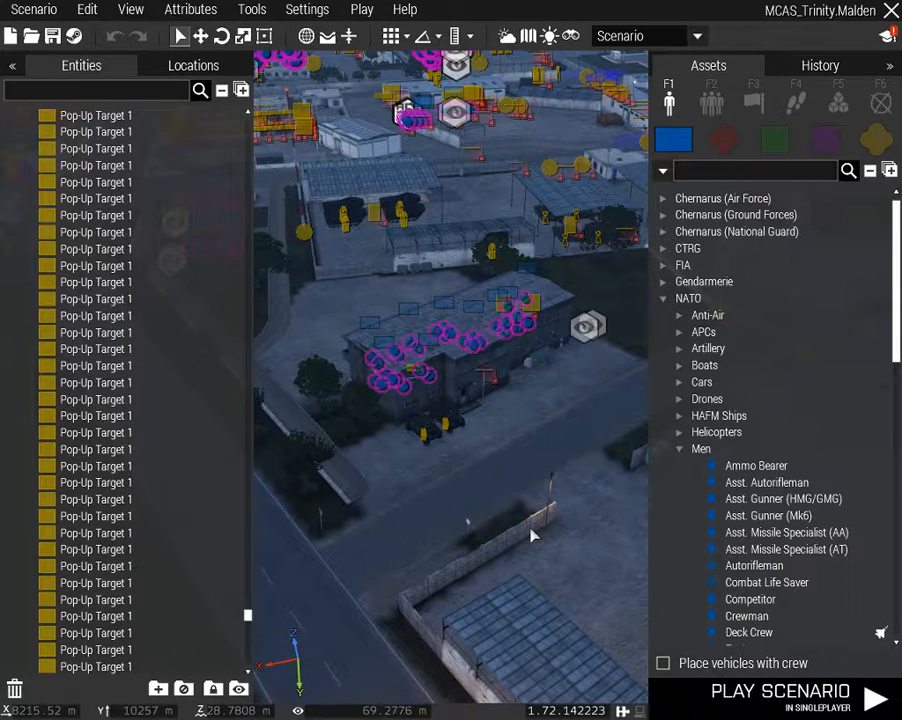
Survey the base's roads, hangars and buildings from the air with the editor interface hidden, and restore the interface at the barracks
key(Escape)
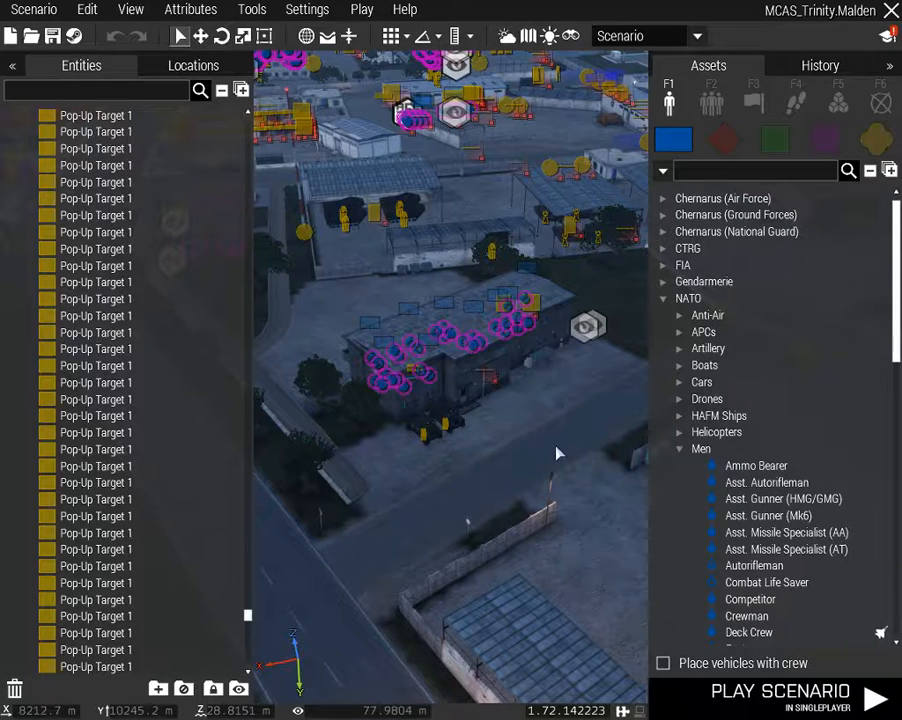
key(w)
right_drag(540, 475, 533, 499)
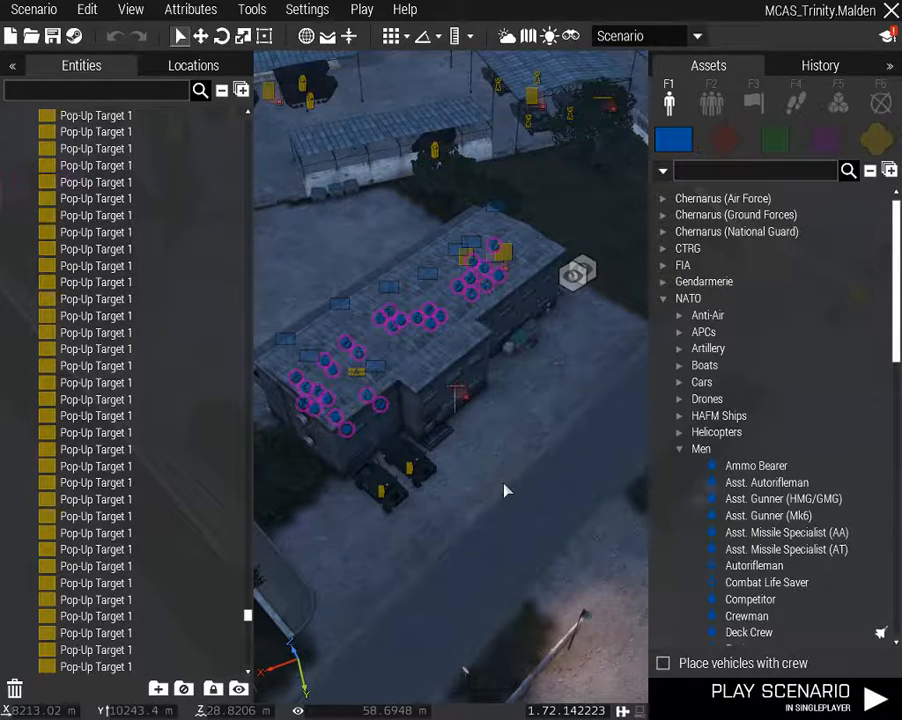
key(BackSpace)
right_drag(521, 551, 662, 468)
key(w)
key(z)
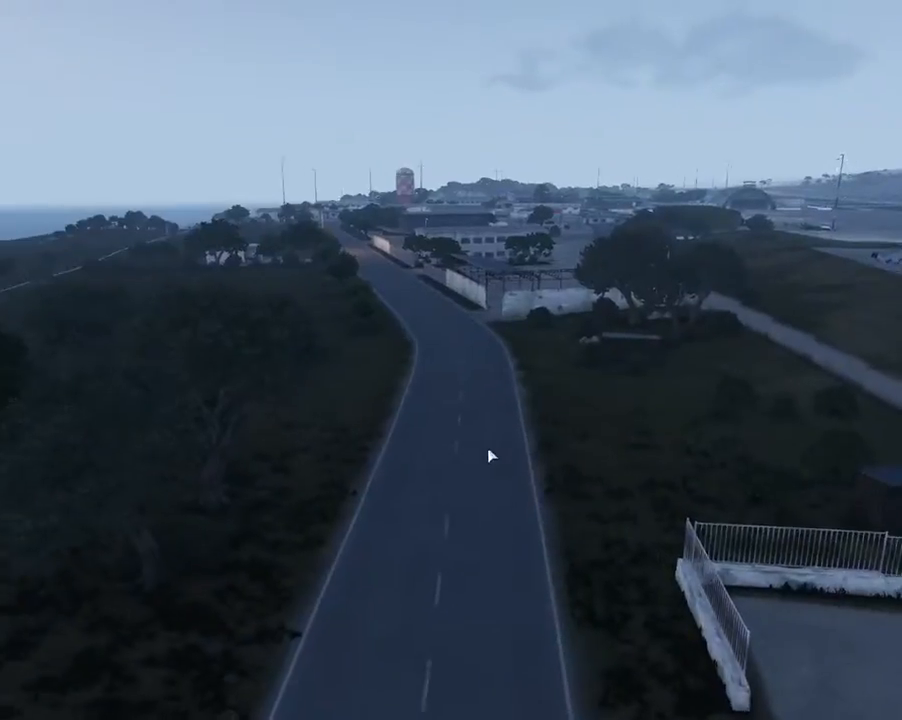
key(w)
key(q)
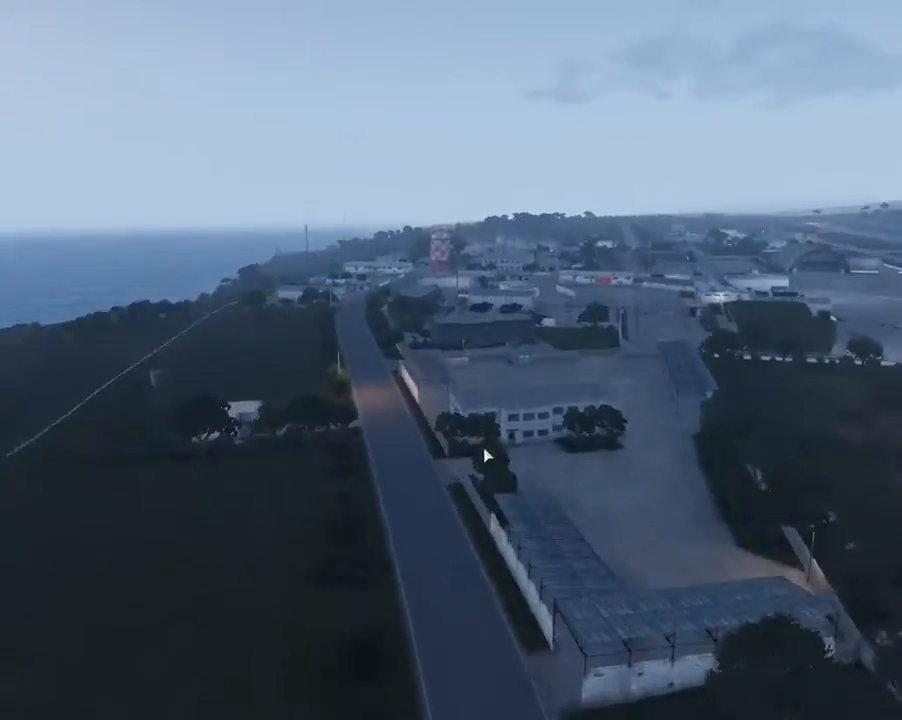
right_drag(486, 455, 320, 470)
key(w)
key(w)
key(a)
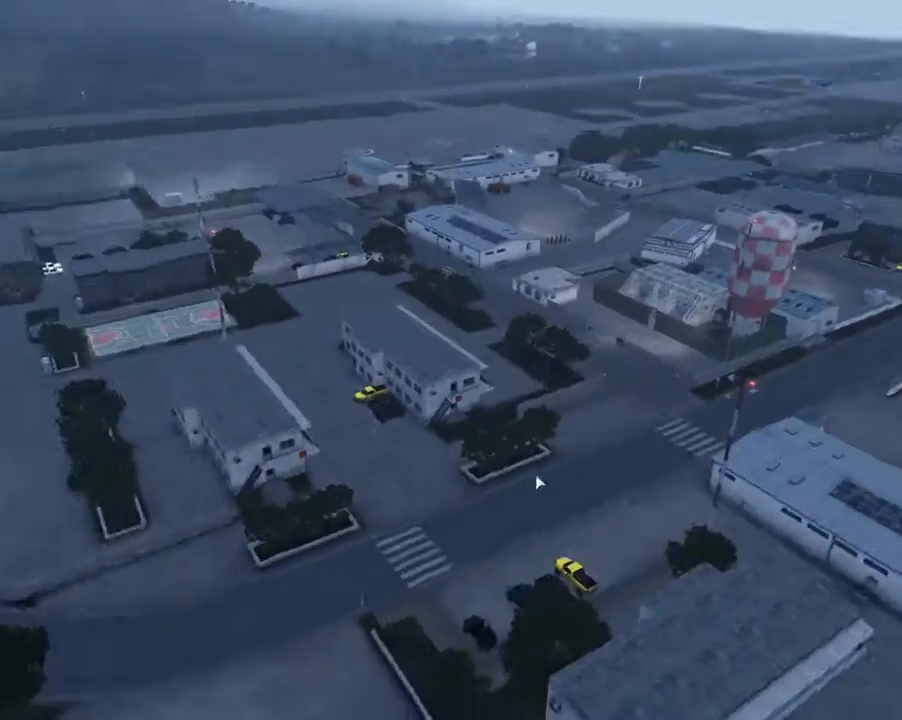
right_drag(537, 481, 397, 516)
key(w)
key(d)
key(w)
key(d)
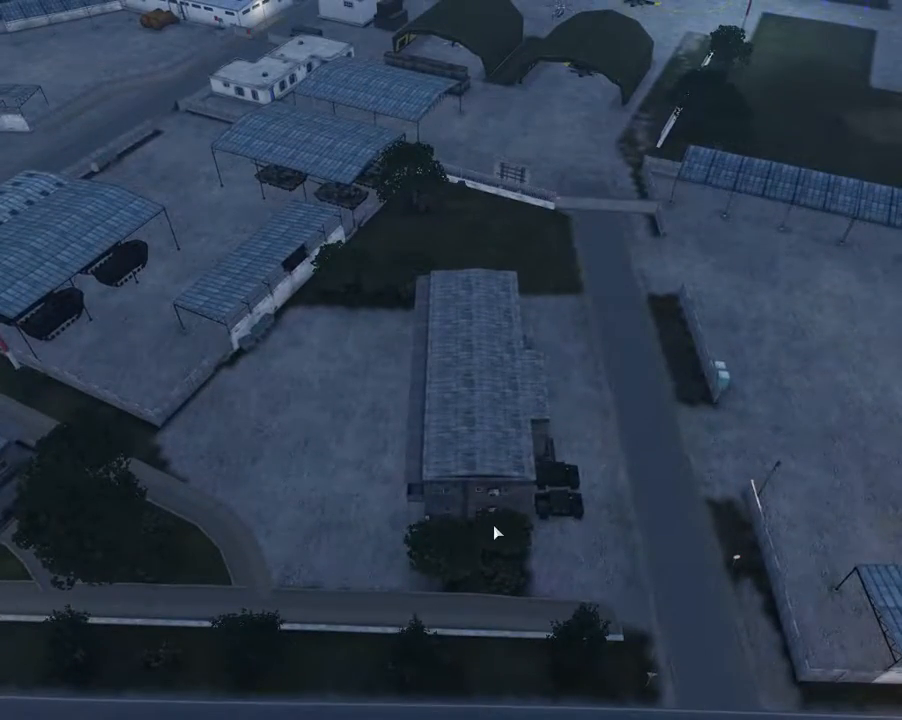
key(BackSpace)
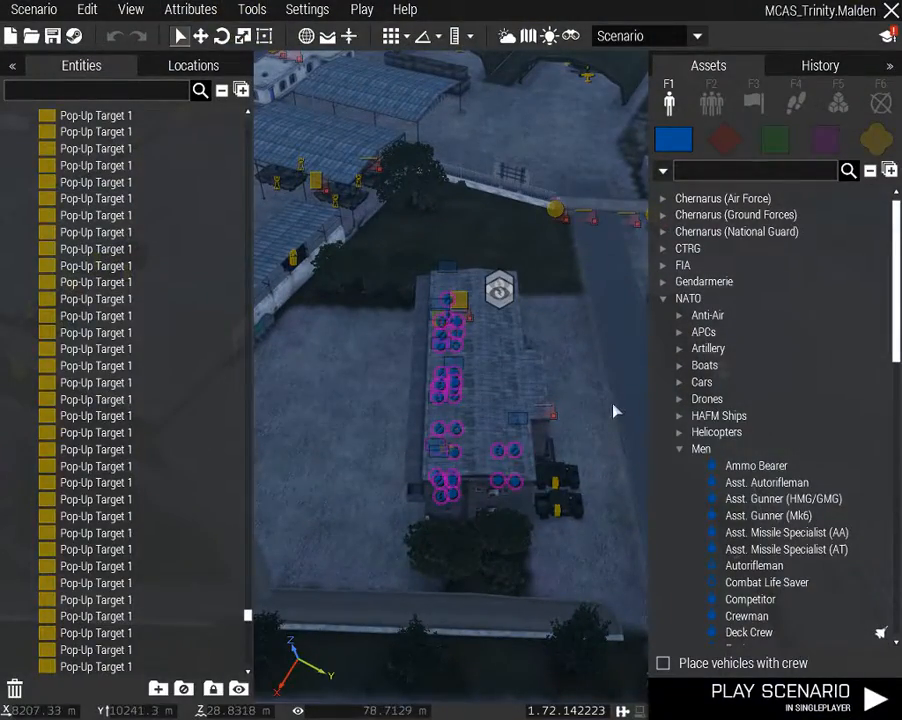
Examine the barracks with its placed units and two parked vehicles from the street side
right_drag(600, 411, 517, 388)
key(d)
key(z)
key(d)
key(d)
key(a)
key(s)
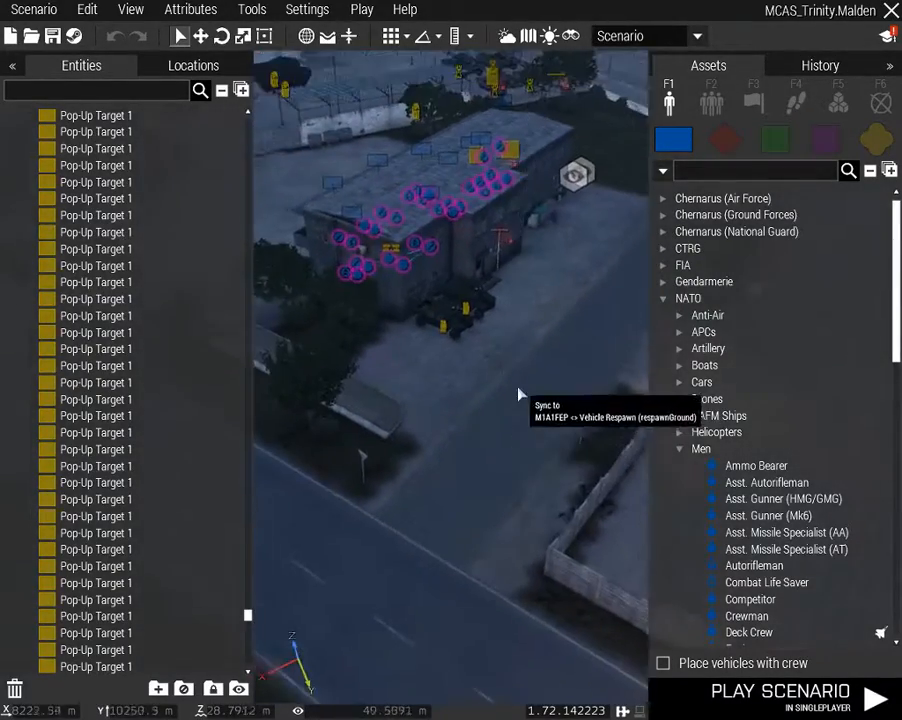
Place the custom composition Barracks 2 Plt JUL17 on the open paved area with the yellow taxi lines
click(711, 104)
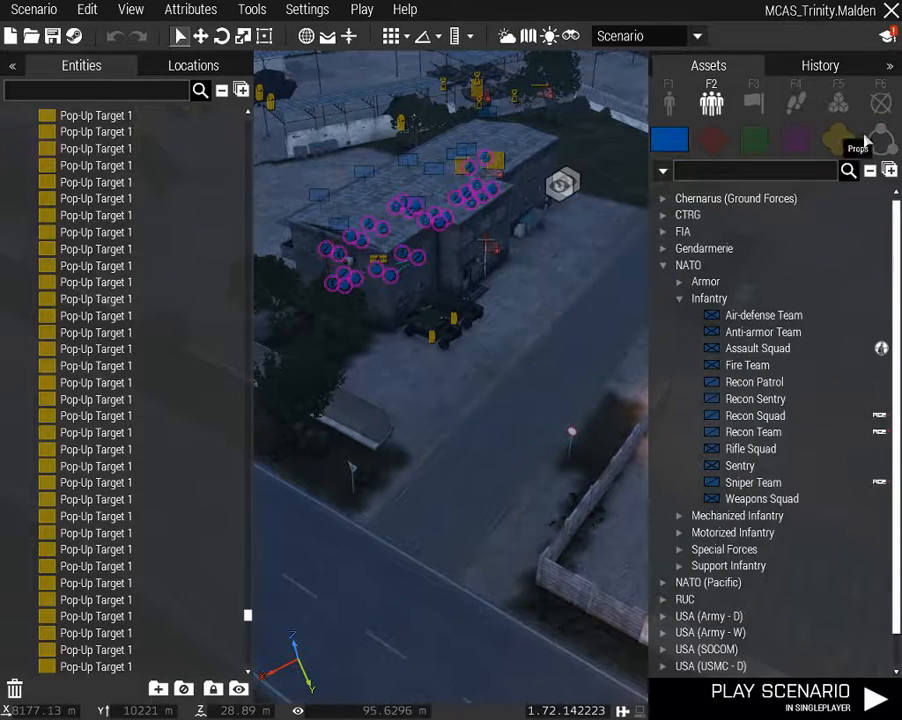
click(876, 142)
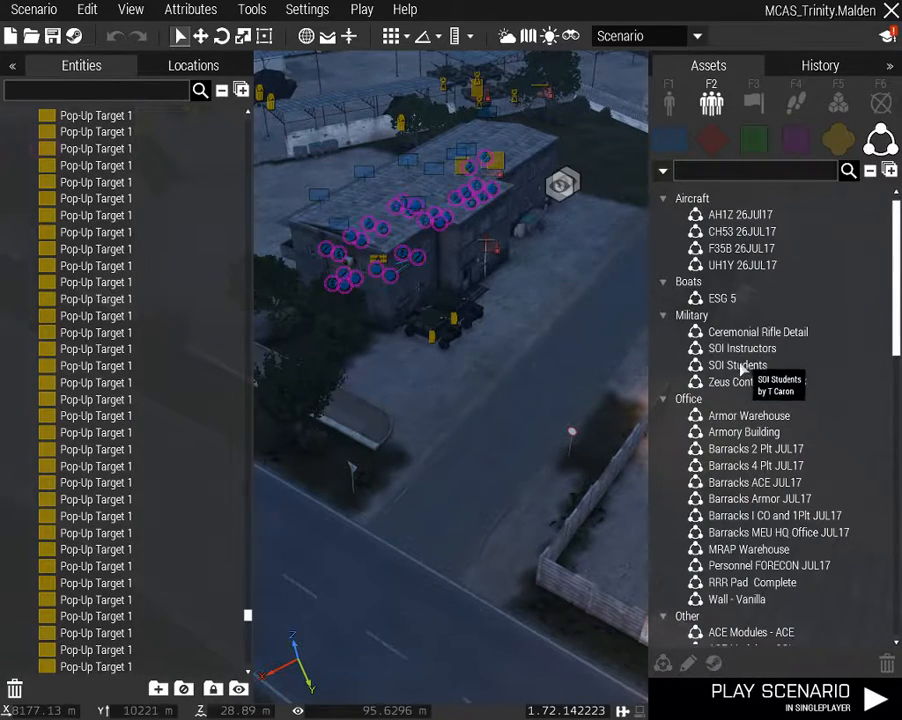
right_drag(616, 416, 609, 395)
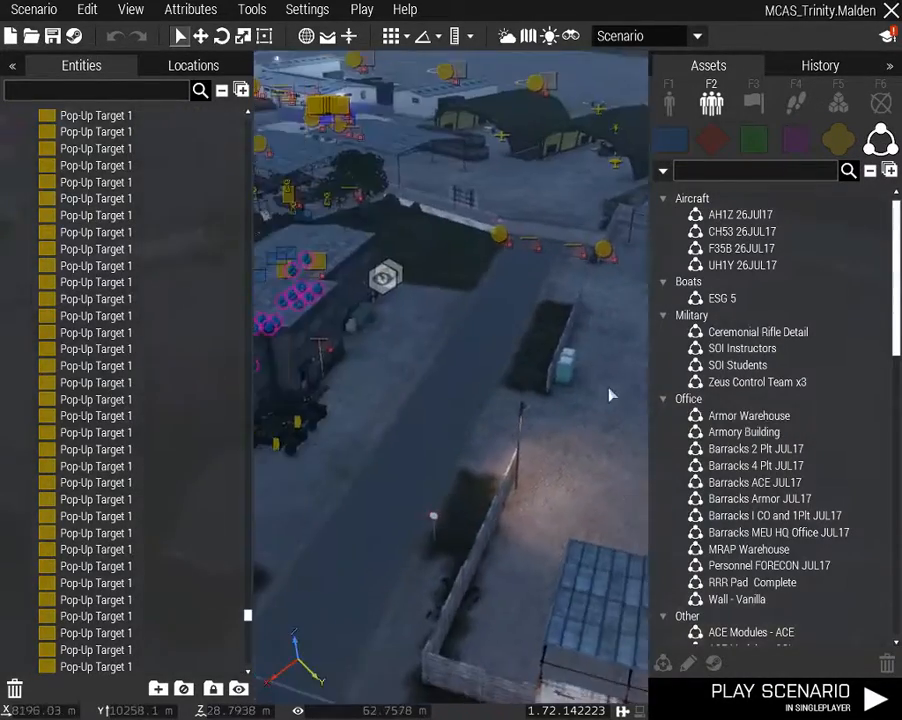
key(w)
key(a)
right_drag(469, 386, 545, 402)
key(w)
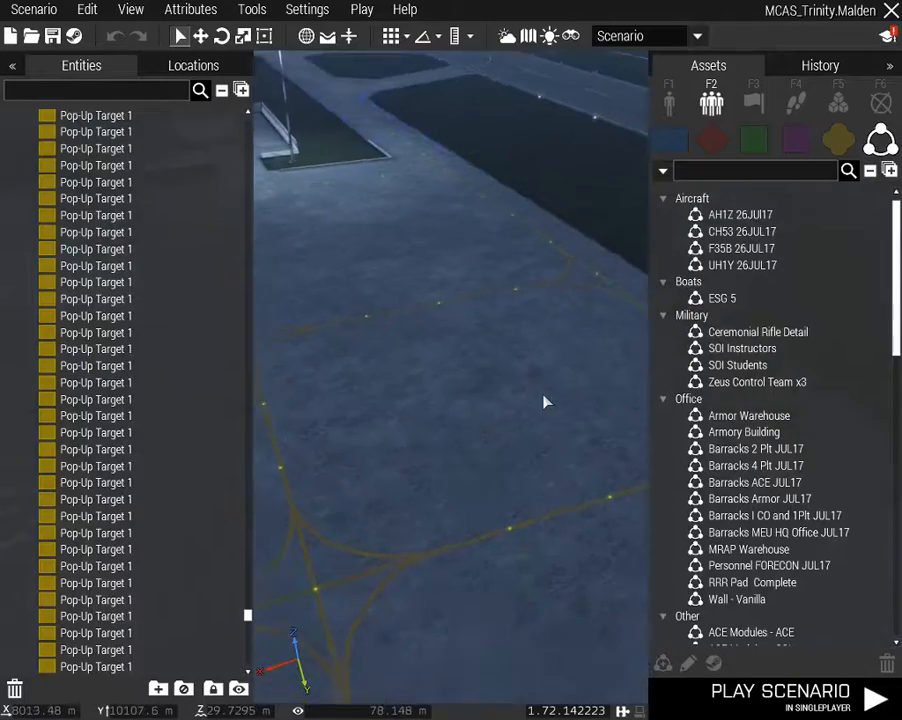
click(752, 449)
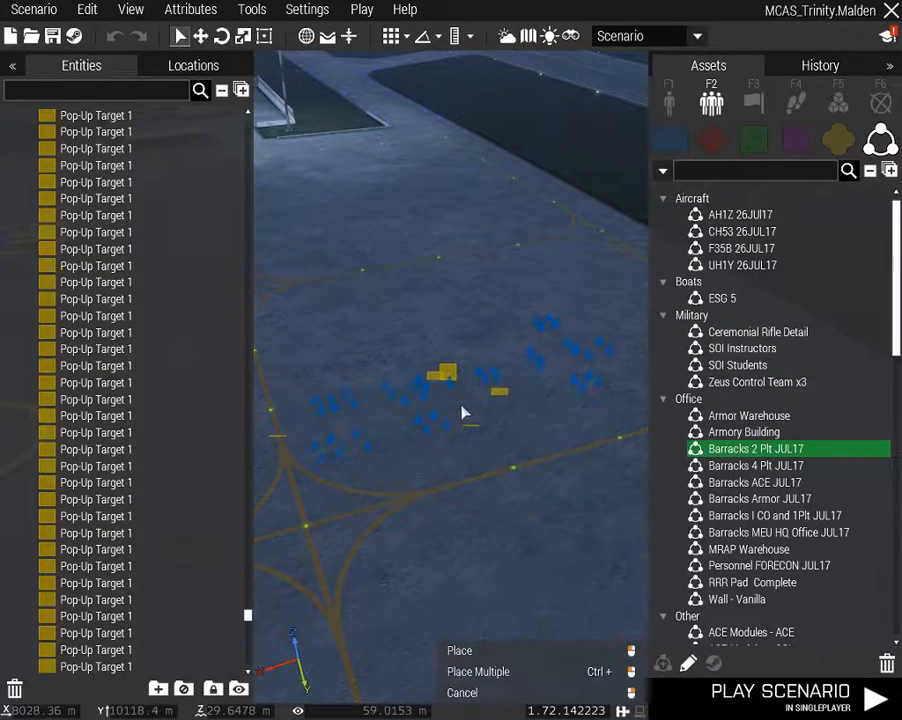
click(463, 412)
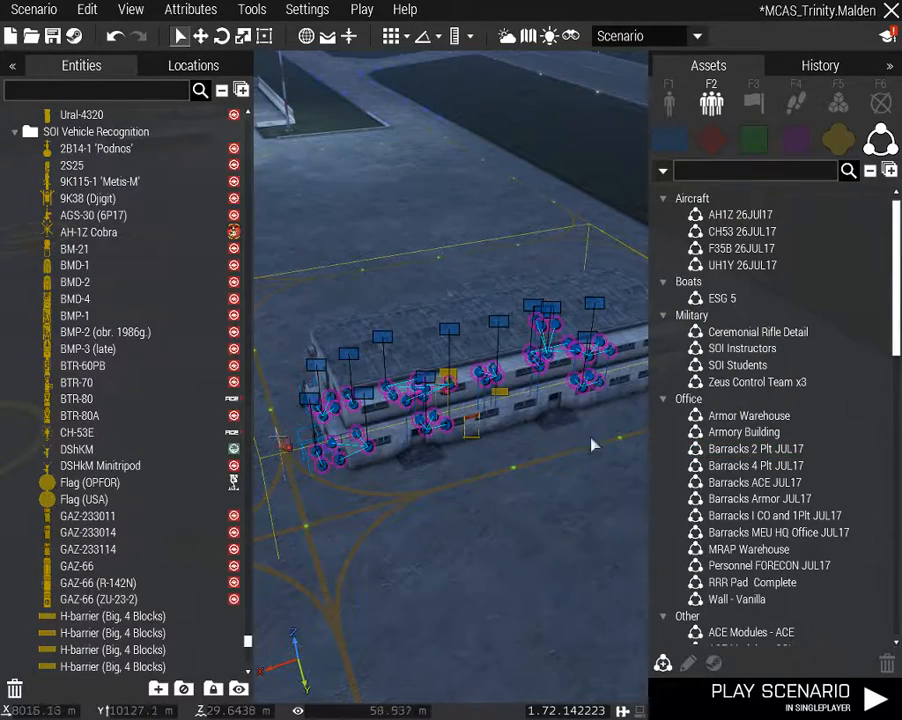
Examine the building and units of the placed composition, and undo its placement
key(a)
right_drag(454, 476, 449, 502)
key(z)
key(d)
key(a)
key(q)
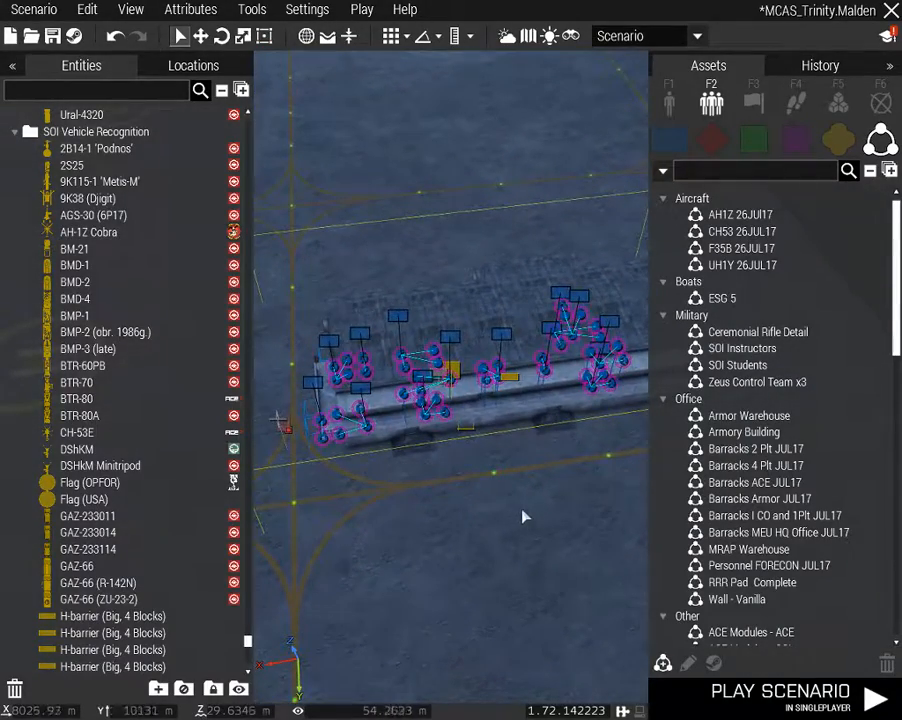
key(ctrl+z)
Return to the original barracks beside the road and examine its building, units and parked vehicles
right_drag(509, 501, 255, 326)
key(a)
right_drag(515, 409, 880, 459)
key(w)
key(z)
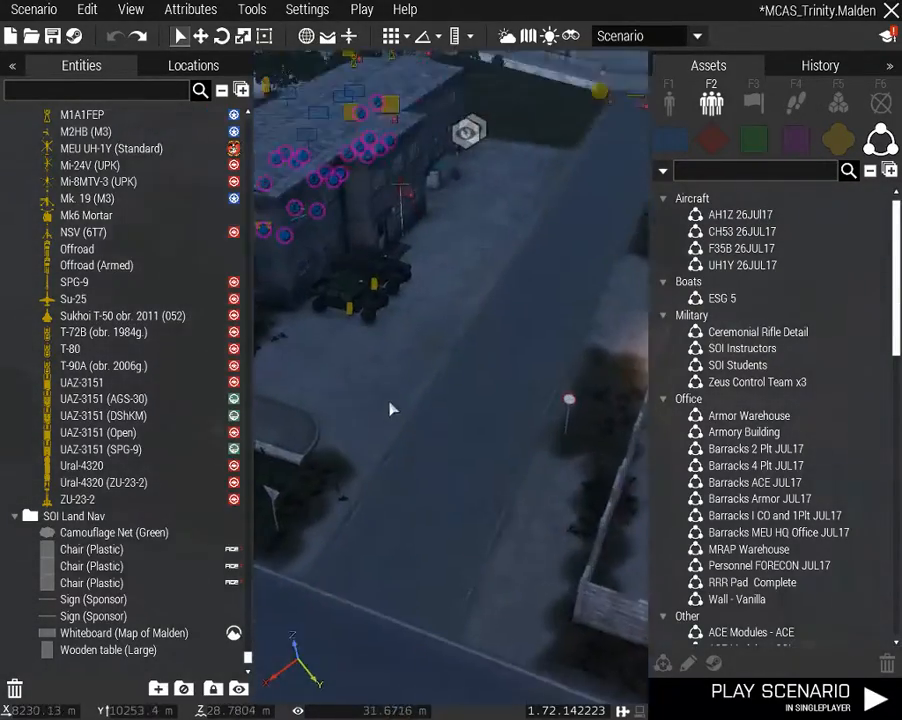
right_drag(391, 408, 376, 348)
key(w)
mouse_move(469, 420)
right_down()
mouse_move(421, 426)
mouse_move(480, 445)
mouse_move(480, 433)
right_up()
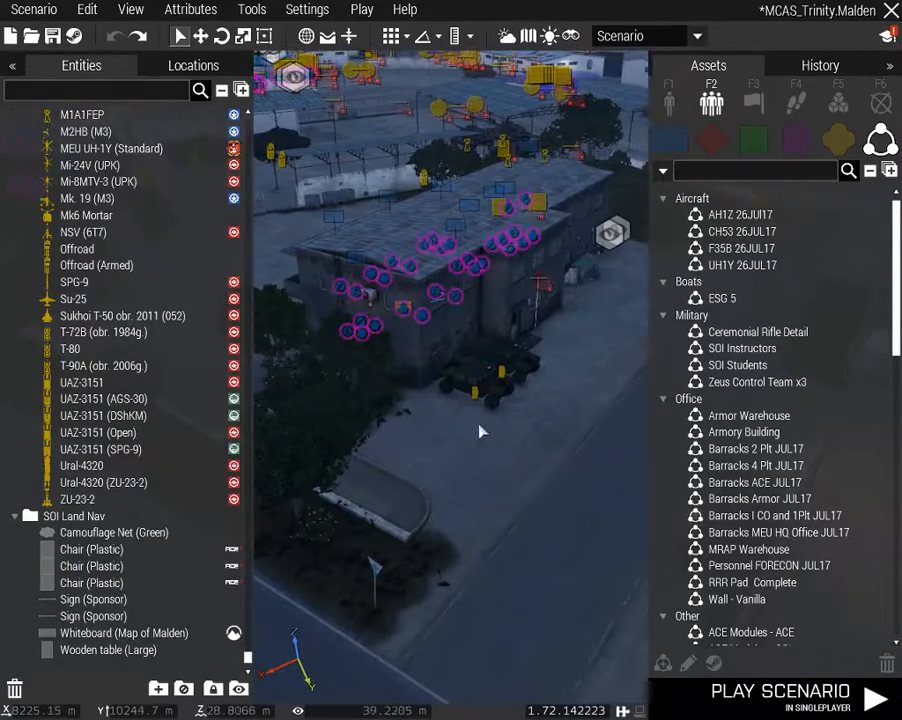
Place a Barracks (New) prop from the Altis military structures in front of the existing barracks
click(671, 104)
click(876, 140)
key(w)
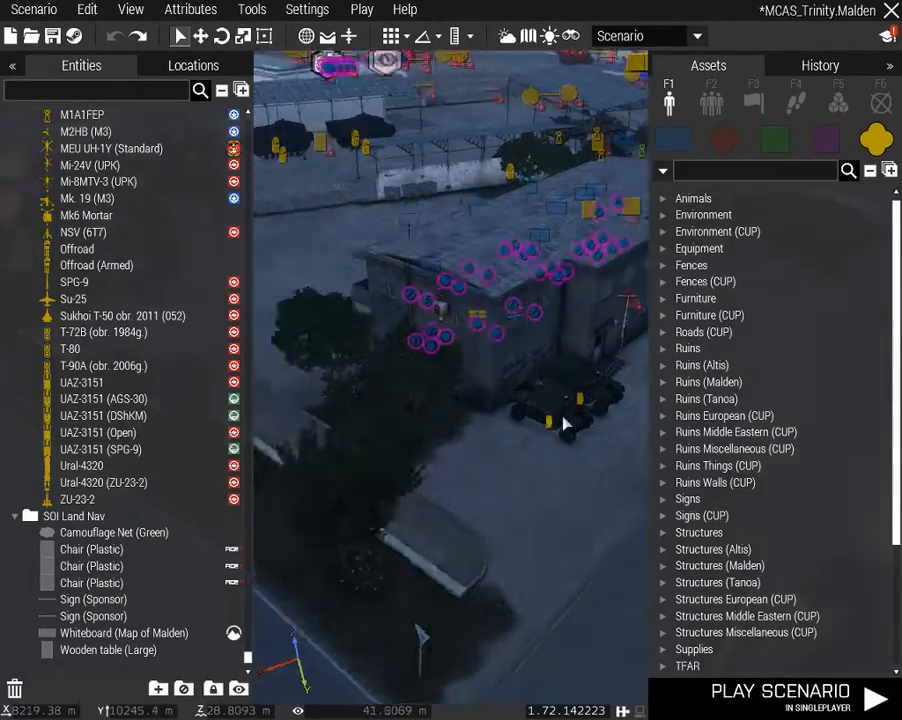
right_drag(450, 436, 520, 340)
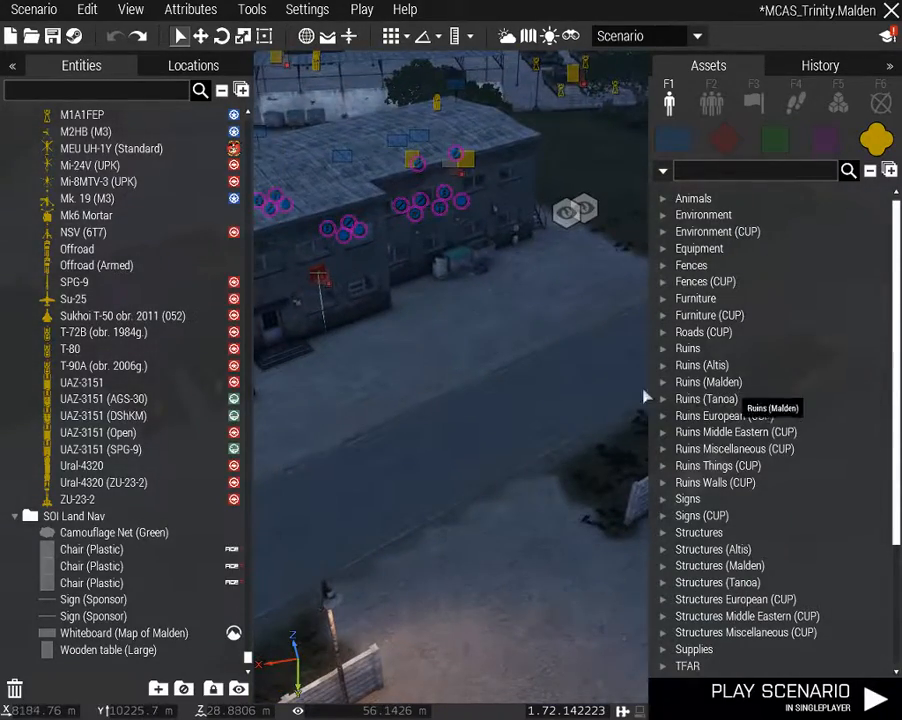
right_drag(645, 396, 378, 382)
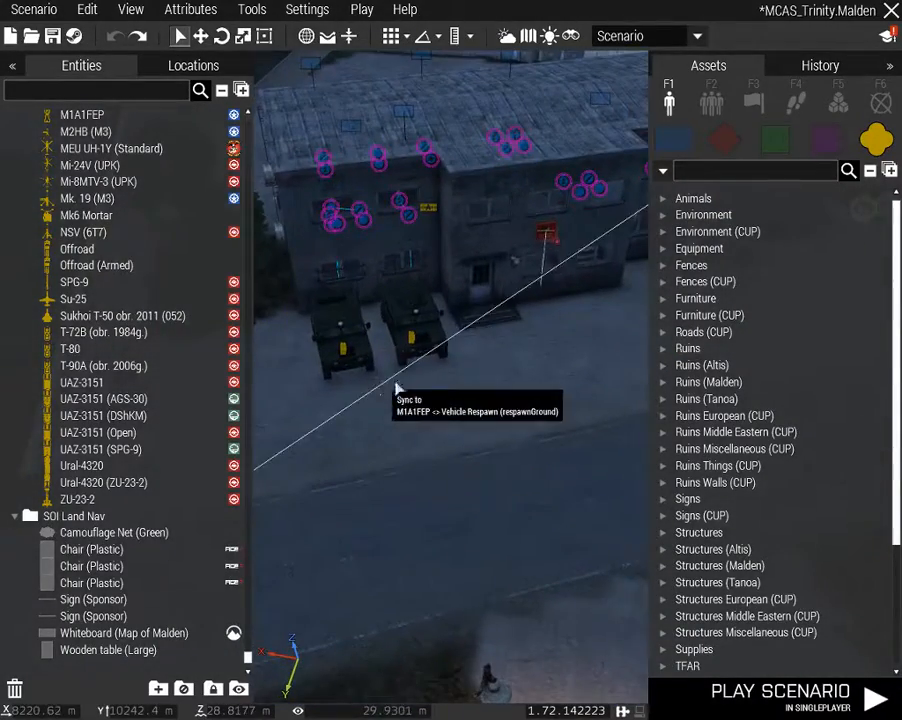
scroll(715, 548, down, 3)
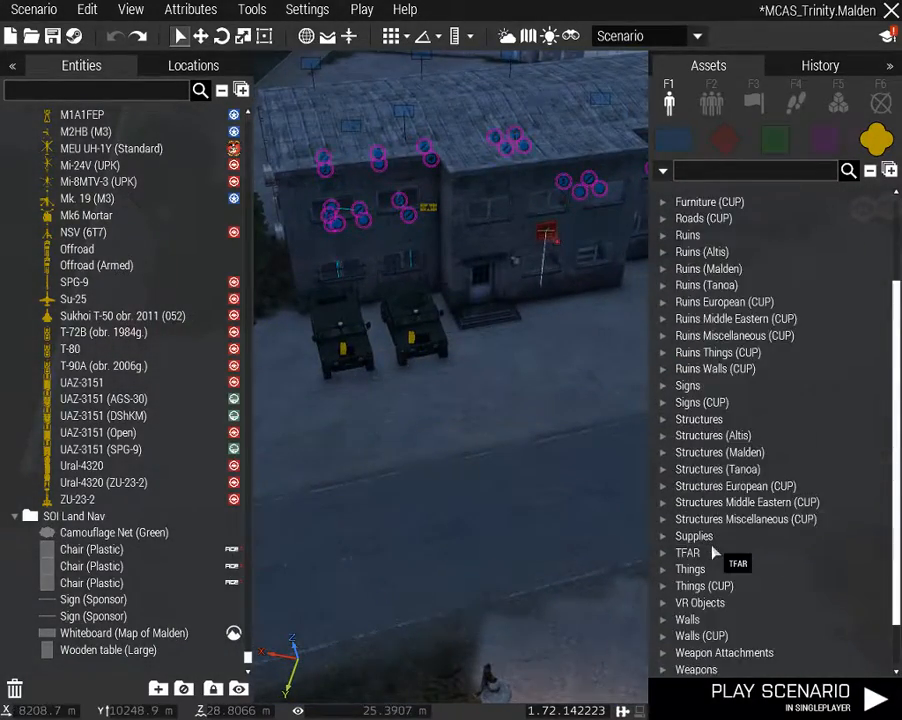
click(664, 437)
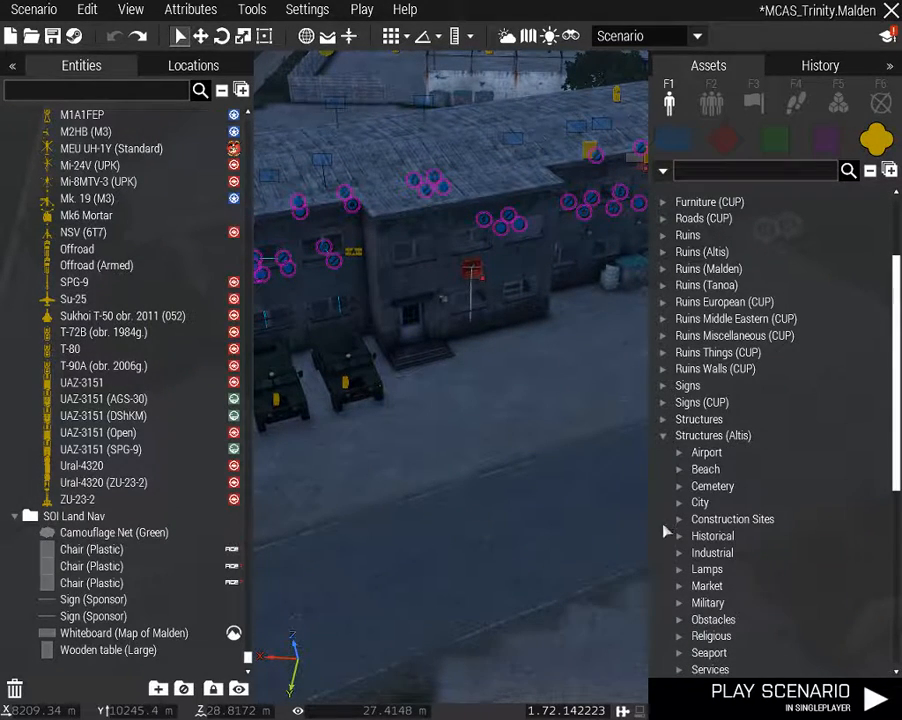
click(678, 603)
scroll(692, 580, down, 2)
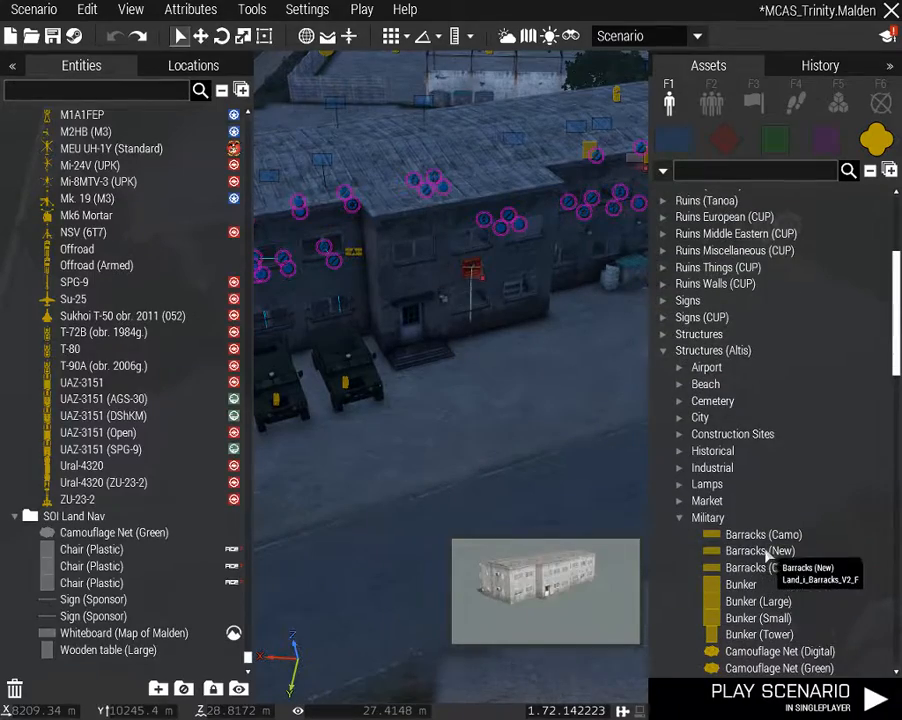
click(745, 551)
click(541, 467)
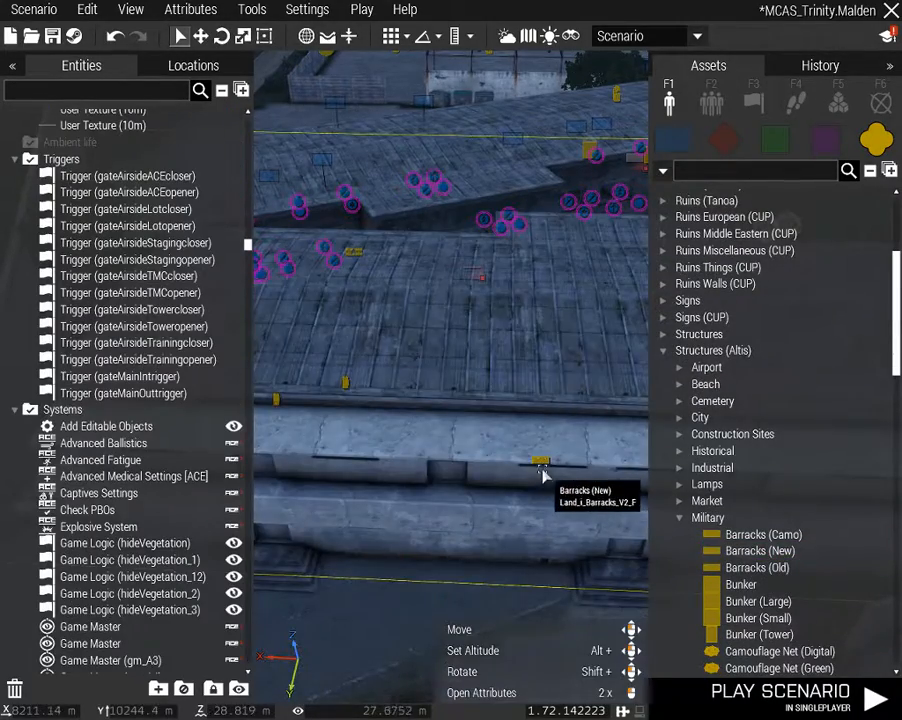
Rotate and move the new barracks prop so that it coincides with the existing barracks building
shift+drag(540, 465, 292, 113)
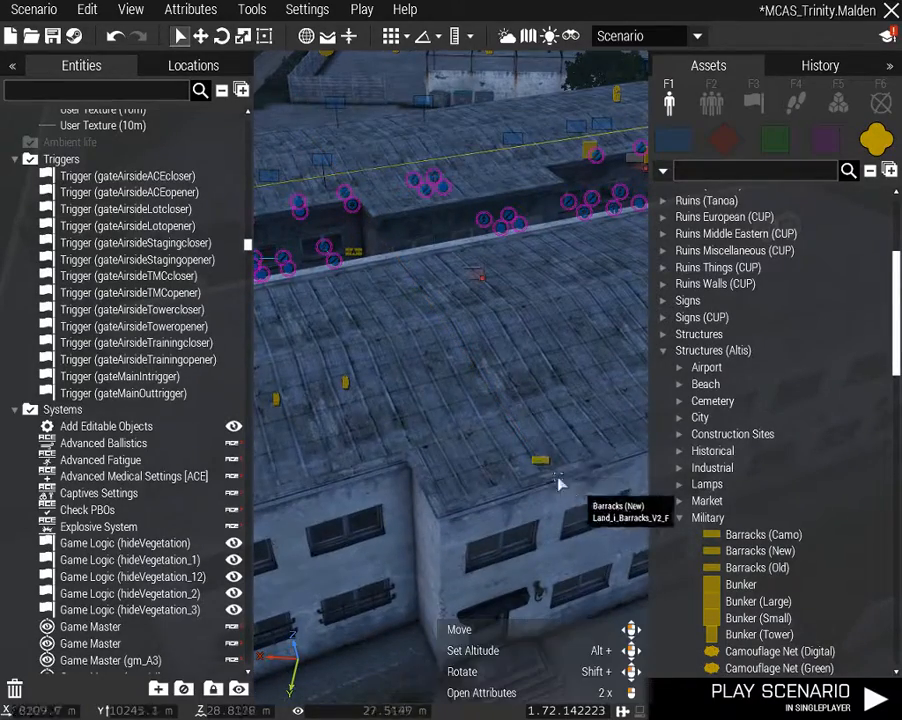
drag(536, 436, 461, 262)
right_drag(461, 262, 465, 306)
key(w)
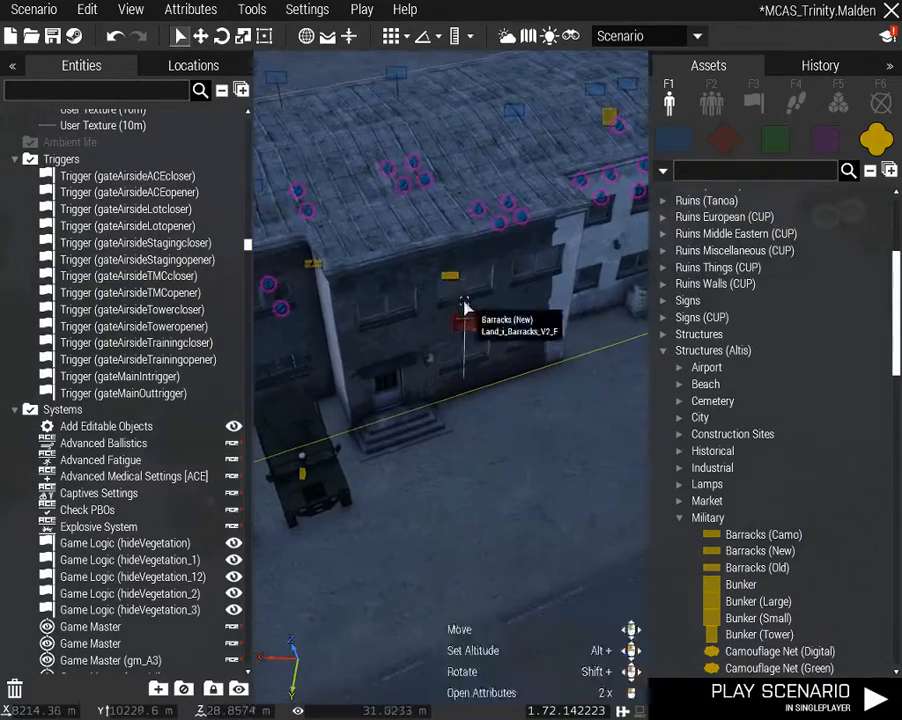
shift+drag(449, 275, 361, 151)
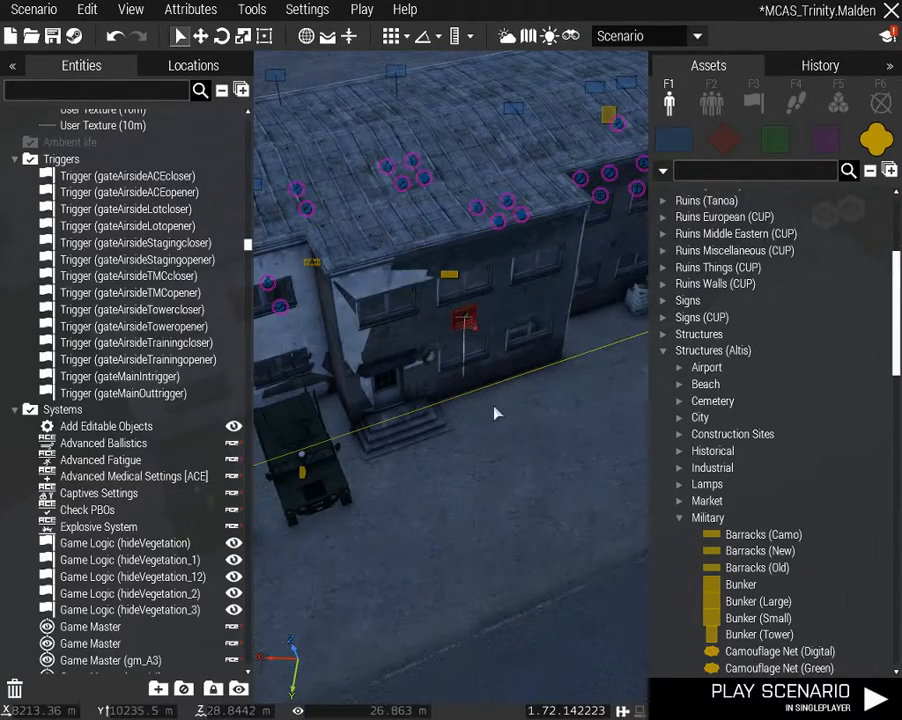
Review the special states in the new barracks prop's attributes and accept the dialog
right_drag(494, 413, 637, 435)
key(a)
key(q)
key(a)
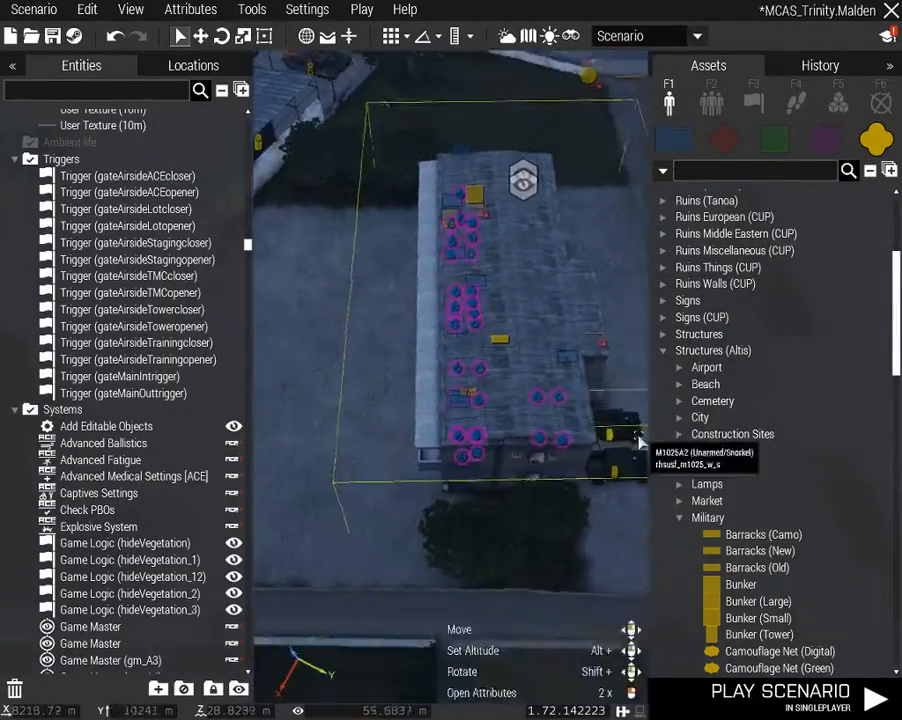
double_click(477, 378)
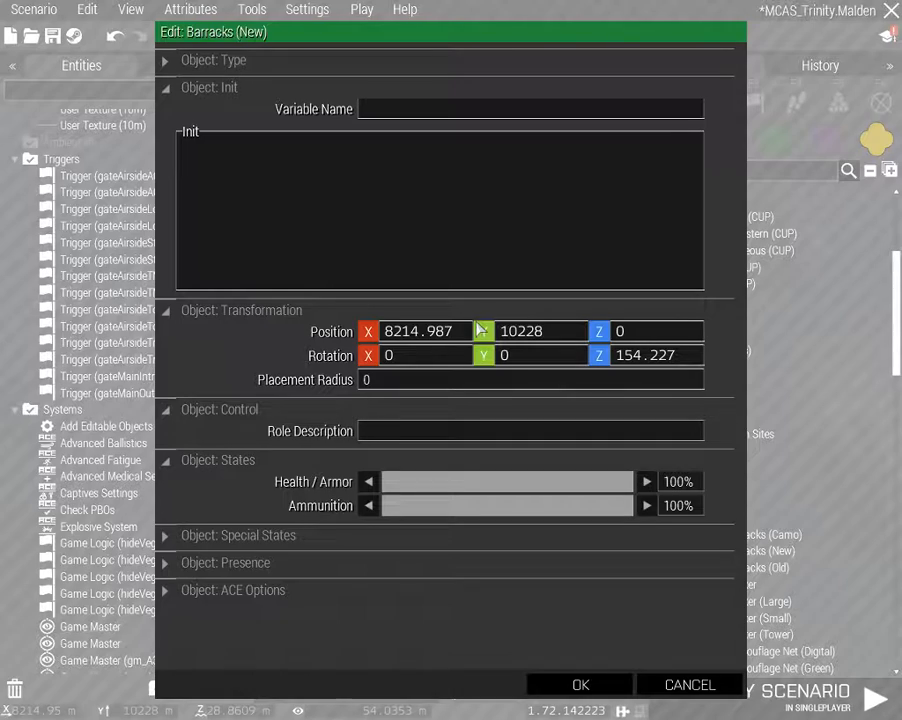
click(172, 540)
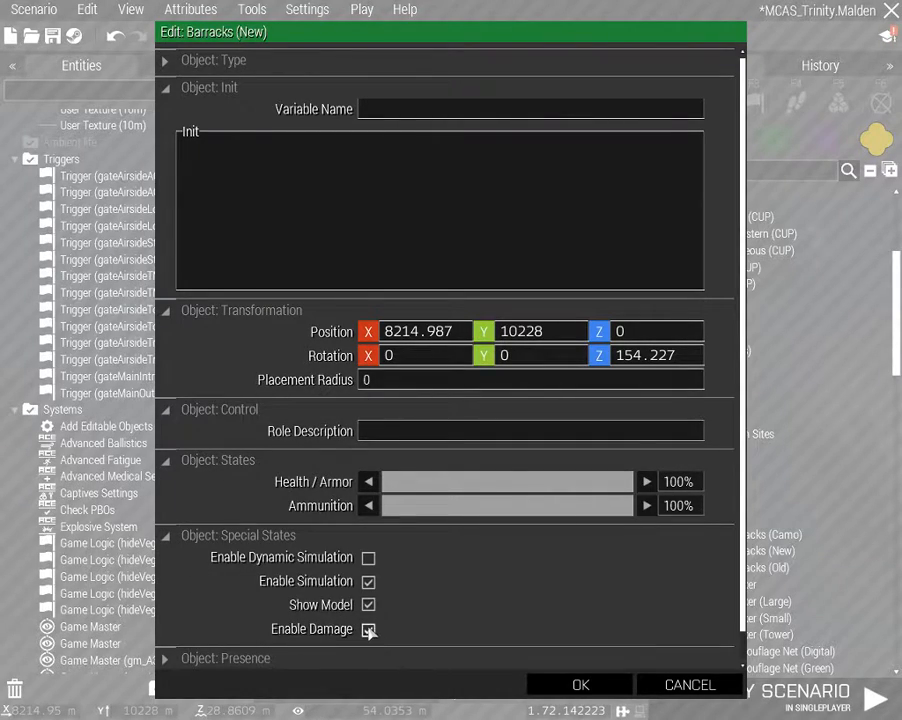
click(618, 689)
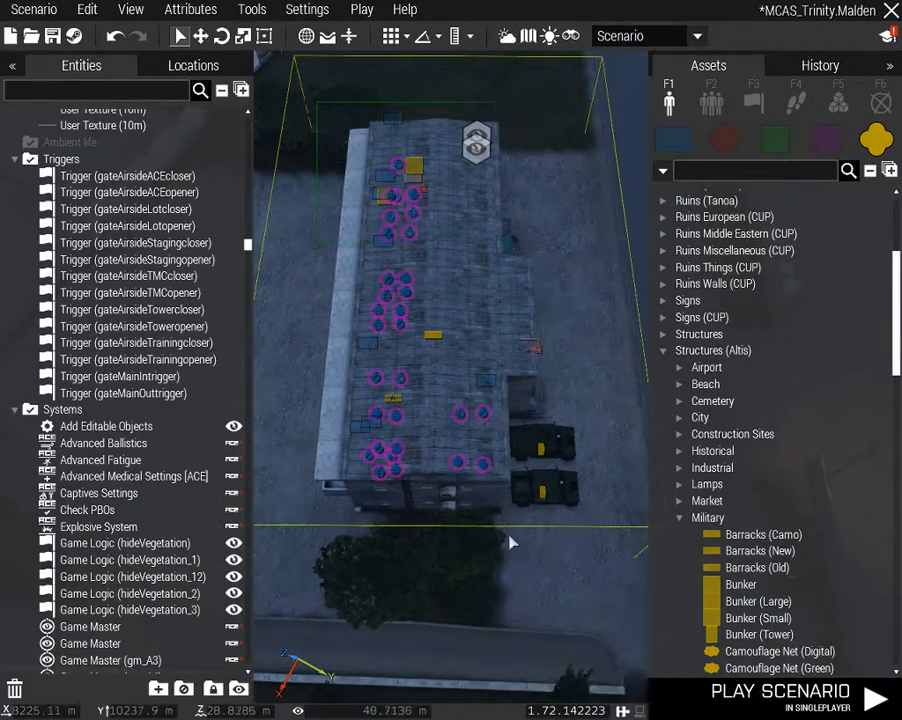
Select the new barracks prop together with its surrounding units, modules, furniture and parked vehicles
drag(515, 529, 509, 532)
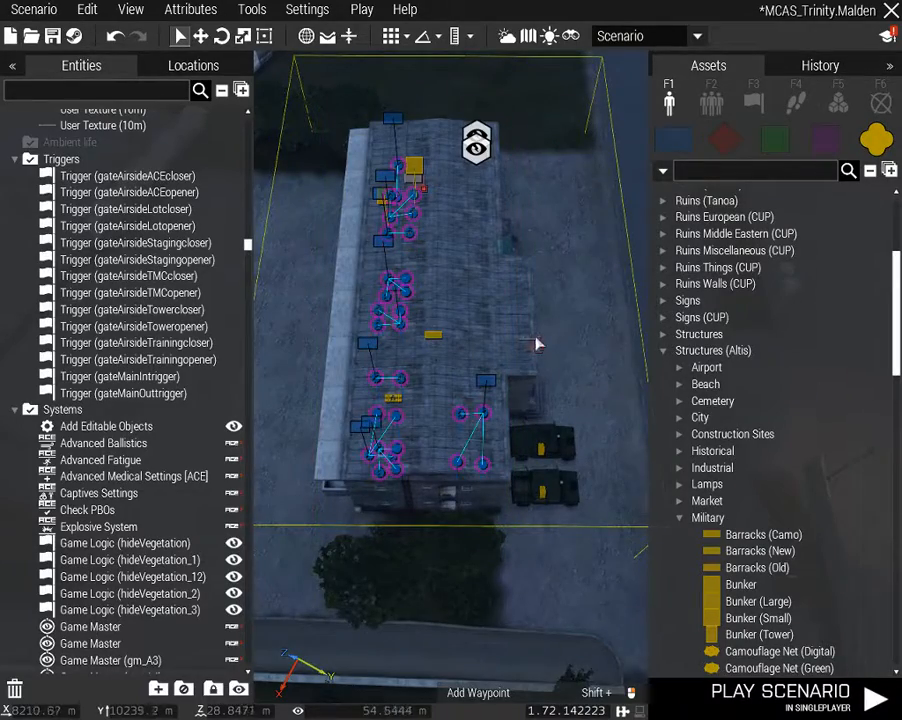
key(d)
right_drag(532, 345, 320, 308)
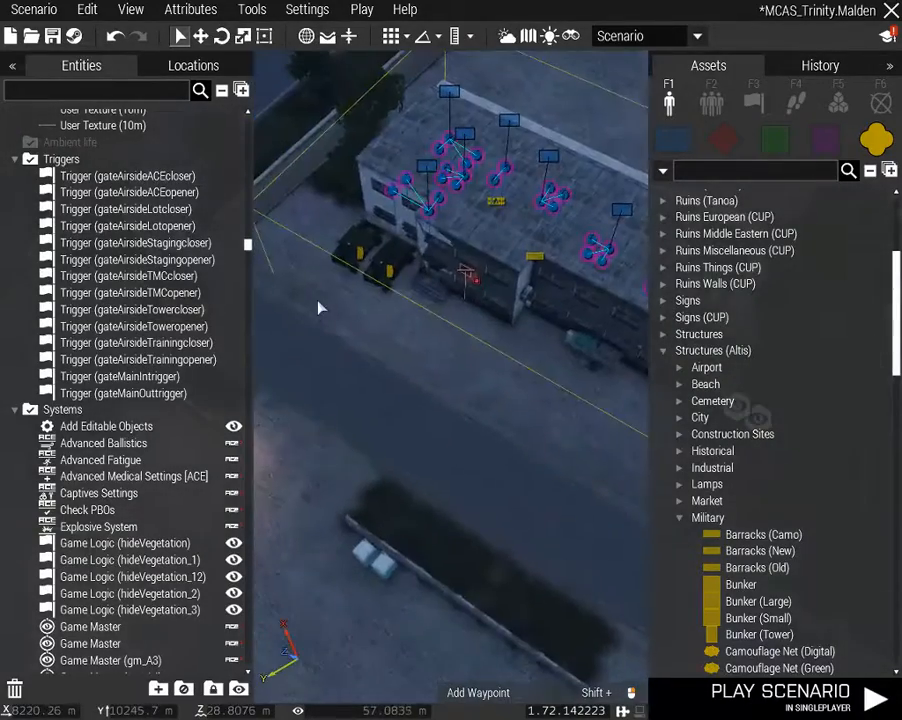
Save the selection as a custom composition titled "Barracks Cadets AUG17" in the Office category
right_click(531, 255)
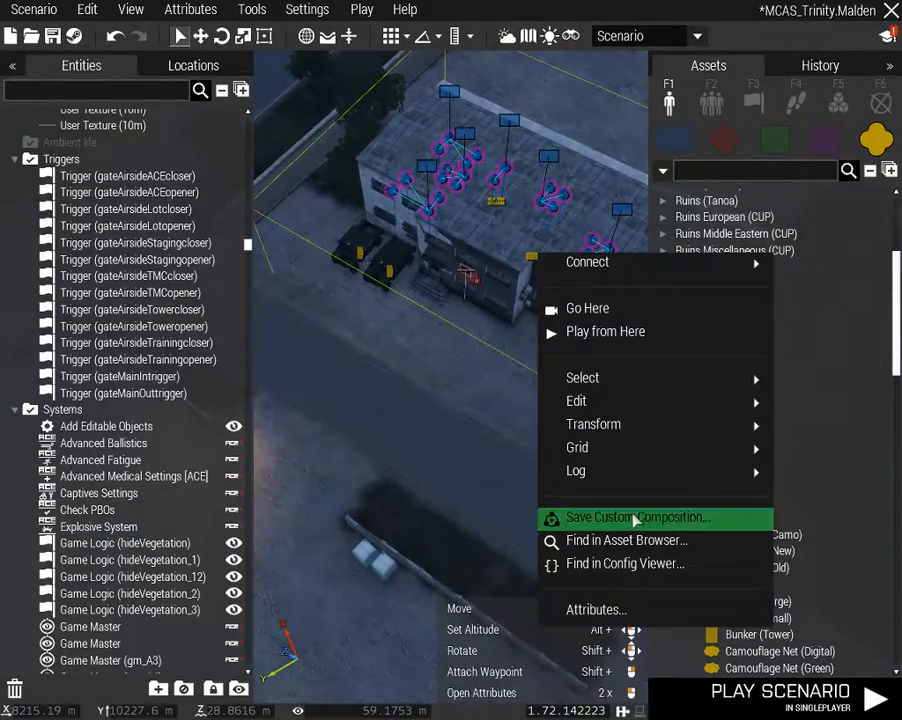
click(634, 519)
scroll(354, 356, down, 5)
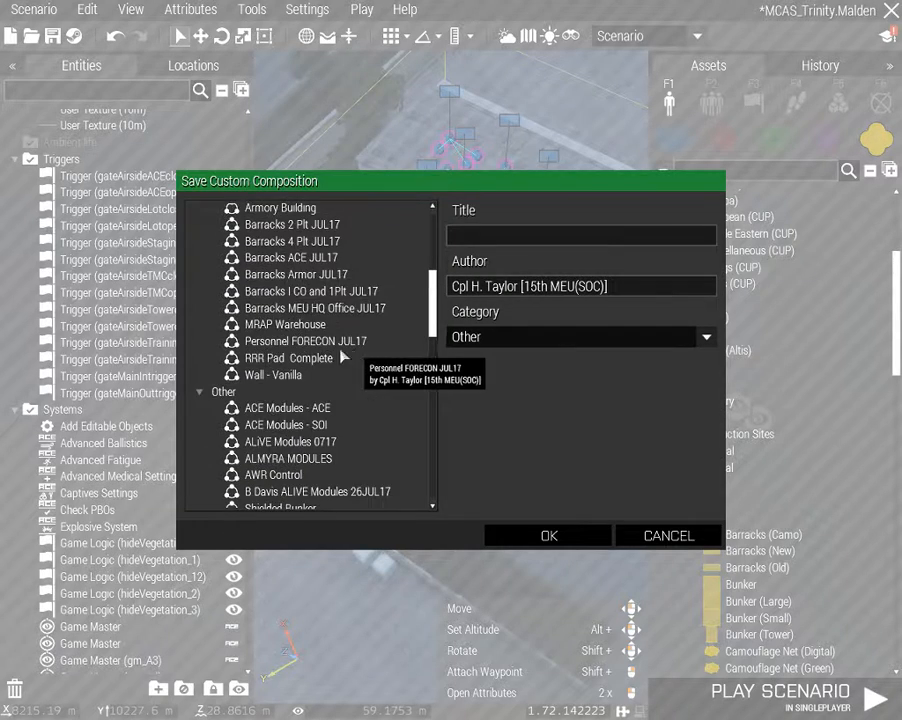
scroll(310, 415, up, 2)
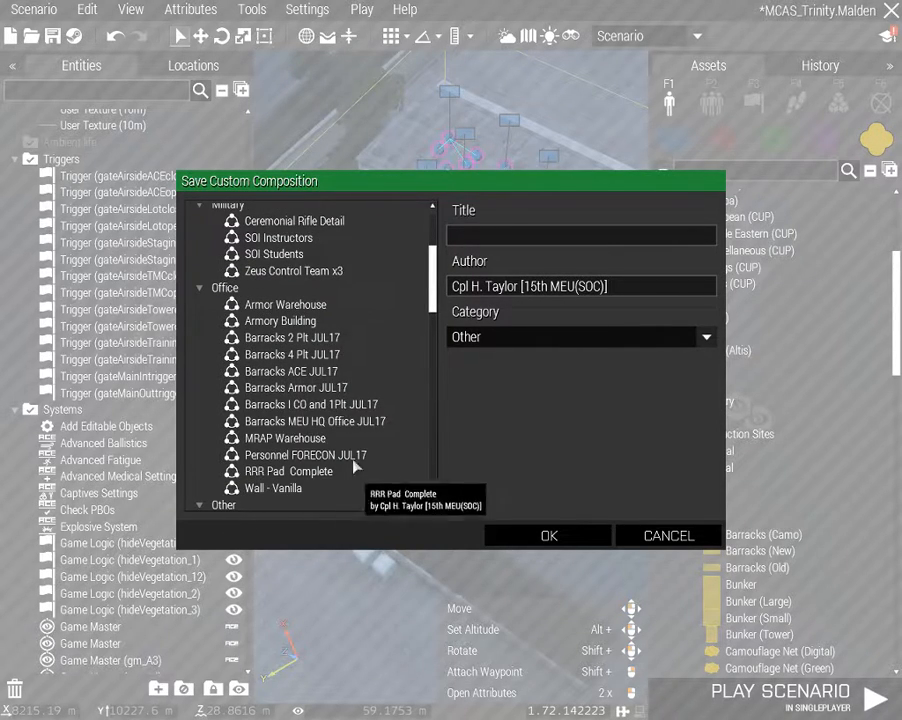
click(490, 239)
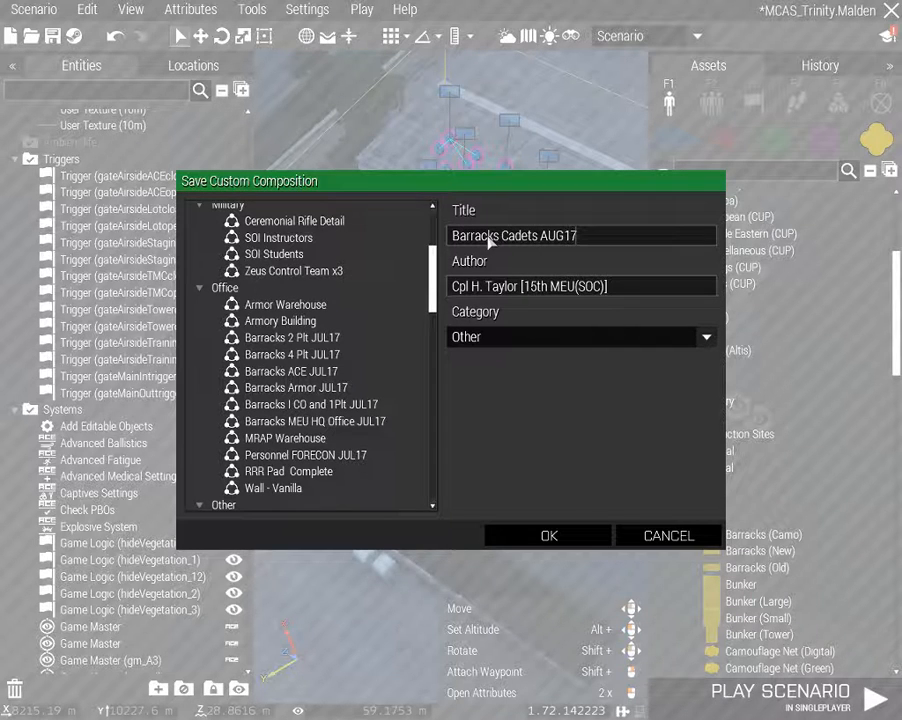
click(518, 342)
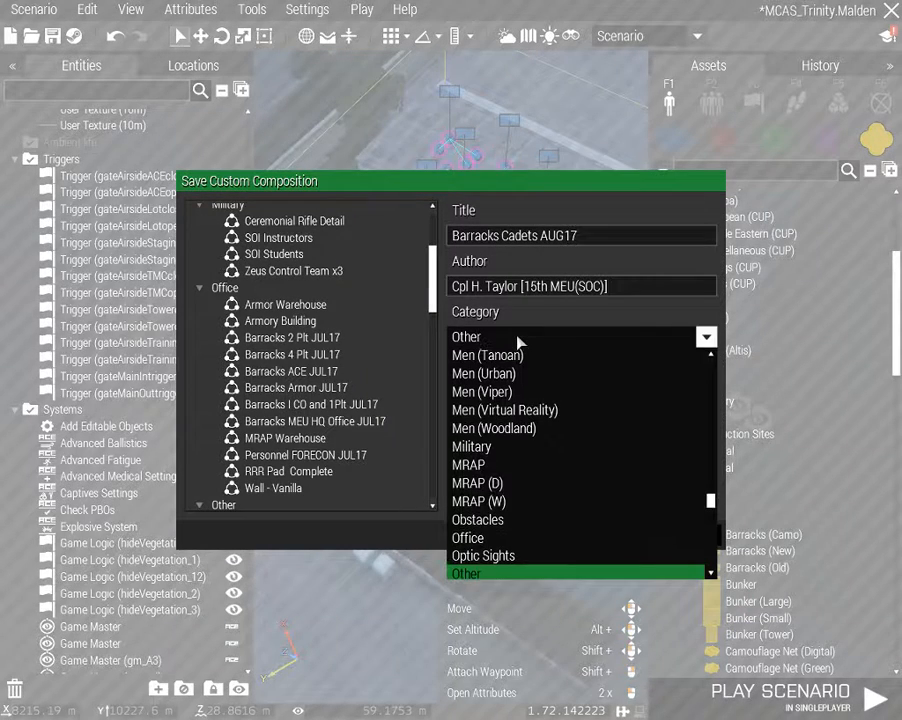
scroll(522, 410, down, 2)
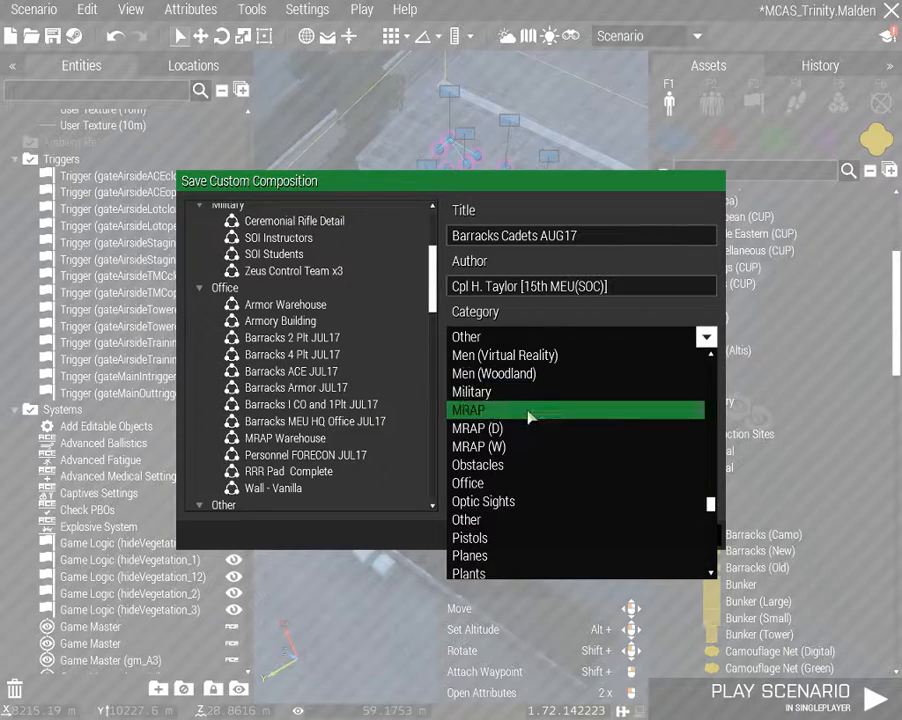
click(493, 467)
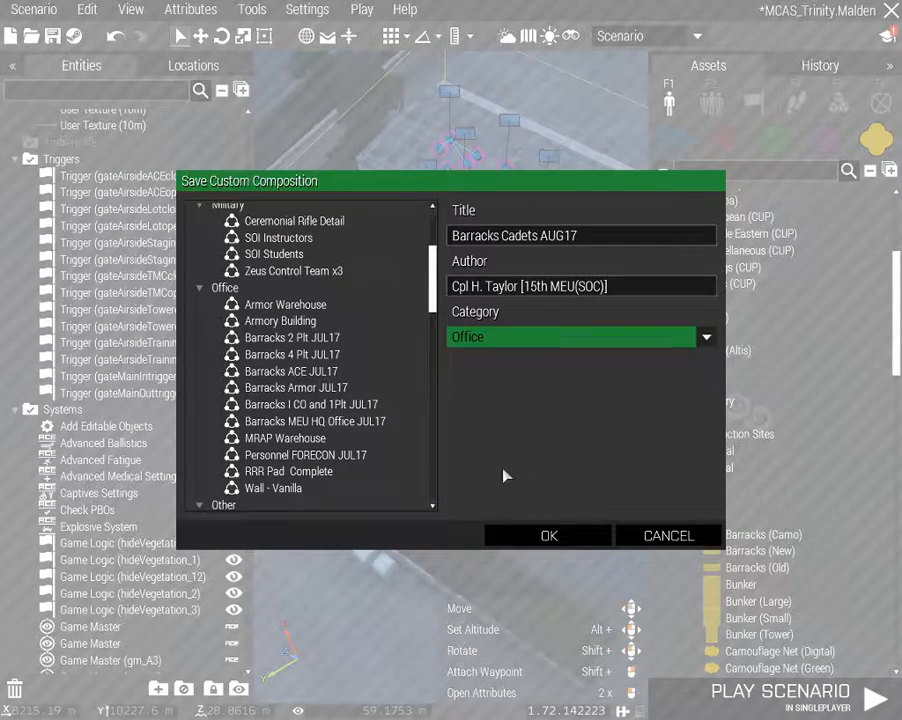
click(558, 537)
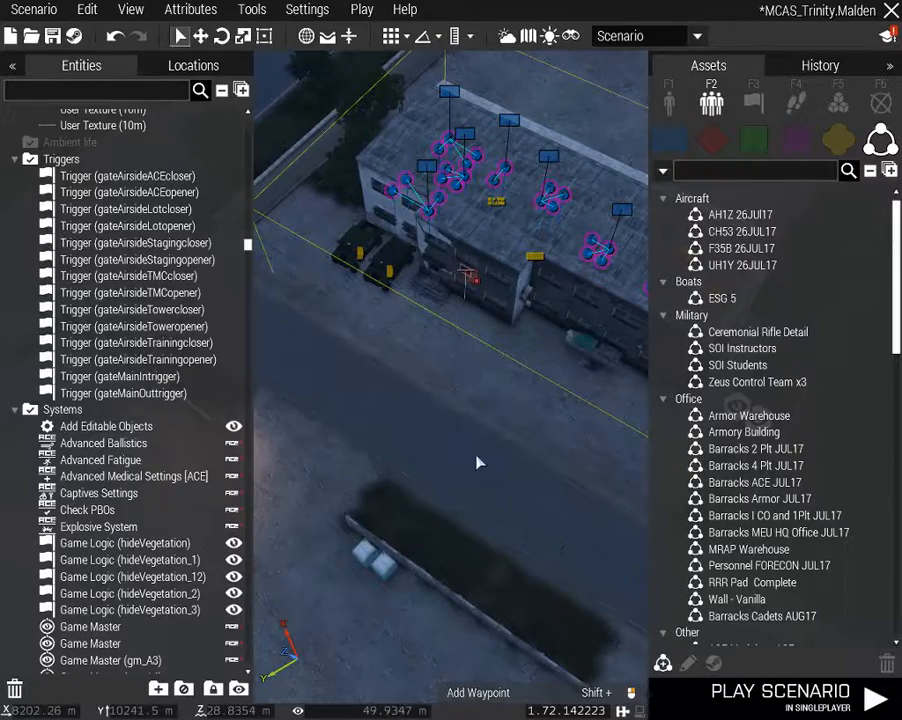
Delete the barracks prop that overlaps the existing building, leaving its units and vehicles in place
right_drag(476, 456, 480, 424)
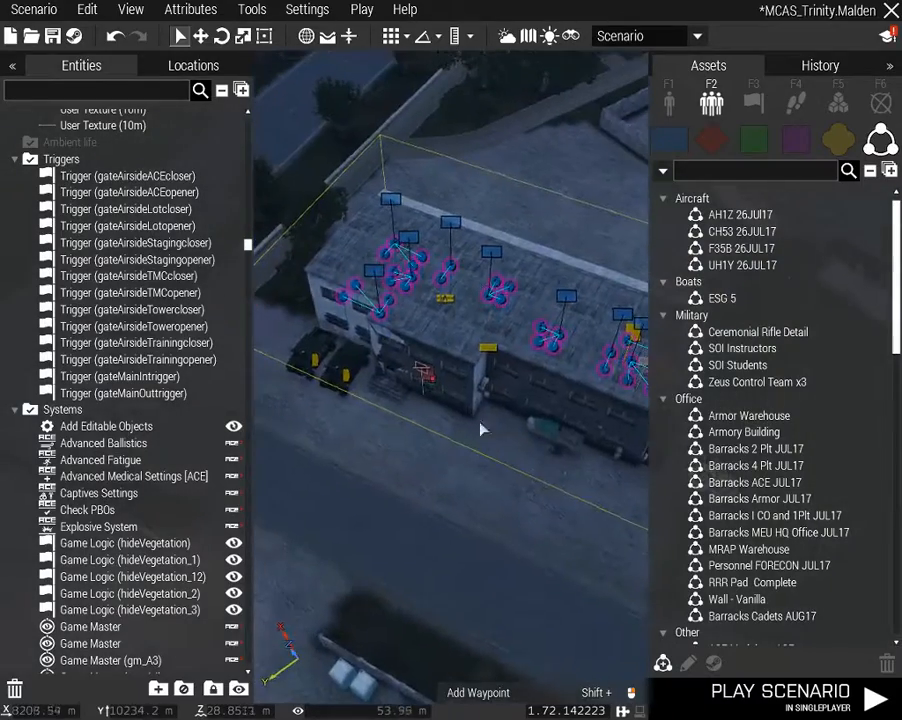
click(488, 354)
key(Delete)
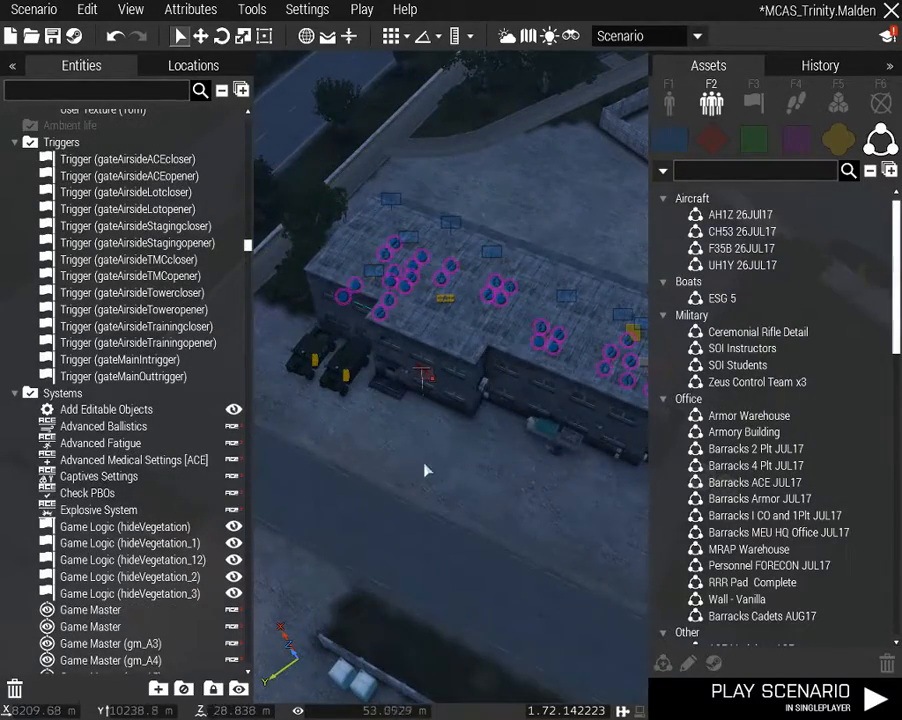
Place the Barracks Cadets AUG17 composition on the open airfield apron near the helipad
key(w)
right_drag(424, 466, 719, 411)
key(w)
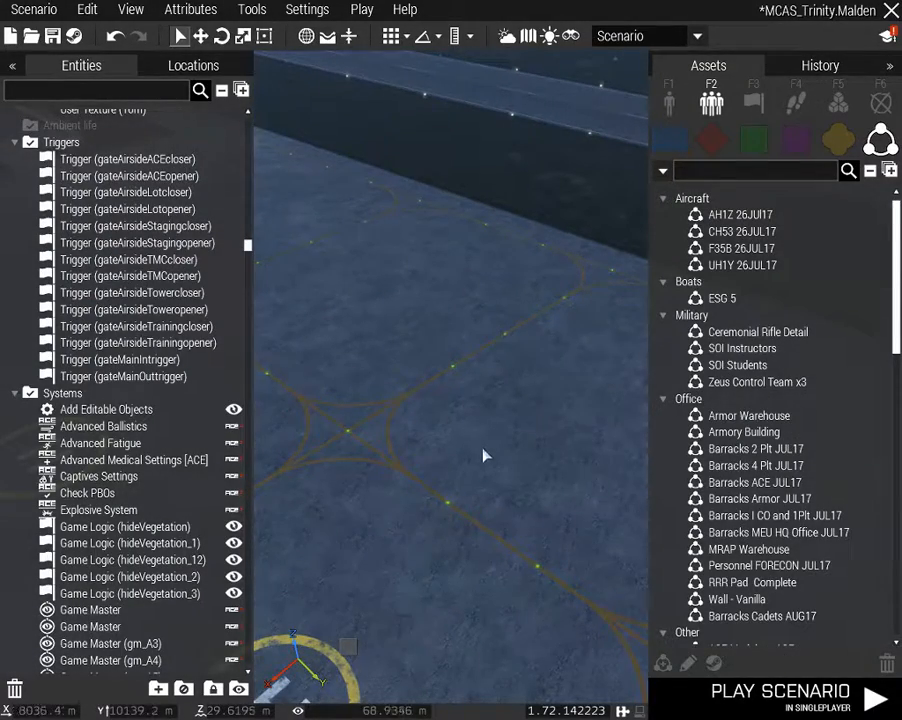
right_drag(483, 454, 369, 438)
key(s)
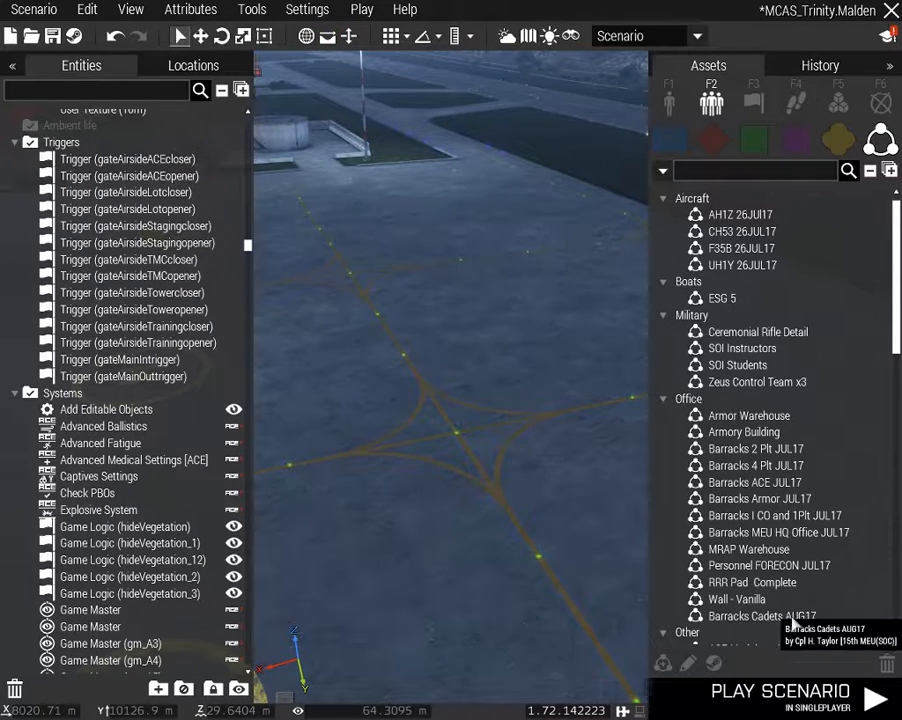
click(790, 616)
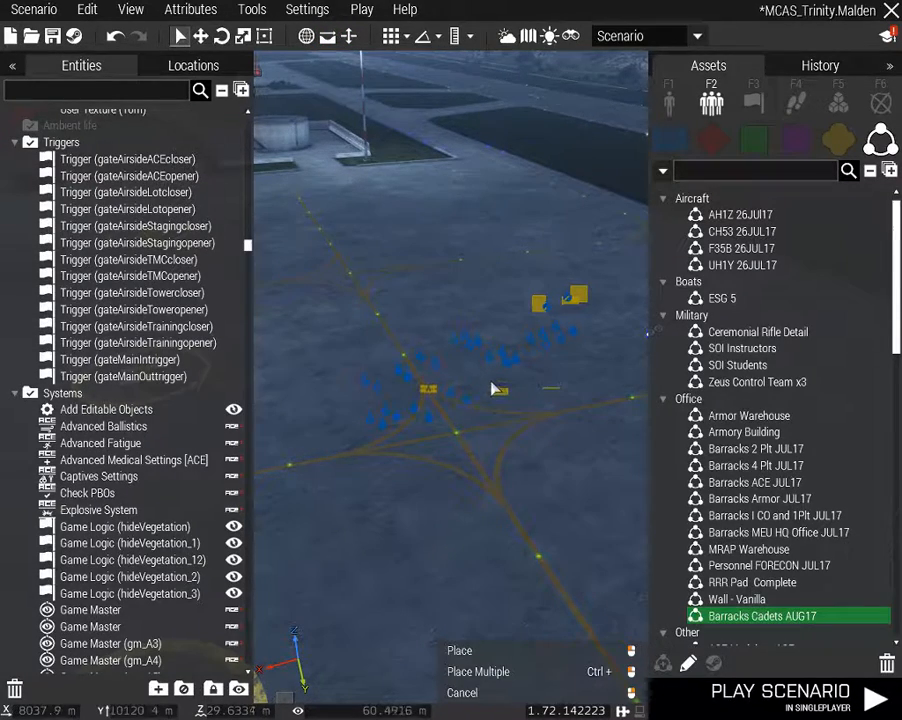
click(490, 388)
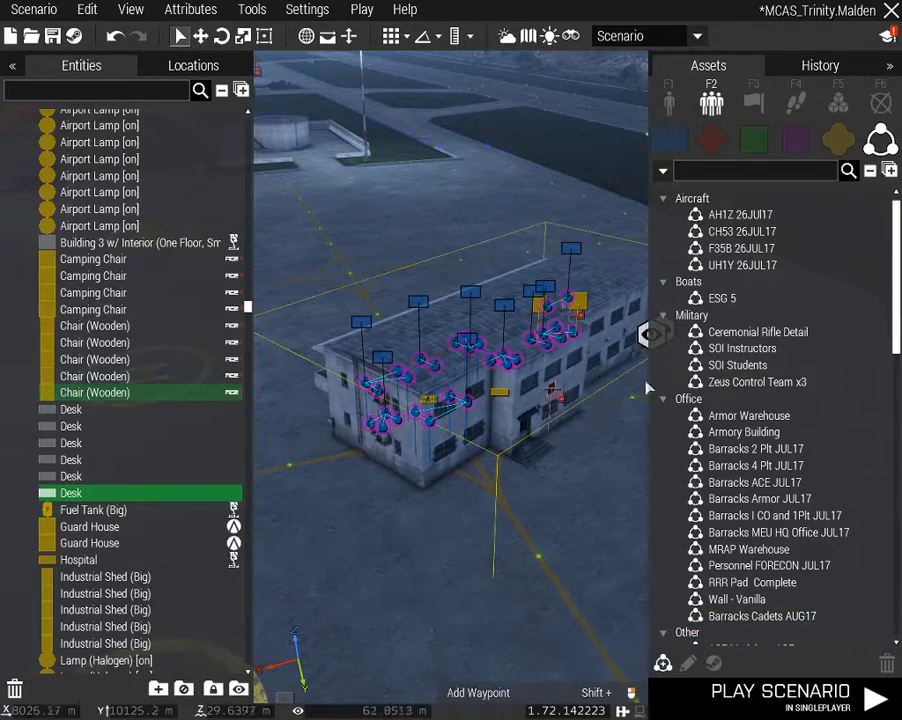
Inspect the placed barracks composition inside and out, and delete it from the apron
right_drag(560, 508, 586, 491)
key(a)
key(w)
key(w)
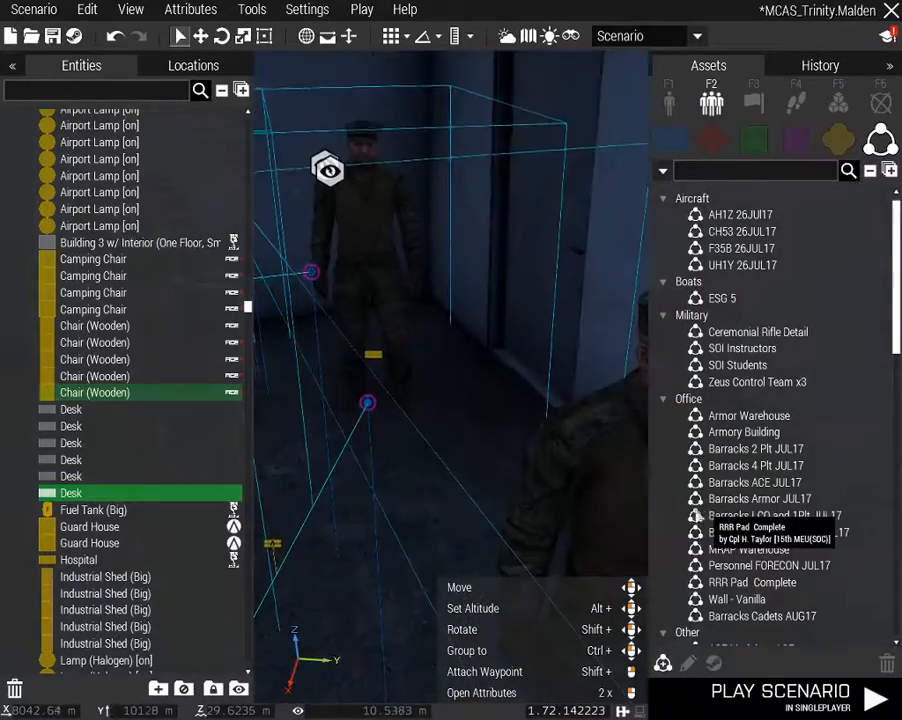
right_drag(697, 515, 640, 537)
key(s)
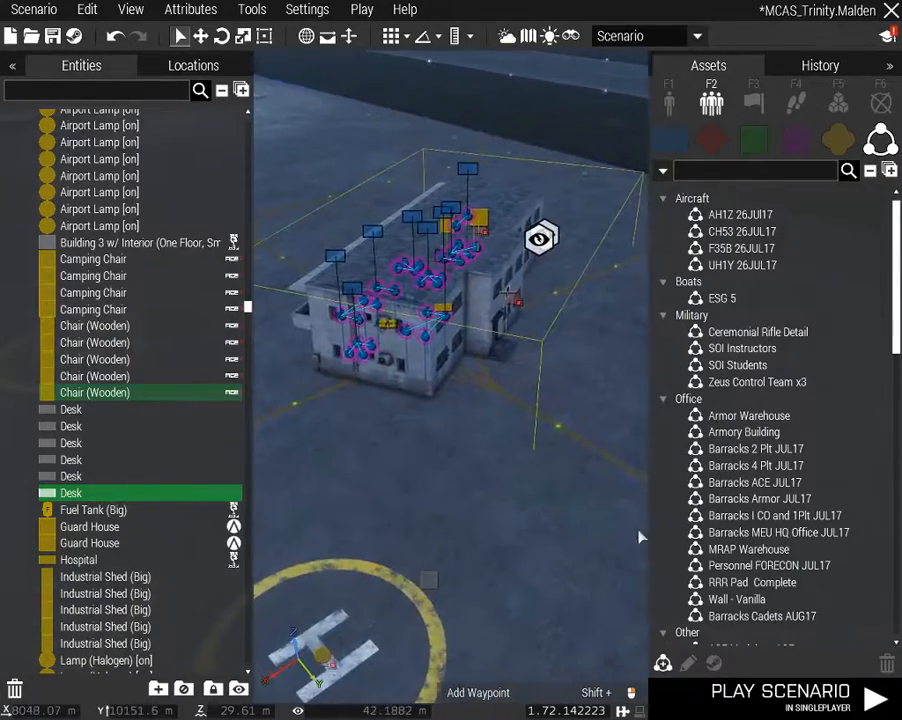
key(Delete)
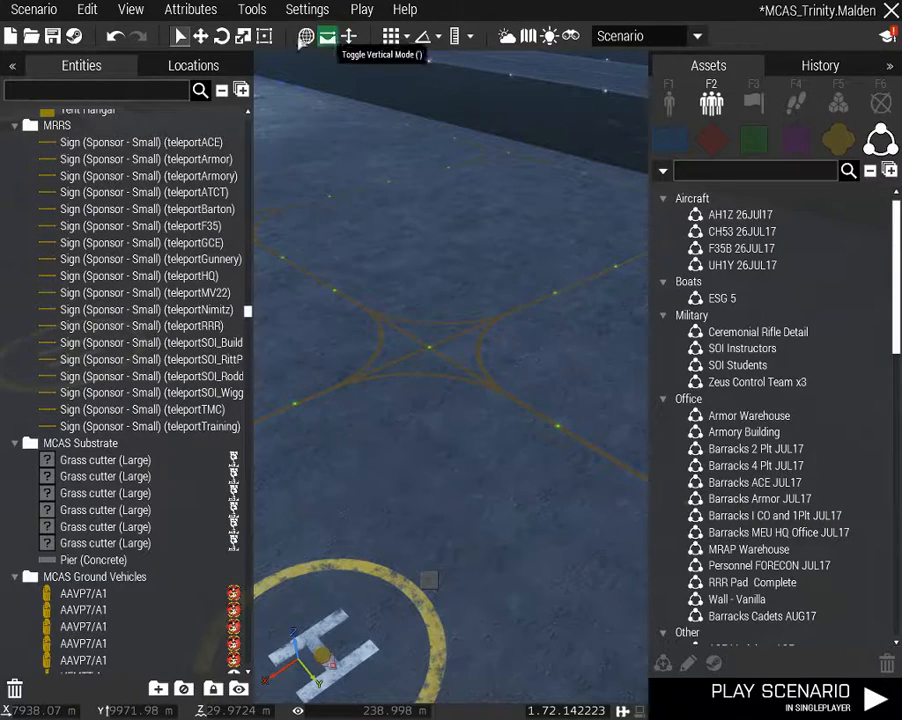
Save the MCAS_Trinity scenario and dismiss the config error message
right_drag(332, 144, 191, 216)
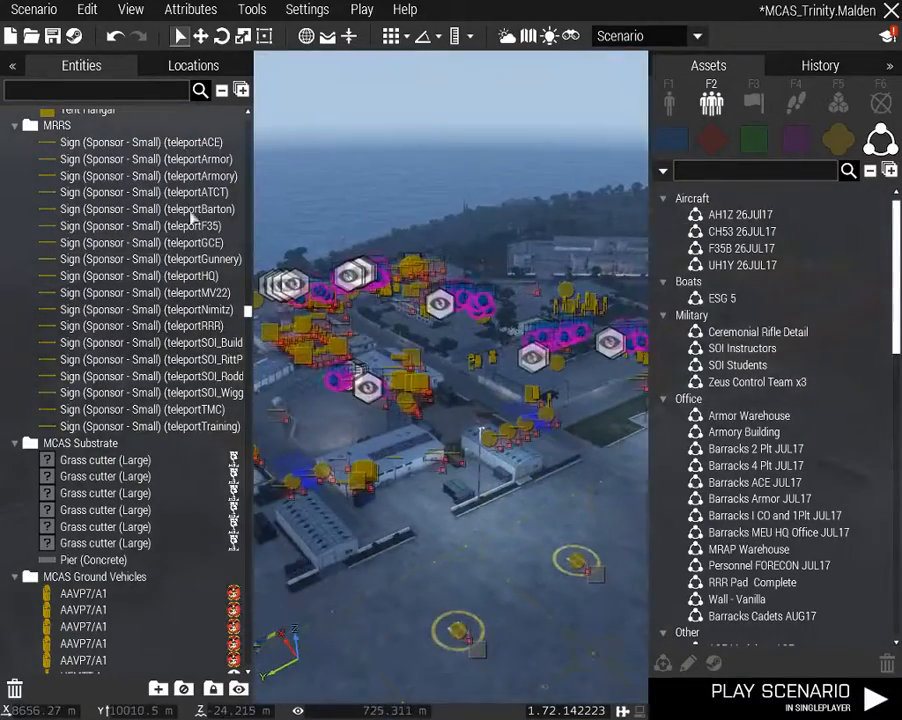
click(53, 37)
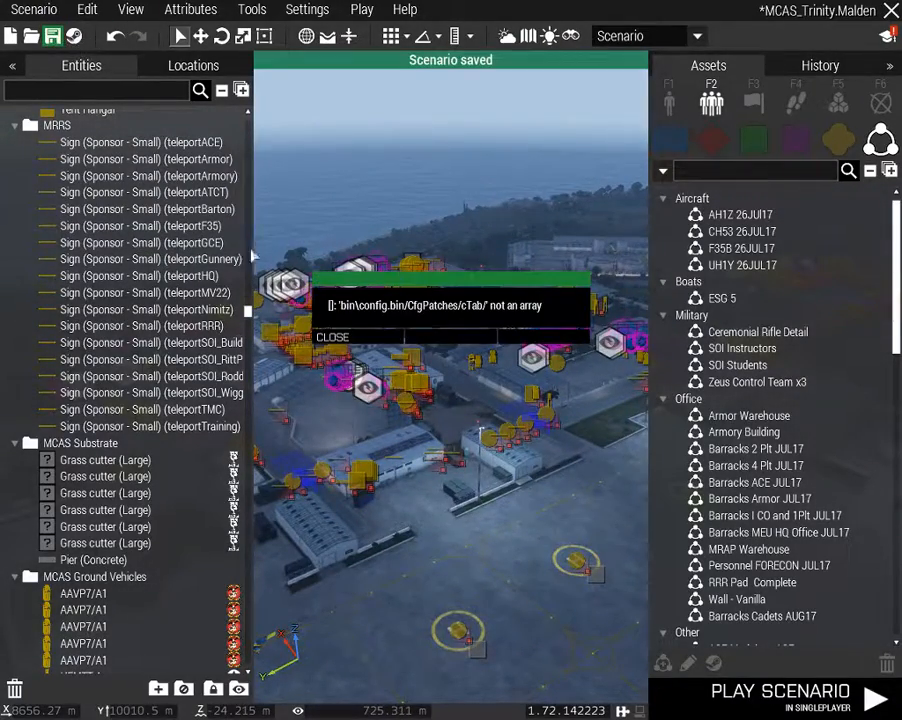
click(351, 338)
Open the MCAS_Gravia_R02 mission on Altis and dismiss the missing-picture message
right_drag(426, 392, 4, 104)
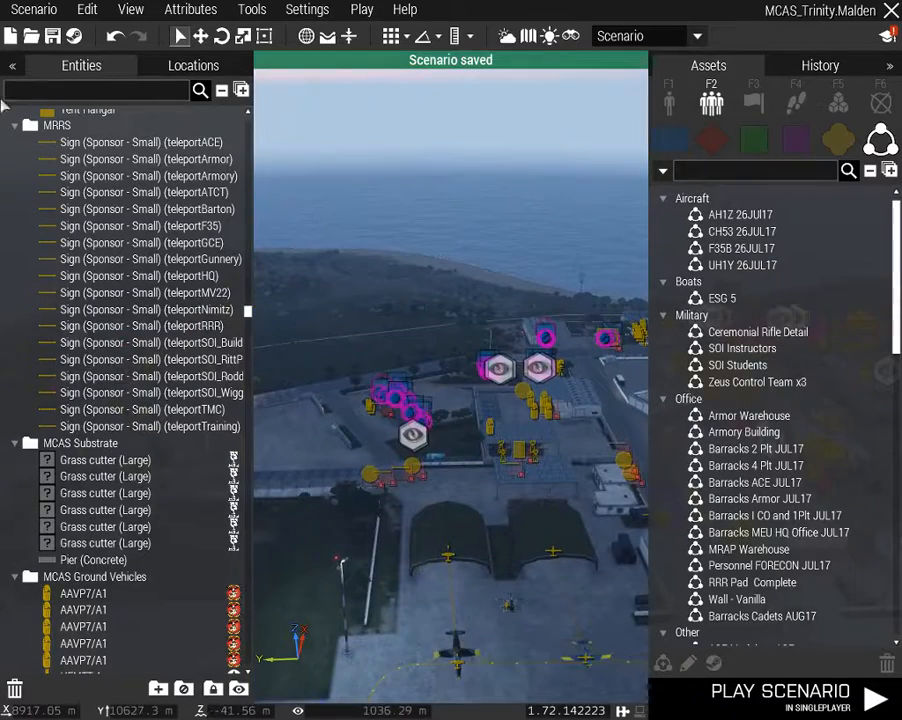
click(33, 37)
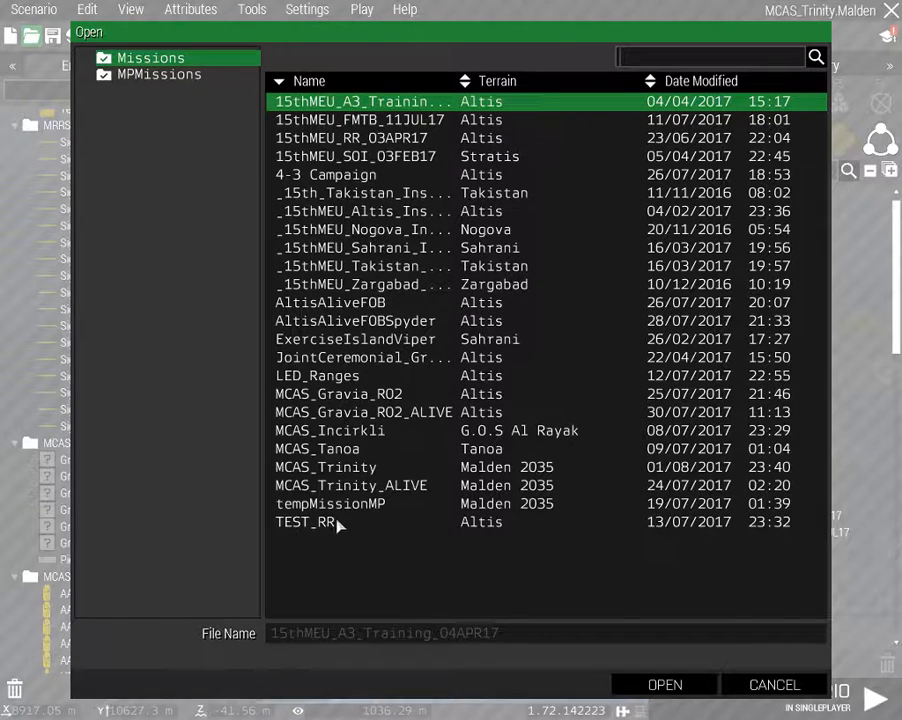
click(352, 452)
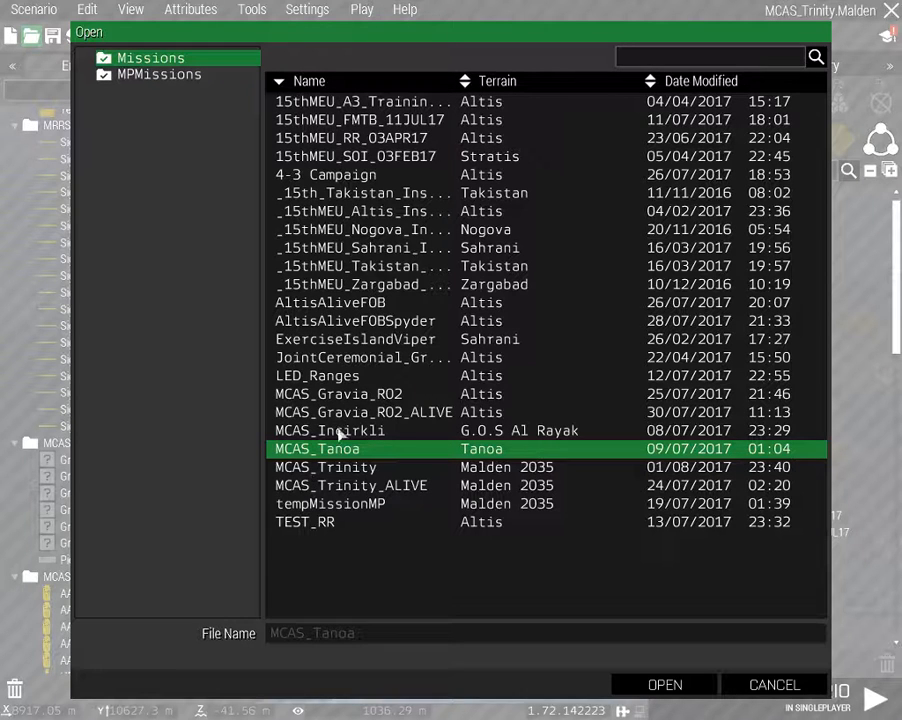
click(380, 396)
double_click(380, 396)
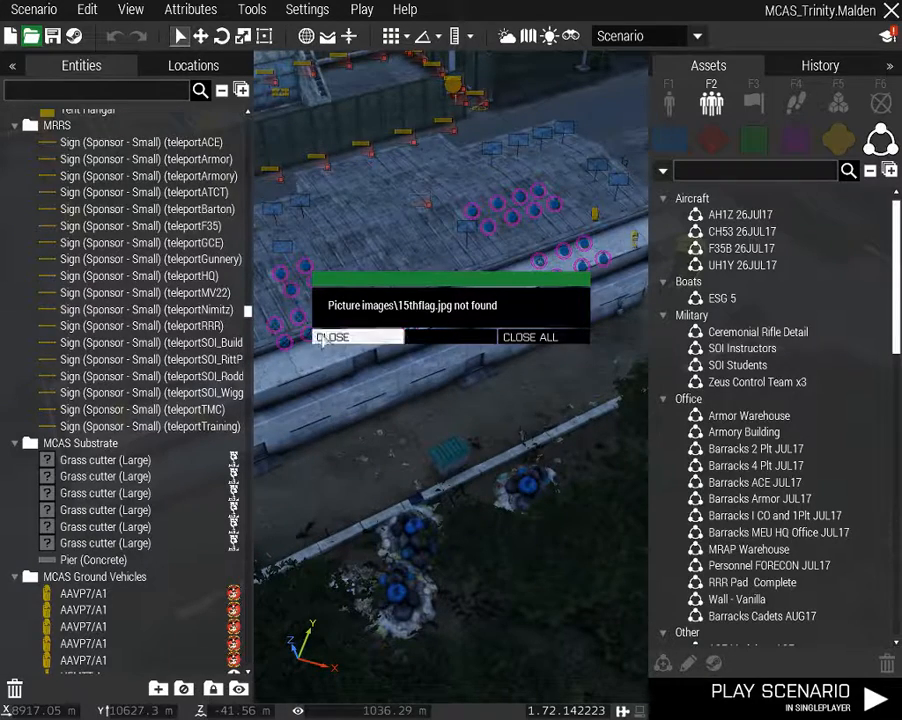
click(330, 338)
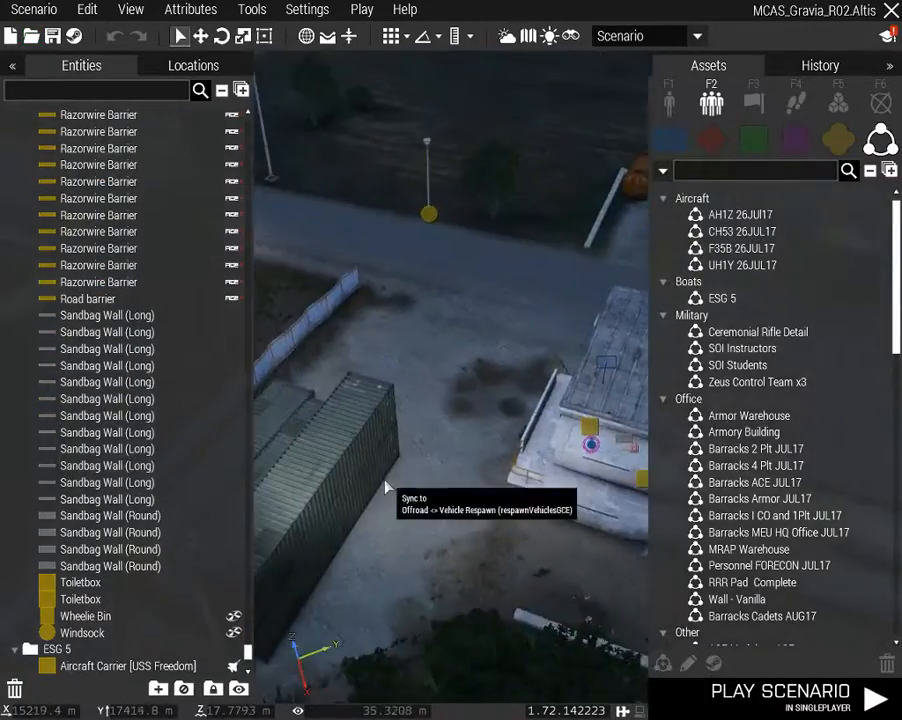
Fly over the Altis base and look over its barracks, warehouses, walls and placed objects
right_drag(385, 481, 754, 449)
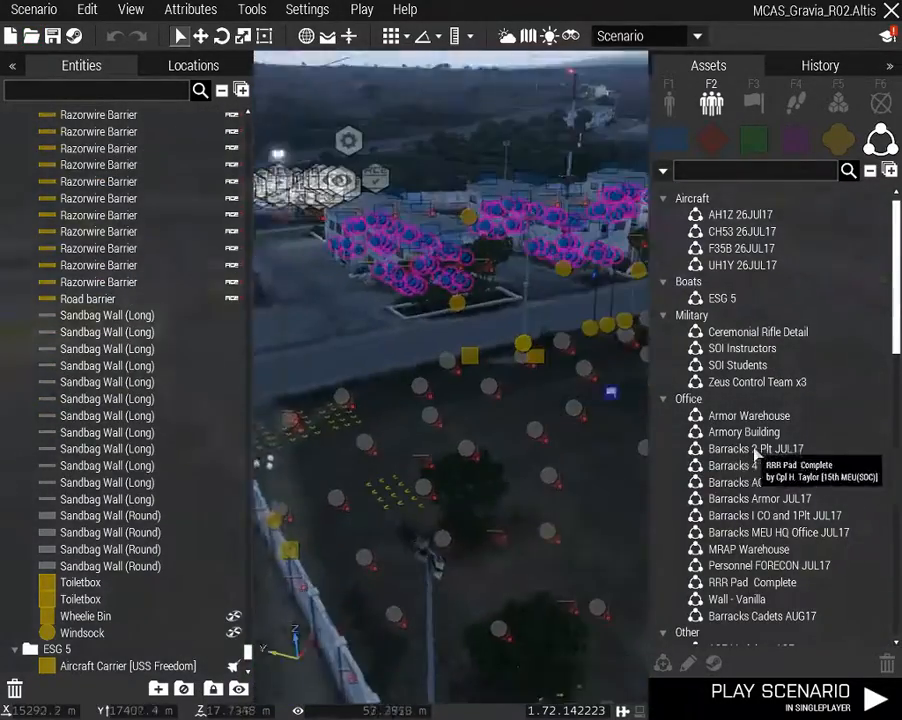
mouse_move(551, 469)
right_down()
mouse_move(421, 465)
mouse_move(578, 469)
mouse_move(513, 461)
mouse_move(901, 454)
mouse_move(596, 456)
mouse_move(654, 471)
mouse_move(602, 473)
mouse_move(421, 455)
mouse_move(398, 461)
mouse_move(467, 467)
mouse_move(244, 463)
mouse_move(302, 472)
mouse_move(231, 471)
mouse_move(334, 475)
mouse_move(378, 459)
mouse_move(102, 429)
mouse_move(336, 441)
mouse_move(115, 452)
mouse_move(469, 461)
mouse_move(62, 434)
mouse_move(105, 463)
mouse_move(180, 483)
mouse_move(397, 483)
mouse_move(497, 445)
mouse_move(471, 439)
mouse_move(463, 440)
mouse_move(486, 454)
mouse_move(473, 497)
mouse_move(519, 462)
mouse_move(462, 491)
mouse_move(262, 492)
mouse_move(1, 473)
mouse_move(338, 491)
mouse_move(195, 495)
mouse_move(105, 483)
mouse_move(210, 506)
mouse_move(30, 455)
right_up()
key(w)
key(w)
key(w)
key(w)
key(d)
key(d)
key(w)
key(w)
key(w)
key(w)
key(w)
key(w)
key(w)
key(w)
key(w)
key(w)
key(w)
key(w)
right_drag(116, 503, 600, 496)
key(w)
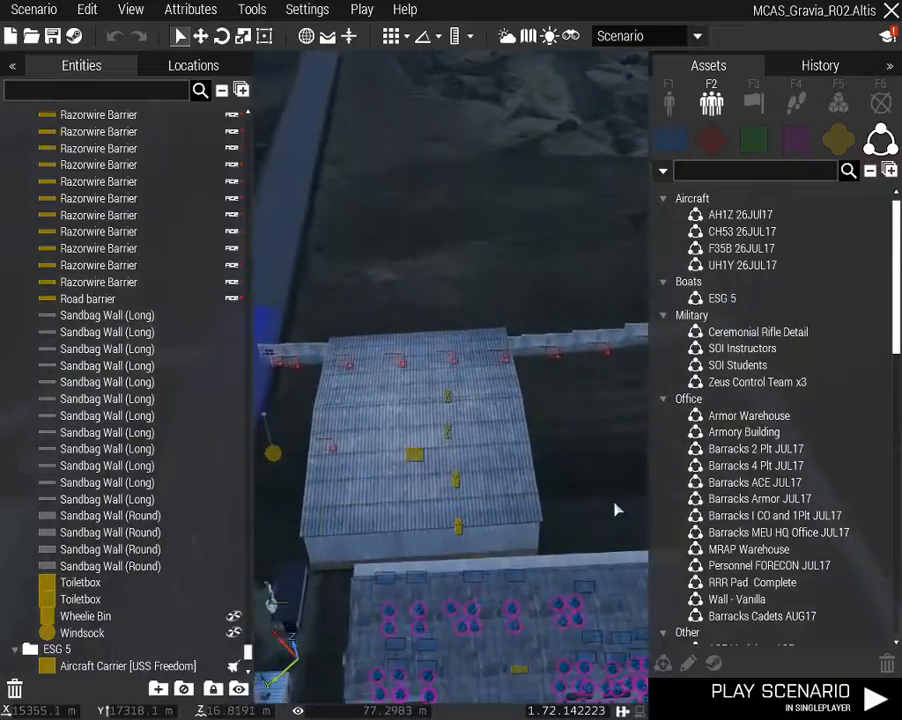
Survey the airfield and walled compound from the air with the editor interface hidden, and show the interface again
right_drag(628, 507, 727, 471)
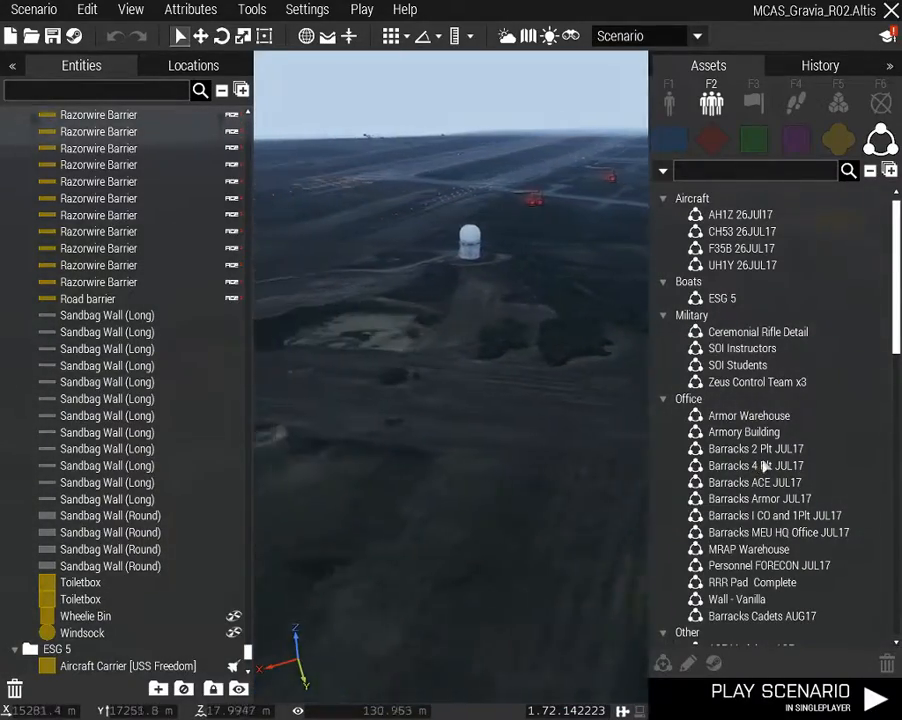
right_drag(800, 466, 899, 481)
key(w)
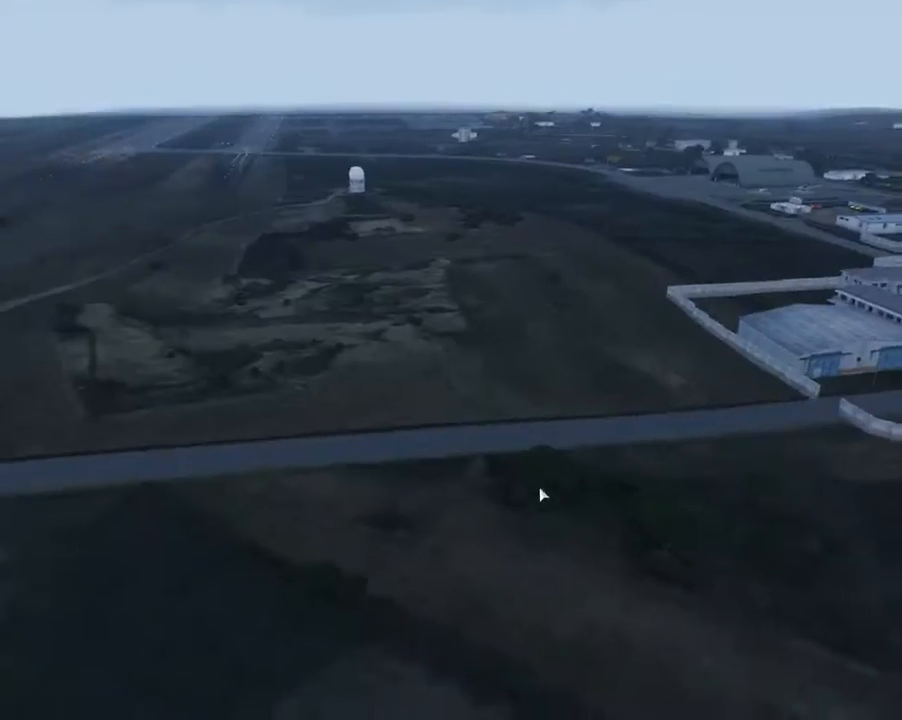
mouse_move(540, 493)
right_down()
mouse_move(483, 485)
mouse_move(688, 491)
mouse_move(519, 477)
mouse_move(530, 491)
mouse_move(507, 507)
mouse_move(547, 513)
mouse_move(539, 506)
right_up()
key(w)
key(w)
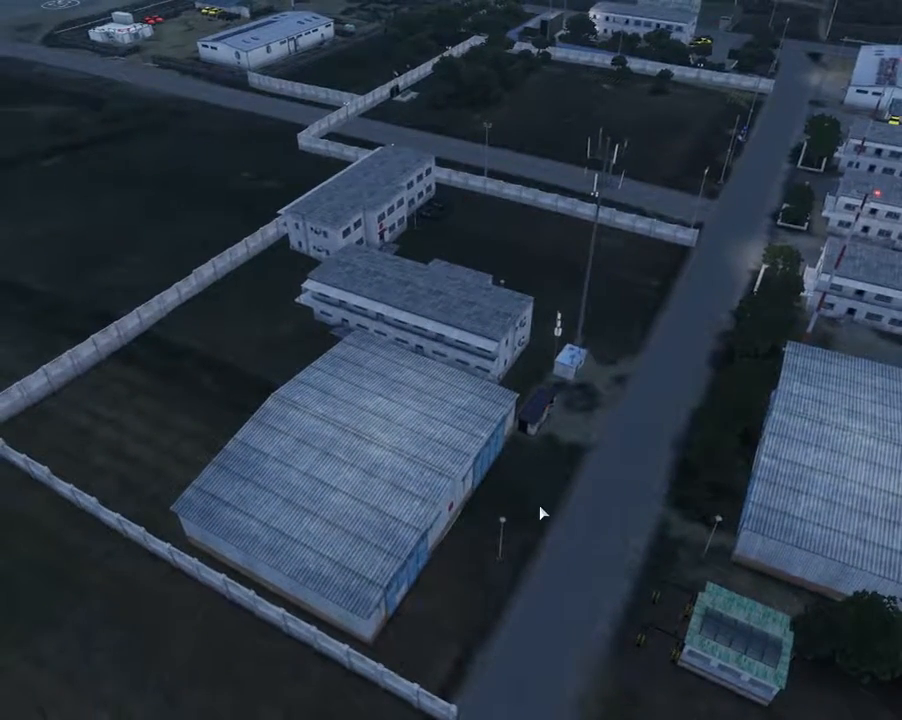
key(BackSpace)
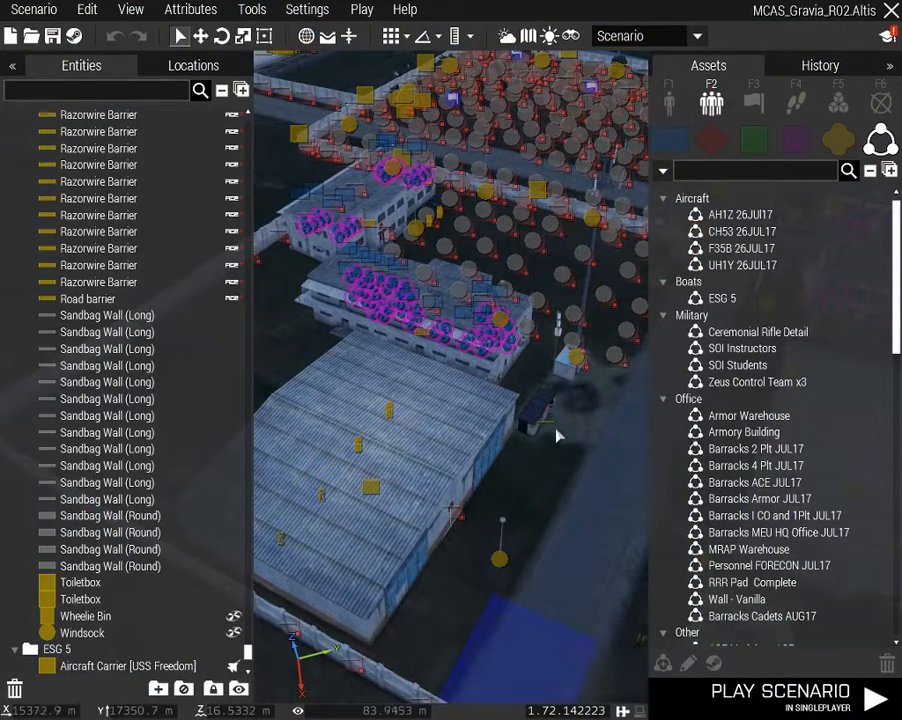
Examine the Communication Tower (TFAR) beside the compound's buildings and select it
right_drag(548, 425, 563, 365)
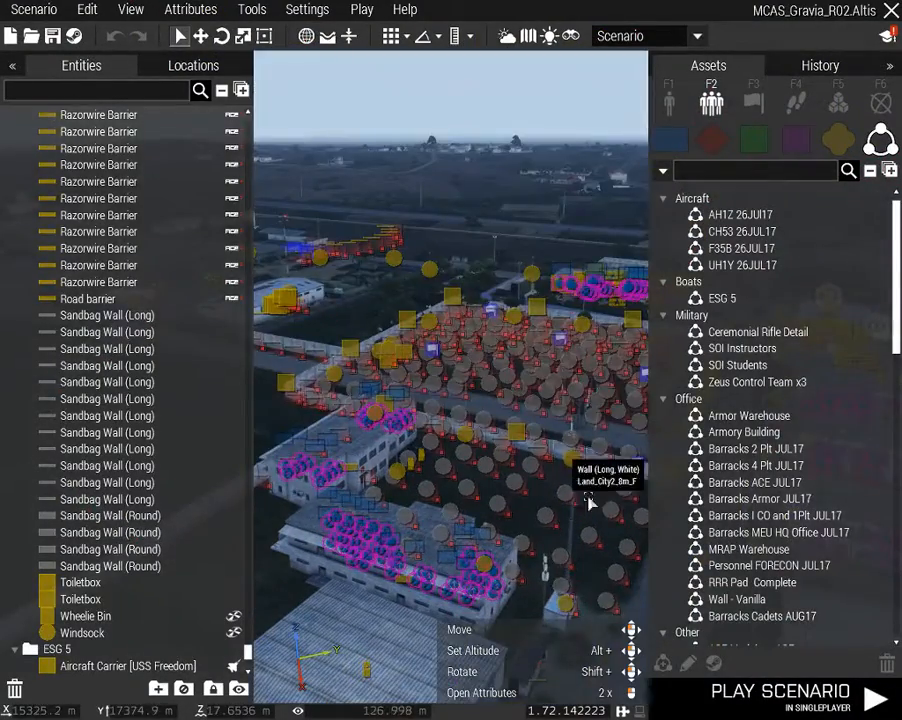
right_drag(589, 501, 507, 440)
scroll(513, 470, up, 3)
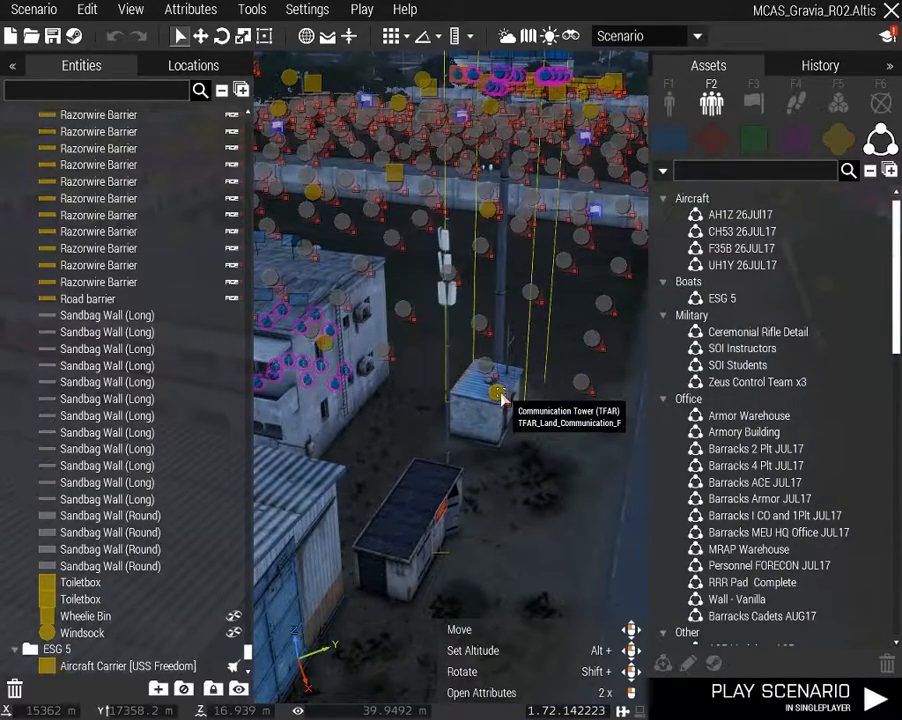
right_drag(497, 397, 497, 498)
click(475, 487)
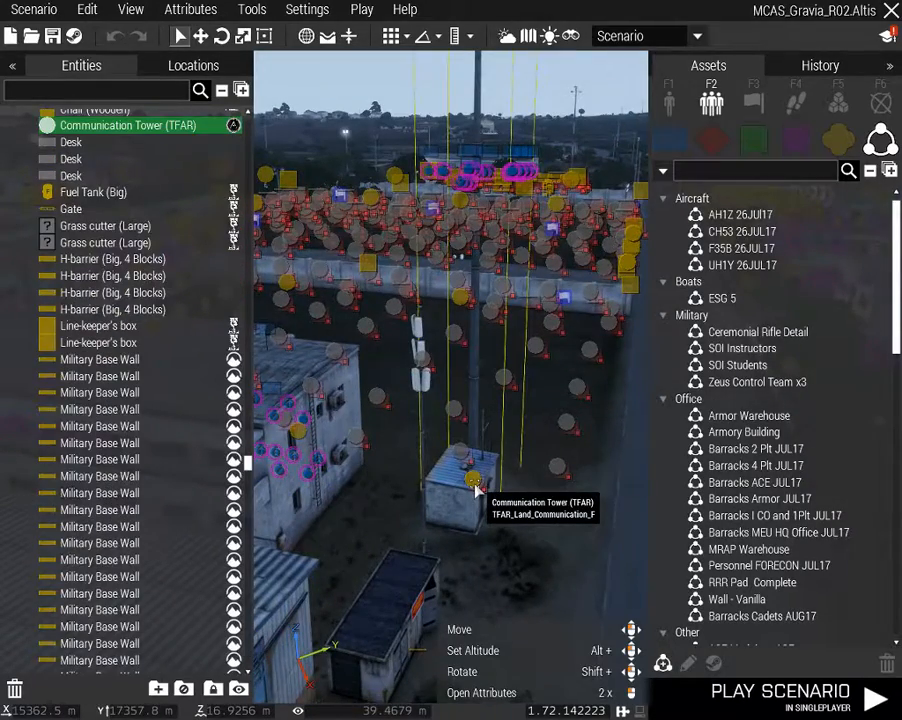
Delete the Communication Tower (TFAR) beside the compound's buildings
key(Delete)
right_drag(459, 460, 250, 585)
key(s)
key(s)
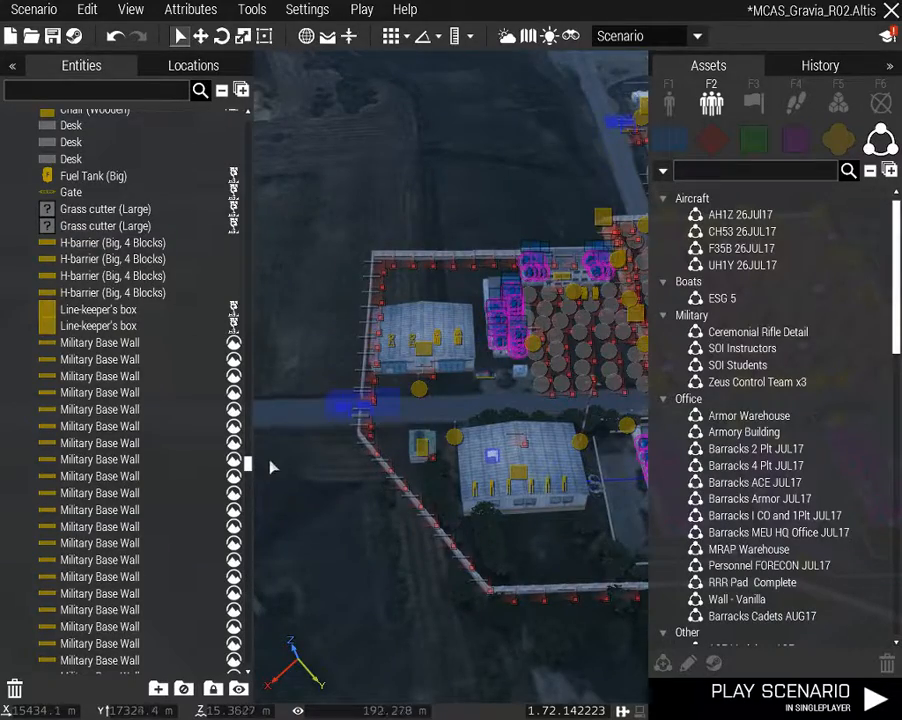
Turn off surface snapping, place the Barracks Cadets AUG17 composition on the empty roadside plot, and dismiss the missing-picture message
right_drag(272, 467, 346, 485)
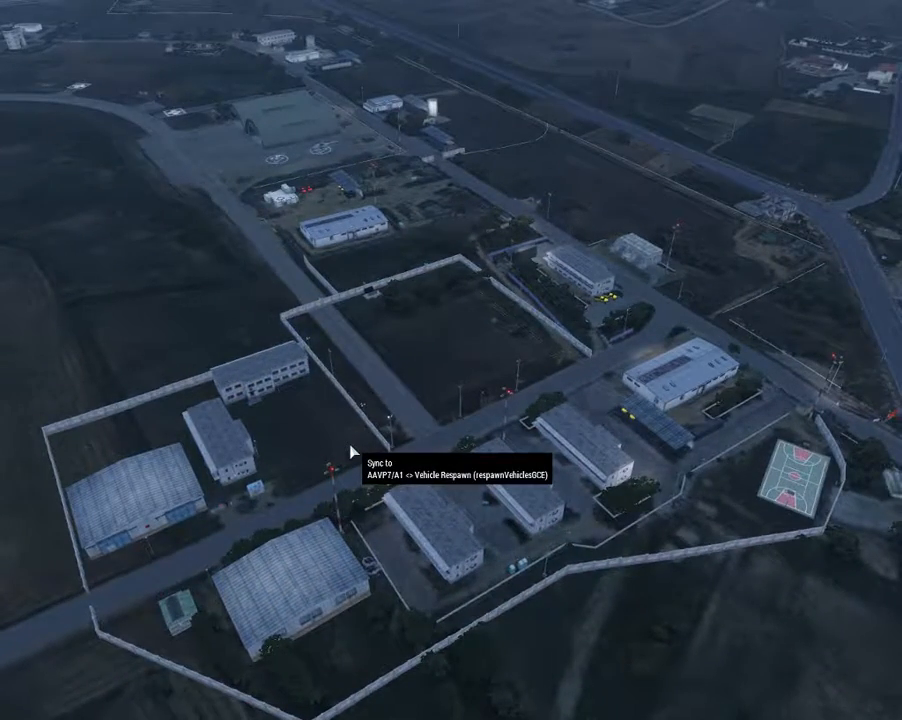
right_drag(350, 445, 546, 451)
key(w)
key(BackSpace)
key(d)
key(w)
key(a)
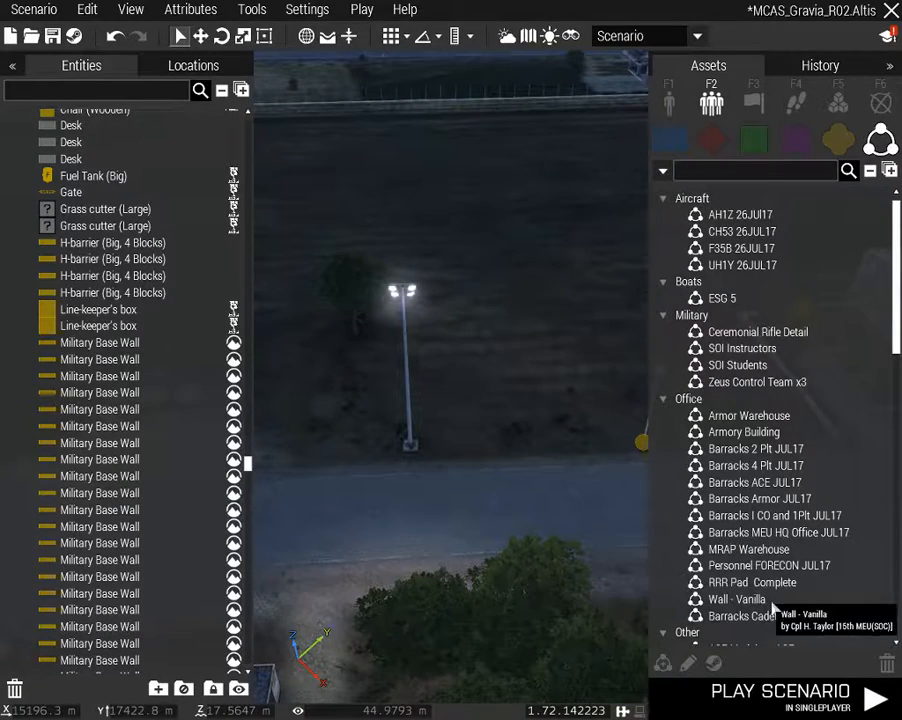
click(328, 40)
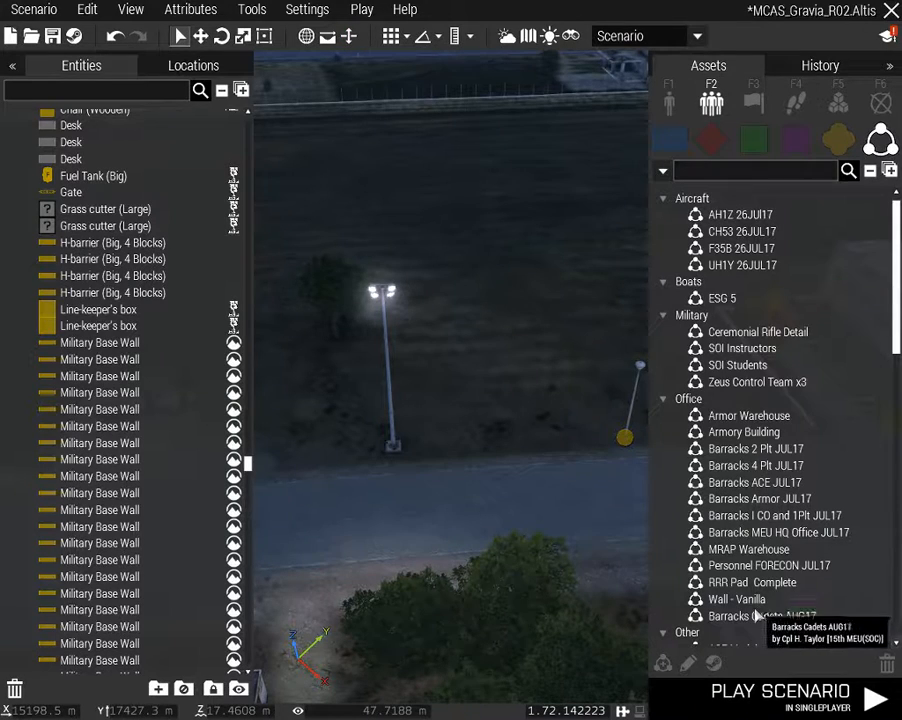
click(483, 278)
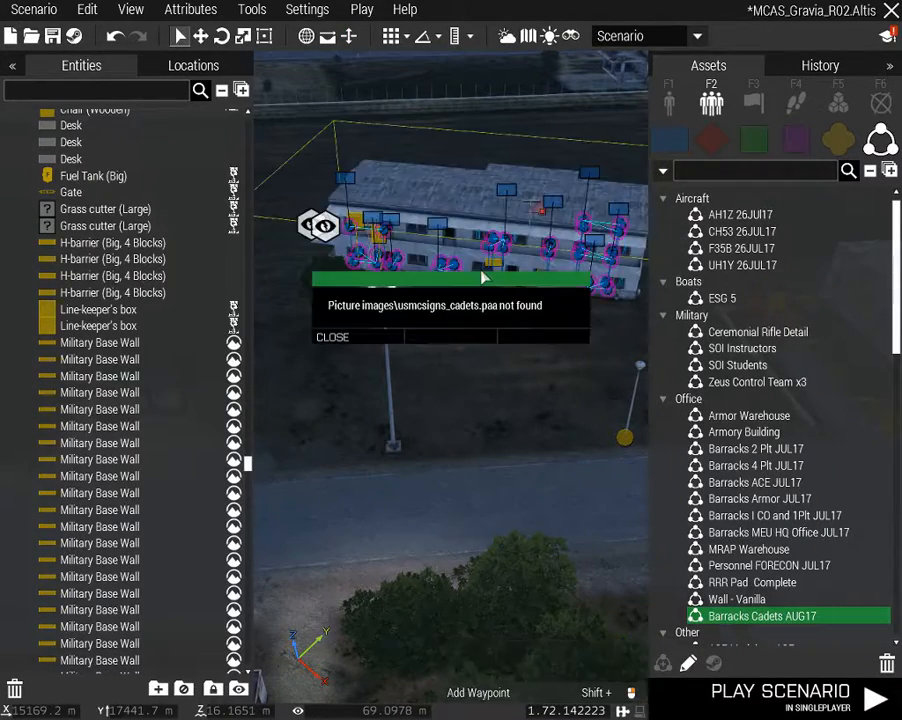
click(365, 337)
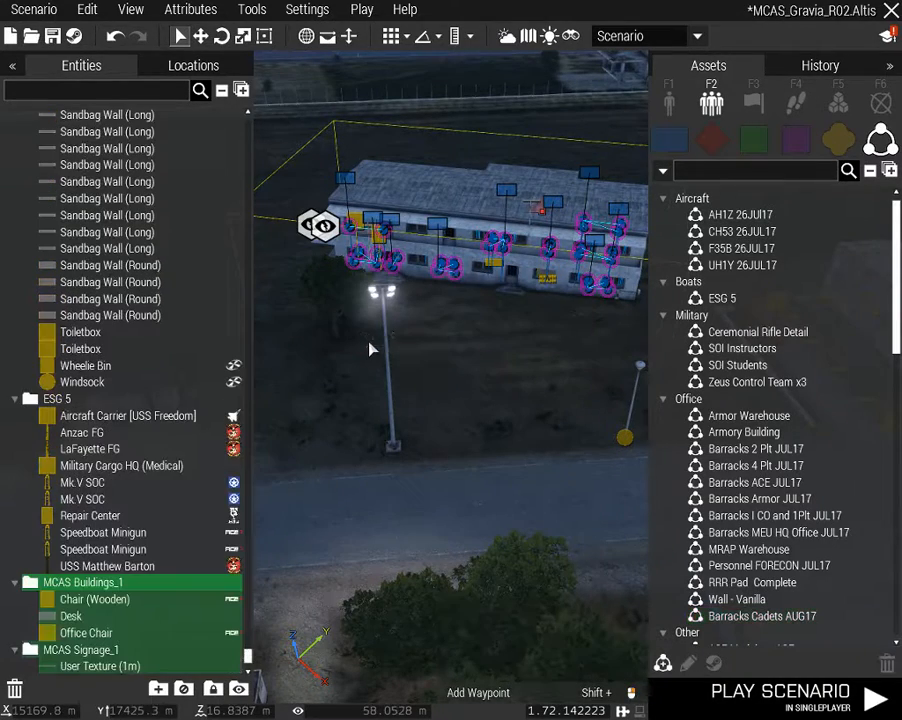
Rotate the placed cadet barracks to line up with the road and move it closer to the roadside
shift+drag(496, 269, 430, 207)
shift+drag(398, 152, 424, 100)
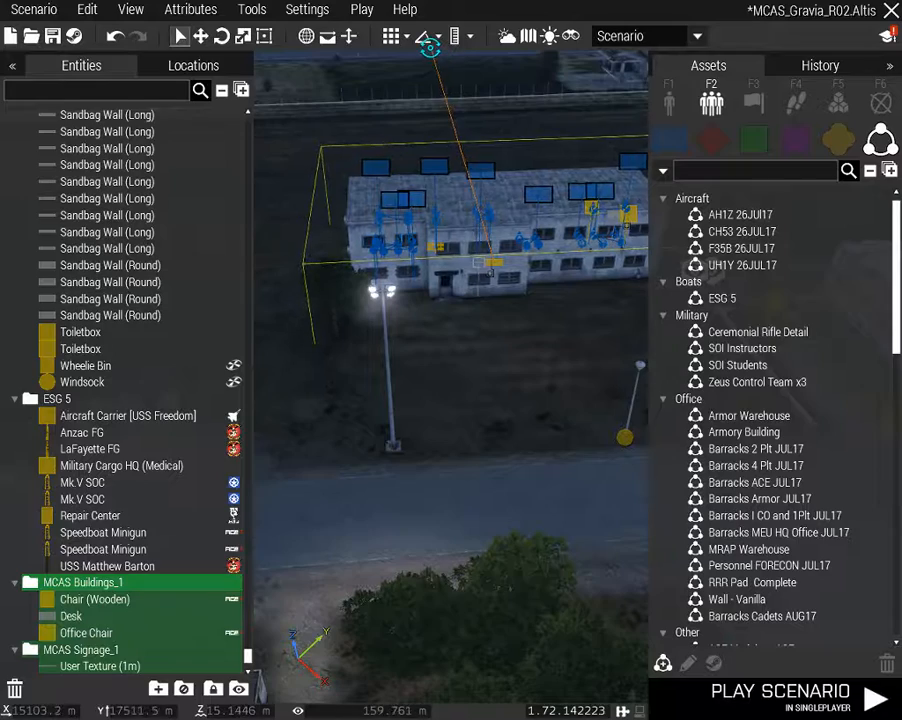
shift+drag(430, 46, 430, 46)
drag(494, 259, 463, 364)
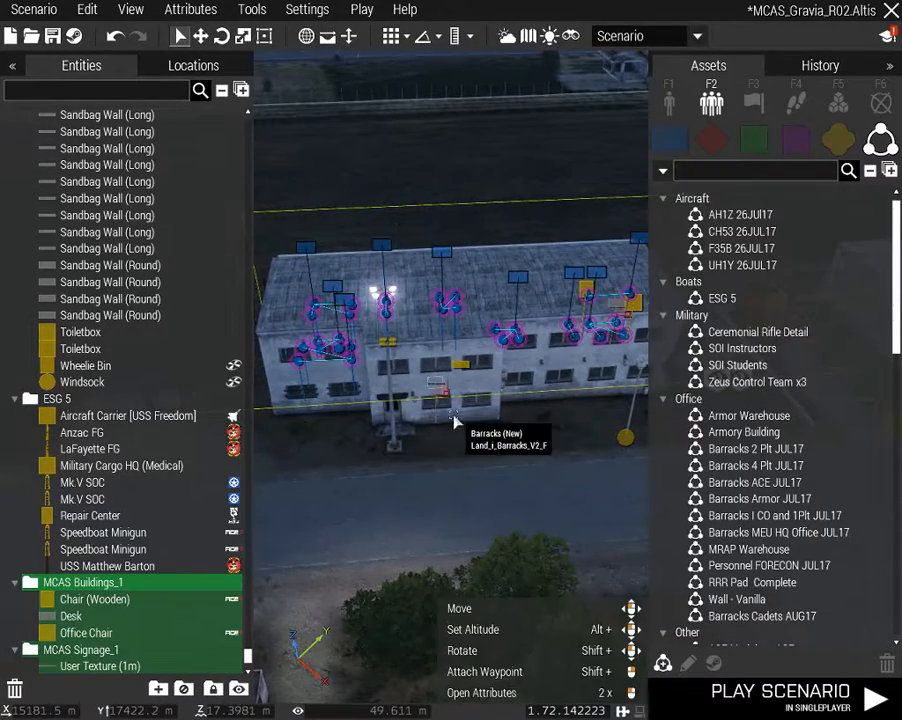
Adjust the altitude of the cadet barracks composition and check its walls and entrance steps against the ground
key(a)
right_drag(455, 414, 840, 435)
key(w)
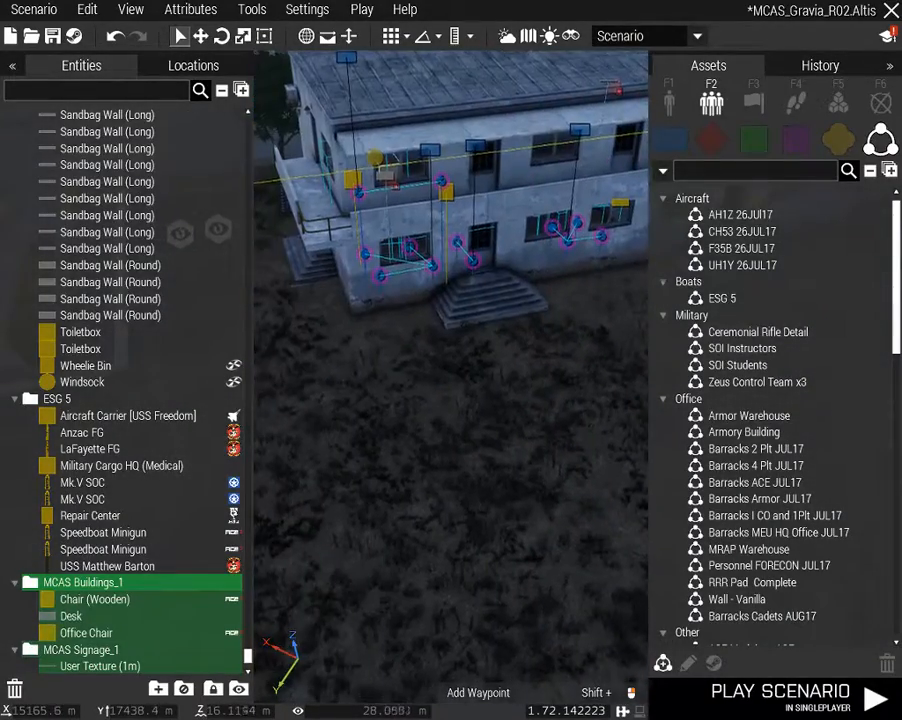
key(a)
right_drag(300, 380, 629, 391)
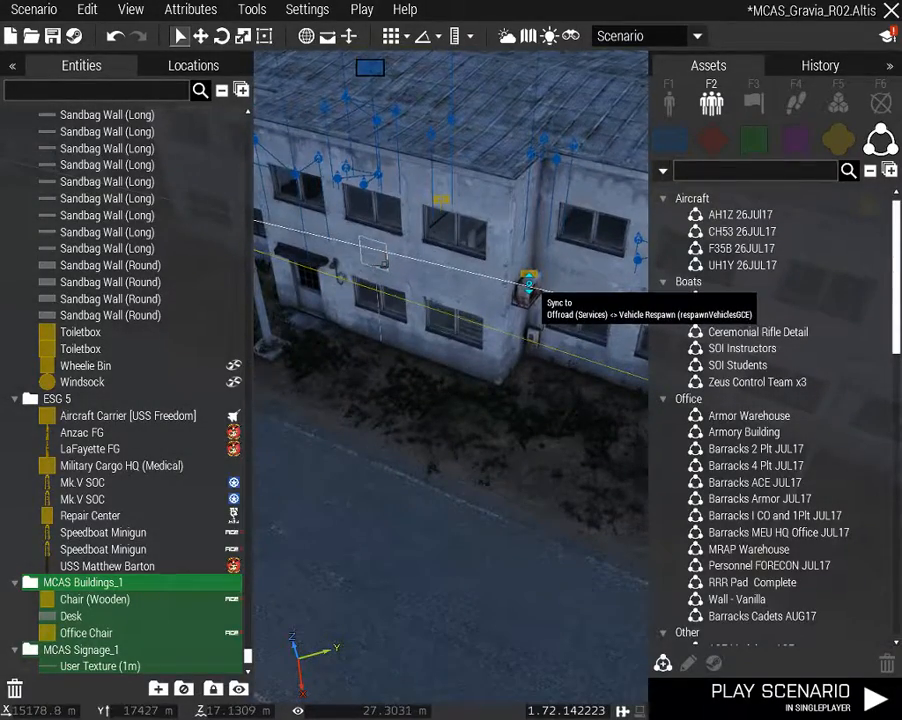
key(d)
right_drag(526, 300, 547, 262)
Reposition the desk and the wooden chair inside the cadet barracks room
key(s)
key(a)
key(w)
key(w)
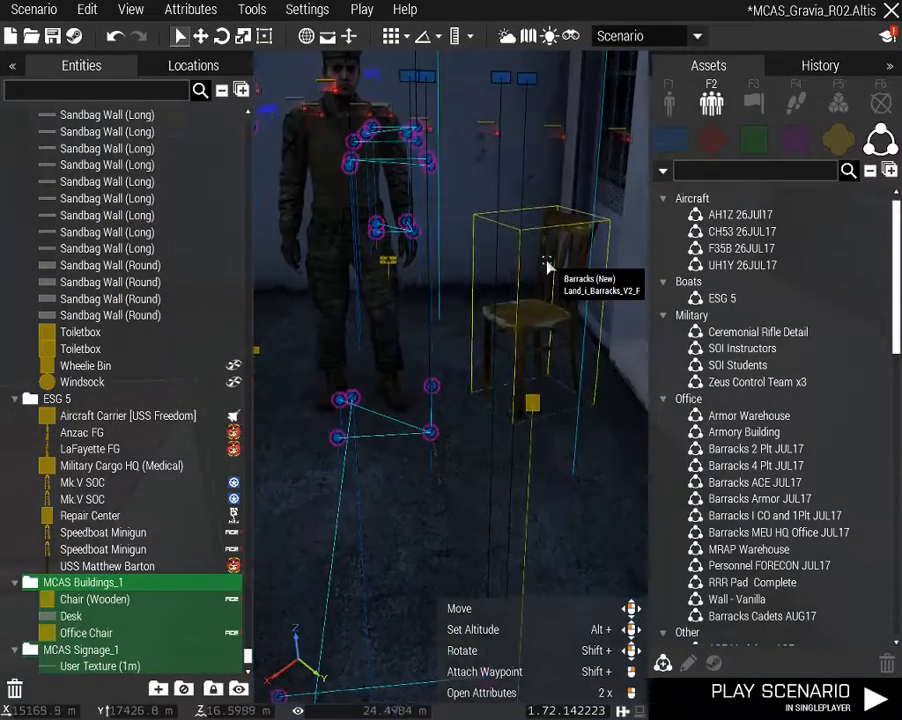
right_drag(494, 406, 364, 430)
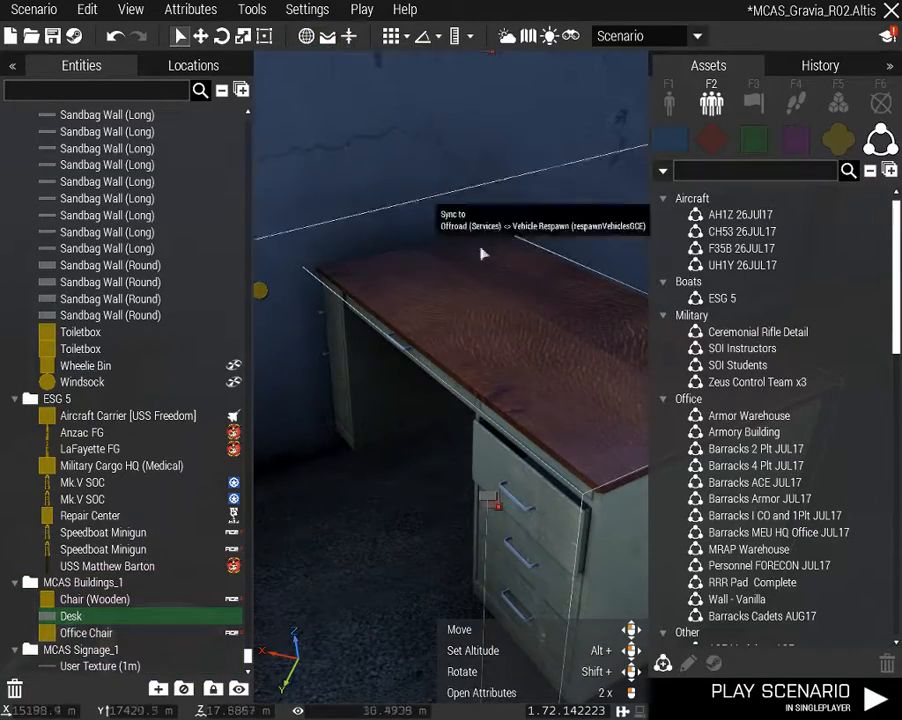
right_drag(482, 254, 222, 288)
drag(452, 343, 424, 348)
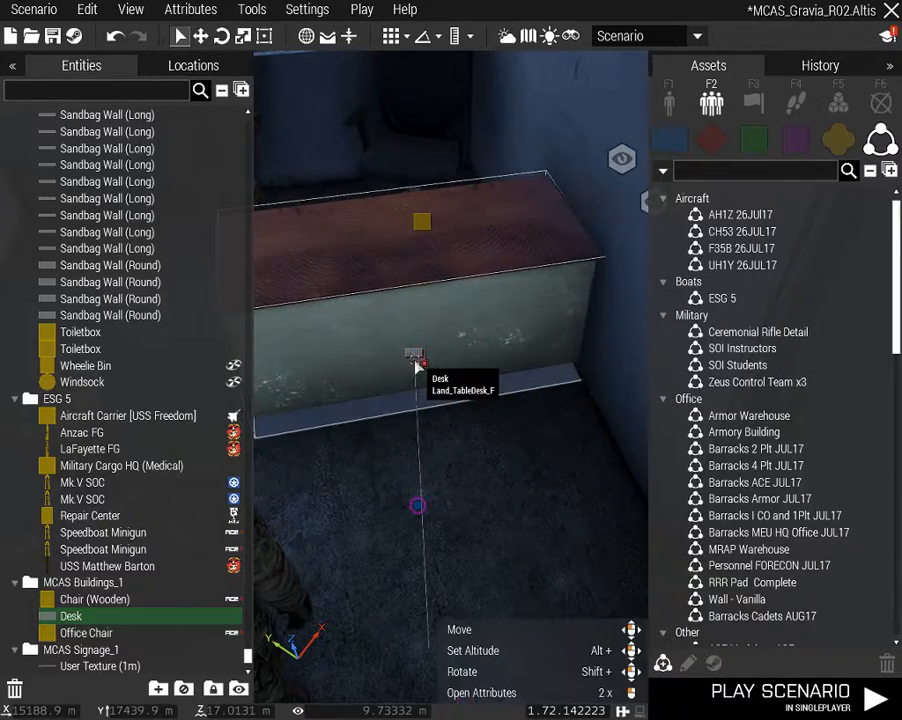
right_drag(417, 364, 240, 398)
drag(464, 418, 408, 400)
Move the 15th MEU Cadet Corps Arsenal crate out of the barracks into the walled yard of the ammo storage bunker
right_drag(420, 400, 900, 352)
right_drag(451, 360, 550, 360)
key(s)
key(q)
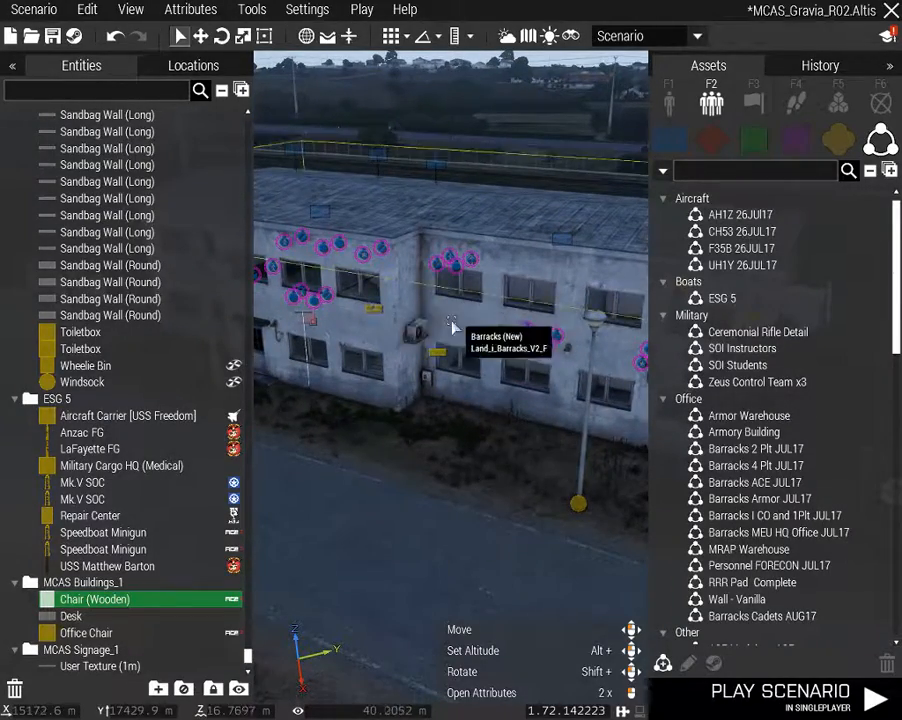
key(w)
right_drag(452, 325, 133, 358)
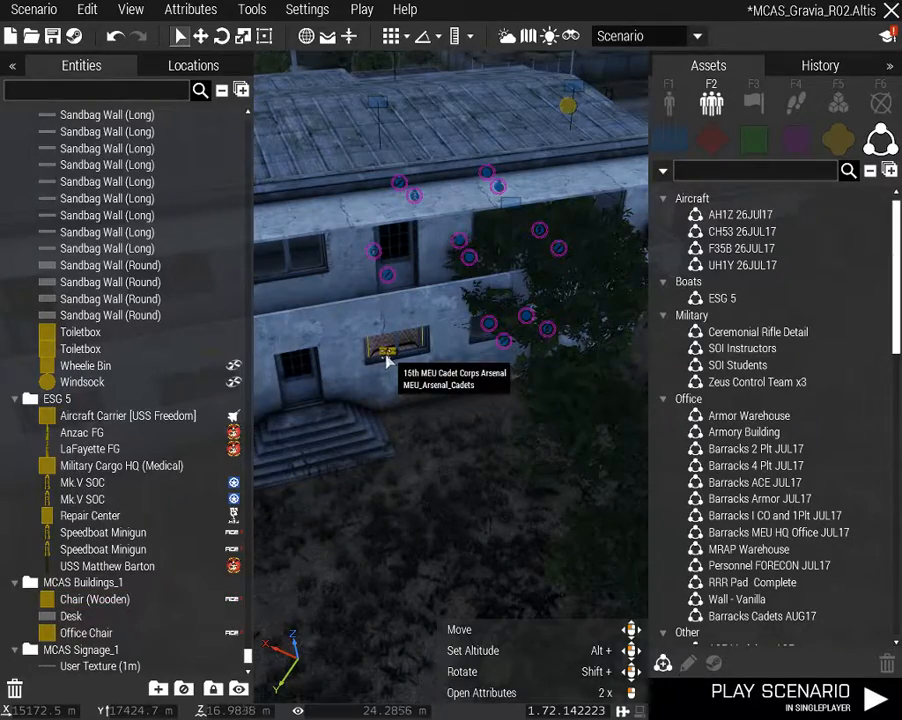
key(s)
drag(129, 411, 668, 450)
key(w)
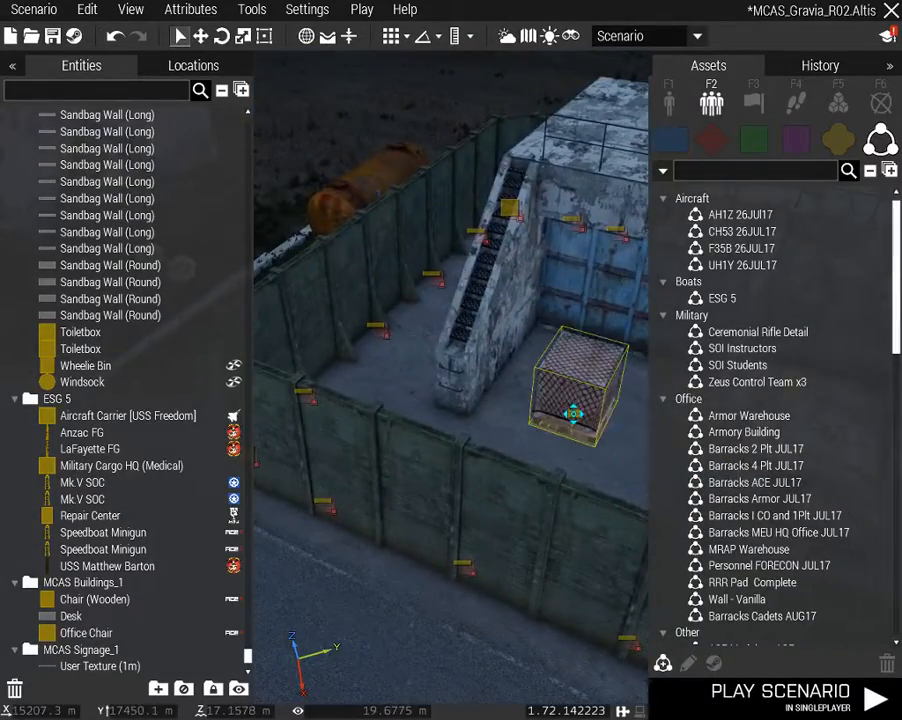
drag(573, 413, 573, 413)
right_drag(573, 413, 601, 437)
Bring the 15th MEU Cadet Corps Arsenal crate inside the Bunker (Ammo Storage, Double), next to the existing arsenal crate
scroll(537, 411, up, 5)
key(s)
drag(381, 342, 556, 414)
mouse_move(556, 414)
right_down()
mouse_move(519, 422)
mouse_move(543, 405)
right_up()
key(s)
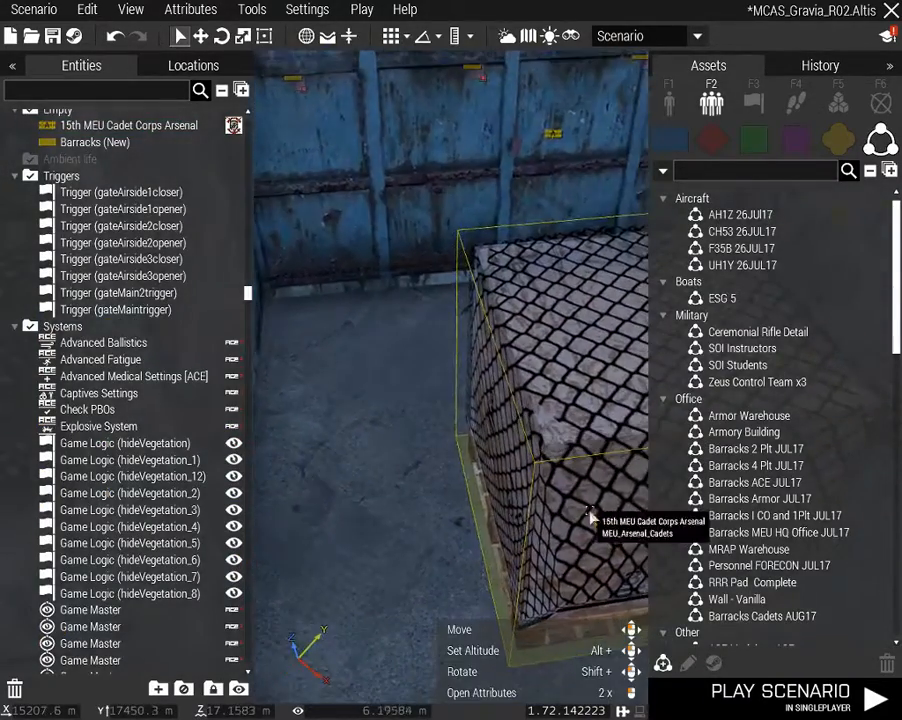
key(w)
drag(602, 525, 304, 529)
key(s)
key(w)
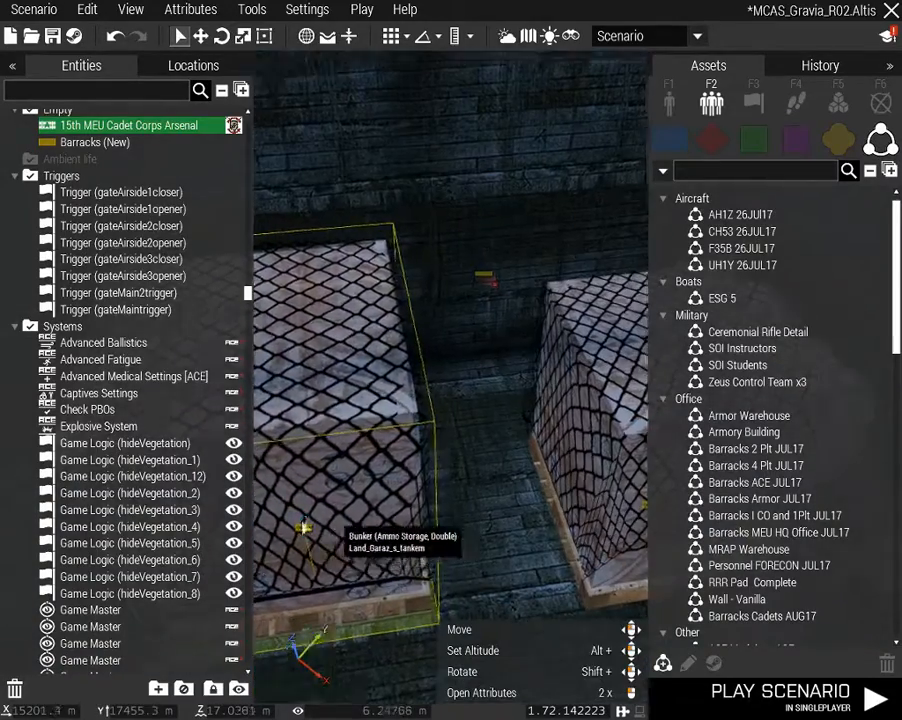
right_drag(304, 529, 276, 529)
mouse_move(464, 472)
mouse_down()
mouse_move(413, 435)
mouse_move(447, 455)
mouse_move(439, 465)
mouse_move(459, 491)
mouse_up()
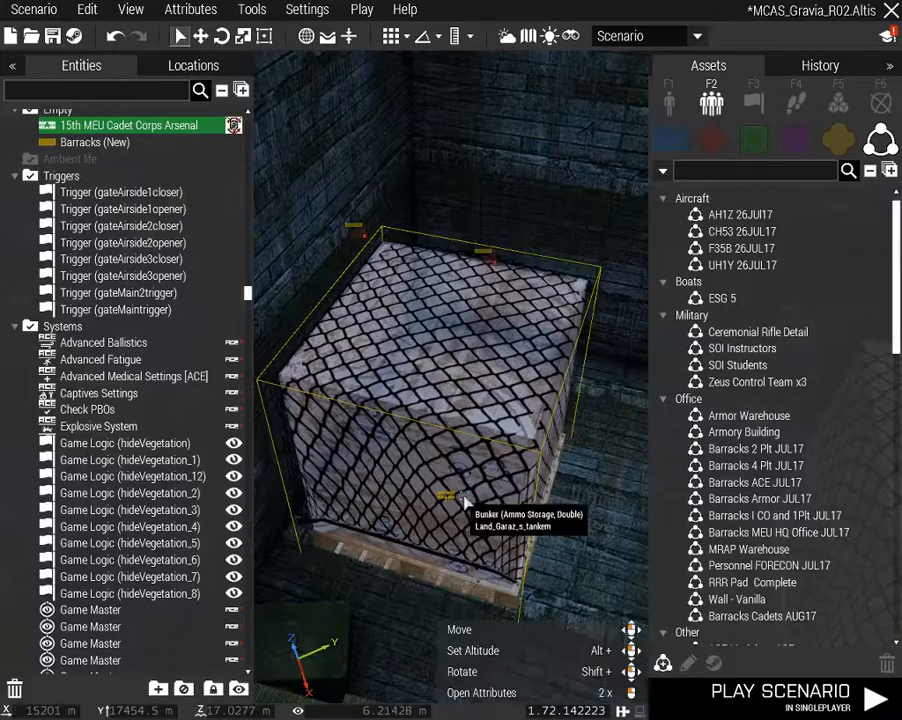
Rearrange the 15th MEU Arsenal and Cadet Corps Arsenal crates along the walls inside the ammo storage bunker
key(a)
right_drag(464, 500, 510, 440)
drag(484, 385, 465, 366)
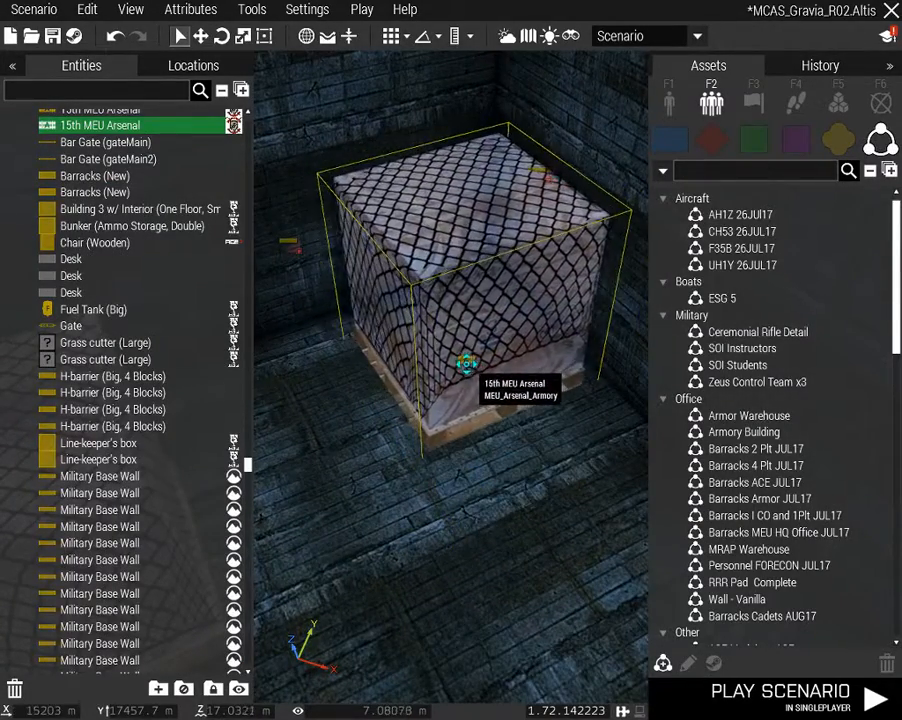
right_drag(465, 366, 383, 462)
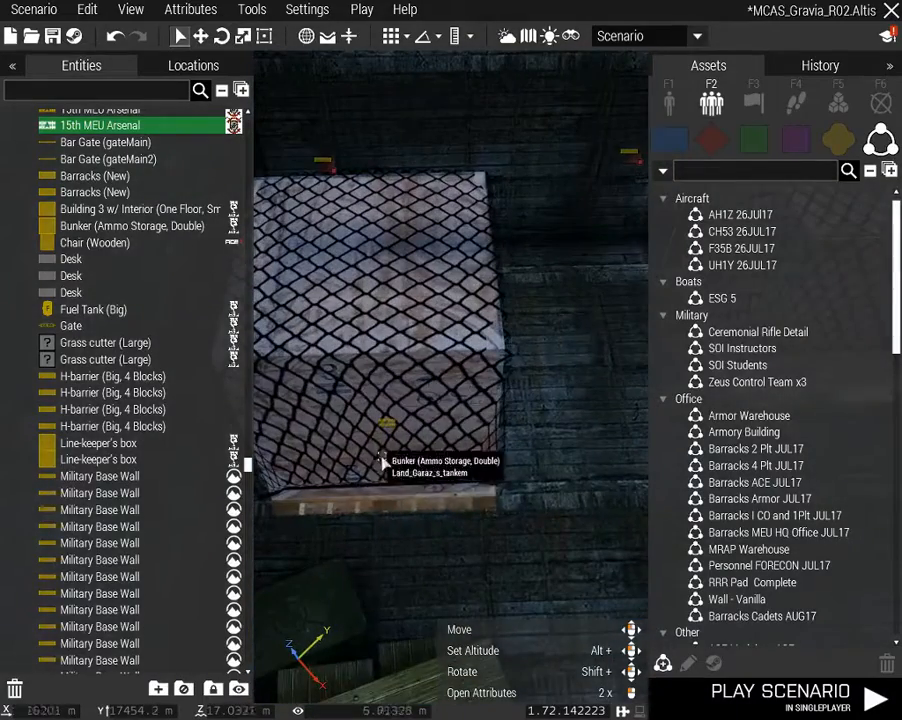
drag(386, 427, 366, 320)
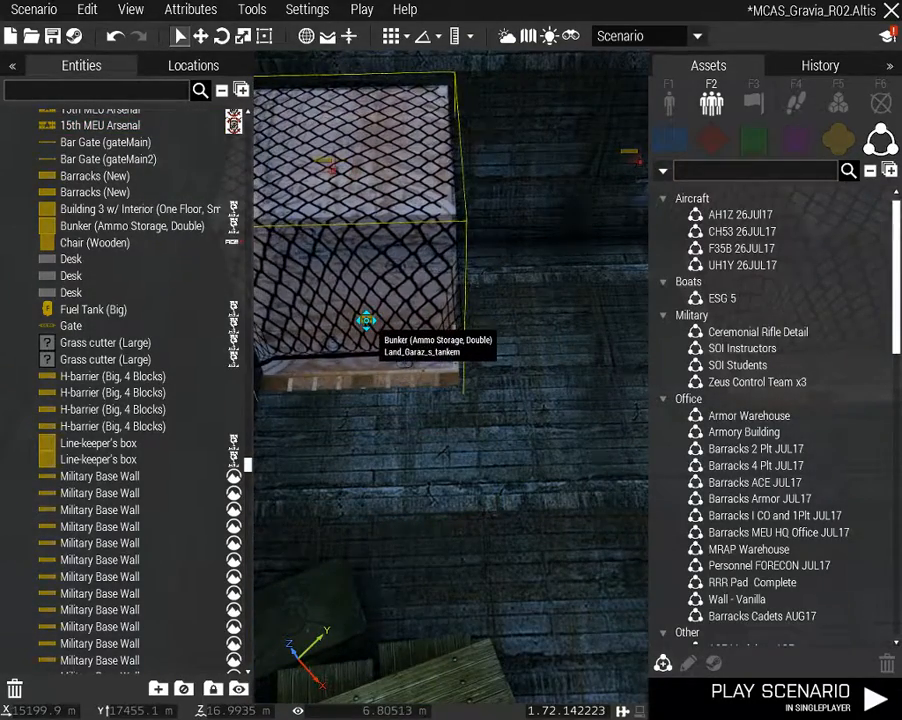
right_drag(488, 322, 507, 359)
drag(478, 357, 407, 344)
right_drag(395, 376, 282, 313)
key(s)
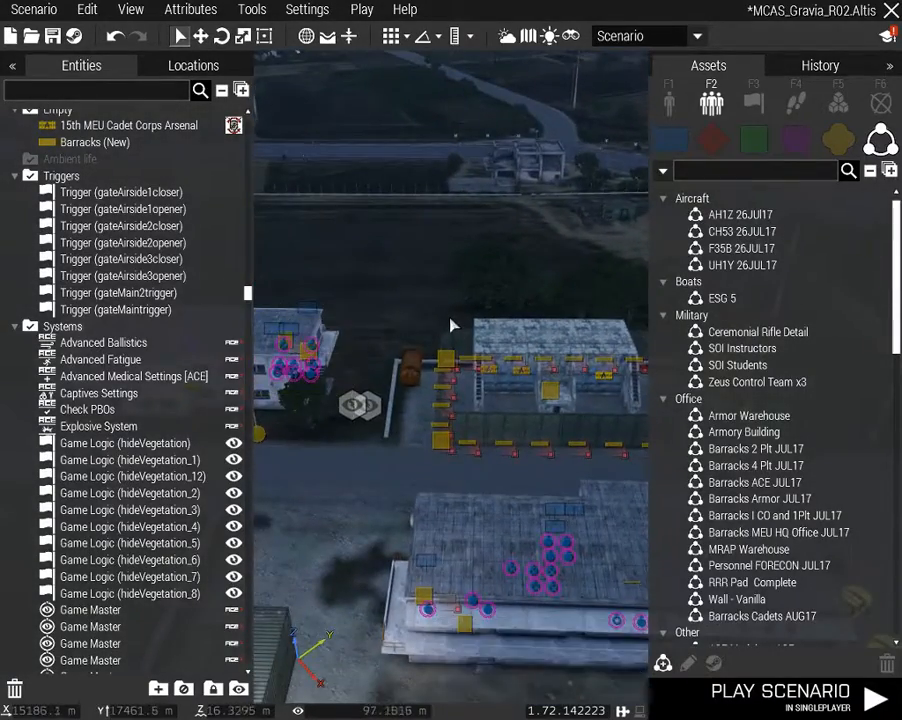
Examine the trees and bushes growing behind and against the end of the cadet barracks
right_drag(450, 325, 736, 376)
key(w)
key(a)
key(s)
key(d)
key(a)
key(z)
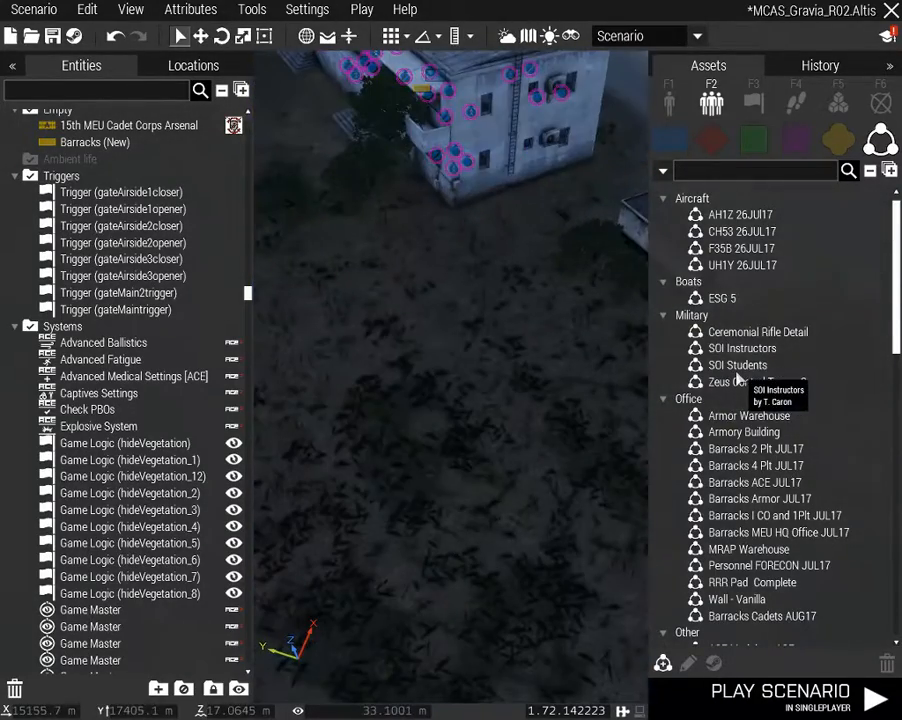
key(d)
Copy the hideVegetation_4 game logic and paste it on the ground beside the trees at the cadet barracks' rear corner
right_drag(418, 263, 489, 336)
key(w)
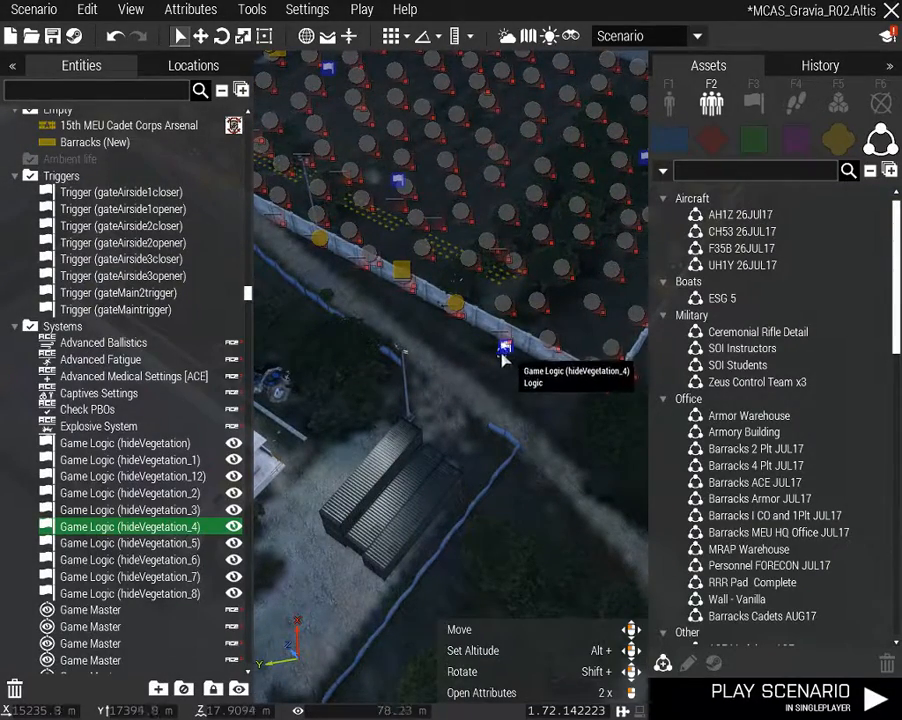
right_drag(505, 373, 407, 328)
key(z)
key(w)
key(a)
key(w)
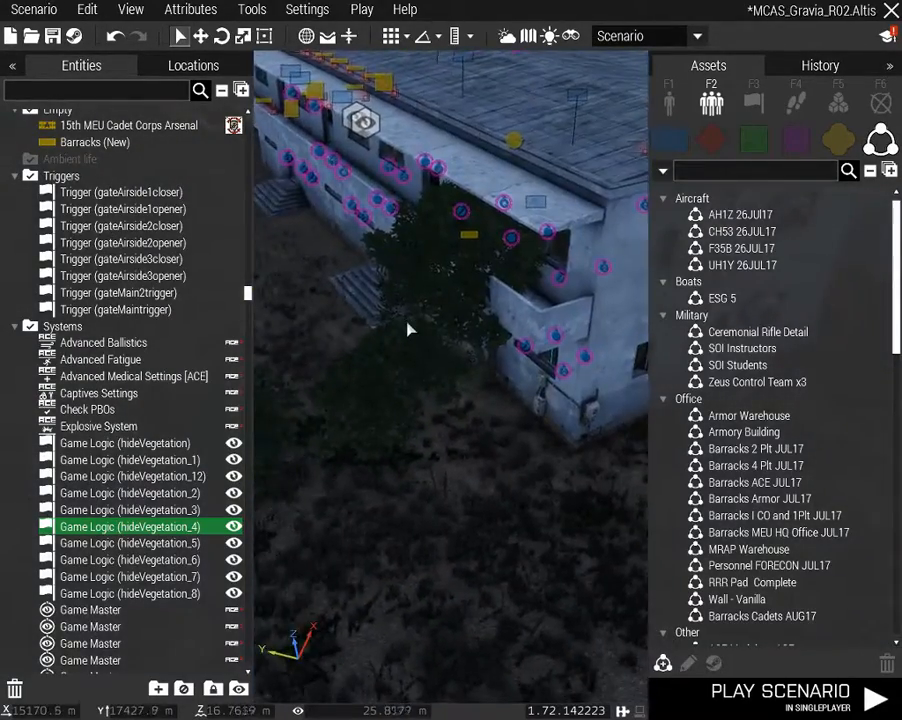
key(s)
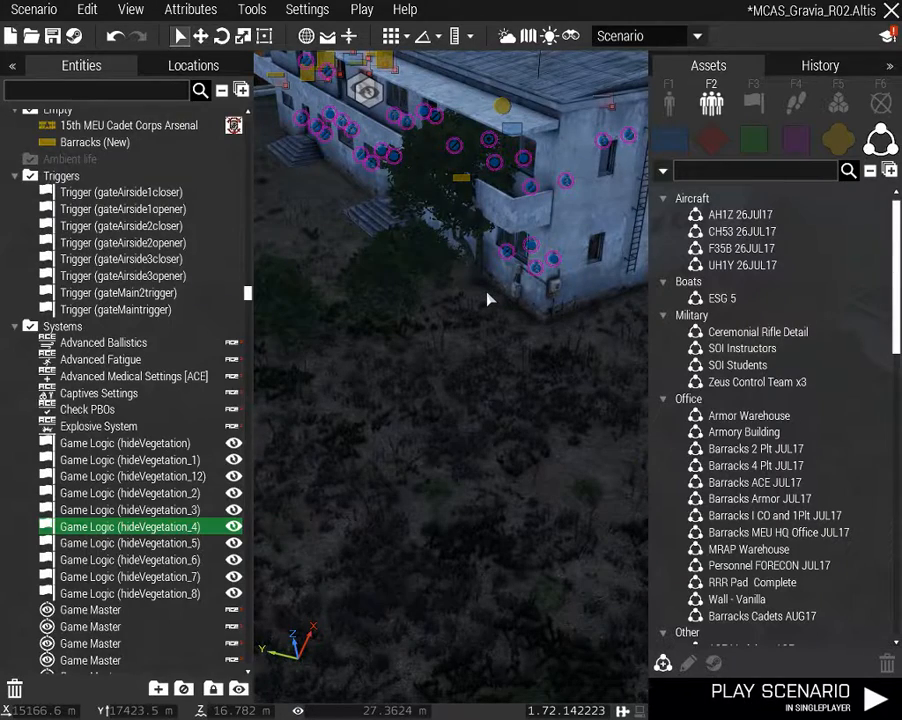
click(487, 294)
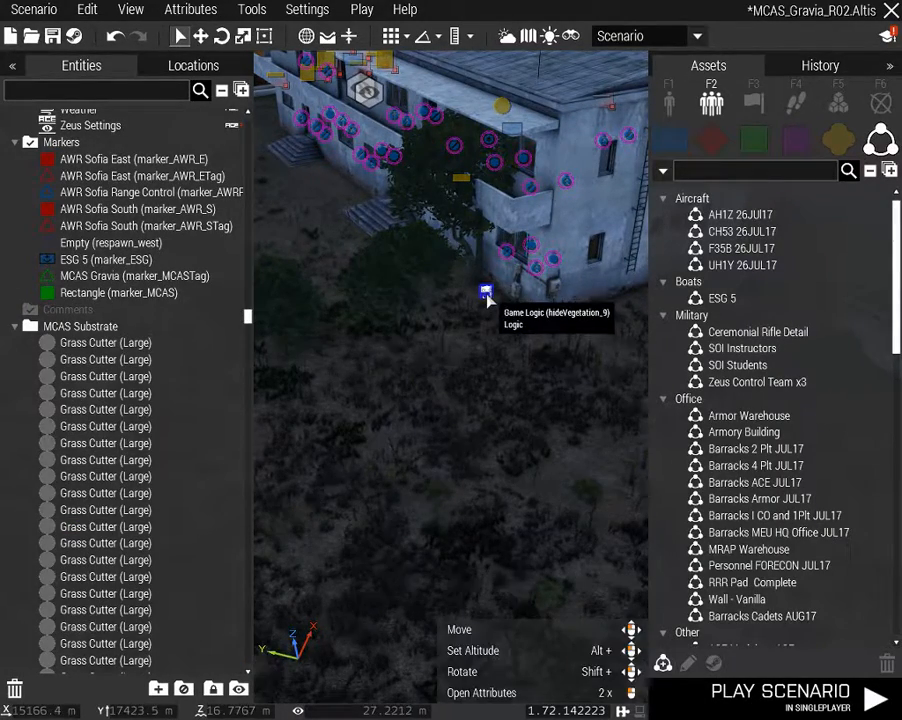
Set the tree and bush hiding radius to 15 in the pasted game logic's Init code and accept the change
double_click(488, 299)
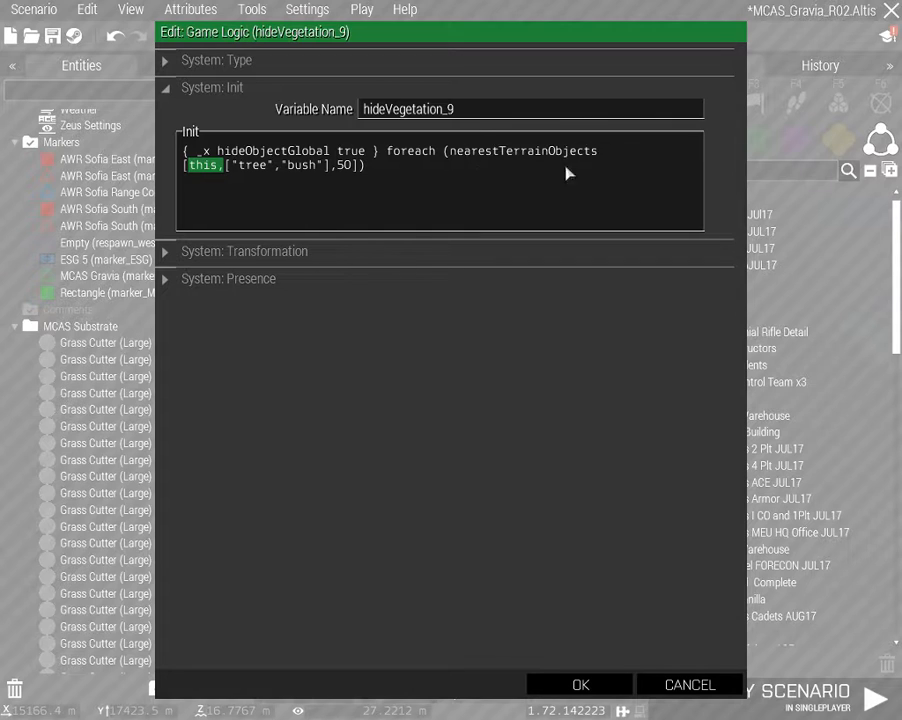
click(215, 177)
text(15)
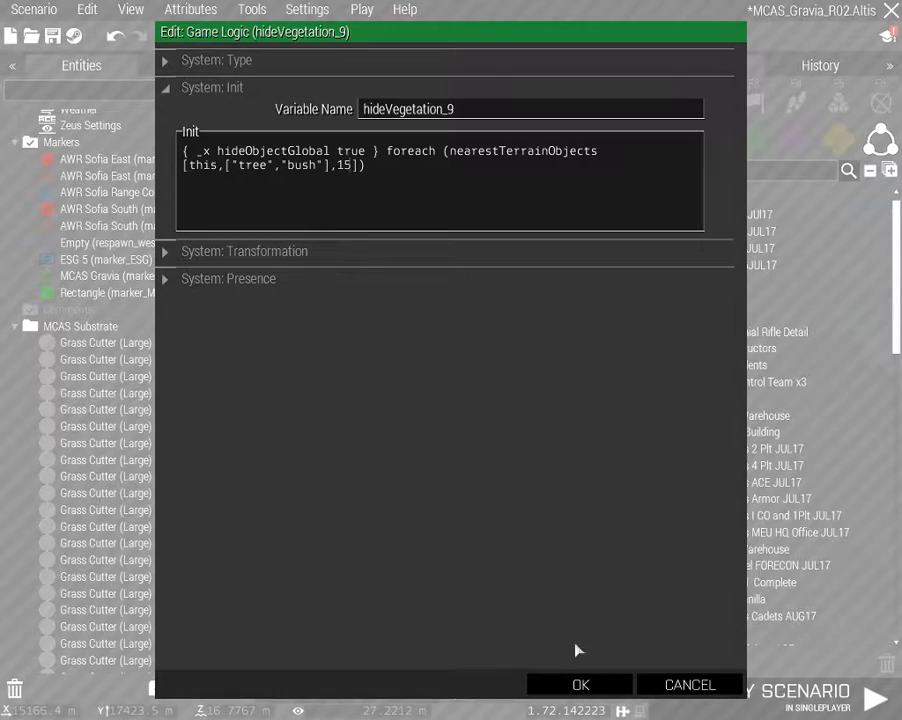
click(580, 684)
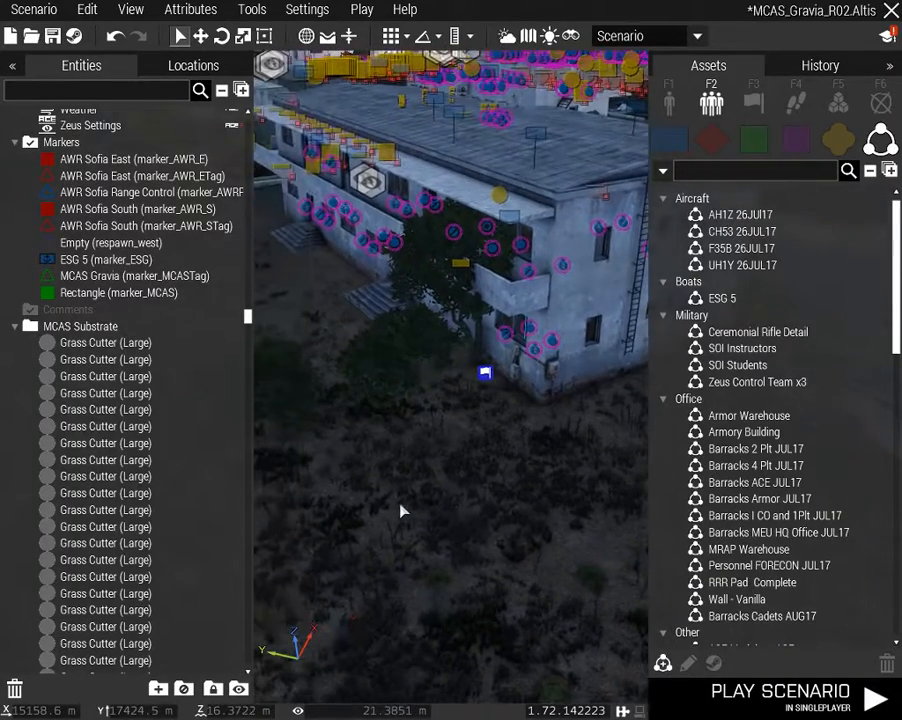
Move the pasted vegetation-hiding game logic closer to the trees against the cadet barracks
right_drag(389, 500, 423, 449)
drag(430, 419, 386, 378)
key(d)
right_drag(495, 431, 591, 439)
Fly around the cadet barracks and inspect its surroundings towards the road and the fuel tank
key(w)
key(d)
key(d)
key(q)
key(a)
key(z)
key(a)
key(q)
key(w)
key(s)
key(w)
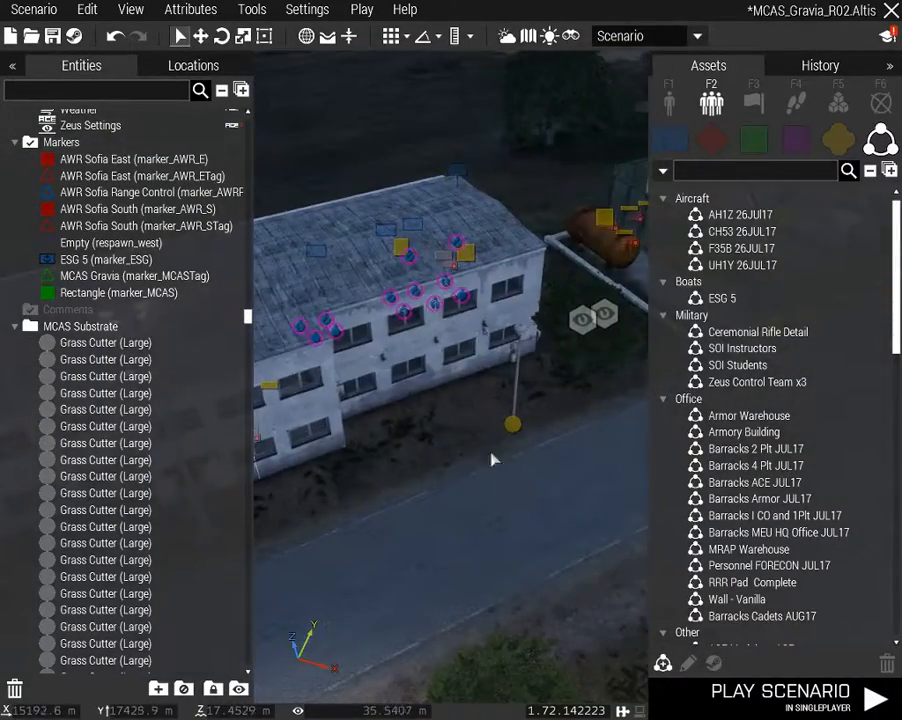
Examine the end of the cadet barracks around the vegetation-hiding game logic and the ground beside it
right_drag(491, 454, 541, 452)
key(a)
key(s)
key(d)
key(w)
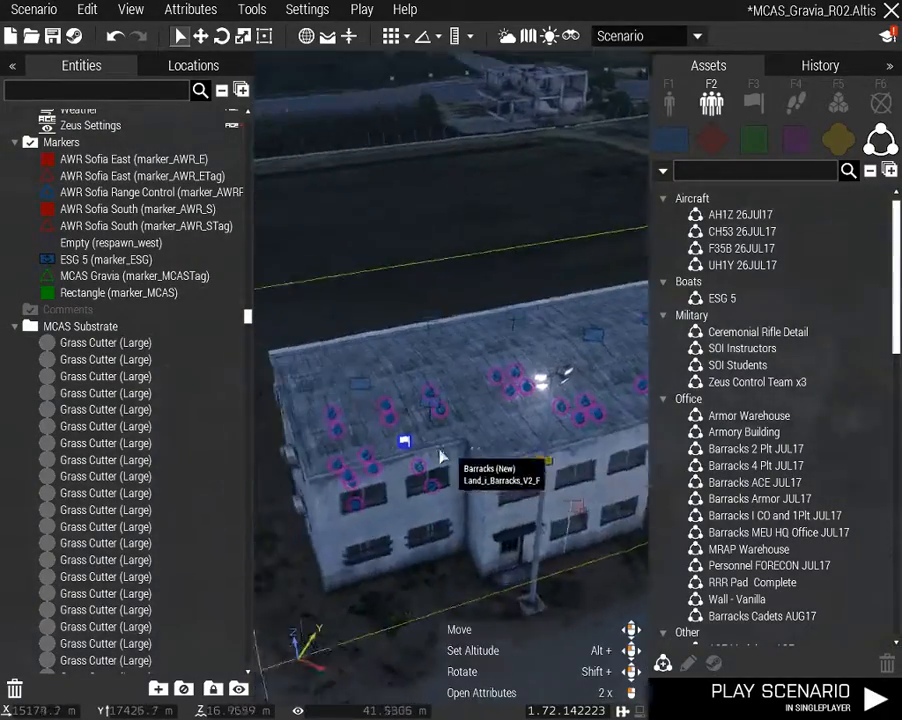
right_drag(440, 455, 489, 461)
key(w)
key(a)
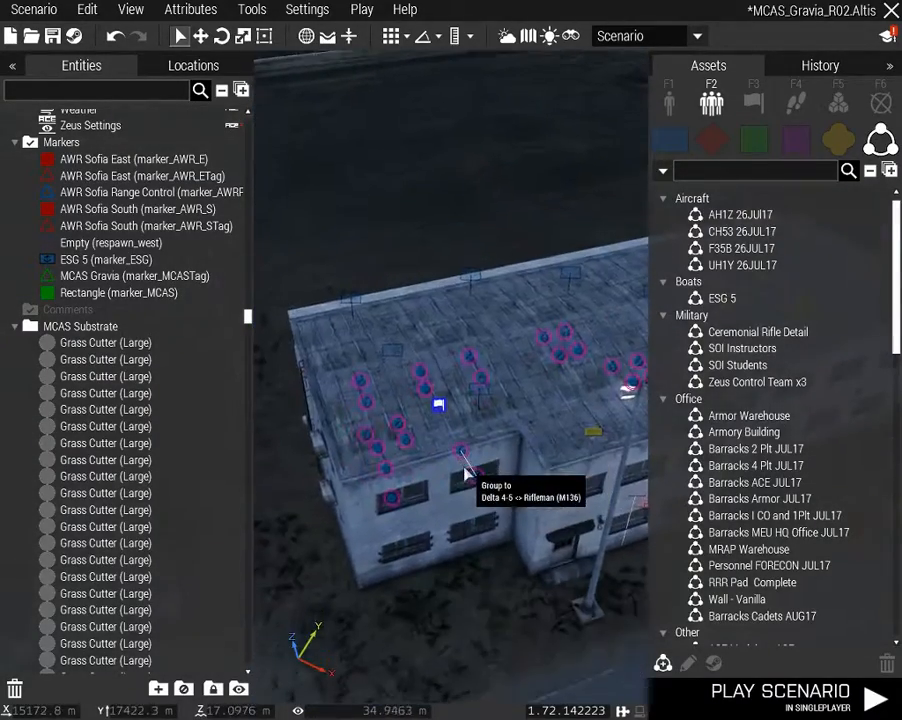
key(a)
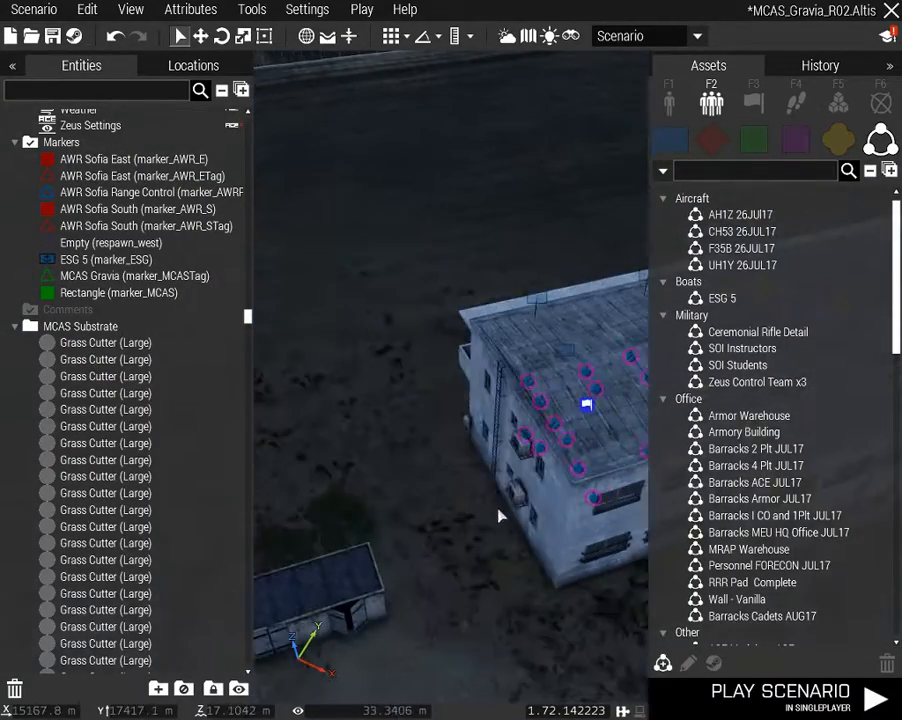
Check the Init code and callsign of the Cadets 1-1-C rifleman and its fireteam group in the cadet barracks
right_drag(500, 515, 547, 517)
key(w)
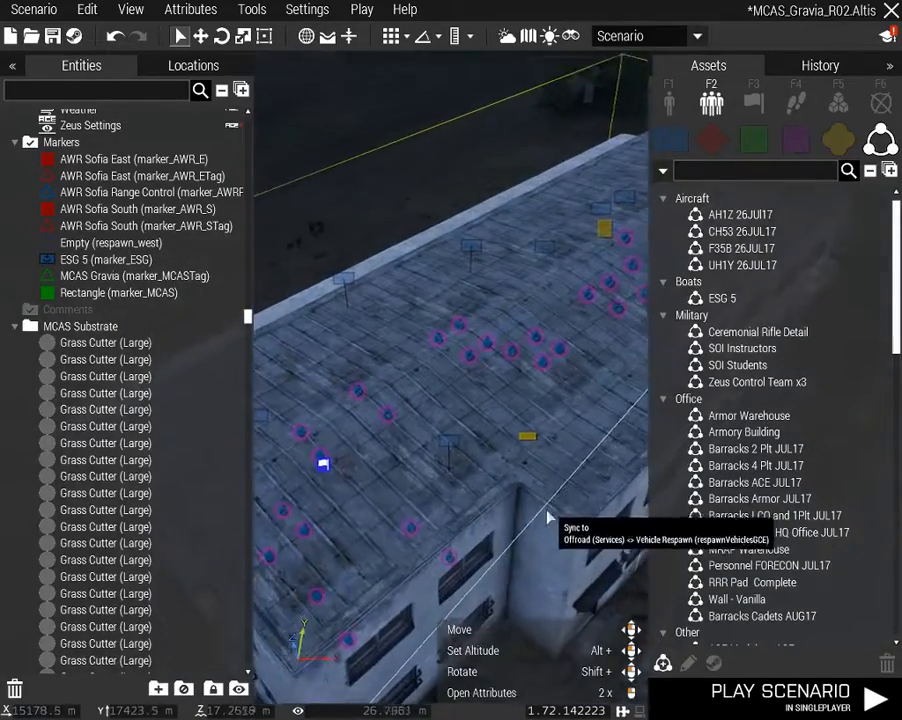
double_click(421, 497)
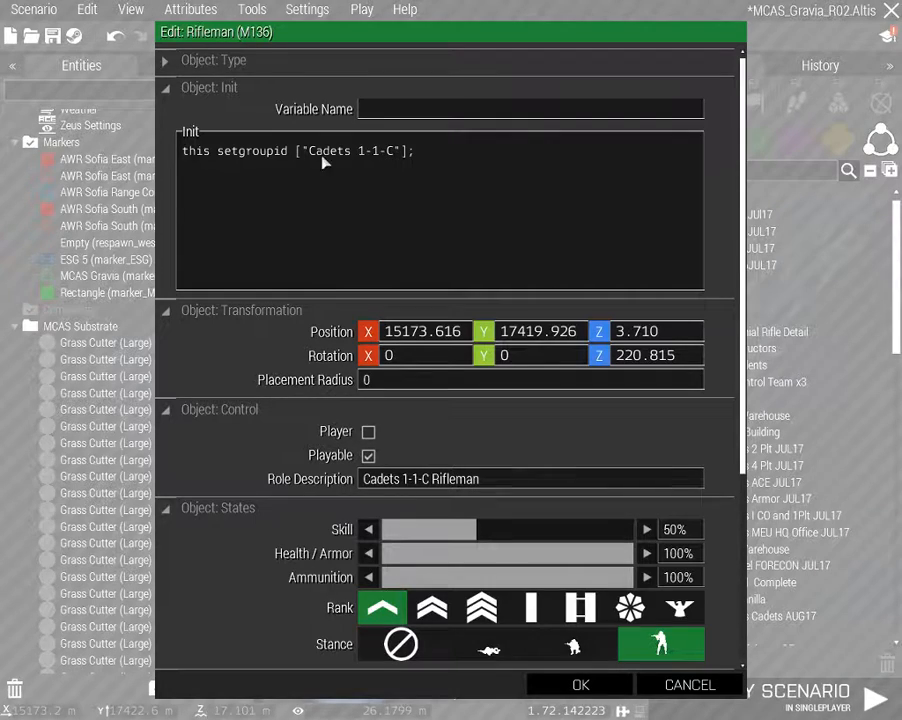
click(688, 684)
double_click(444, 477)
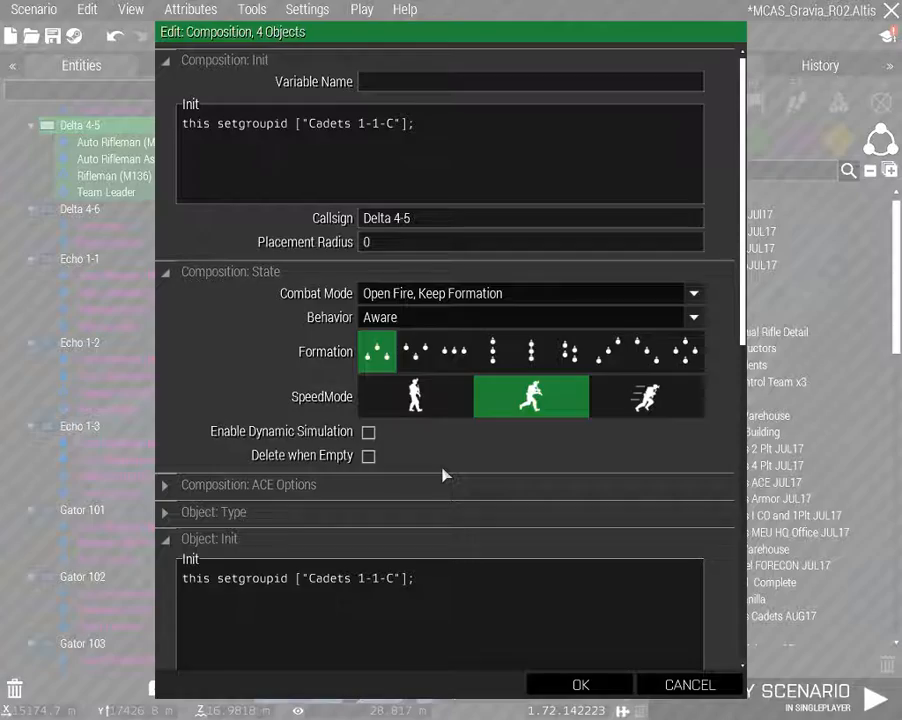
click(692, 692)
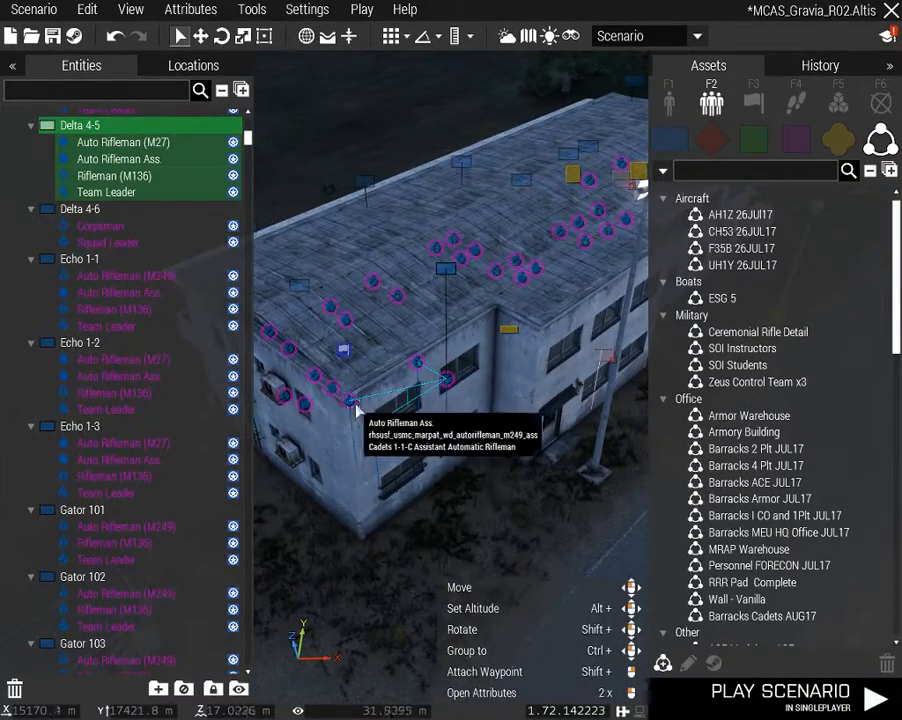
double_click(447, 280)
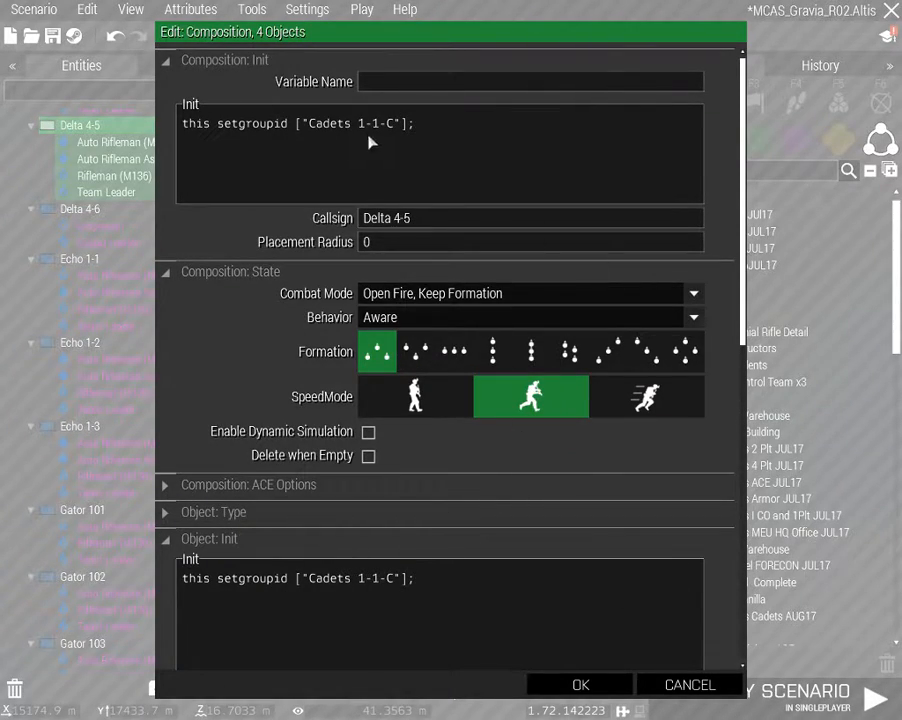
click(685, 686)
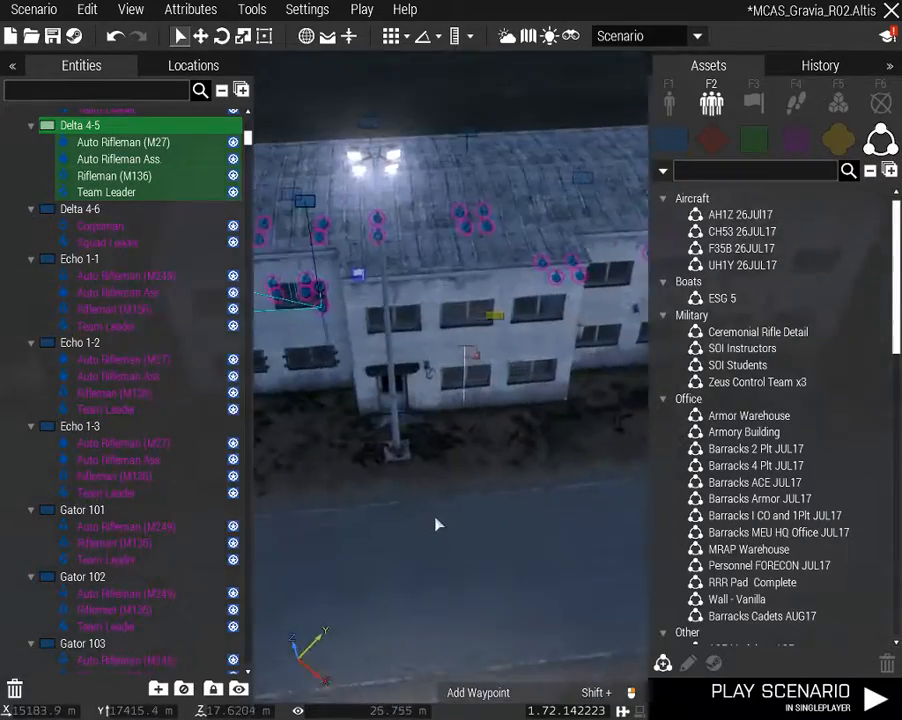
Examine the cadet units and group markers at the far end of the barracks and select the Delta 4-1 group
key(d)
right_drag(436, 525, 11, 535)
key(w)
key(d)
key(s)
mouse_move(400, 506)
right_down()
mouse_move(411, 489)
mouse_move(399, 496)
right_up()
key(w)
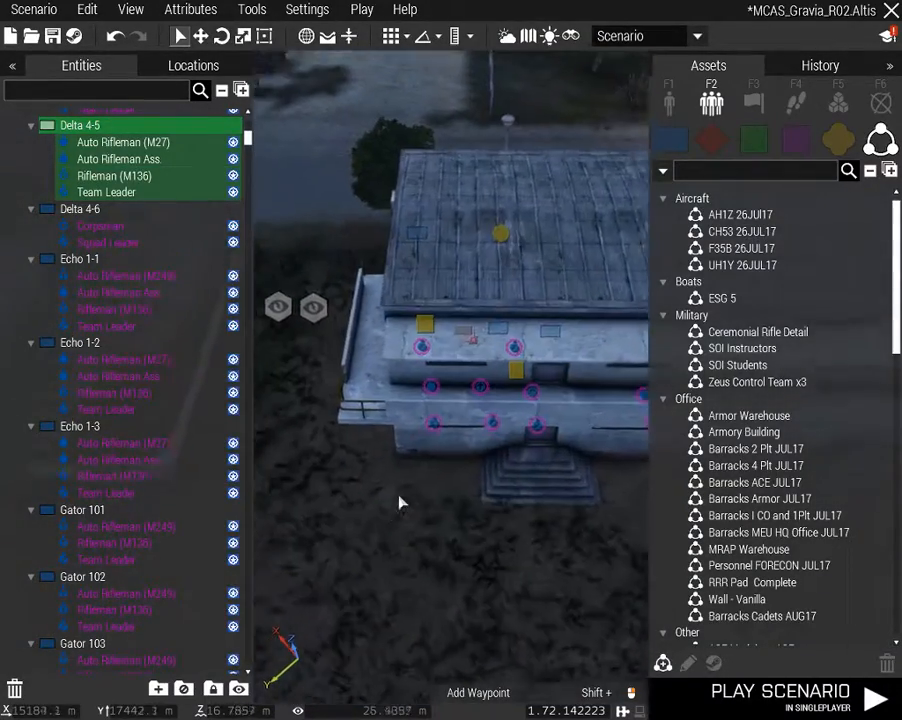
click(428, 224)
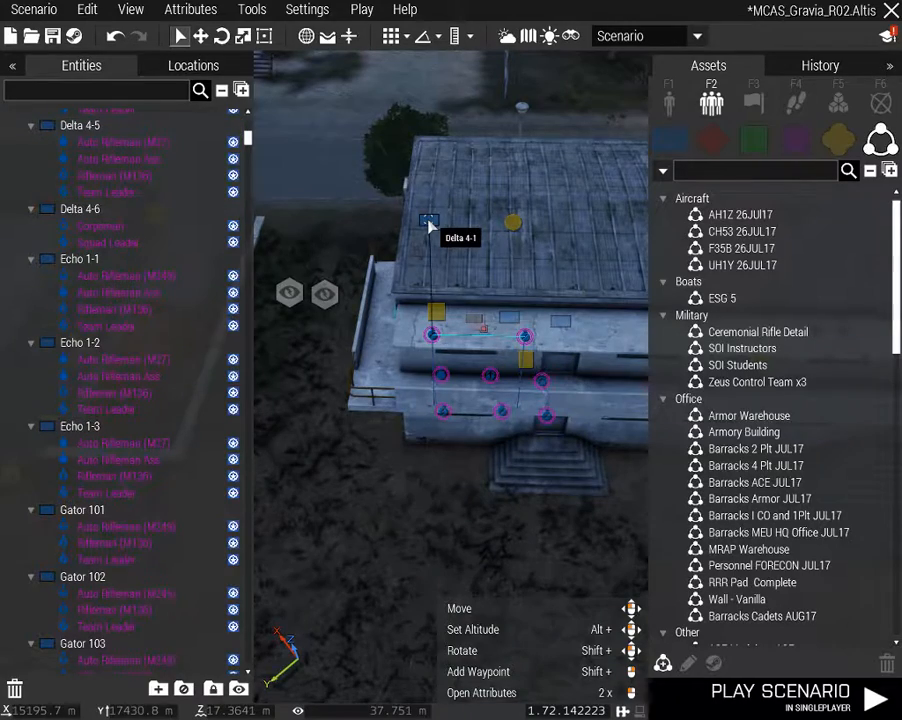
right_drag(425, 237, 358, 264)
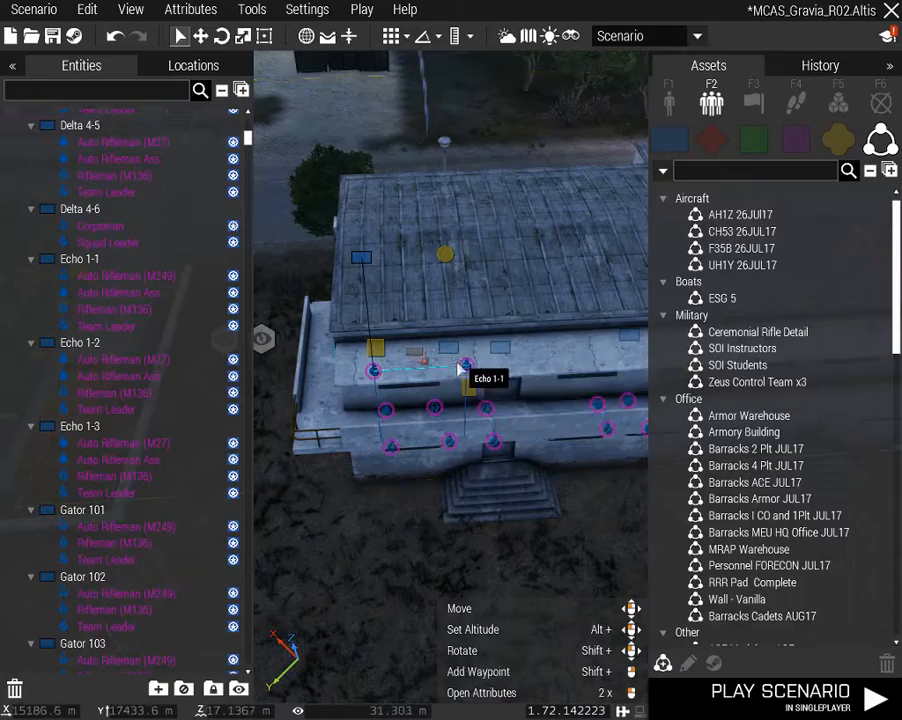
right_drag(535, 475, 476, 467)
Examine the unit groups in the other barracks buildings and the BLUFOR group names in the entity list
scroll(469, 468, up, 3)
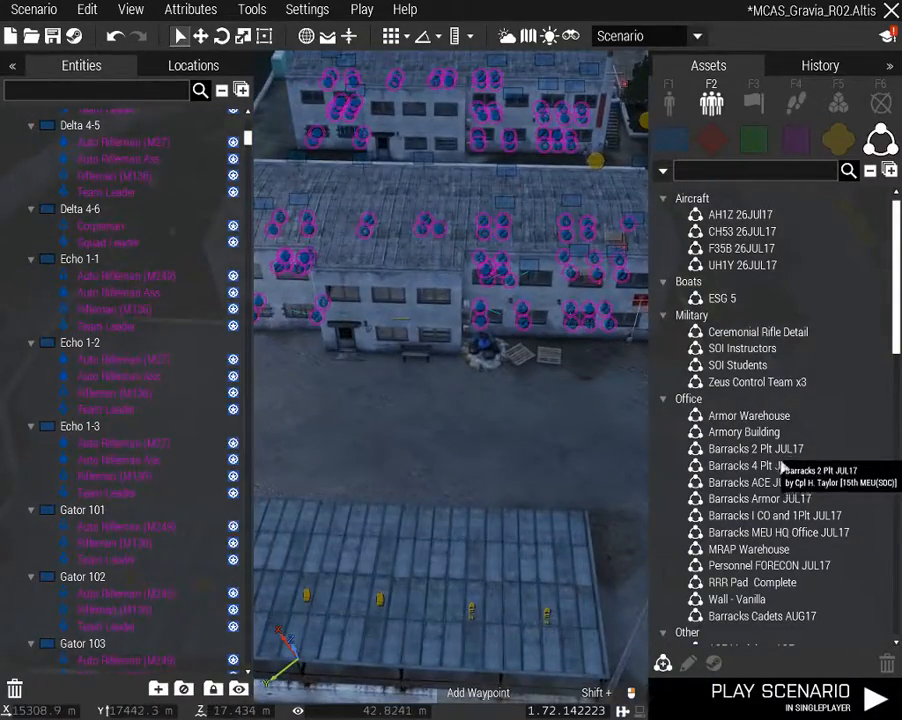
key(s)
key(w)
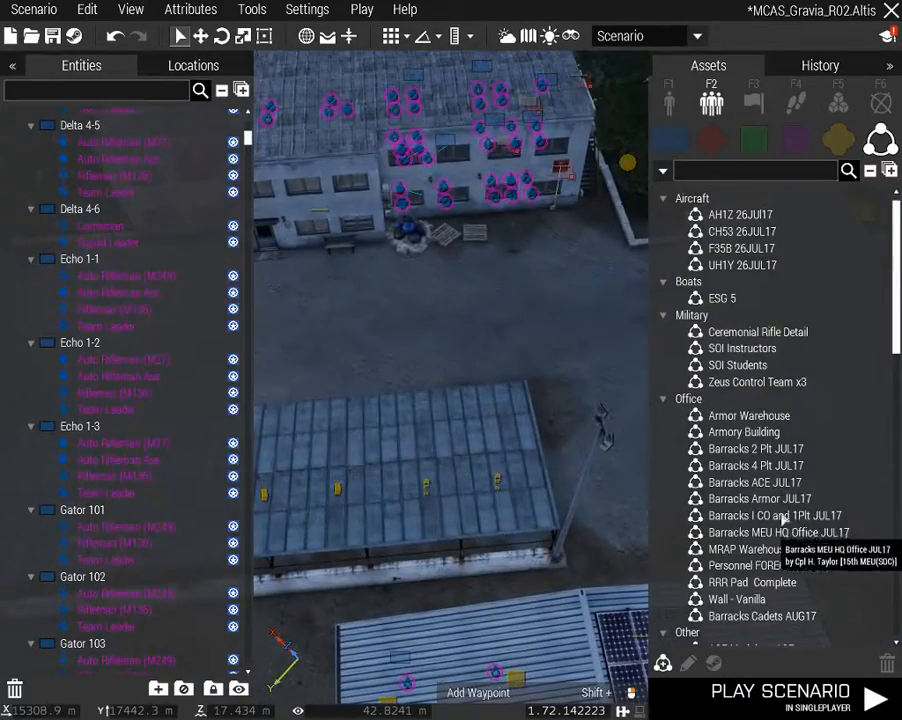
right_drag(549, 378, 535, 359)
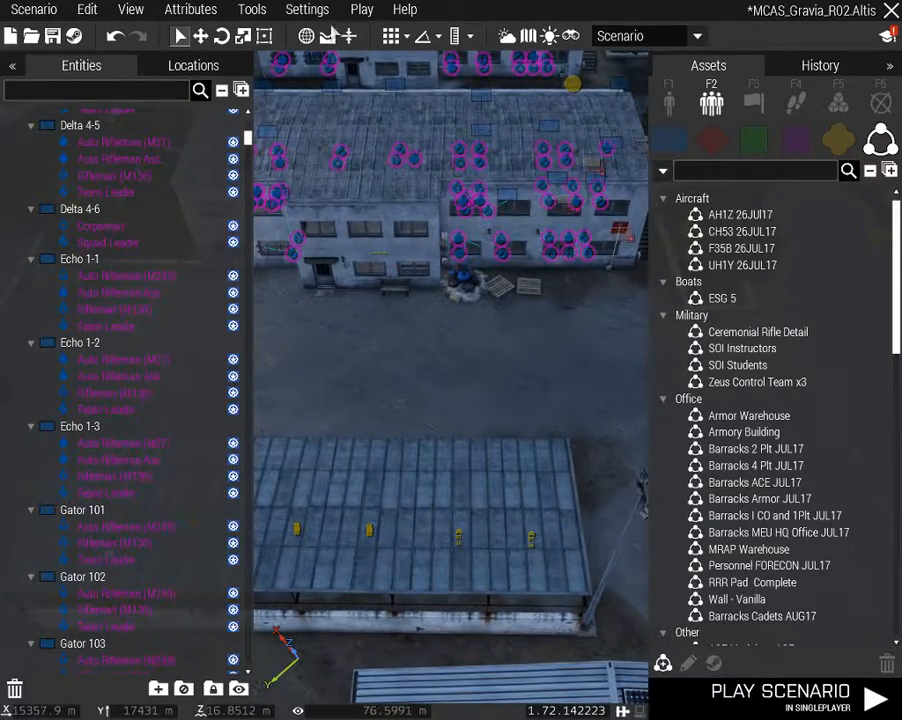
mouse_move(517, 376)
right_down()
mouse_move(462, 367)
mouse_move(505, 362)
mouse_move(505, 384)
right_up()
key(q)
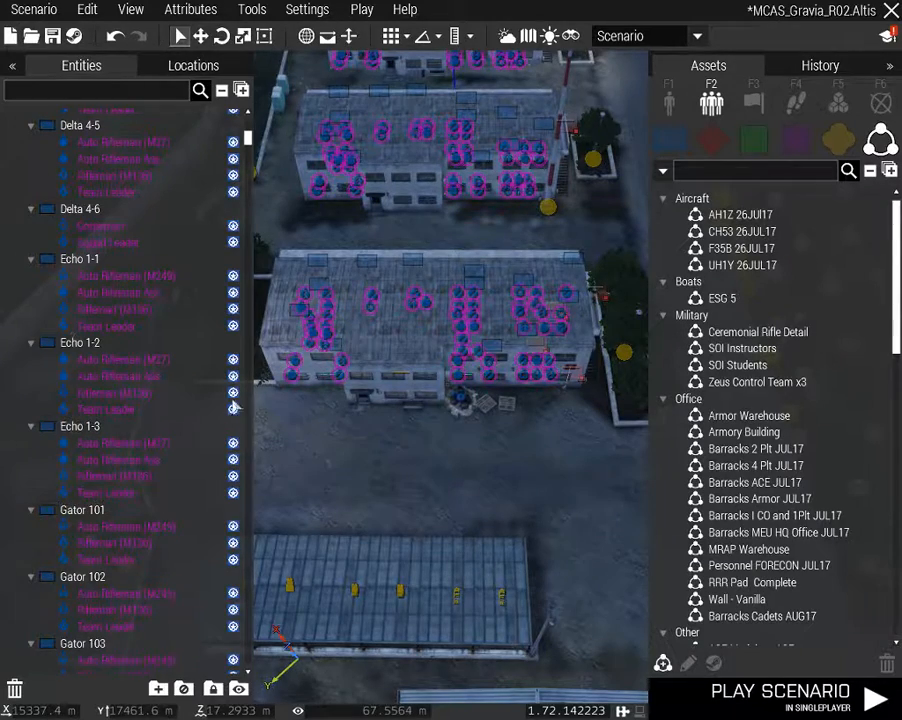
scroll(153, 366, up, 10)
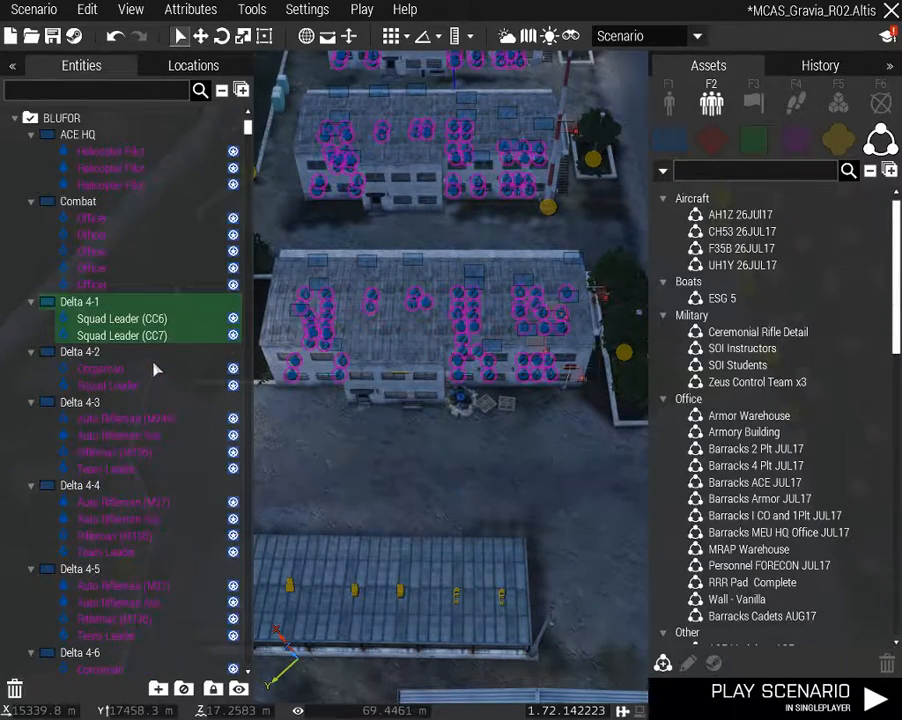
scroll(158, 366, down, 12)
scroll(160, 365, down, 12)
scroll(161, 368, up, 6)
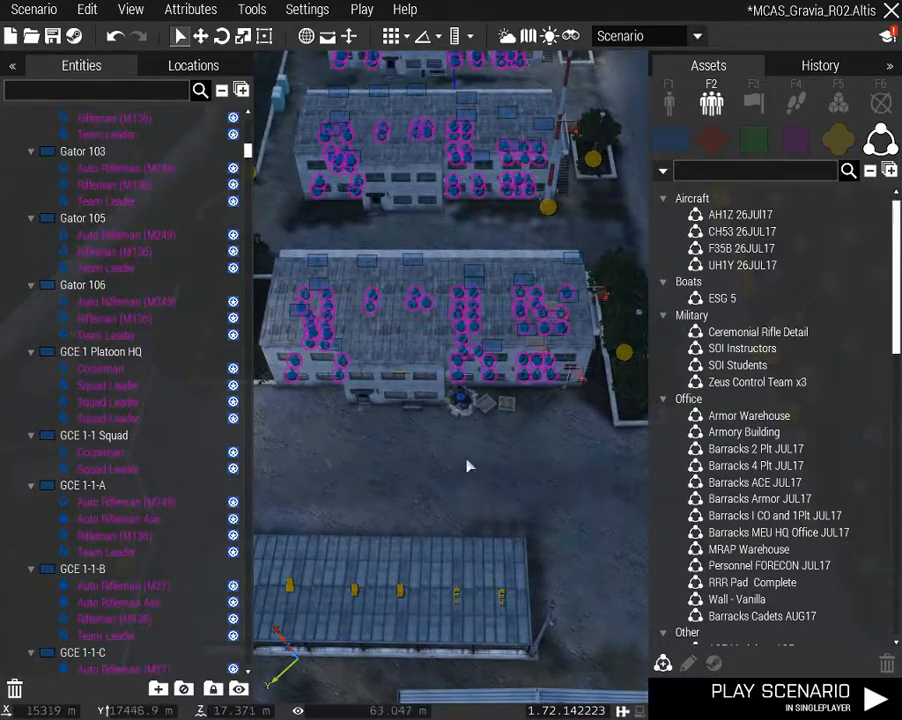
Inspect the solar-panelled office building and select its MEU HQ group
right_drag(468, 465, 330, 452)
key(z)
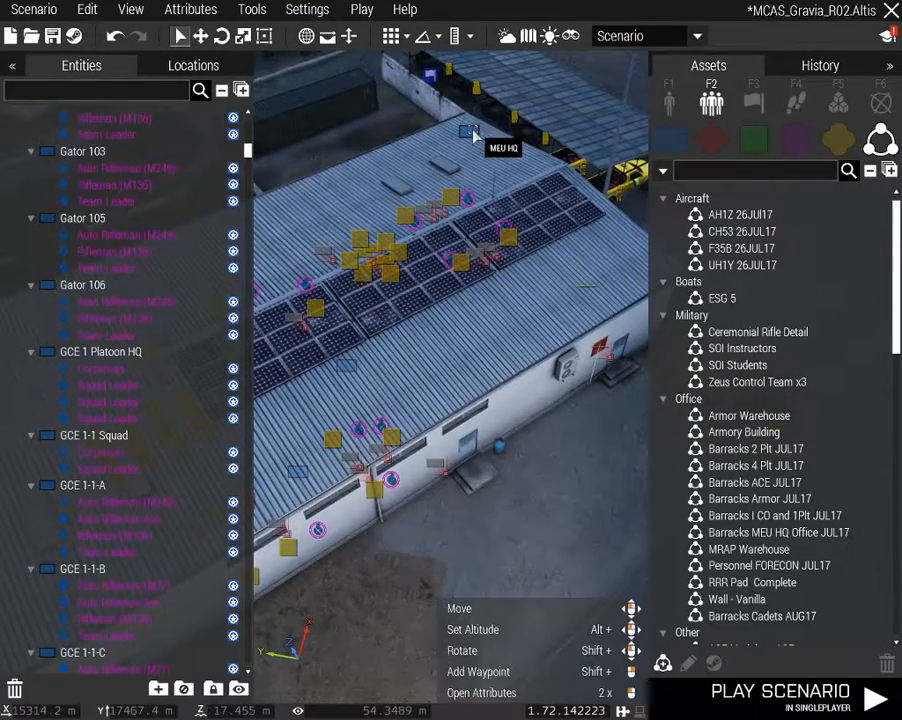
click(472, 130)
right_drag(433, 374, 482, 378)
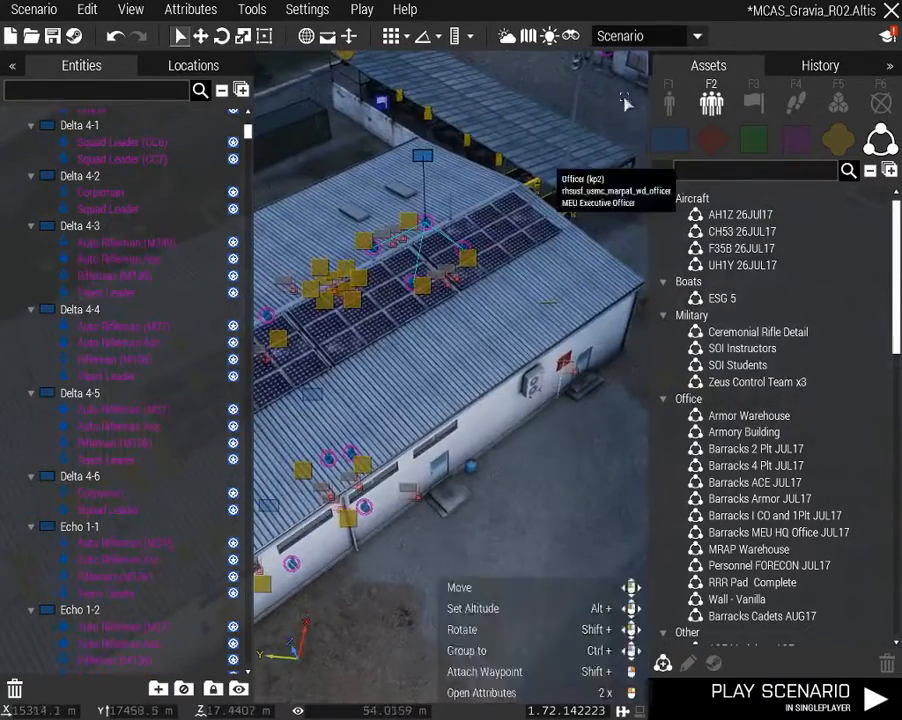
Host the mission as a LAN multiplayer session and proceed to role assignment
click(350, 14)
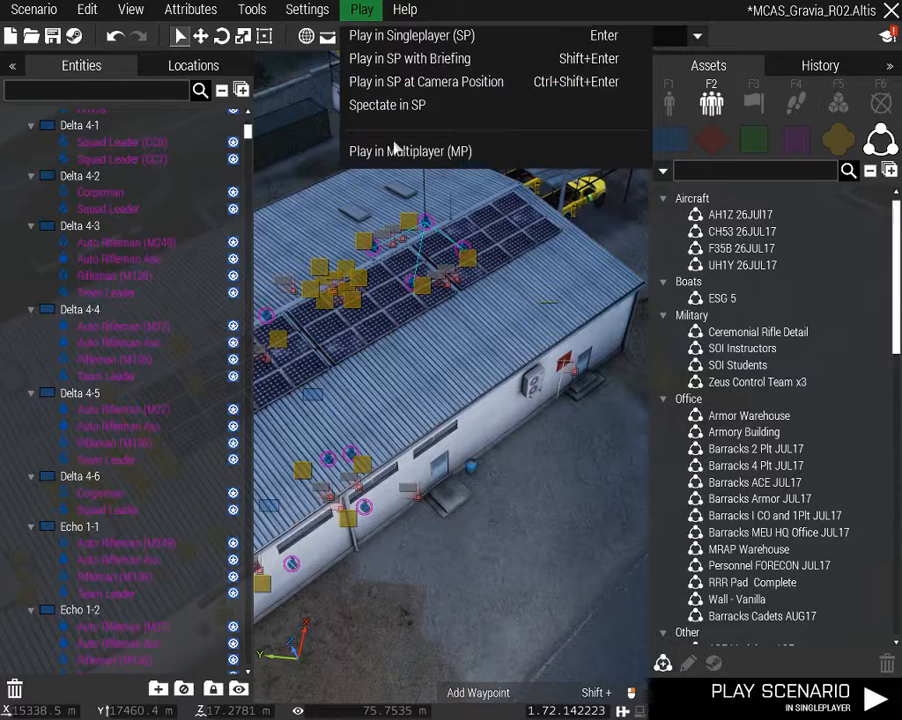
click(398, 153)
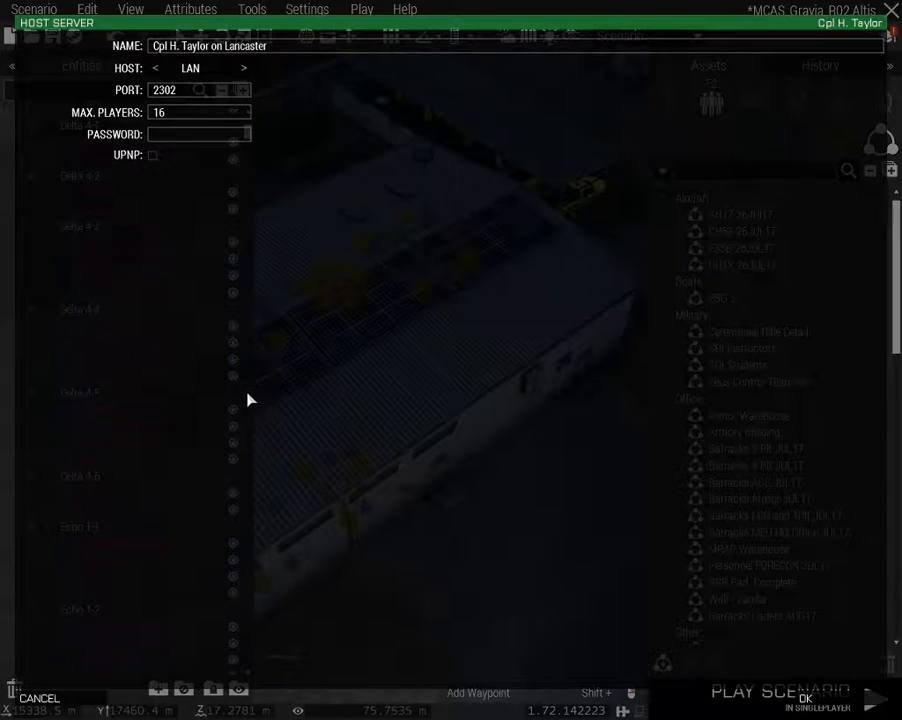
click(356, 338)
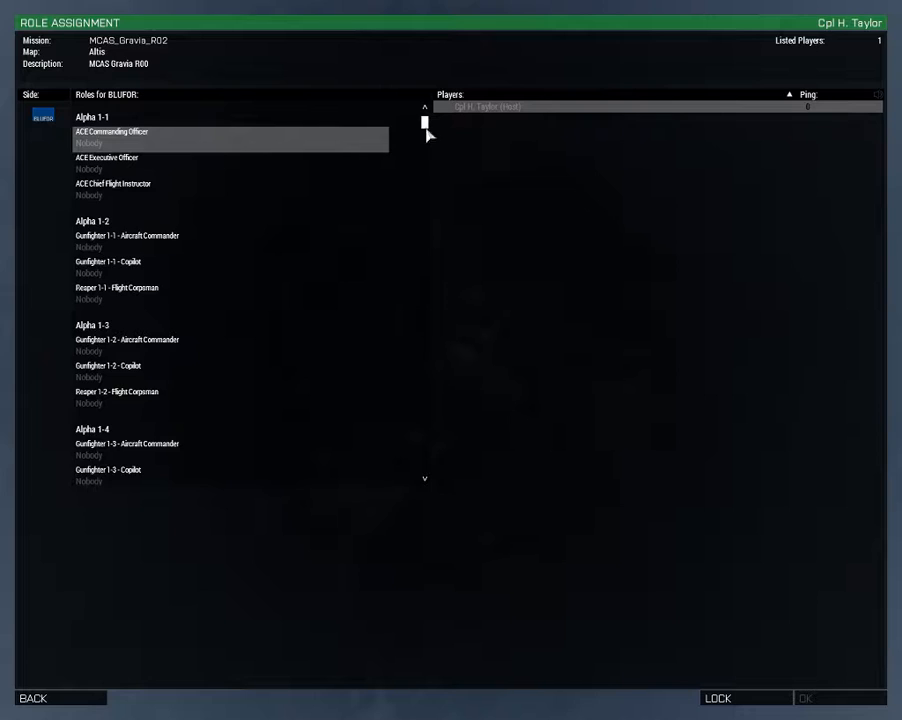
Review the cadet roles in the BLUFOR role list, from the Cadets Commander through the 1-1 squad fireteams
drag(424, 137, 438, 452)
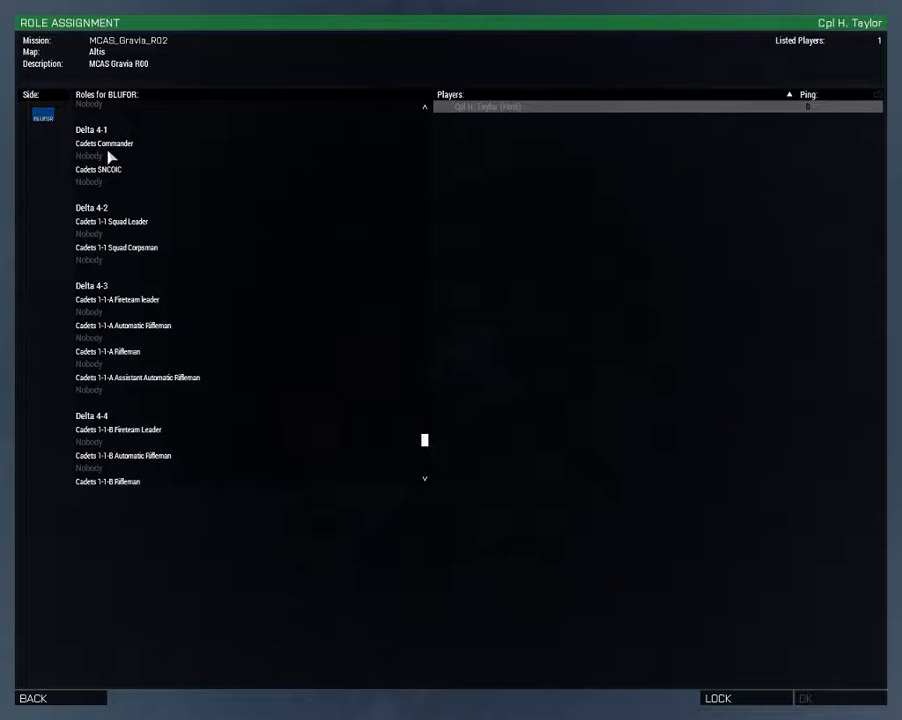
scroll(162, 405, down, 3)
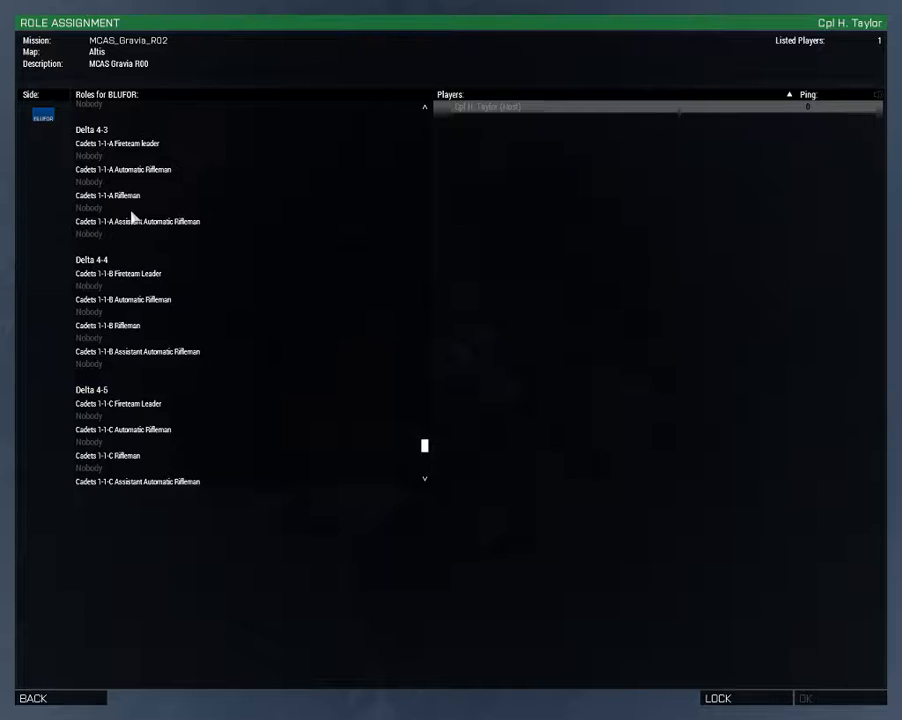
scroll(110, 175, up, 2)
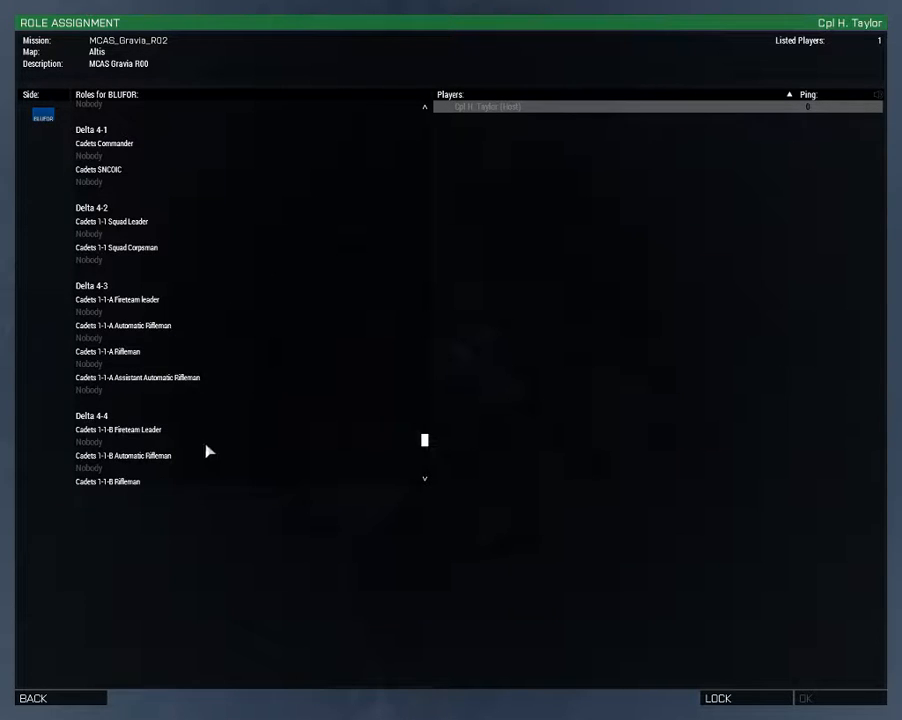
scroll(200, 443, up, 5)
scroll(195, 436, down, 5)
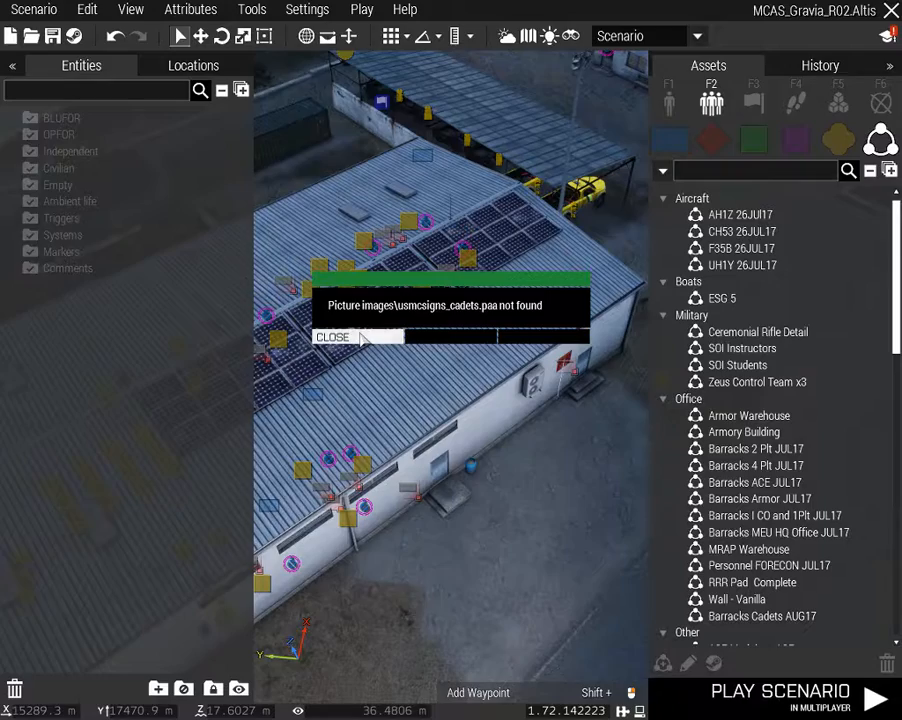
Dismiss the missing picture message back in the editor and view the road-facing entrance of the cadet barracks
click(358, 337)
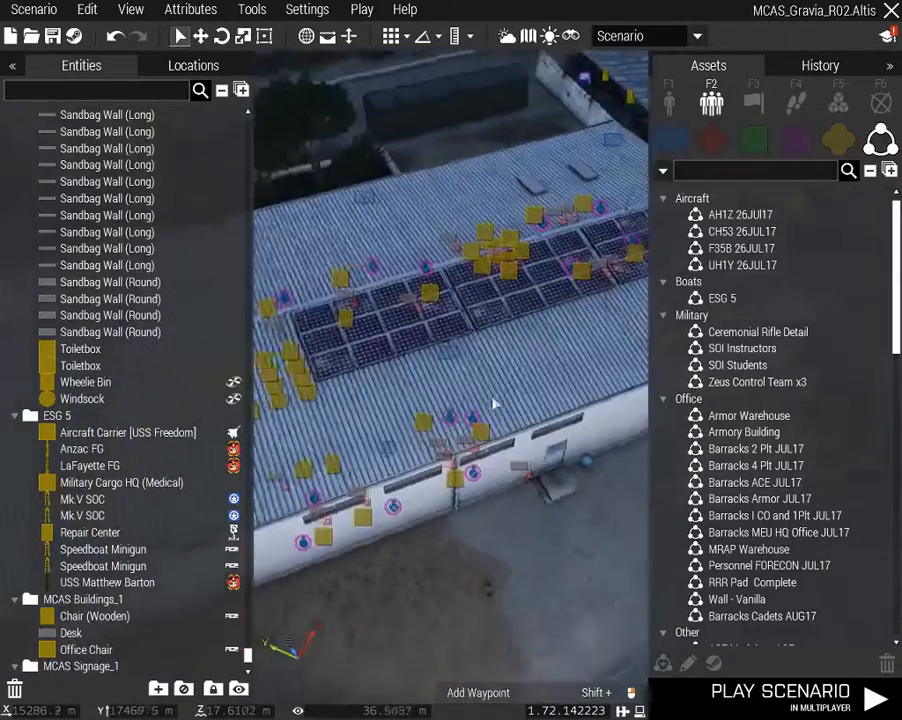
right_drag(495, 403, 455, 375)
key(w)
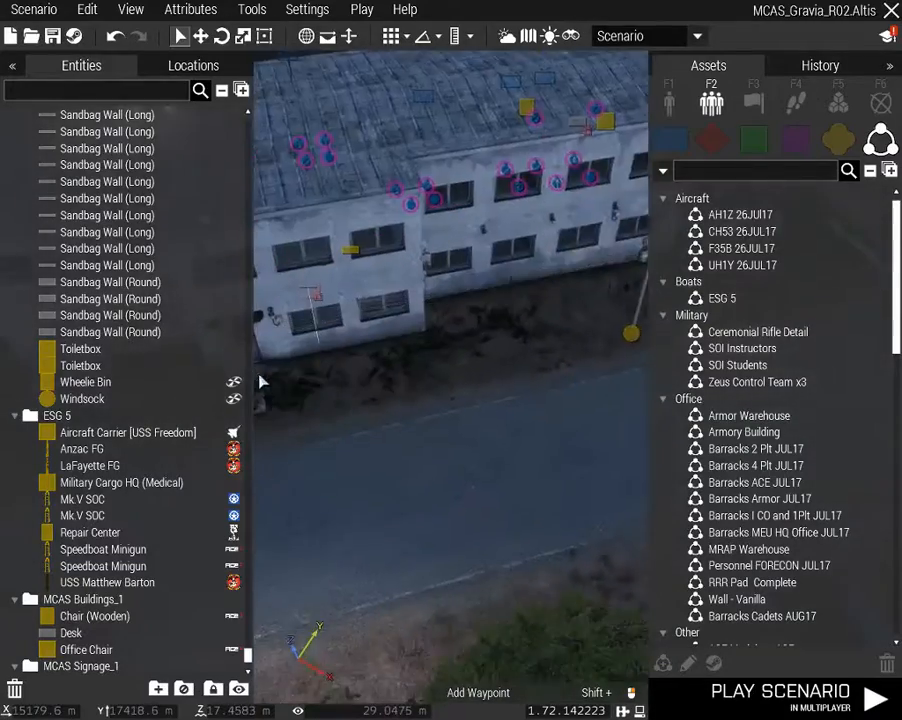
key(Escape)
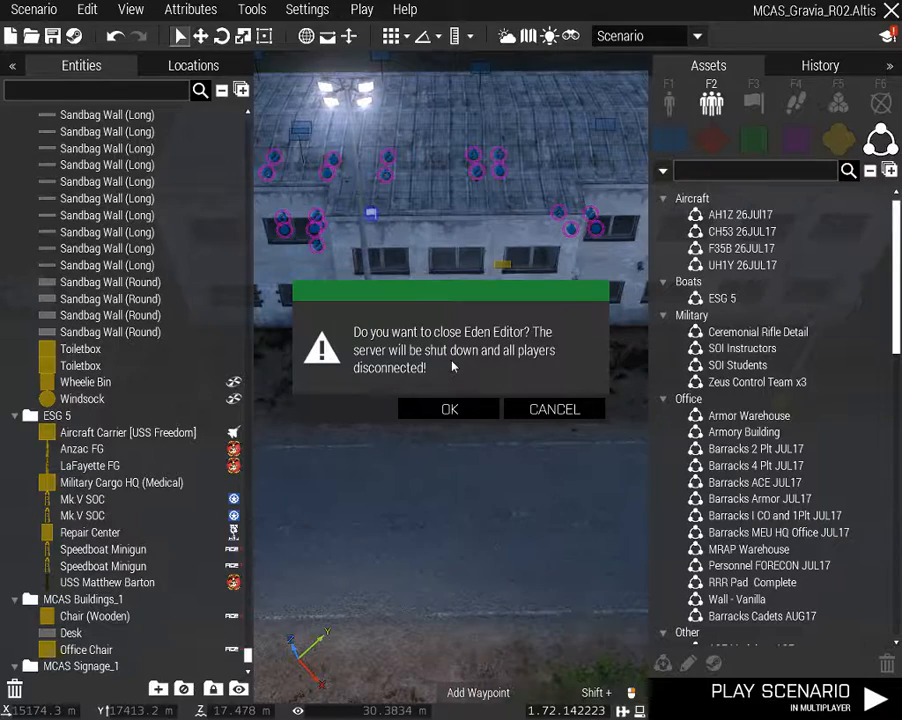
key(Escape)
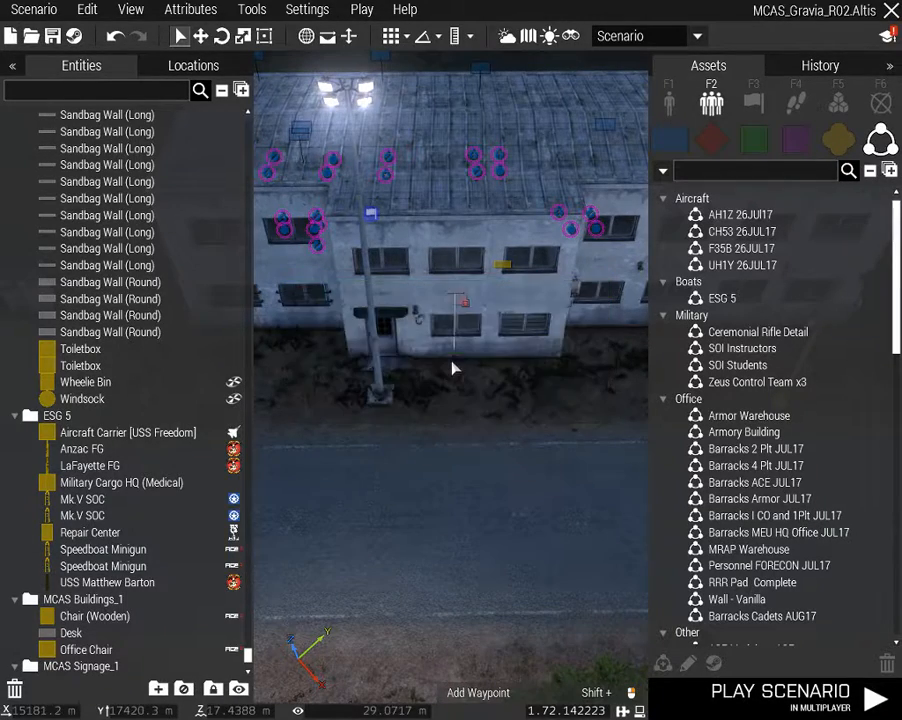
mouse_move(421, 433)
right_down()
mouse_move(485, 447)
mouse_move(431, 425)
mouse_move(427, 435)
right_up()
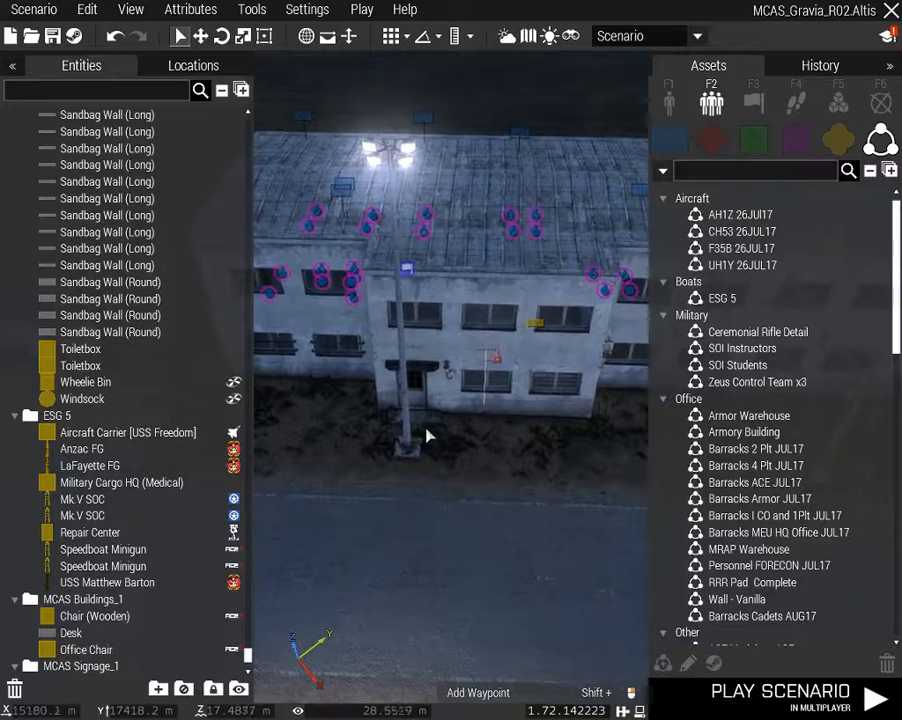
Examine the attributes of the User Texture (1m) sign beside the barracks entrance, including its Texture #0 image path
double_click(484, 362)
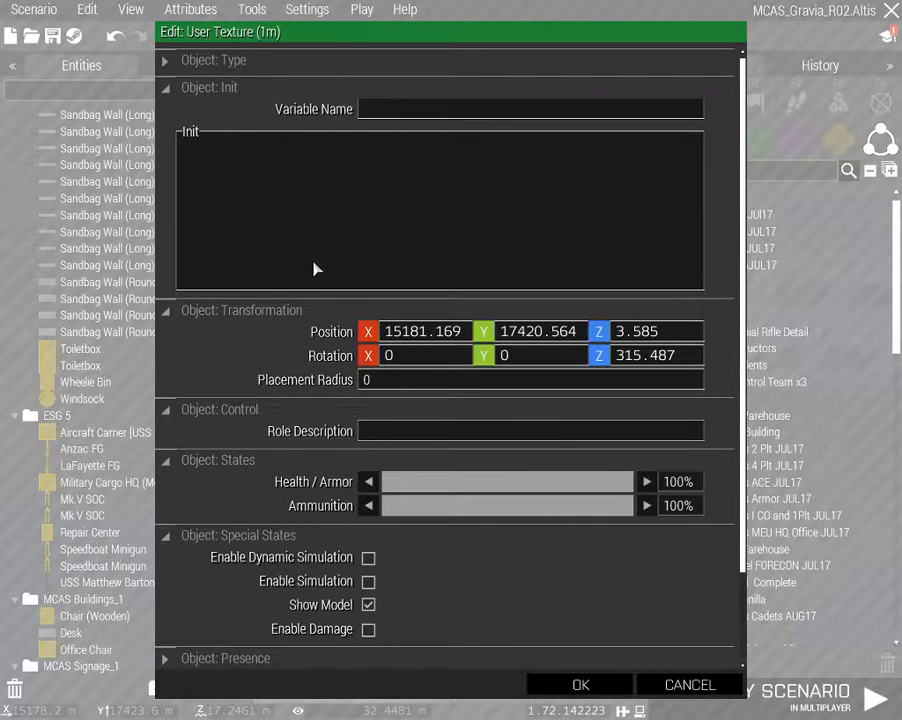
scroll(314, 269, down, 3)
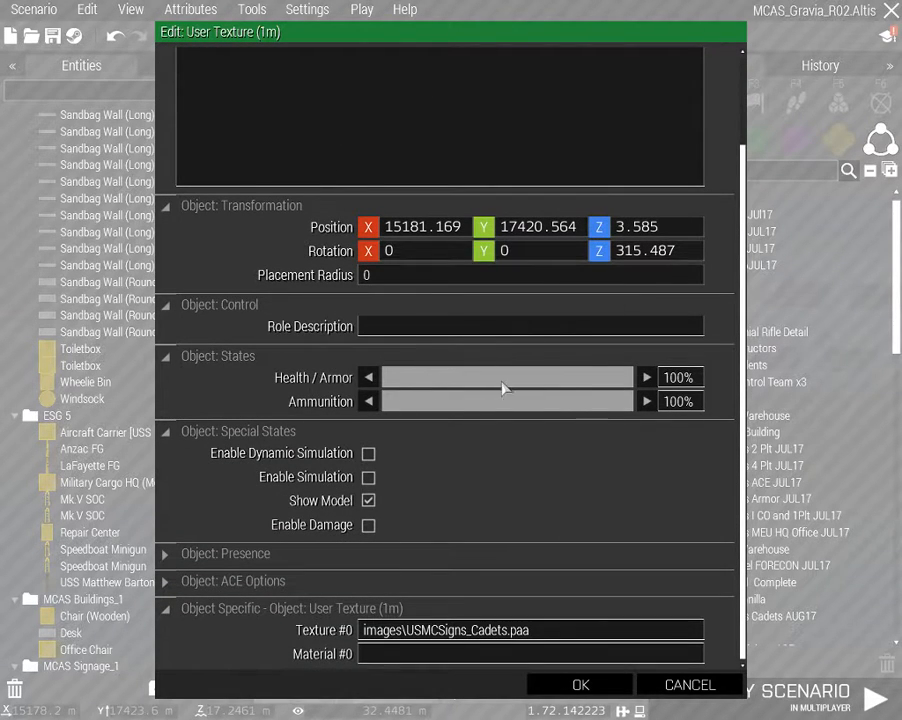
scroll(507, 370, up, 3)
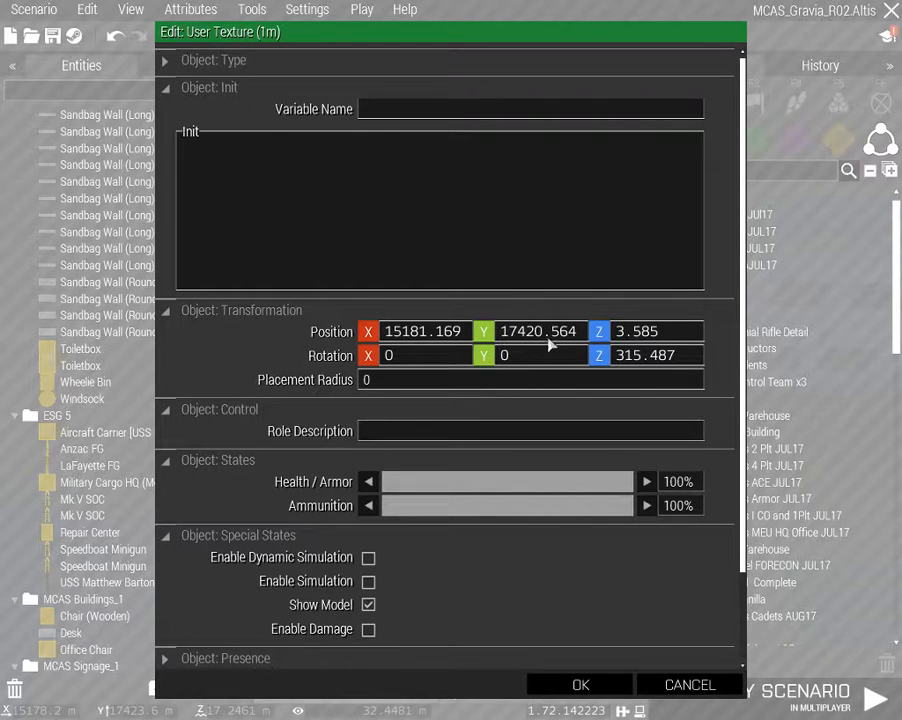
scroll(395, 568, down, 3)
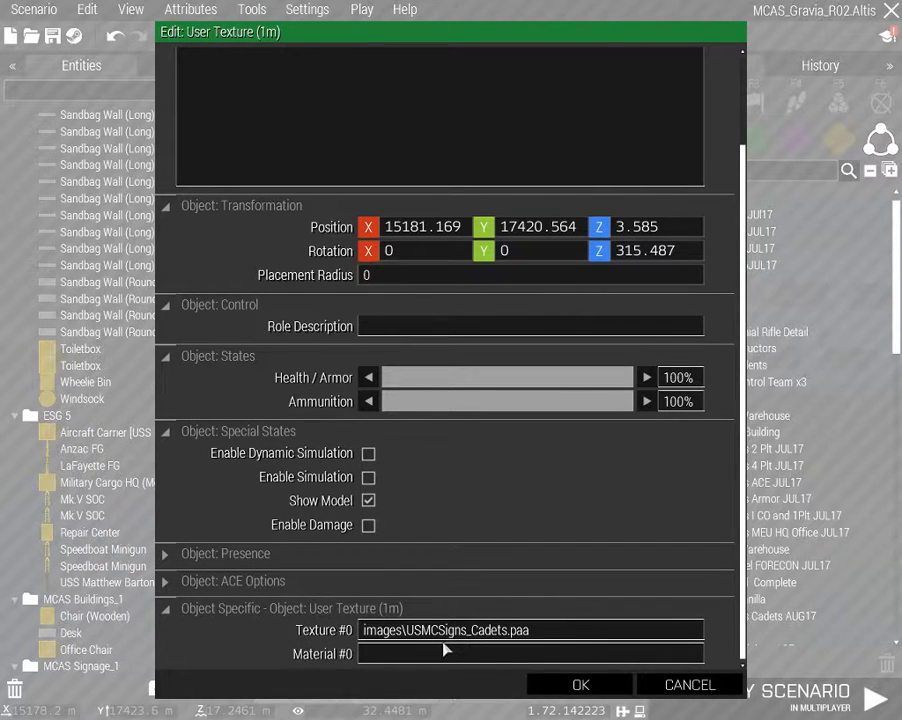
scroll(459, 617, up, 3)
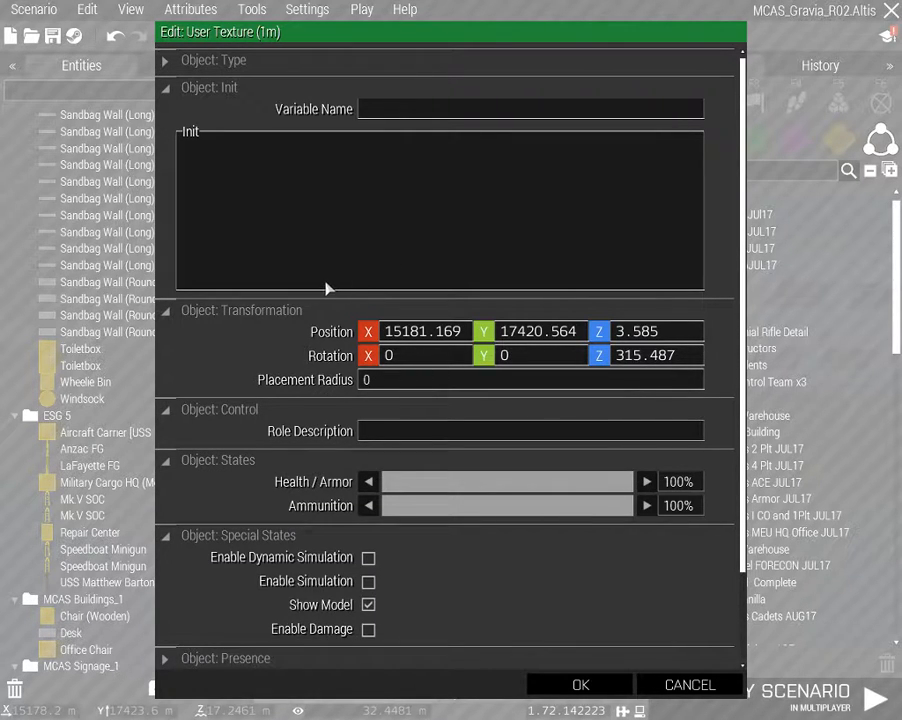
scroll(327, 288, down, 1)
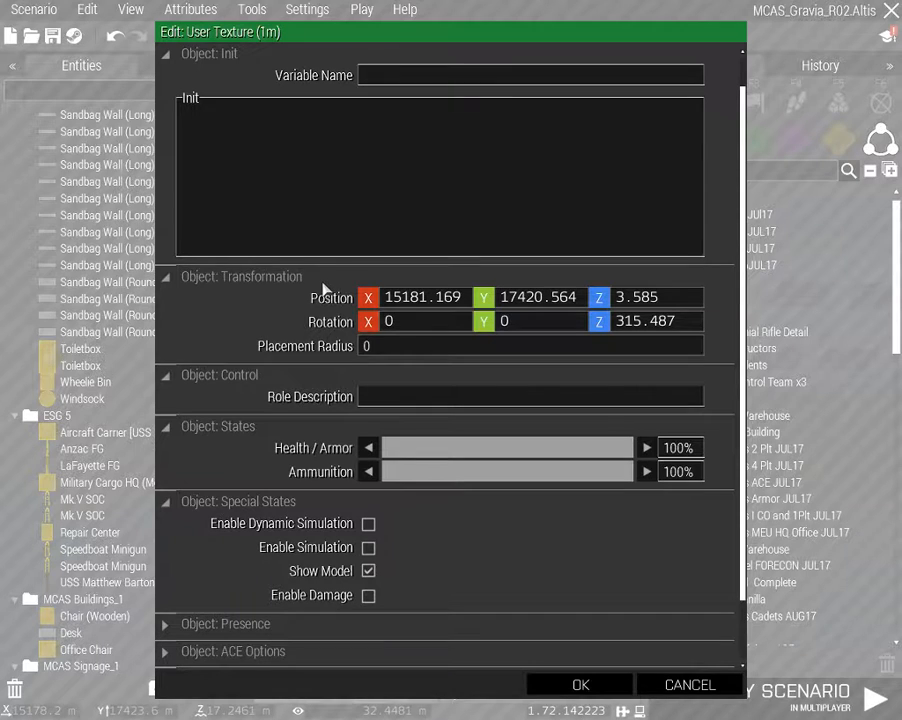
Confirm the User Texture (1m) sign's attributes and recheck its Texture #0 image path
scroll(322, 288, down, 2)
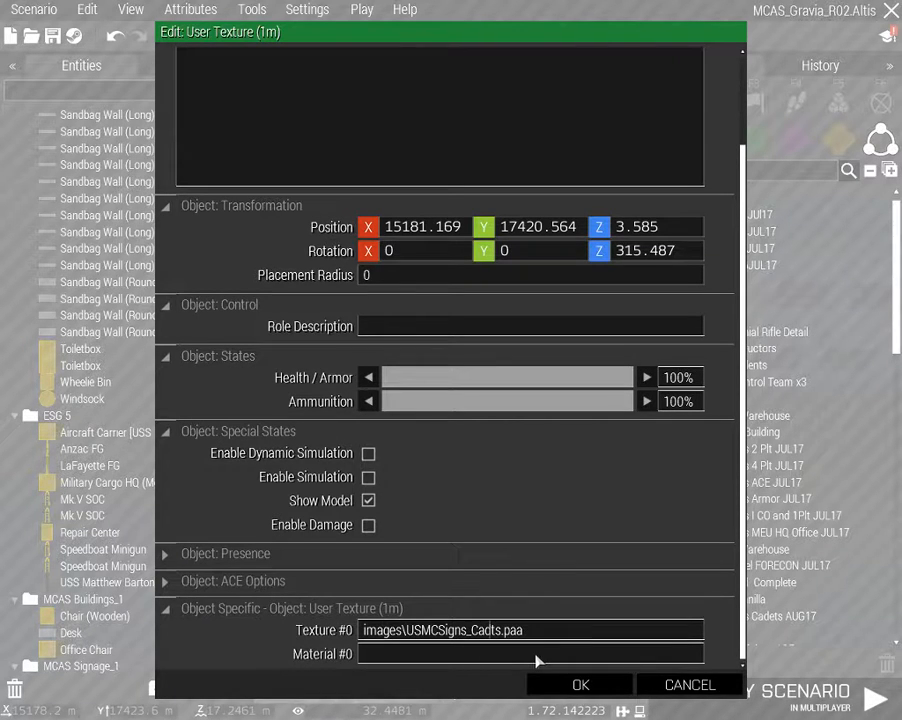
click(545, 684)
double_click(483, 355)
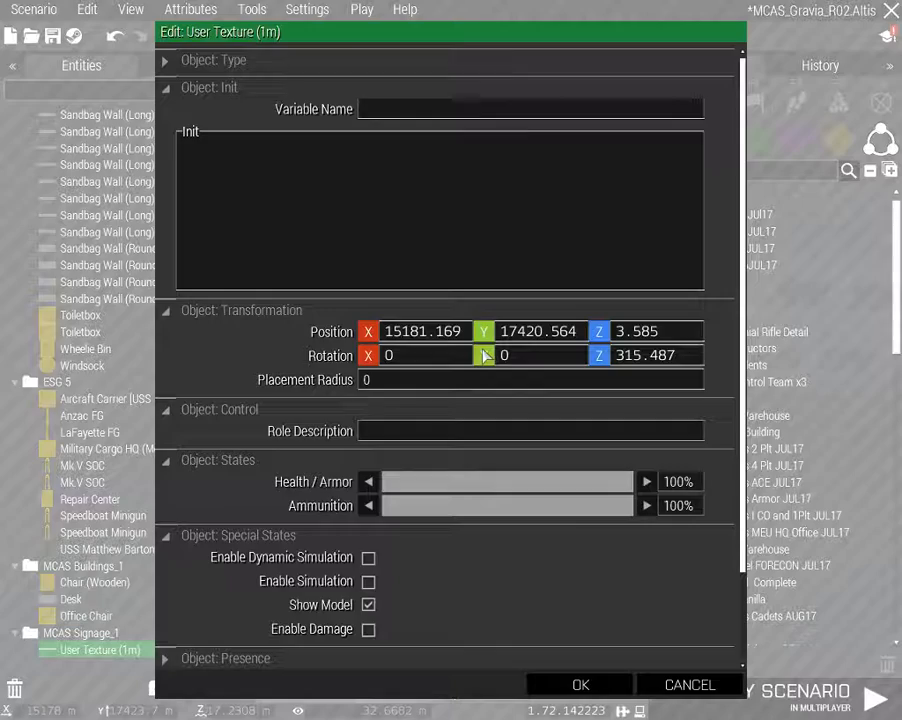
scroll(425, 600, down, 3)
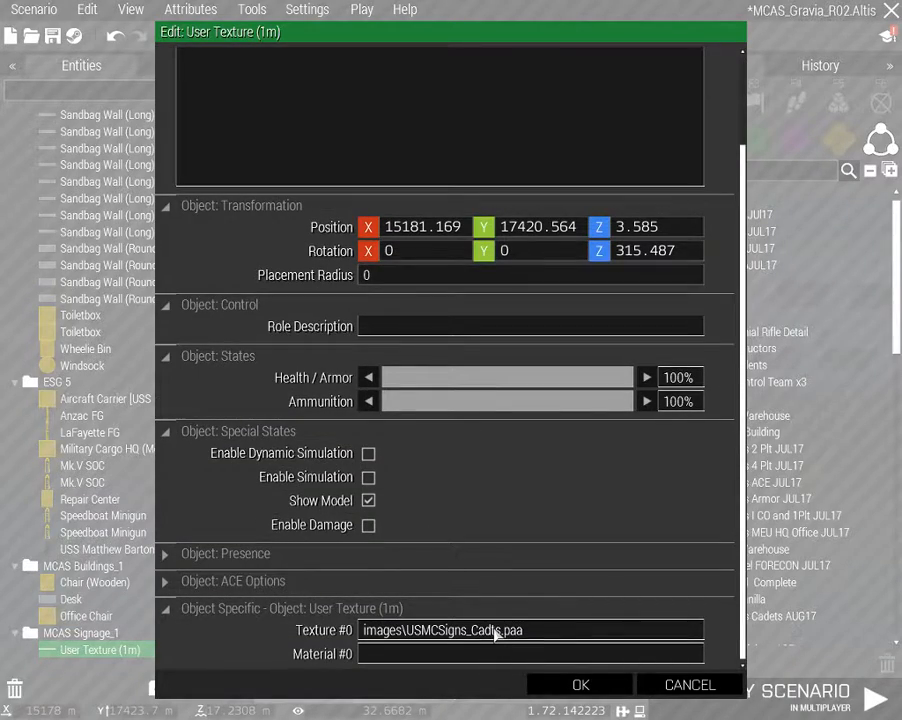
click(566, 686)
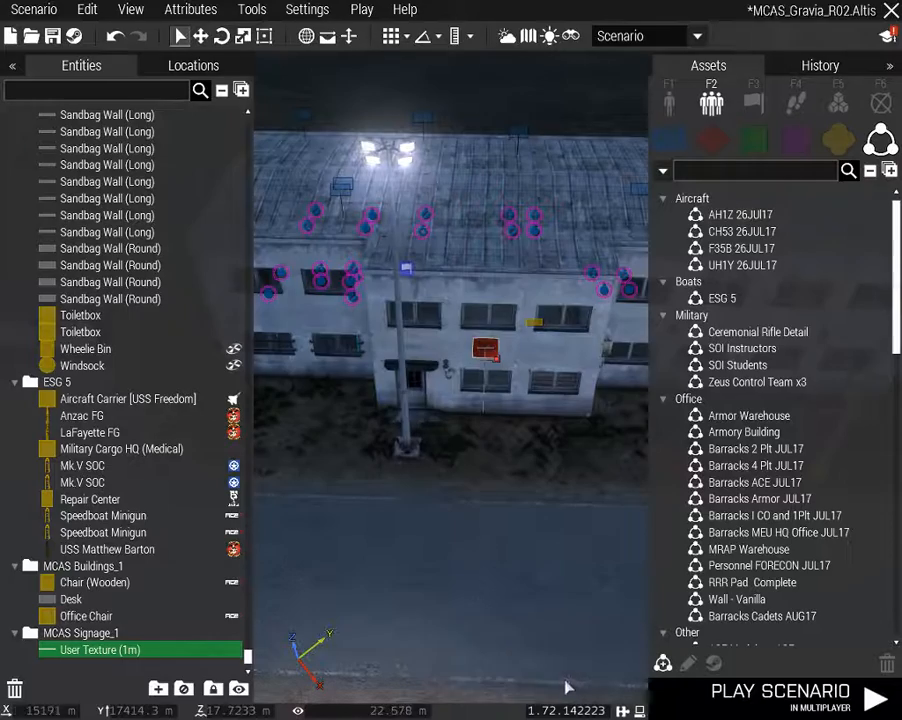
Inspect the red headquarters sign on the barracks wall up close with the editor interface hidden, then restore the interface
scroll(514, 463, up, 3)
scroll(514, 463, up, 8)
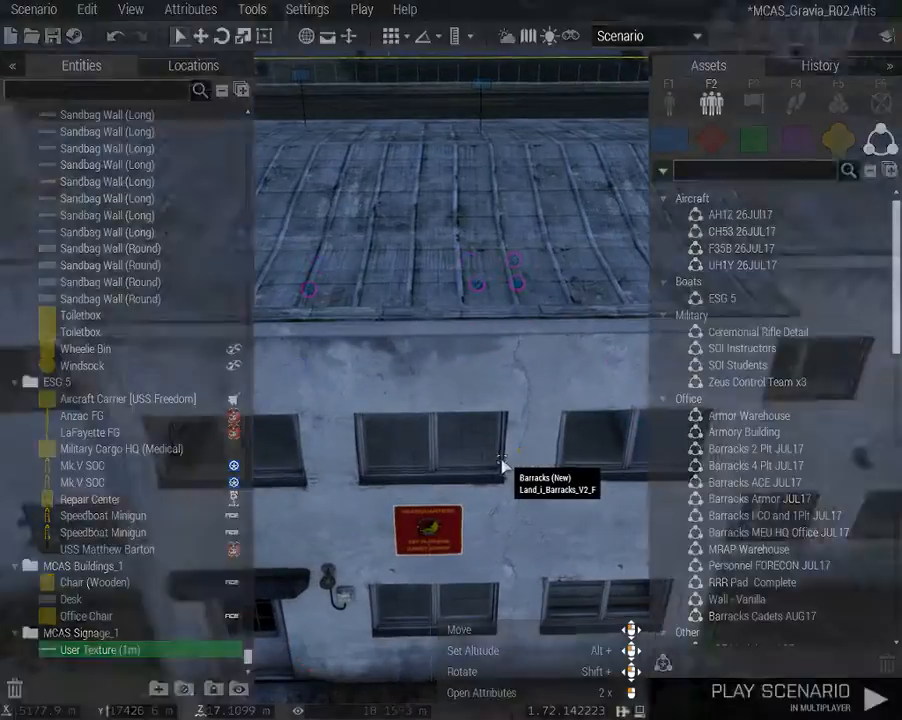
key(BackSpace)
scroll(485, 461, down, 2)
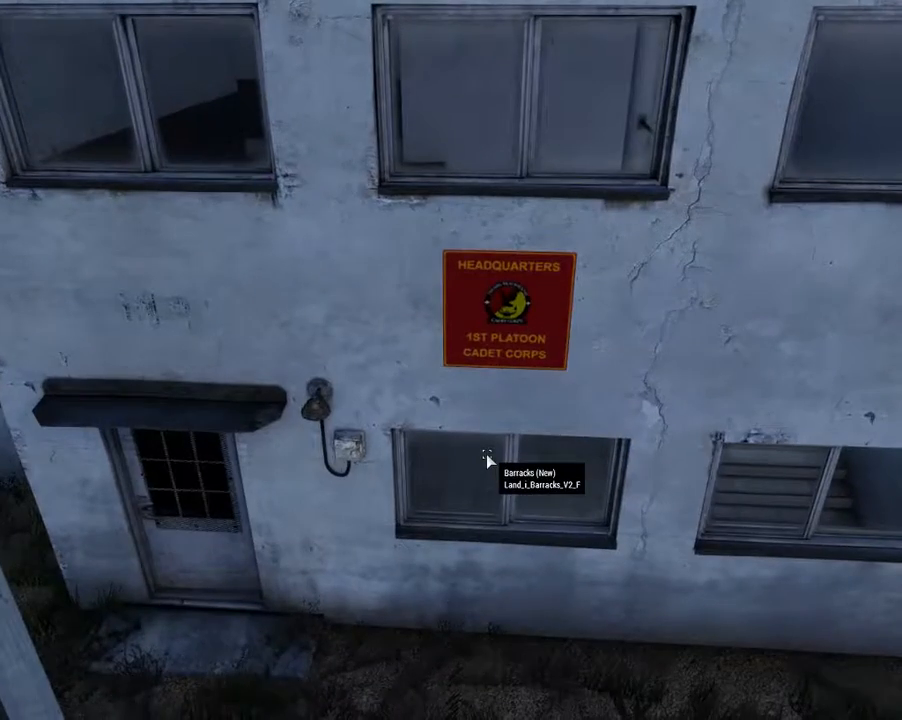
scroll(488, 463, down, 6)
scroll(489, 463, down, 5)
right_drag(495, 477, 449, 499)
key(BackSpace)
mouse_move(360, 507)
right_down()
mouse_move(410, 510)
mouse_move(362, 516)
mouse_move(326, 507)
mouse_move(344, 503)
right_up()
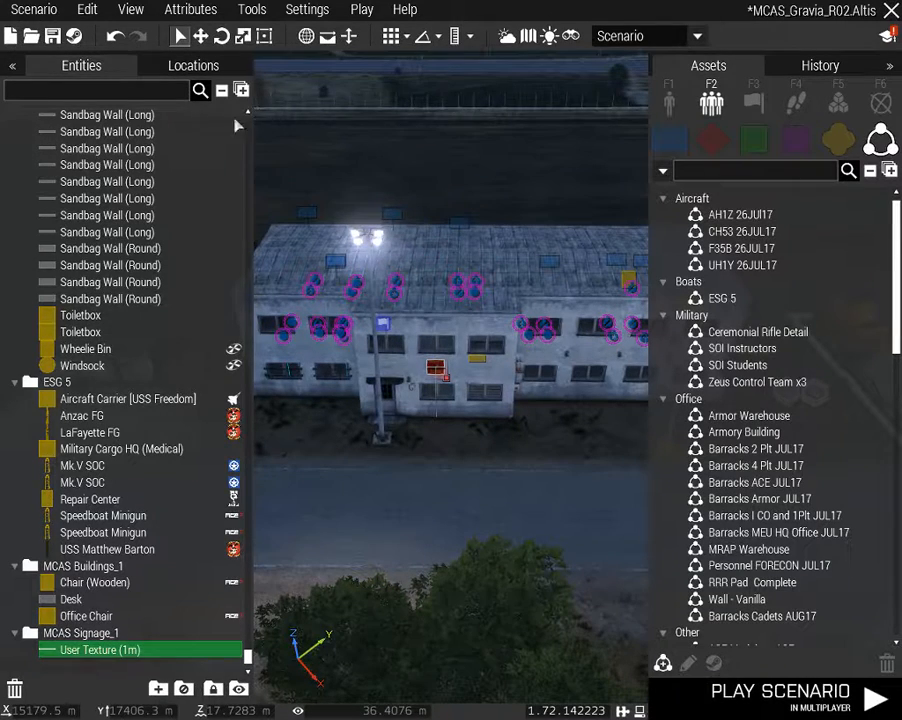
Collapse the whole entity list and check the contents of the Empty and MCAS Buildings layers
click(221, 90)
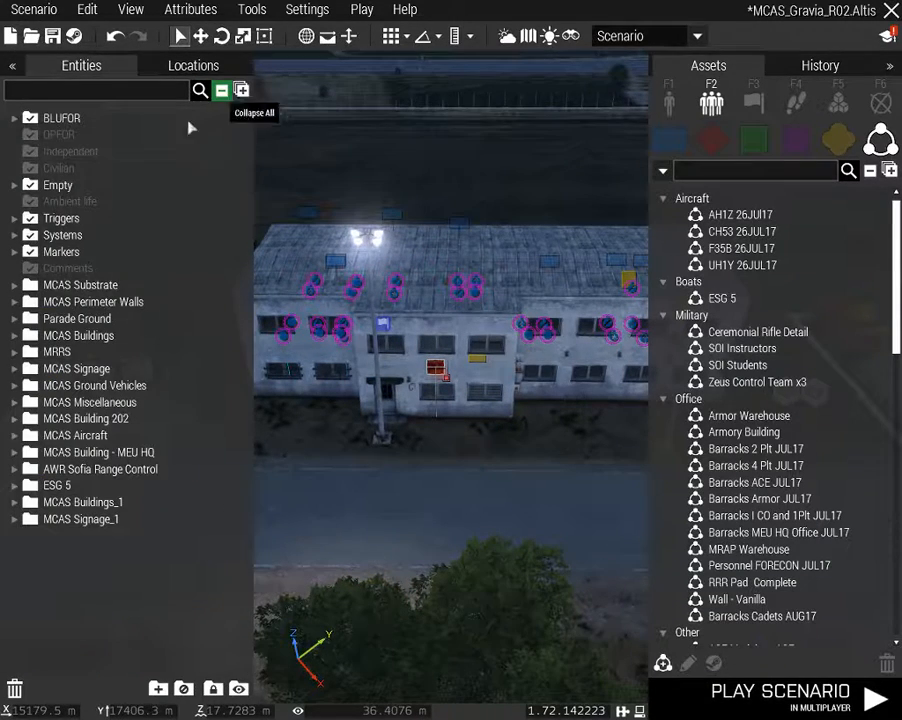
click(16, 185)
click(15, 186)
right_drag(330, 446, 270, 448)
mouse_move(470, 395)
right_down()
mouse_move(512, 444)
mouse_move(530, 425)
mouse_move(487, 402)
right_up()
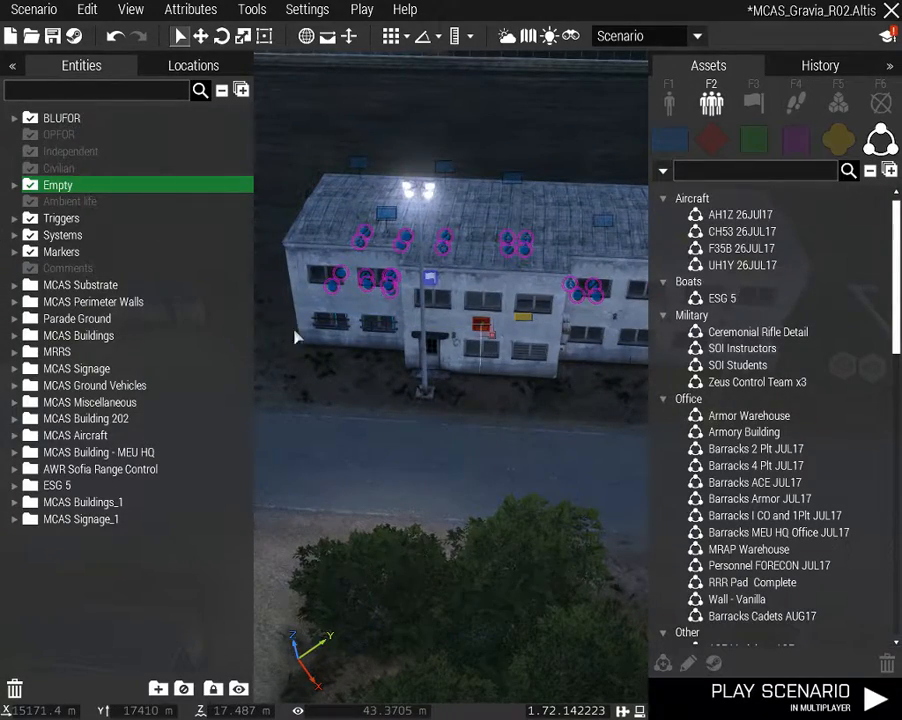
right_drag(297, 337, 302, 374)
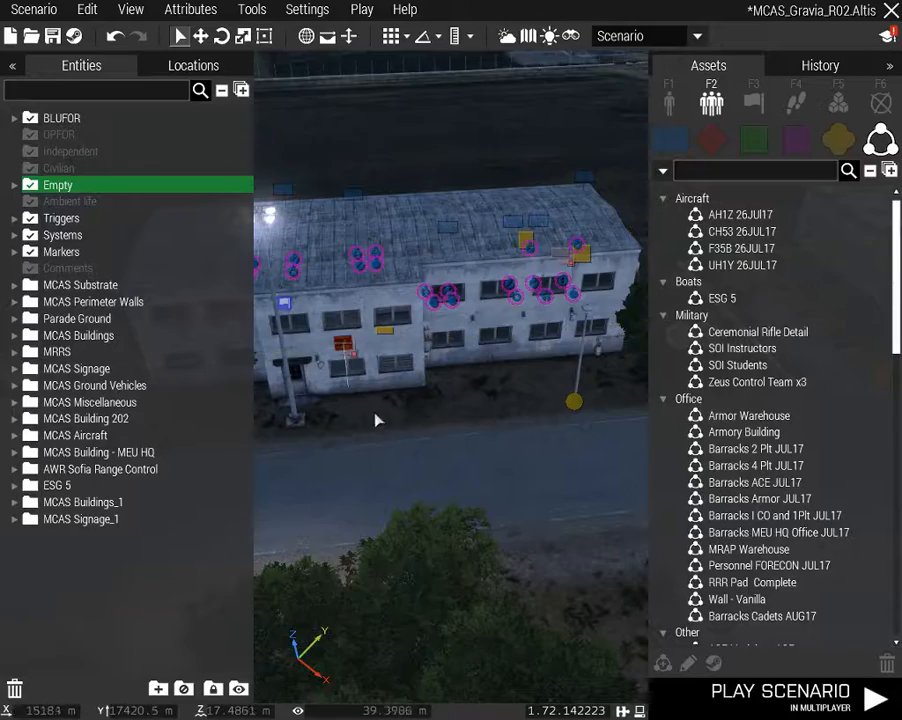
right_drag(376, 420, 356, 421)
click(14, 336)
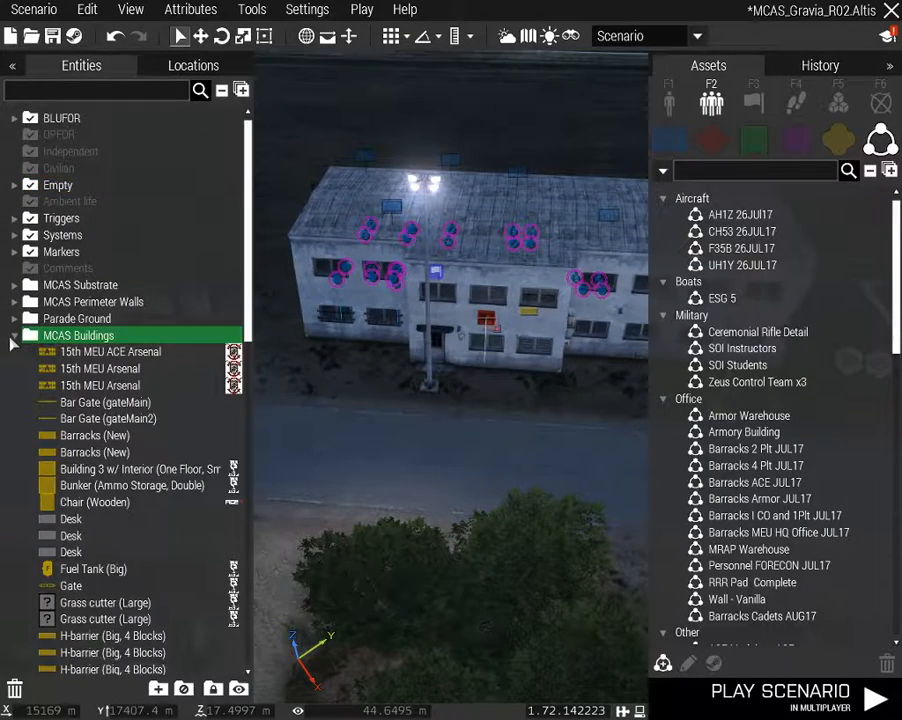
click(12, 337)
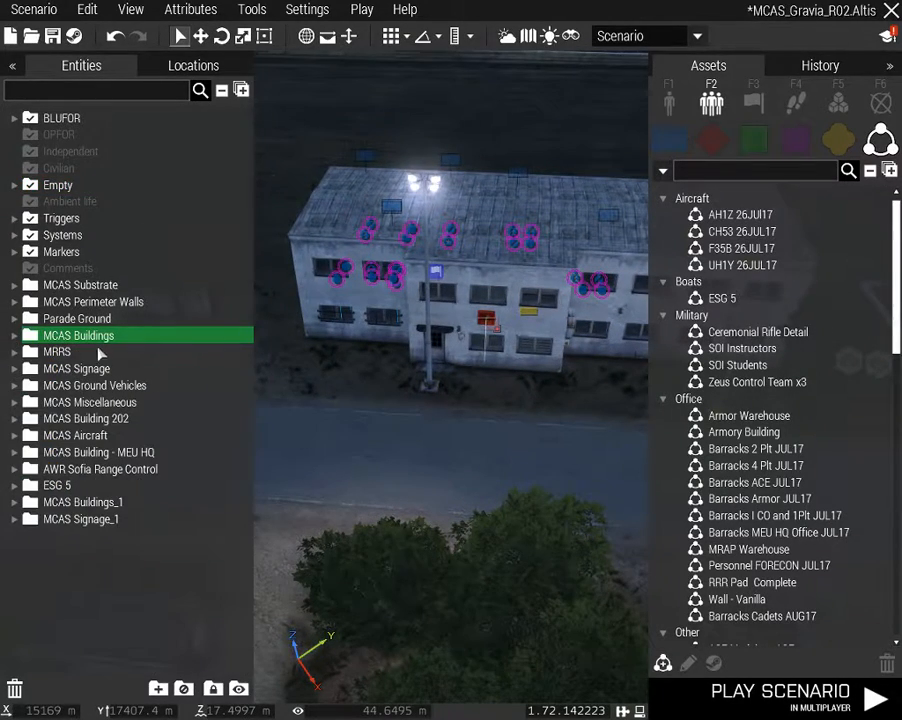
Move the Chair (Wooden), Desk and Office Chair from the MCAS Buildings_1 layer into MCAS Buildings
click(13, 503)
click(115, 518)
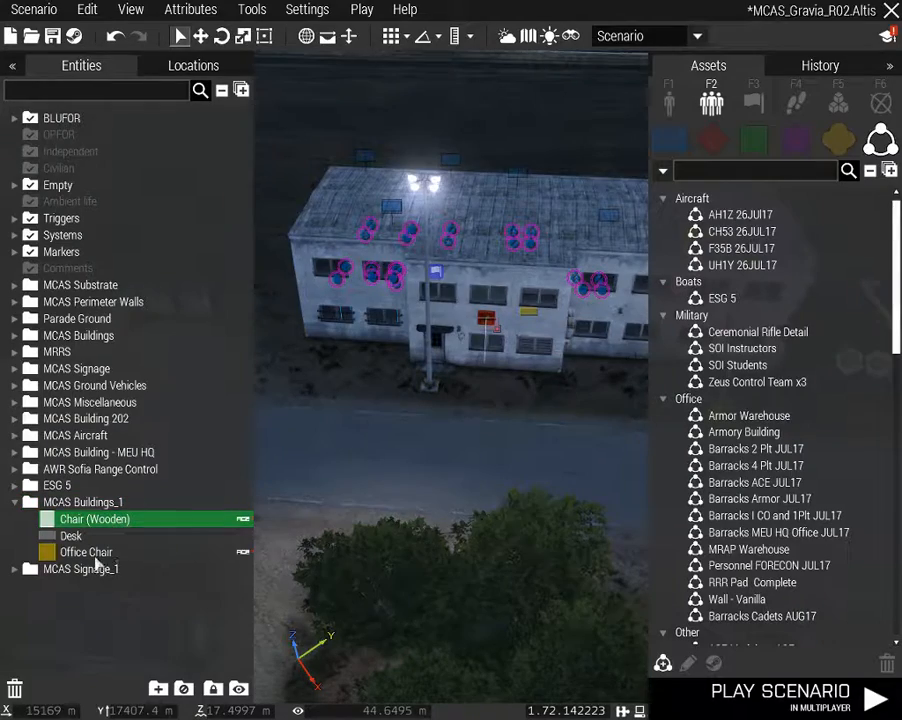
shift+click(100, 554)
right_drag(290, 525, 428, 322)
right_drag(522, 322, 587, 345)
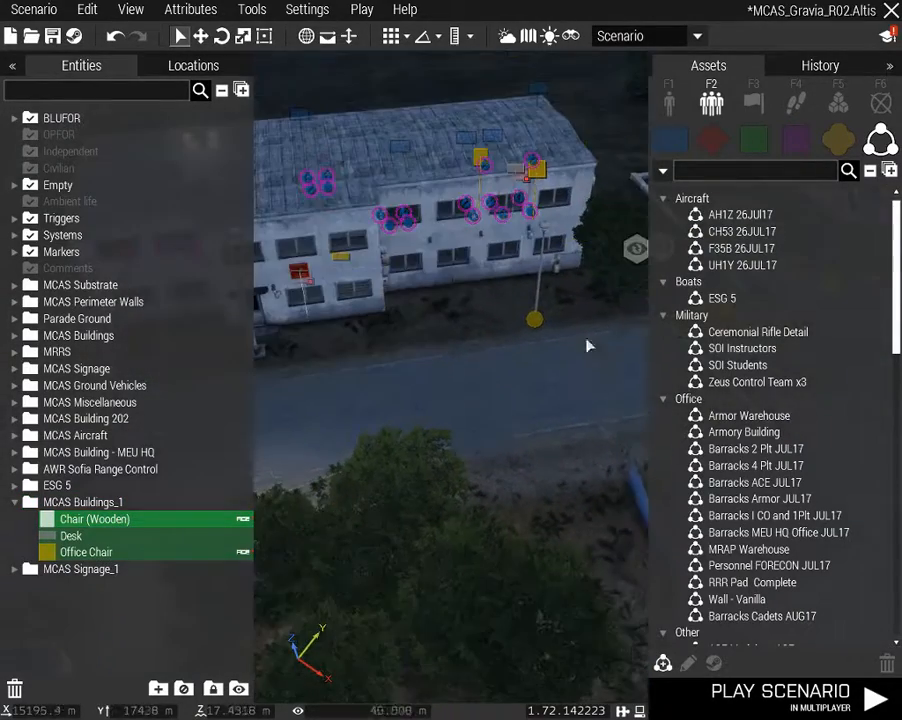
right_drag(467, 433, 446, 410)
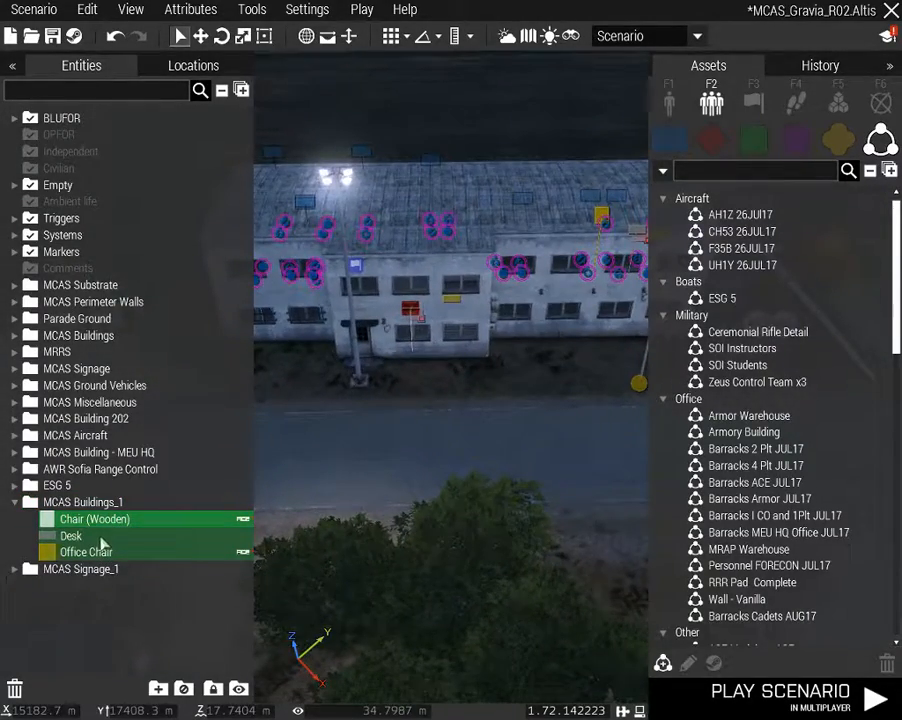
drag(90, 538, 99, 341)
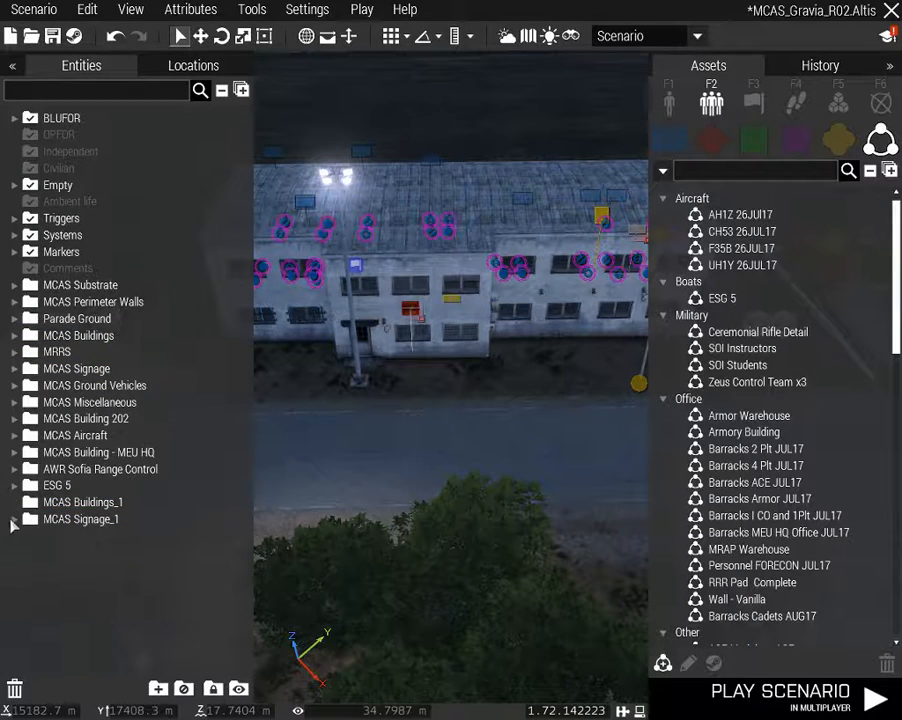
Move the User Texture (1m) sign from the MCAS Signage_1 layer into MCAS Signage
click(14, 519)
click(93, 538)
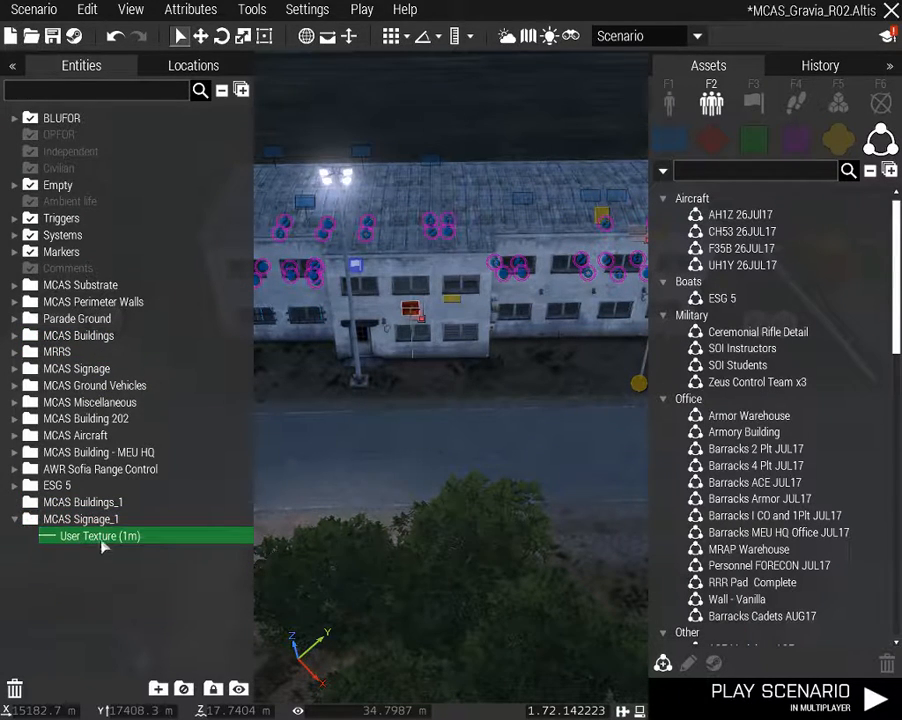
drag(104, 545, 118, 374)
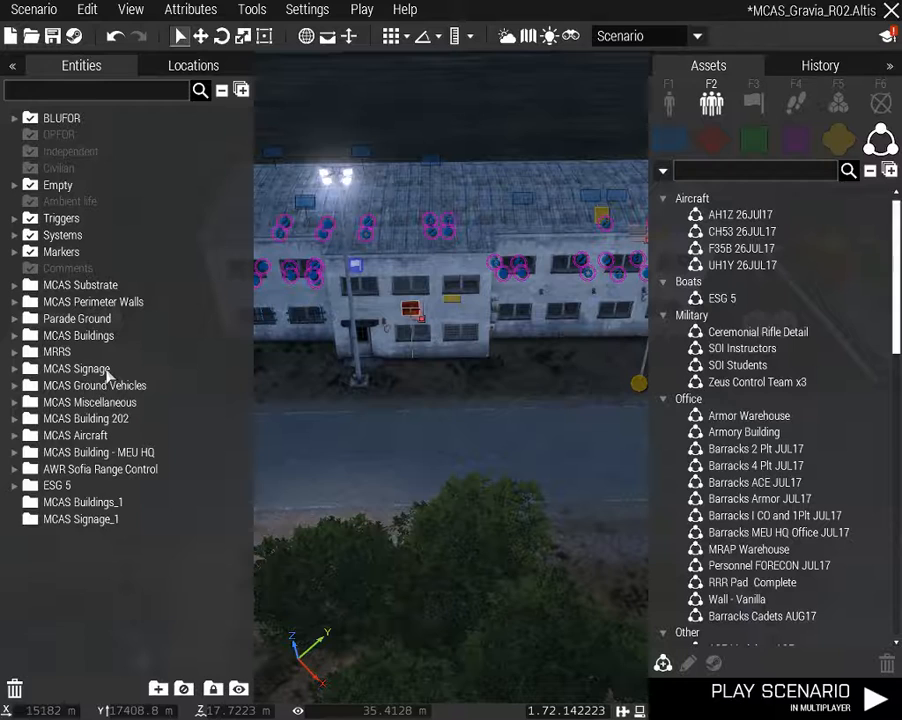
Delete the emptied MCAS Buildings_1 and MCAS Signage_1 layers
click(72, 511)
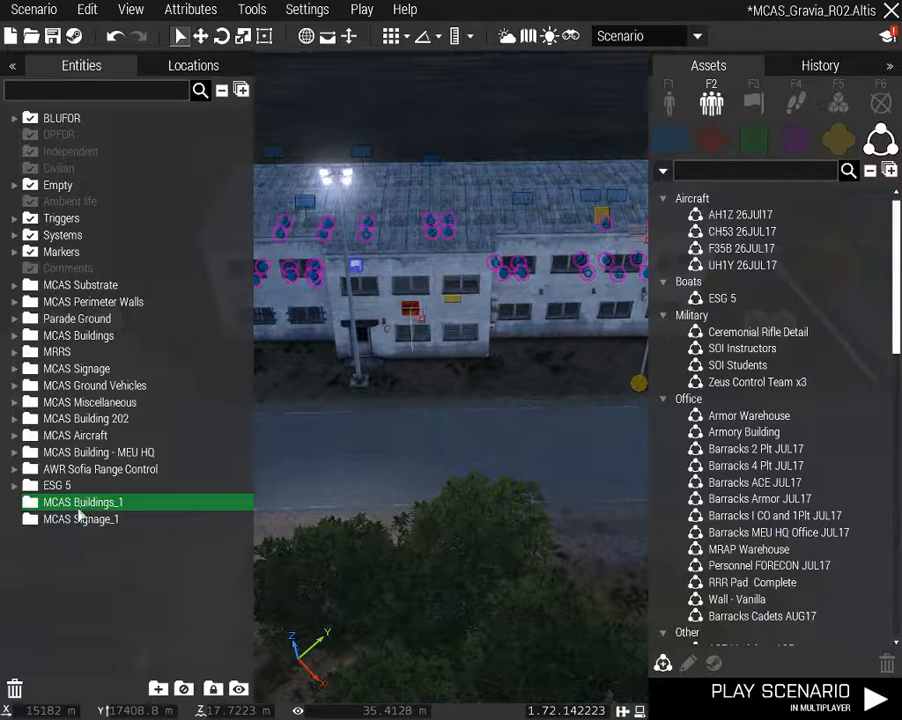
click(15, 688)
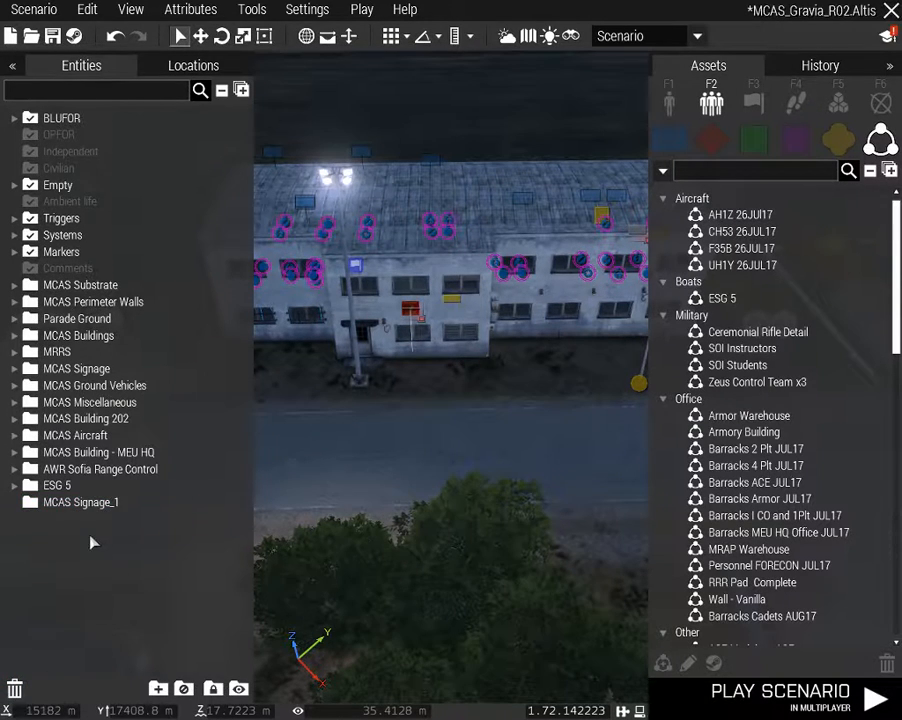
click(15, 688)
Move the 15th MEU Cadet Corps Arsenal and Barracks (New) from the Empty group into the MCAS Buildings layer
click(17, 185)
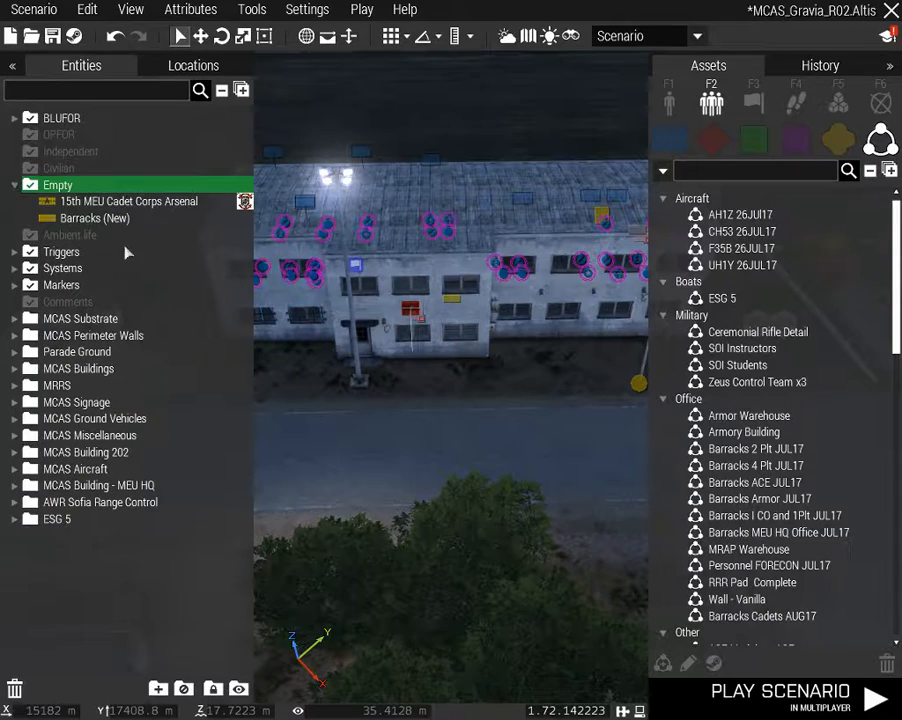
click(117, 204)
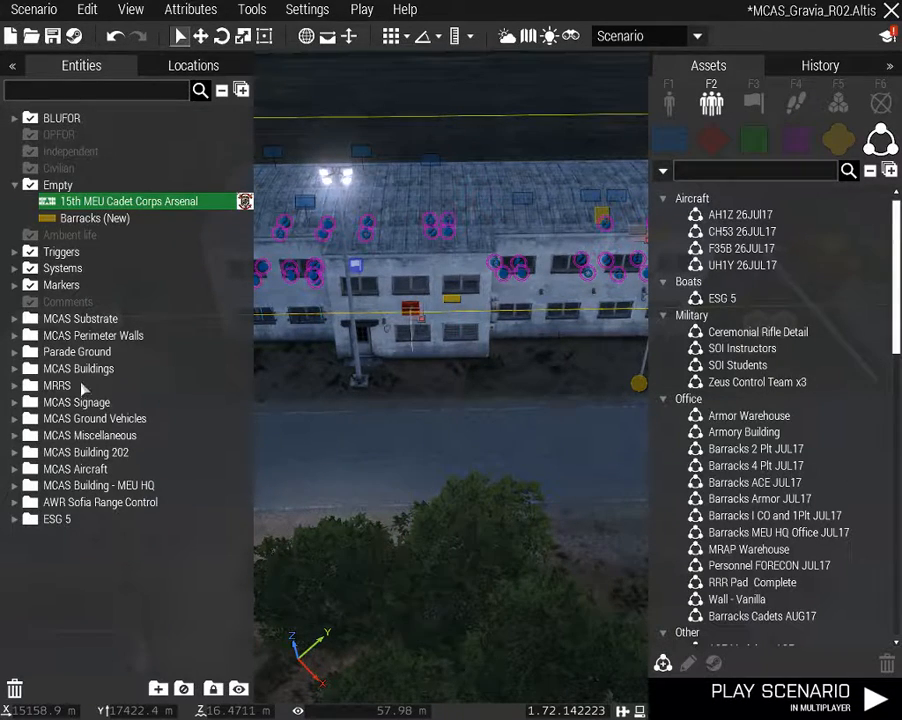
drag(128, 204, 100, 368)
drag(105, 228, 98, 354)
right_drag(340, 428, 316, 420)
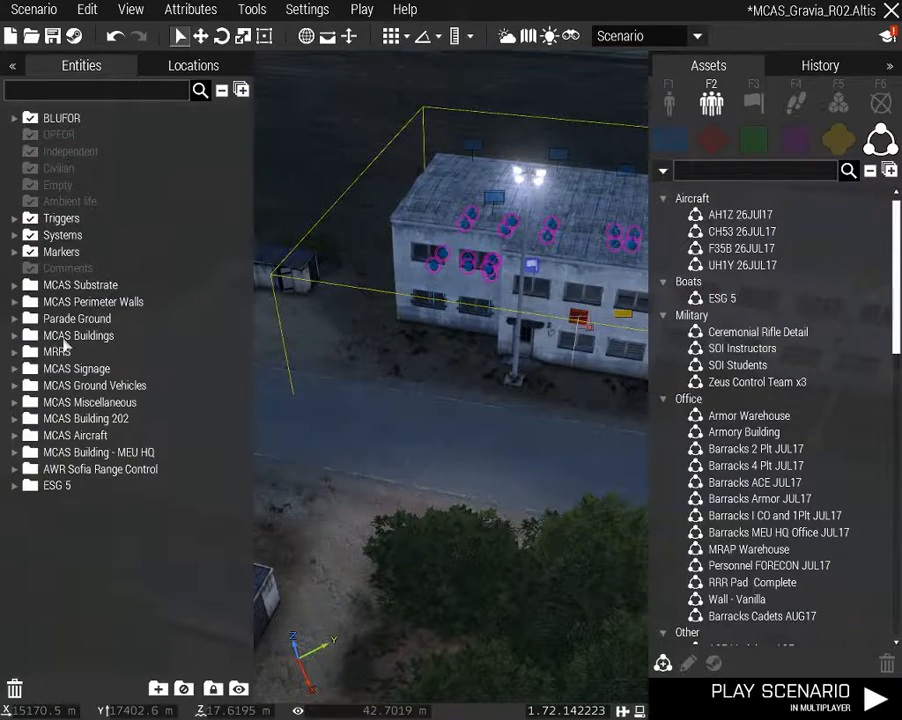
Check the contents and layer attributes of MCAS Buildings without changing them, and collapse the layer
click(17, 341)
click(17, 340)
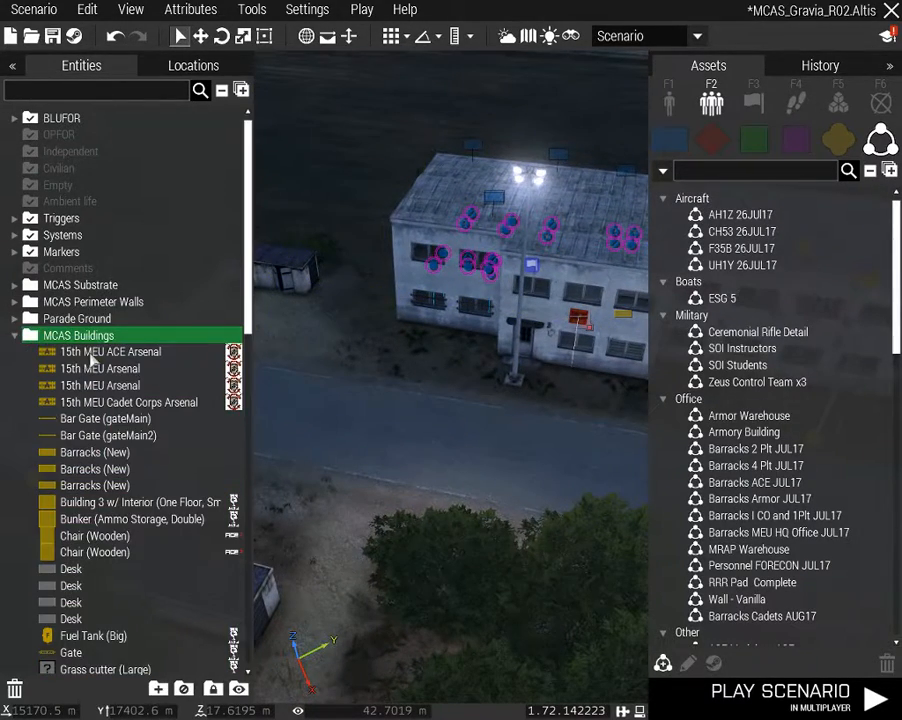
double_click(84, 336)
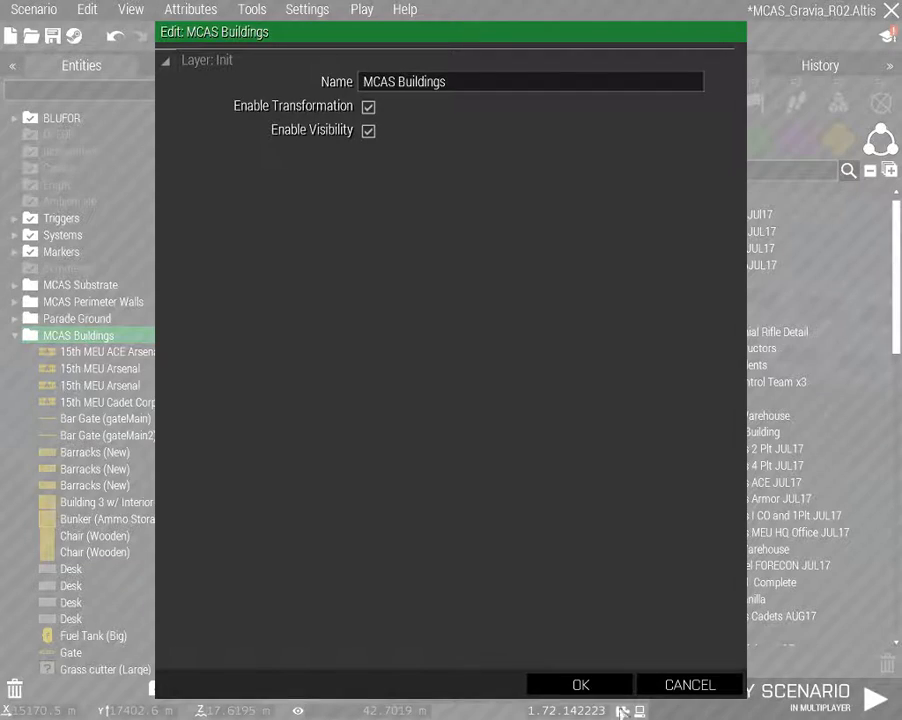
click(688, 684)
click(16, 341)
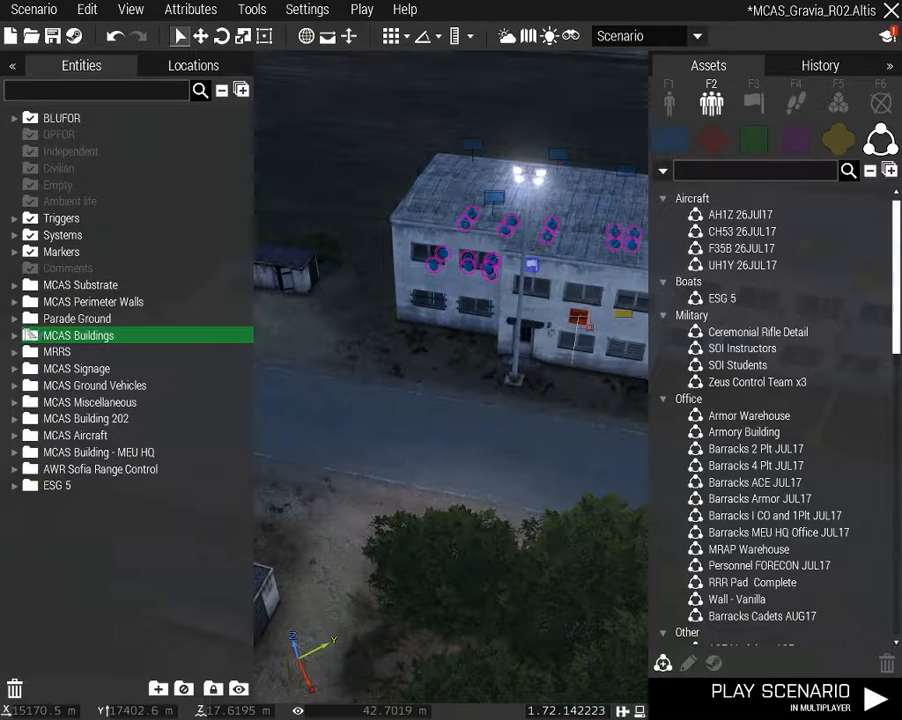
Review the Parade Ground layer by selecting its objects from Camping Lantern to Tombstone (Unknown Soldier), and collapse it
click(16, 320)
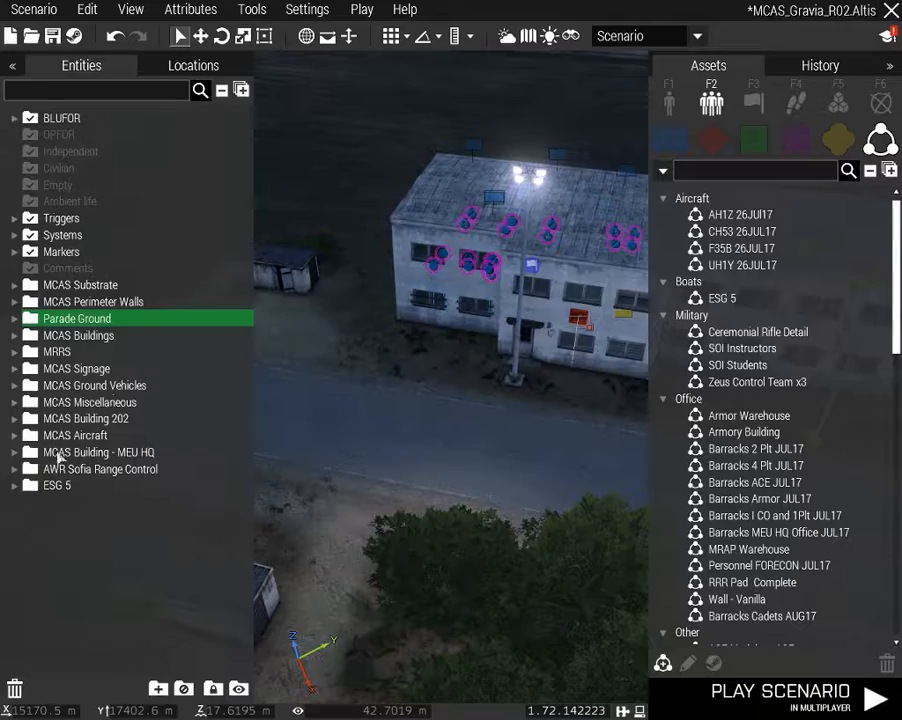
click(16, 319)
right_drag(405, 395, 880, 360)
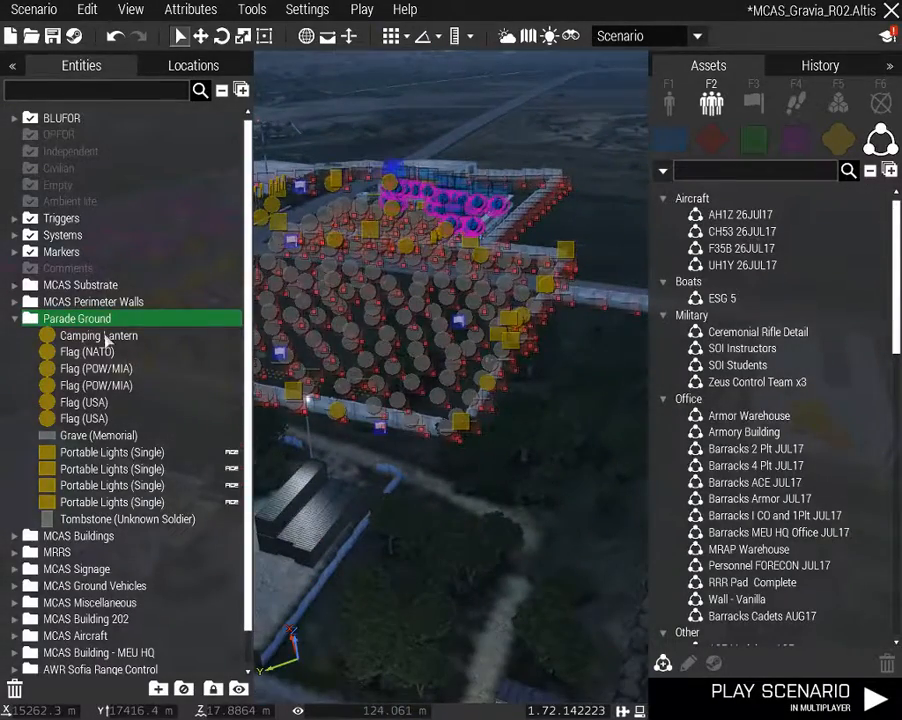
click(84, 335)
shift+click(133, 519)
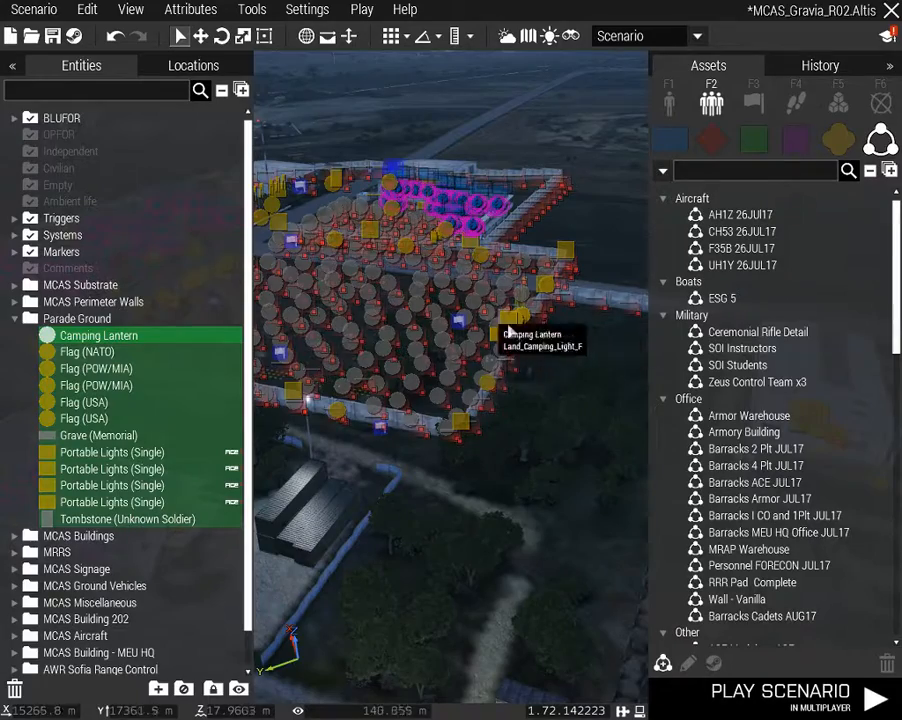
scroll(470, 320, down, 2)
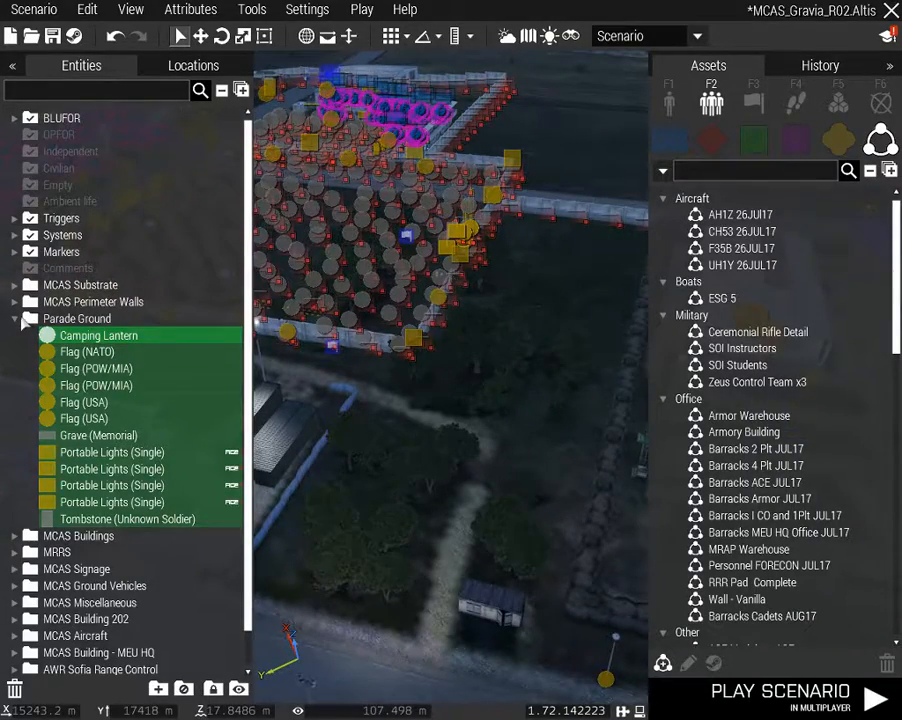
click(21, 320)
Select the MCAS Perimeter Walls layer and examine the memorial and Wall of Honor up close, declining to close the editor
click(85, 306)
scroll(372, 447, up, 3)
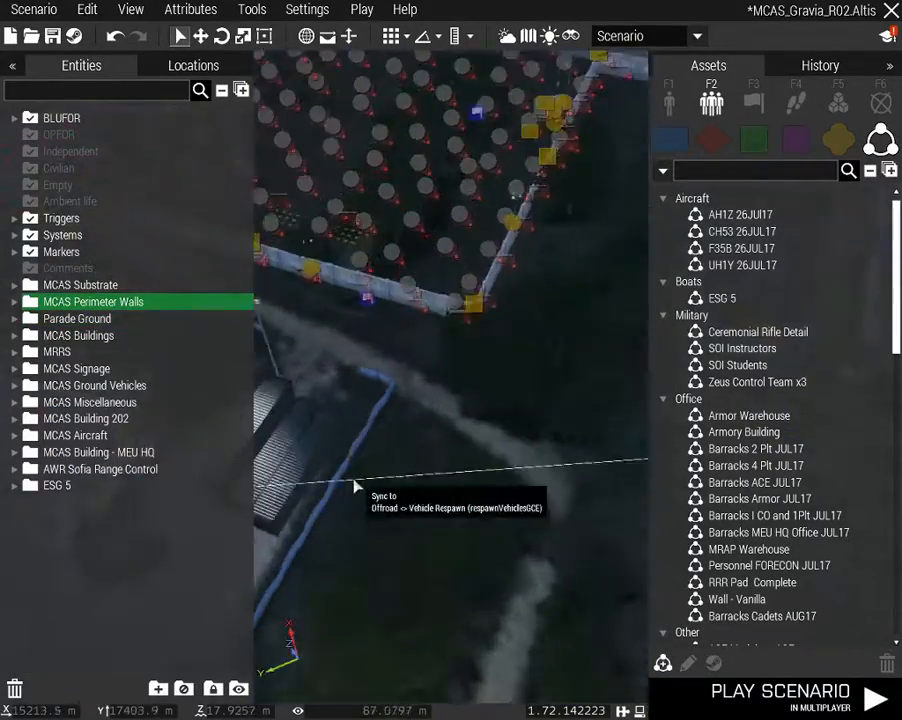
key(w)
scroll(385, 474, up, 3)
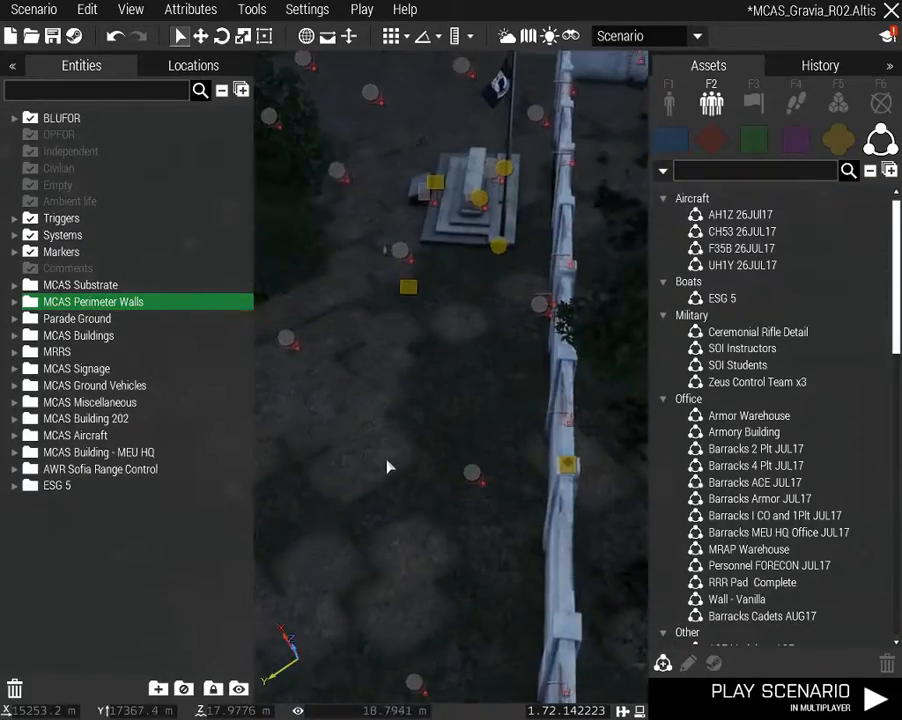
right_drag(387, 462, 640, 441)
scroll(640, 441, down, 1)
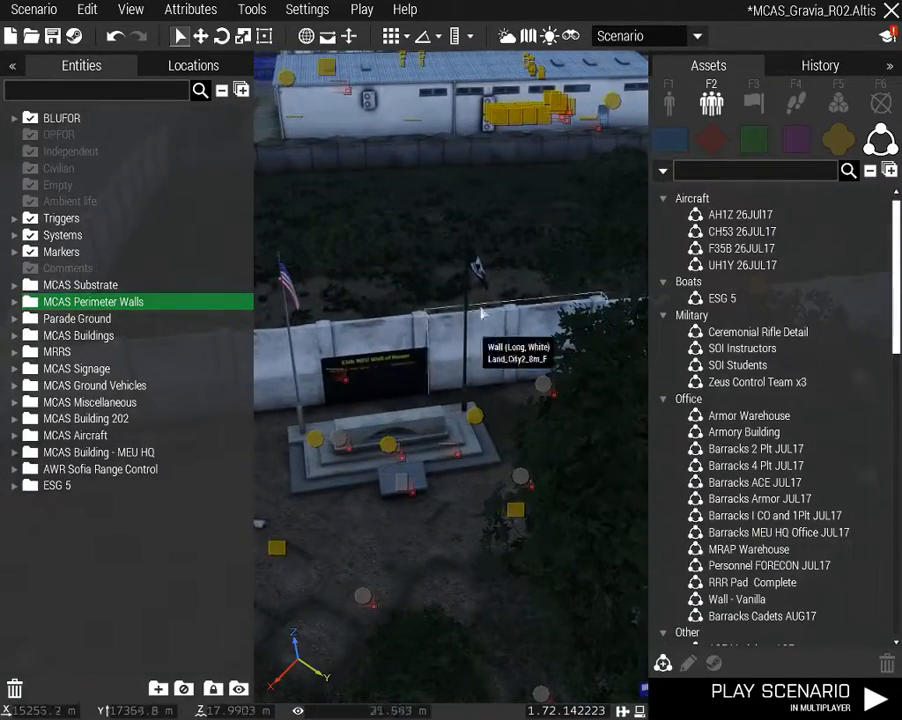
key(Escape)
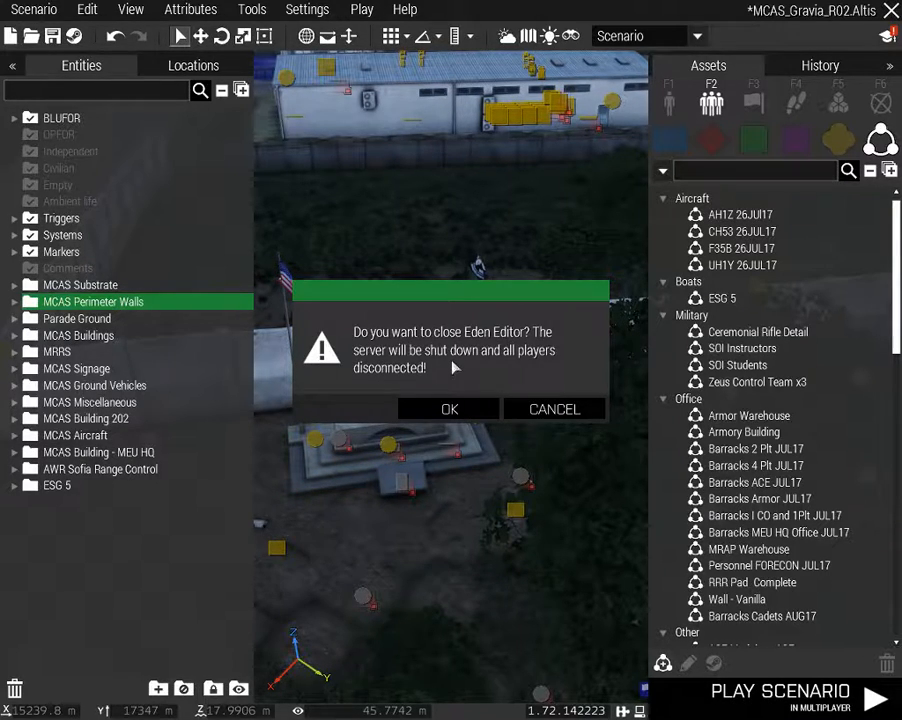
click(551, 418)
key(a)
key(s)
key(q)
key(z)
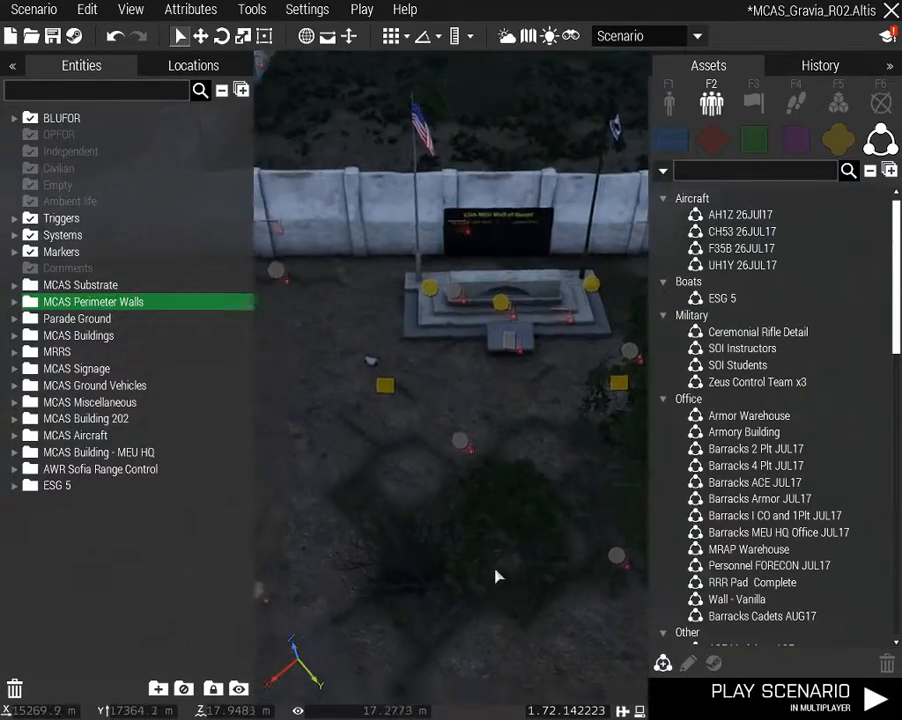
Examine the area around the existing memorial from several angles and look through the custom compositions
key(s)
right_drag(496, 576, 485, 570)
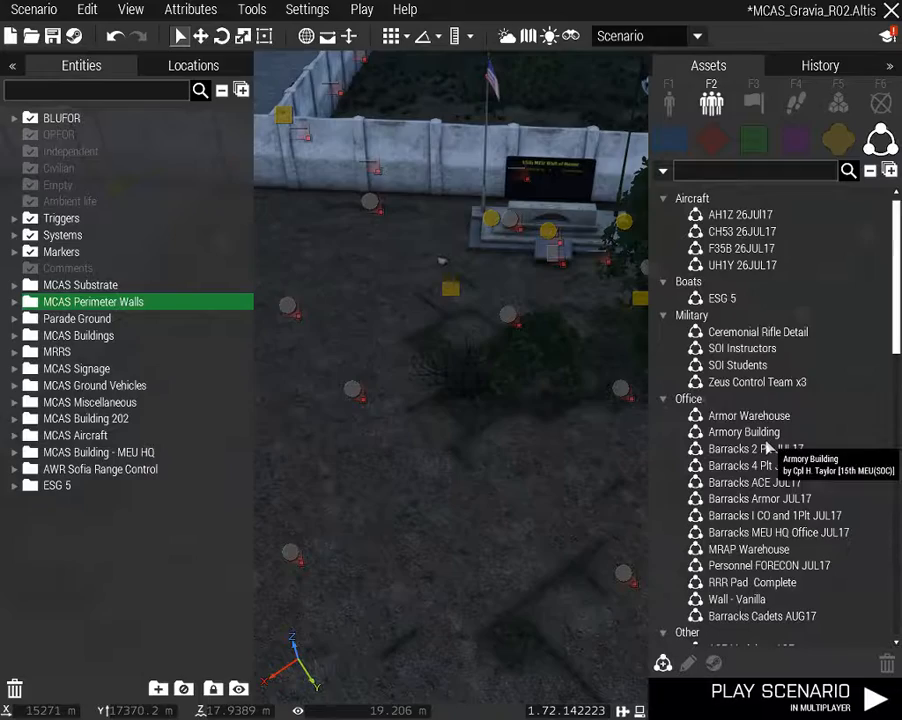
scroll(768, 500, down, 2)
scroll(773, 550, down, 3)
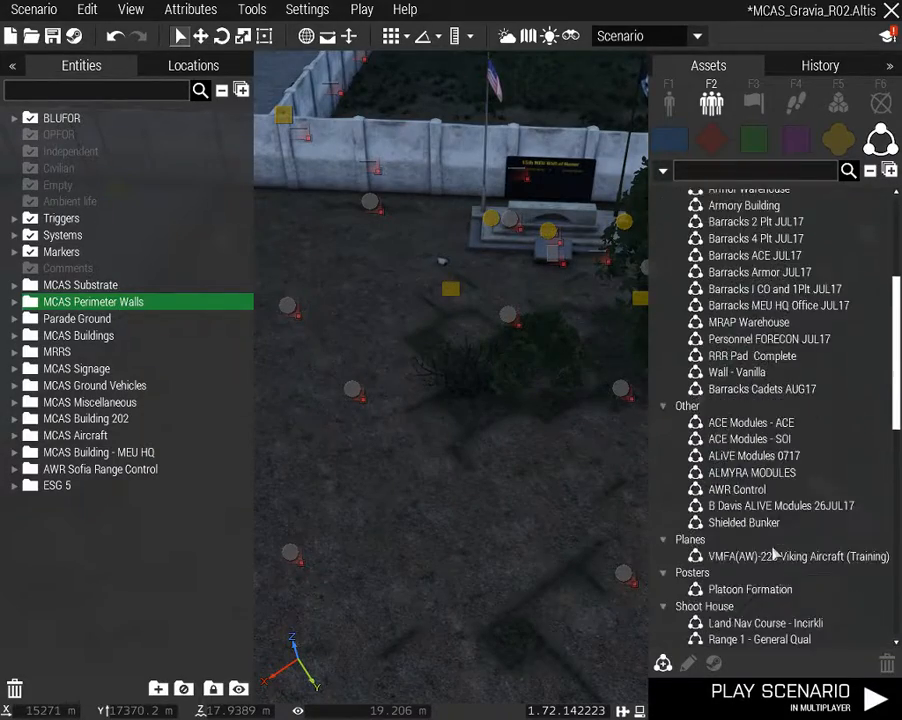
scroll(773, 552, down, 3)
right_drag(435, 535, 479, 511)
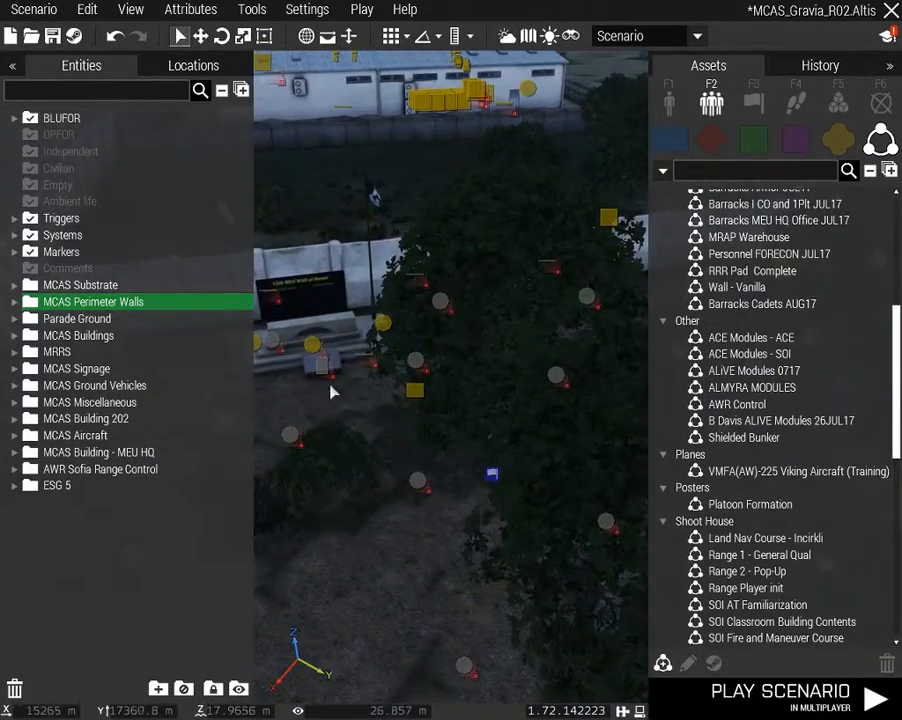
key(a)
right_drag(333, 392, 477, 525)
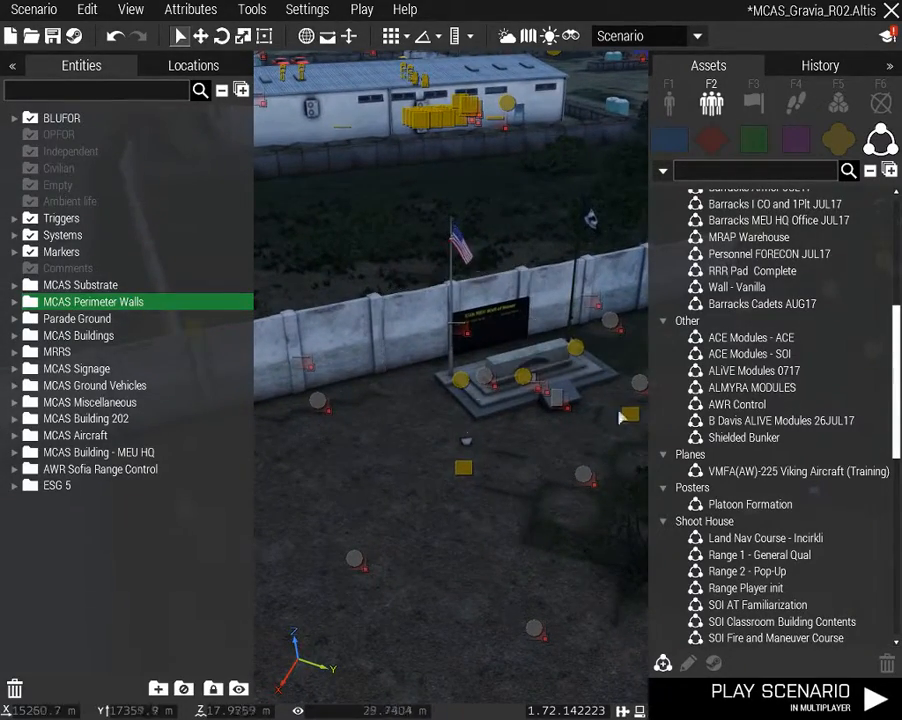
right_drag(486, 515, 650, 539)
key(q)
key(z)
right_drag(460, 454, 360, 554)
Place the 15th MEU Memorial composition from the Statue category on the open ground near the existing memorial
scroll(772, 558, down, 2)
scroll(773, 563, down, 1)
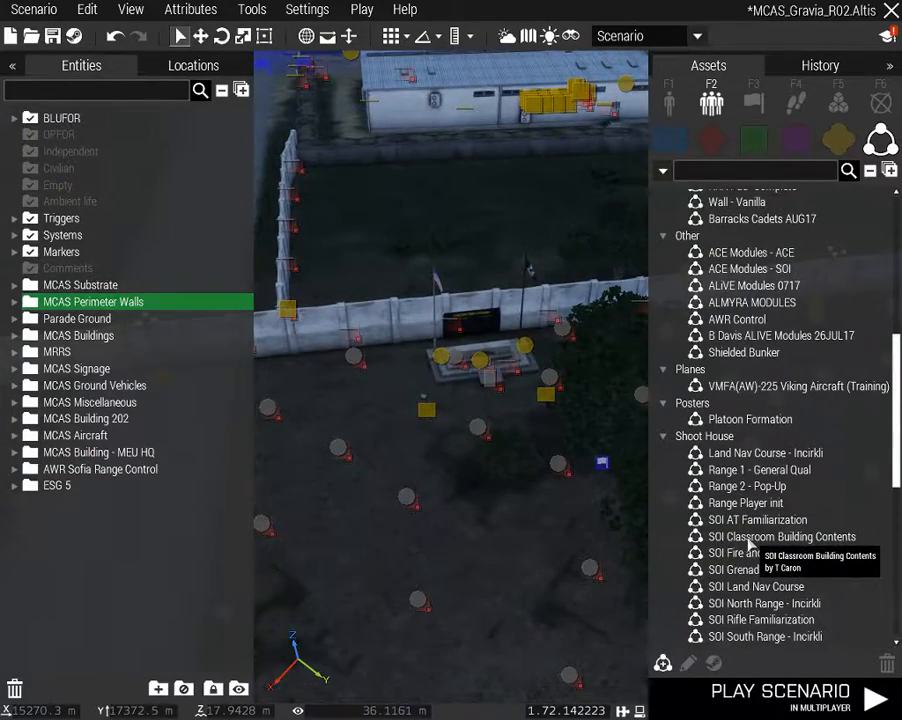
scroll(795, 545, down, 3)
scroll(800, 535, down, 10)
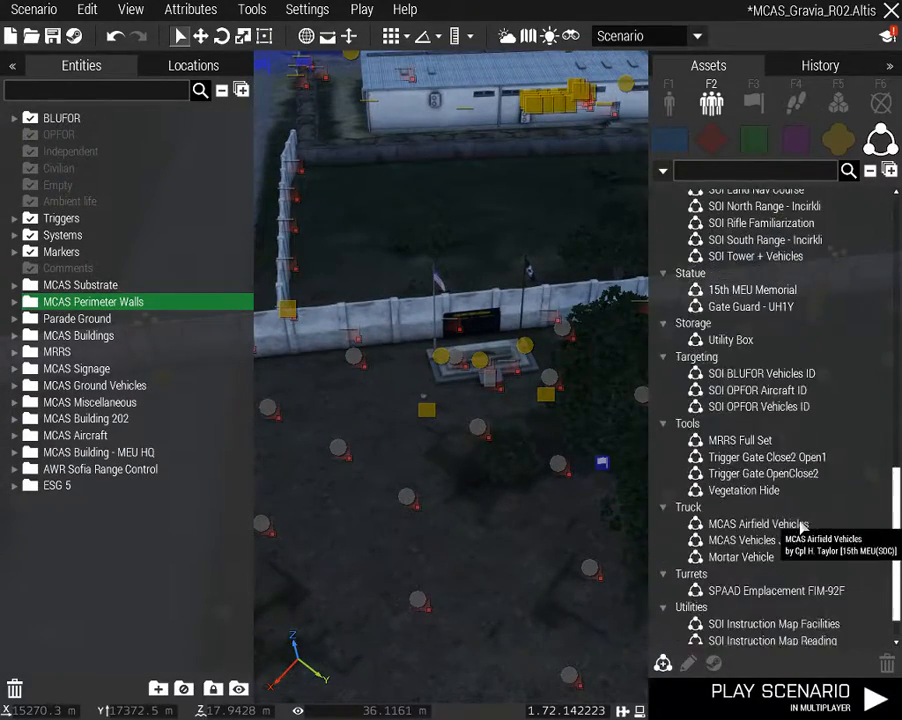
click(750, 292)
right_drag(572, 519, 545, 528)
click(540, 510)
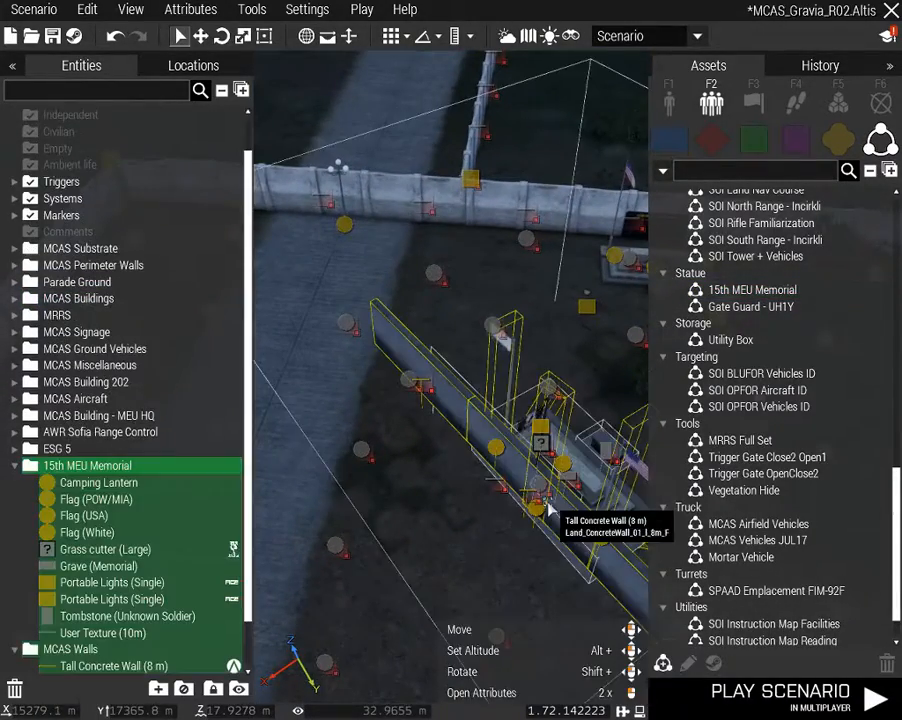
Delete the Tall Concrete Wall (8 m) segments that came with the newly placed 15th MEU Memorial
right_drag(424, 558, 145, 547)
key(w)
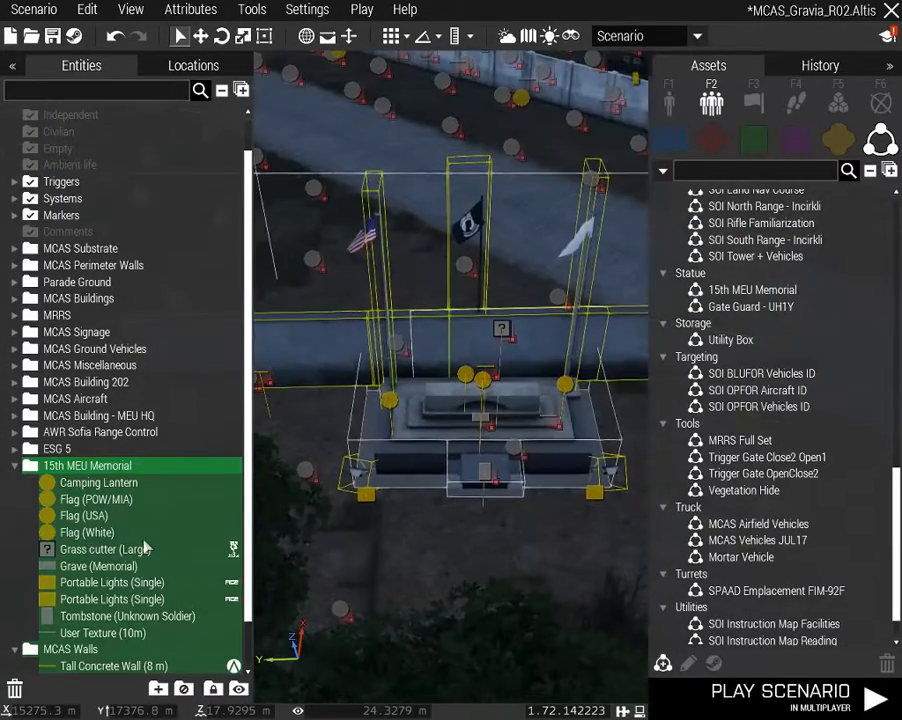
key(s)
key(w)
key(w)
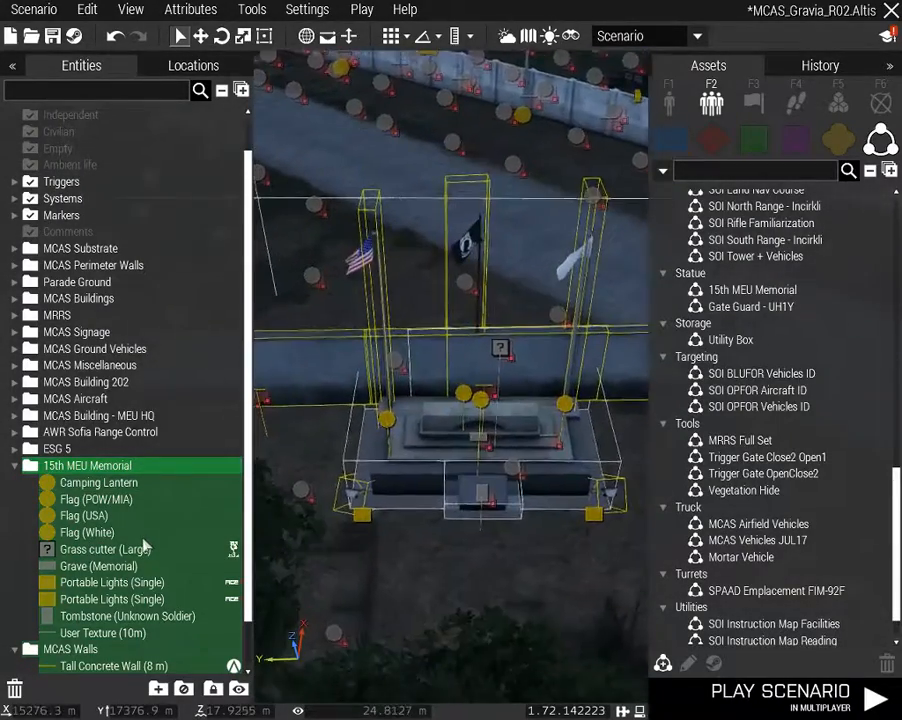
key(s)
click(489, 381)
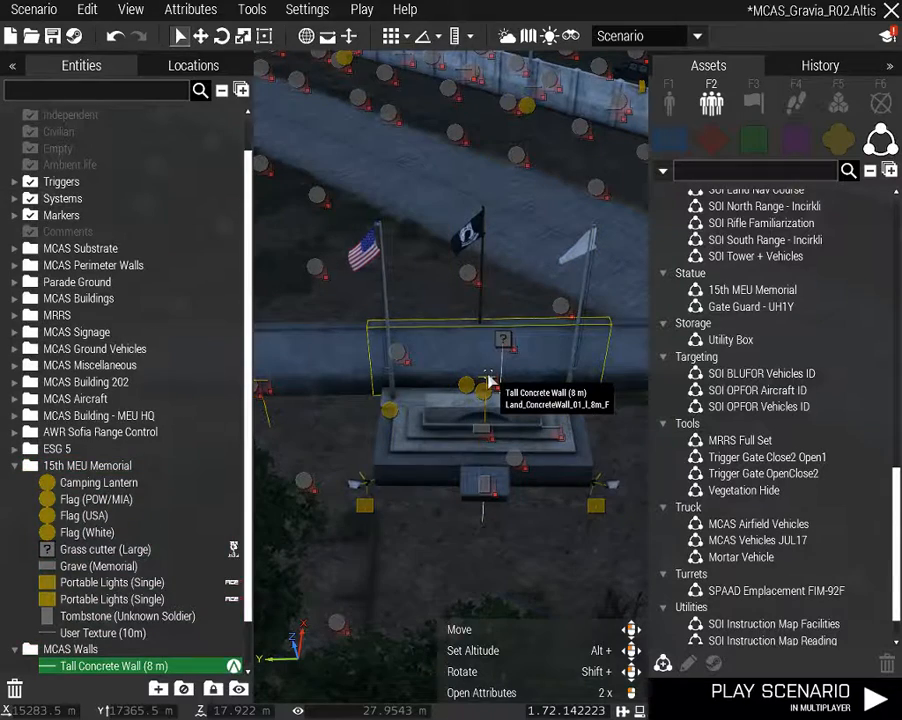
drag(489, 381, 300, 388)
right_drag(300, 388, 292, 390)
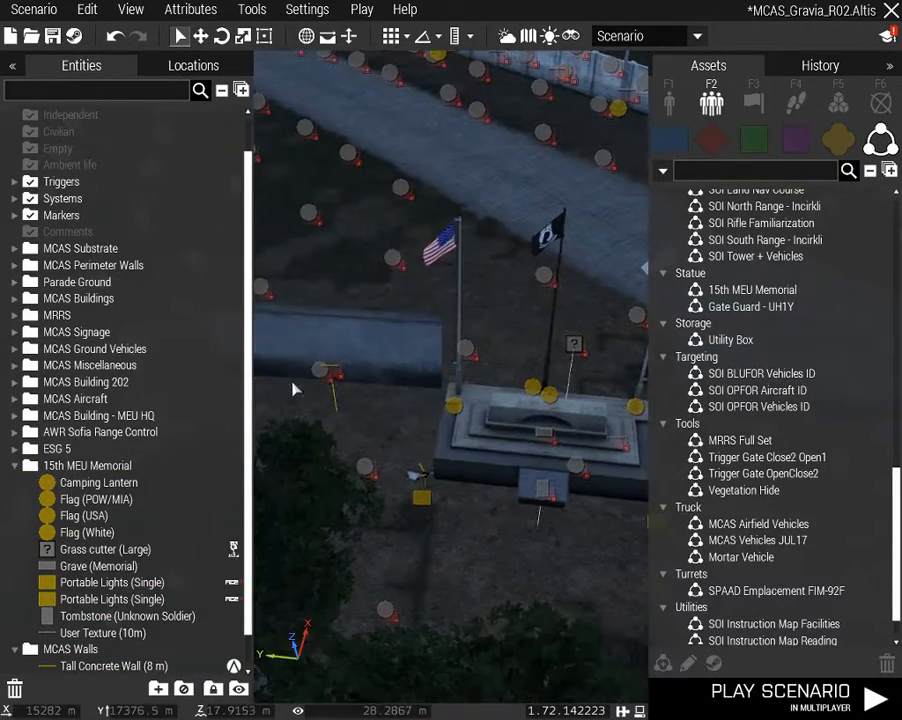
key(Delete)
mouse_move(354, 358)
right_down()
mouse_move(457, 356)
mouse_move(344, 362)
mouse_move(413, 372)
mouse_move(348, 390)
mouse_move(356, 360)
right_up()
click(431, 302)
key(Delete)
key(z)
key(s)
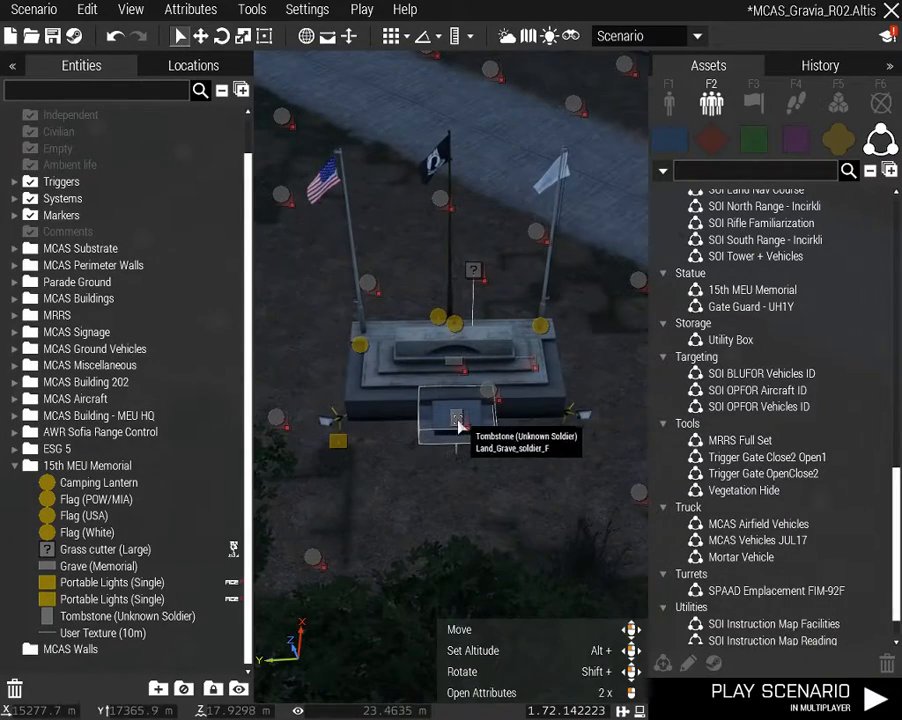
Select the new memorial's objects from Camping Lantern to User Texture (10m) and lower them together toward the ground
click(452, 420)
click(118, 484)
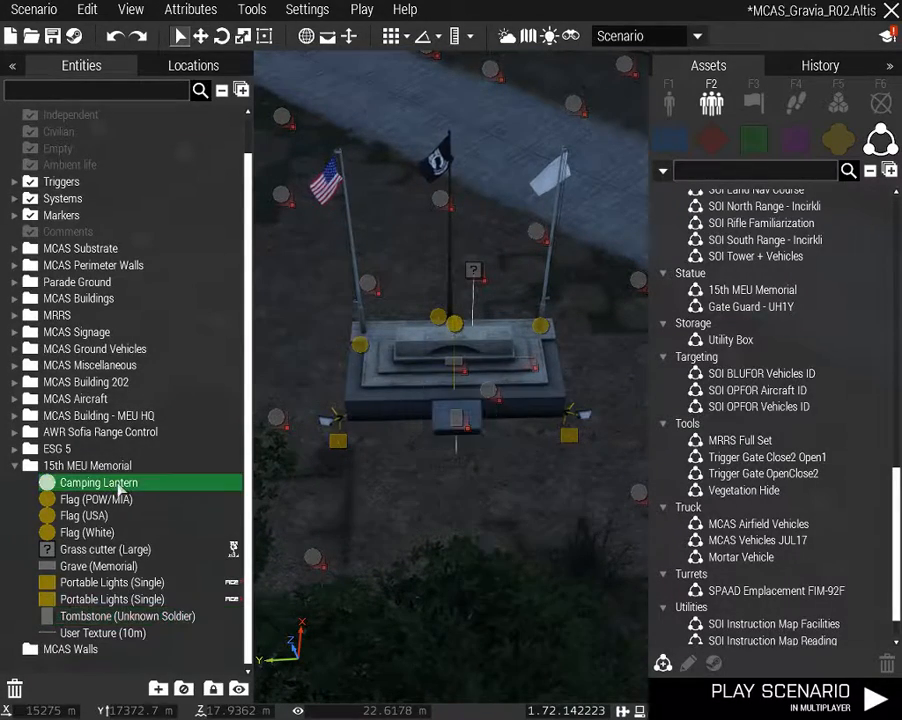
shift+click(126, 633)
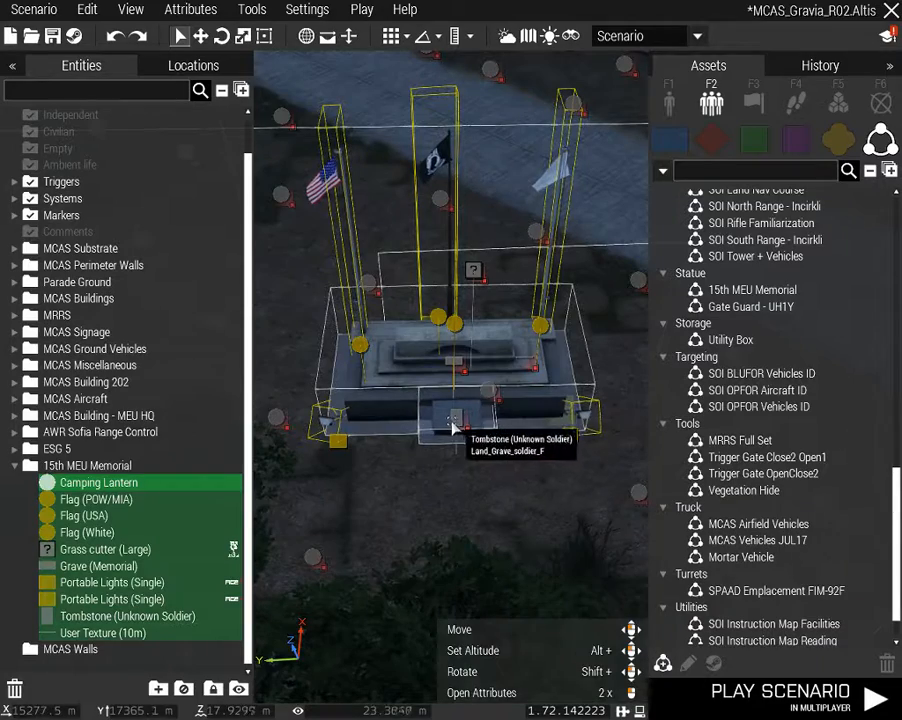
drag(454, 421, 459, 468)
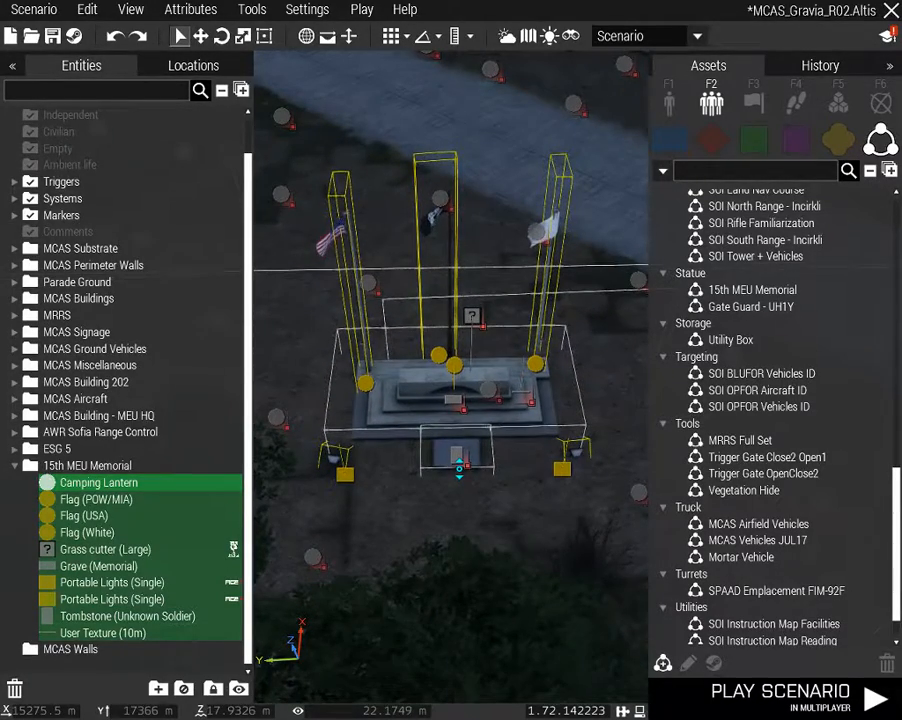
Fine-tune the altitude of the selected memorial objects up close so the bottom step sits at ground level
key(a)
right_drag(419, 467, 626, 437)
key(z)
key(w)
key(d)
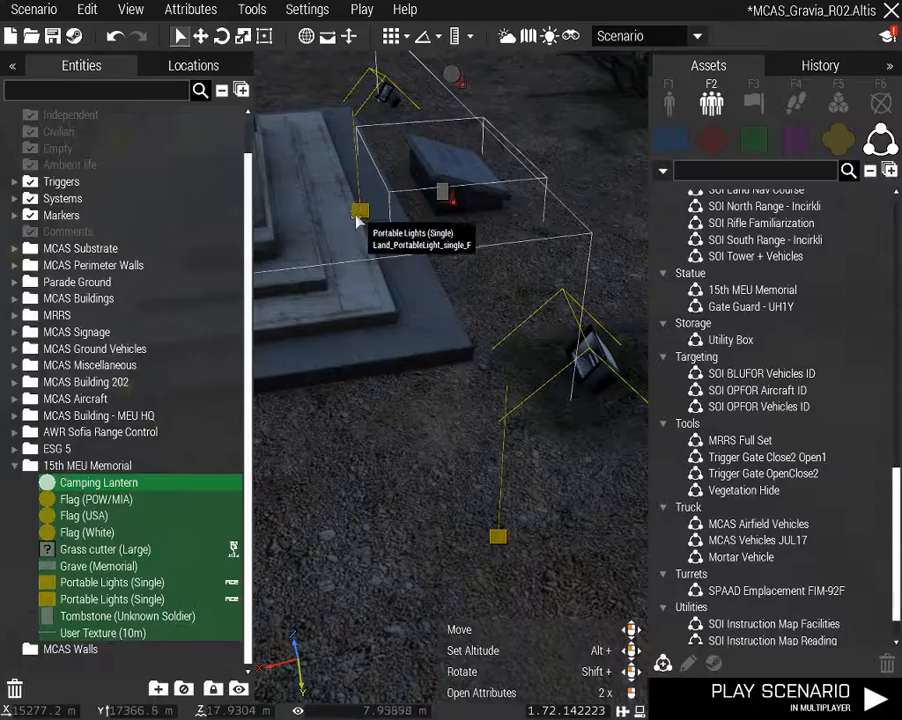
mouse_move(357, 219)
alt+mouse_down()
mouse_move(358, 199)
mouse_move(364, 225)
alt+mouse_up()
alt+drag(364, 290, 371, 331)
Try to delete the old memorial at the perimeter wall together with the Wall of Honor sign, and undo the deletion
right_drag(372, 338, 486, 454)
scroll(340, 394, down, 4)
scroll(361, 408, down, 3)
key(w)
key(a)
click(486, 454)
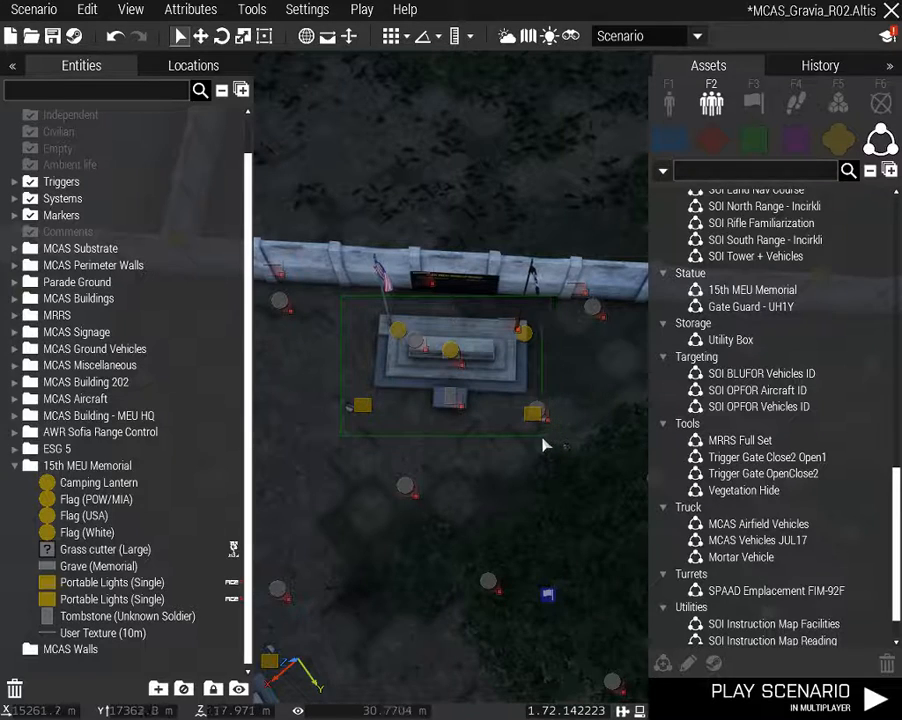
drag(549, 440, 544, 437)
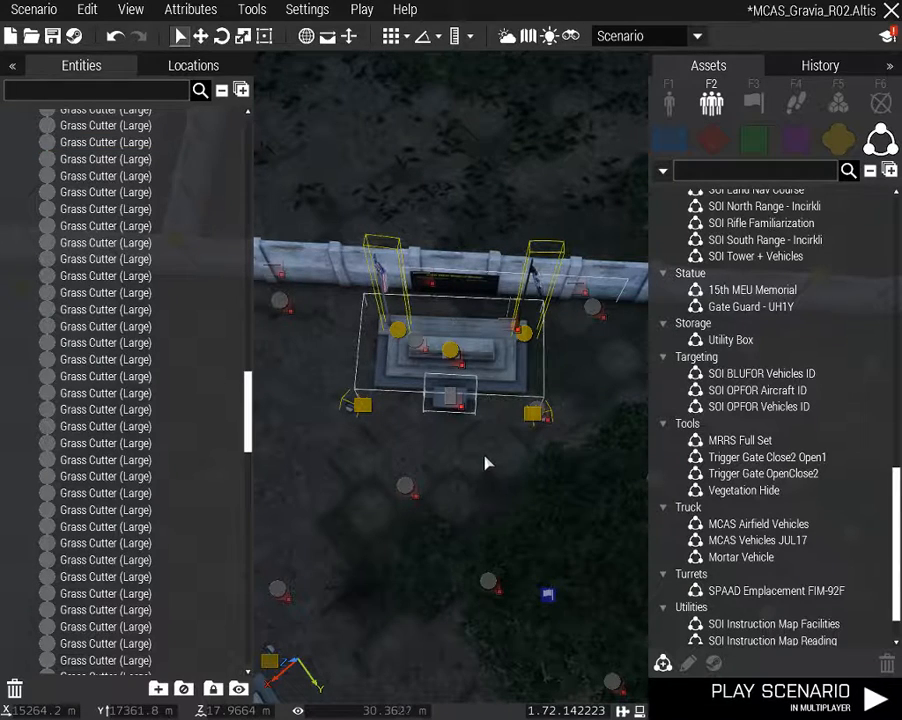
key(Delete)
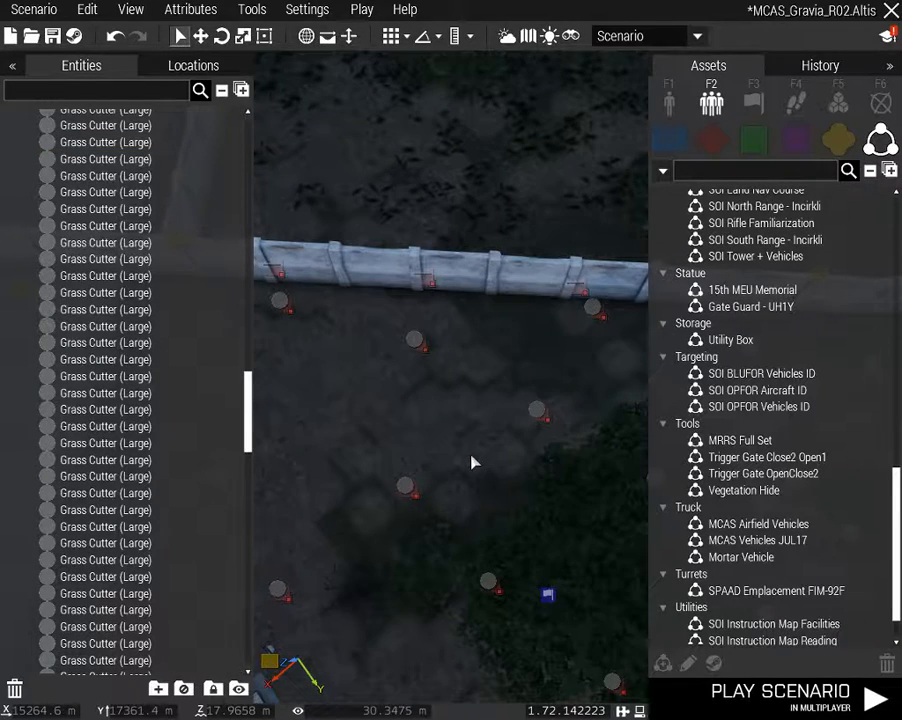
key(ctrl+z)
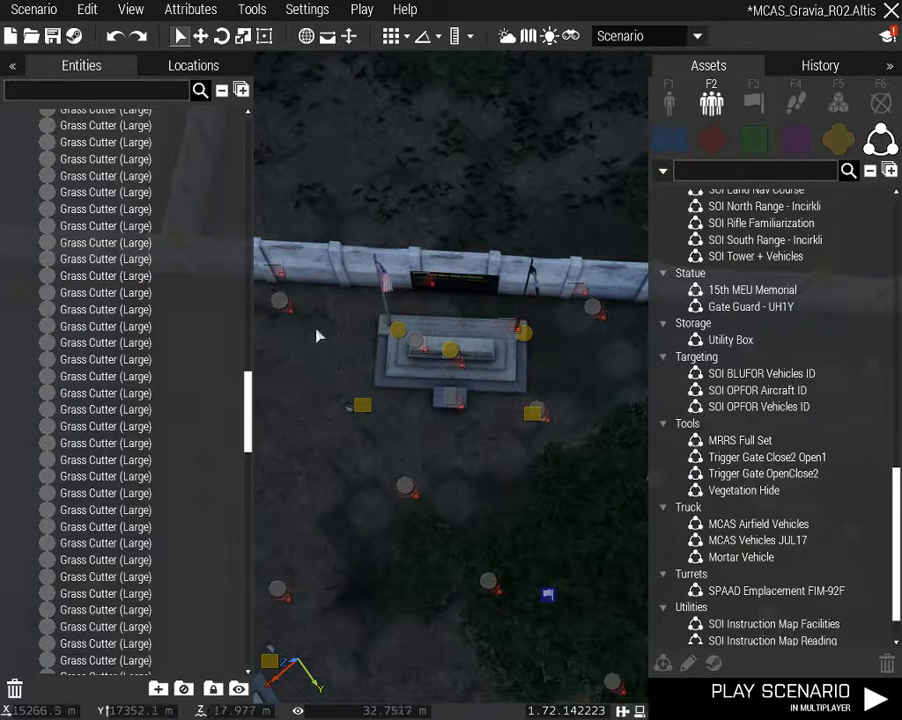
Delete the old memorial's base, flags, portable lights and tombstone, keeping the perimeter wall and the Wall of Honor sign
drag(553, 459, 553, 459)
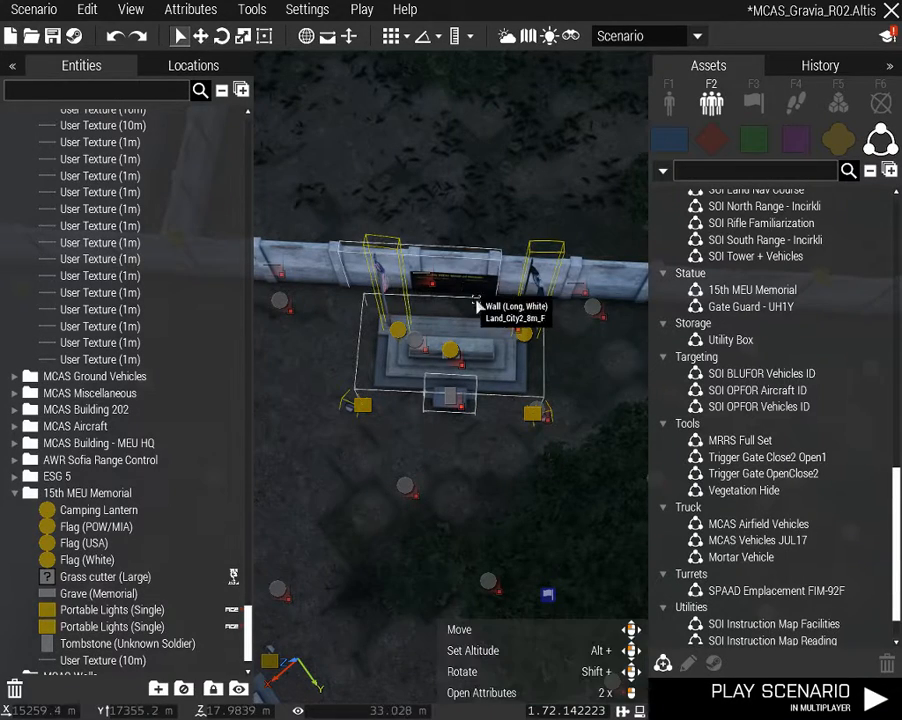
key(Delete)
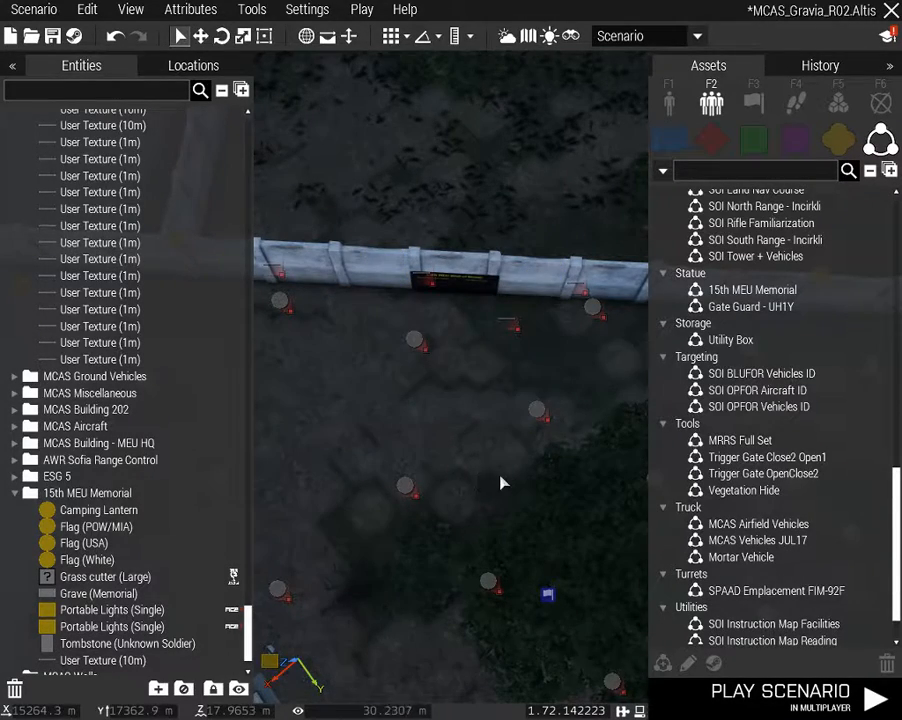
right_drag(500, 482, 582, 376)
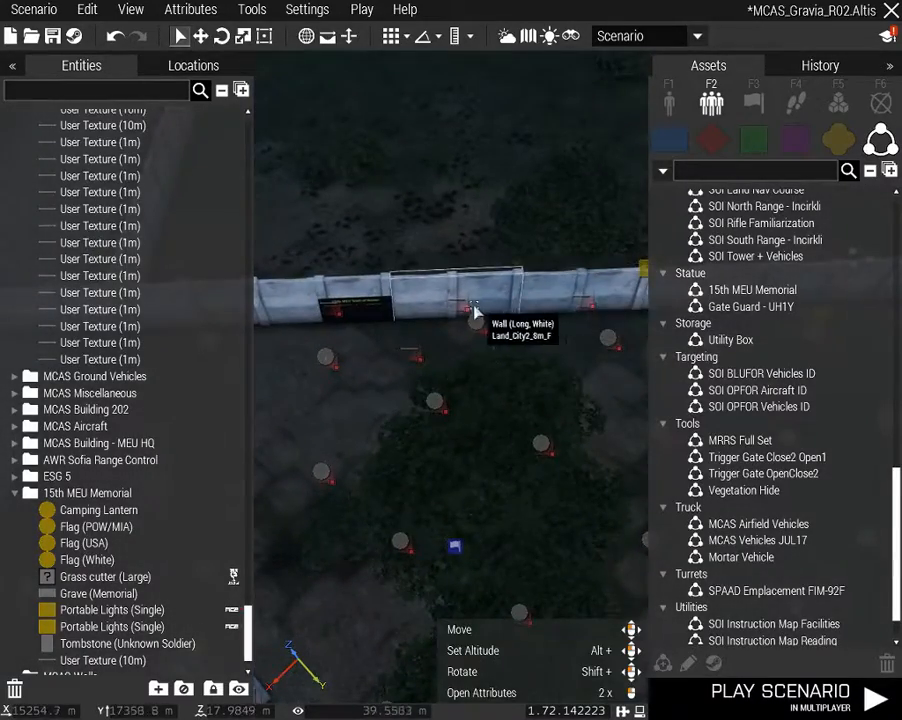
Select all objects of the new memorial from Camping Lantern to User Texture (10m) and rotate them to line up with the perimeter wall
right_drag(474, 309, 115, 378)
key(w)
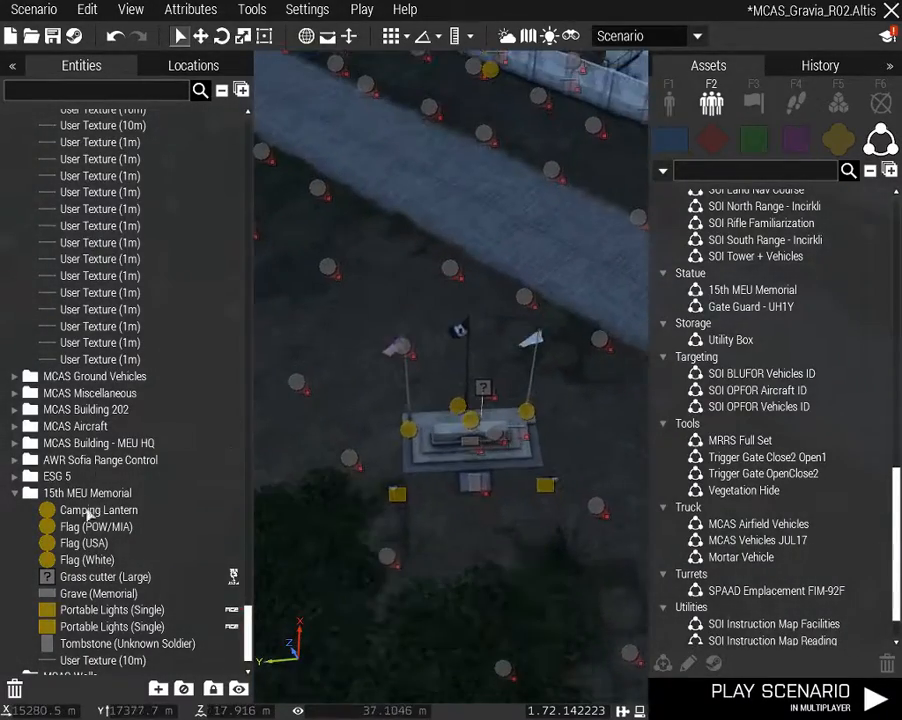
scroll(112, 517, down, 1)
shift+click(118, 633)
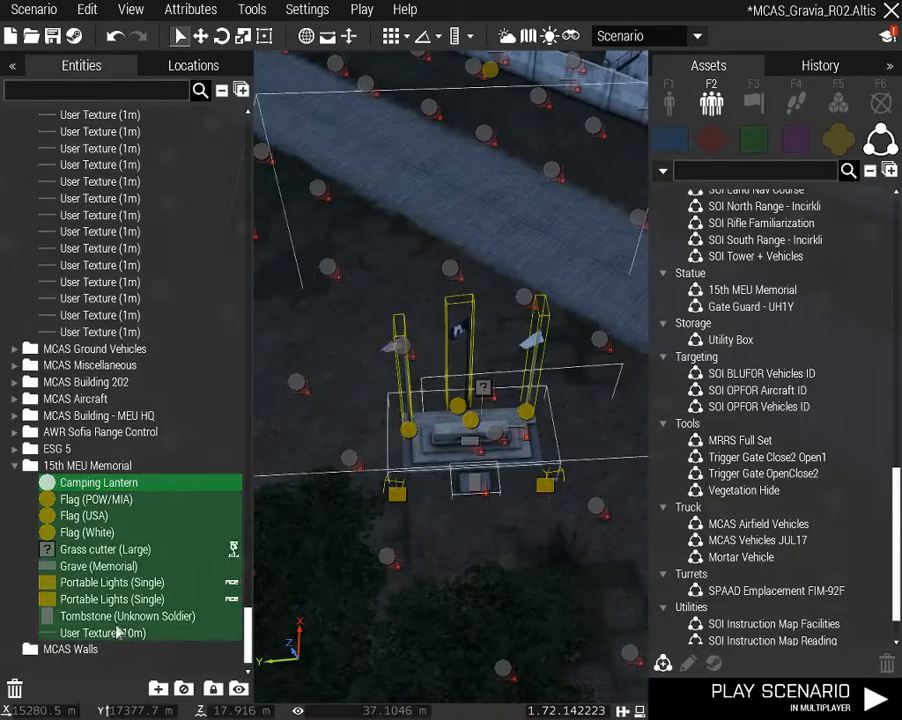
shift+drag(475, 489, 656, 227)
right_drag(428, 385, 793, 384)
key(w)
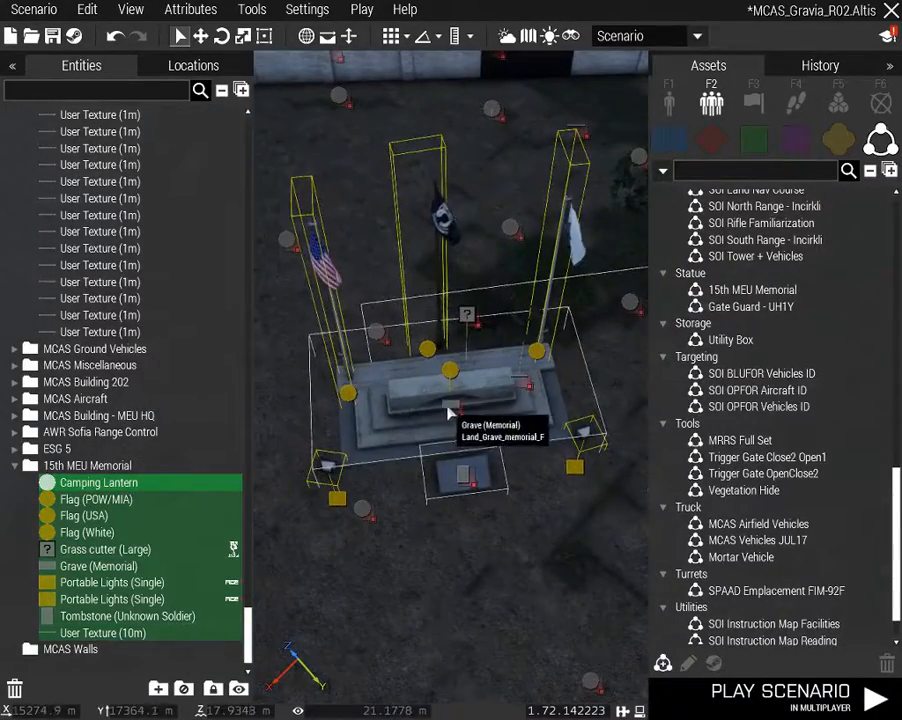
Move the new memorial to the old memorial's spot, centred in front of the 15th MEU Wall of Honor sign
shift+drag(449, 407, 424, 360)
key(d)
key(w)
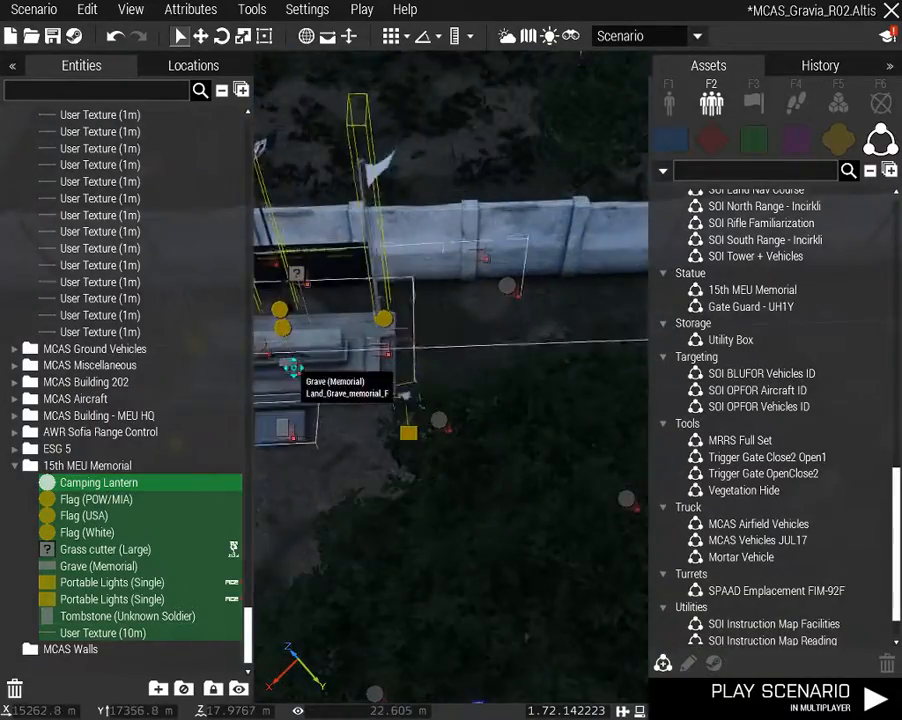
key(a)
click(421, 357)
key(z)
key(w)
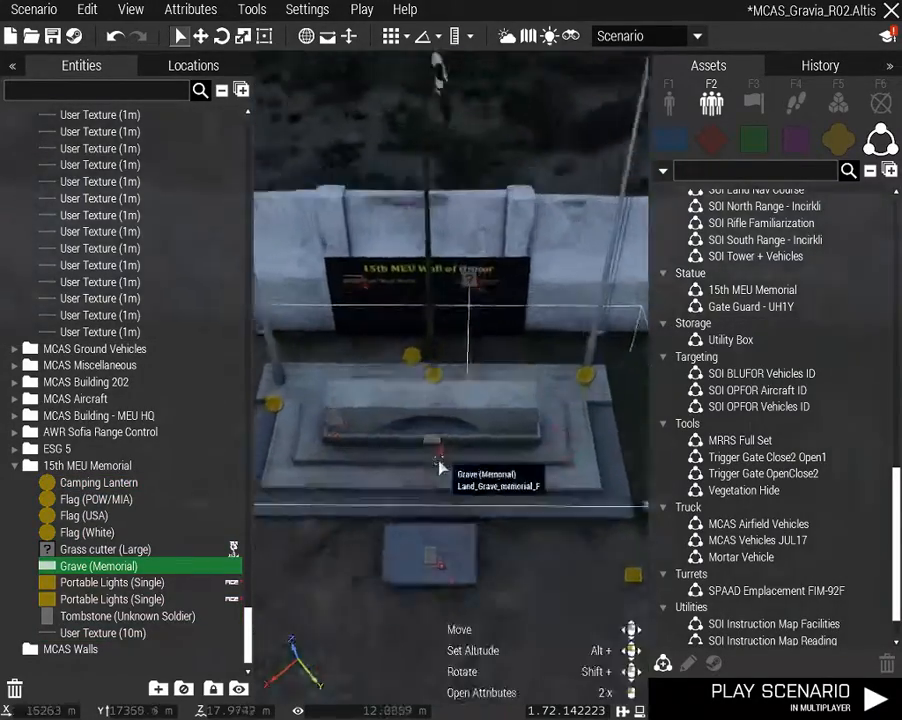
Examine the repositioned memorial from the side and check the placement of its two portable lights
key(s)
right_drag(438, 470, 570, 432)
key(a)
key(z)
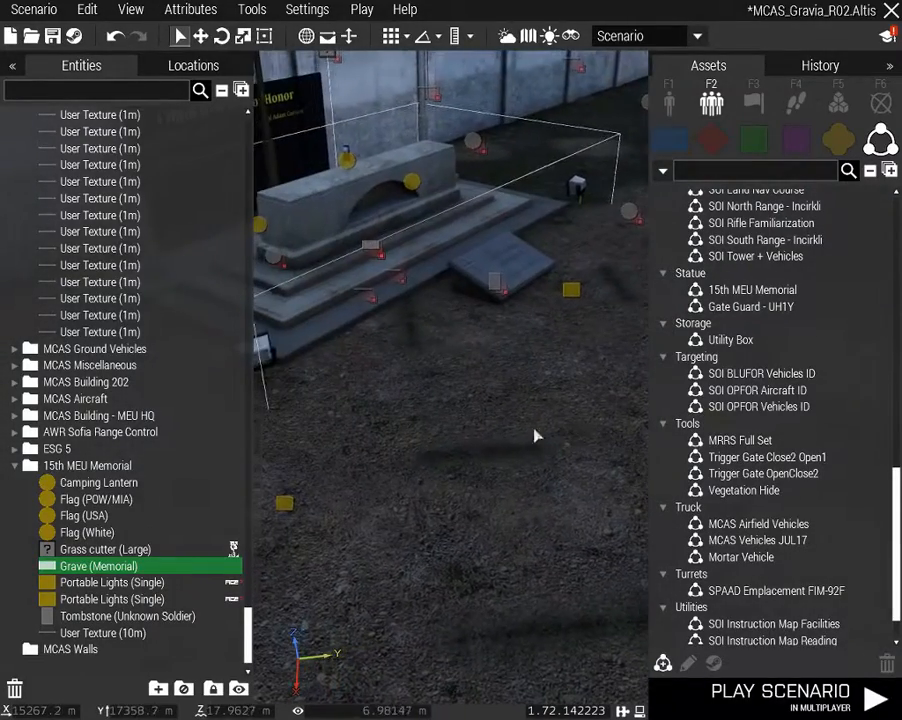
right_drag(491, 425, 505, 474)
key(q)
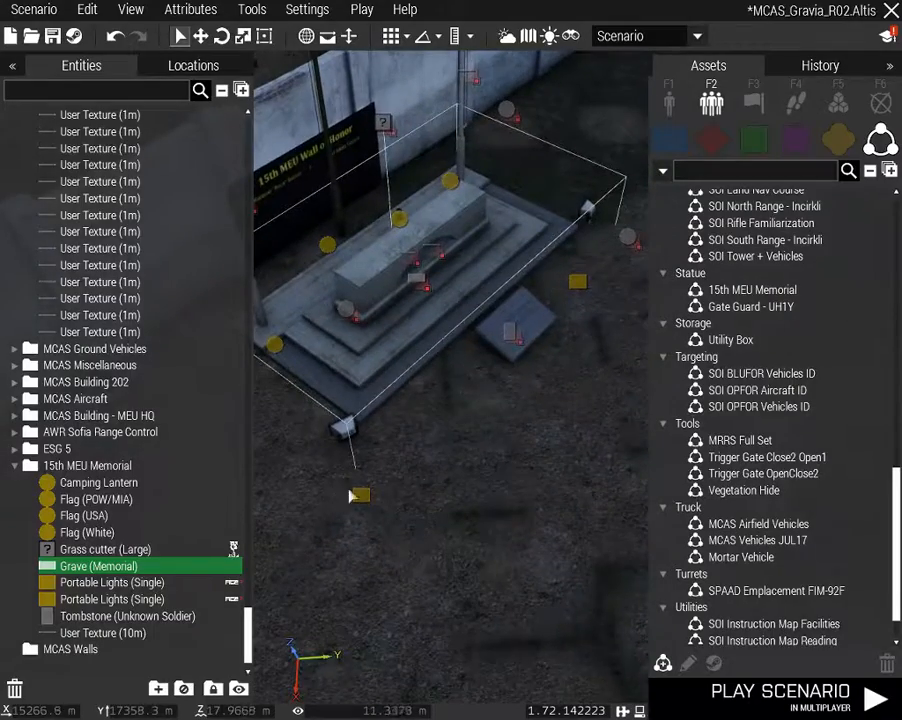
click(363, 494)
right_drag(404, 448, 486, 424)
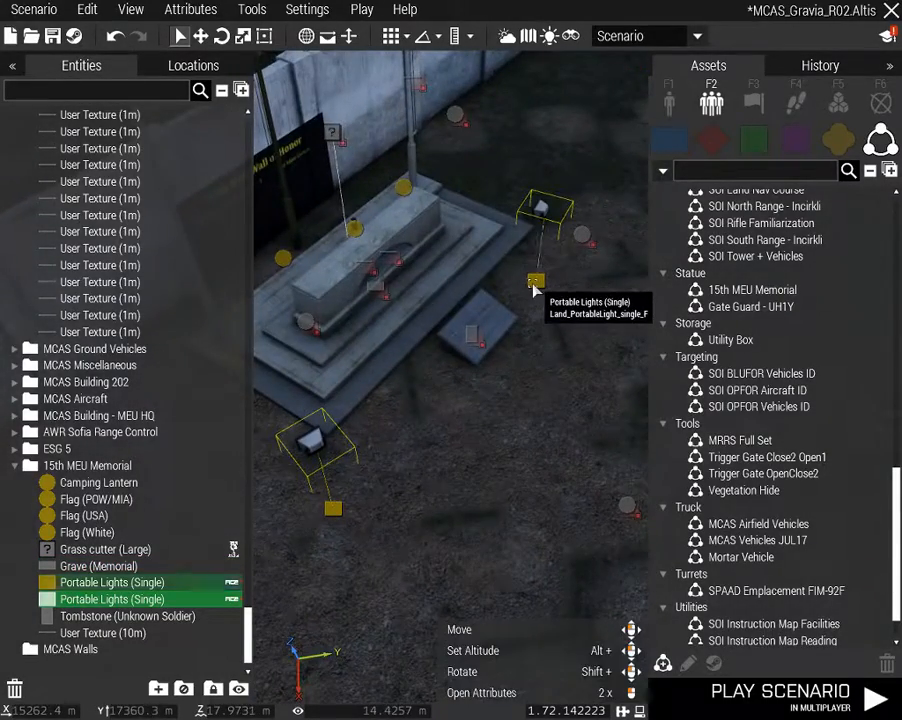
Toggle the widget coordinate space and turn the portable light on the USA flag side with the Rotation Widget
click(335, 509)
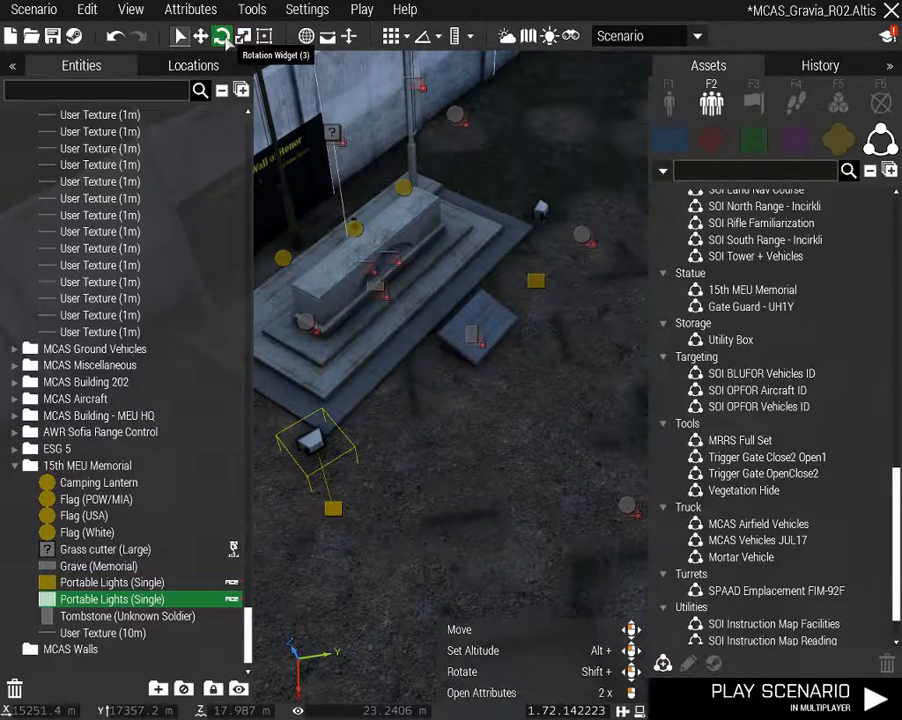
right_drag(440, 530, 268, 525)
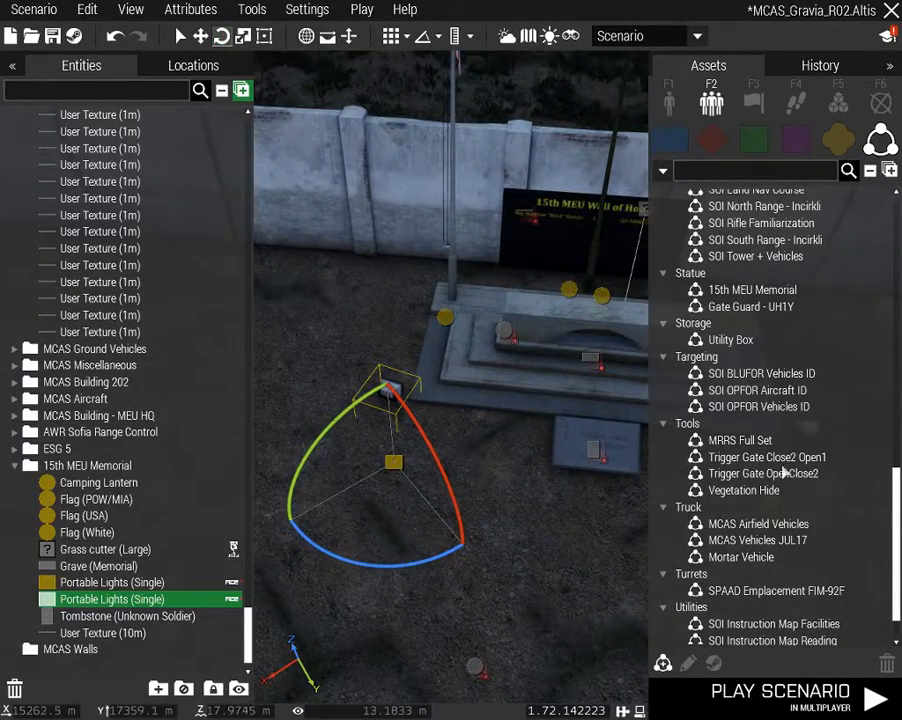
right_drag(509, 501, 481, 511)
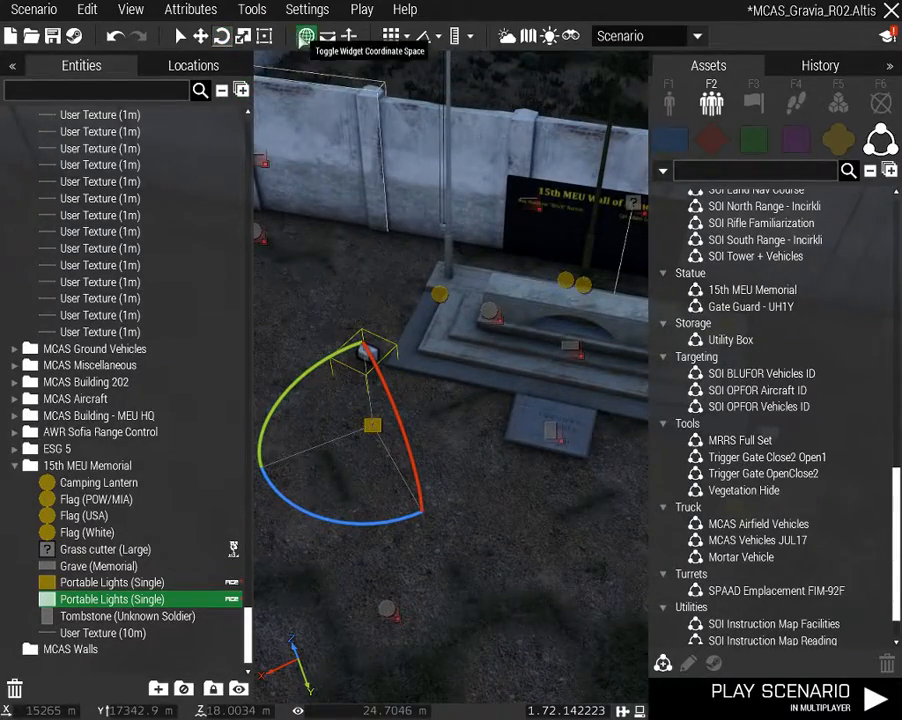
right_drag(372, 425, 284, 427)
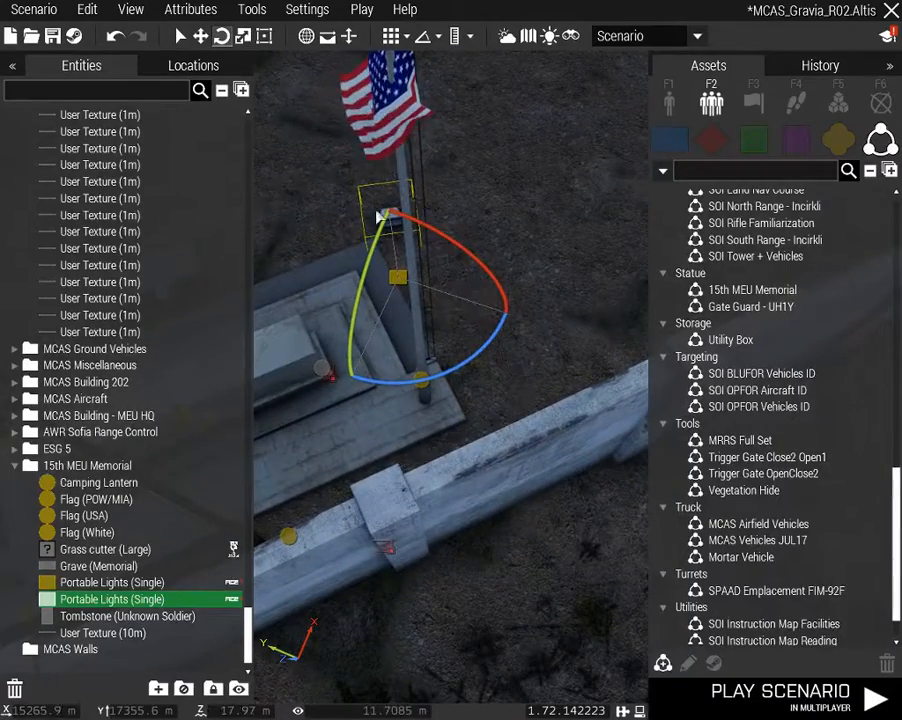
right_drag(382, 248, 500, 380)
click(306, 37)
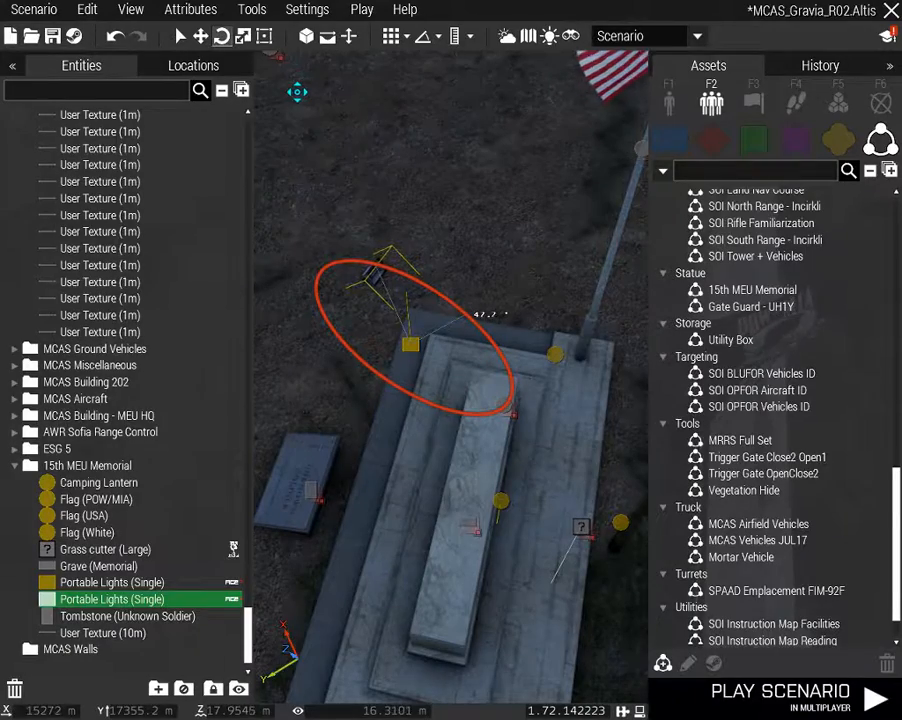
right_drag(345, 220, 842, 168)
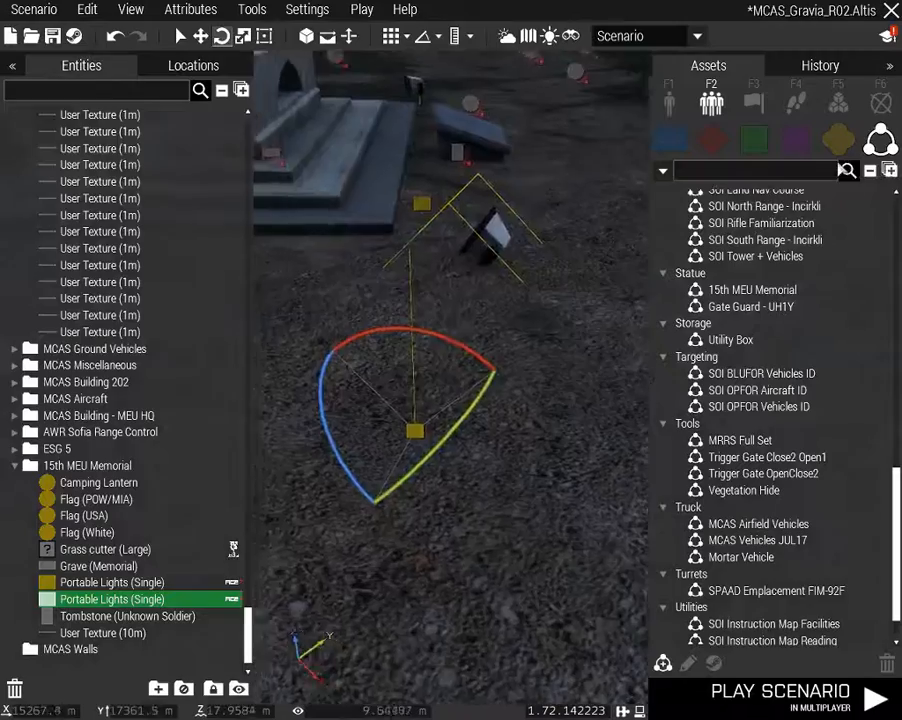
key(z)
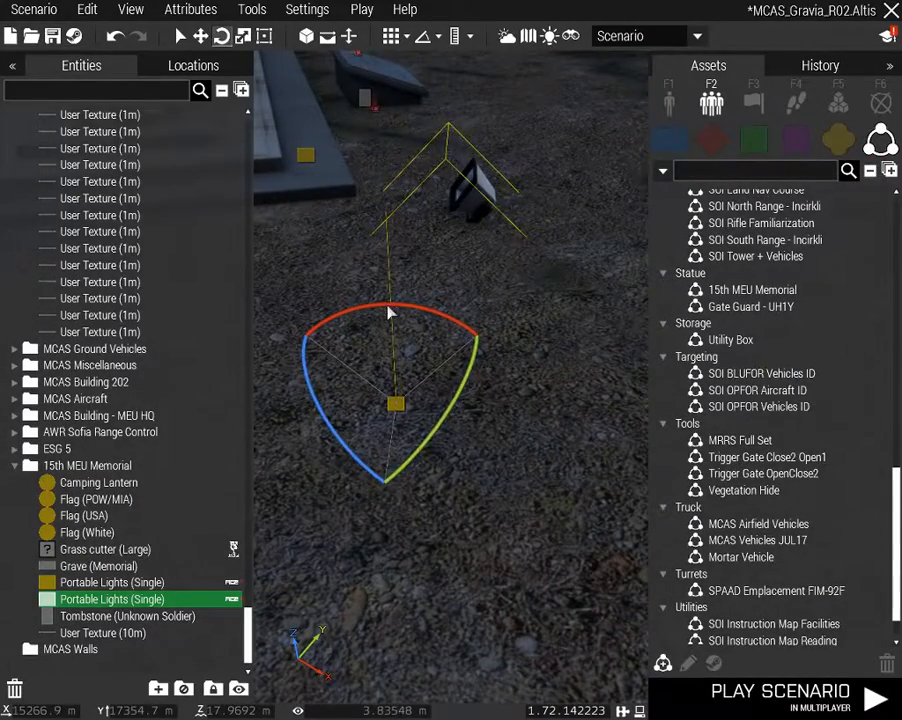
drag(390, 313, 408, 244)
Rotate the other portable light, on the white flag's side of the memorial, by about 49 degrees
right_drag(467, 265, 465, 294)
key(w)
key(w)
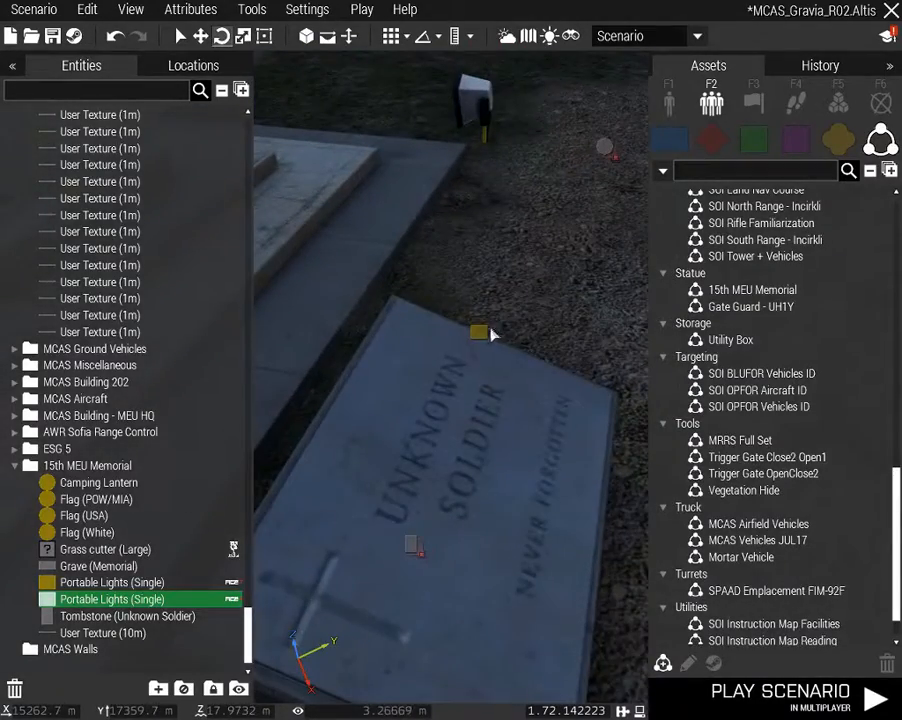
click(481, 335)
click(481, 335)
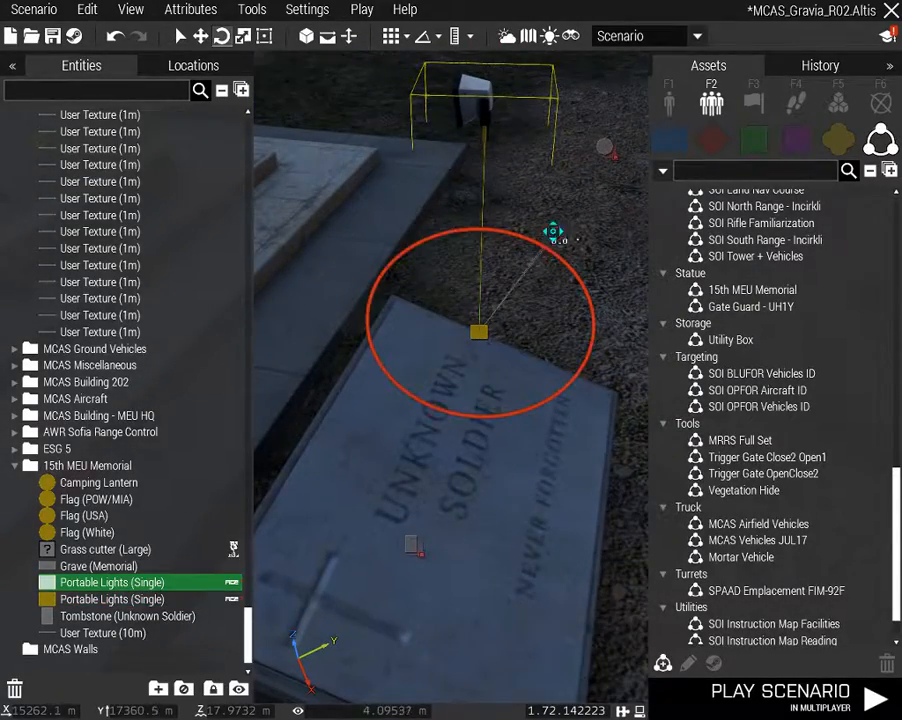
drag(553, 231, 778, 300)
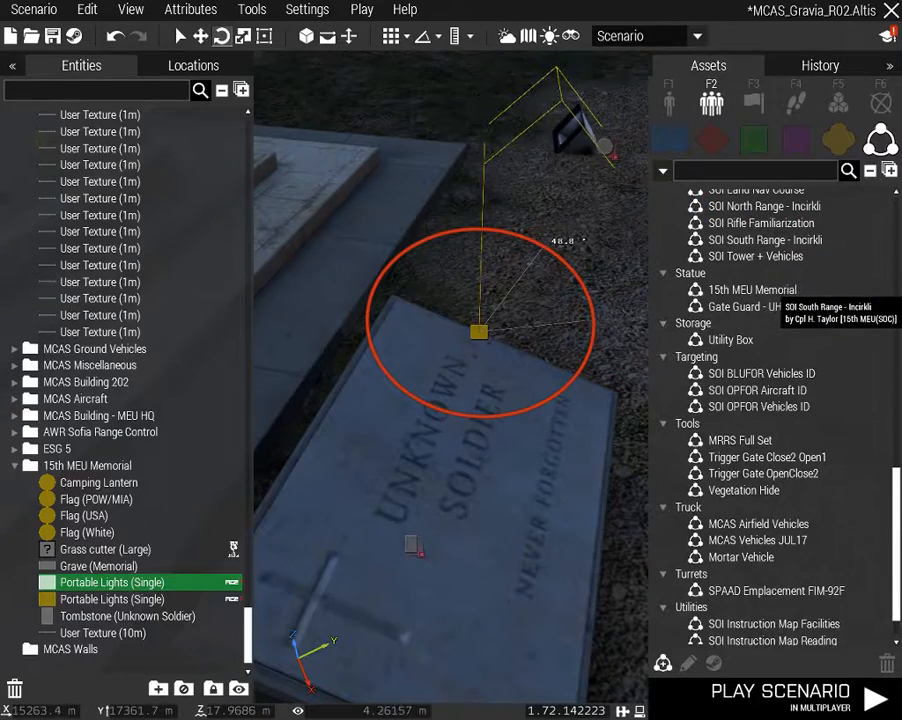
drag(890, 290, 868, 292)
Turn off Enable Damage in the attributes of the memorial's Flag (White)
right_drag(450, 330, 393, 376)
key(s)
key(q)
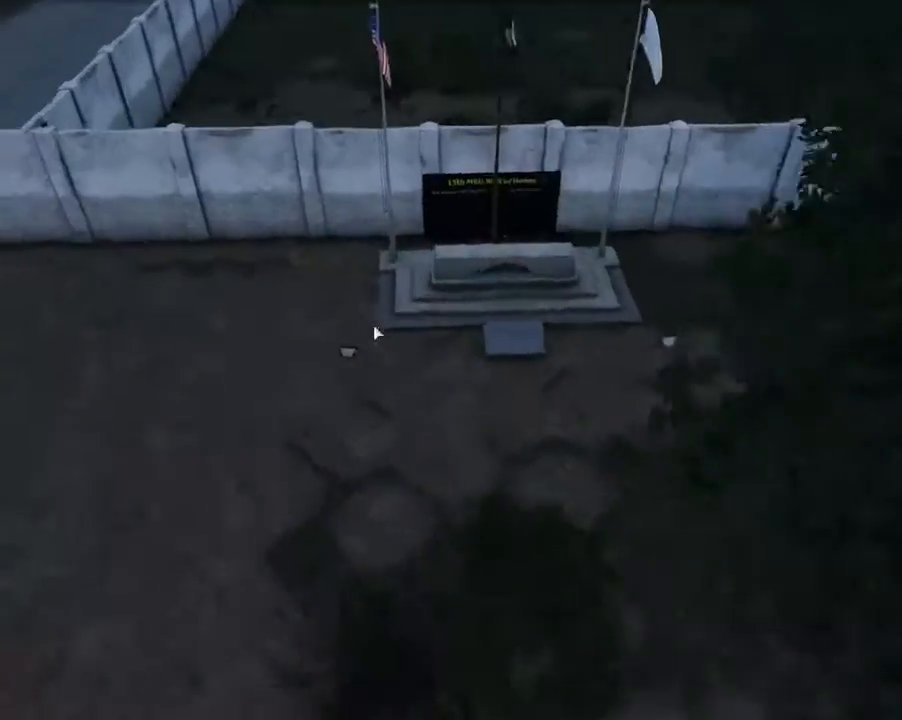
right_drag(374, 327, 401, 339)
key(w)
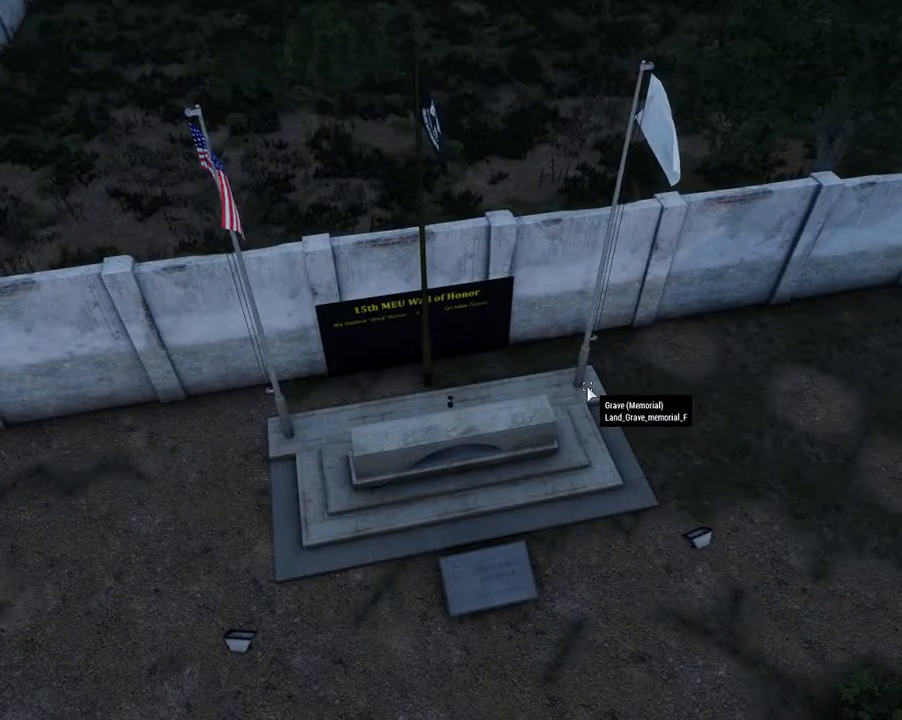
key(BackSpace)
double_click(573, 379)
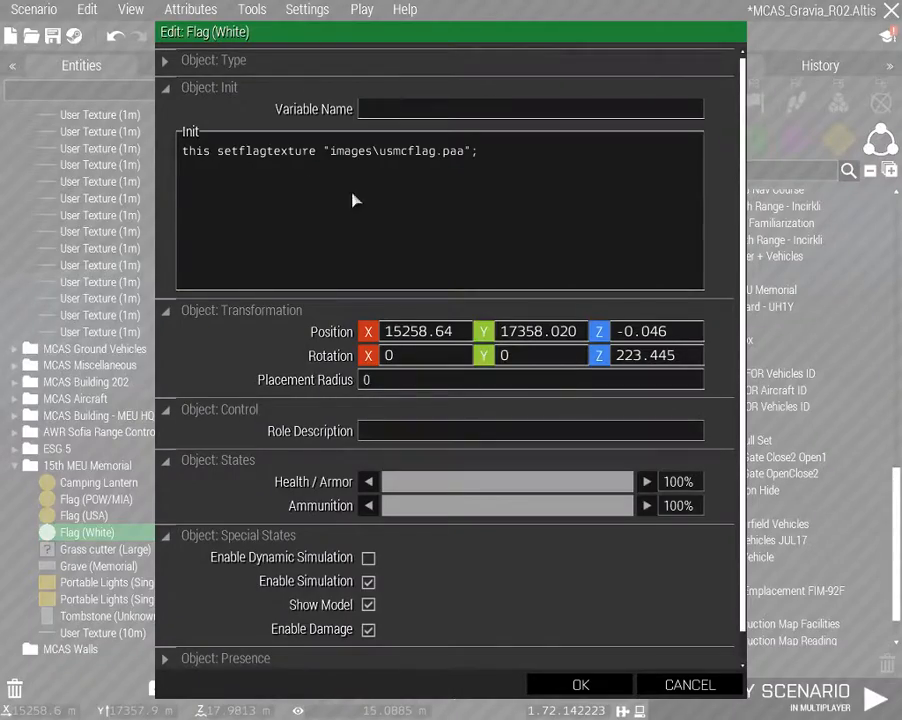
scroll(379, 352, down, 1)
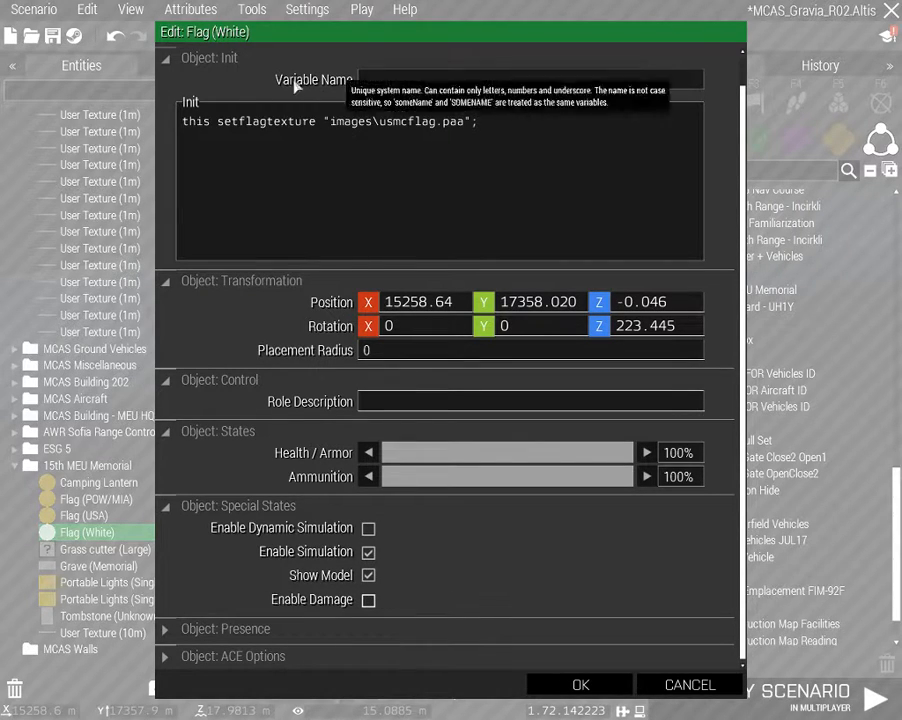
click(593, 678)
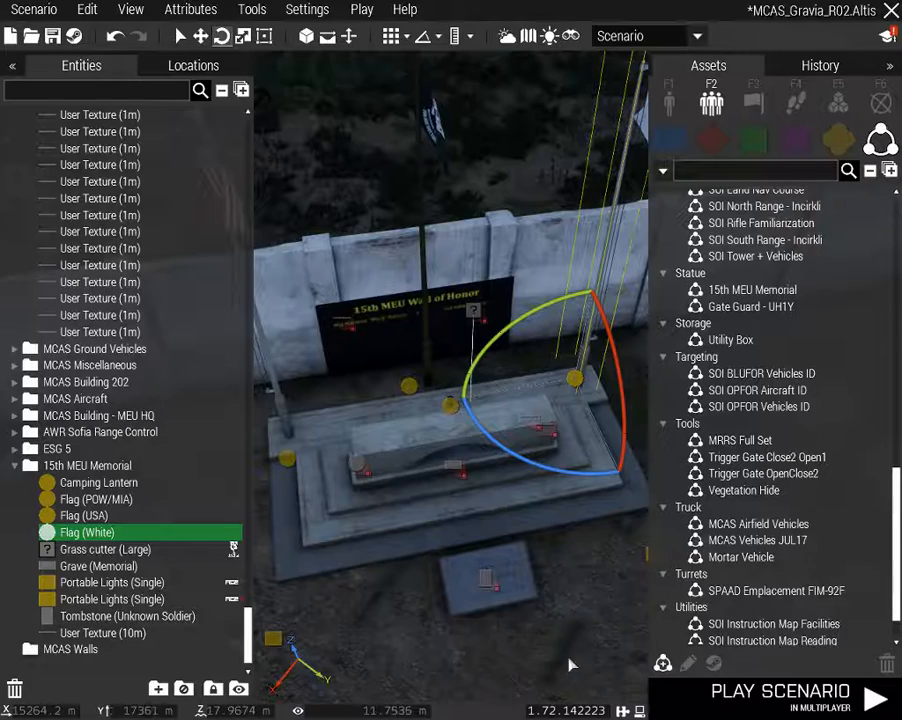
Check the attributes of the memorial's Flag (USA) and Flag (POW/MIA)
key(a)
key(z)
double_click(335, 390)
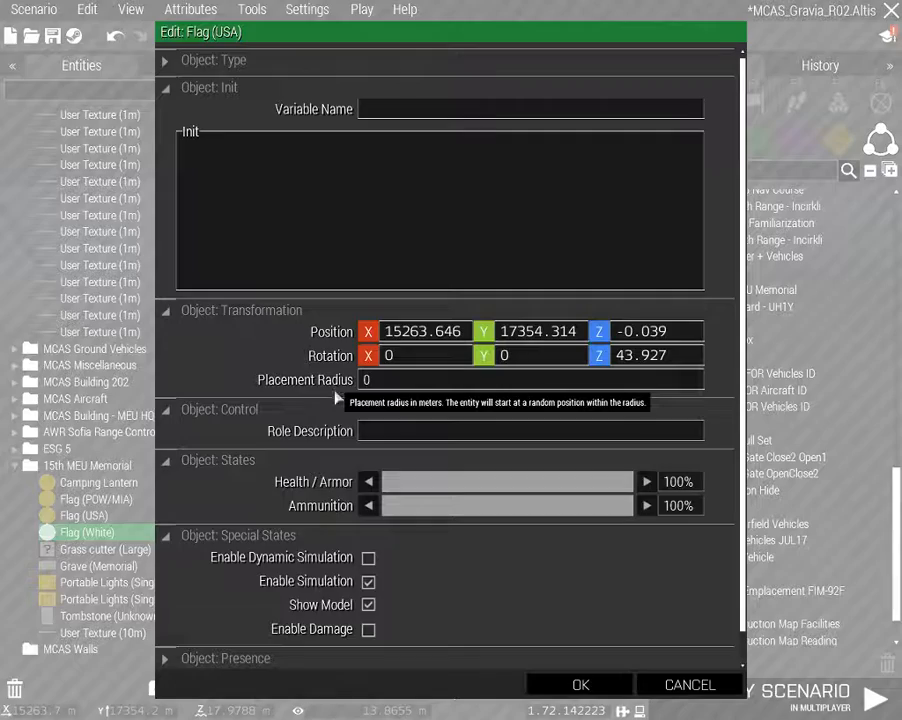
scroll(432, 524, down, 1)
click(590, 690)
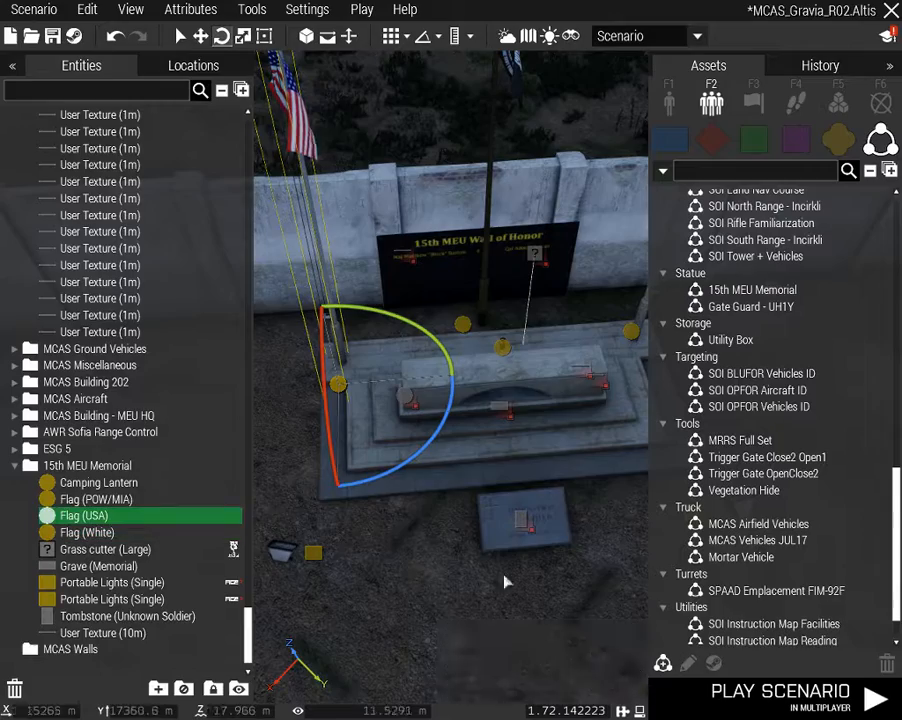
double_click(460, 320)
click(537, 690)
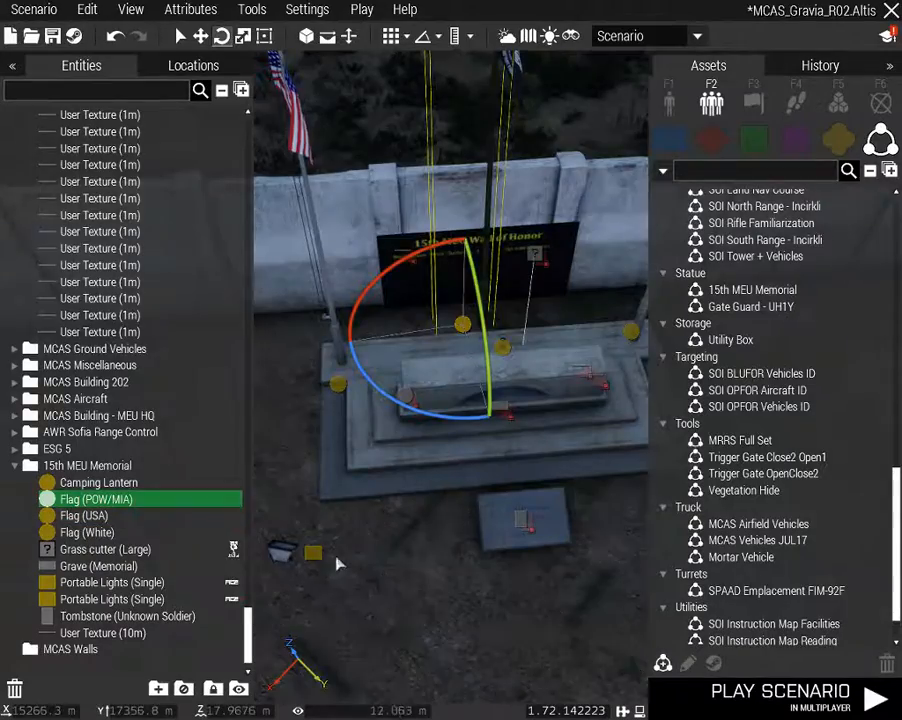
Hide the editor interface and examine the whole memorial from the front against the Wall of Honor sign
right_drag(336, 562, 348, 501)
key(s)
key(BackSpace)
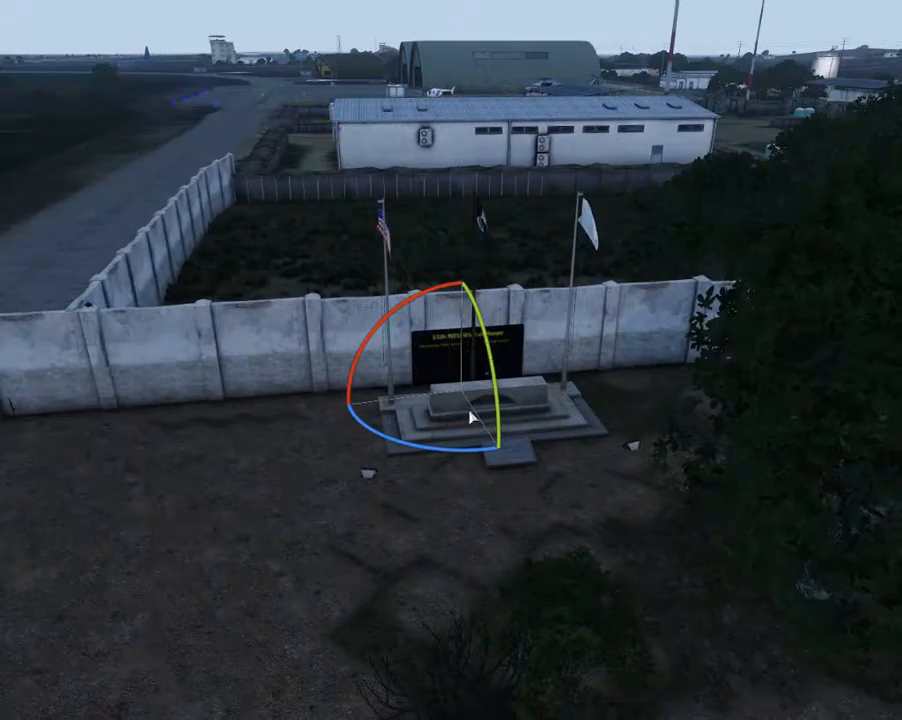
click(384, 524)
key(d)
right_drag(457, 562, 435, 547)
key(w)
key(a)
key(z)
key(w)
key(w)
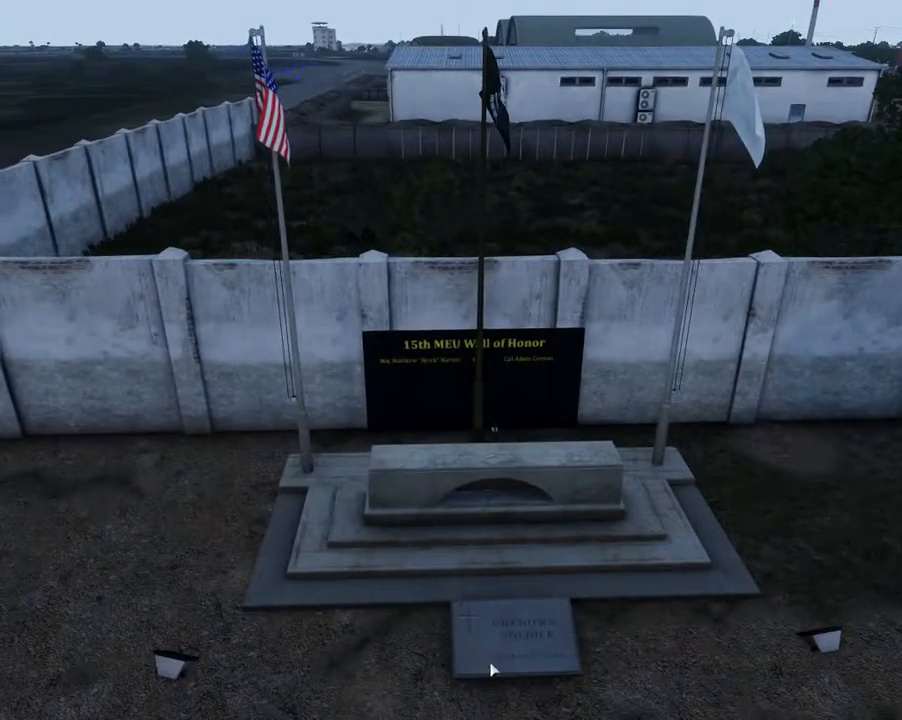
Lower the Camping Lantern behind the memorial's stone block, towards the base
right_drag(481, 606, 192, 608)
key(d)
key(w)
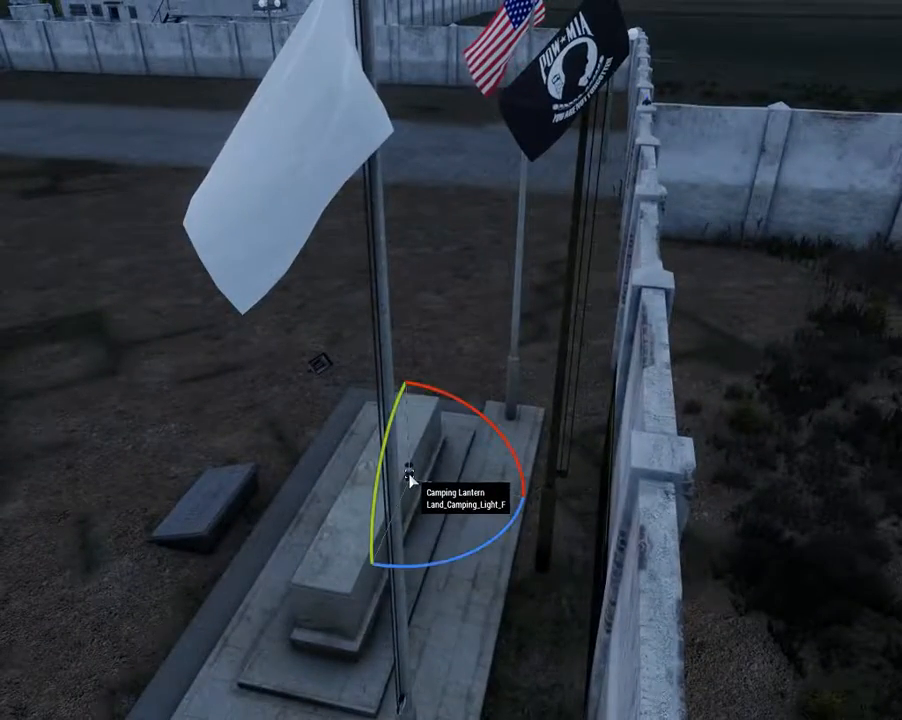
drag(409, 480, 421, 545)
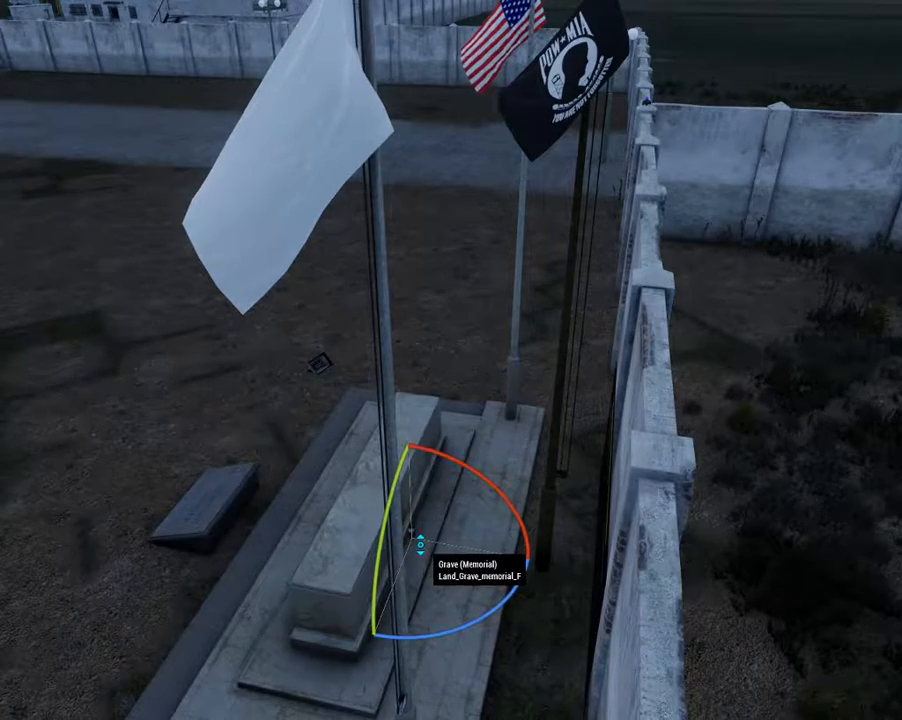
key(a)
right_drag(411, 555, 578, 567)
key(s)
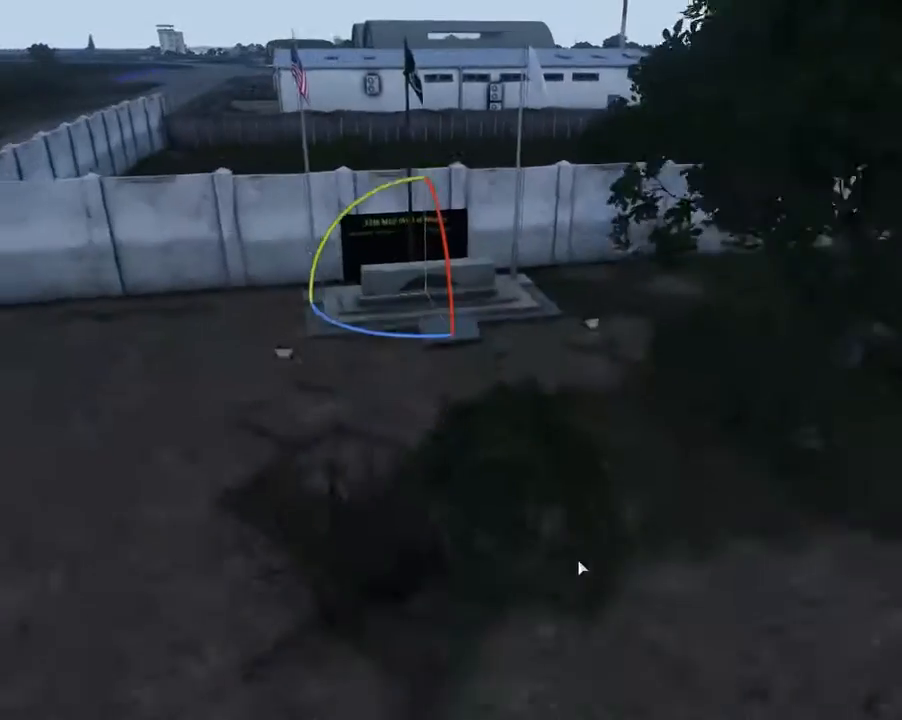
Clear the selection, bring back the editor interface and save the scenario
click(320, 485)
key(w)
right_drag(320, 485, 366, 501)
key(s)
key(BackSpace)
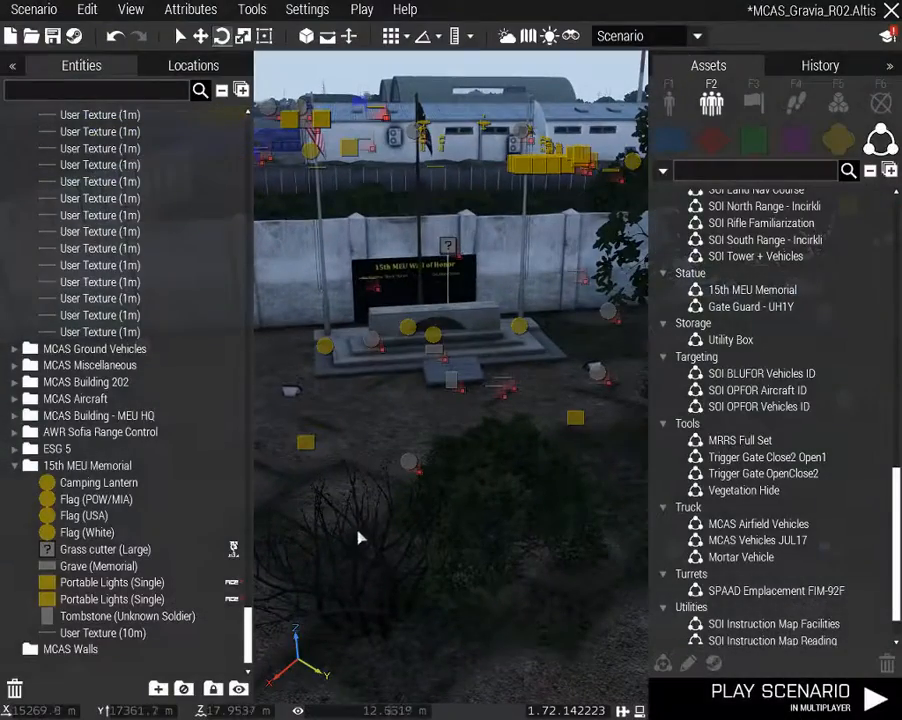
key(BackSpace)
key(BackSpace)
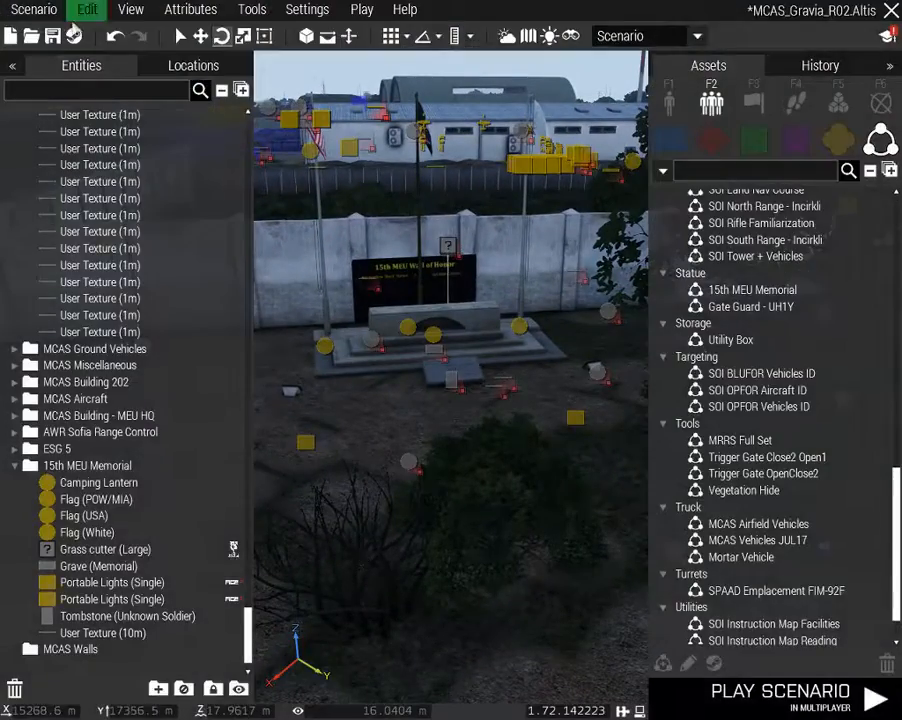
click(52, 38)
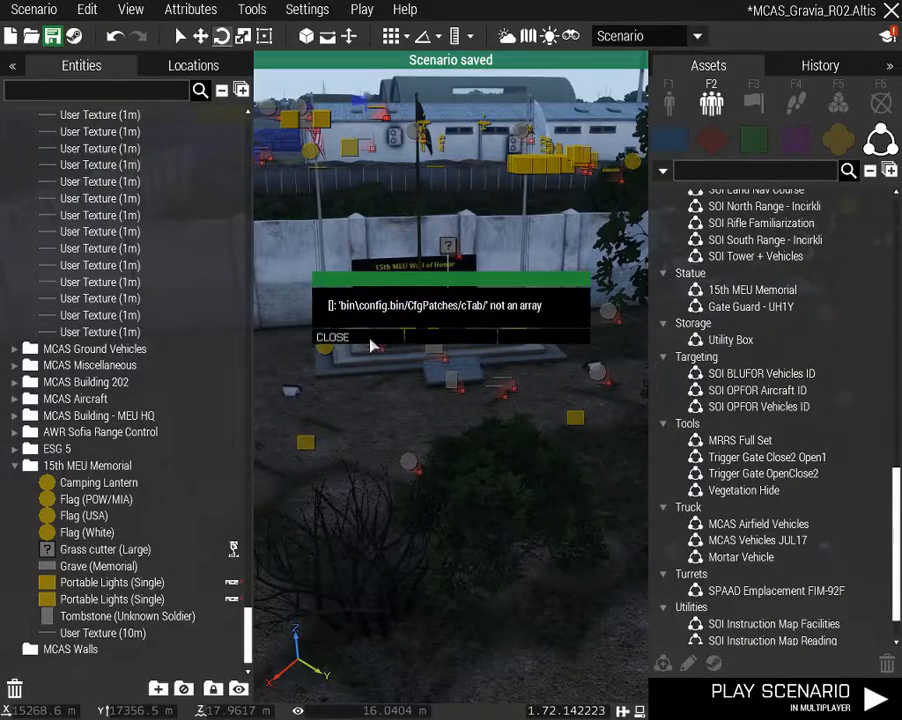
Look over the base's furnished buildings from above and review the Office group of custom barracks compositions
right_drag(397, 558, 650, 572)
key(q)
right_drag(477, 568, 743, 605)
key(w)
key(w)
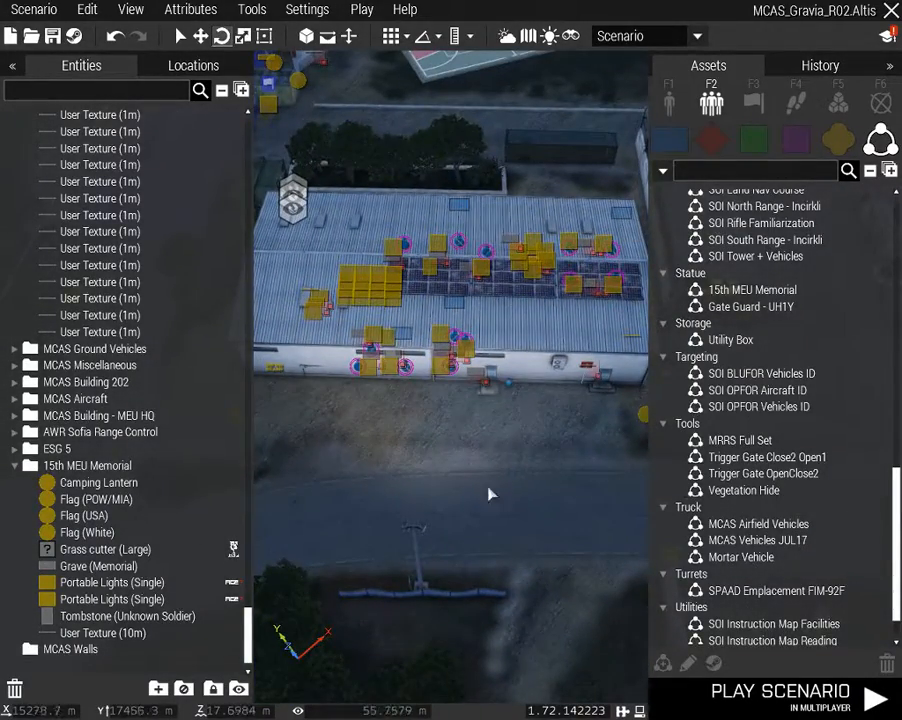
right_drag(490, 494, 449, 491)
key(w)
key(a)
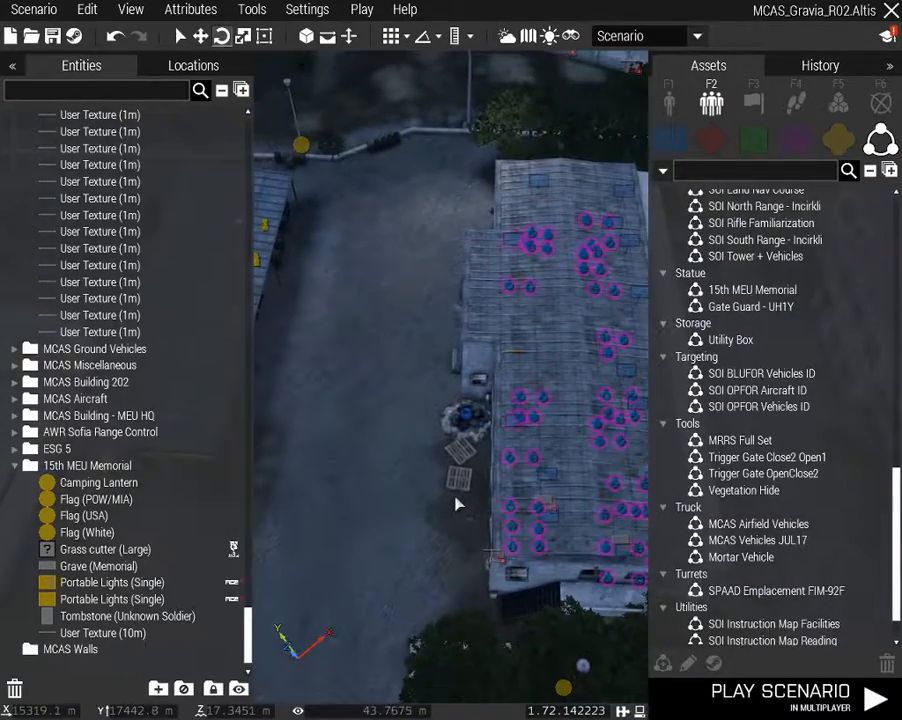
scroll(766, 456, up, 10)
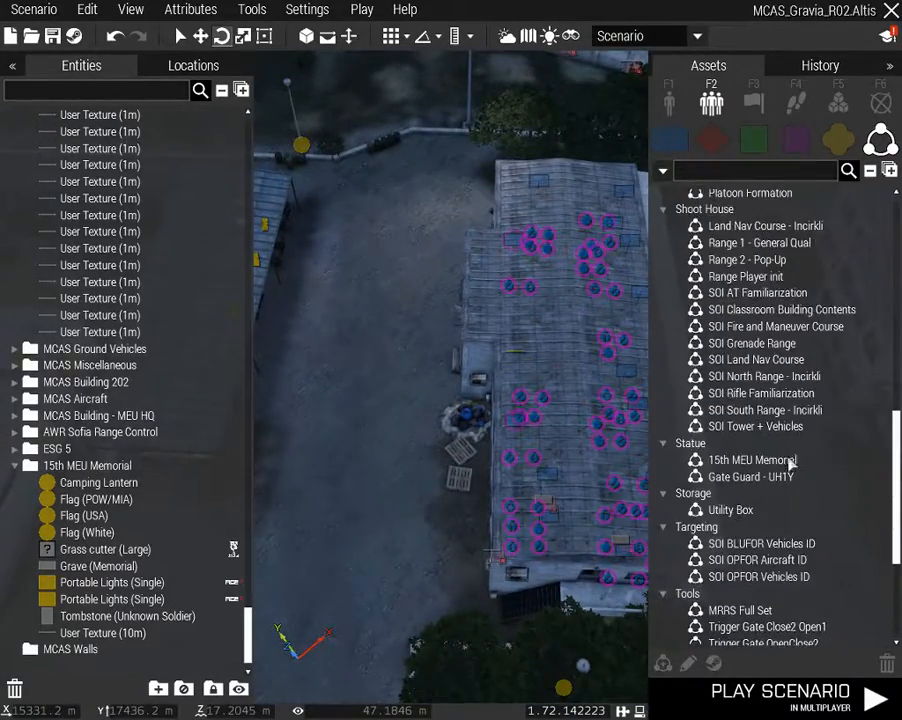
scroll(800, 462, up, 2)
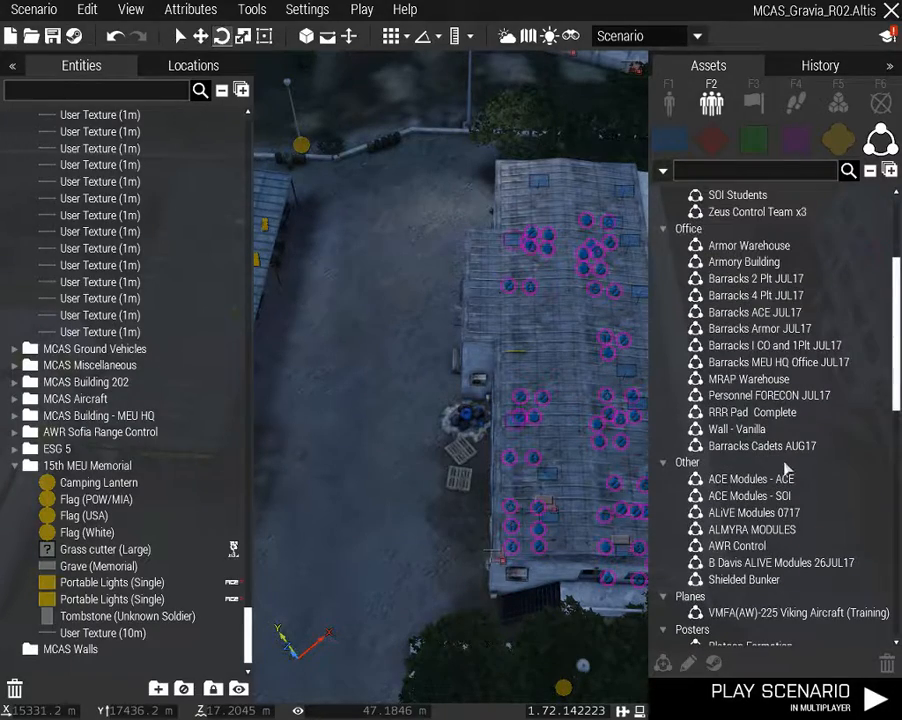
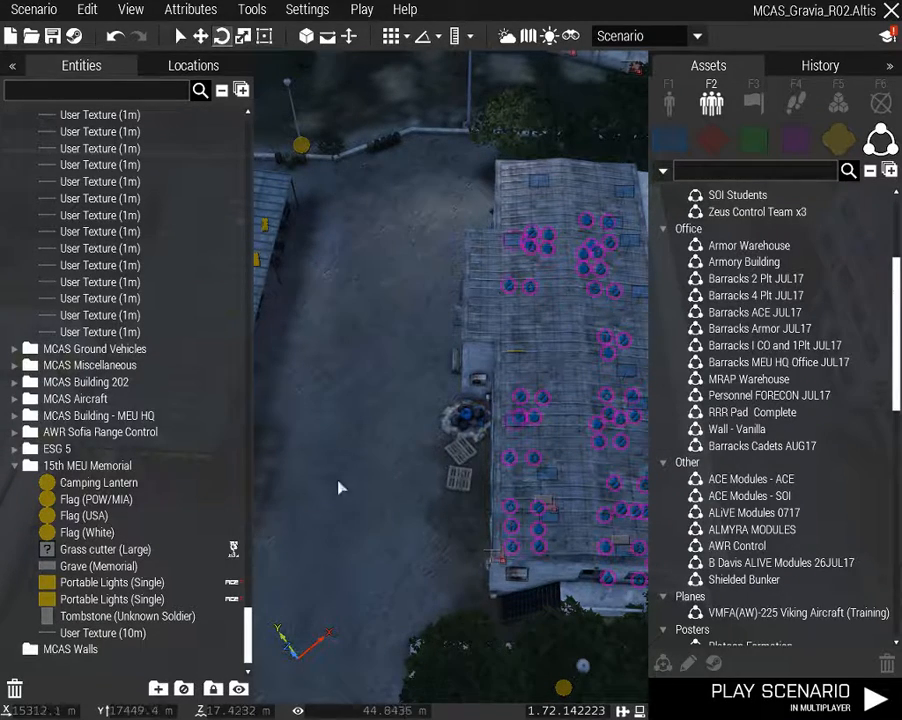
Return to the start of the entity list and collapse the MCAS Substrate layer
right_drag(338, 484, 795, 498)
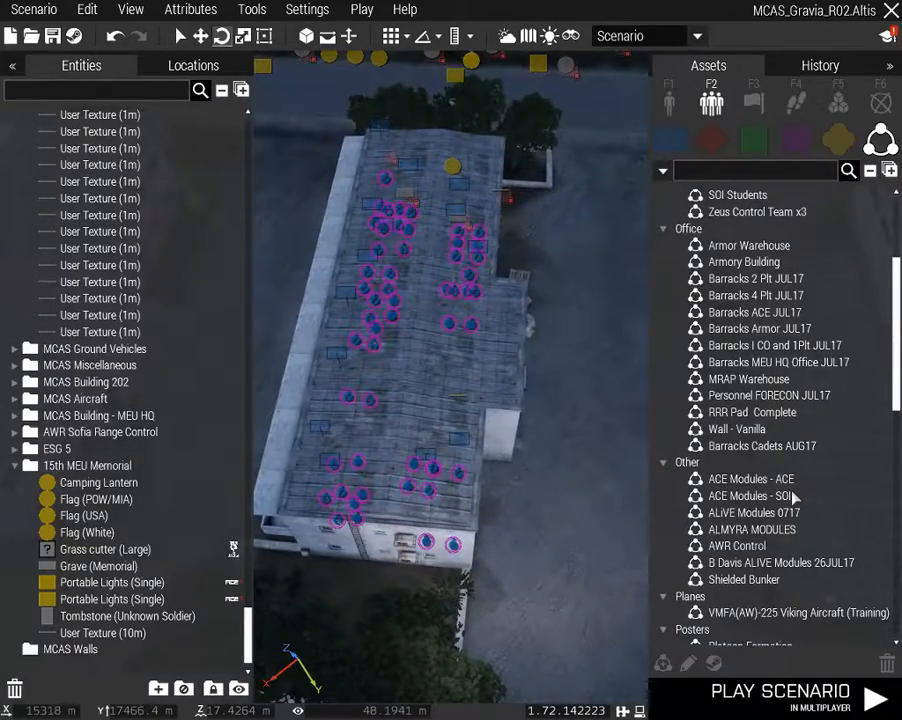
scroll(228, 537, up, 8)
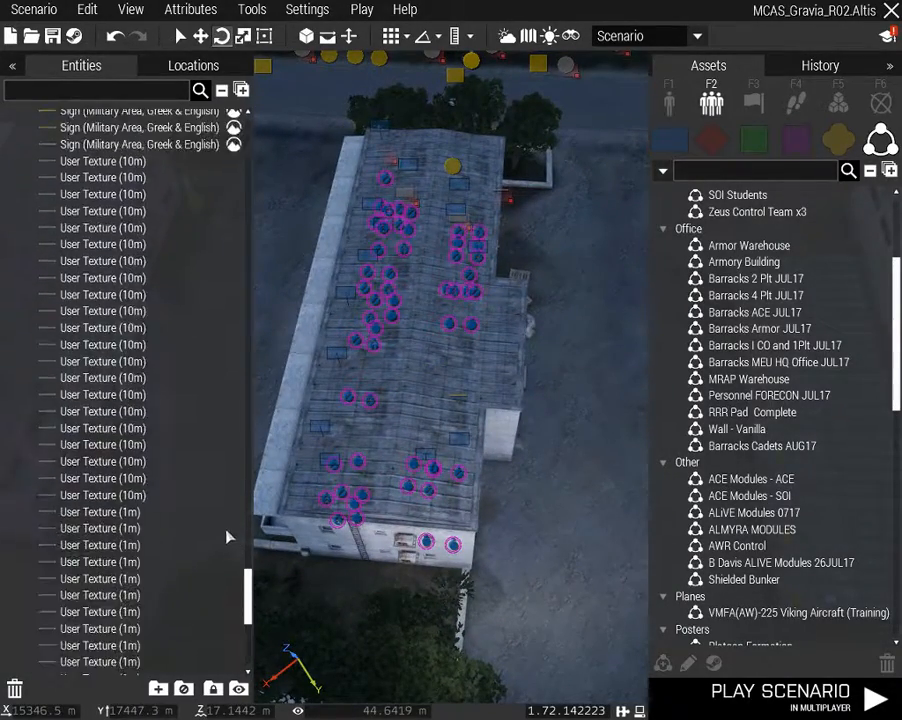
scroll(228, 539, up, 15)
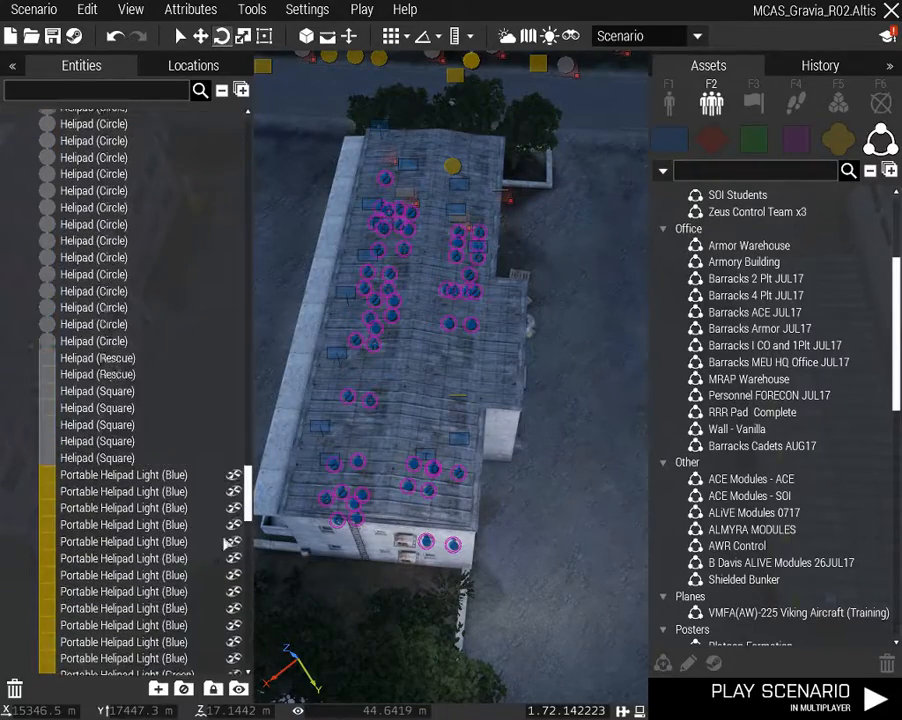
scroll(227, 542, up, 15)
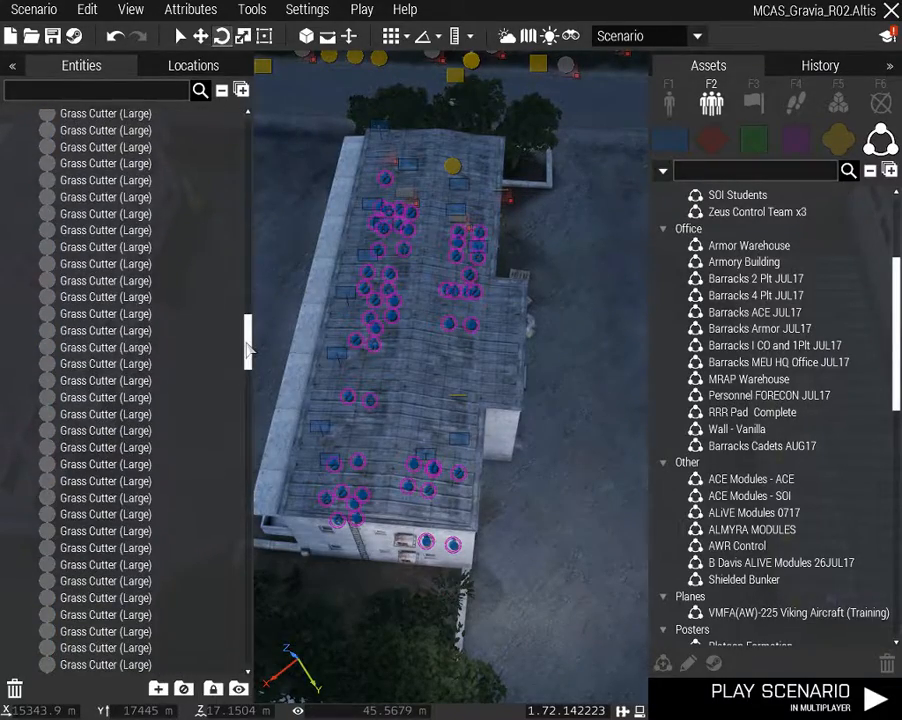
drag(248, 348, 253, 130)
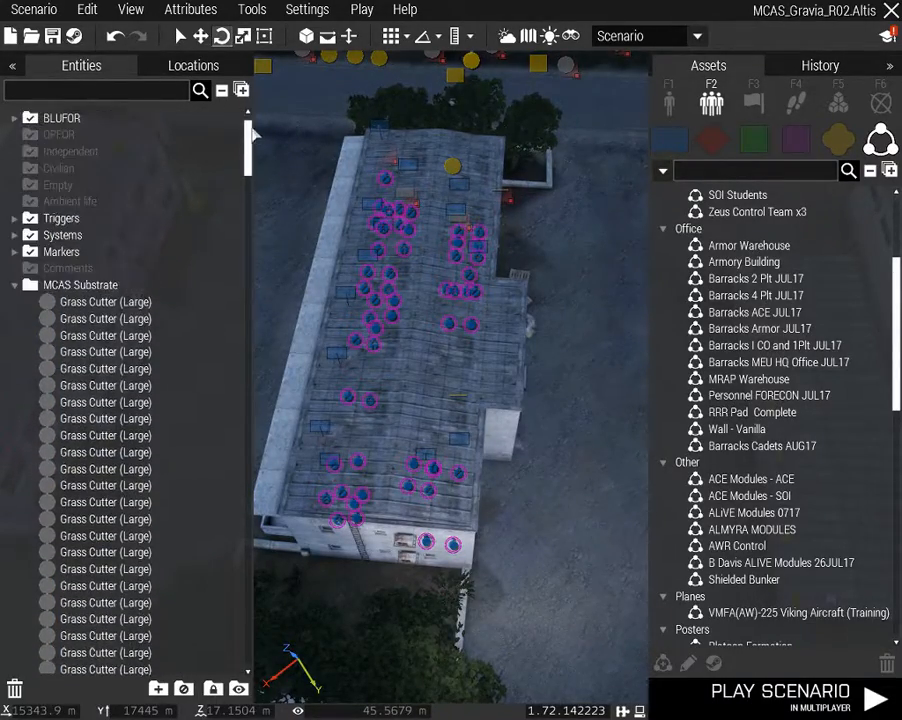
click(16, 285)
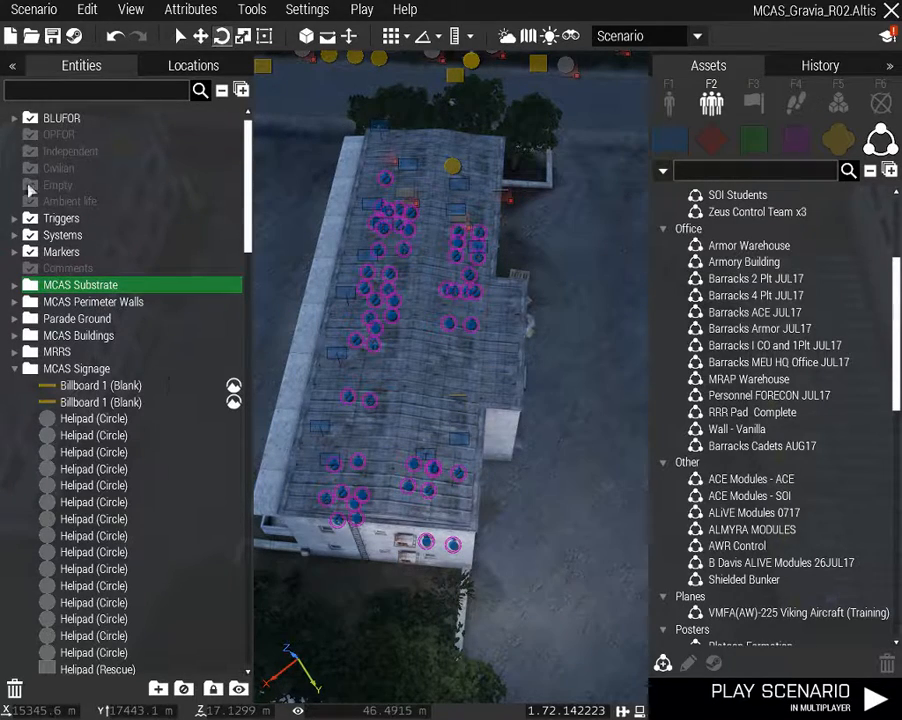
Expand the BLUFOR side in the entity list and look over its unit groups
click(15, 119)
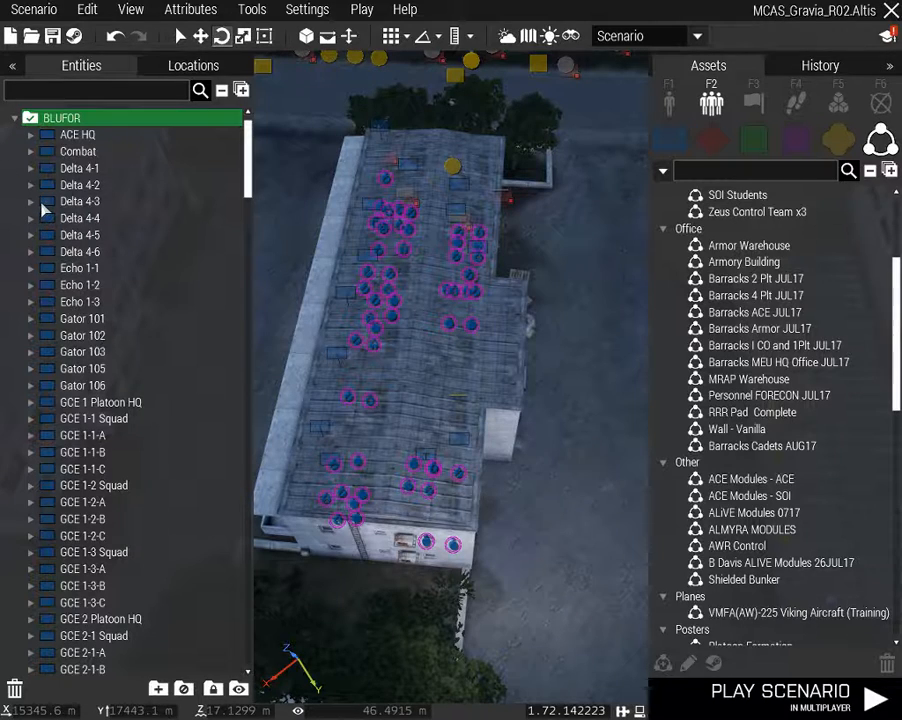
scroll(121, 282, down, 4)
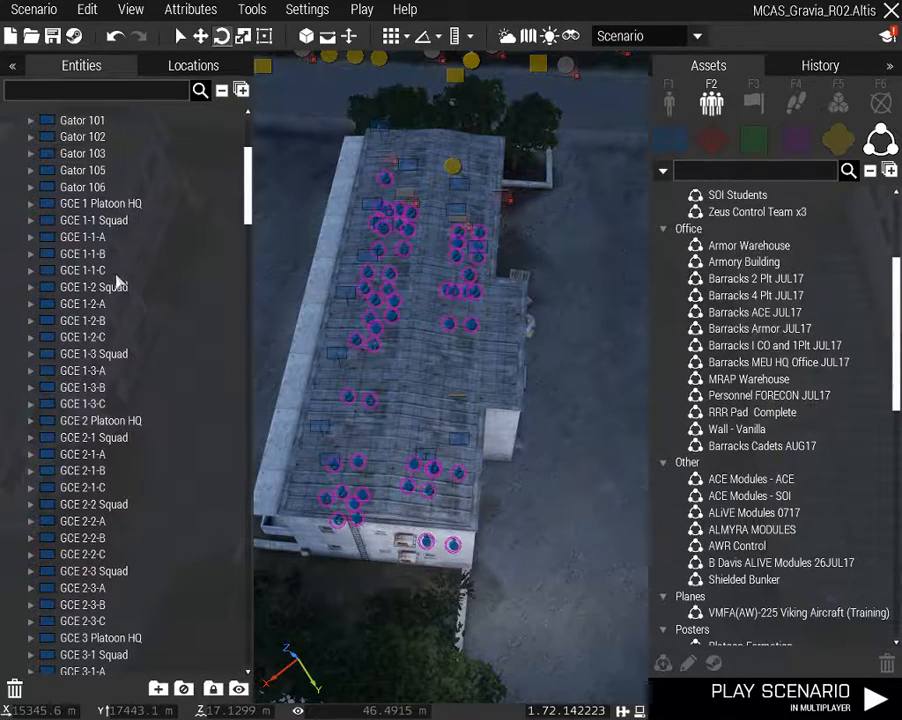
scroll(124, 274, up, 4)
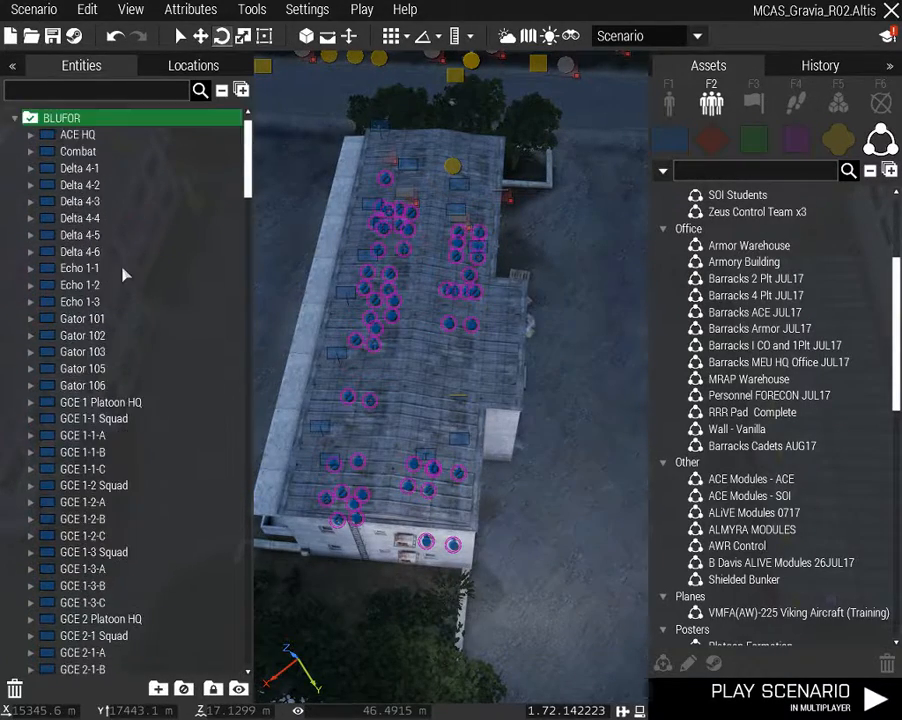
scroll(117, 278, down, 3)
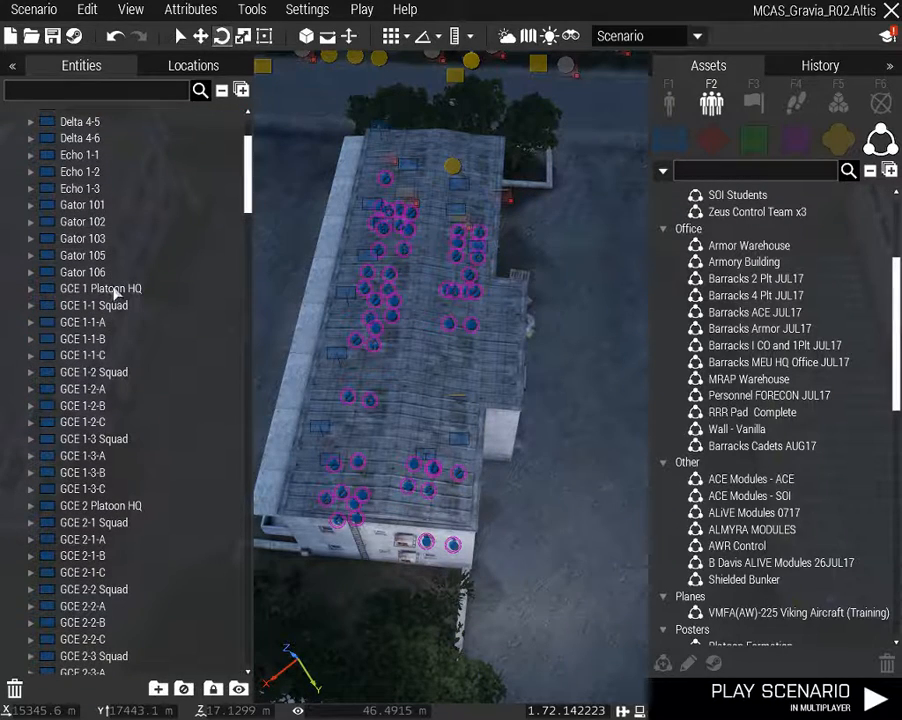
Delete all GCE groups from GCE 1 Platoon HQ through GCE Weapons Platoon HQ, together with the India Company HQ group
click(114, 290)
ctrl+click(117, 307)
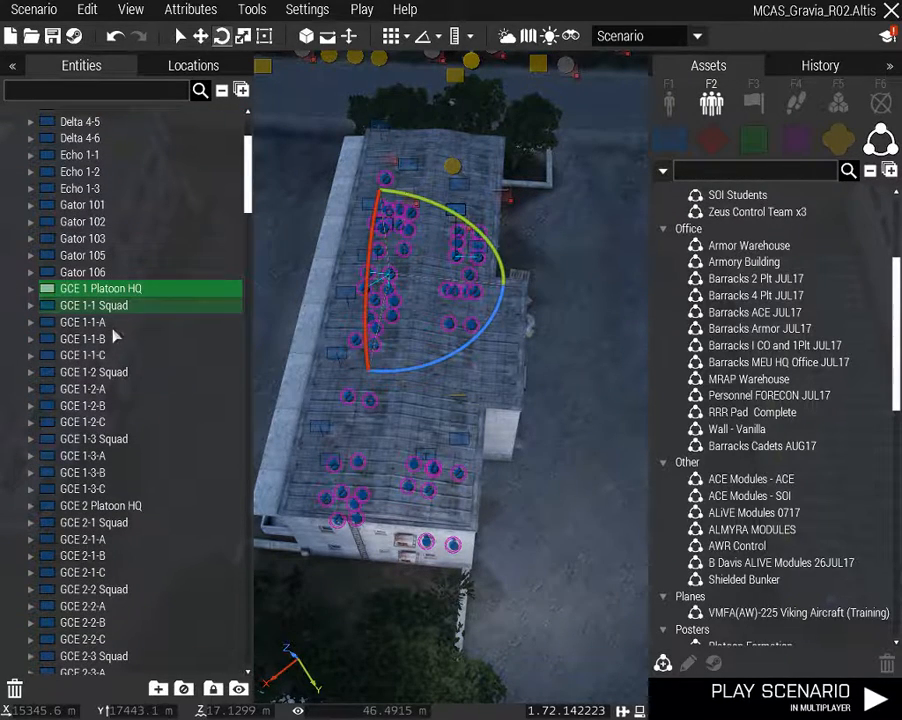
ctrl+click(108, 322)
ctrl+click(114, 339)
ctrl+click(114, 356)
ctrl+click(110, 373)
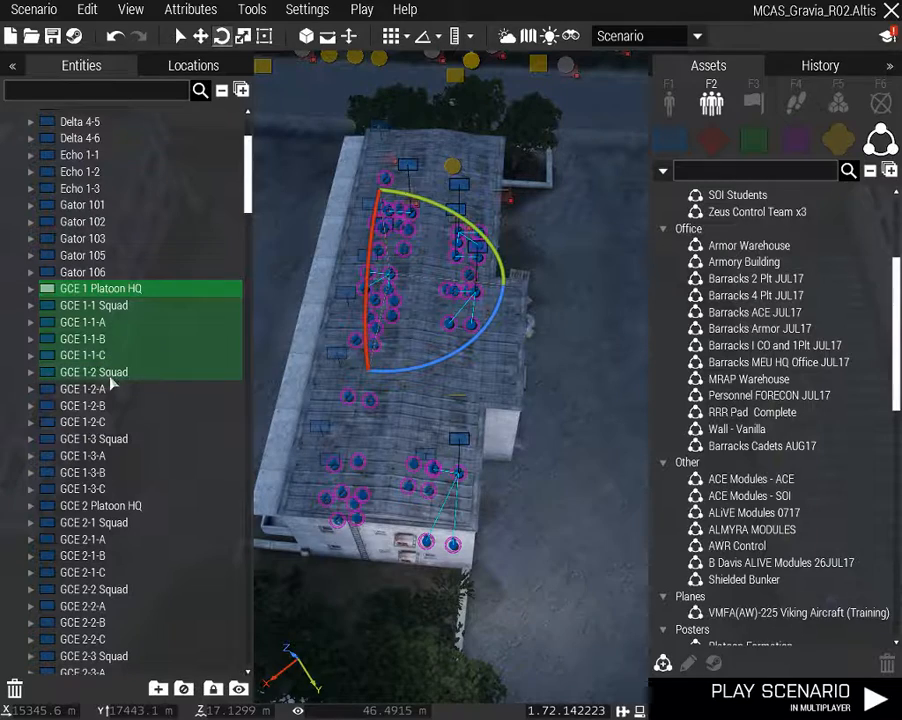
ctrl+click(108, 389)
scroll(85, 480, down, 2)
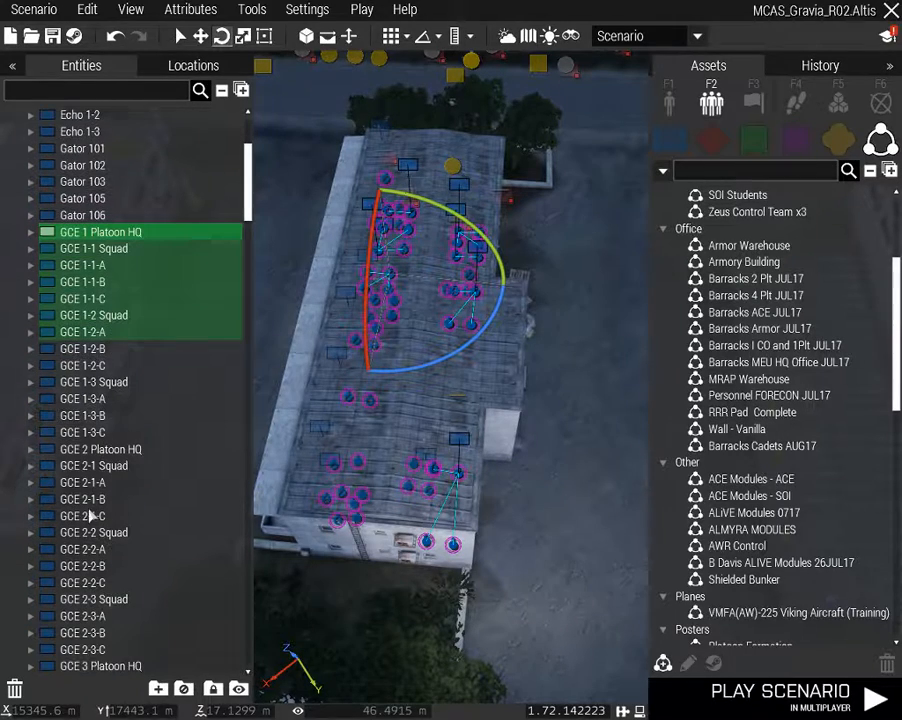
shift+click(99, 432)
scroll(80, 600, down, 2)
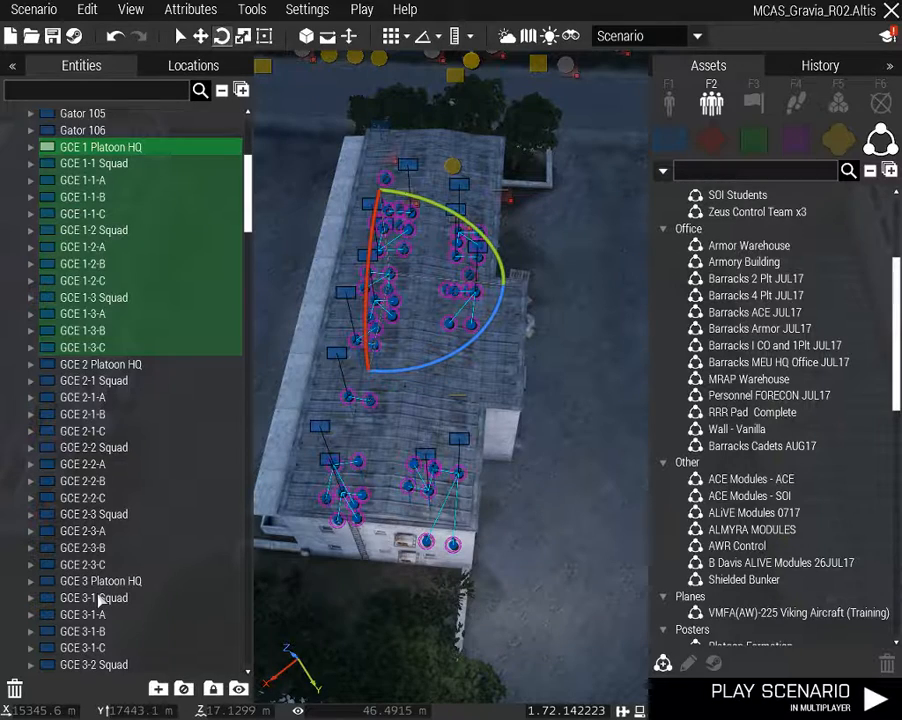
scroll(99, 600, down, 6)
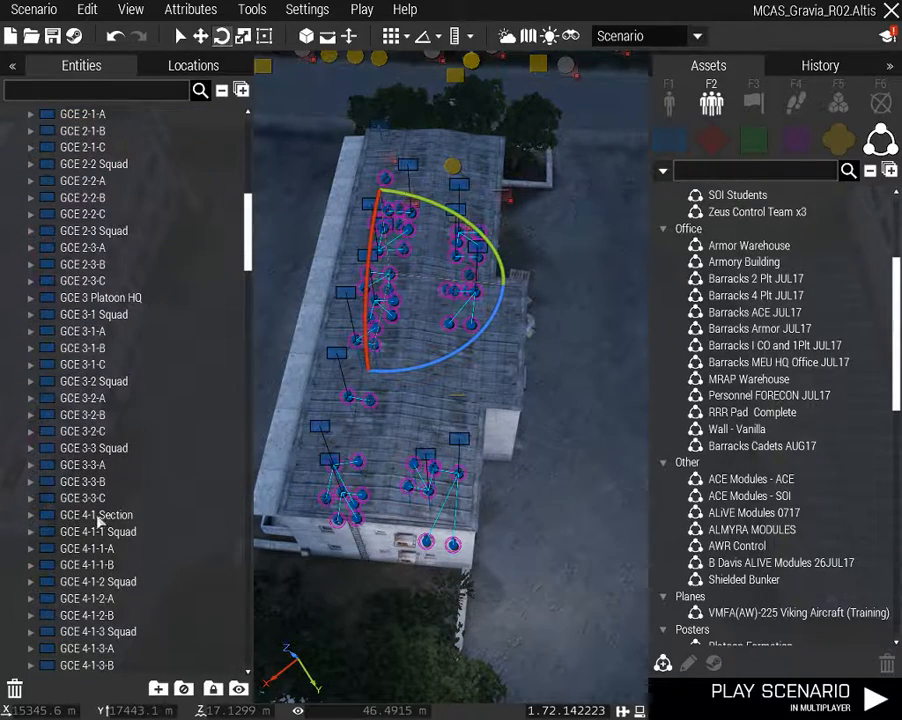
shift+click(90, 500)
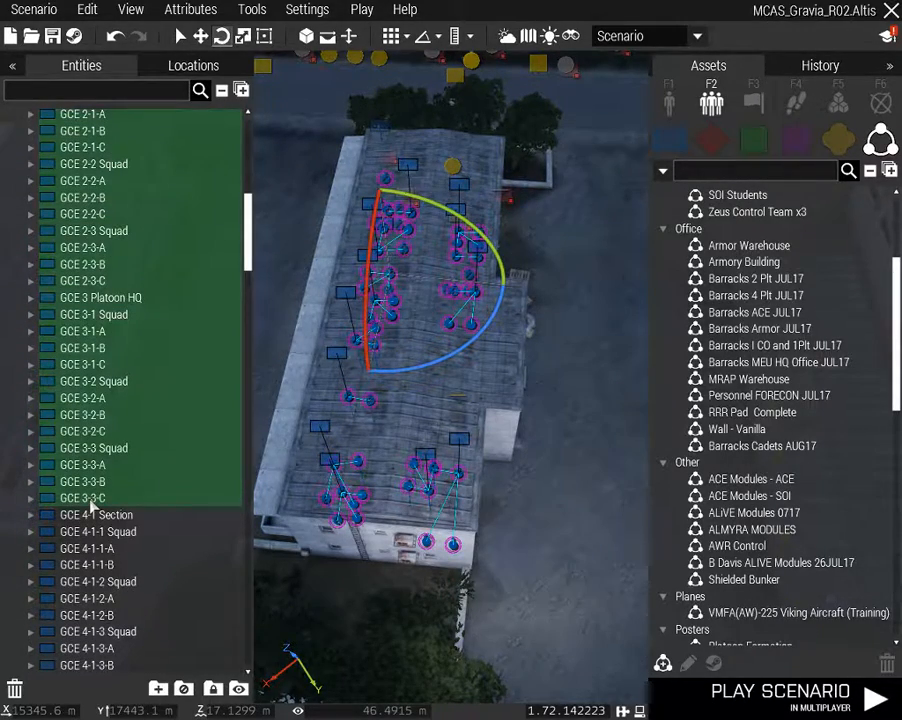
scroll(92, 508, down, 10)
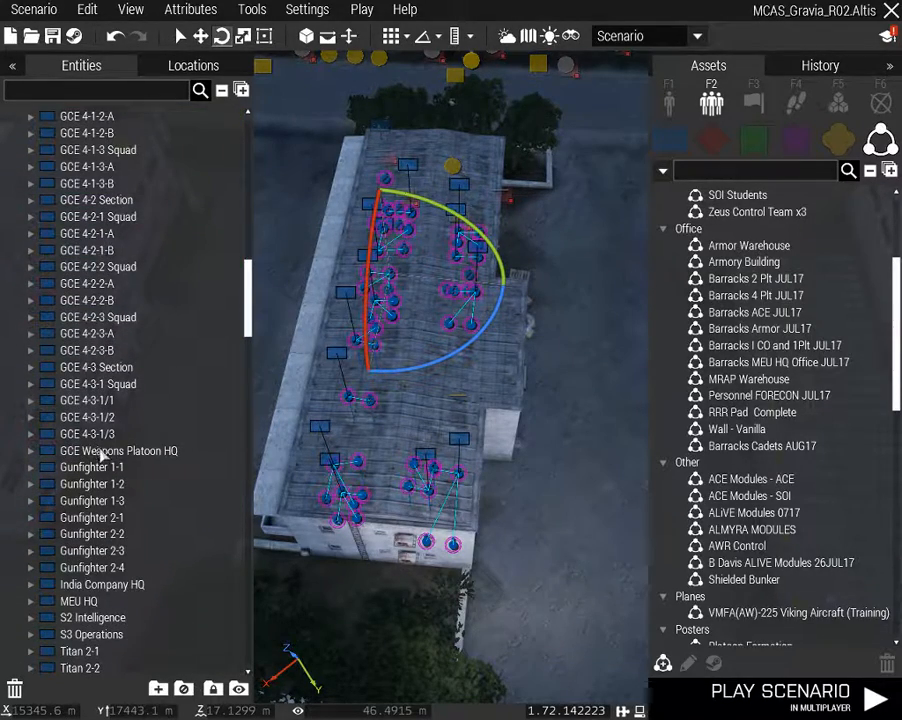
shift+click(126, 450)
scroll(145, 555, down, 2)
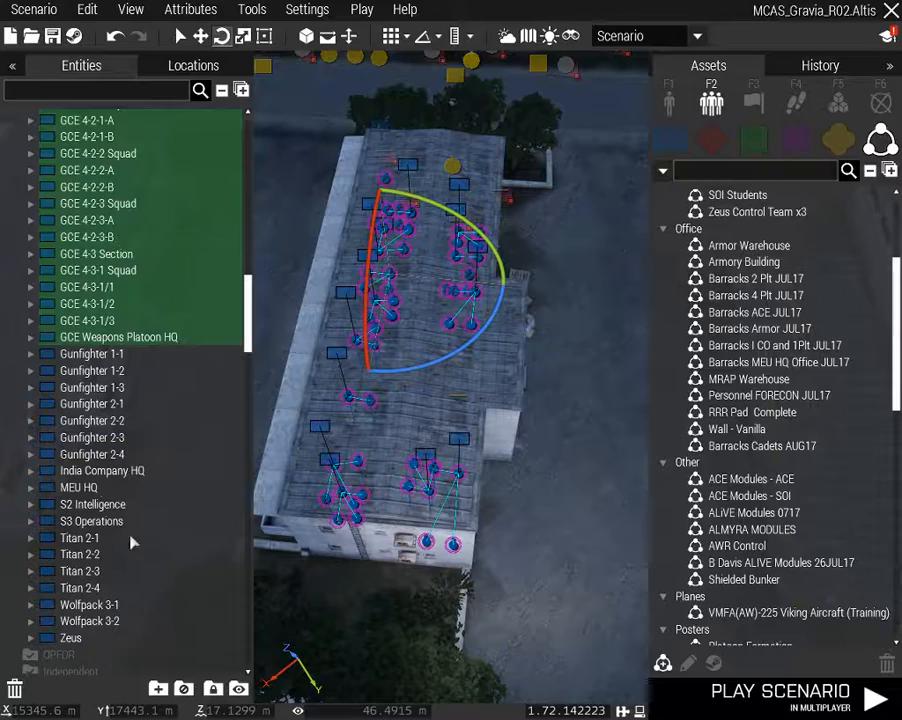
ctrl+click(120, 471)
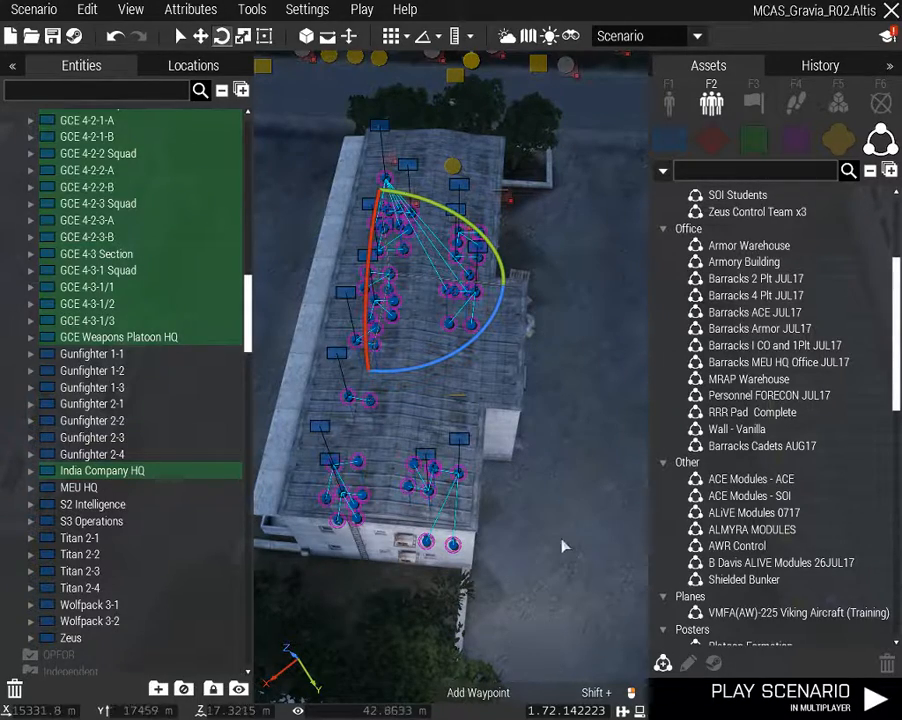
key(Delete)
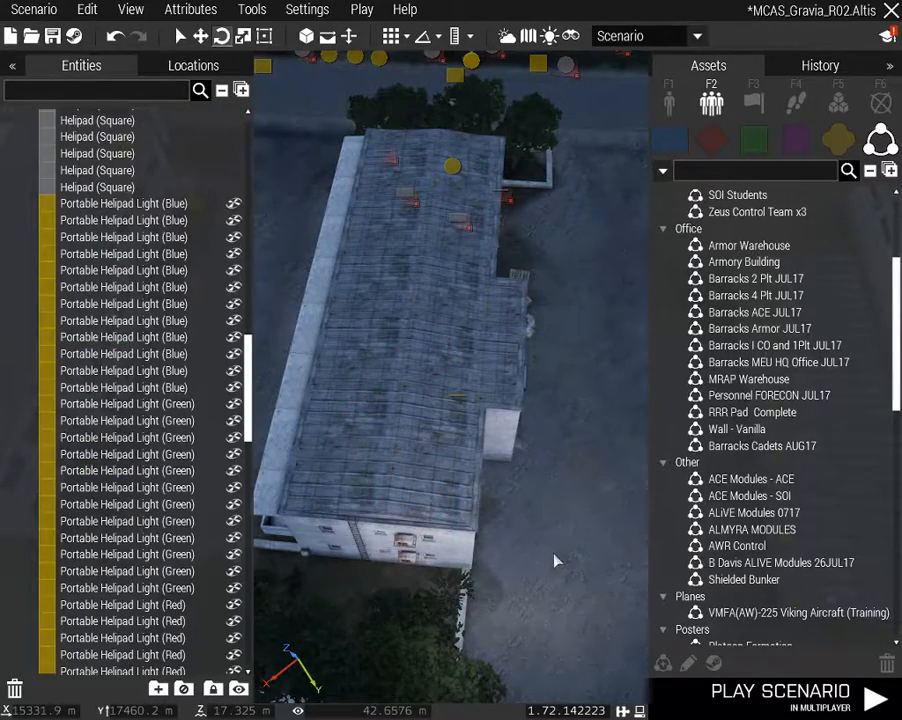
Place the custom composition Barracks I CO and 1Plt JUL17 on open ground near the existing barracks
right_drag(554, 560, 497, 507)
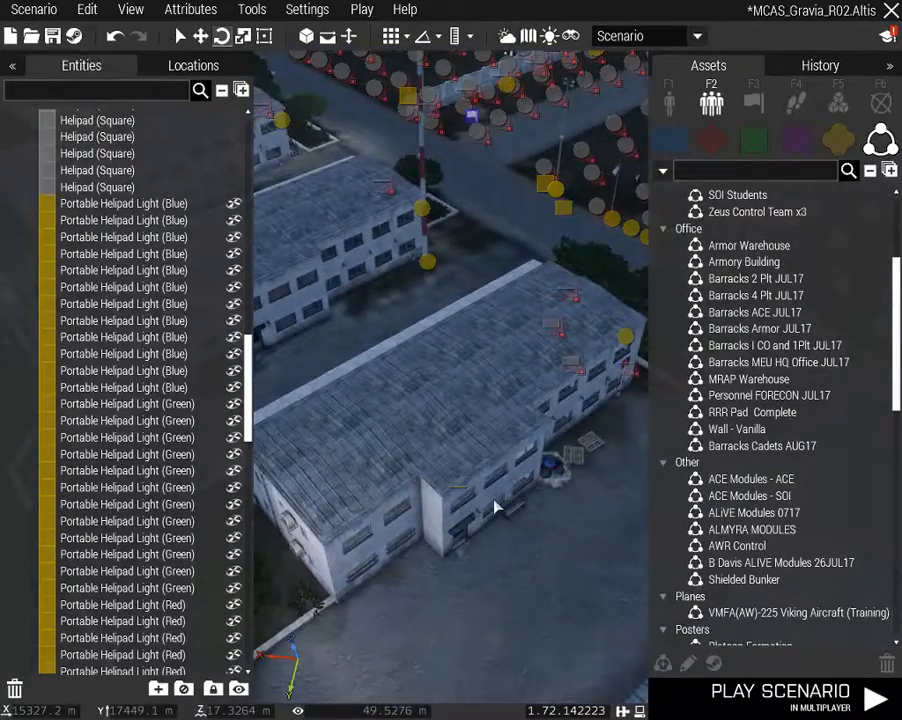
click(773, 348)
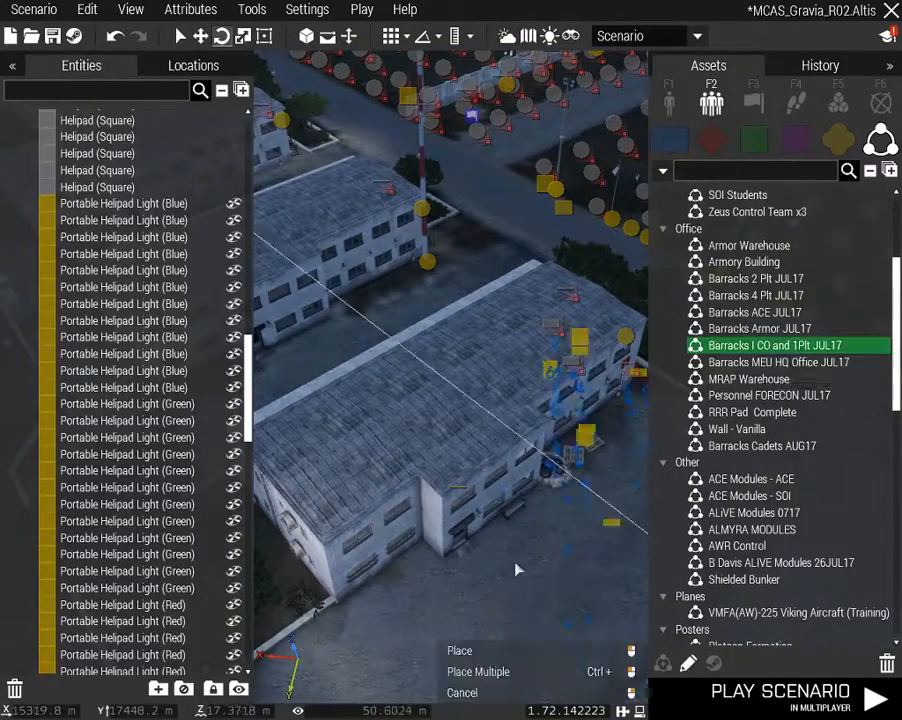
key(d)
key(s)
right_drag(425, 505, 461, 466)
key(w)
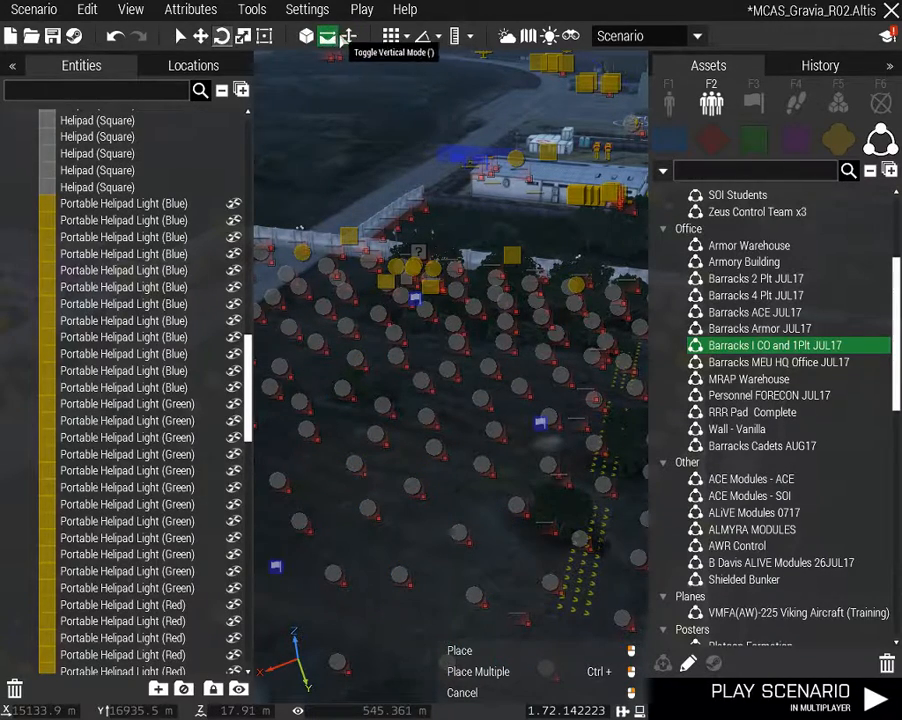
click(368, 578)
scroll(350, 625, up, 2)
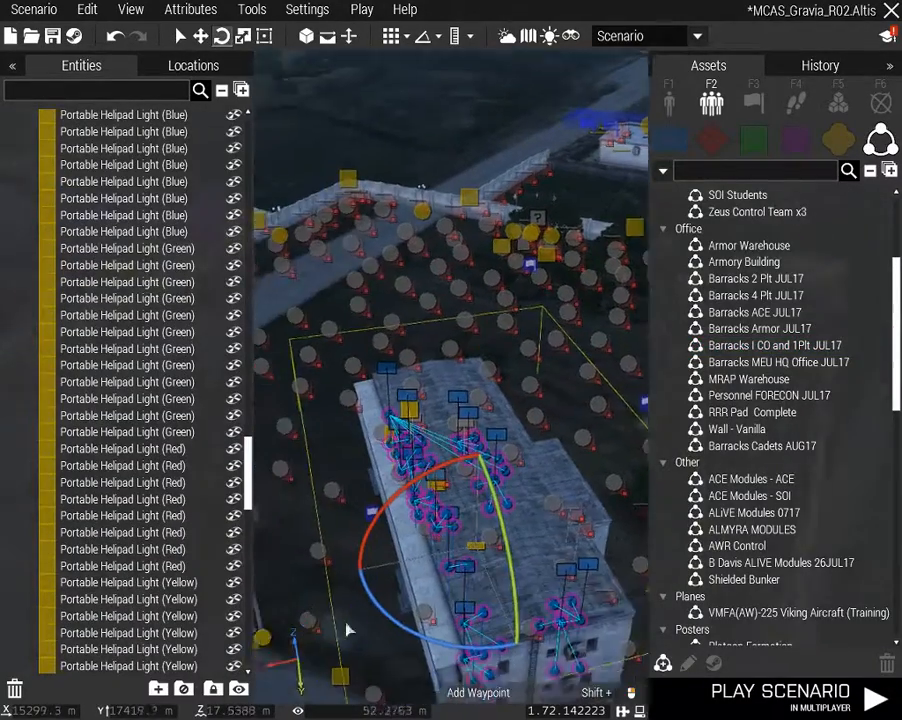
Rotate the placed barracks composition roughly parallel to the emptied barracks and move it over that building
right_drag(348, 630, 431, 489)
shift+drag(431, 485, 284, 429)
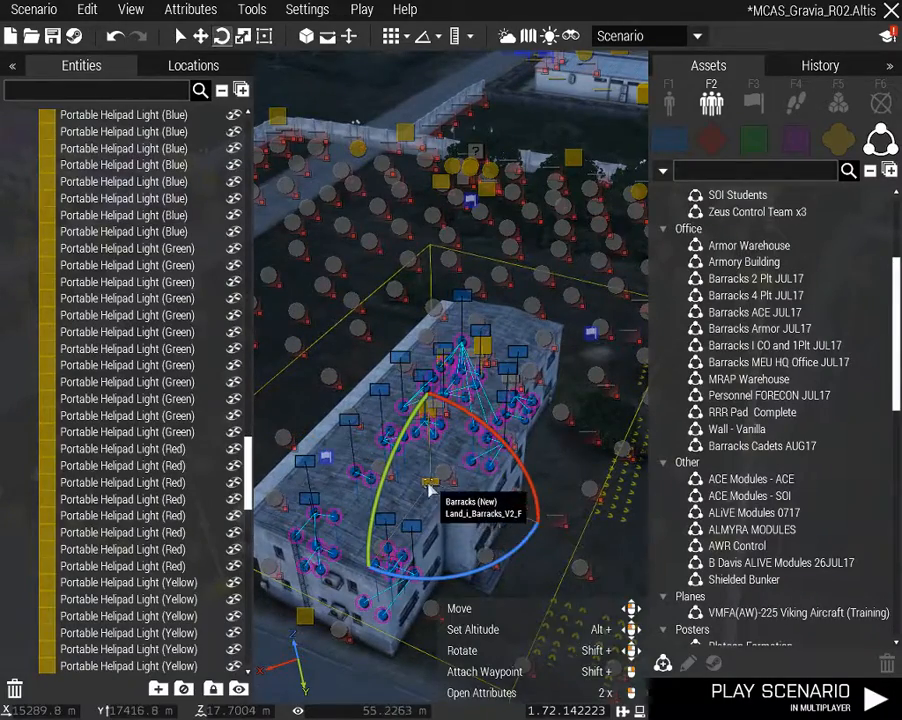
key(s)
mouse_move(430, 488)
mouse_down()
mouse_move(430, 498)
mouse_move(486, 491)
mouse_move(462, 485)
mouse_move(473, 455)
mouse_move(437, 465)
mouse_up()
key(a)
drag(442, 466, 429, 463)
key(z)
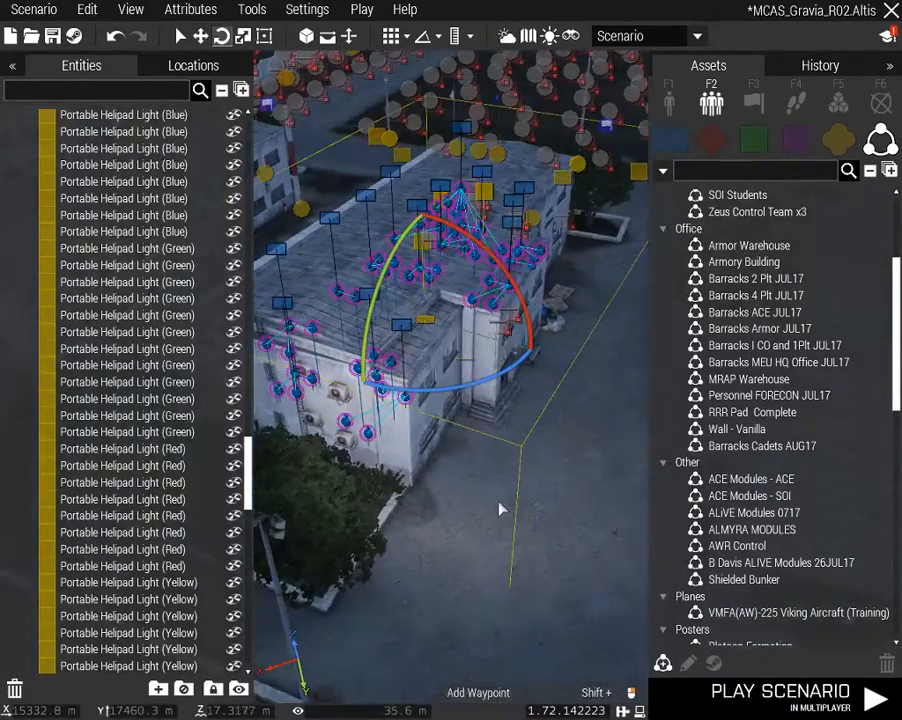
Fine-tune the composition's rotation against the existing barracks and lower its altitude to match that building
key(w)
right_drag(499, 509, 417, 529)
key(z)
key(w)
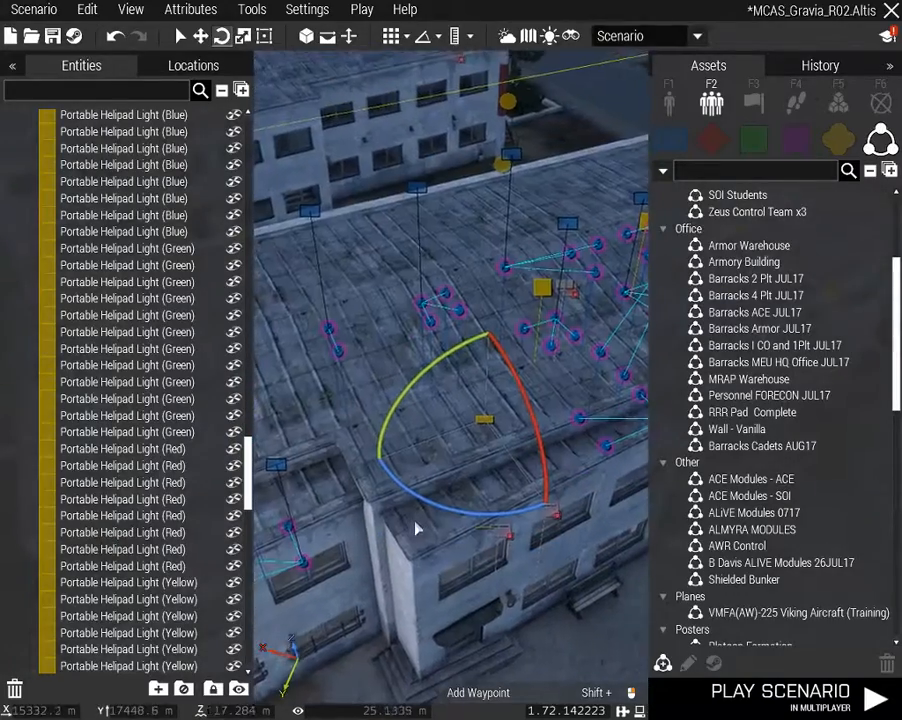
shift+drag(479, 410, 310, 214)
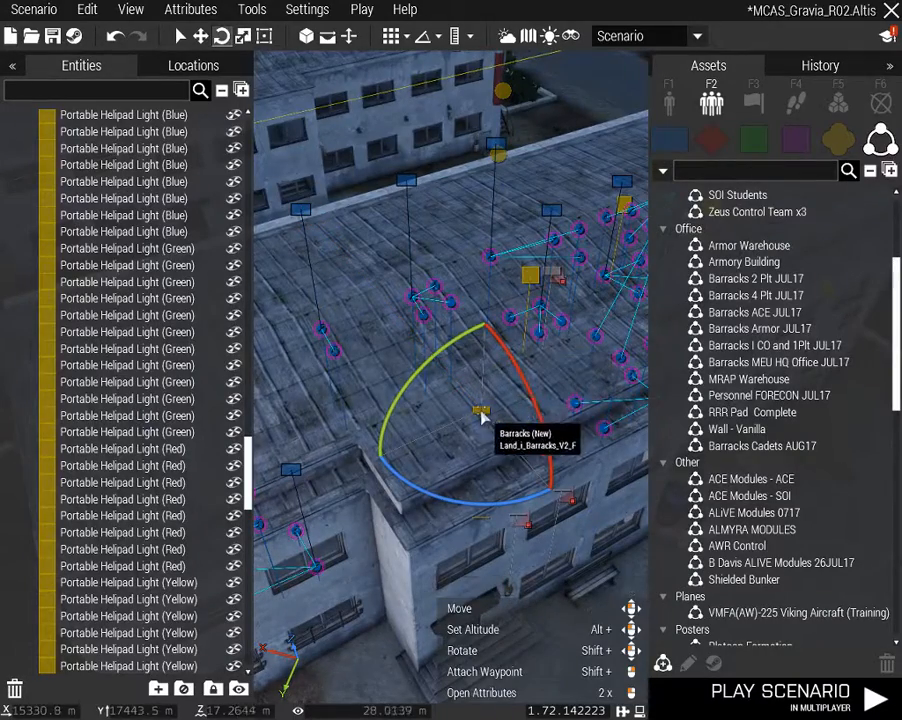
mouse_move(480, 418)
alt+mouse_down()
mouse_move(486, 438)
mouse_move(485, 427)
mouse_move(493, 431)
mouse_move(484, 434)
alt+mouse_up()
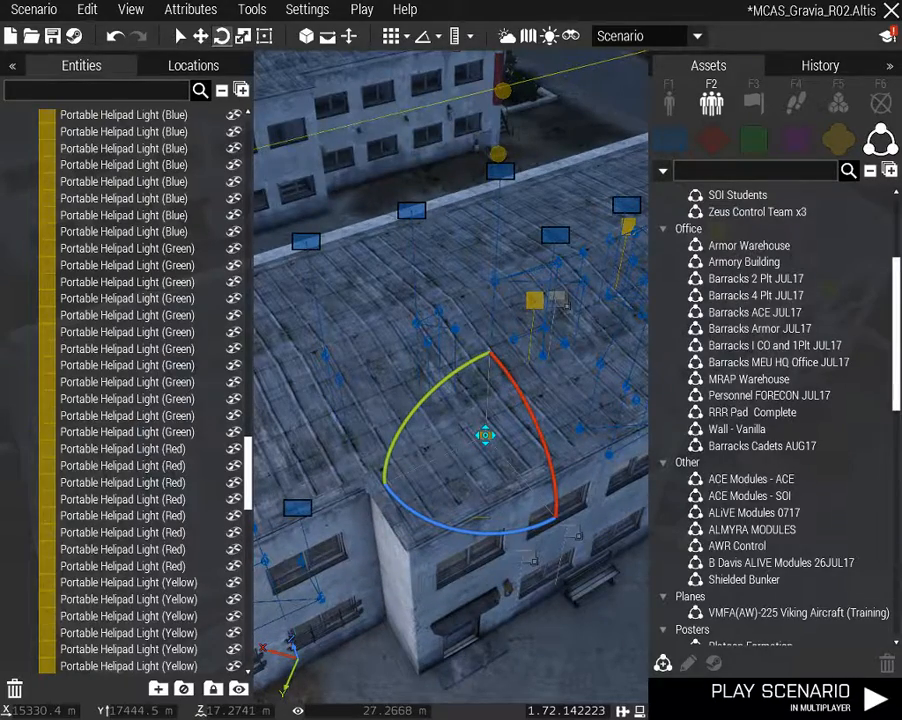
right_drag(485, 435, 549, 444)
Clear the selection and delete the composition's duplicate Barracks (New) building
click(527, 525)
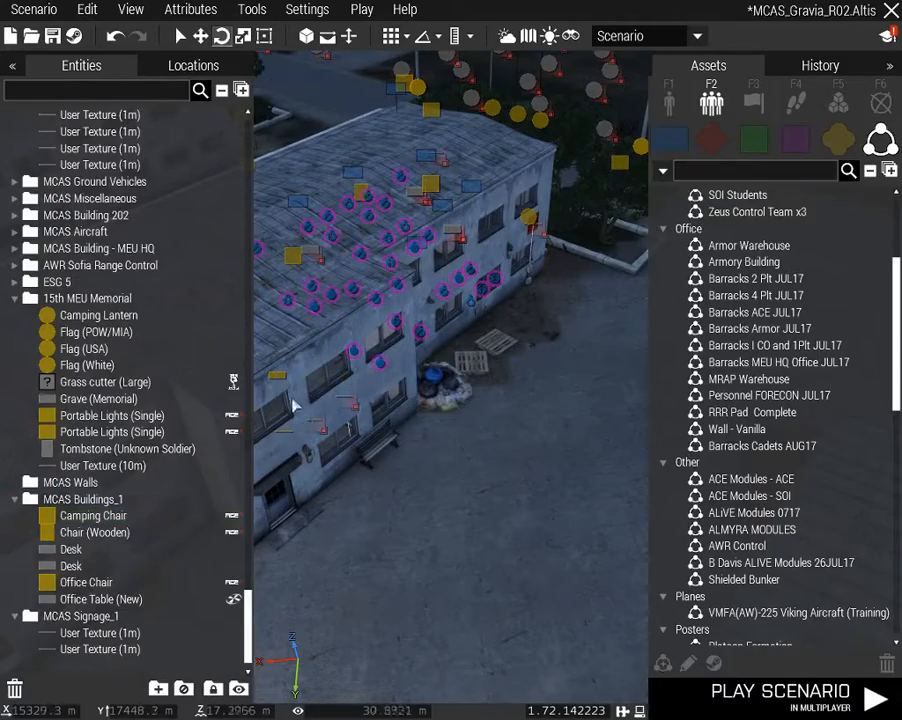
click(281, 378)
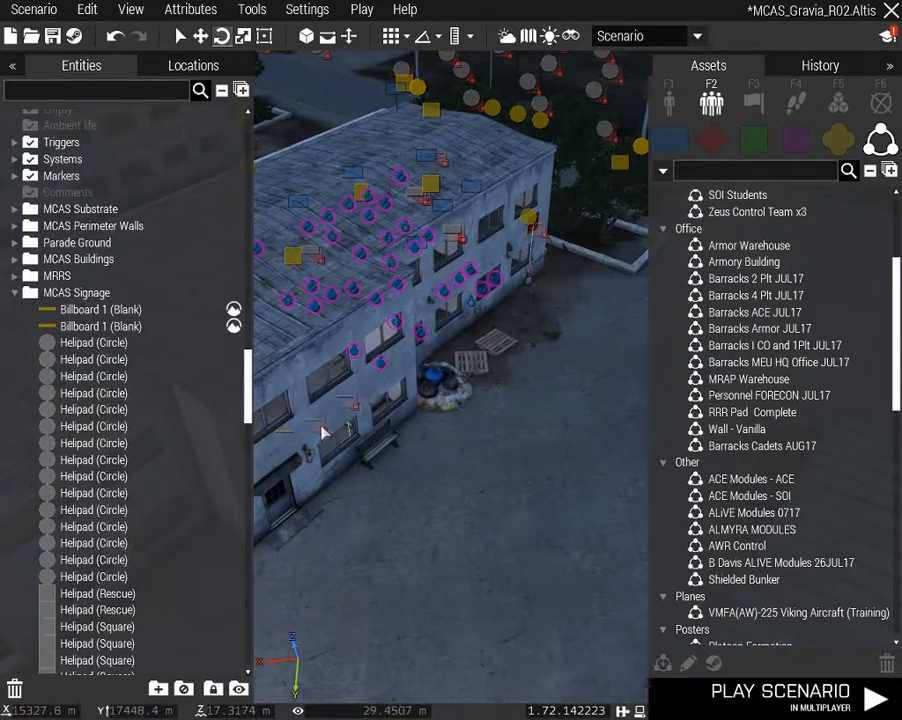
Delete the furniture in the MCAS Buildings_1 layer and the two User Texture (1m) objects in the MCAS Signage_1 layer
click(318, 429)
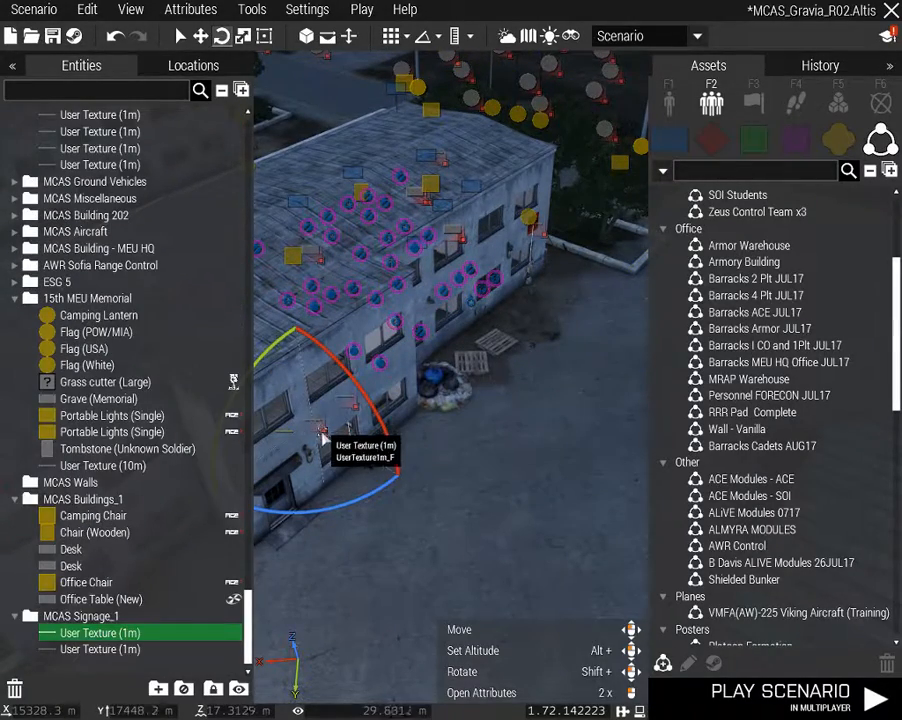
key(a)
key(w)
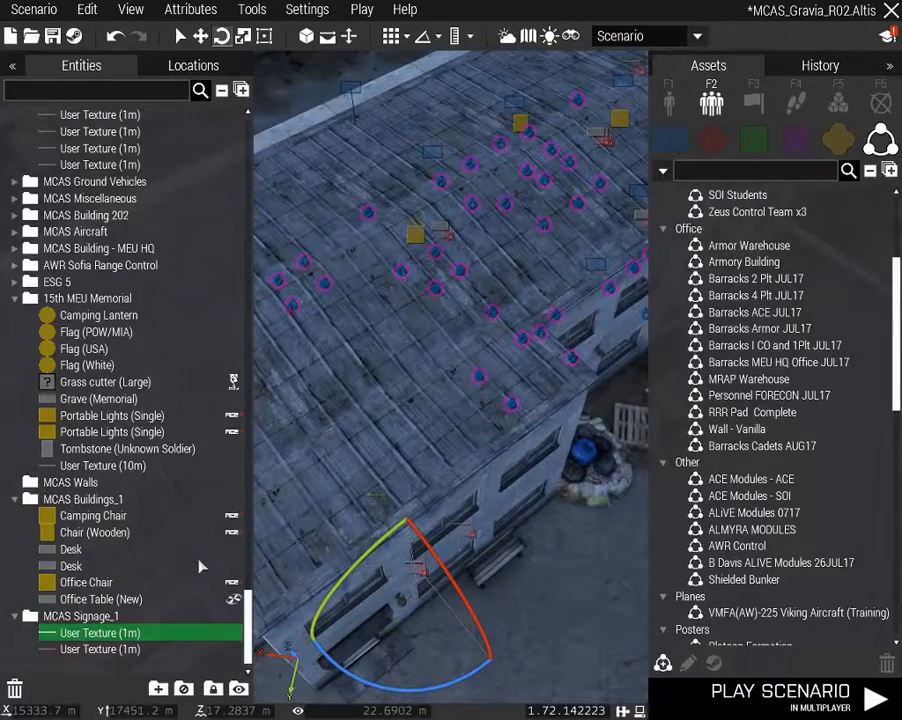
click(104, 503)
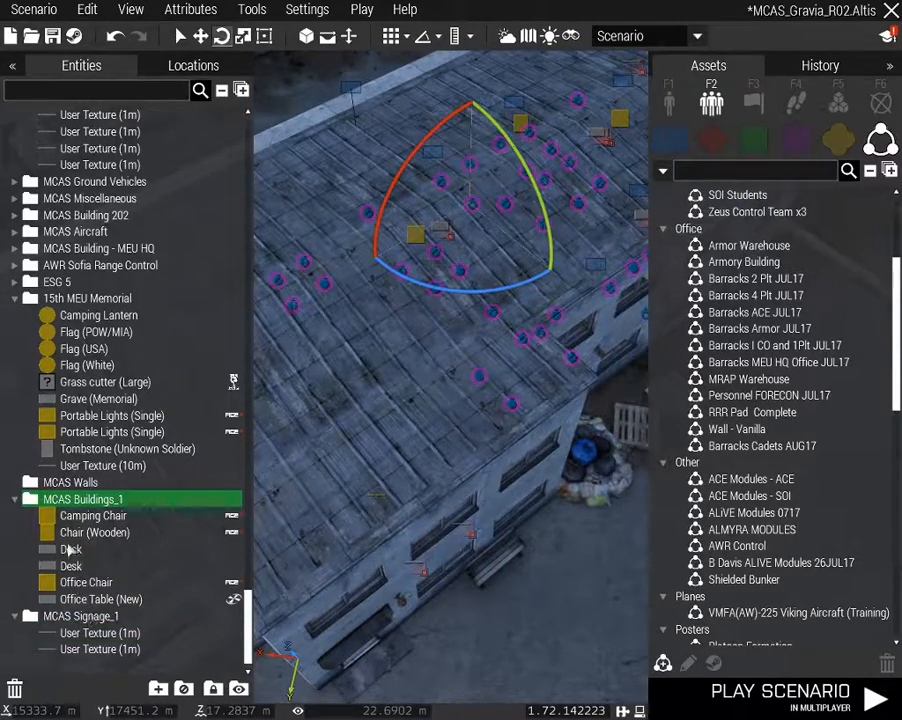
click(95, 516)
shift+click(98, 598)
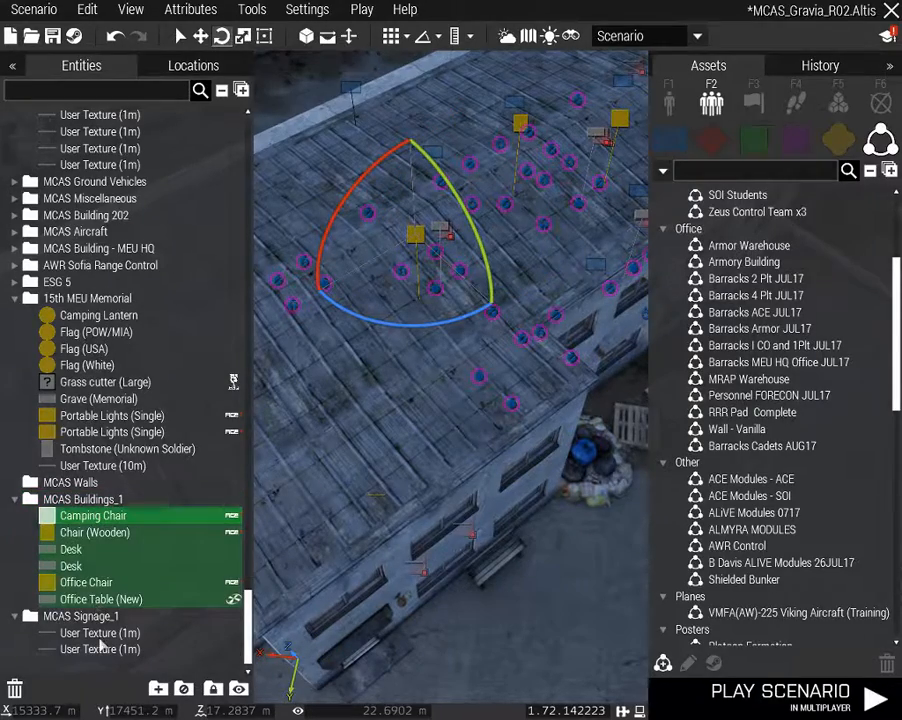
right_drag(366, 625, 379, 578)
key(s)
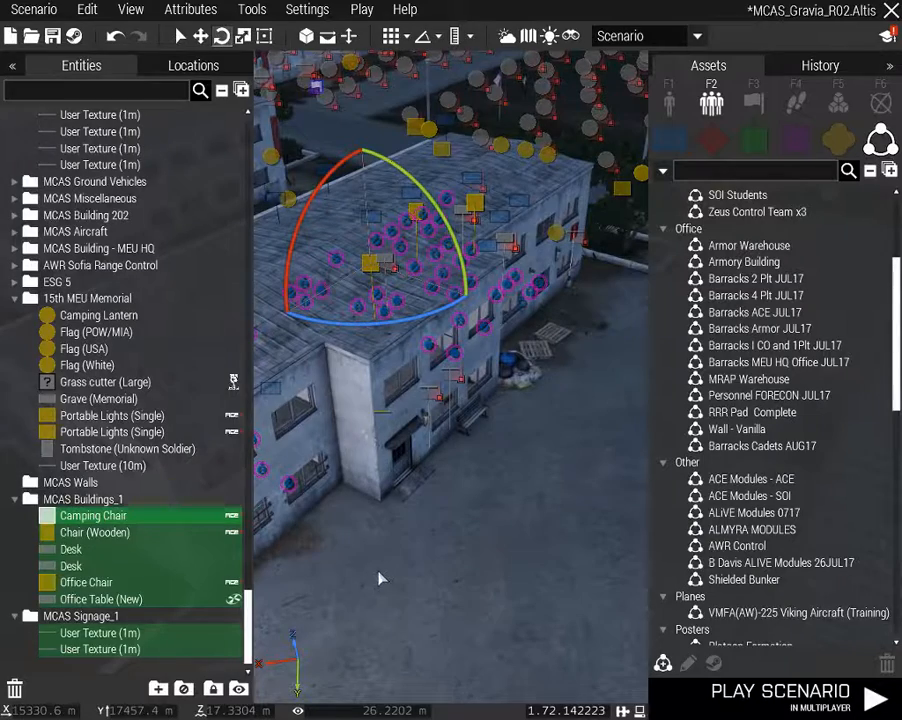
scroll(131, 599, up, 1)
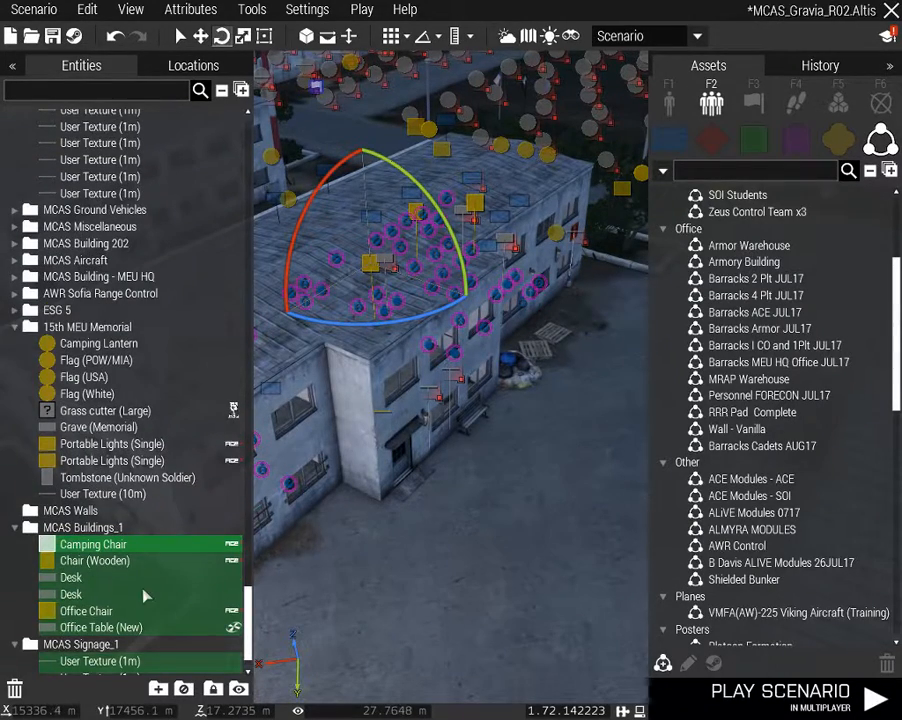
scroll(143, 596, down, 1)
key(Delete)
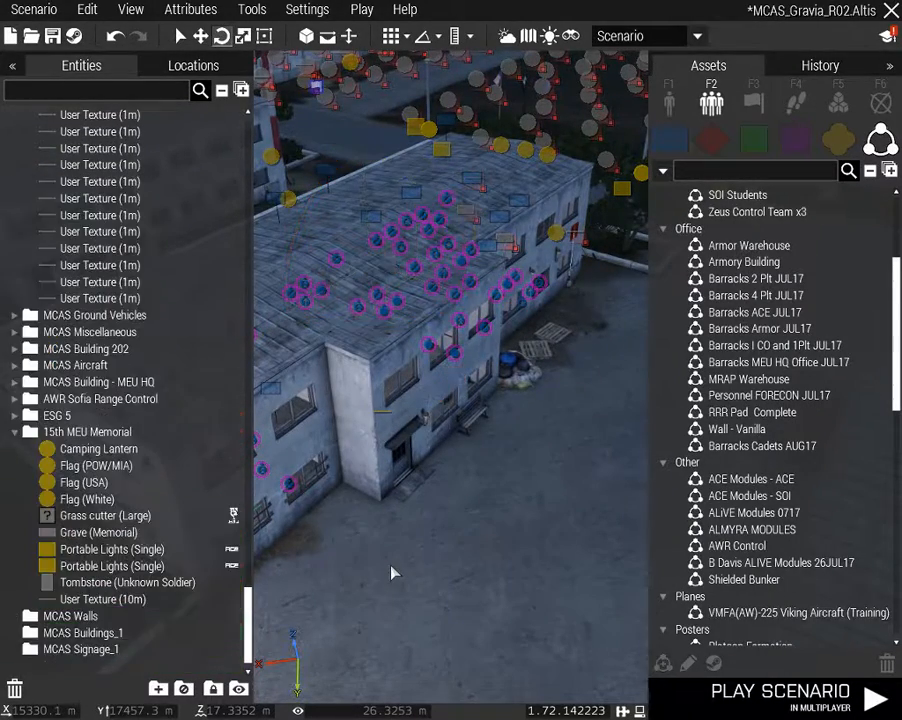
Undo the deletion of the MCAS Buildings_1 and MCAS Signage_1 objects
right_drag(382, 575, 353, 596)
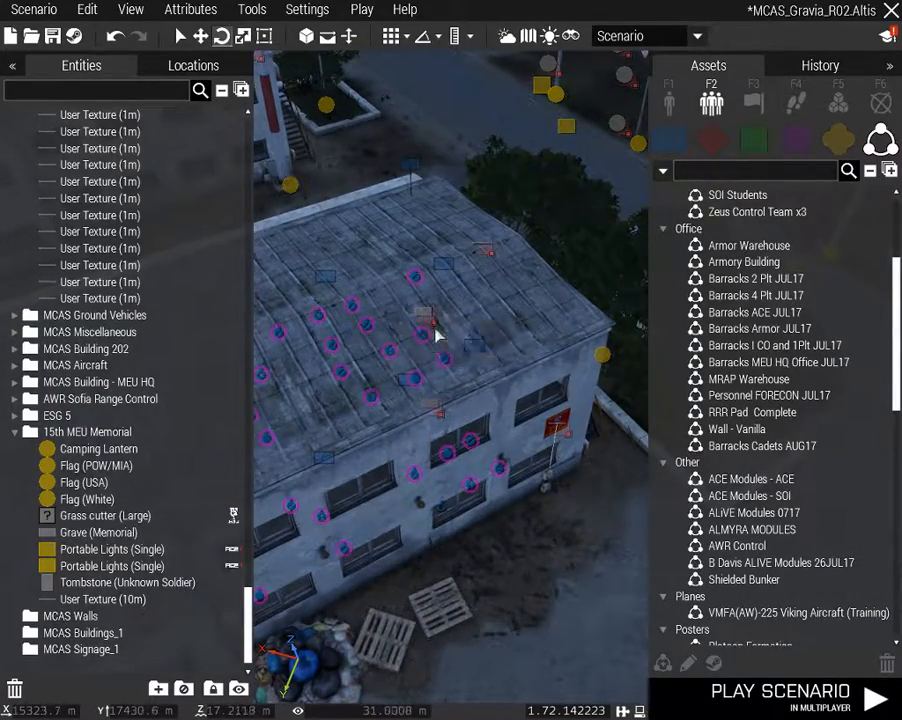
key(w)
right_drag(434, 328, 411, 333)
key(w)
key(w)
key(w)
key(q)
scroll(413, 338, down, 4)
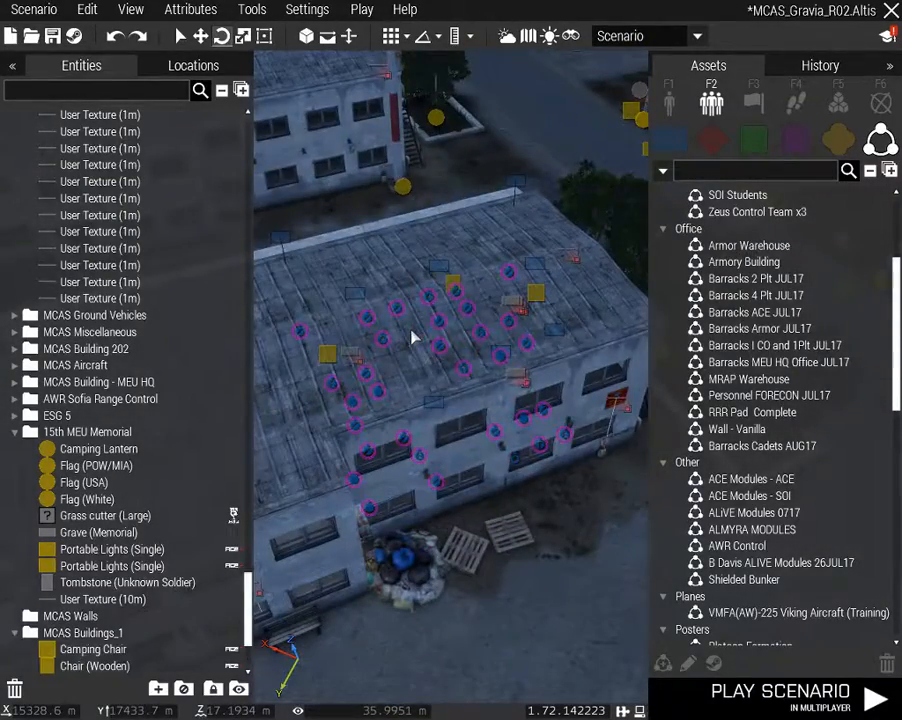
right_click(413, 338)
click(469, 645)
key(z)
Delete the two User Texture (1m) objects from the MCAS Signage_1 layer
right_drag(419, 599, 412, 531)
key(w)
scroll(148, 574, down, 2)
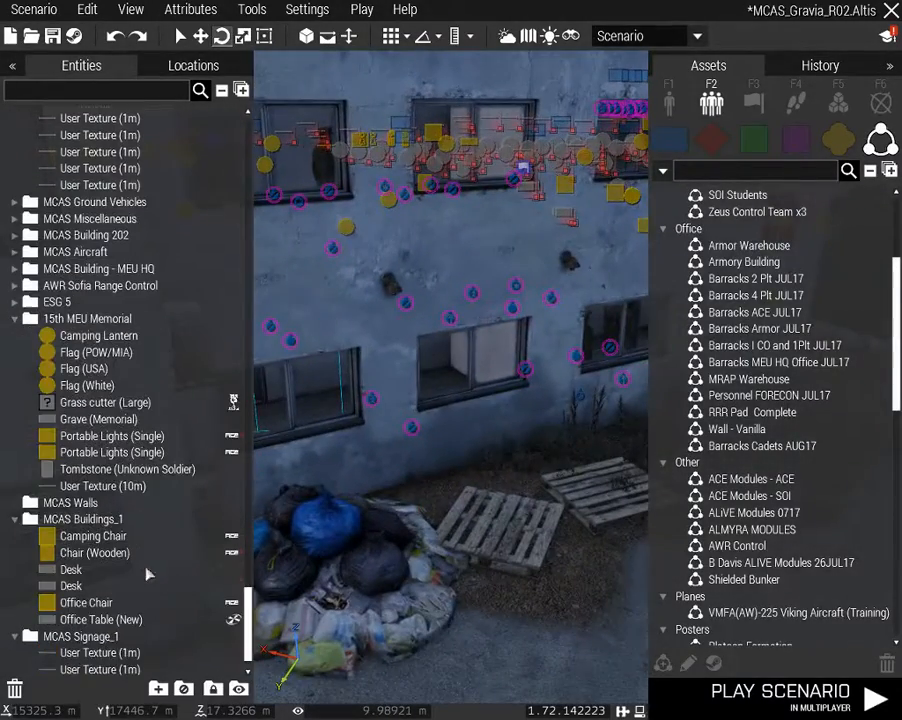
right_drag(409, 617, 258, 620)
key(Delete)
Delete the first duplicate desk of the MCAS Buildings_1 layer inside the barracks
right_drag(500, 585, 622, 606)
key(w)
key(s)
click(418, 516)
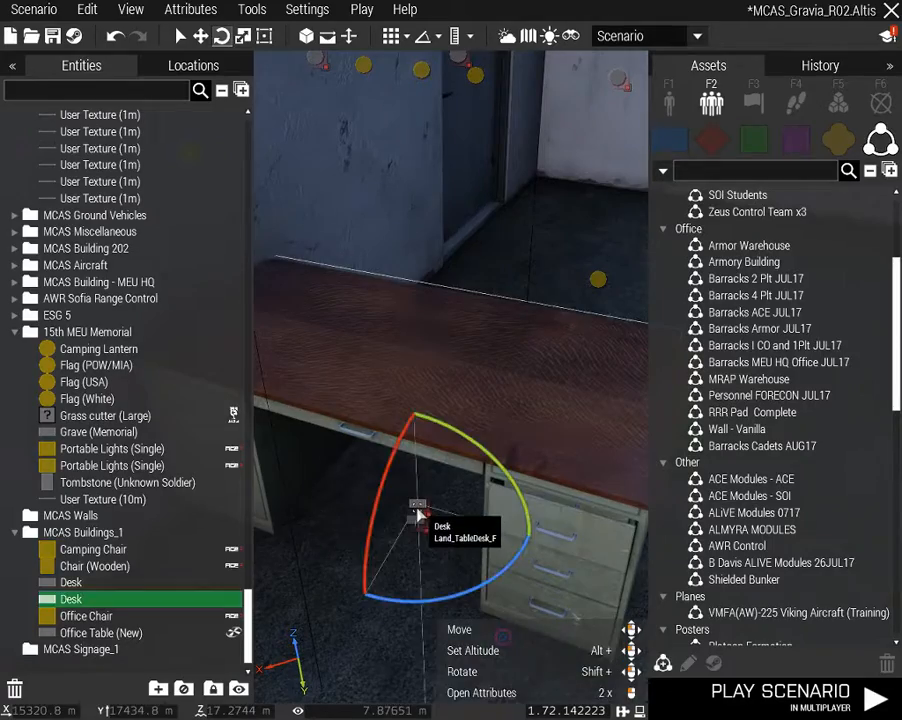
key(Delete)
Reposition the office chair behind the desk inside the barracks
right_drag(410, 530, 525, 545)
key(w)
key(s)
click(418, 318)
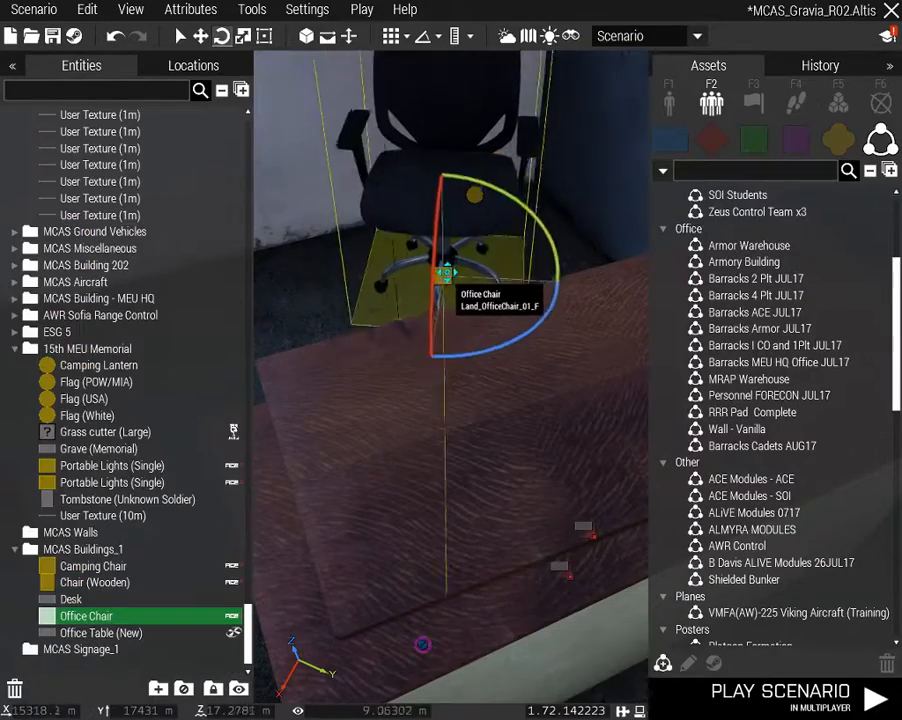
Delete the remaining MCAS Buildings_1 desk that overlaps the one in front of the office chair
key(s)
right_drag(477, 325, 505, 323)
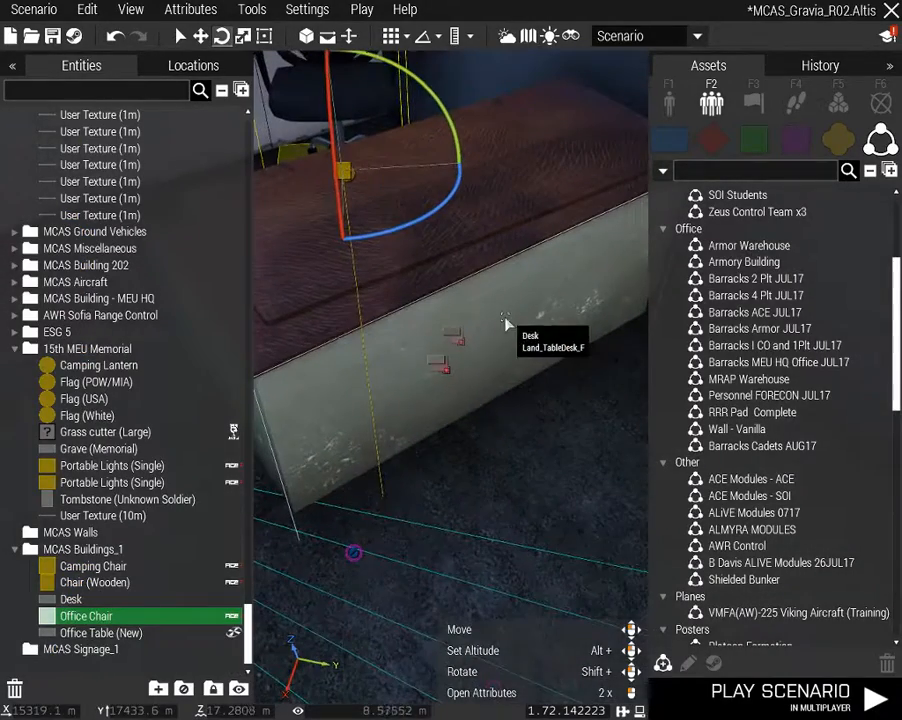
click(436, 364)
key(Delete)
Reposition the wooden chair stuck in the wall near the standing soldier so it sits clear of the barracks wall
right_drag(436, 364, 11, 394)
key(s)
key(w)
key(d)
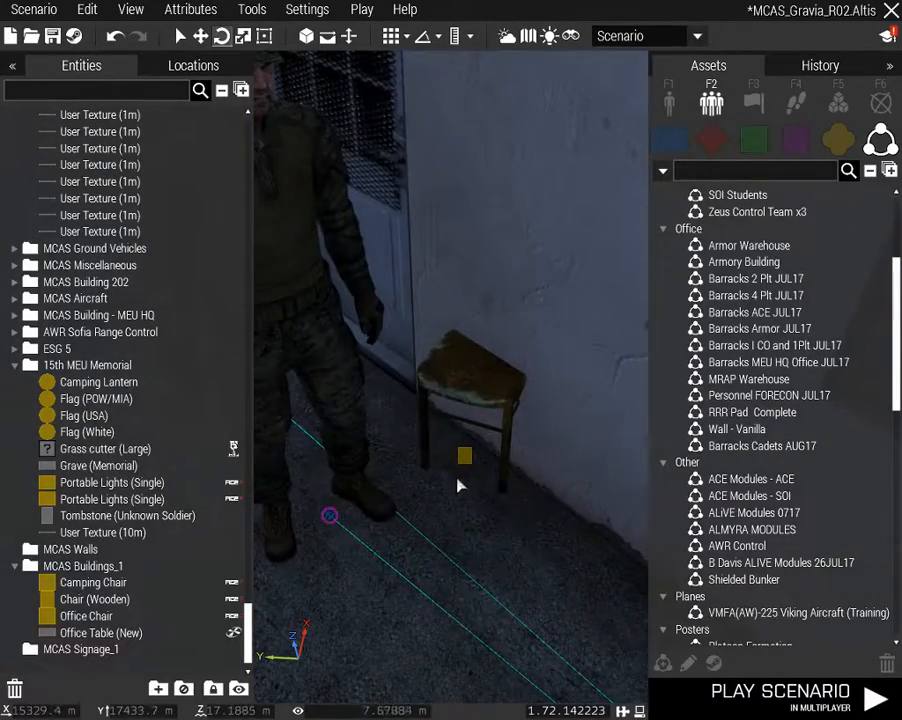
drag(464, 462, 480, 570)
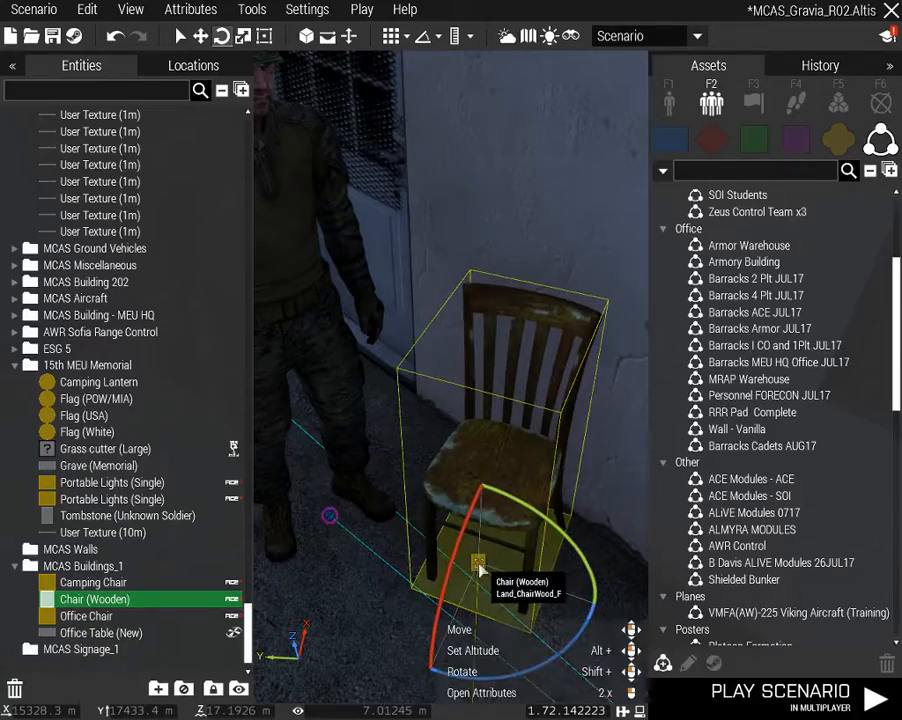
right_drag(479, 564, 527, 596)
drag(360, 495, 418, 515)
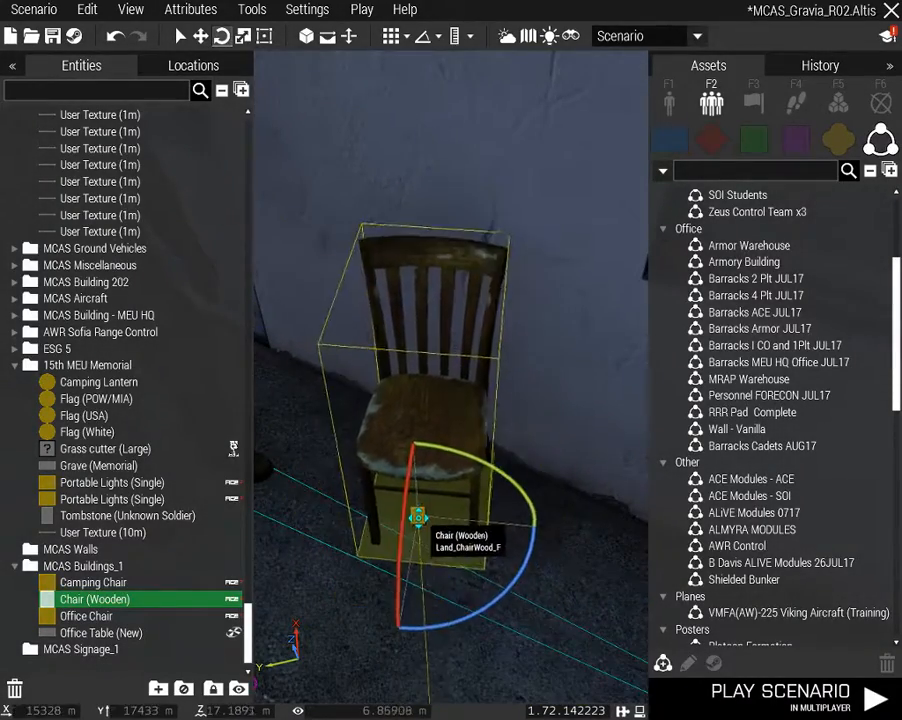
right_drag(418, 515, 413, 469)
drag(433, 403, 458, 429)
right_drag(458, 429, 479, 416)
drag(443, 392, 386, 400)
Examine the placement of the units and group markers around the barracks from outside
right_drag(356, 422, 306, 432)
key(w)
key(w)
key(w)
key(w)
key(s)
key(q)
click(540, 469)
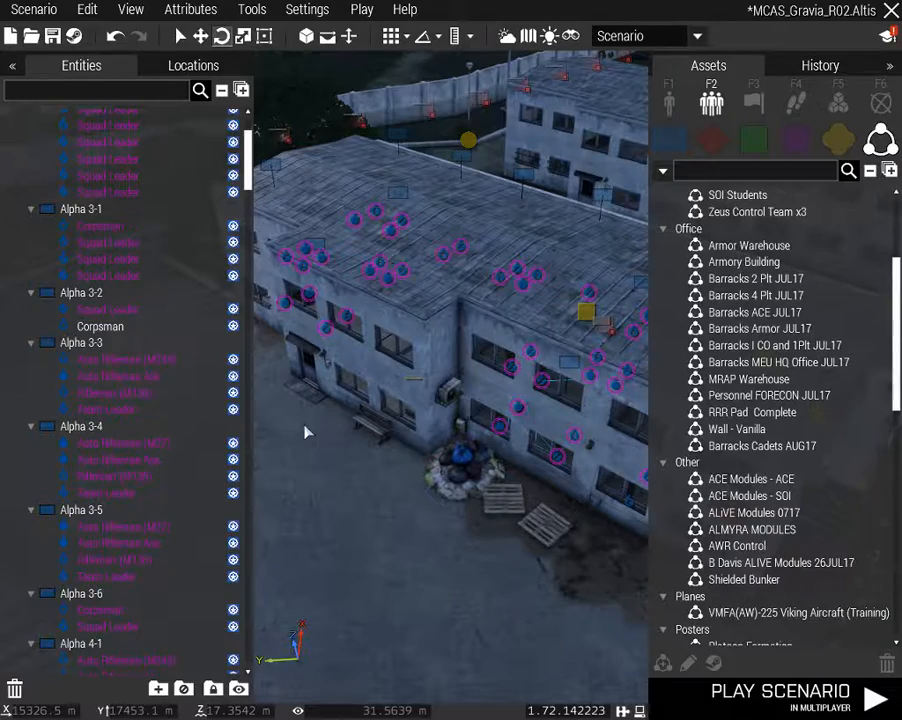
right_drag(441, 476, 523, 491)
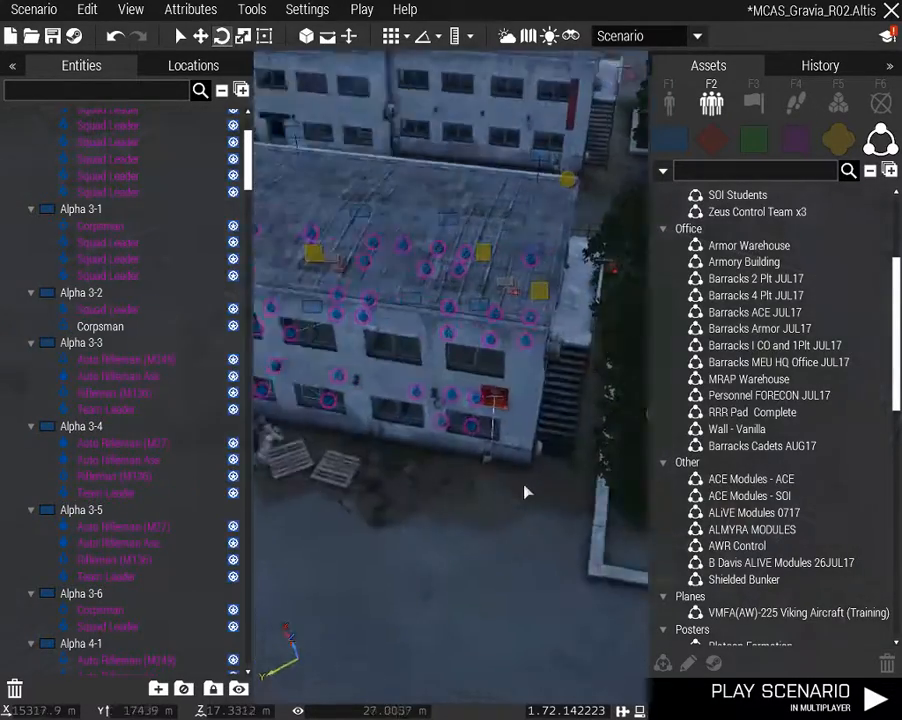
key(q)
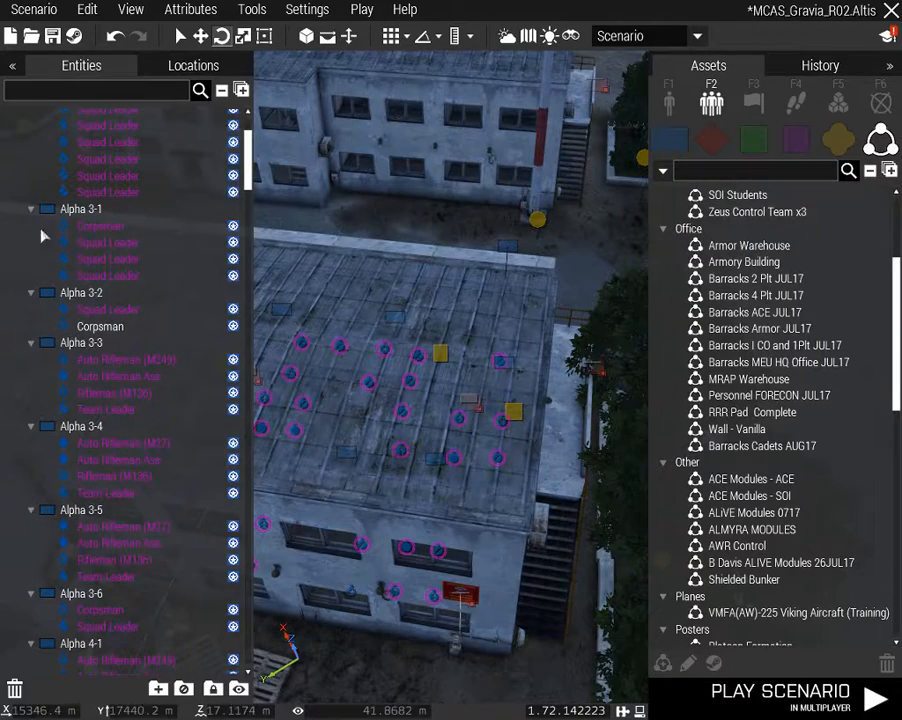
Turn off the transformation widget and set the callsign of group Alpha 2-6 to GCE Company HQ
click(509, 249)
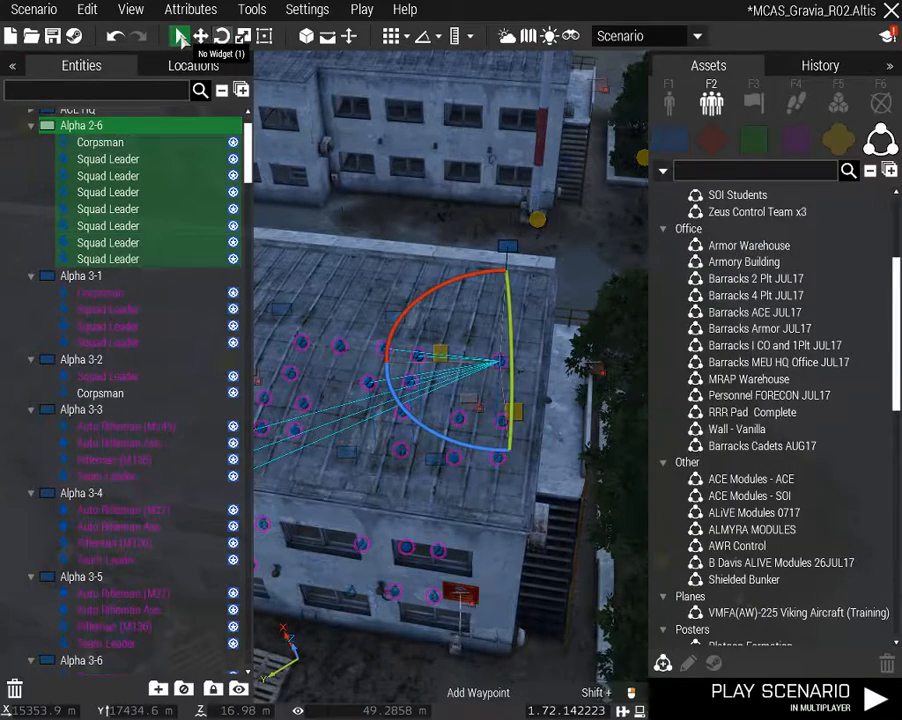
double_click(513, 250)
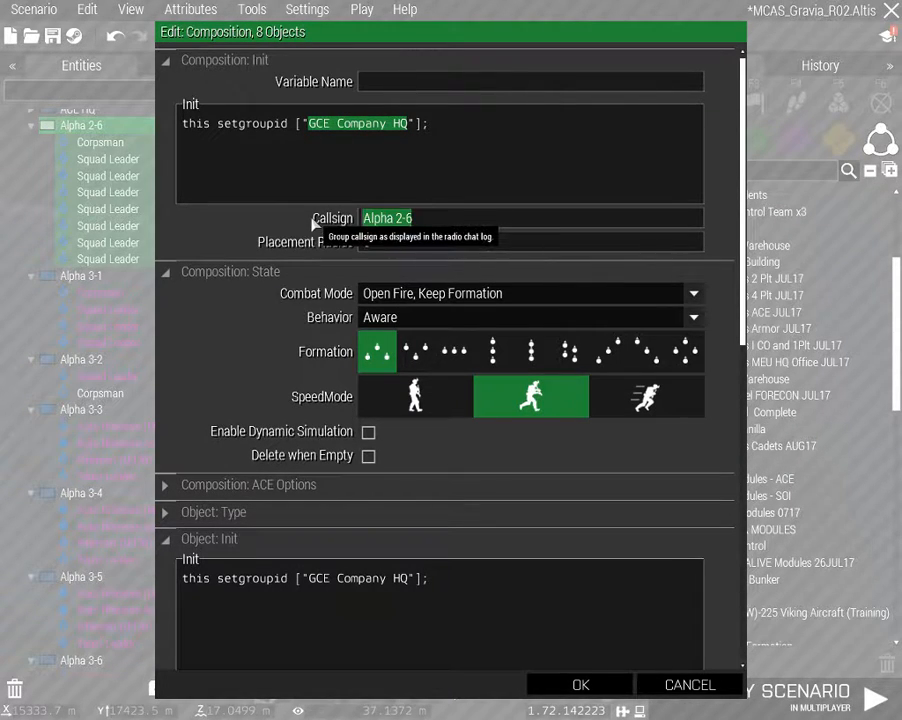
text(GCE Company HQ)
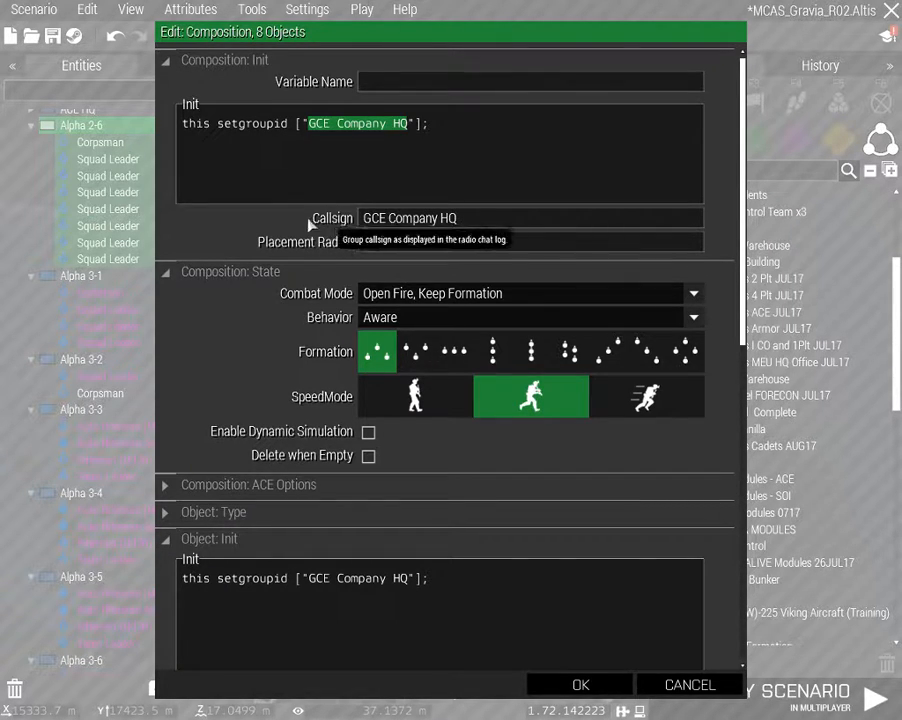
click(588, 690)
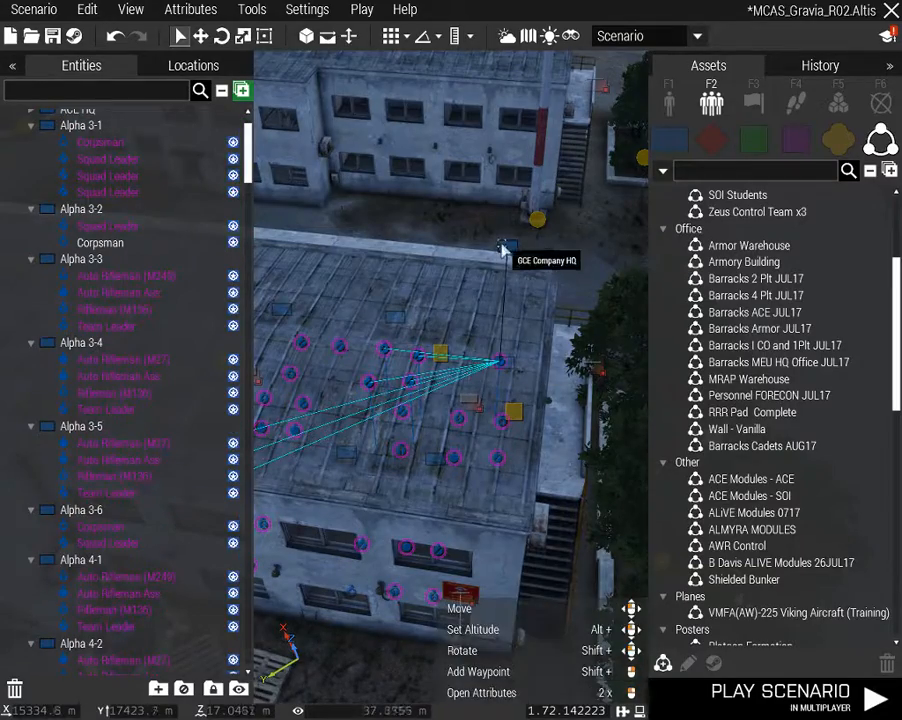
Review the attributes of the GCE Company HQ group, checking its callsign against its init code
key(d)
mouse_move(497, 428)
right_down()
mouse_move(463, 441)
mouse_move(342, 435)
mouse_move(363, 428)
right_up()
key(w)
key(s)
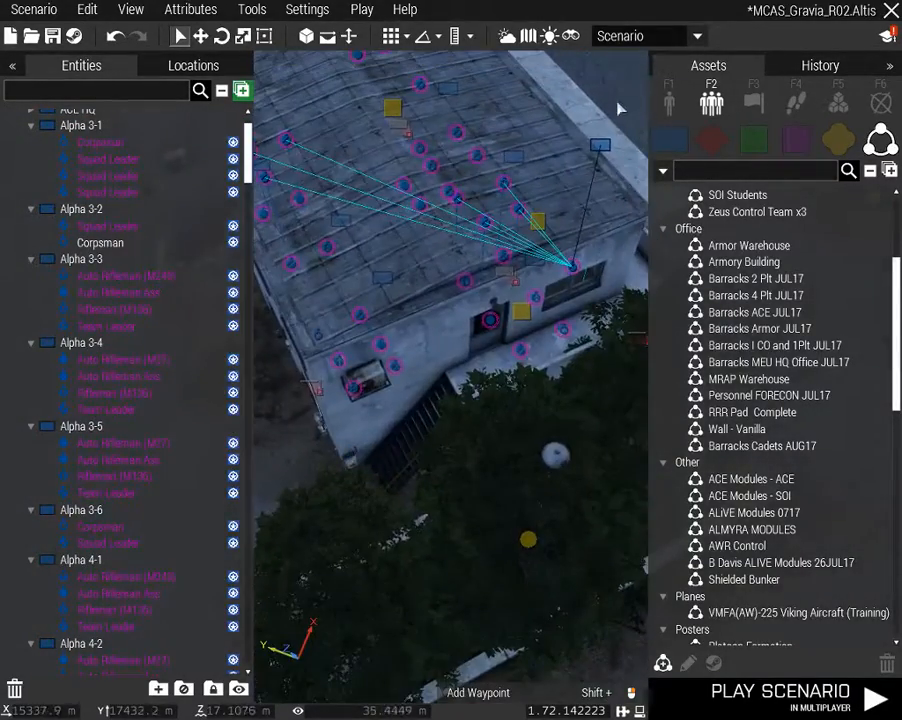
double_click(600, 146)
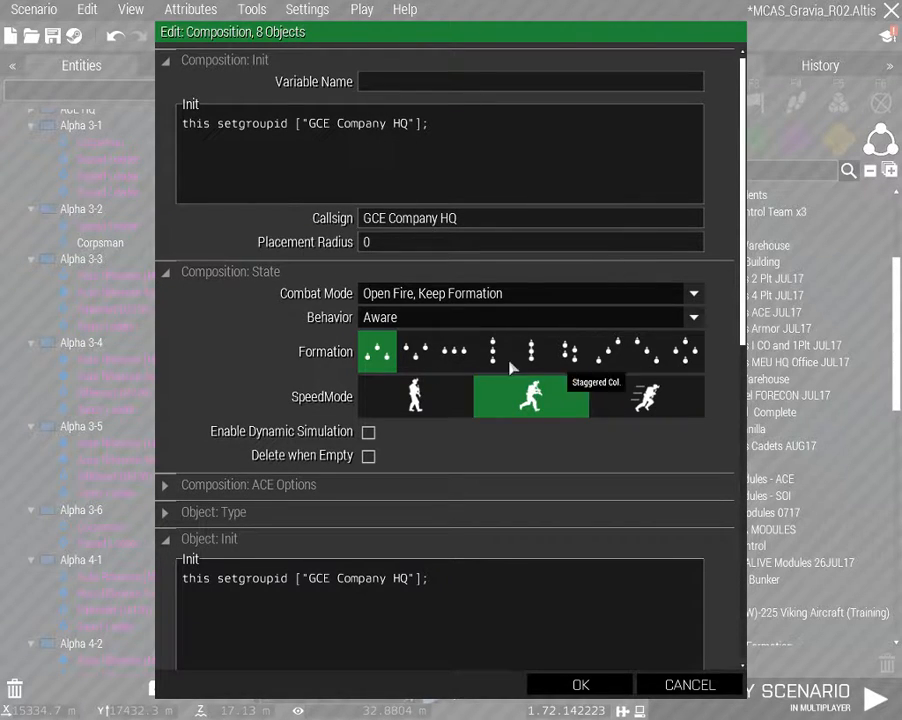
click(638, 690)
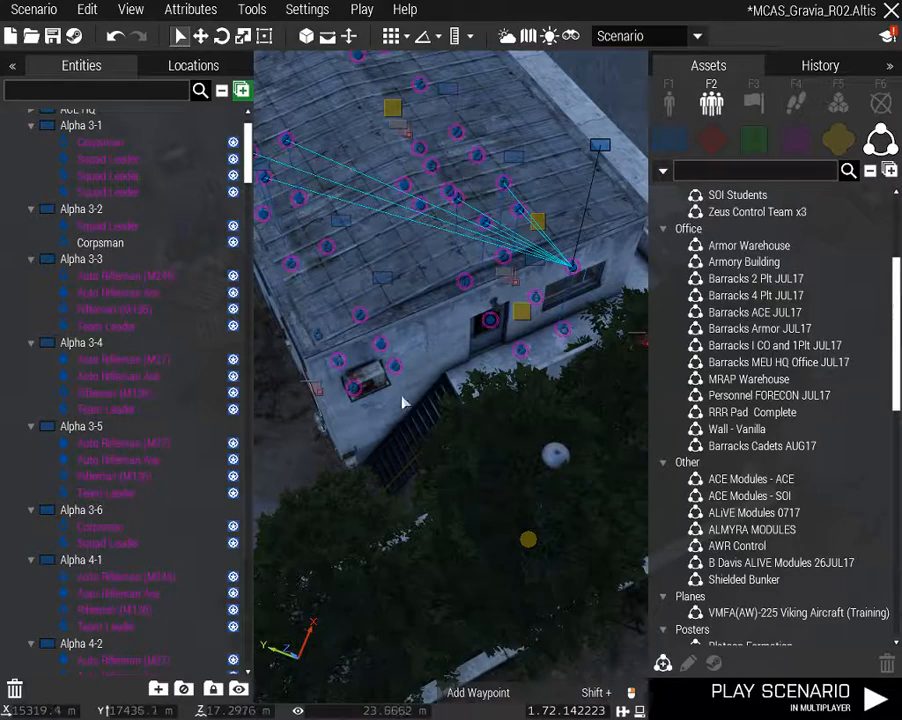
Set the callsign of group Alpha 3-1 to GCE 1 Platoon HQ
right_drag(462, 188, 460, 152)
double_click(452, 147)
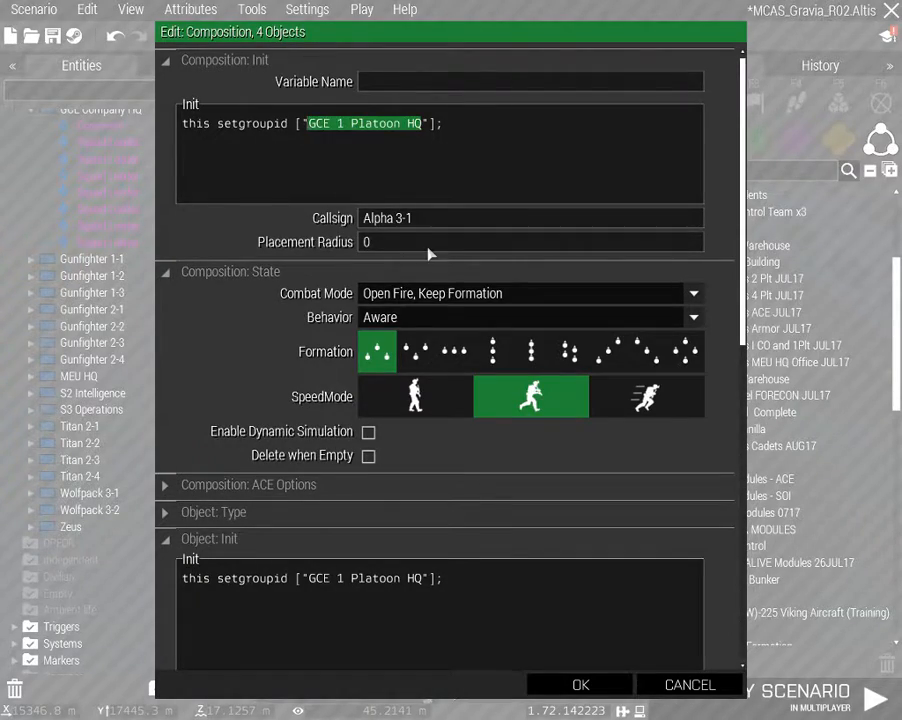
double_click(440, 222)
text(GCE 1 Platoon HQ)
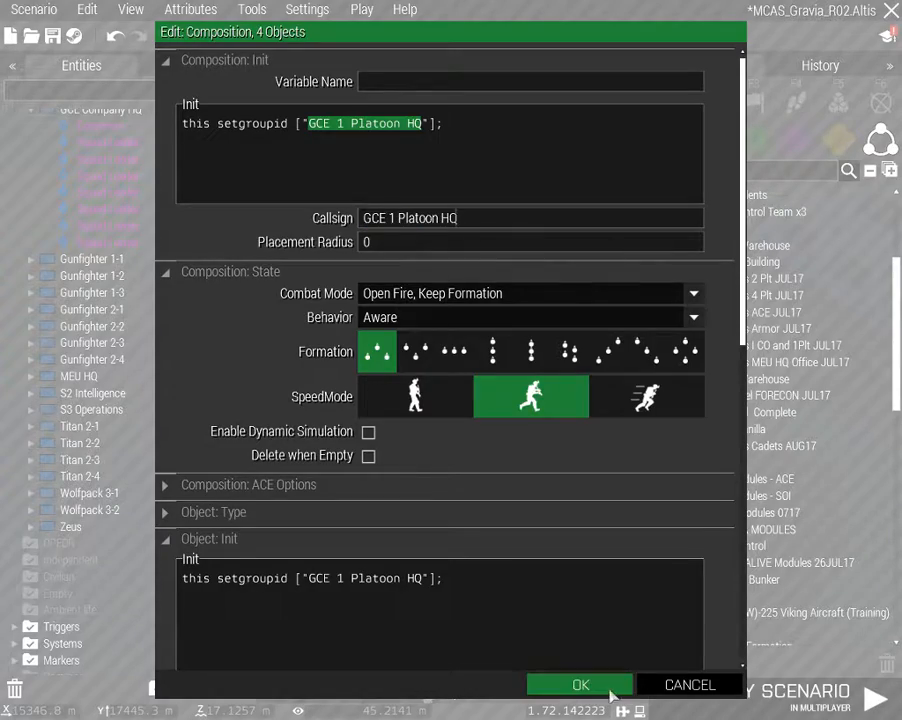
click(557, 688)
Set the callsign of group Alpha 3-2 to GCE 1-1 Squad, matching its init code
scroll(392, 479, up, 5)
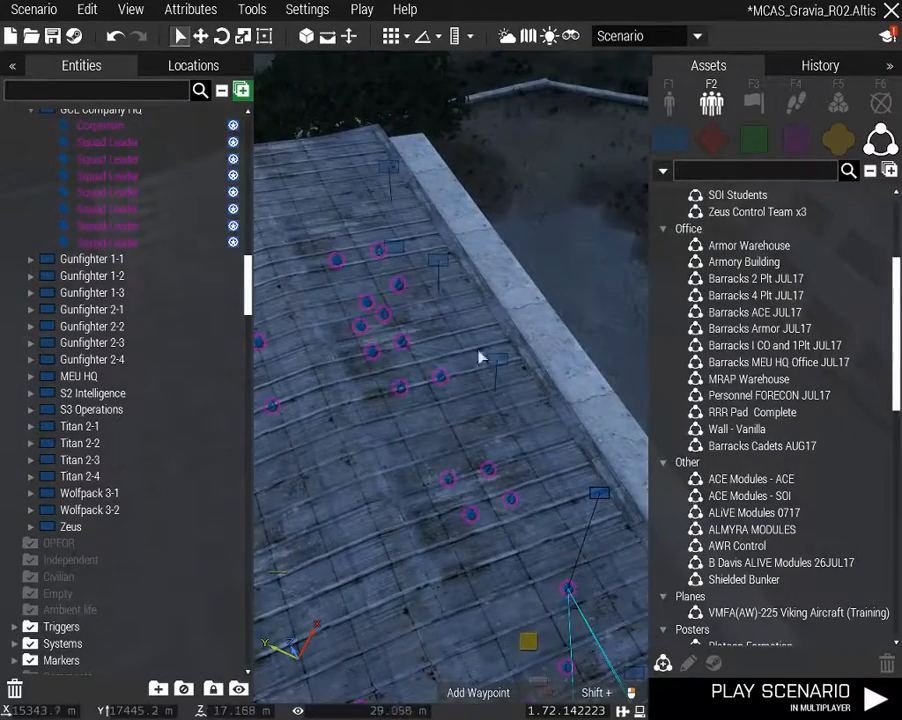
click(441, 263)
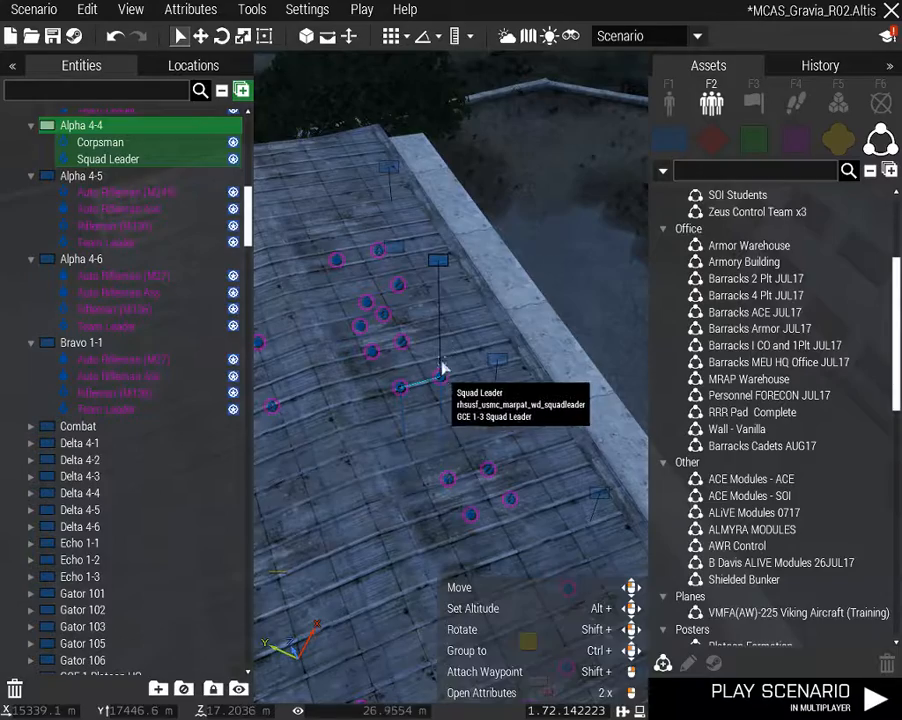
scroll(462, 400, down, 3)
key(s)
key(w)
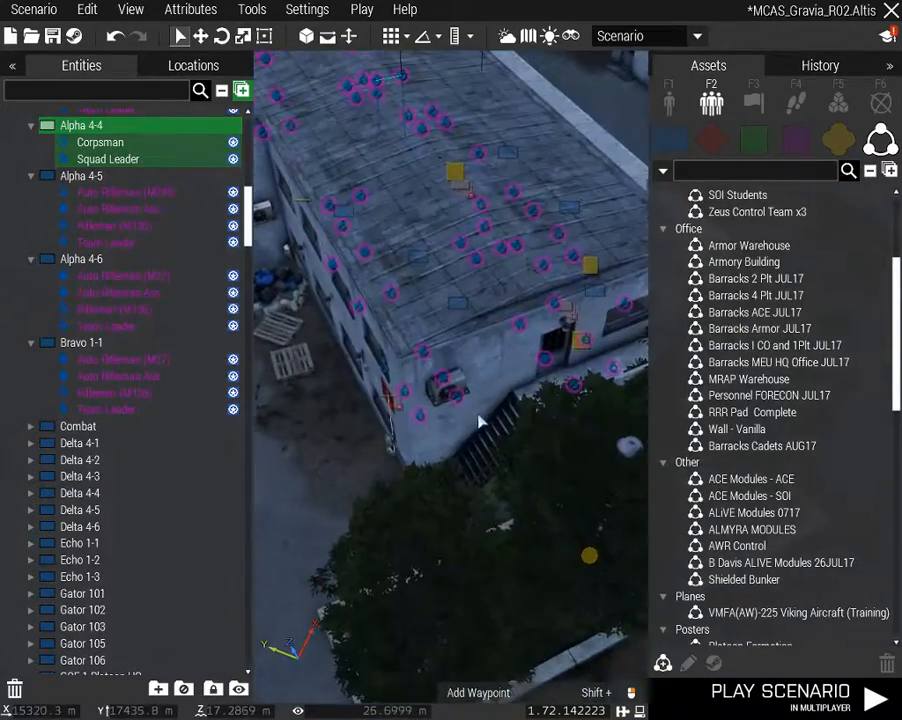
click(417, 259)
double_click(421, 258)
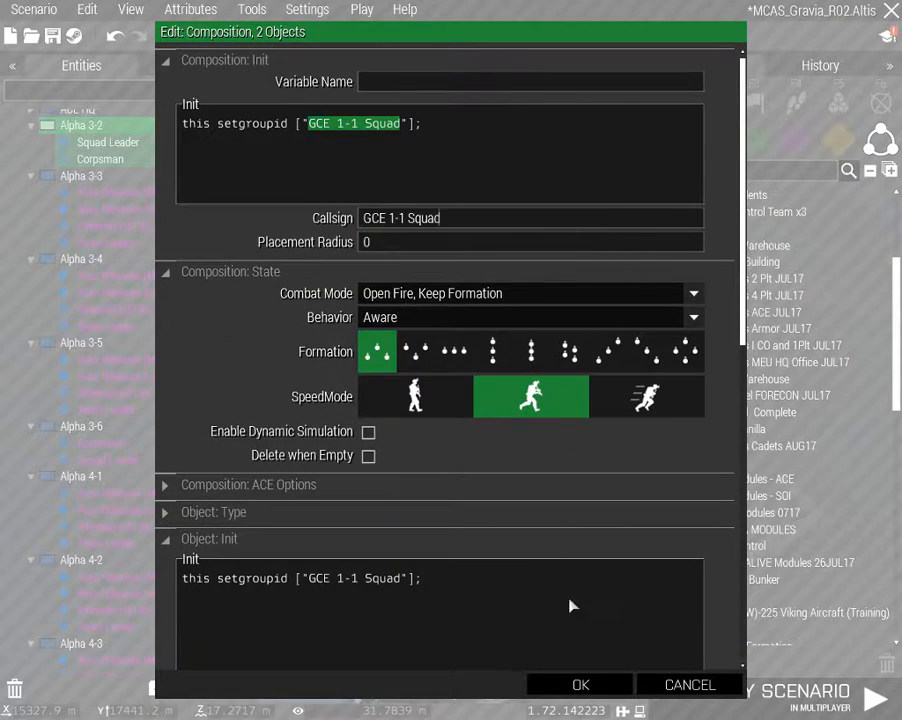
click(565, 688)
Set the callsign of group Alpha 3-3 to GCE 1-1-A, matching its init code
double_click(459, 302)
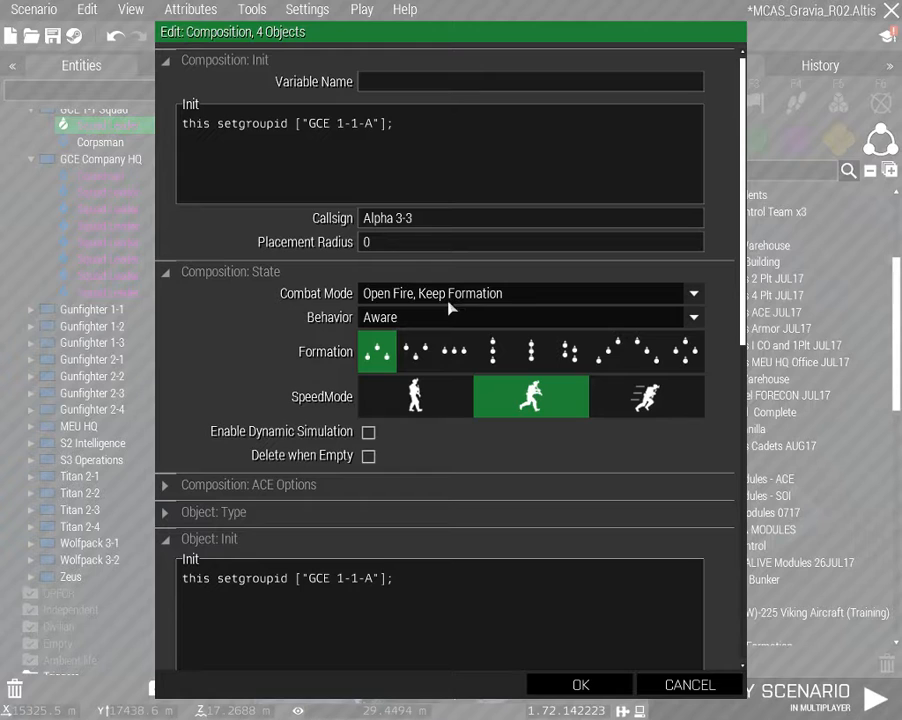
click(576, 683)
Set the callsign of group Alpha 3-4 to GCE 1-1-B, matching its init code
scroll(428, 517, up, 3)
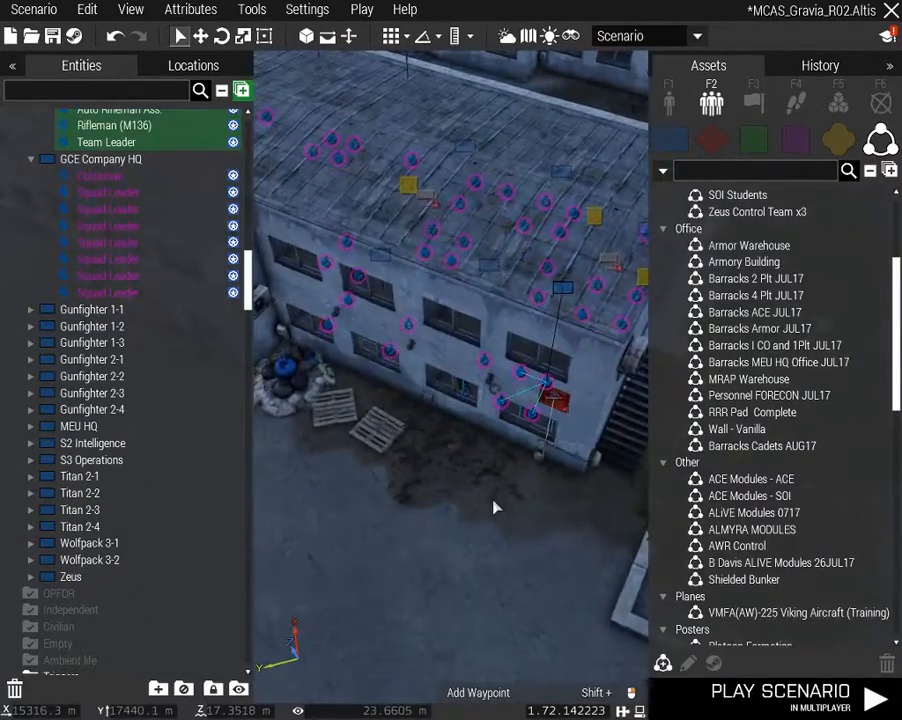
click(379, 258)
double_click(379, 258)
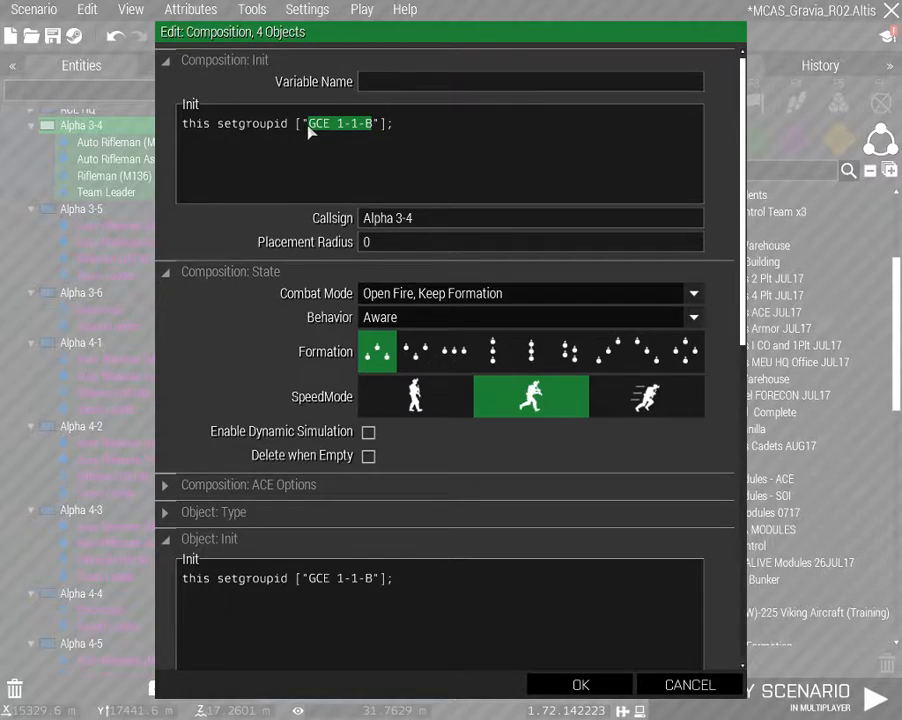
click(415, 218)
key(ctrl+a)
text(GCE 1-1-B)
click(608, 682)
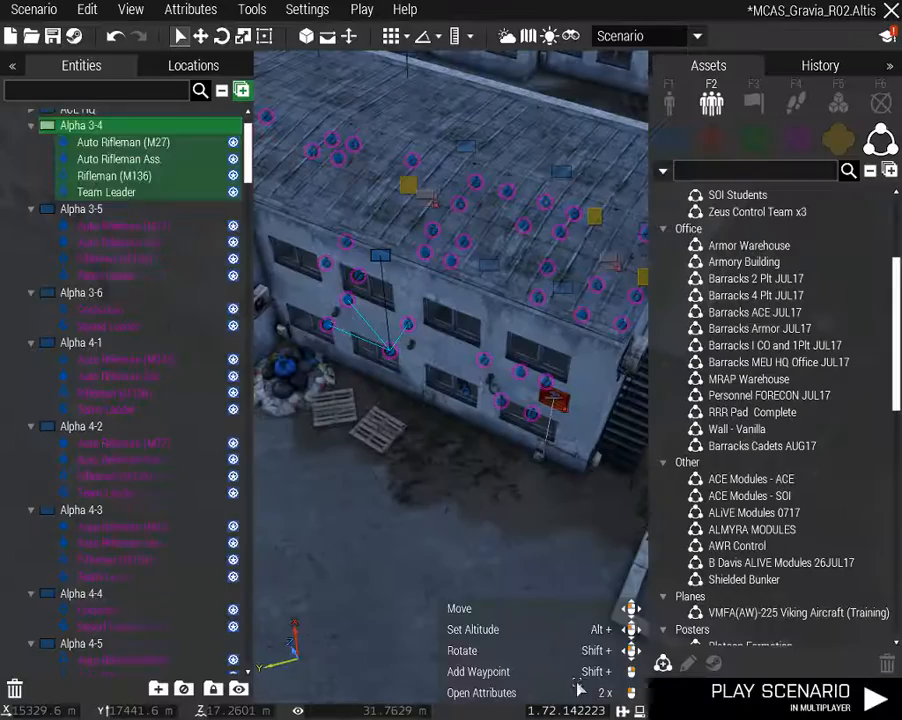
Find group Alpha 3-5 in the barracks and set its callsign to GCE 1-1-C, matching its init code
key(a)
right_drag(385, 505, 469, 495)
key(w)
key(a)
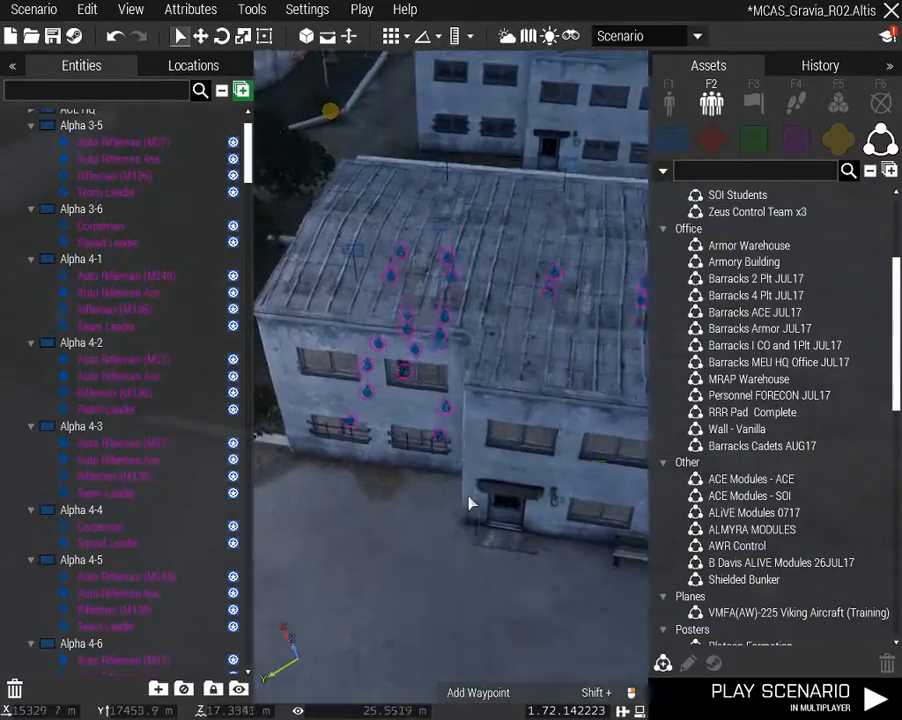
click(375, 261)
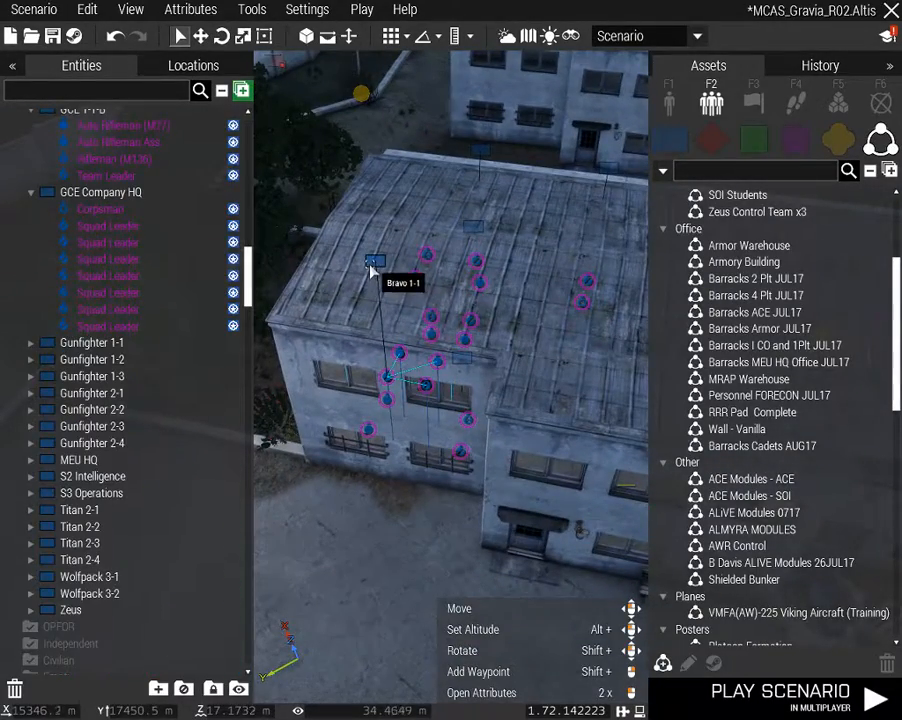
click(472, 229)
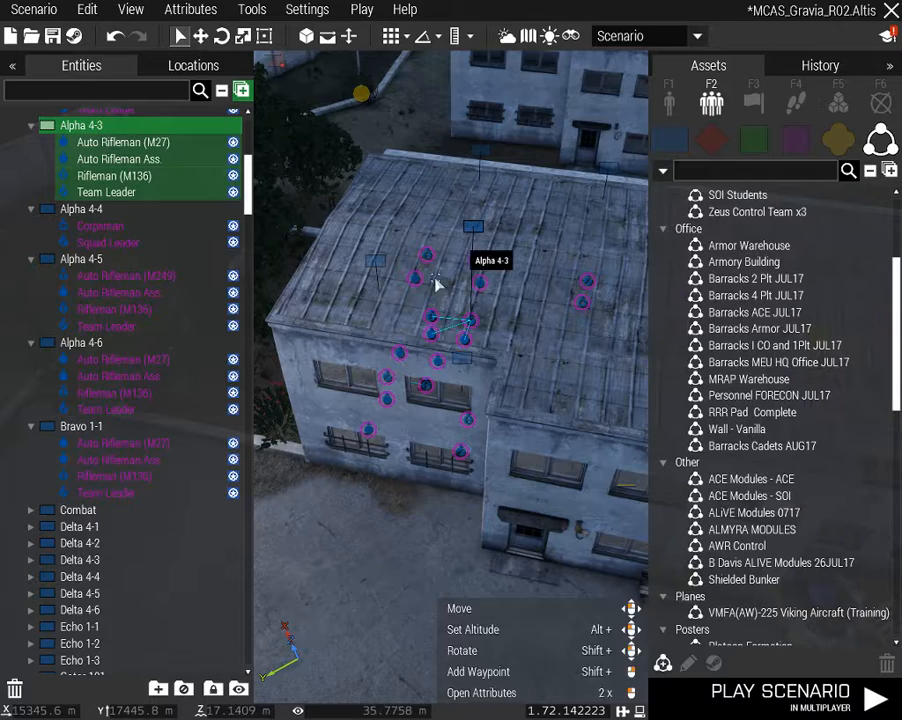
click(463, 360)
double_click(463, 360)
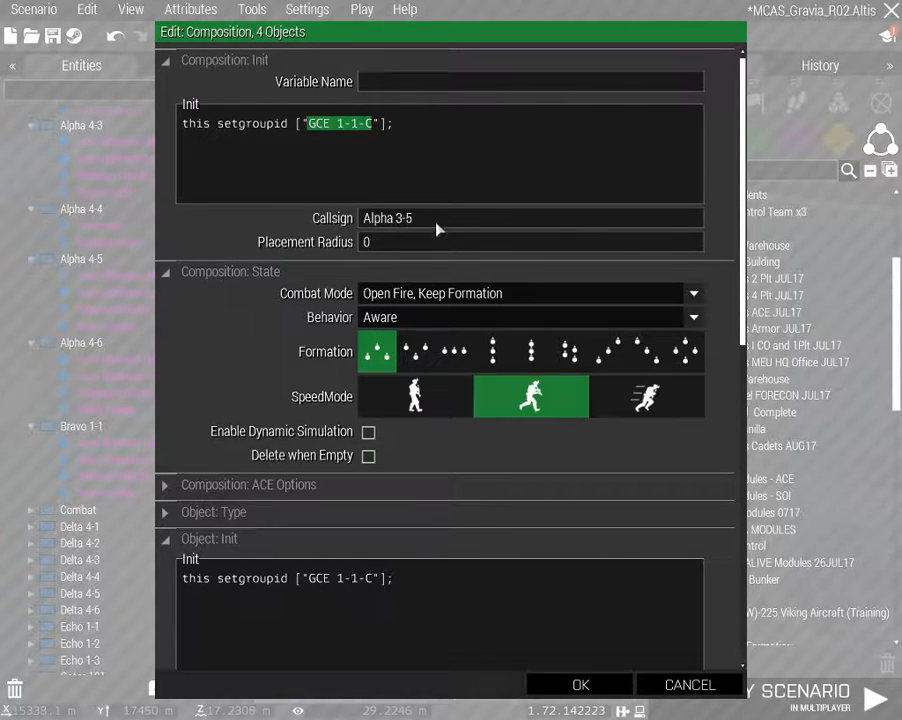
drag(432, 220, 220, 226)
text(GCE 1-1-C)
click(581, 684)
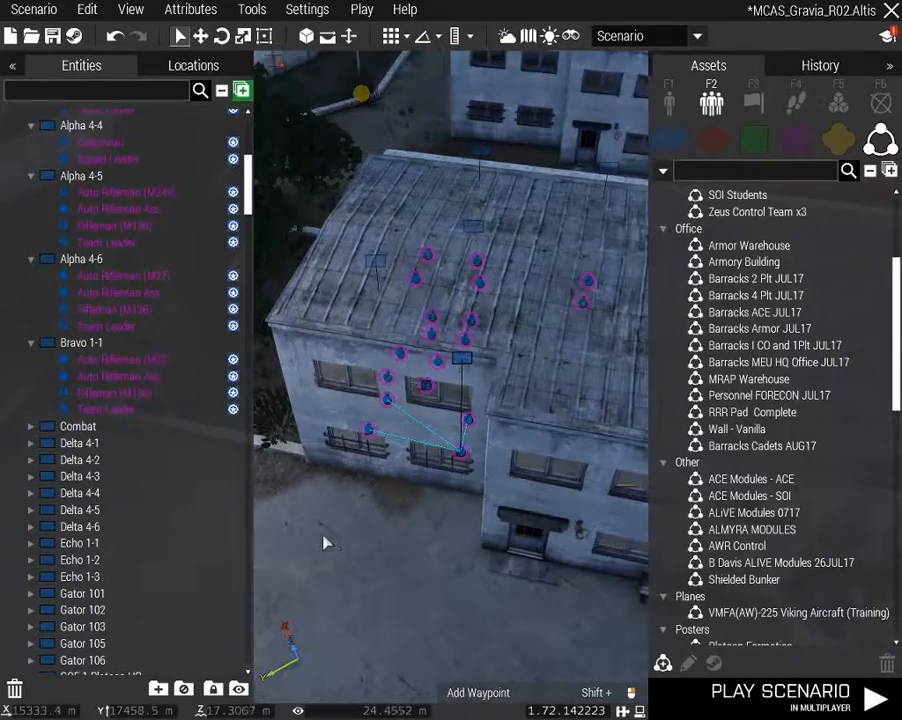
Set the callsign of group Alpha 3-6 to GCE 1-2 Squad, matching its init code
right_drag(461, 548, 34, 525)
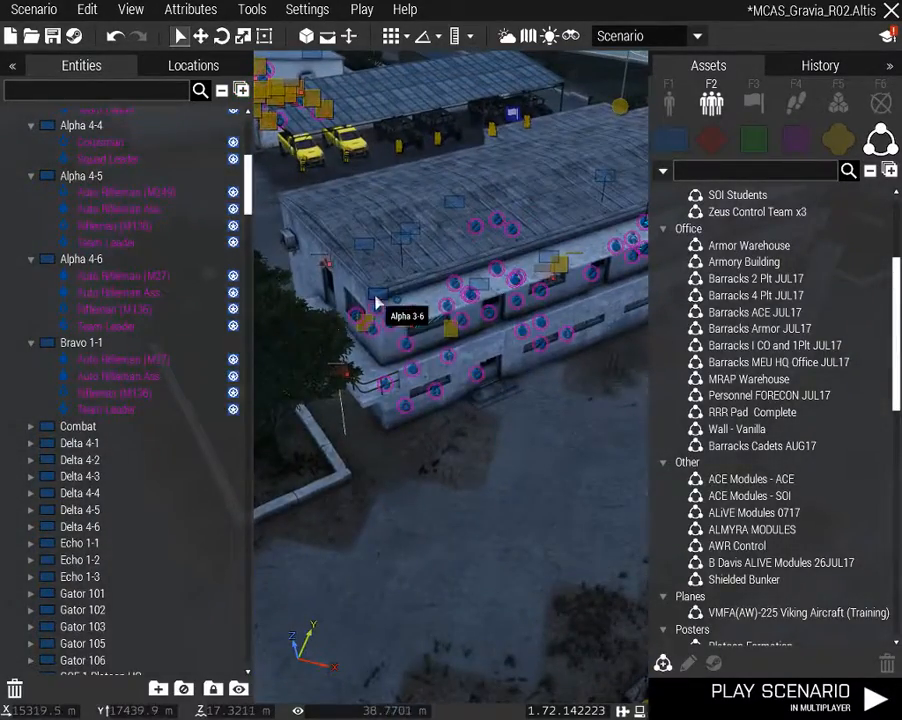
click(378, 297)
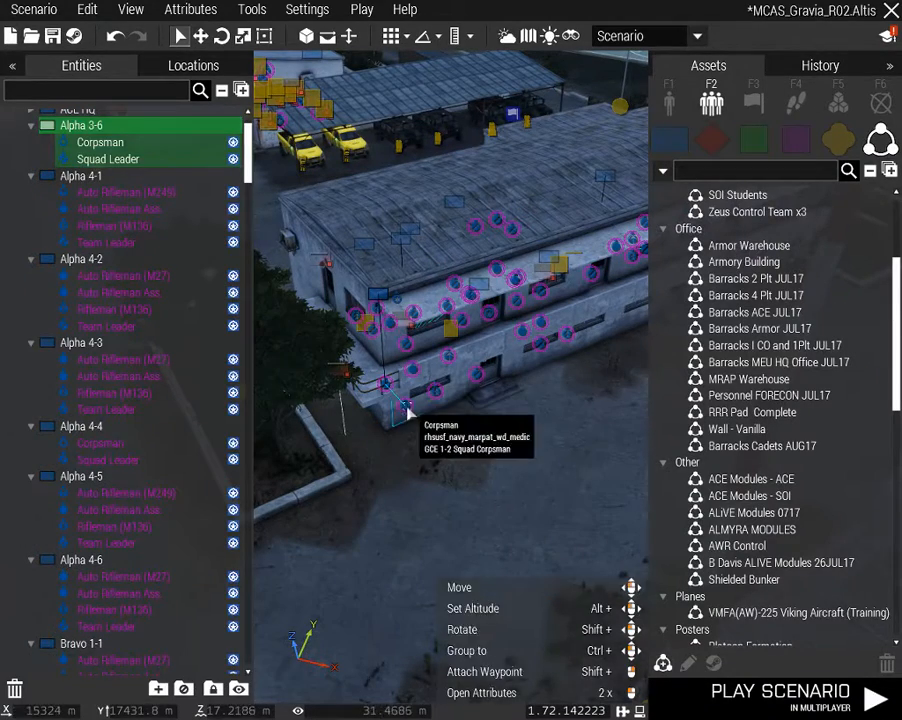
double_click(384, 302)
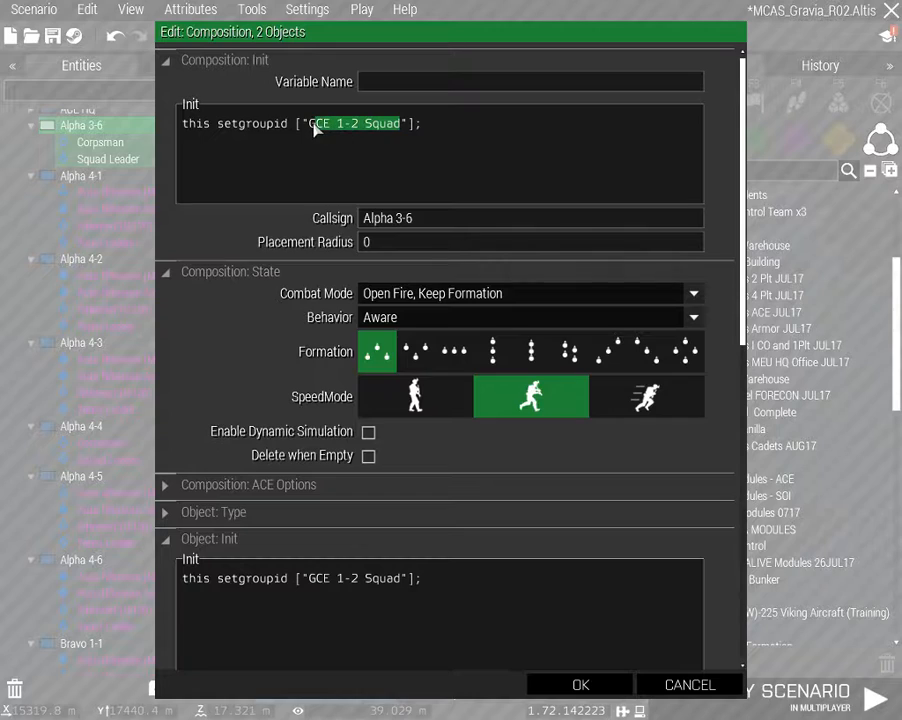
triple_click(432, 218)
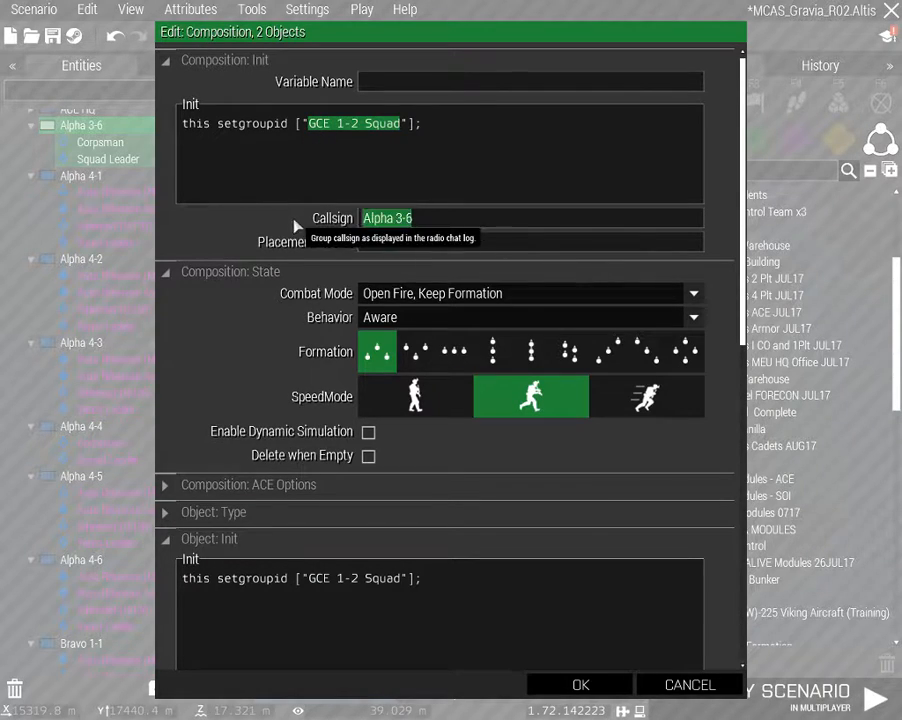
text(GCE 1-2 Squad)
click(583, 686)
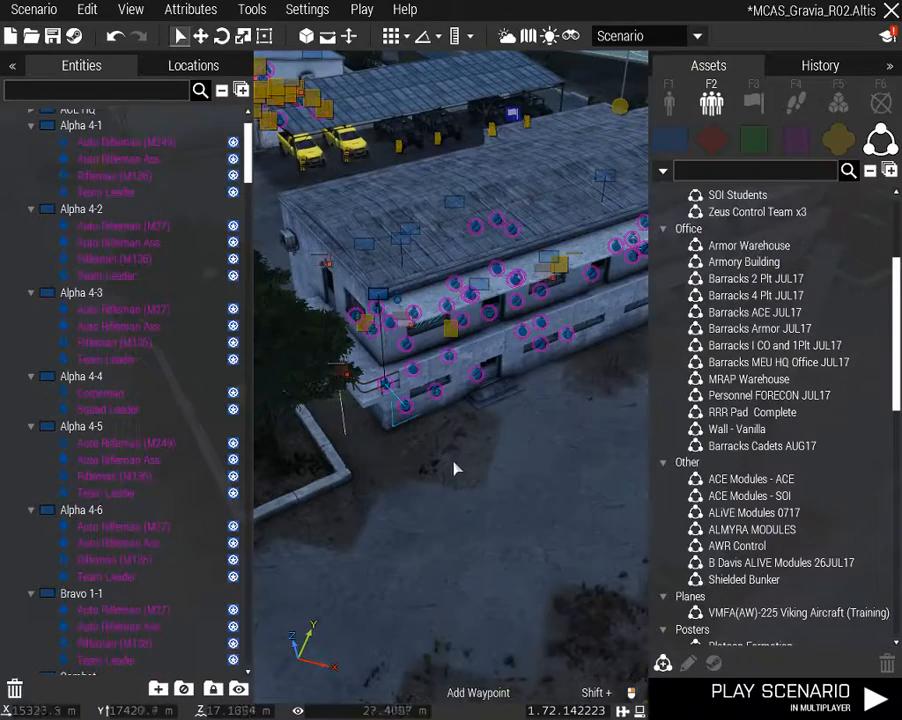
Set the callsign of group Alpha 4-1 to GCE 1-2-A, matching its init code
scroll(454, 466, up, 3)
click(339, 315)
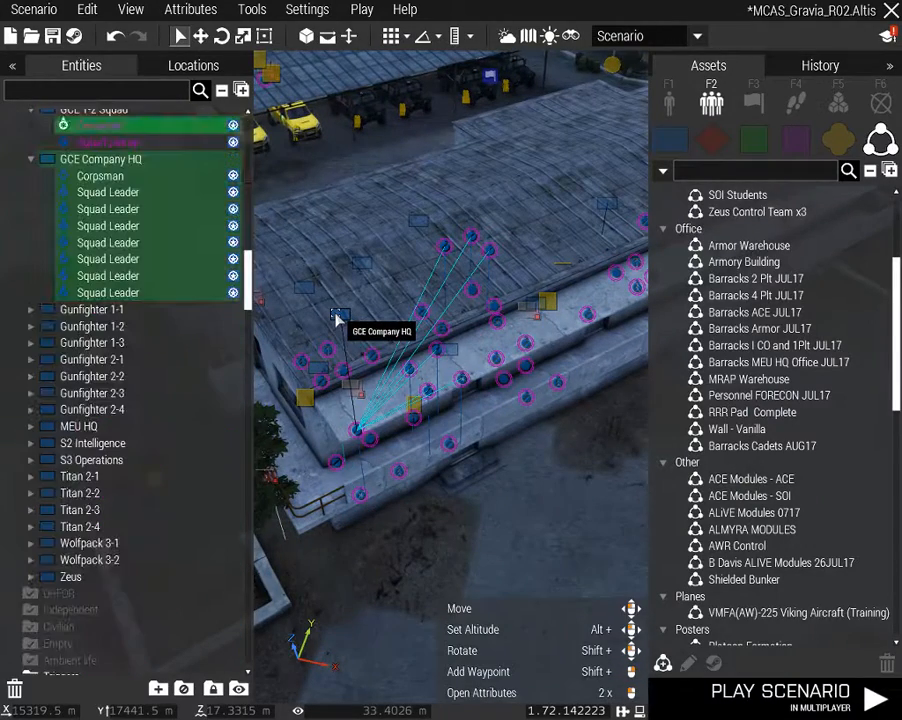
double_click(448, 355)
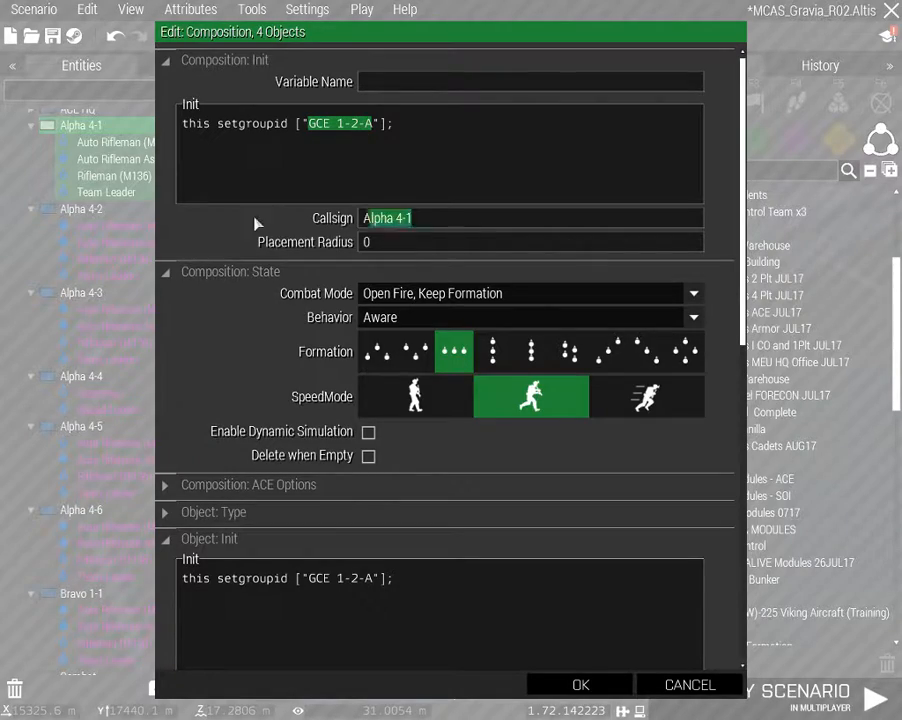
text(GCE 1-2-A)
click(578, 688)
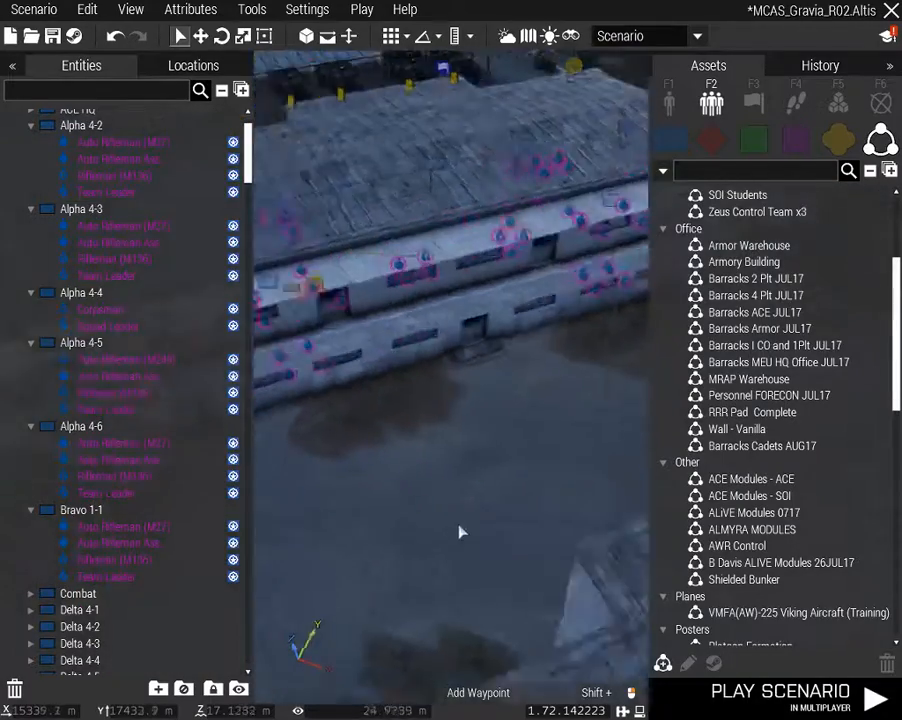
Set the callsign of group Alpha 4-2 to GCE 1-2-B, copying the name from its init code
double_click(444, 361)
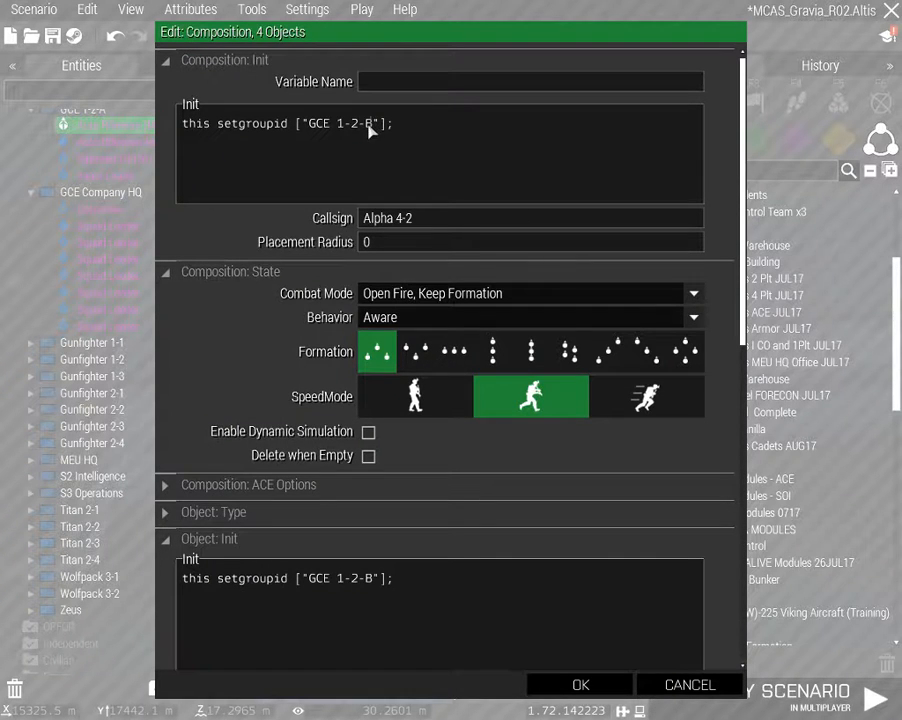
drag(303, 130, 309, 130)
key(ctrl+c)
click(398, 222)
key(ctrl+a)
key(ctrl+v)
click(580, 684)
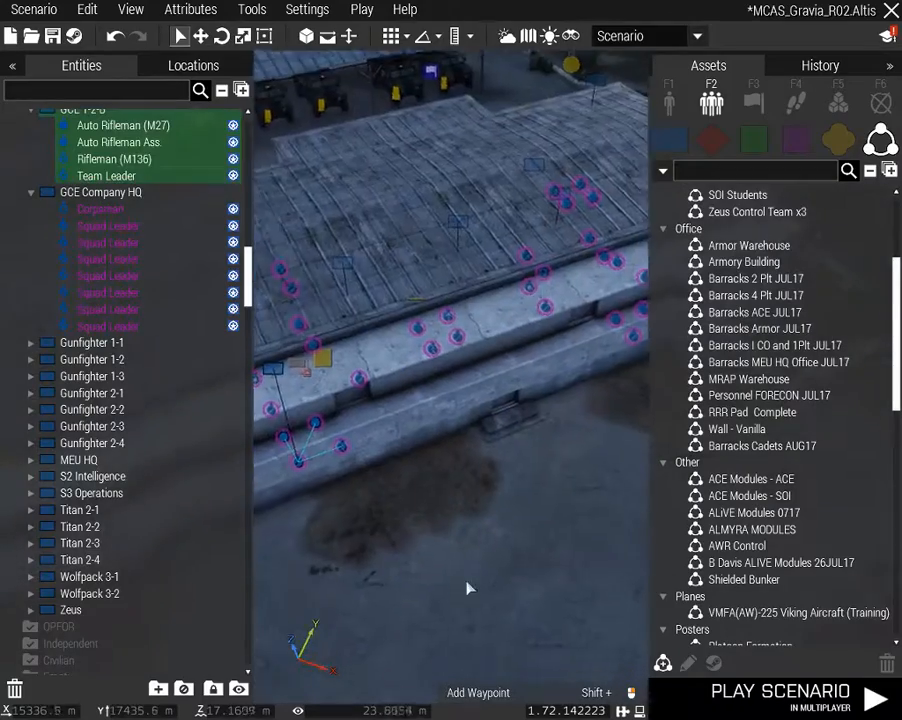
Set the callsign of group Alpha 4-3 to GCE 1-2-C, matching its init code
click(541, 279)
double_click(541, 279)
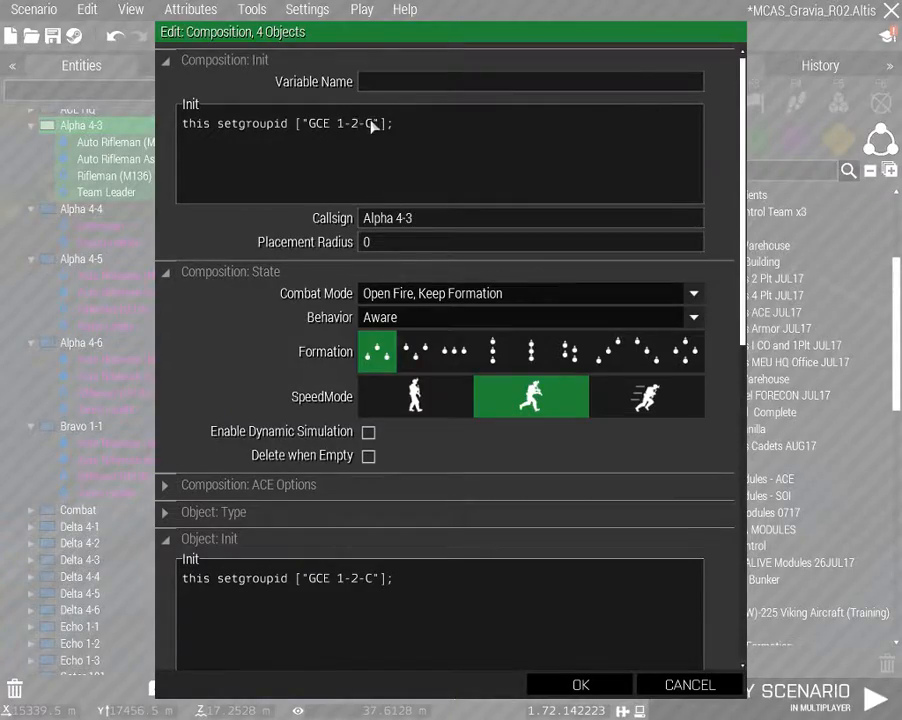
drag(424, 225, 266, 227)
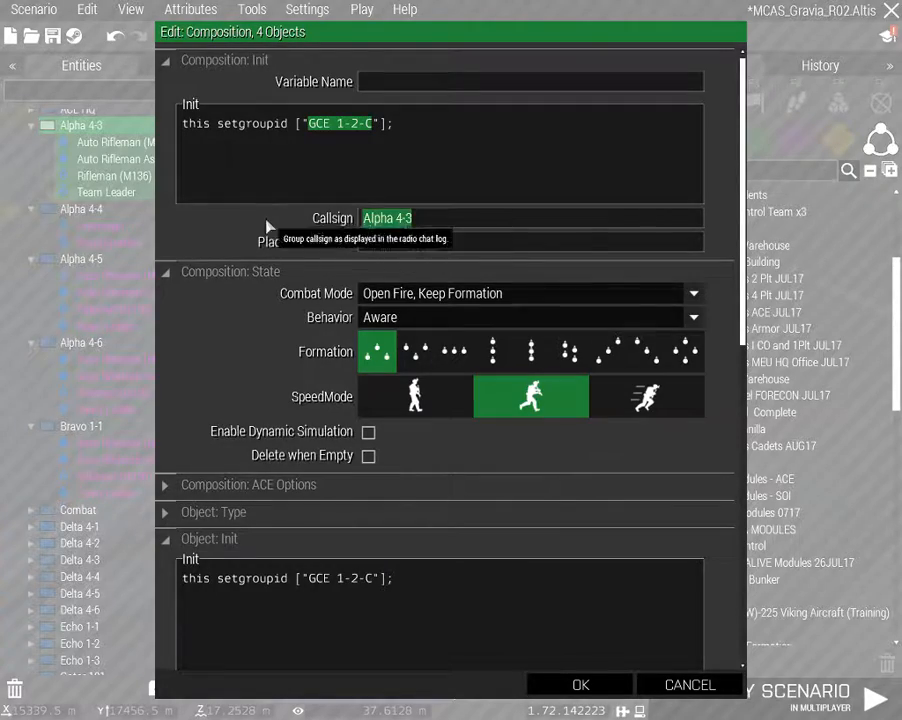
key(ctrl+v)
click(554, 690)
right_drag(490, 581, 513, 592)
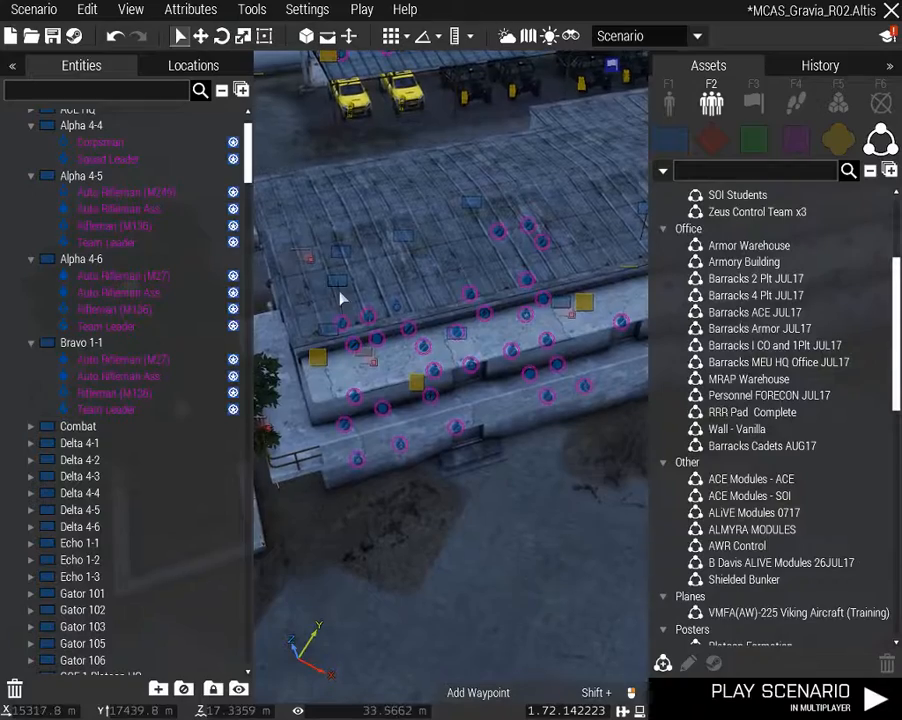
click(339, 278)
right_drag(358, 282, 405, 275)
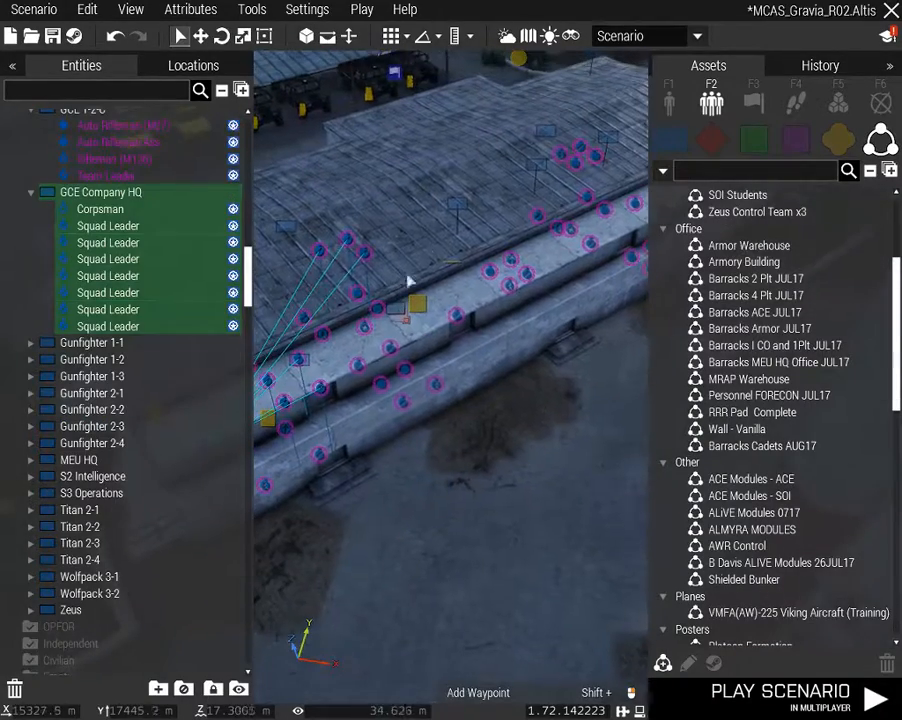
click(454, 202)
double_click(537, 168)
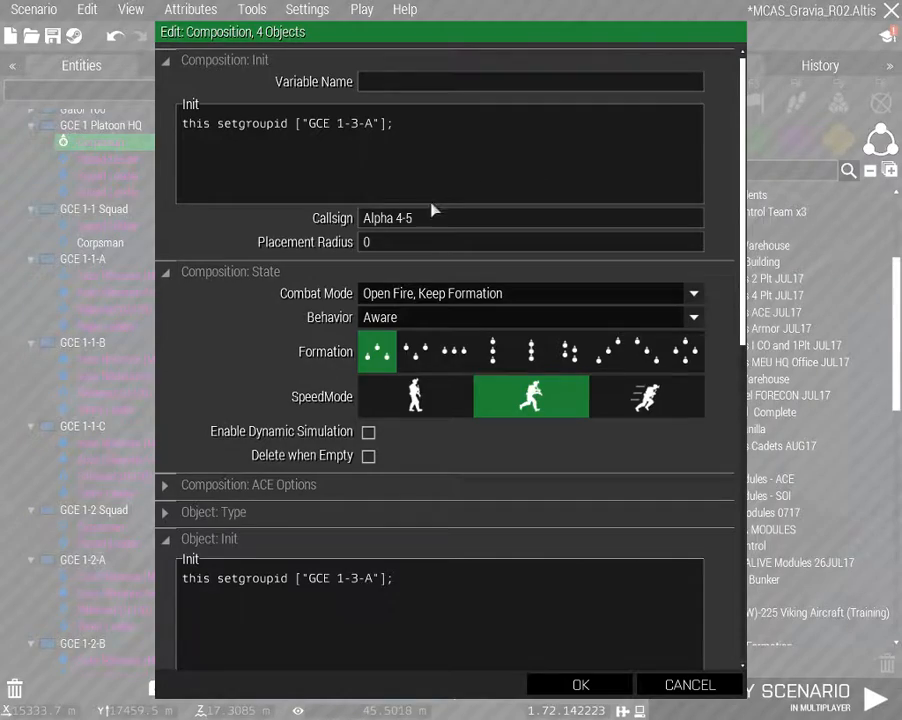
click(690, 685)
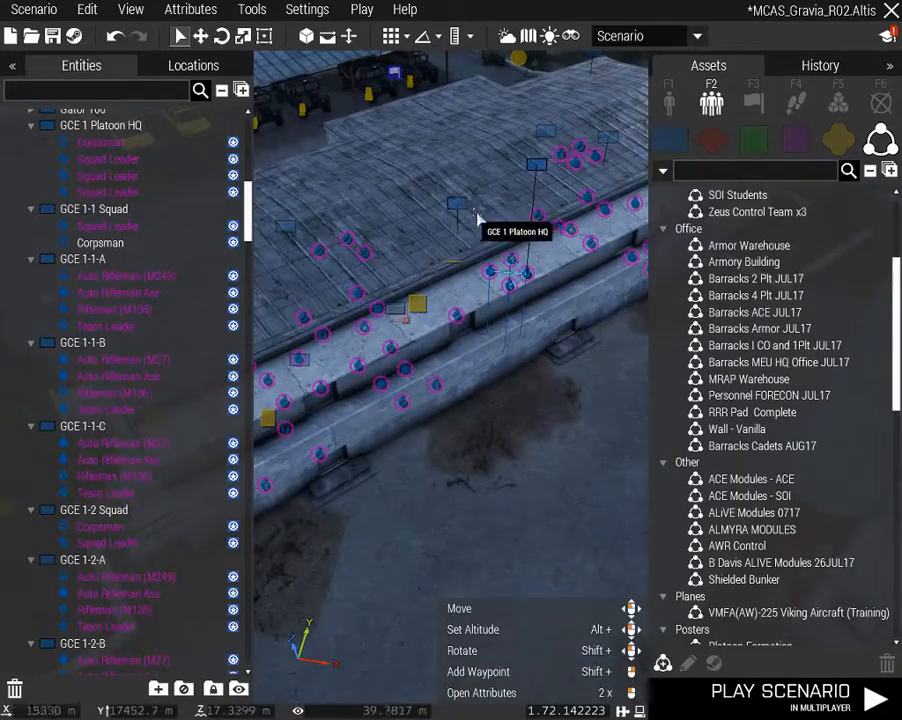
Set the callsign of group Alpha 4-4 to GCE 1-3 Squad, matching its init code
right_drag(479, 225, 461, 173)
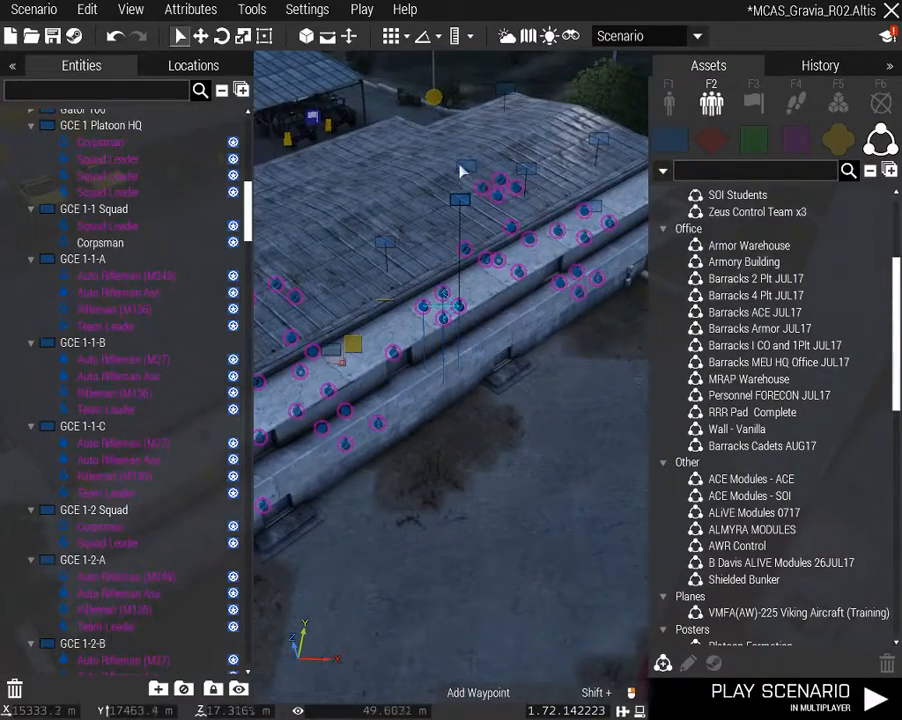
double_click(522, 168)
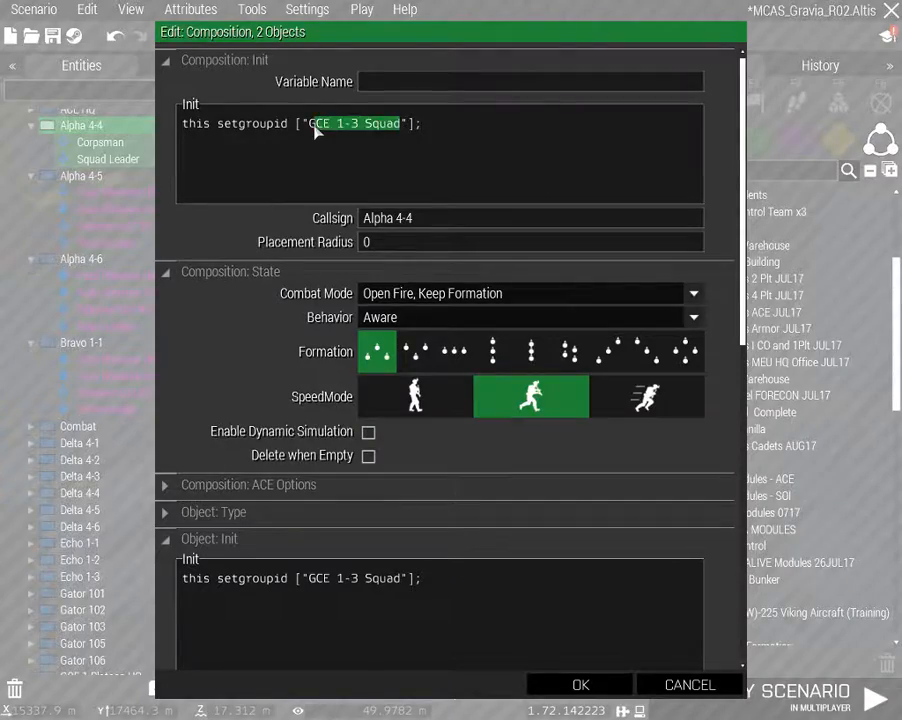
triple_click(428, 218)
key(ctrl+v)
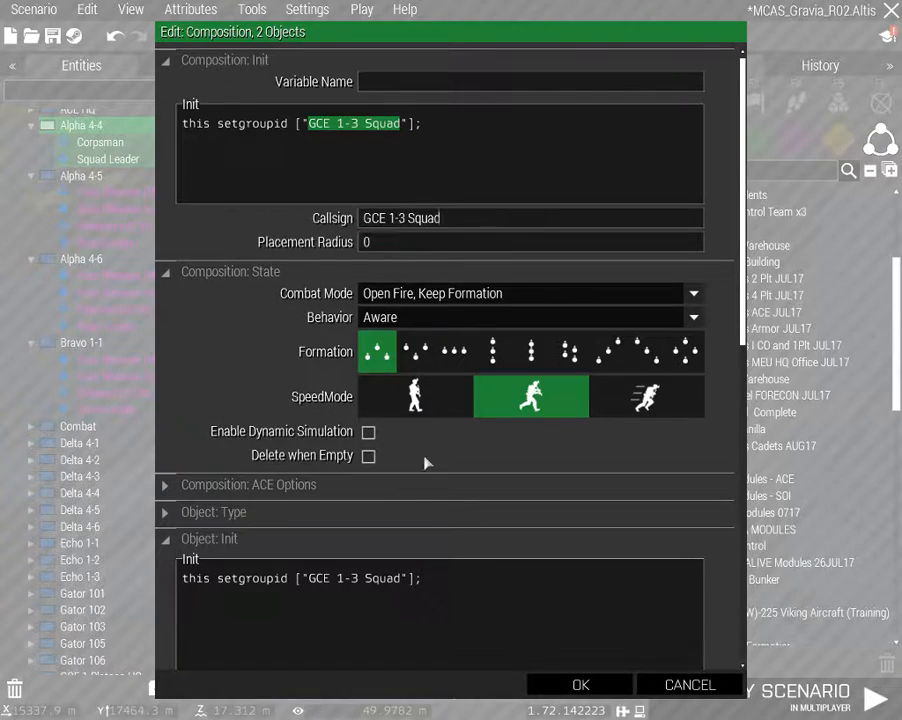
click(581, 685)
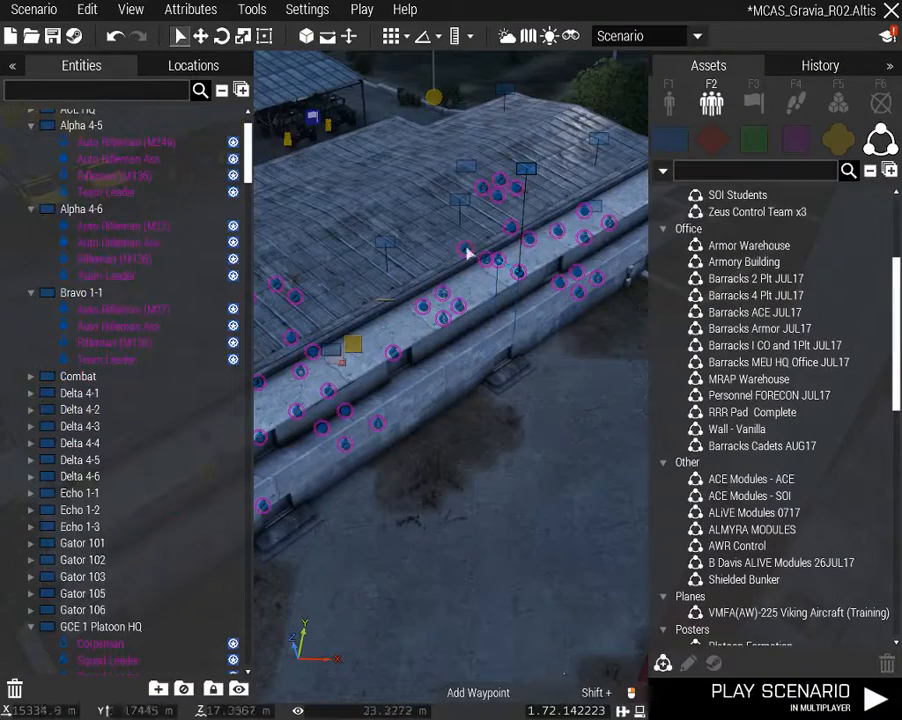
Set the callsign of group Alpha 4-5 to GCE 1-3-A, copying the name from its init code
double_click(456, 198)
drag(375, 128, 310, 133)
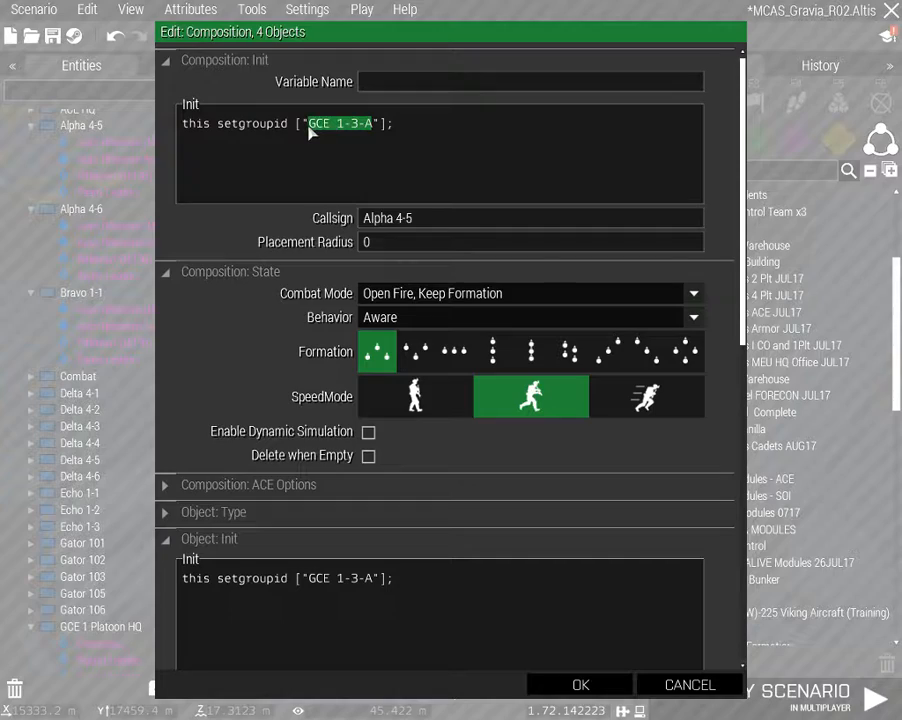
triple_click(432, 218)
key(ctrl+v)
click(575, 682)
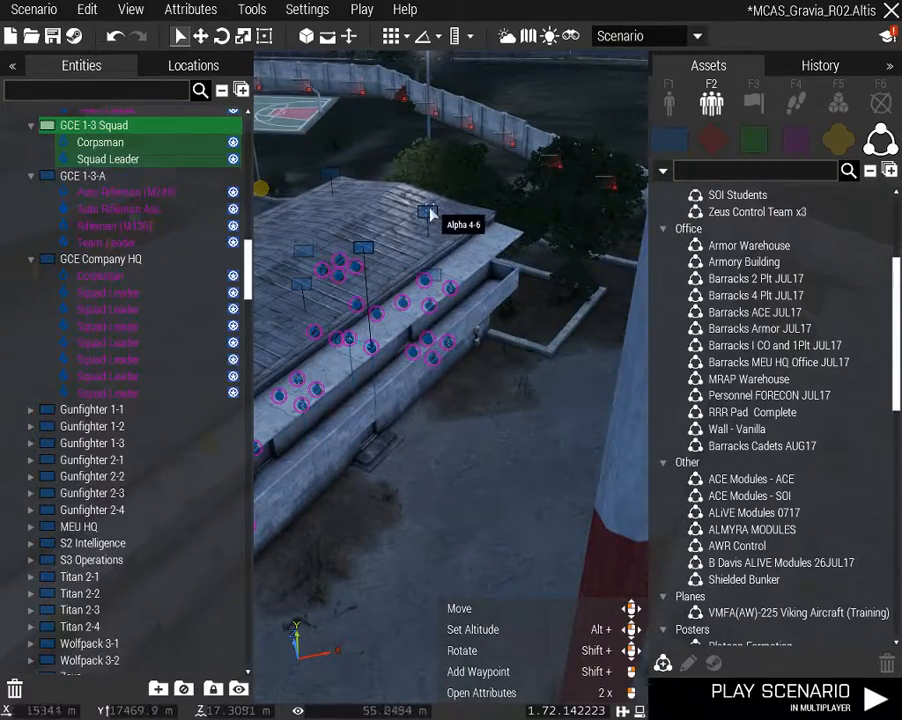
Set the callsign of group Alpha 4-6 to GCE 1-3-B, matching its init code
double_click(430, 214)
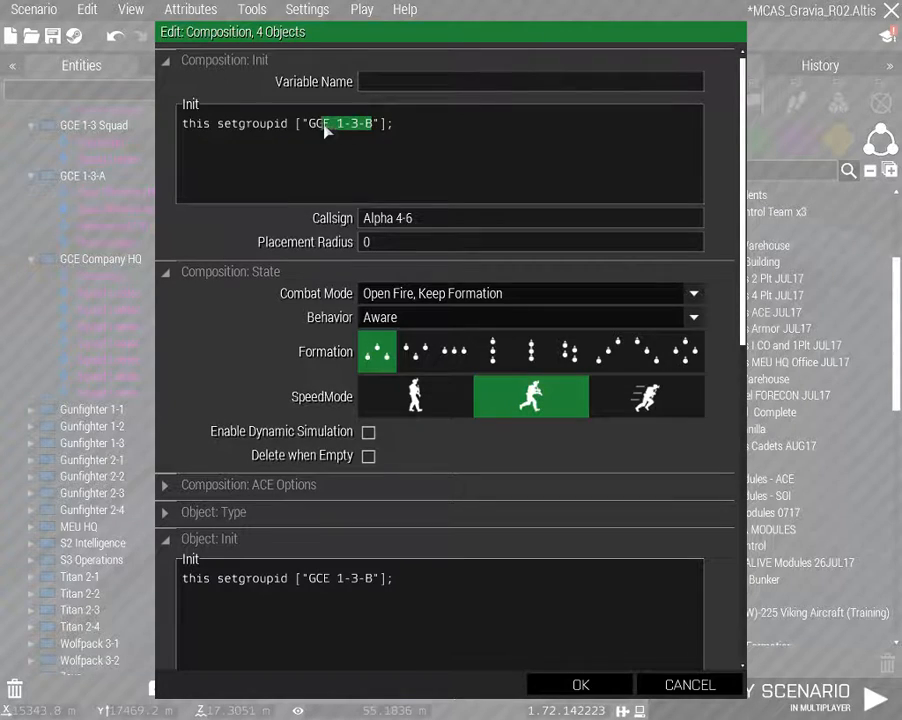
triple_click(428, 217)
key(ctrl+v)
click(575, 684)
Set the callsign of group Bravo 1-1 to GCE 1-3-C, matching its init code
double_click(334, 180)
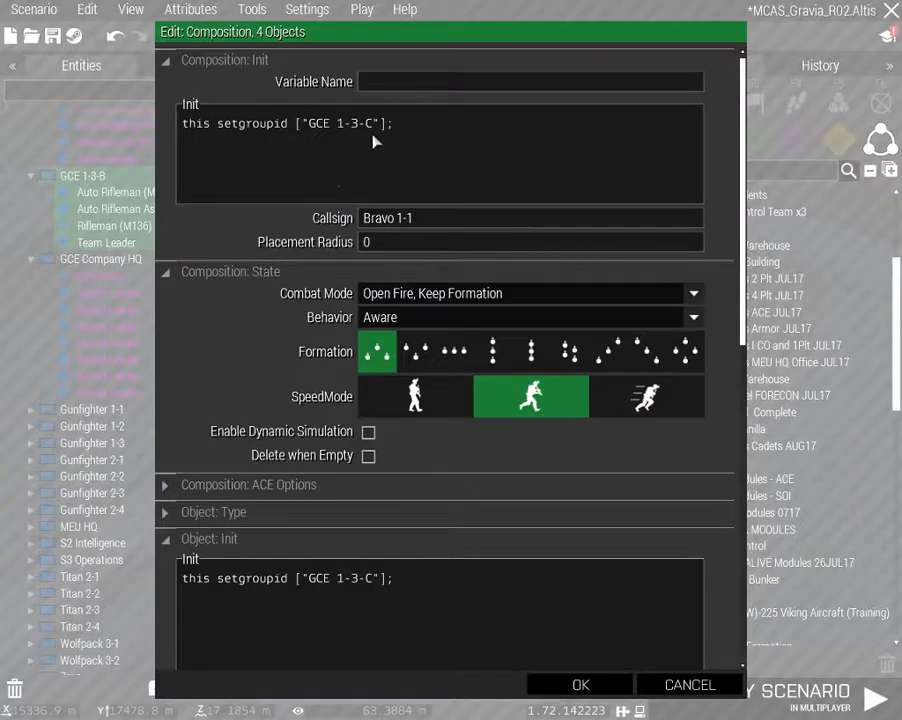
triple_click(432, 218)
key(ctrl+v)
click(581, 684)
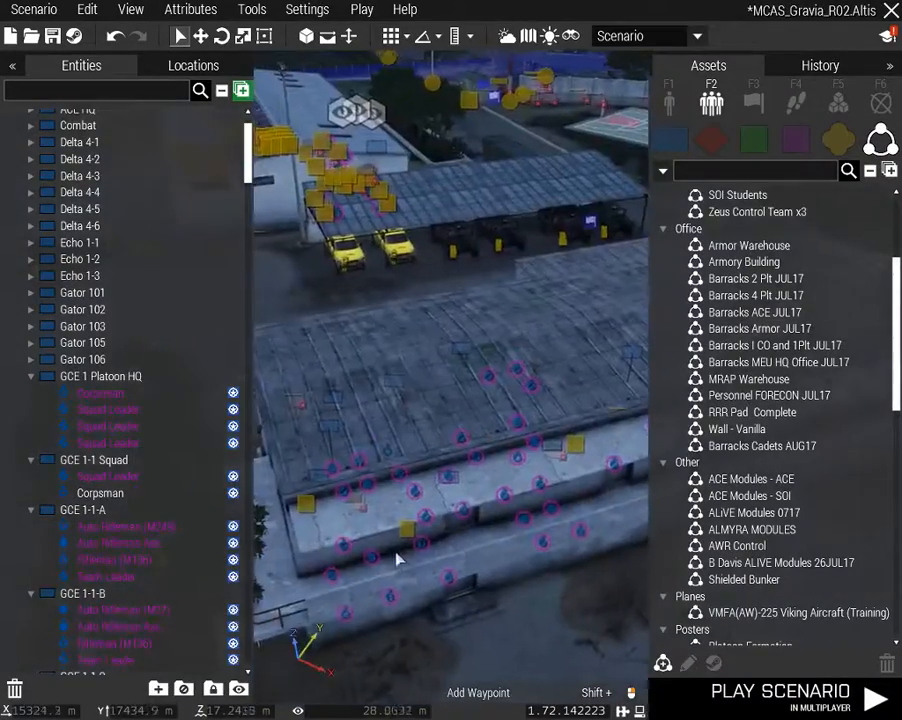
key(s)
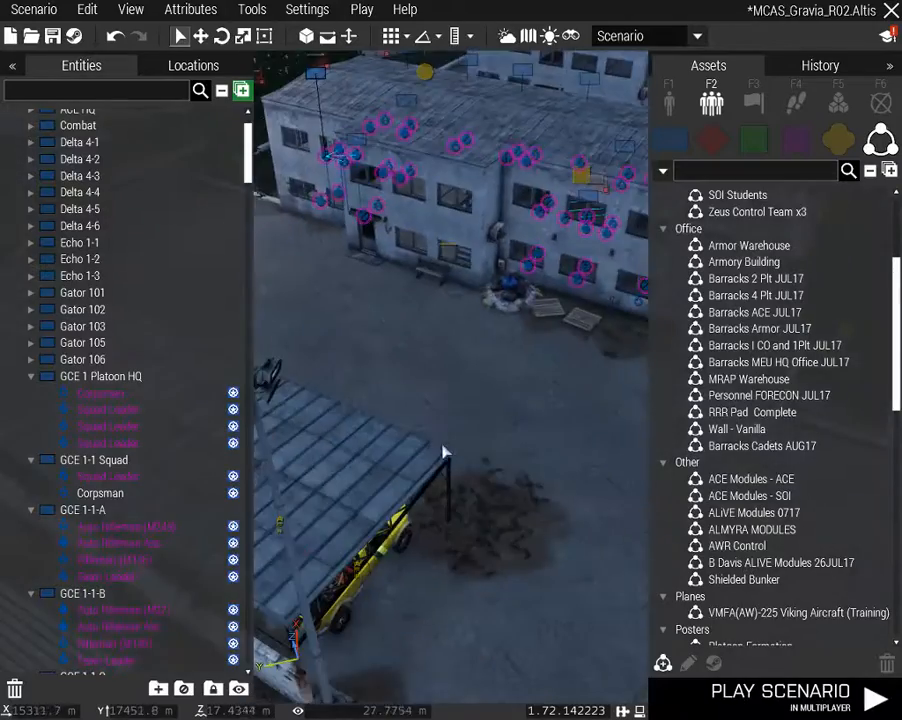
right_drag(443, 453, 467, 450)
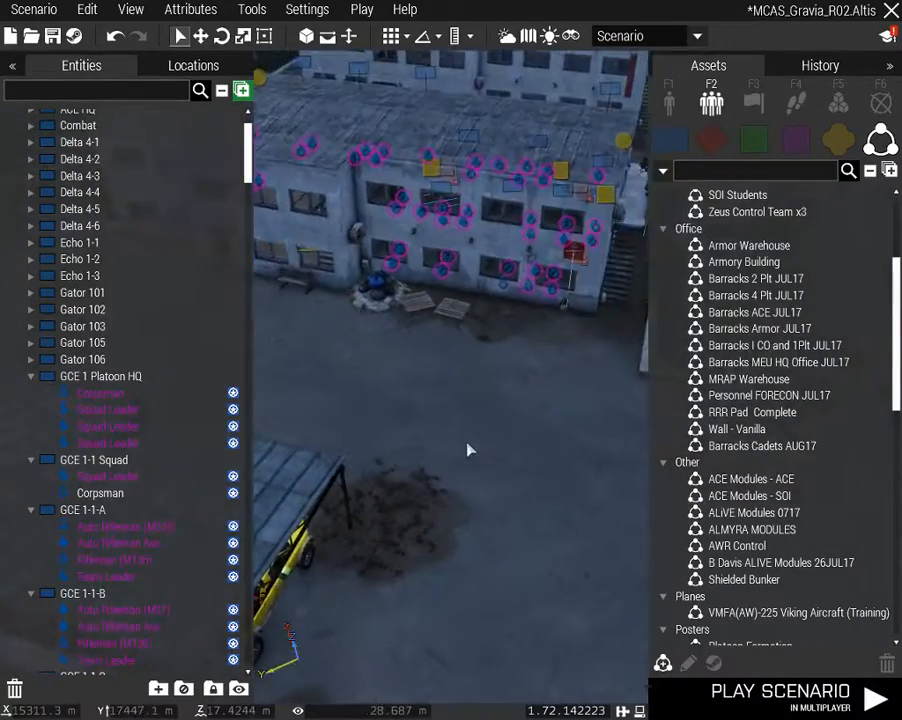
Collapse the whole entity tree, expand only BLUFOR, and review the callsigns of the GCE groups
key(w)
scroll(97, 268, down, 5)
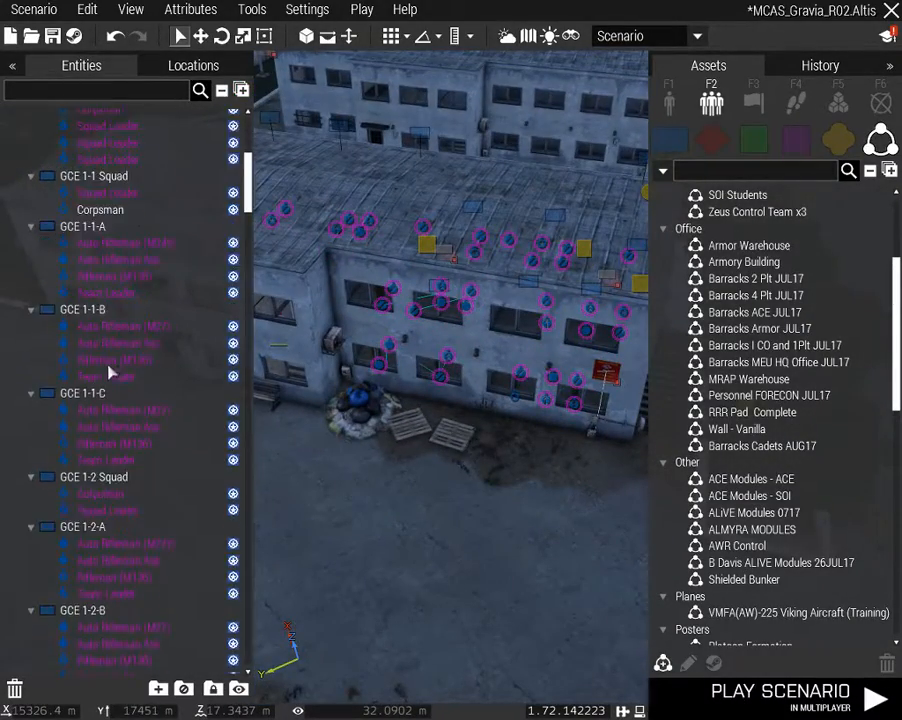
scroll(75, 257, up, 4)
click(223, 92)
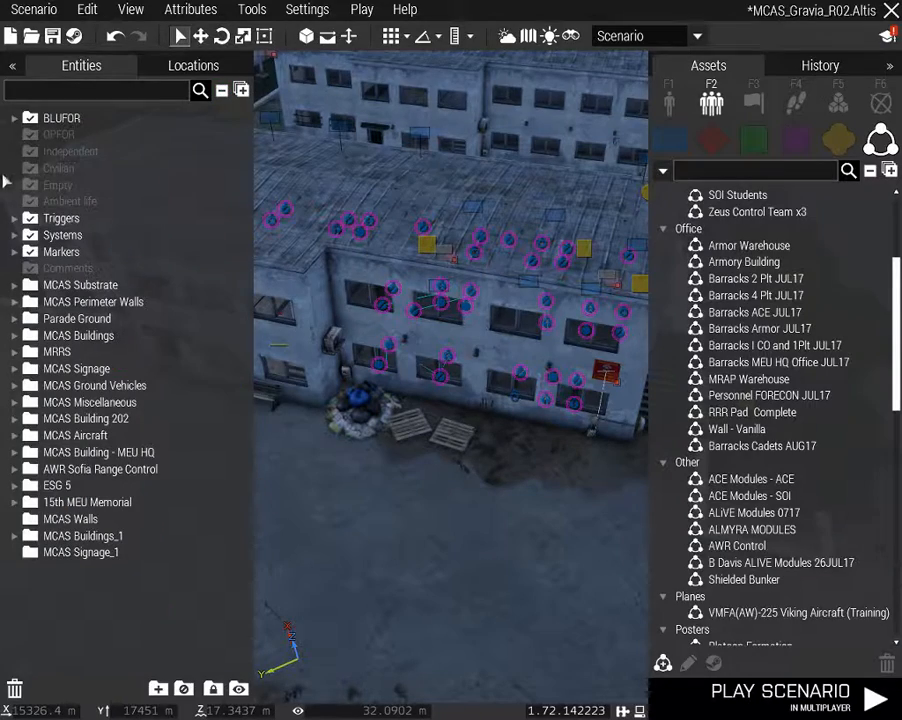
click(17, 118)
scroll(68, 297, down, 4)
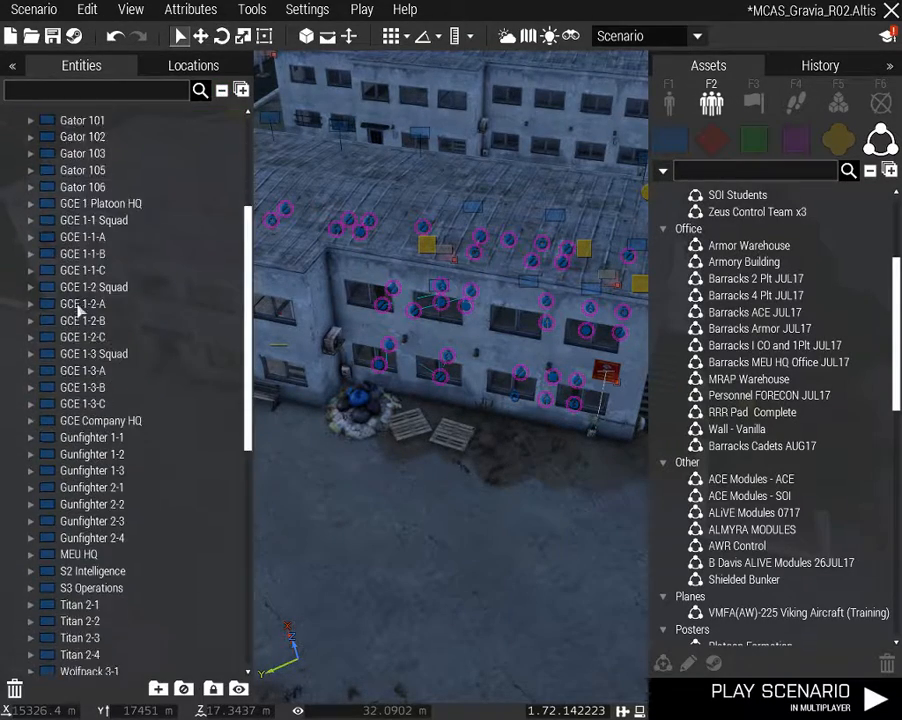
scroll(50, 302, up, 1)
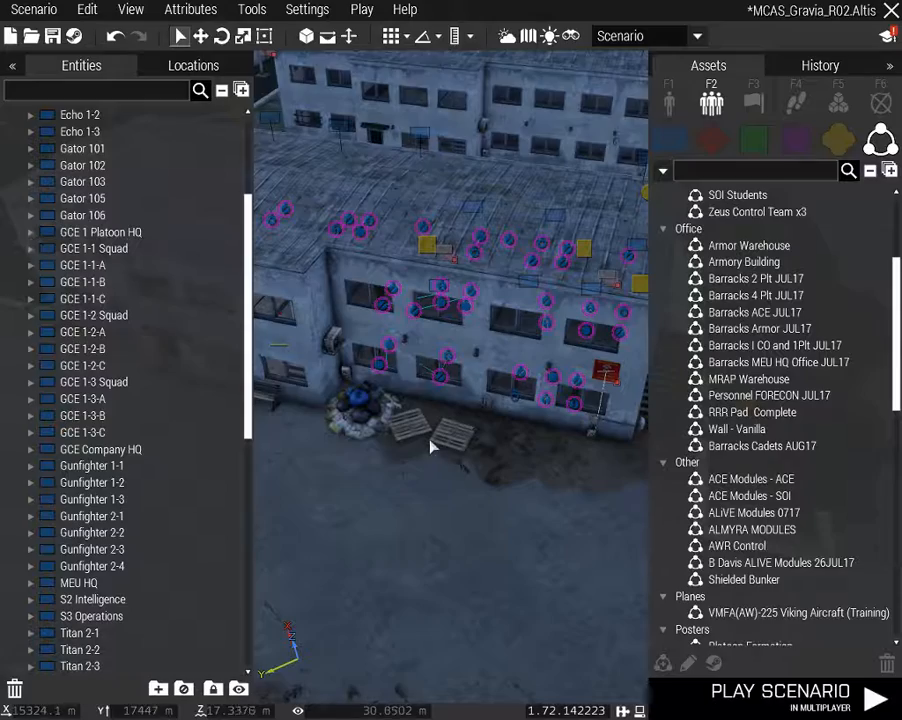
right_drag(460, 470, 175, 435)
scroll(494, 441, down, 1)
key(d)
key(w)
key(a)
key(a)
key(w)
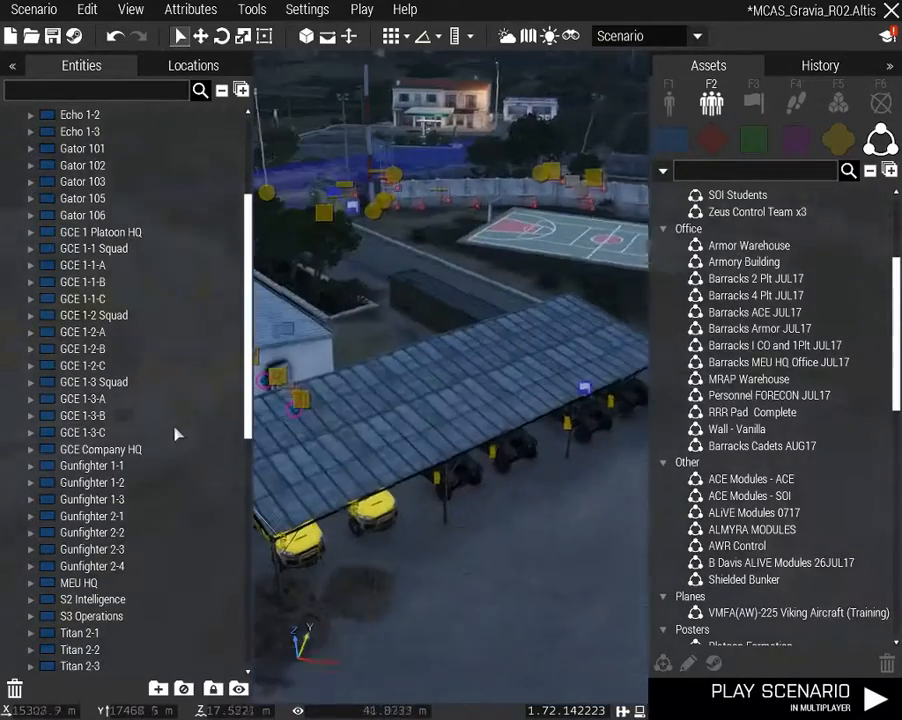
Launch the scenario in multiplayer to reach its role assignment screen
click(363, 10)
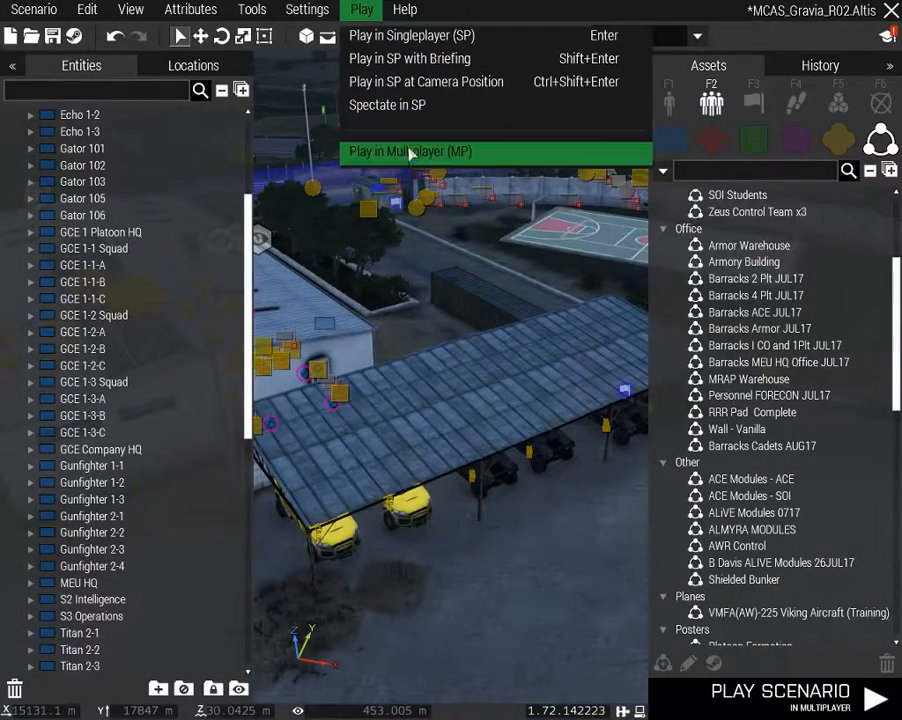
click(430, 225)
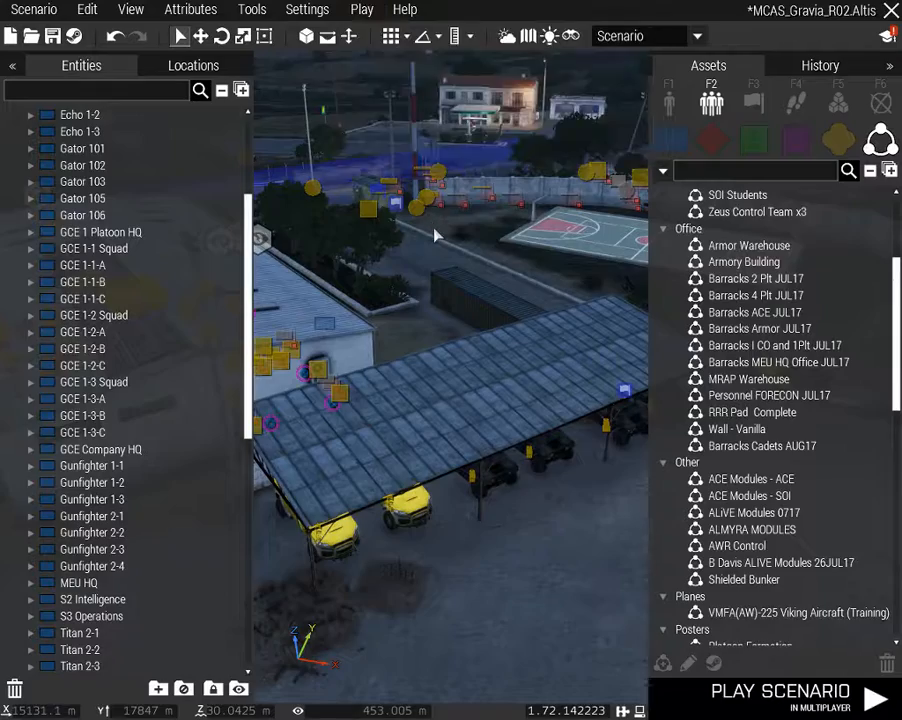
key(s)
right_drag(430, 225, 269, 250)
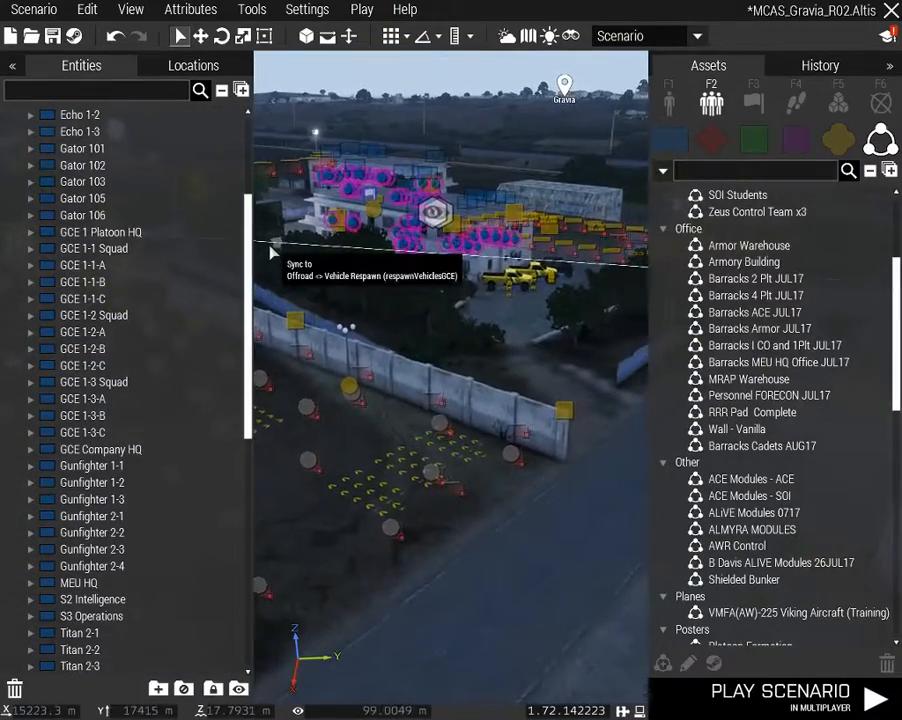
right_drag(440, 246, 331, 219)
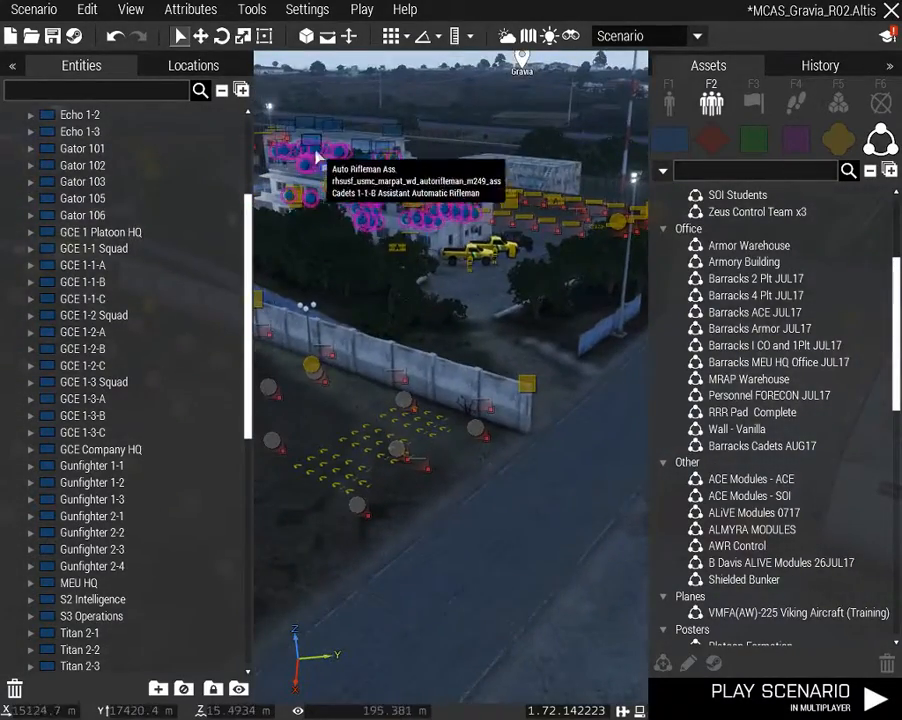
key(w)
right_drag(316, 153, 820, 366)
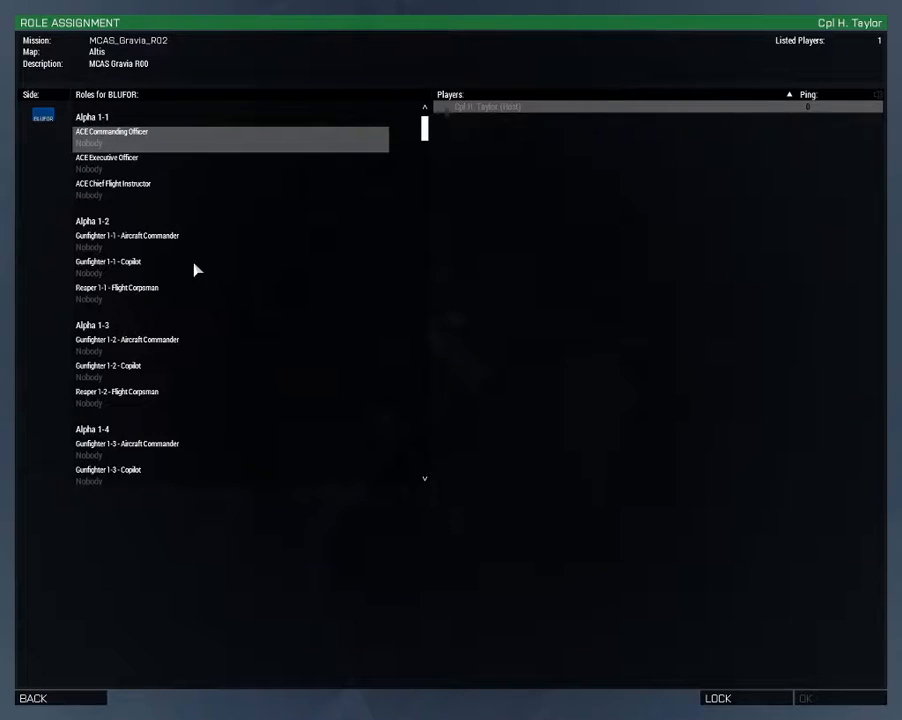
Examine the BLUFOR role list to check the group names and the order of the slots
scroll(147, 187, down, 10)
scroll(150, 192, up, 3)
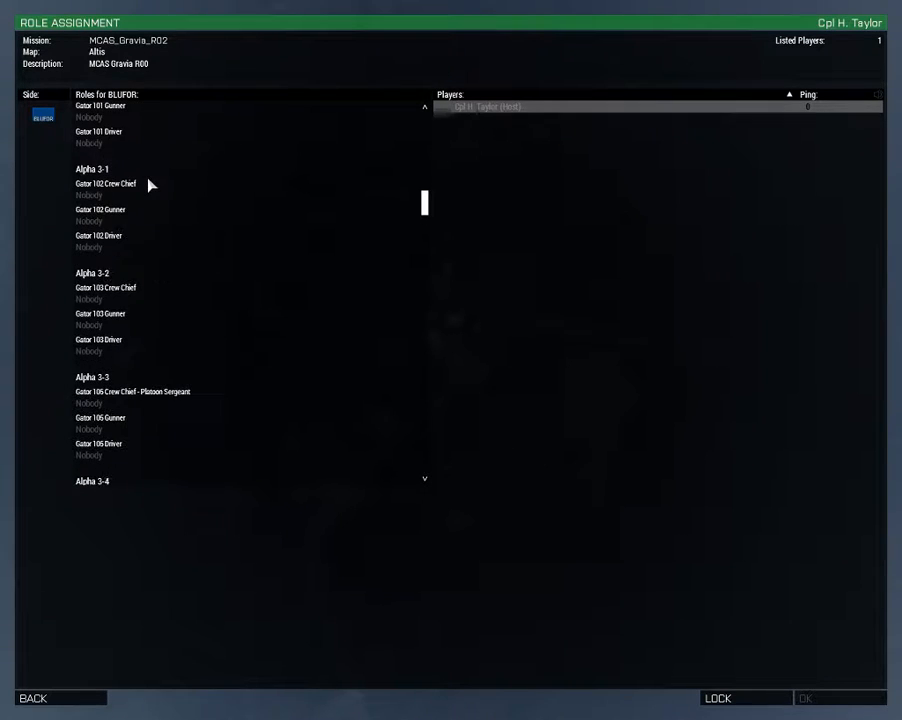
scroll(145, 192, up, 2)
scroll(118, 314, down, 8)
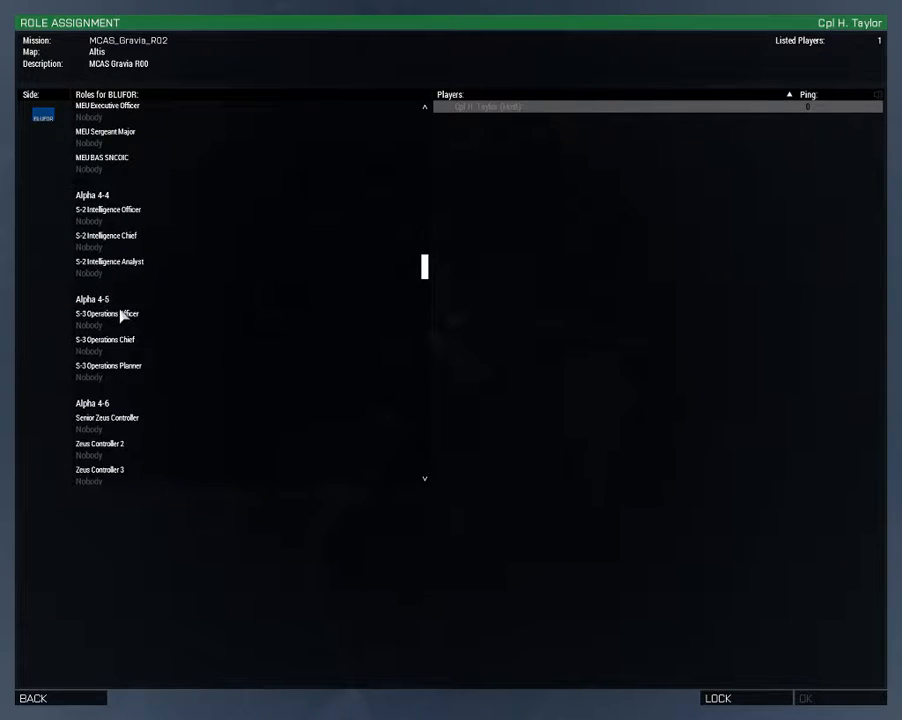
scroll(120, 314, down, 3)
scroll(116, 313, up, 8)
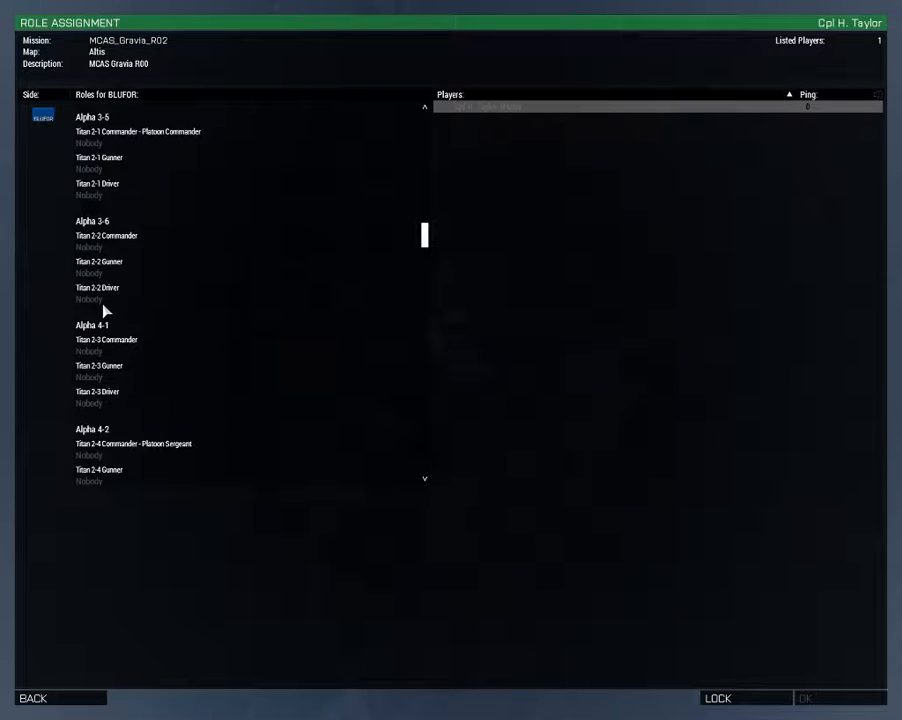
scroll(108, 308, up, 5)
scroll(108, 308, down, 8)
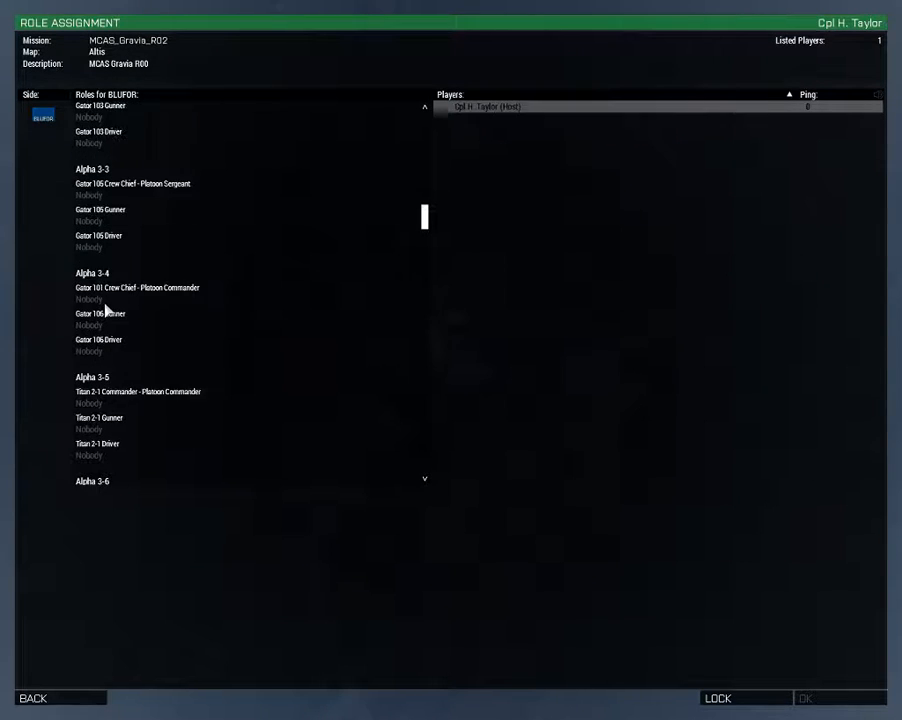
Review the BLUFOR role slots and squad names in the mission's role assignment list
scroll(108, 308, down, 8)
scroll(119, 340, down, 4)
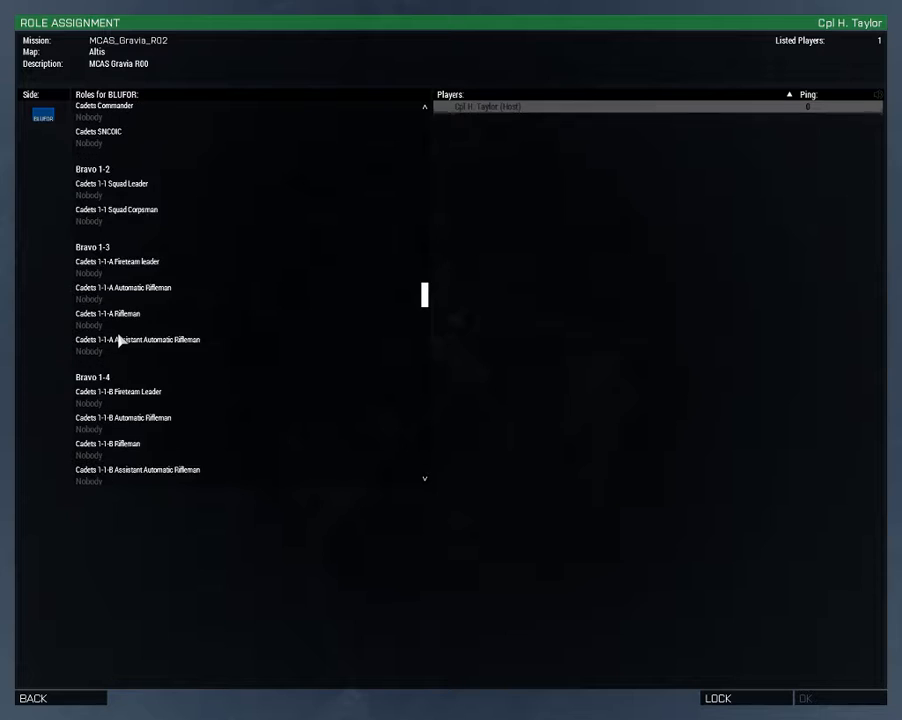
scroll(118, 337, up, 8)
scroll(116, 335, up, 1)
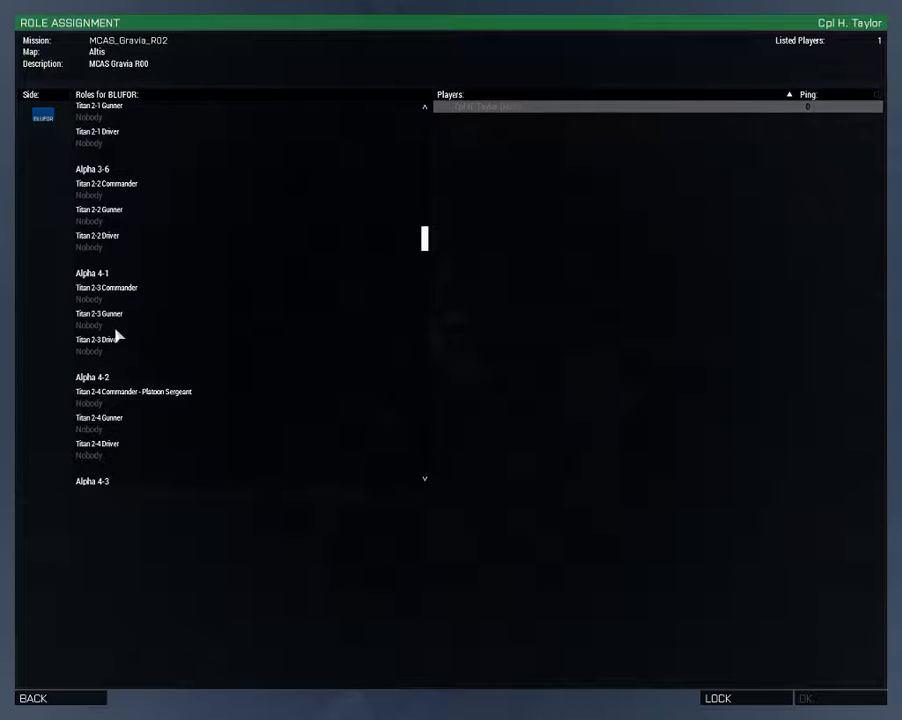
scroll(116, 336, down, 6)
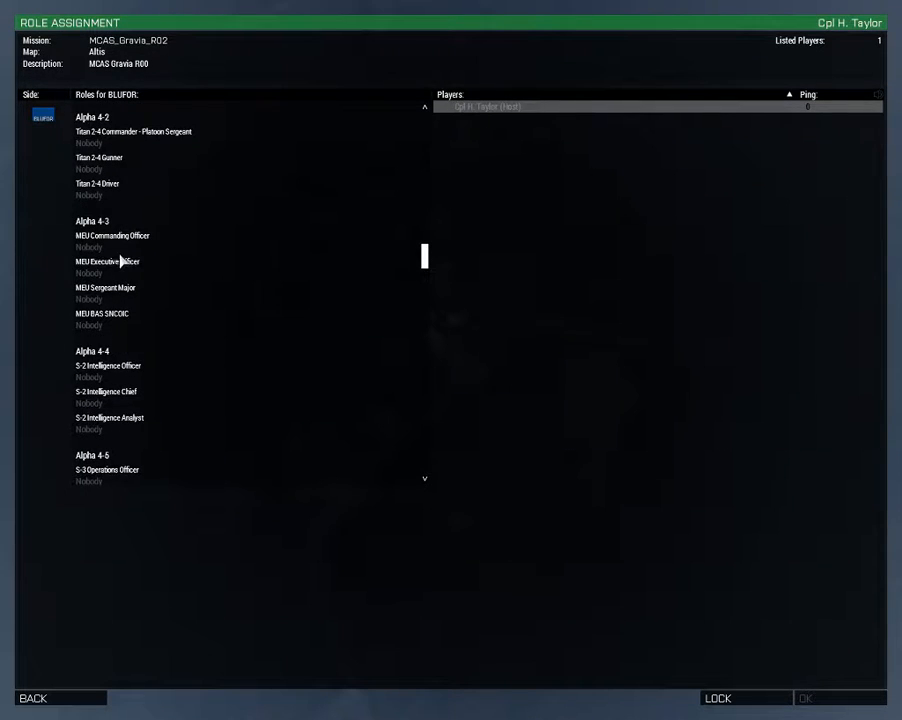
scroll(121, 261, down, 20)
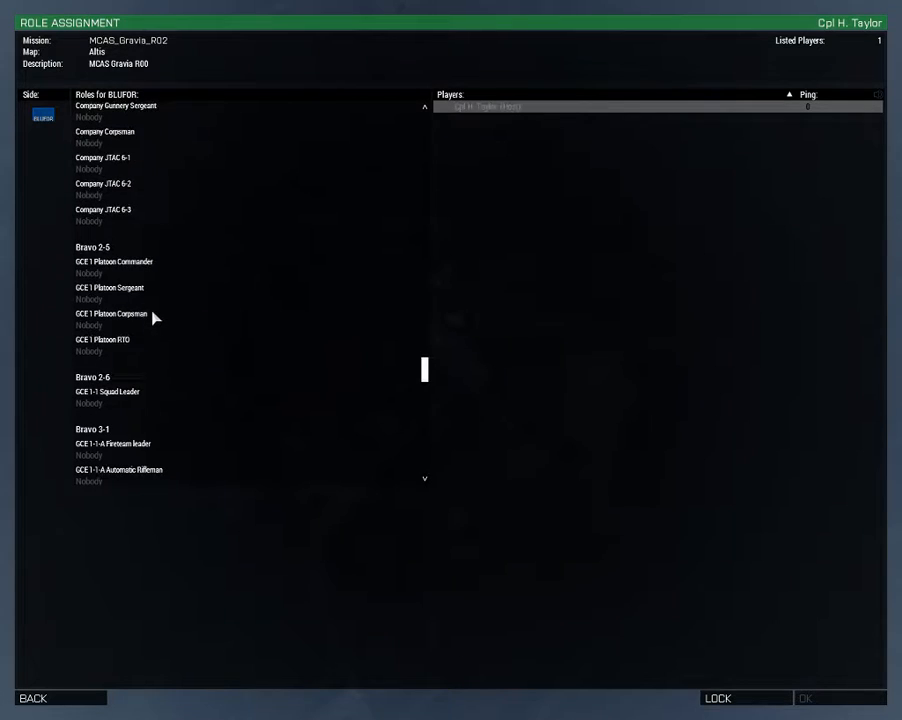
scroll(153, 318, down, 20)
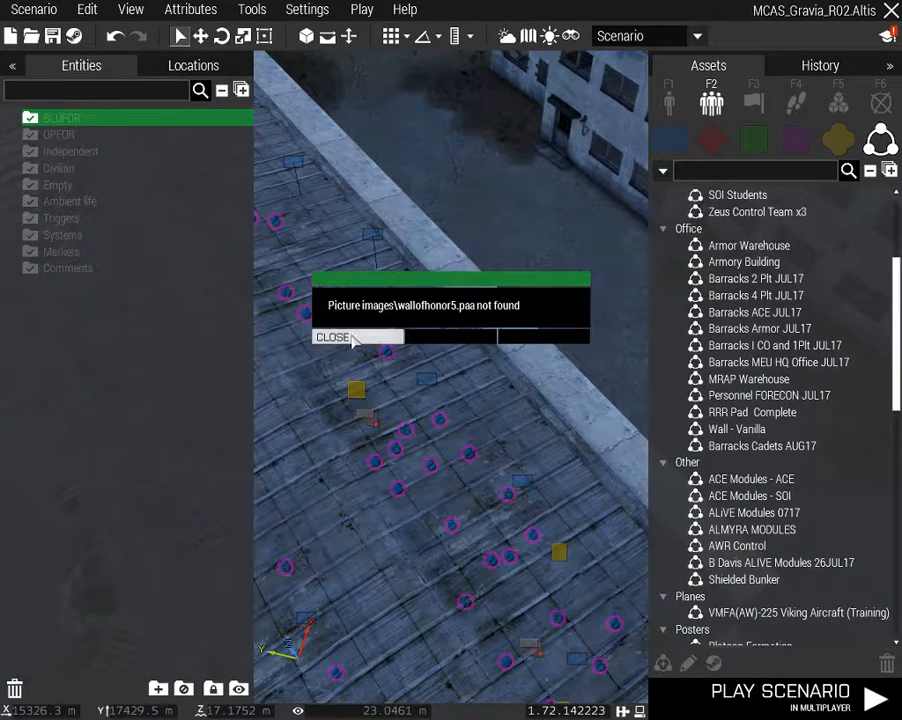
Dismiss the missing-picture error and place the Barracks 2 Plt JUL17 composition on the barracks beside the red-and-white mast
click(350, 338)
right_drag(428, 554, 523, 527)
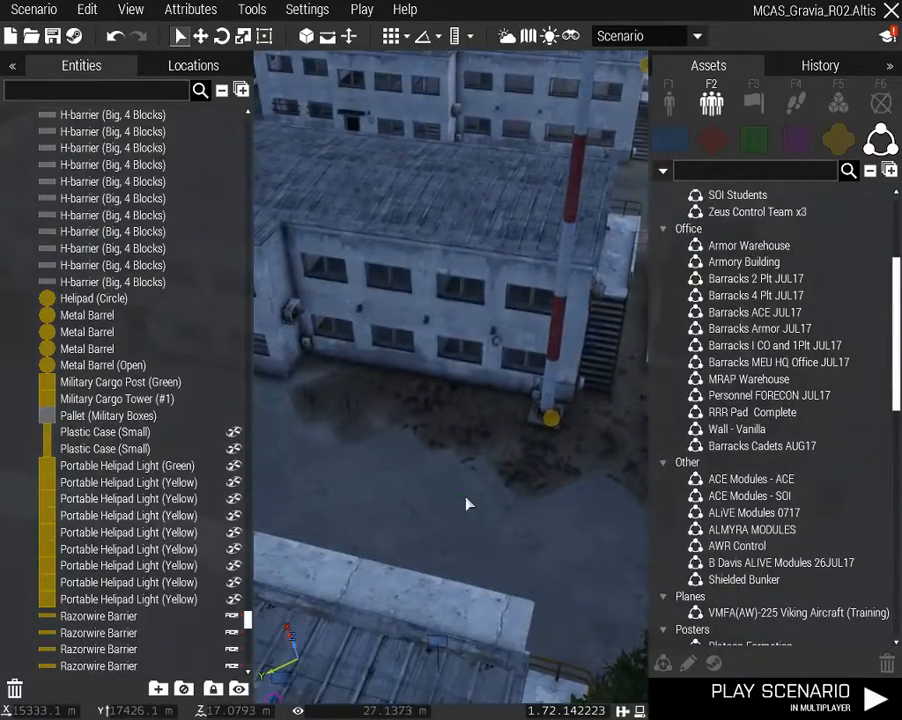
right_drag(466, 505, 424, 516)
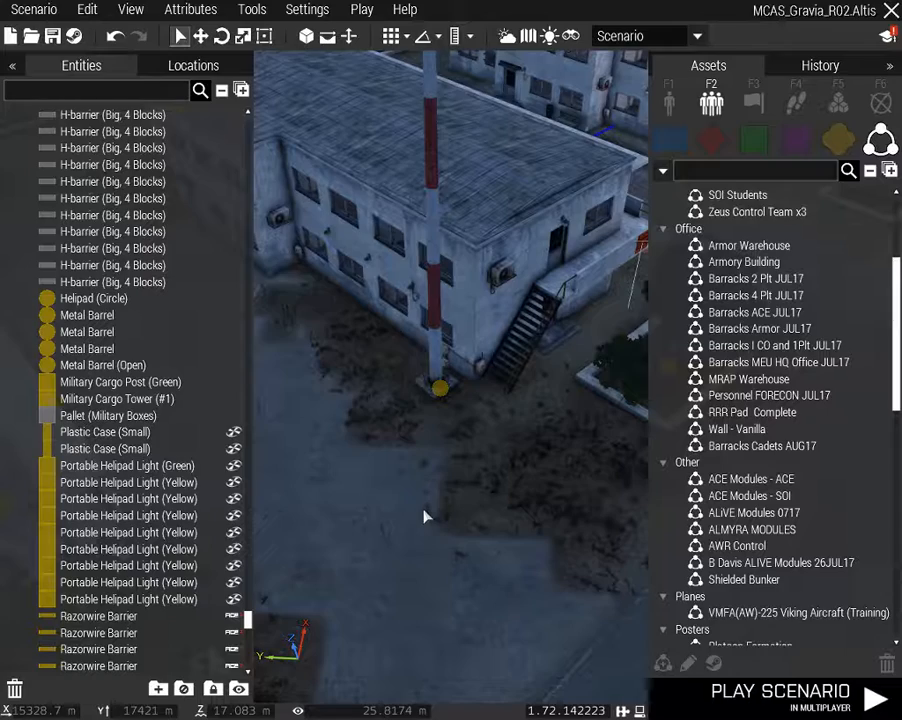
right_drag(463, 489, 439, 493)
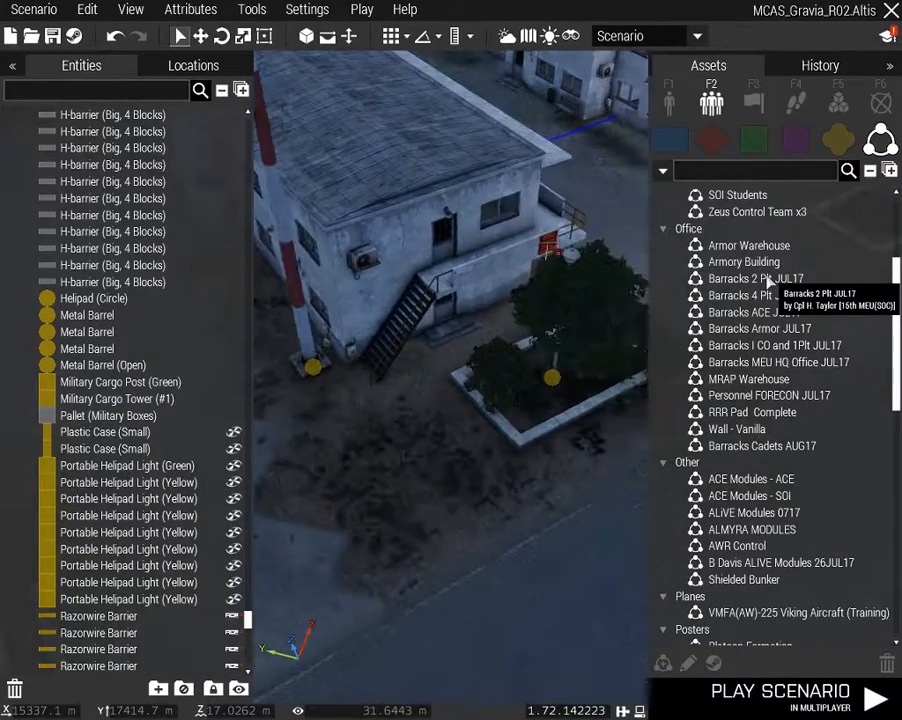
click(768, 281)
key(s)
right_drag(427, 446, 432, 385)
key(s)
key(w)
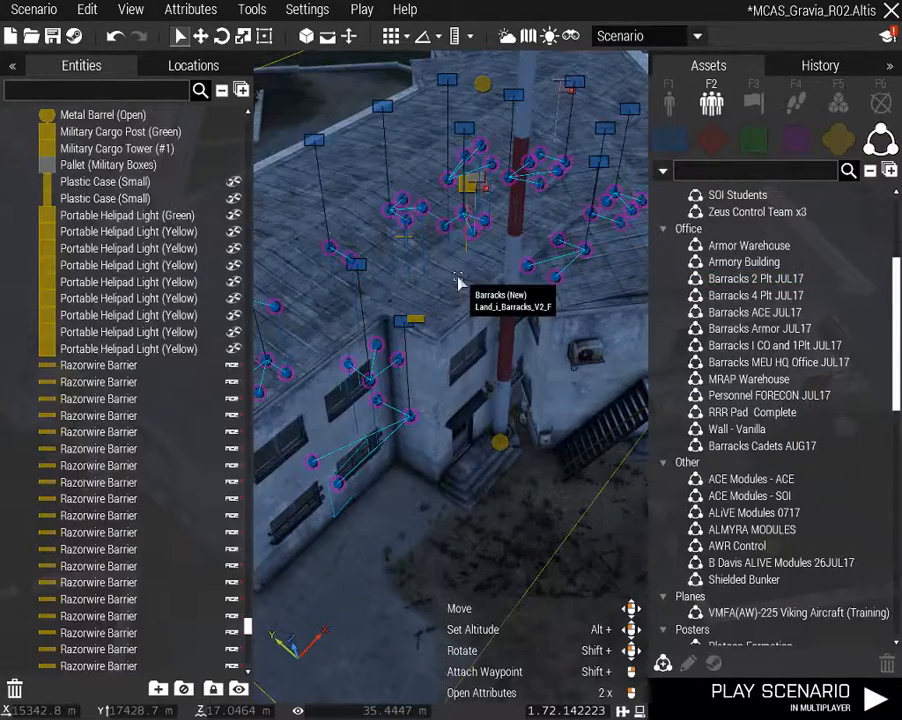
Move and rotate the placed platoon groups to line them up with the barracks building
right_drag(422, 333, 901, 290)
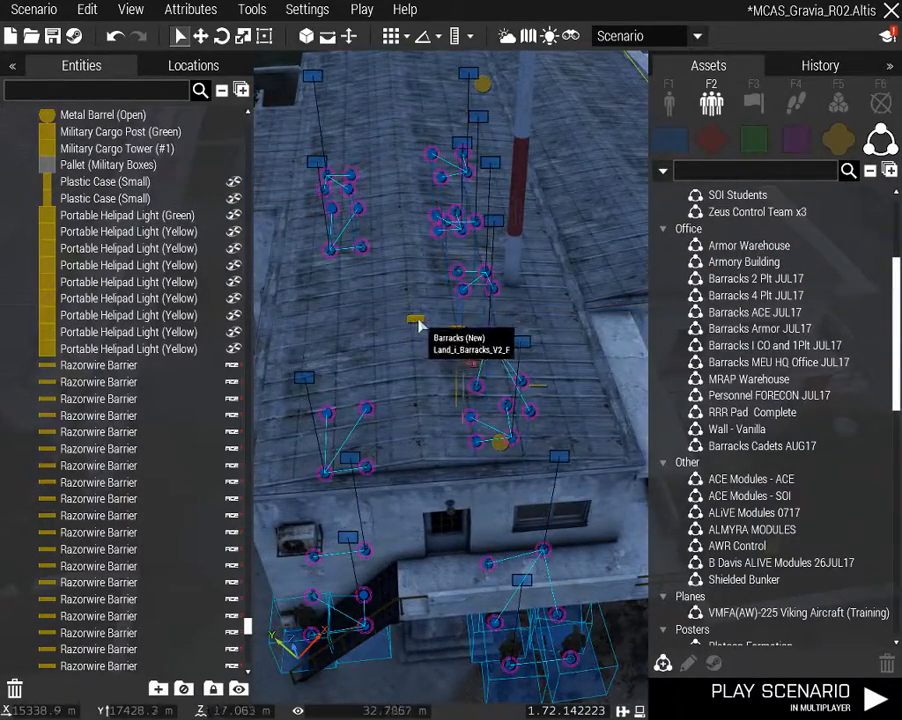
right_drag(420, 325, 511, 249)
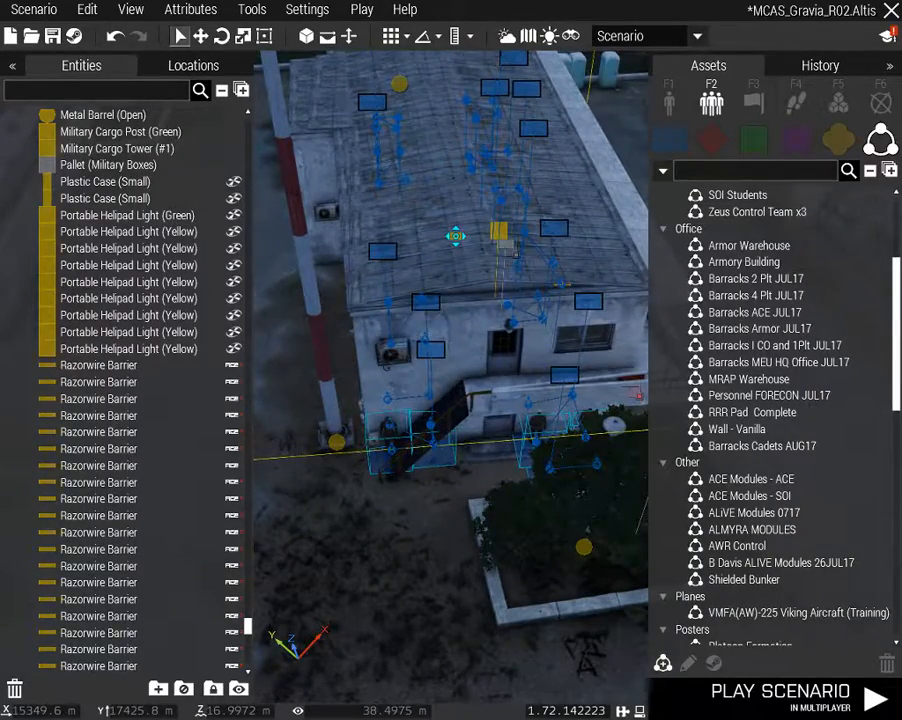
click(468, 238)
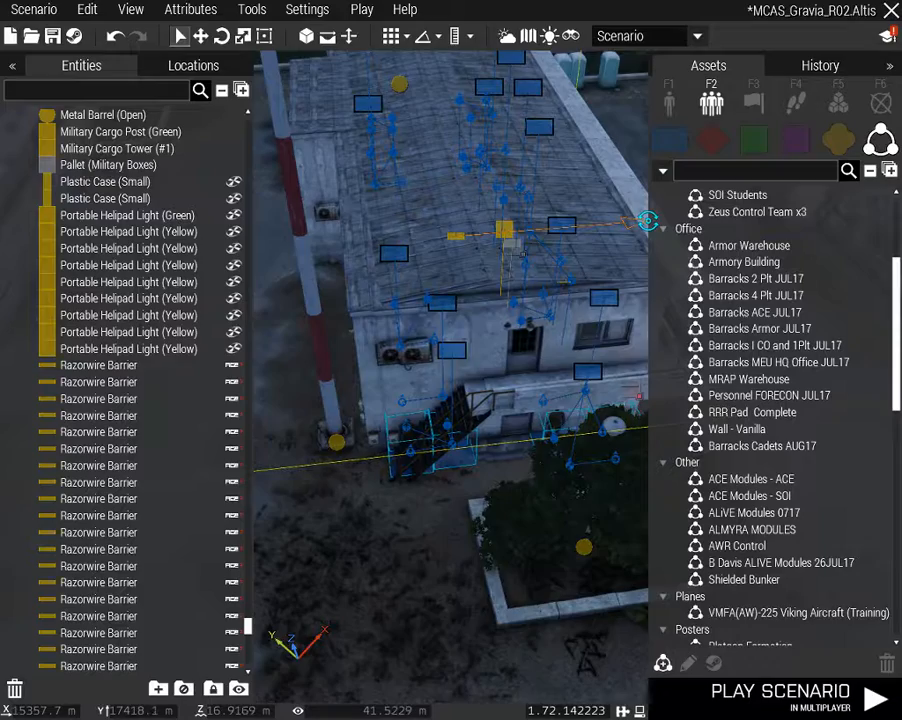
click(443, 245)
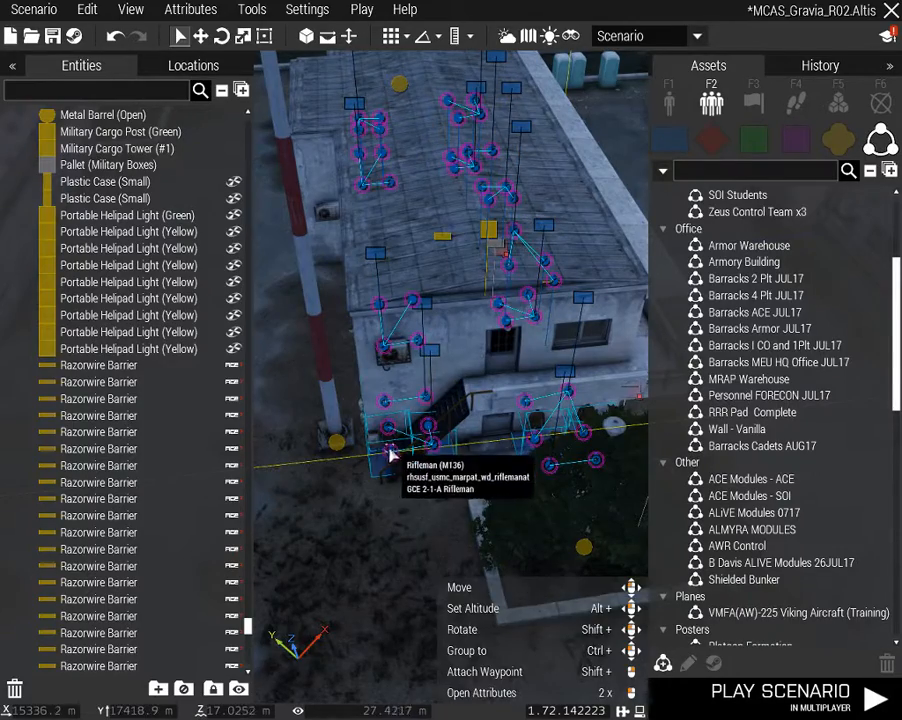
shift+drag(392, 450, 414, 614)
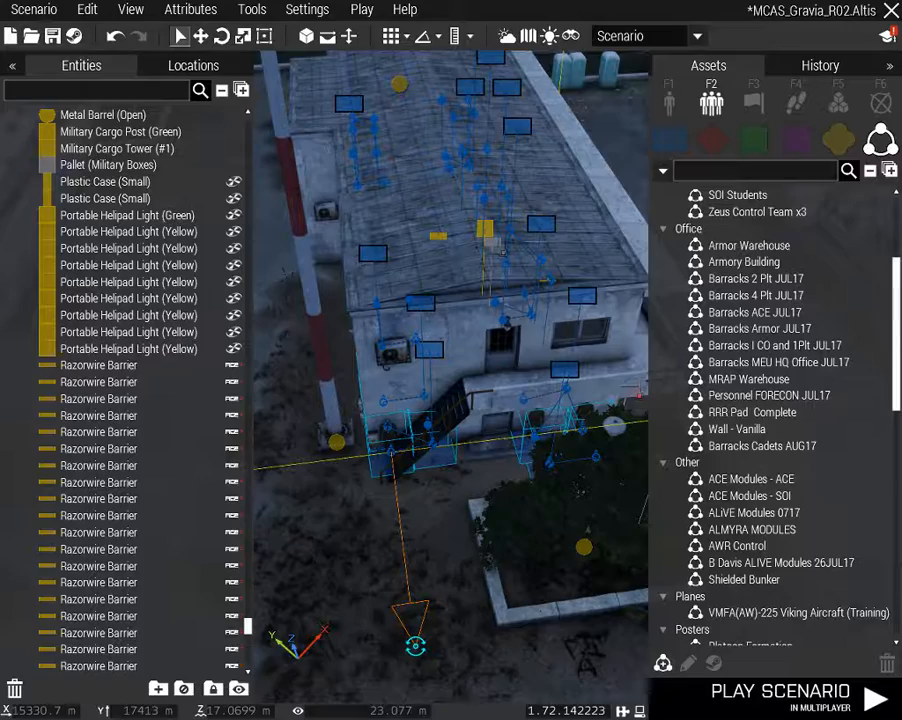
Inspect the placed platoon units around the barracks from all sides to check how they line up with the building
key(w)
key(a)
right_drag(296, 612, 562, 608)
key(a)
key(w)
key(d)
key(s)
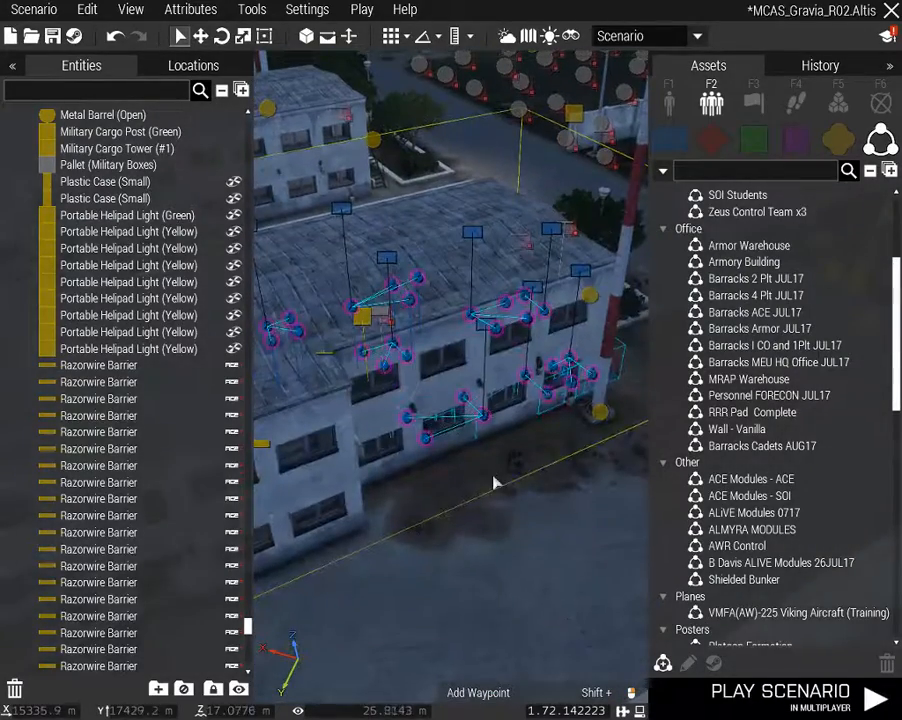
click(547, 542)
right_drag(546, 543, 431, 539)
scroll(186, 472, down, 1)
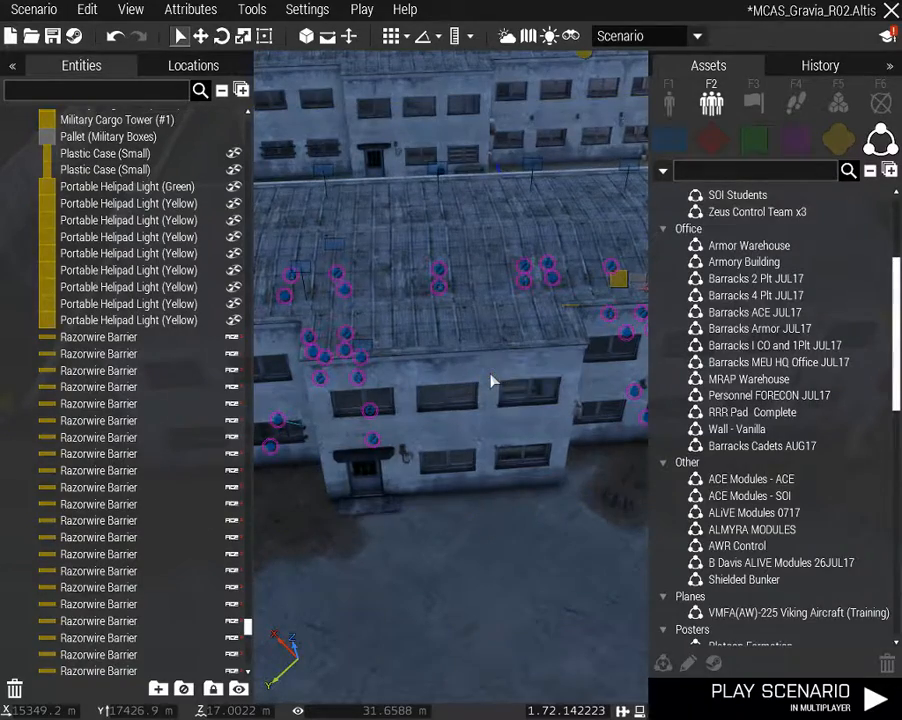
right_drag(498, 489, 334, 512)
key(d)
key(w)
key(s)
key(w)
key(d)
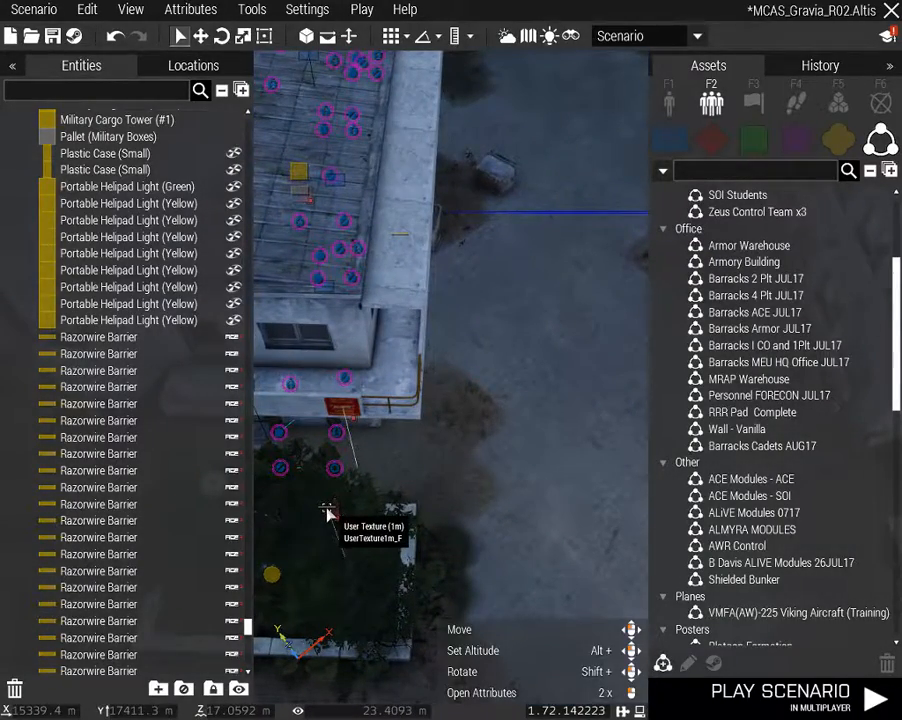
right_drag(455, 492, 349, 485)
key(w)
key(d)
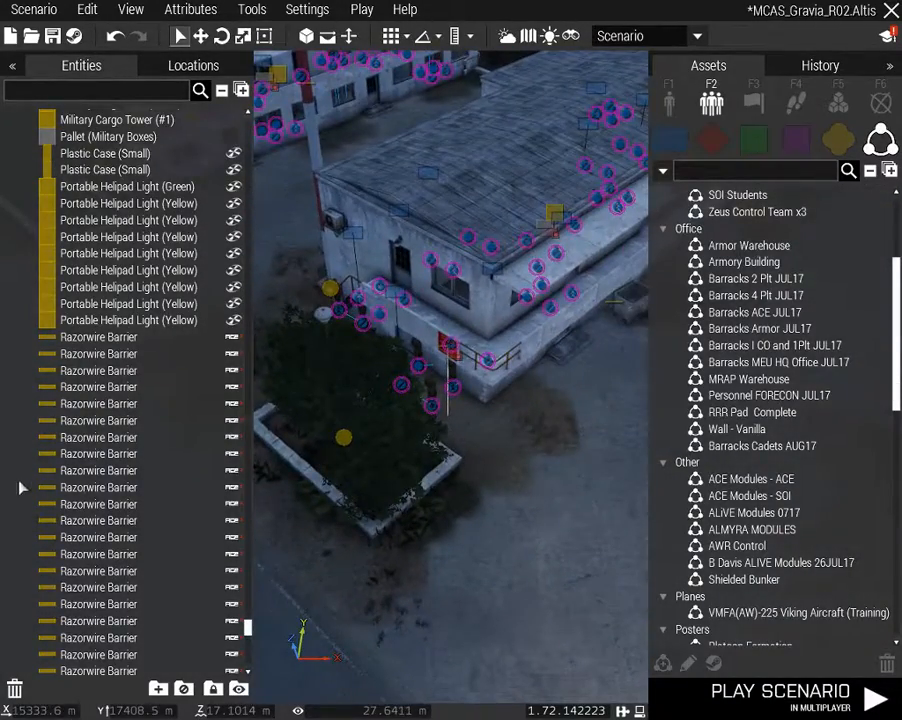
Collapse the entity list, expand BLUFOR, and select the groups from Bravo 4-6 through Charlie 2-6
scroll(20, 487, up, 5)
right_click(50, 477)
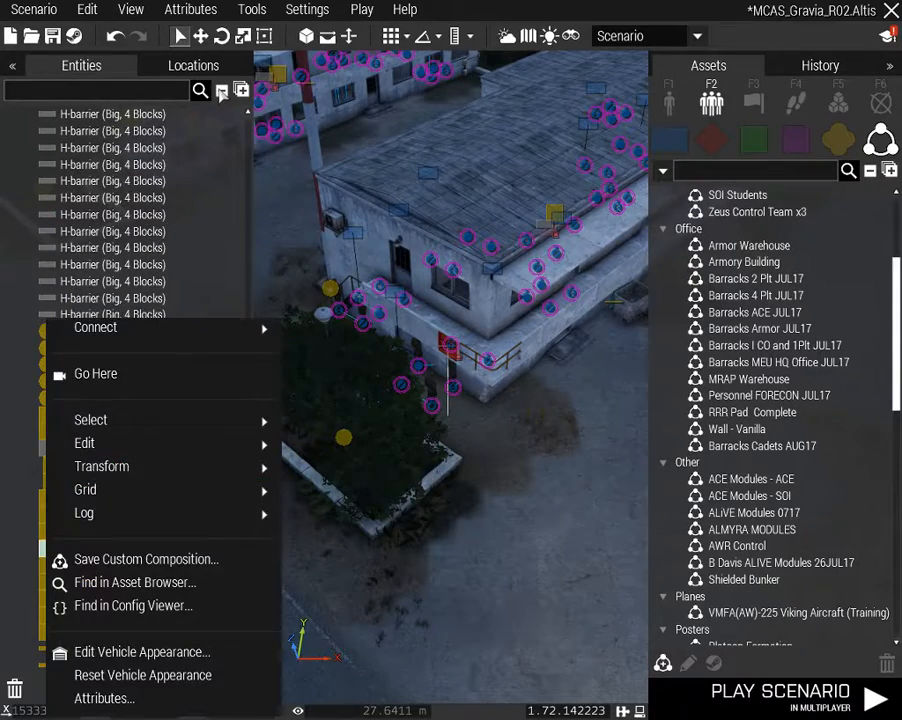
click(221, 91)
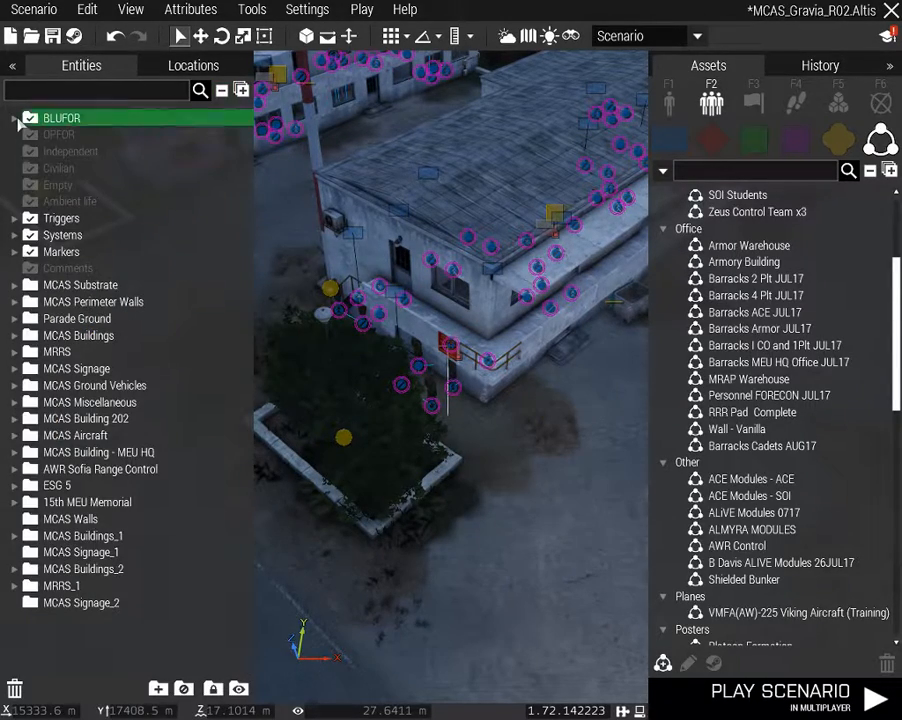
click(15, 118)
scroll(60, 248, down, 3)
scroll(110, 390, up, 3)
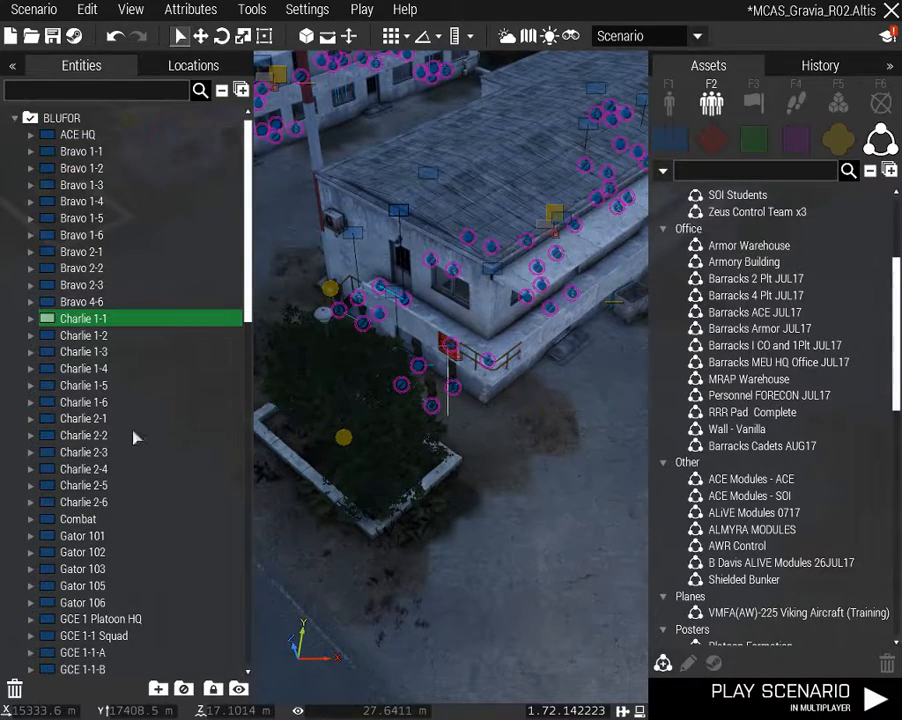
mouse_move(471, 510)
right_down()
mouse_move(499, 508)
mouse_move(474, 506)
right_up()
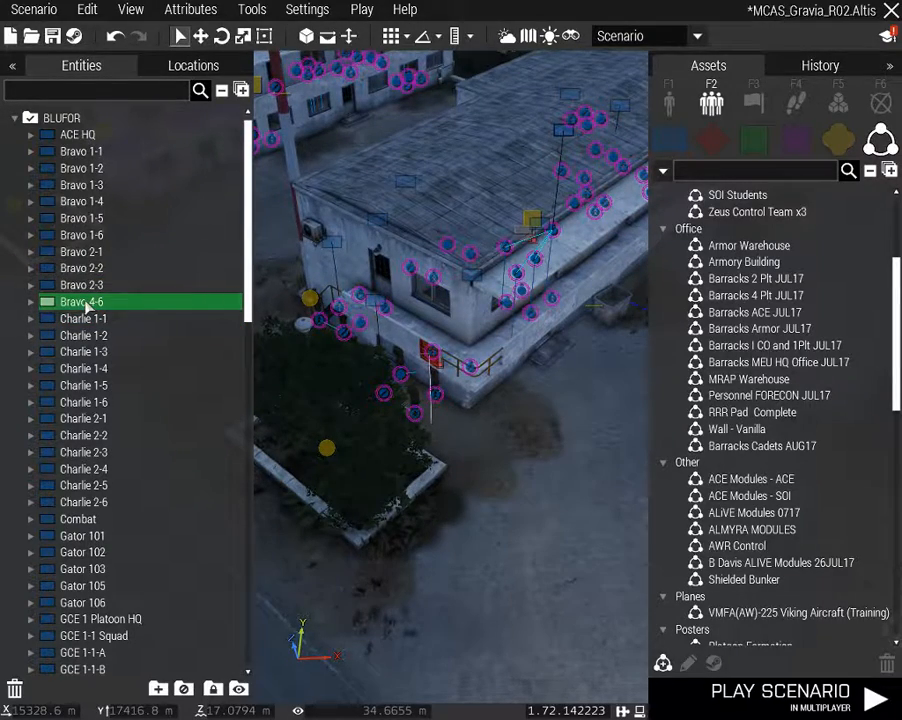
right_drag(441, 483, 199, 397)
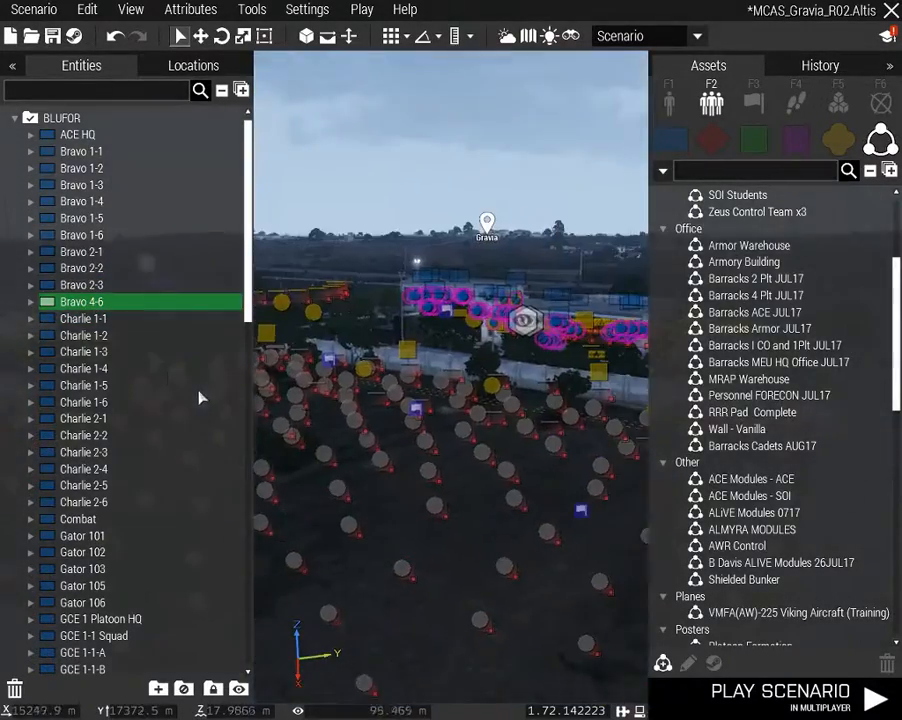
double_click(88, 287)
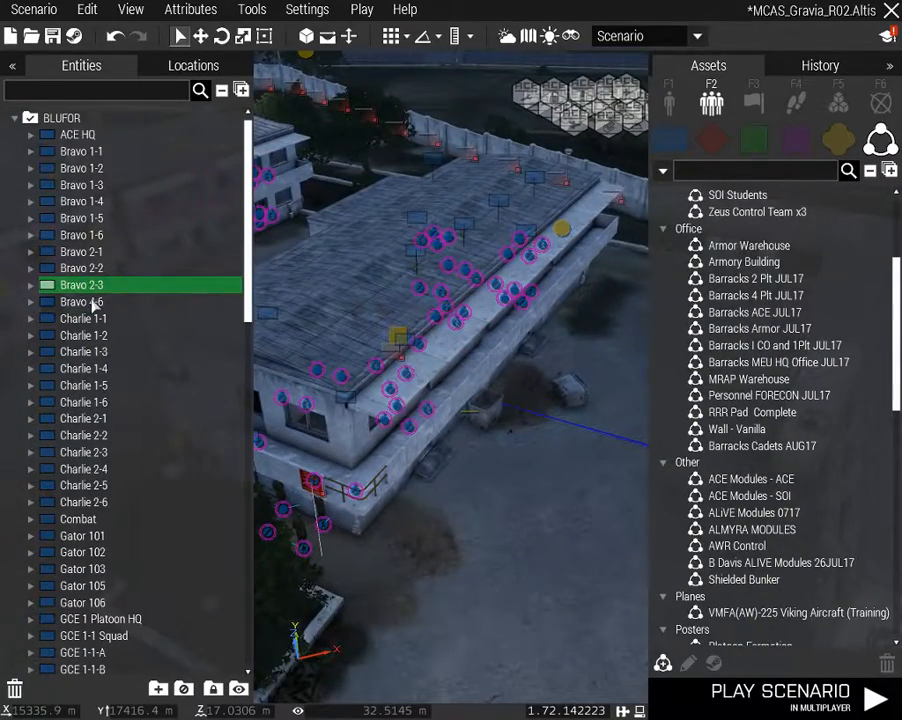
shift+click(104, 506)
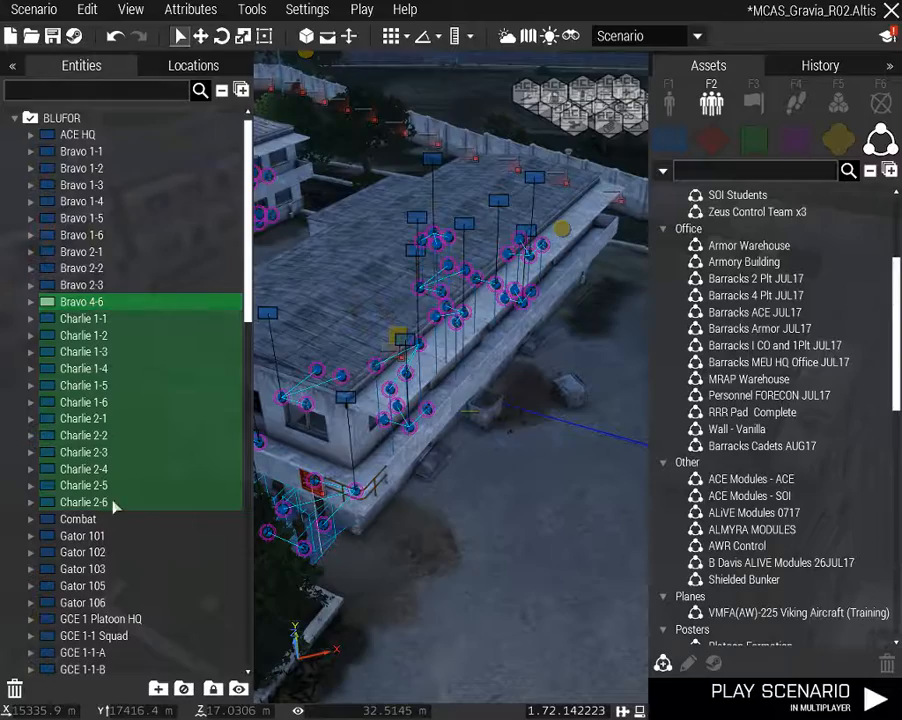
Shift the selected platoon groups a short distance inside the barracks
right_drag(401, 537, 57, 524)
key(z)
key(w)
key(w)
key(w)
key(s)
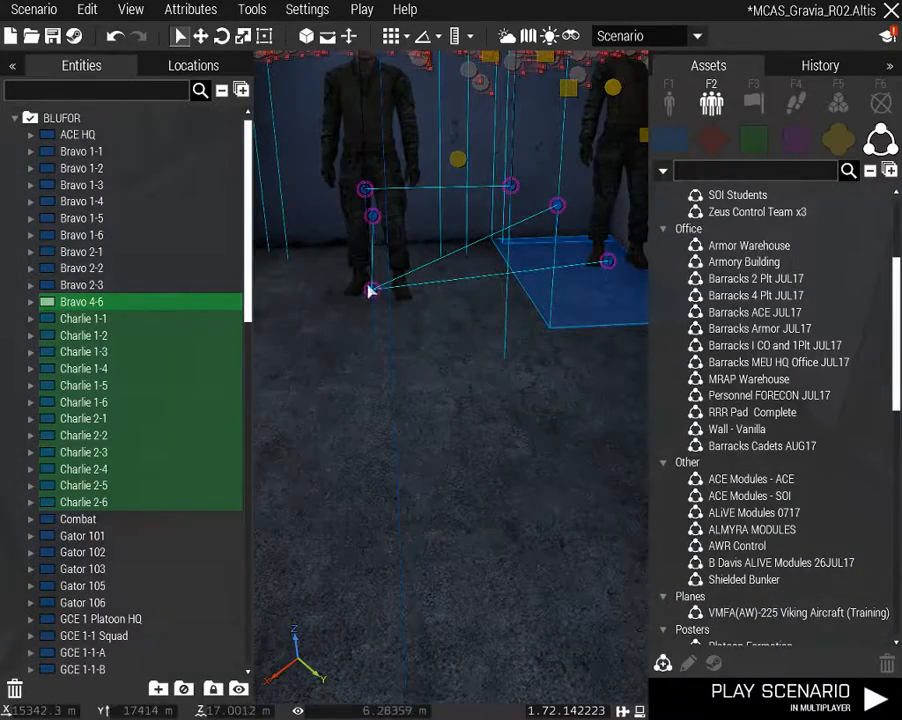
drag(364, 192, 328, 272)
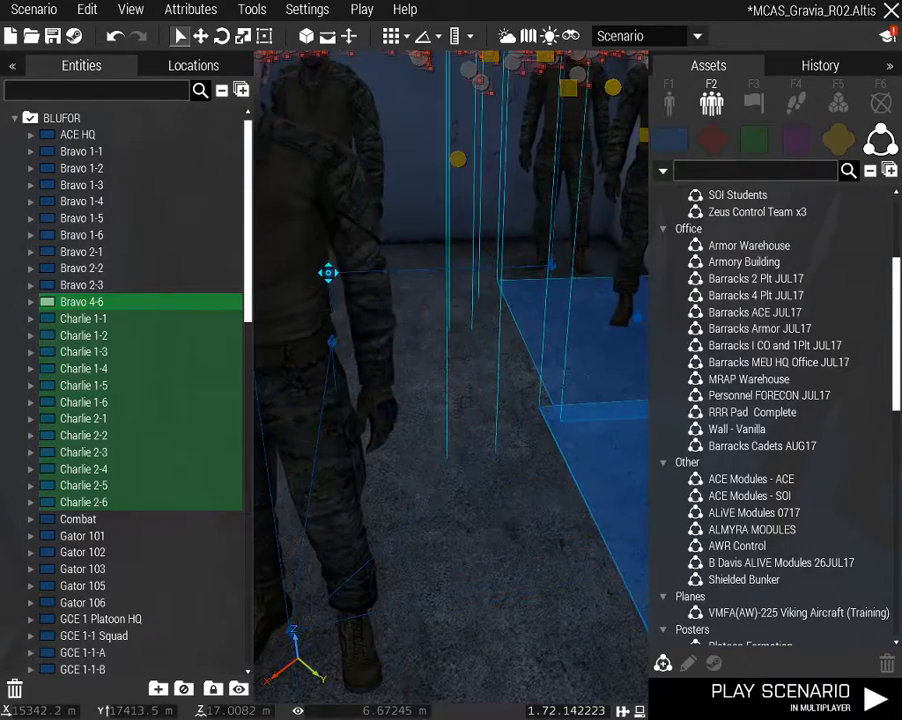
right_drag(328, 272, 497, 337)
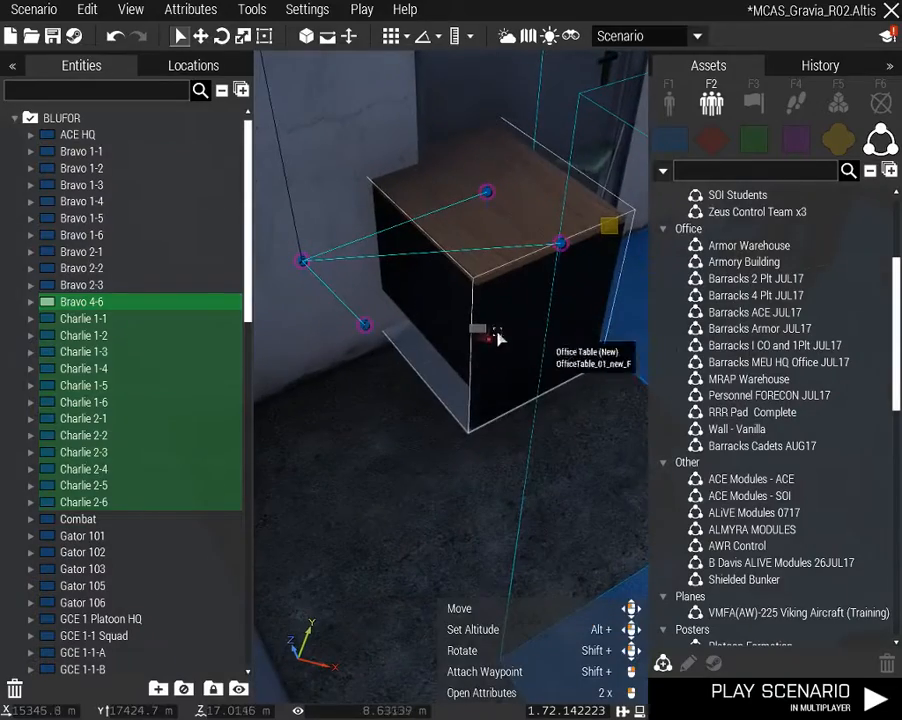
click(609, 238)
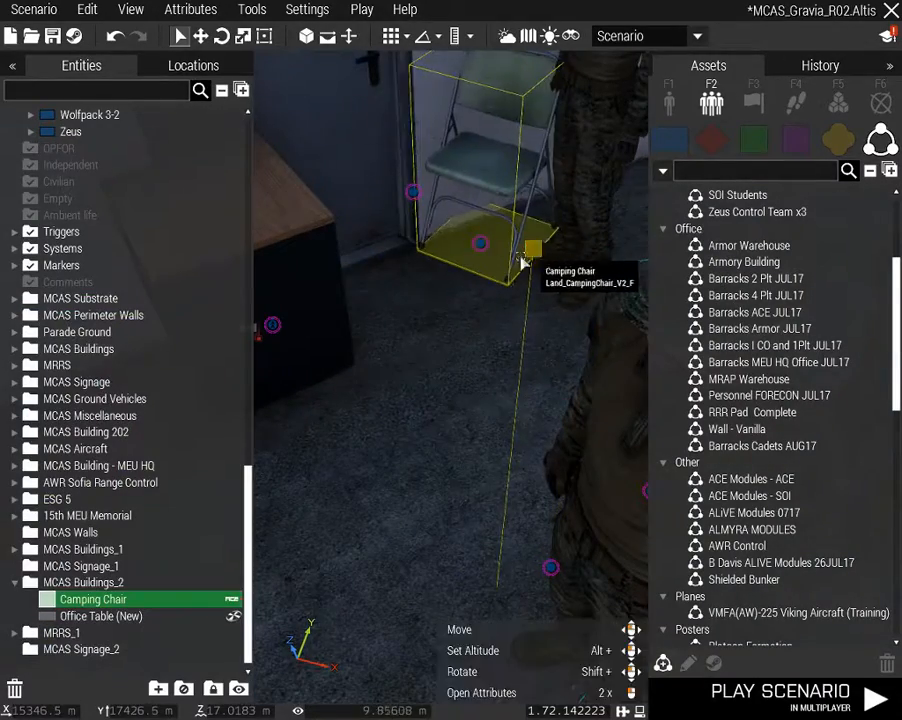
right_drag(365, 362, 461, 358)
key(a)
key(a)
key(d)
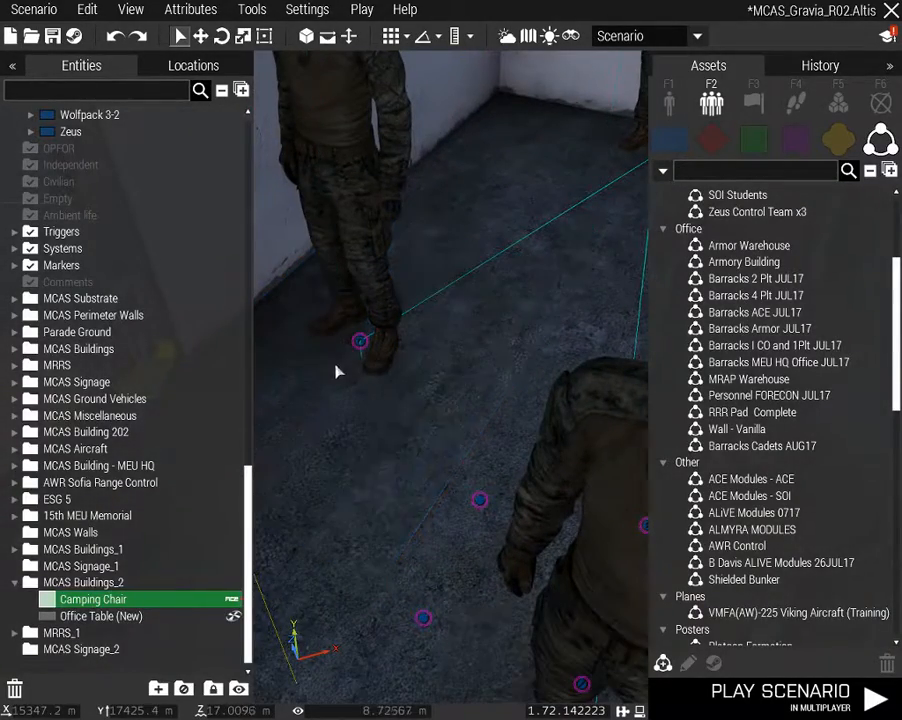
Reselect the BLUFOR groups from Bravo 4-6 through Charlie 2-6 in the entity list
scroll(181, 390, up, 15)
scroll(158, 378, up, 3)
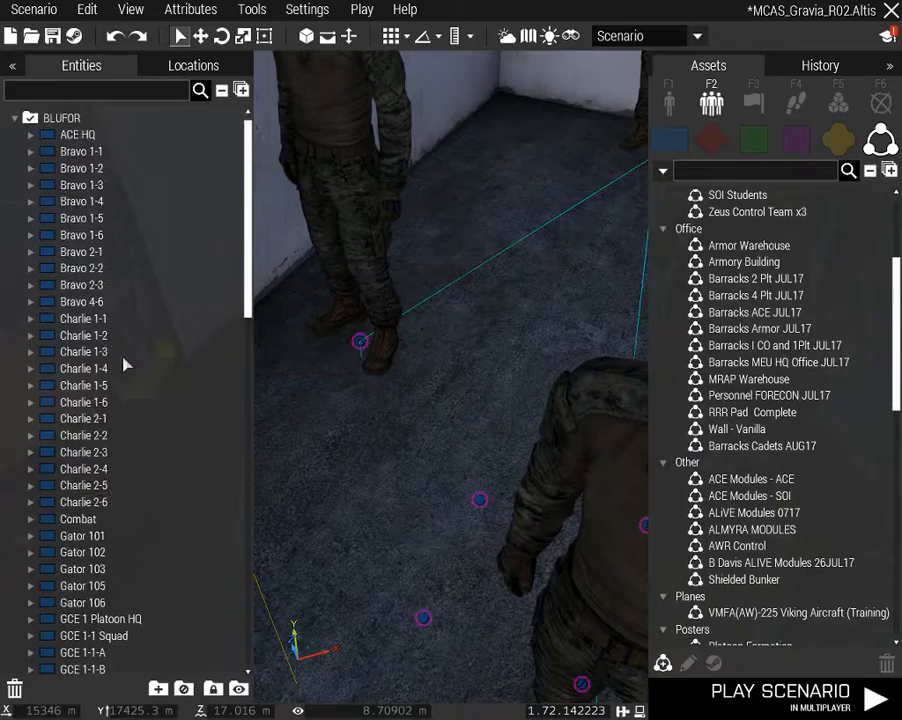
click(105, 302)
shift+click(110, 503)
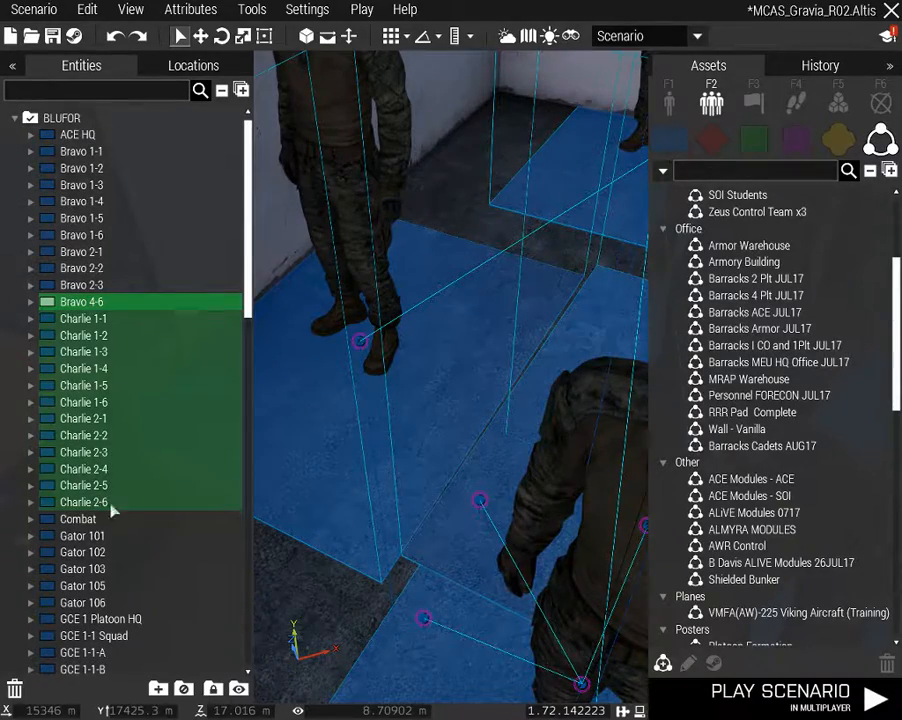
Inspect the selected groups' positions inside the barracks rooms, and clear the selection
right_drag(415, 487, 901, 432)
key(w)
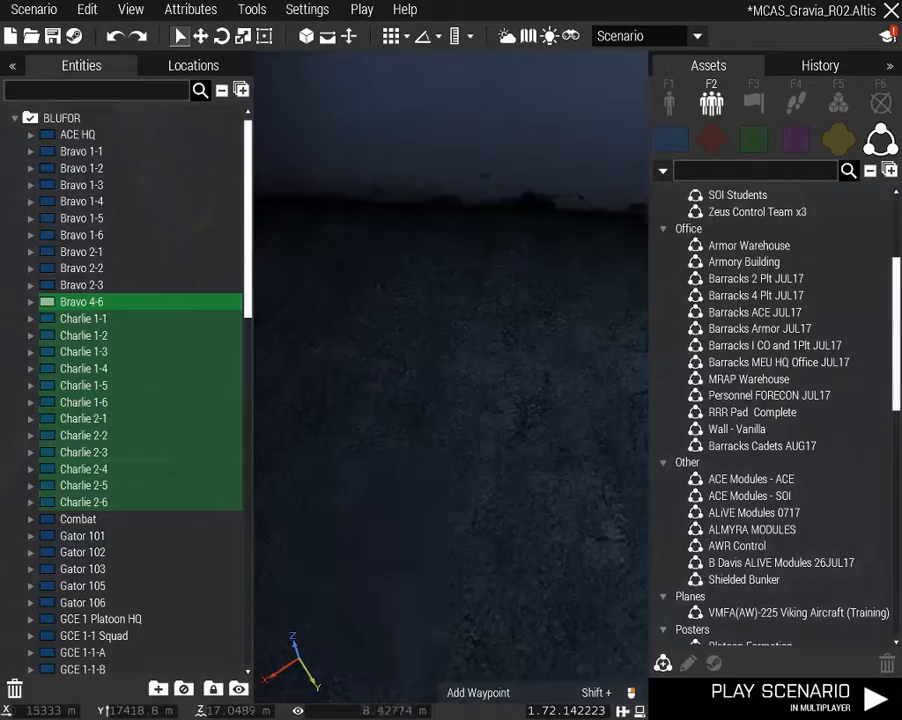
right_drag(450, 385, 630, 480)
key(w)
key(w)
key(w)
key(w)
key(w)
key(w)
key(d)
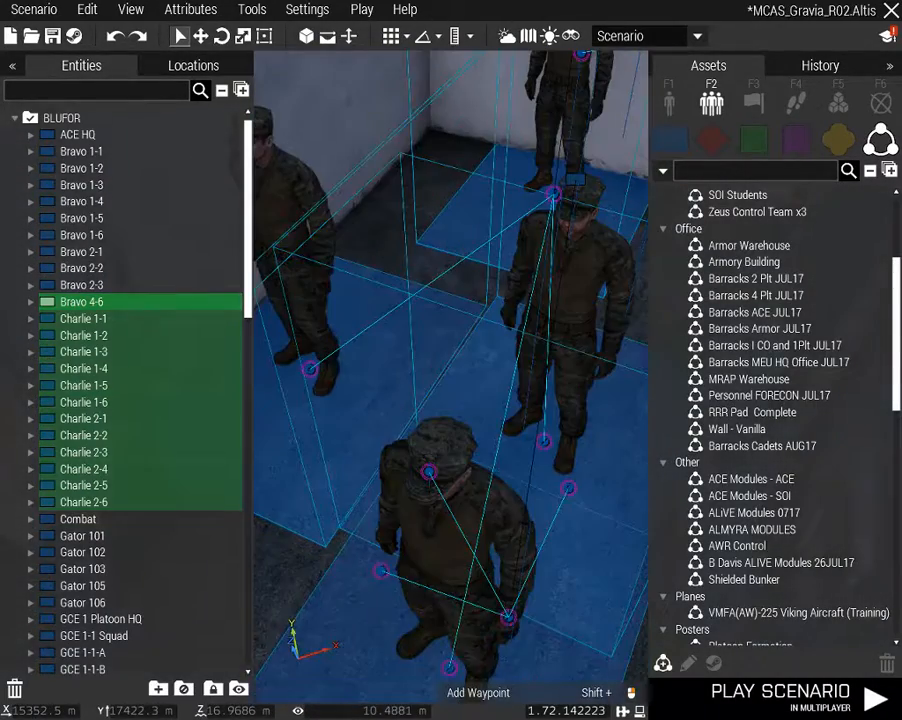
click(437, 408)
right_drag(437, 408, 368, 409)
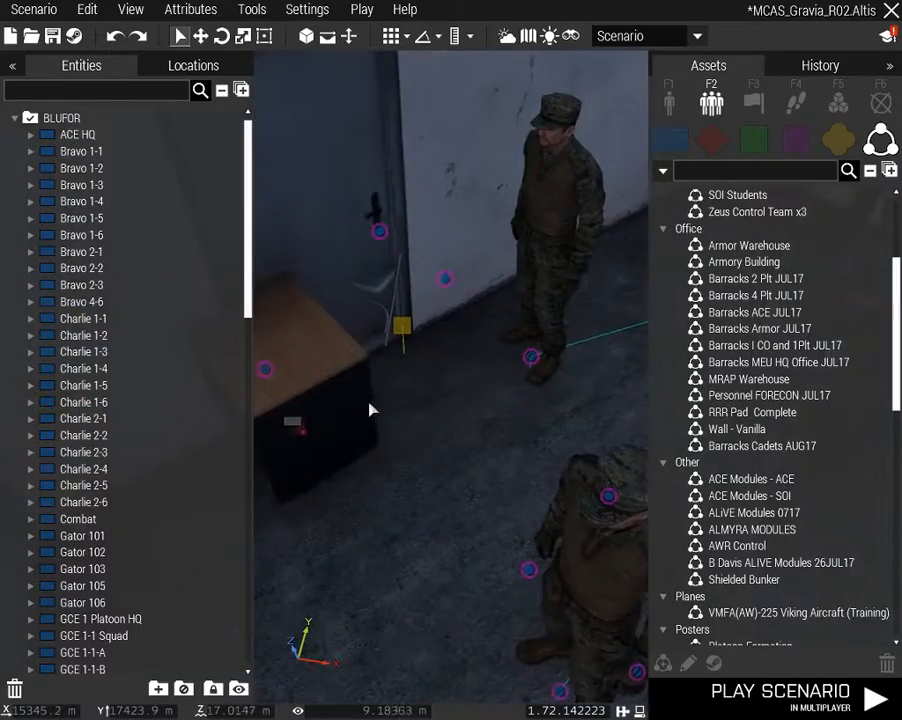
Inspect the placement of the camping chair and office table inside the room, and look over the barracks from outside
click(408, 331)
right_drag(298, 430, 518, 330)
drag(531, 485, 470, 483)
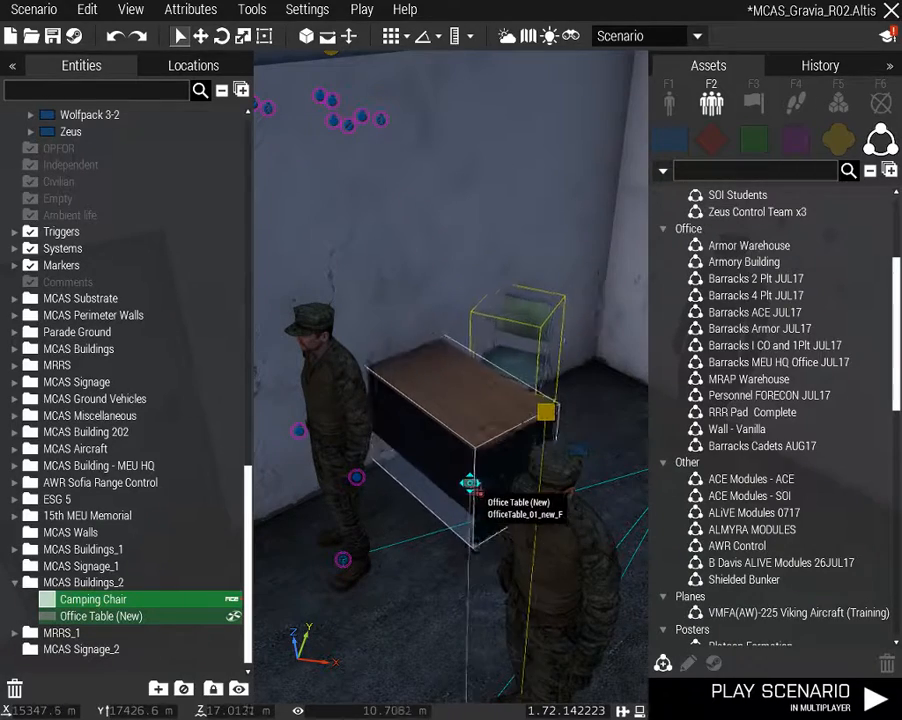
click(400, 624)
right_drag(400, 624, 515, 583)
key(d)
key(q)
key(s)
key(s)
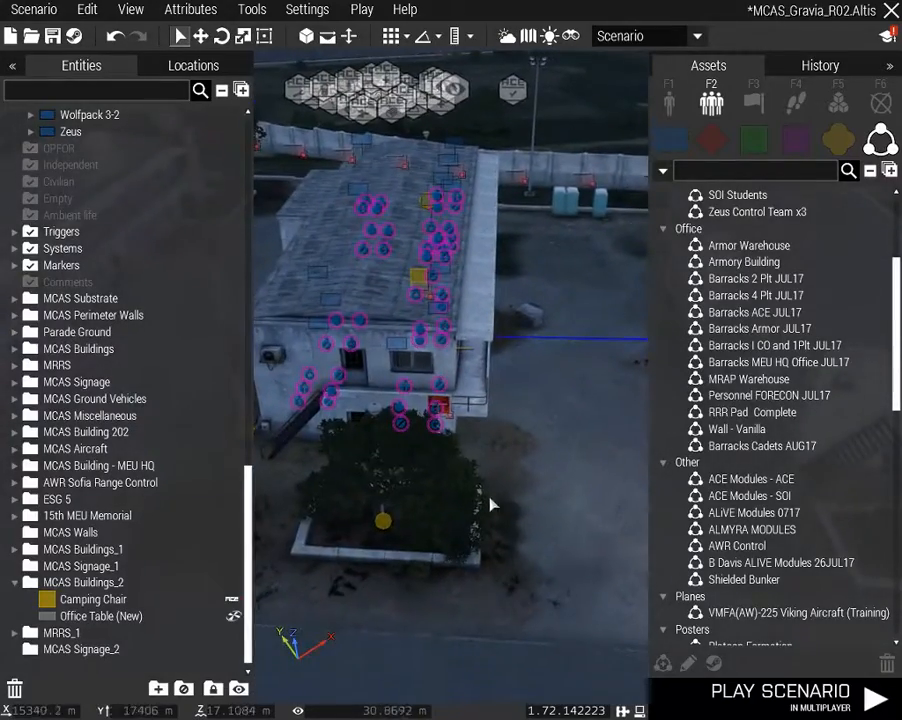
mouse_move(488, 495)
right_down()
mouse_move(427, 514)
mouse_move(480, 516)
mouse_move(465, 539)
mouse_move(395, 541)
mouse_move(455, 538)
mouse_move(479, 511)
right_up()
key(w)
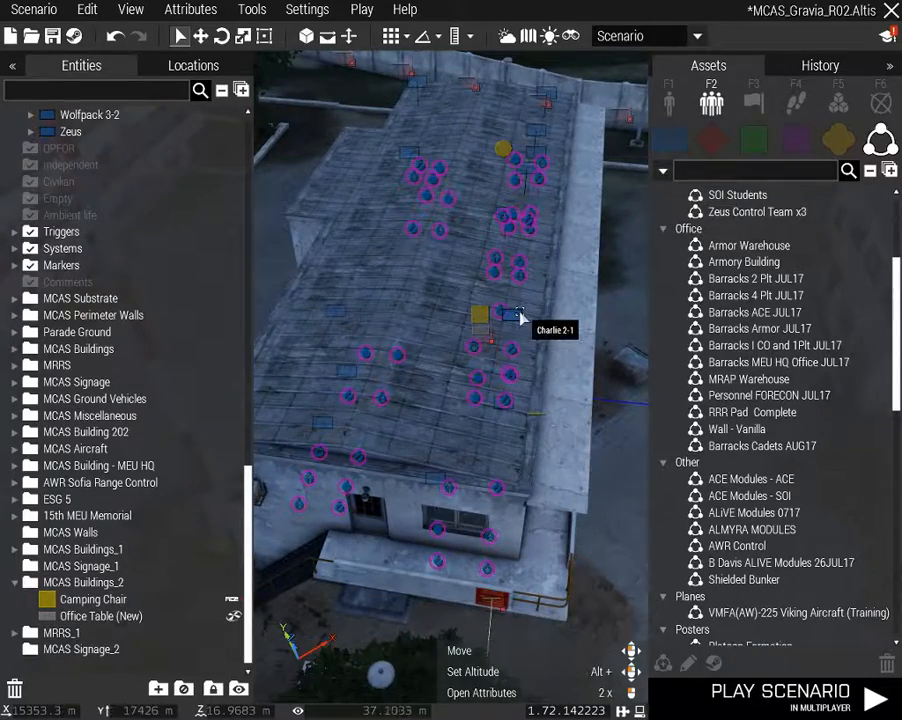
Set the callsign of the Bravo 4-6 group to GCE 2 Platoon HQ, matching the group ID in its Init code
click(520, 318)
right_drag(514, 270, 405, 266)
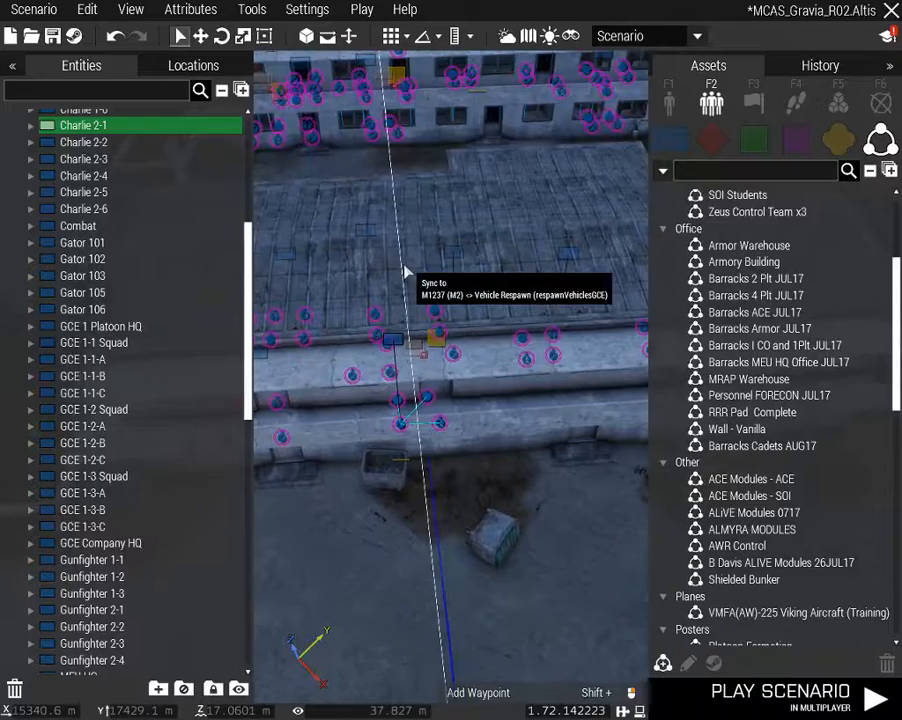
click(434, 260)
click(452, 255)
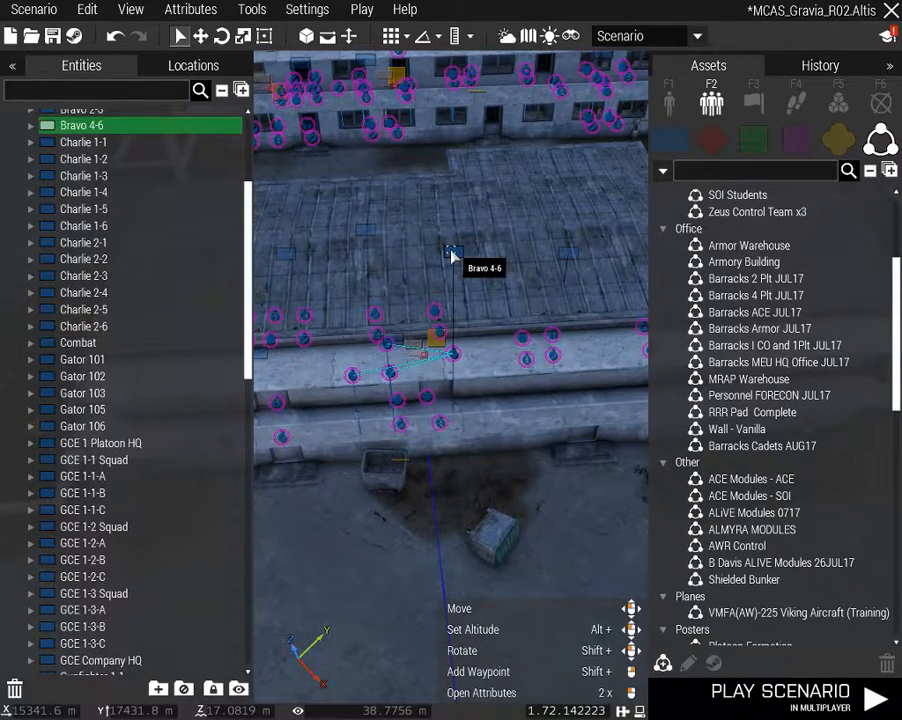
double_click(452, 256)
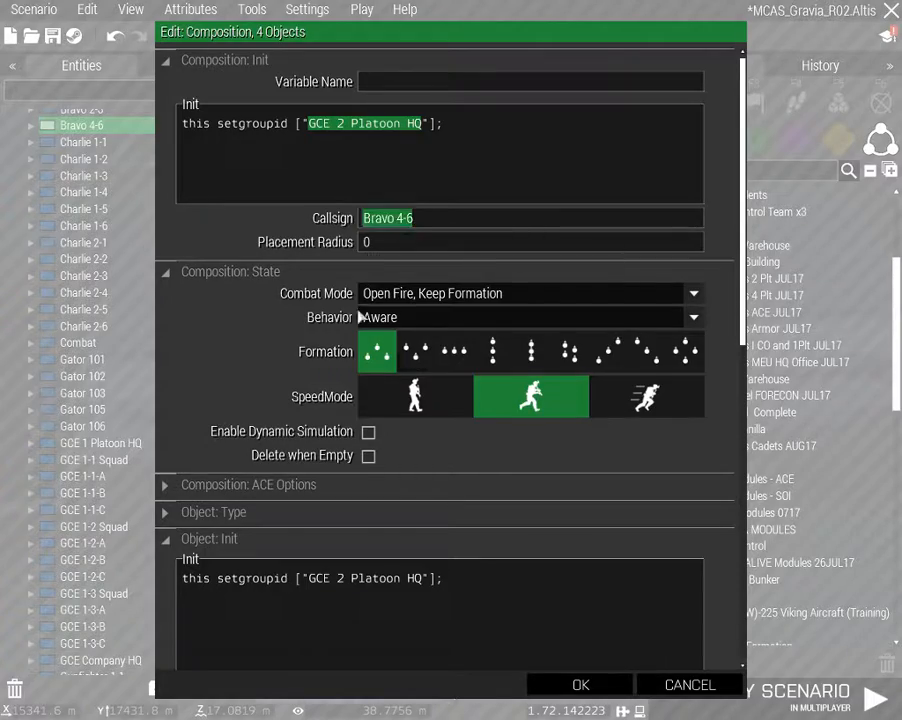
click(558, 688)
Set the callsign of the Charlie 1-1 group to GCE 2-1 Squad, matching its Init group ID
right_drag(500, 541, 588, 513)
key(a)
click(433, 205)
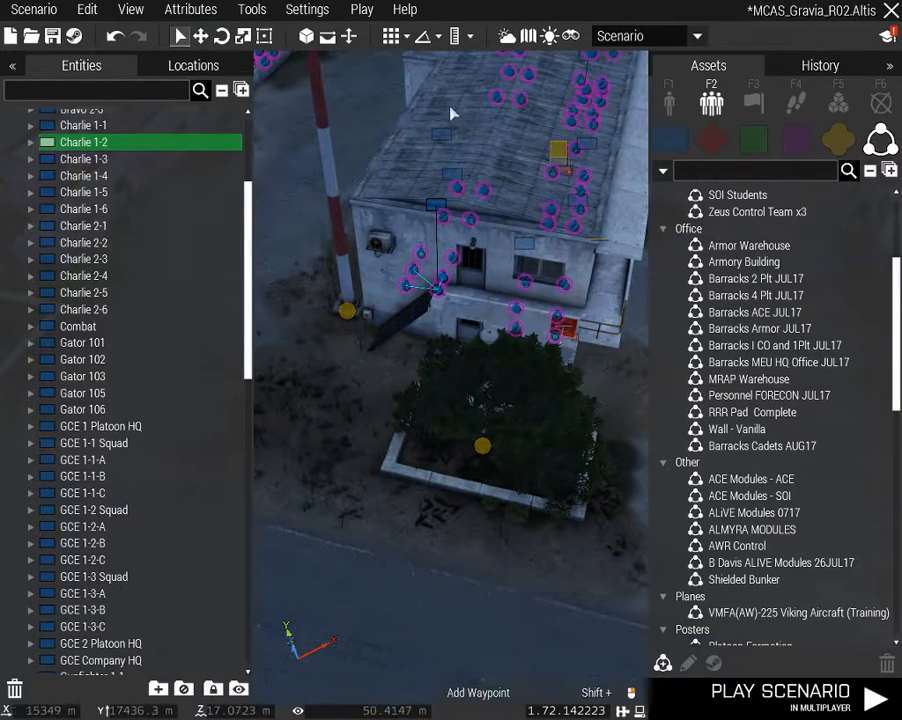
double_click(451, 178)
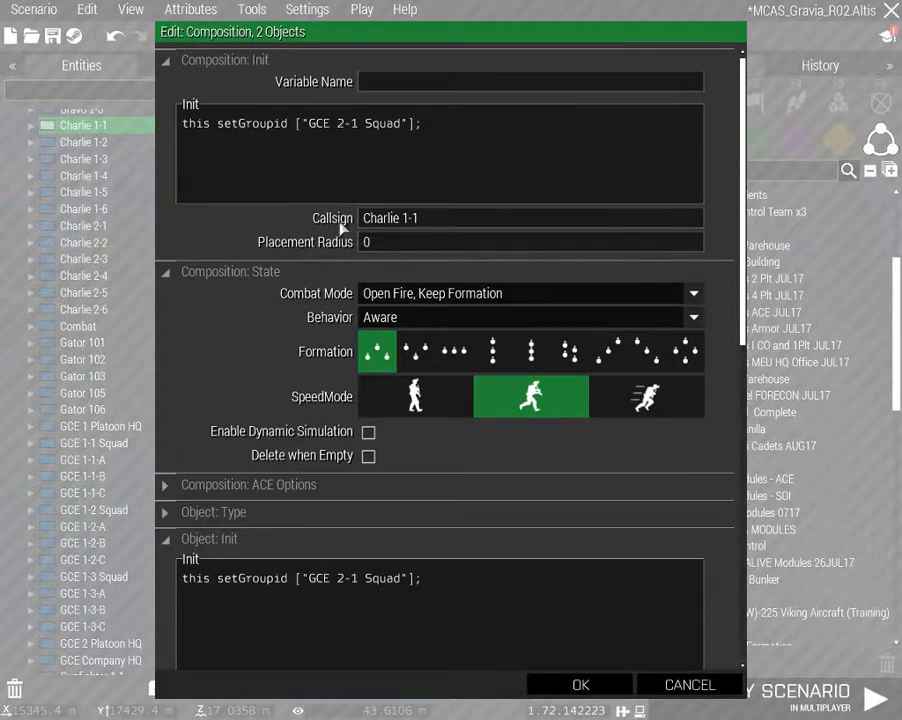
click(690, 685)
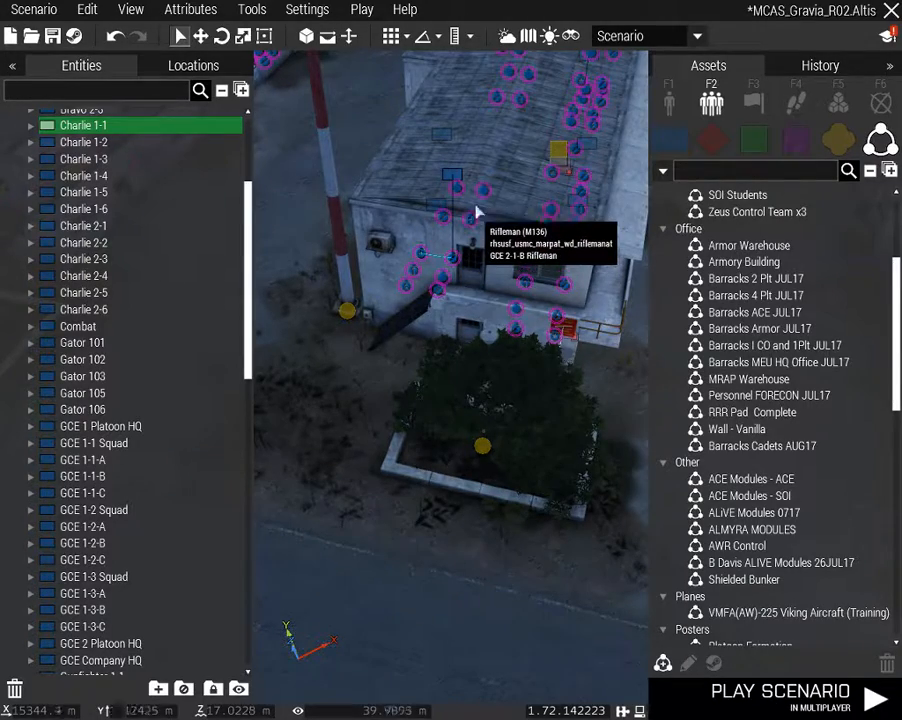
double_click(455, 180)
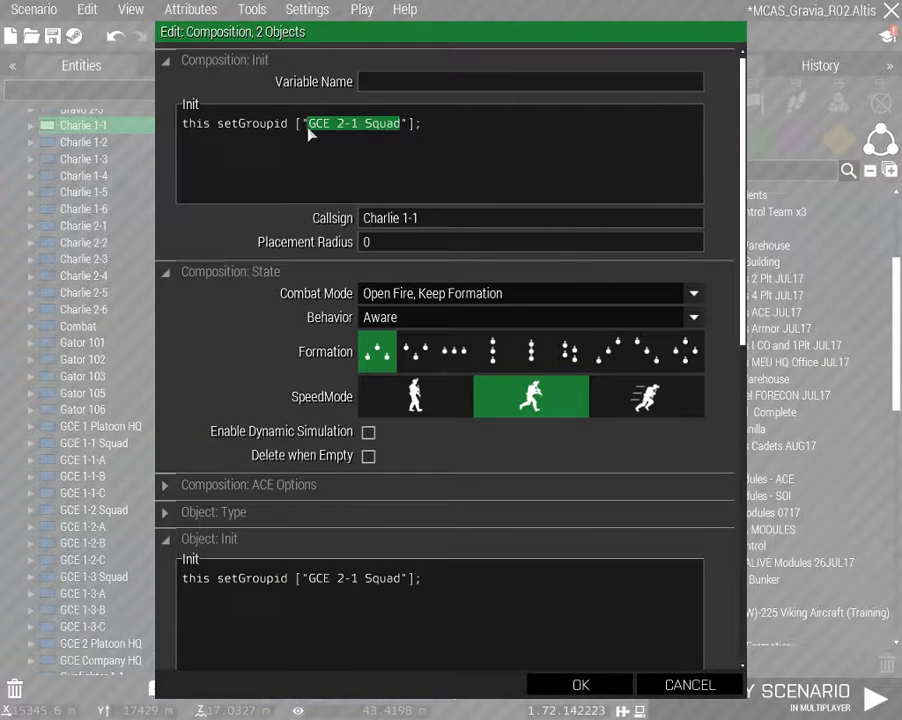
key(ctrl+a)
text(GCE 2-1 Squad)
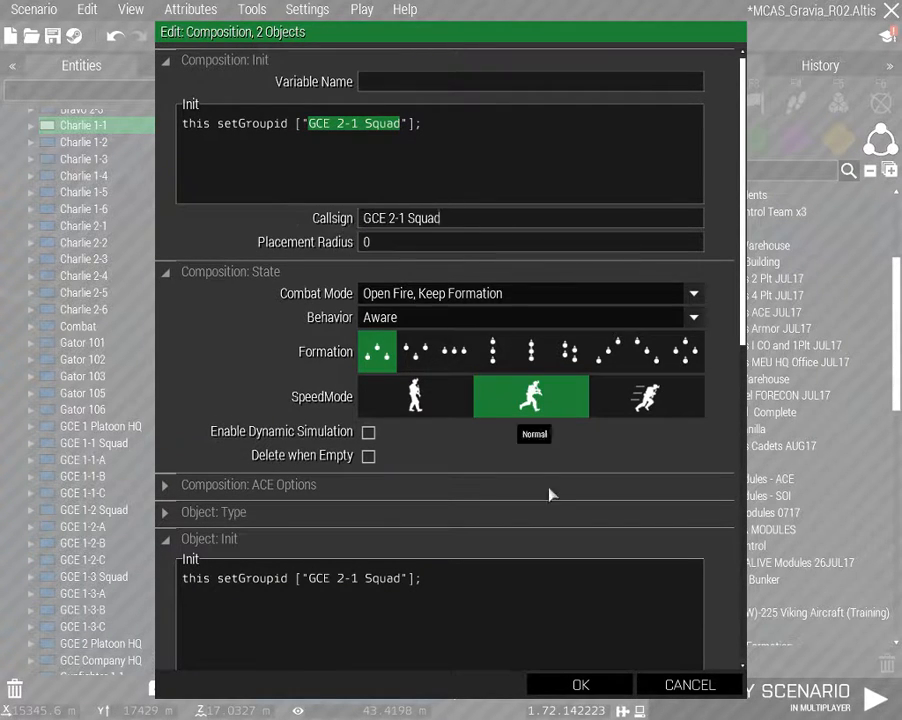
click(570, 685)
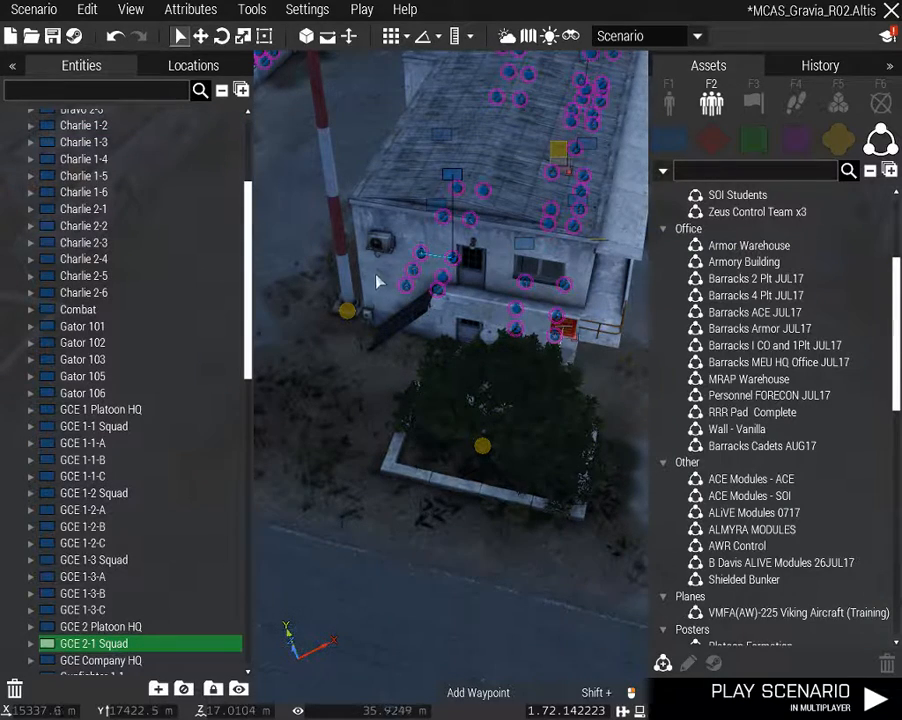
Change the Charlie 1-2 group's callsign to GCE 2-1-A, as given in its Init code
double_click(435, 207)
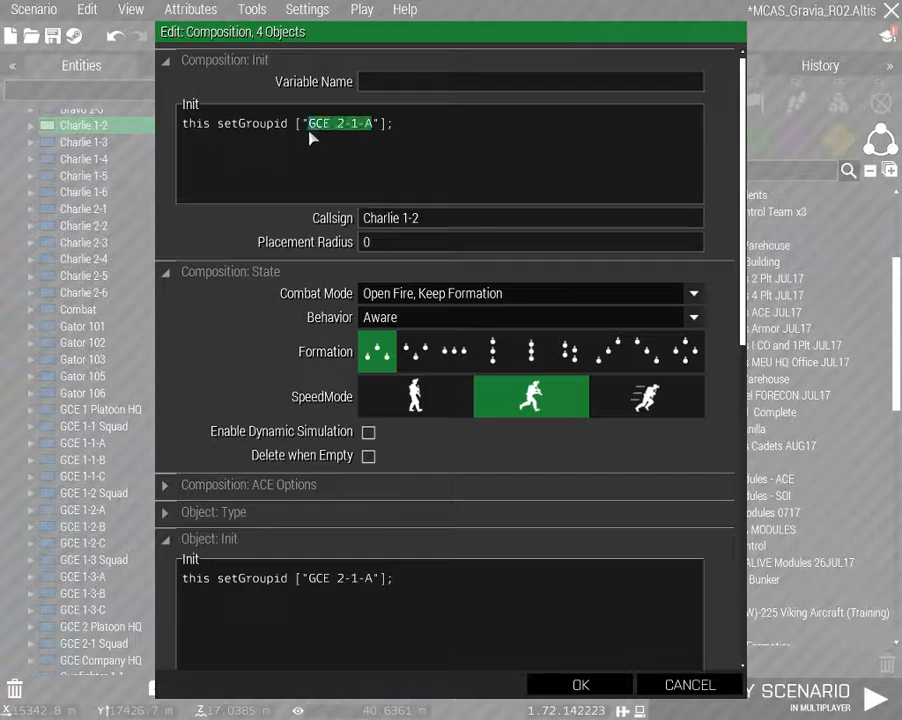
double_click(395, 218)
text(GCE 2-1-A)
click(580, 685)
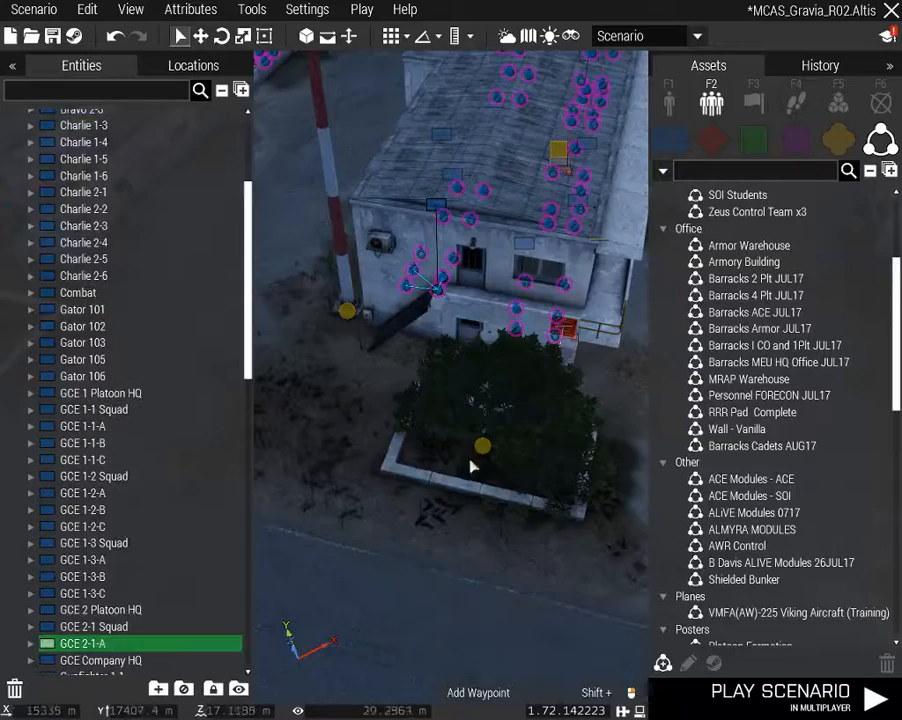
Change the Charlie 1-3 group's callsign to GCE 2-1-B, as given in its Init code
right_drag(459, 421, 439, 338)
double_click(418, 173)
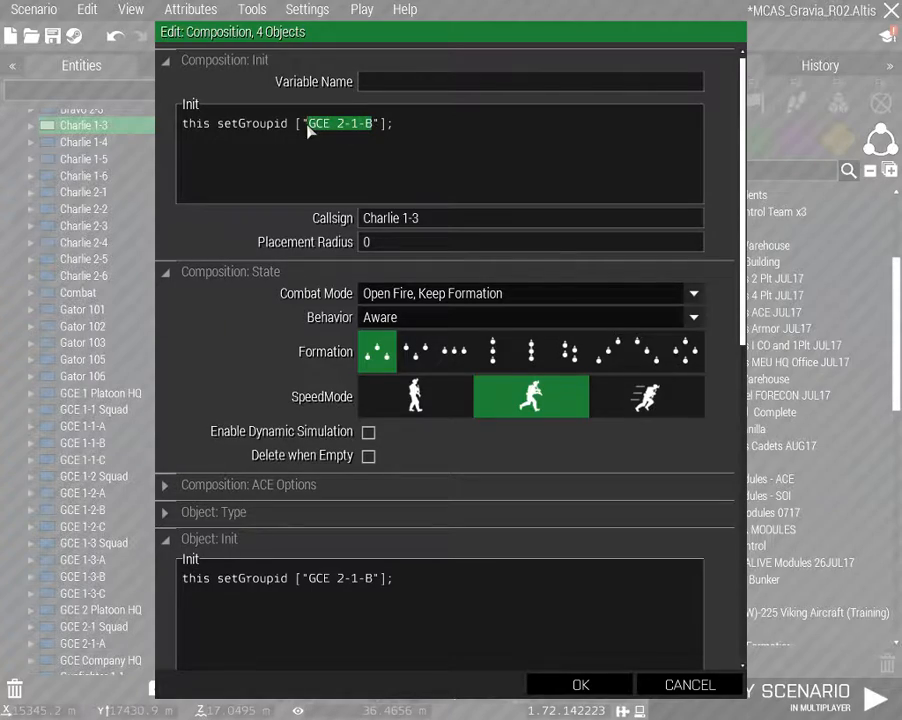
double_click(390, 220)
text(GCE 2-1-B)
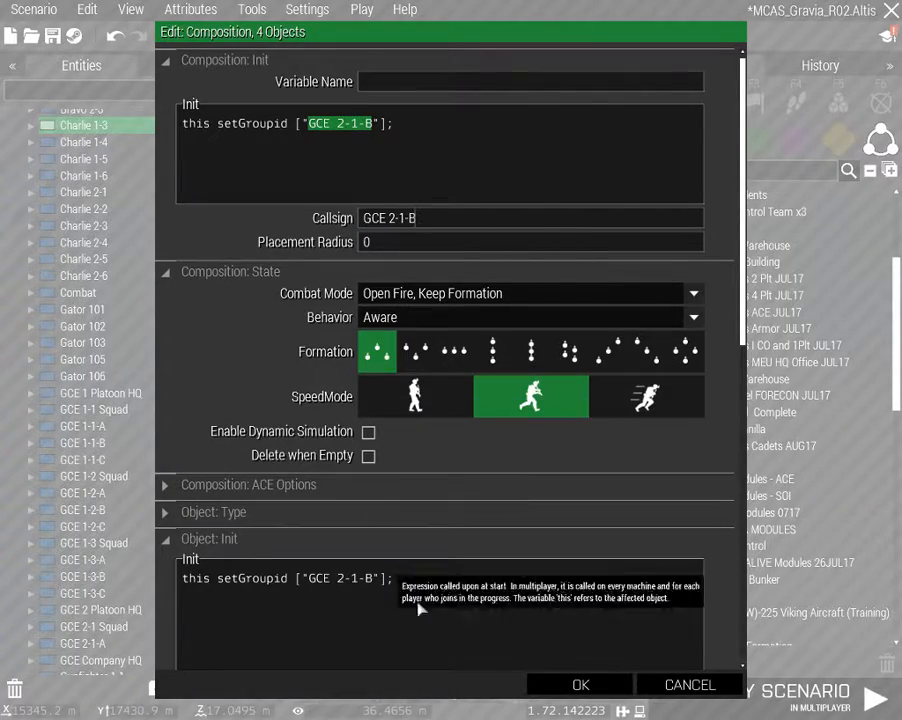
click(558, 690)
Change the Charlie 1-4 group's callsign to GCE 2-1-C, as given in its Init code
right_drag(364, 400, 513, 391)
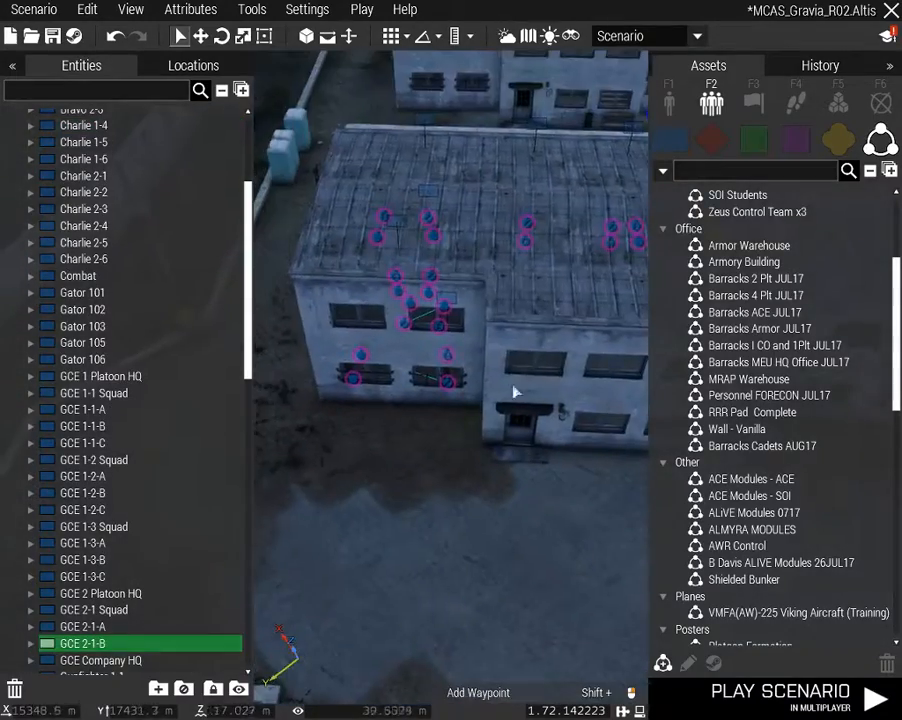
double_click(451, 296)
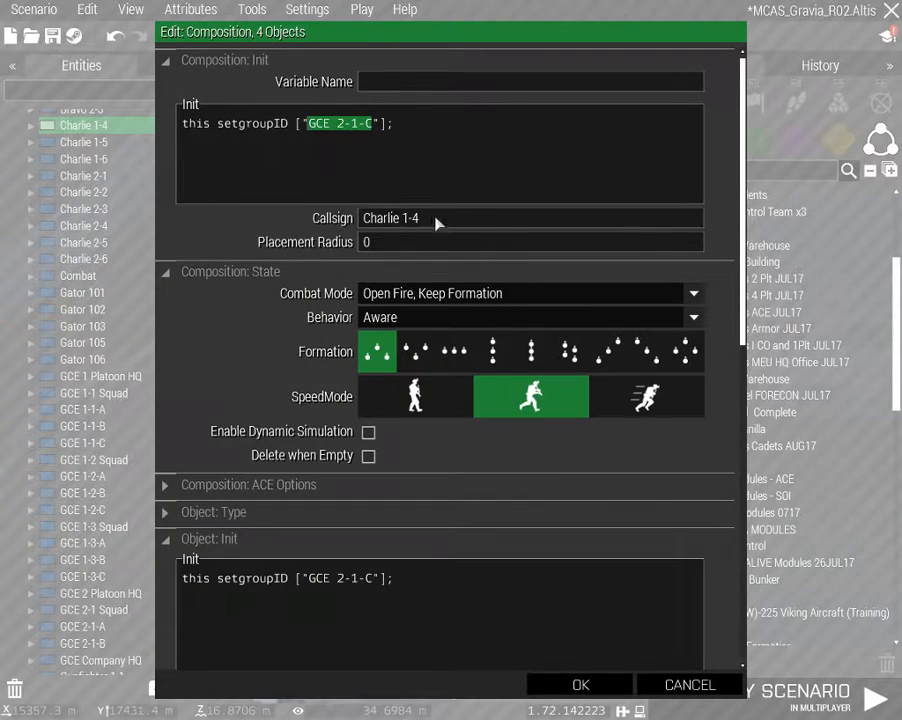
double_click(436, 222)
text(GCE 2-1-C)
click(572, 680)
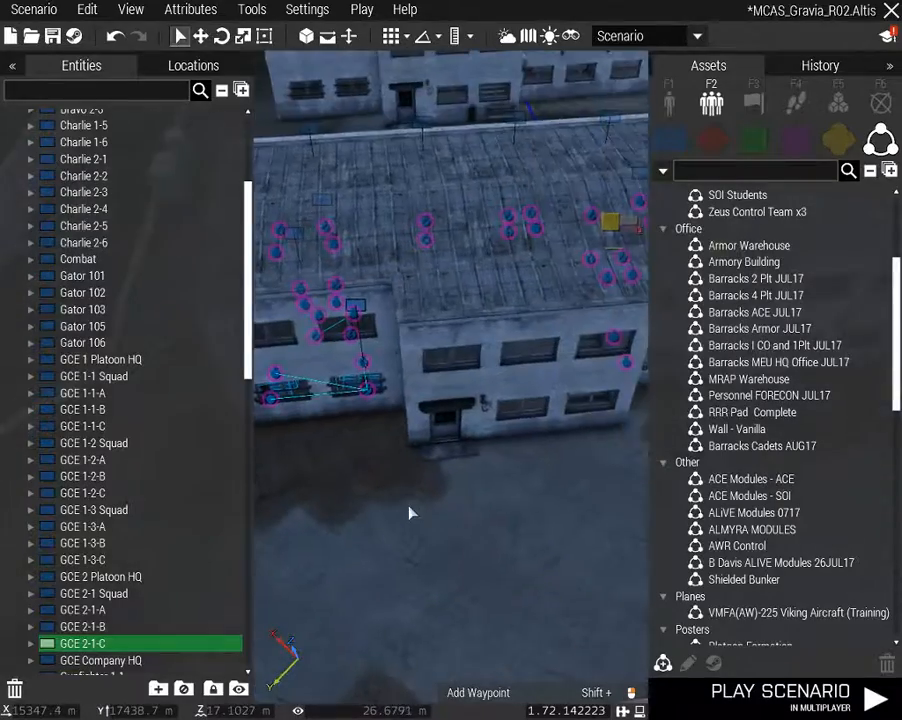
Check which fireteam the Charlie 2-6 group is, and look around the barracks for the next group in sequence
key(a)
right_drag(403, 511, 443, 517)
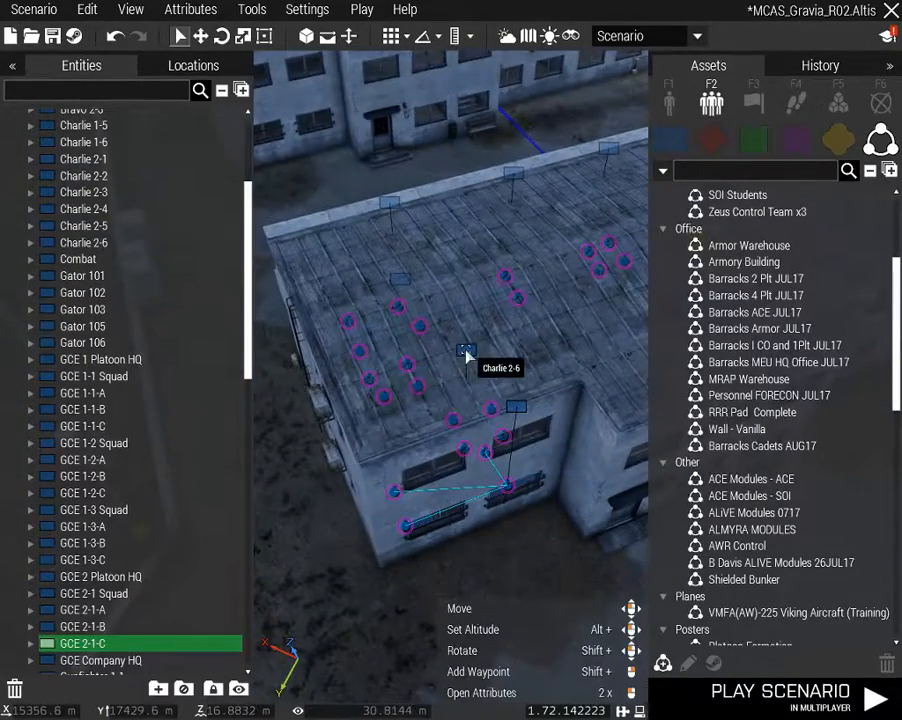
click(466, 352)
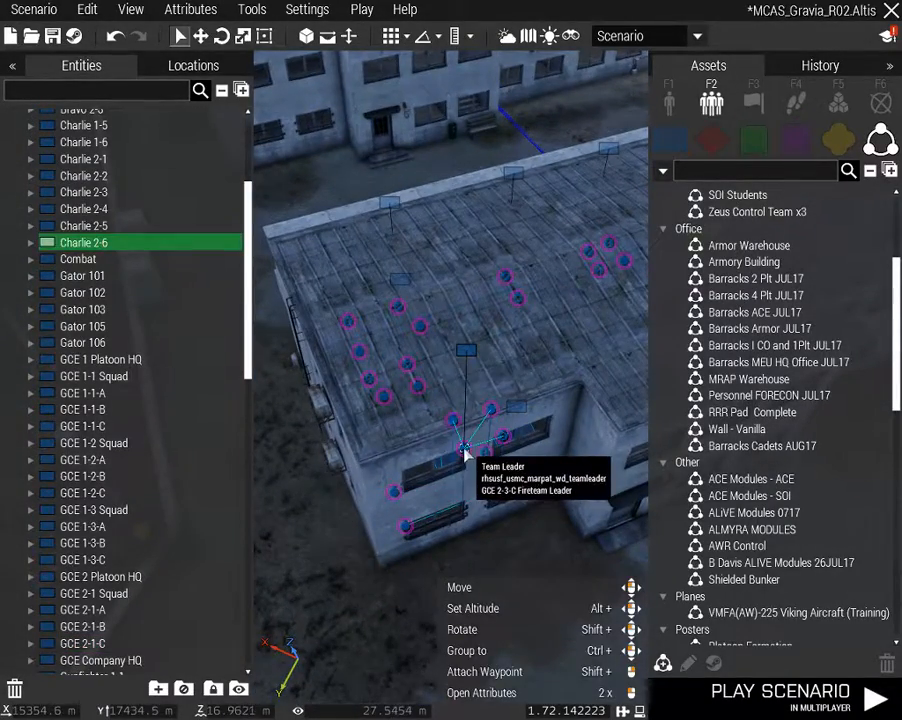
key(d)
right_drag(433, 454, 377, 447)
key(d)
key(a)
right_drag(438, 374, 308, 395)
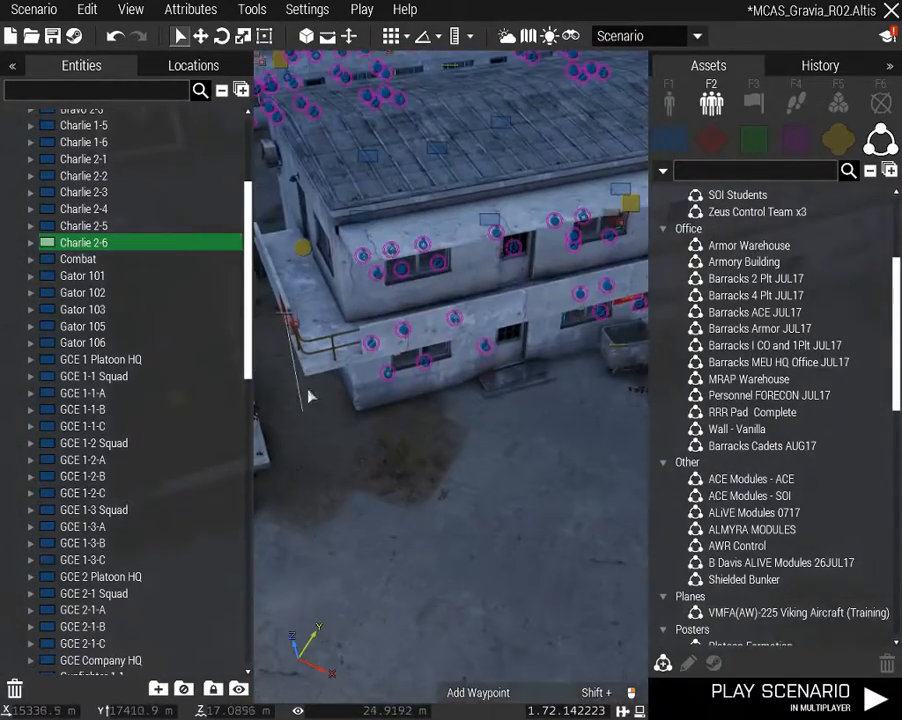
right_click(389, 380)
key(Escape)
Copy GCE 2-2 Squad from the Charlie 1-5 group's Init code into its callsign, and apply the change
click(357, 218)
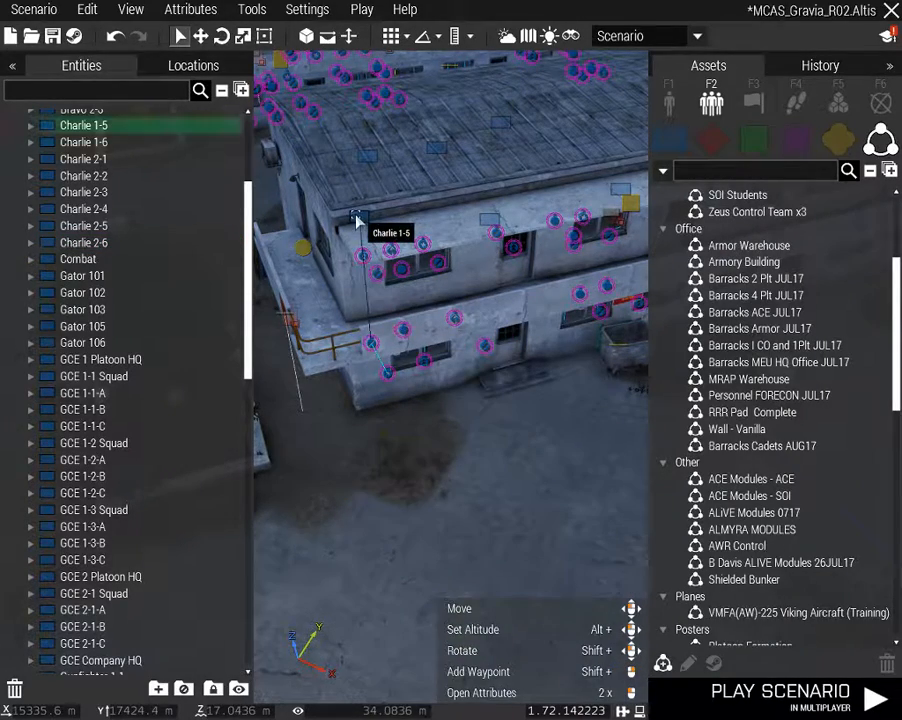
double_click(357, 218)
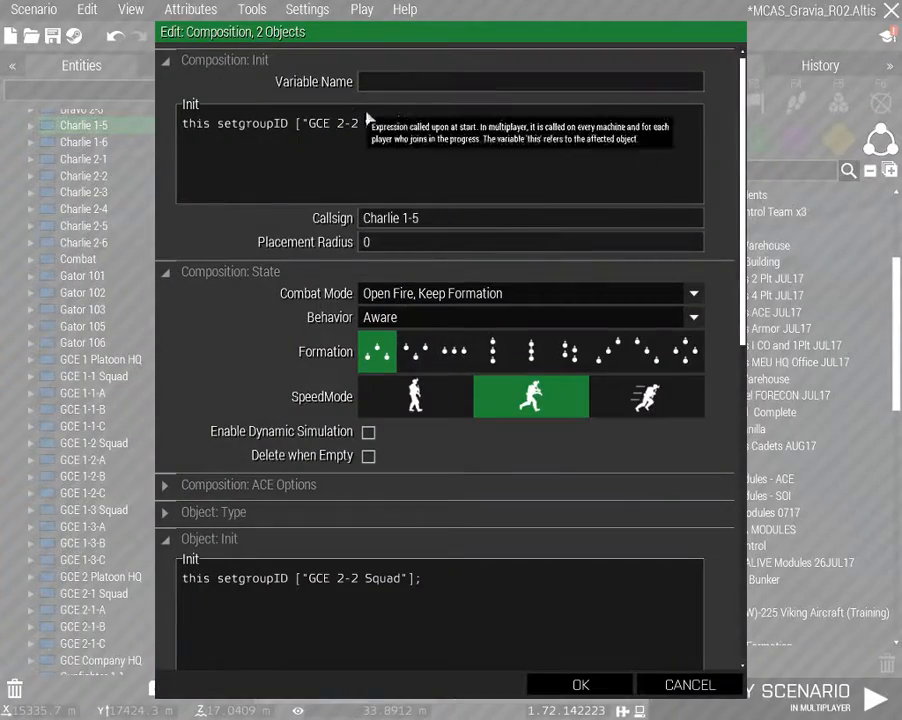
drag(401, 124, 310, 134)
key(ctrl+c)
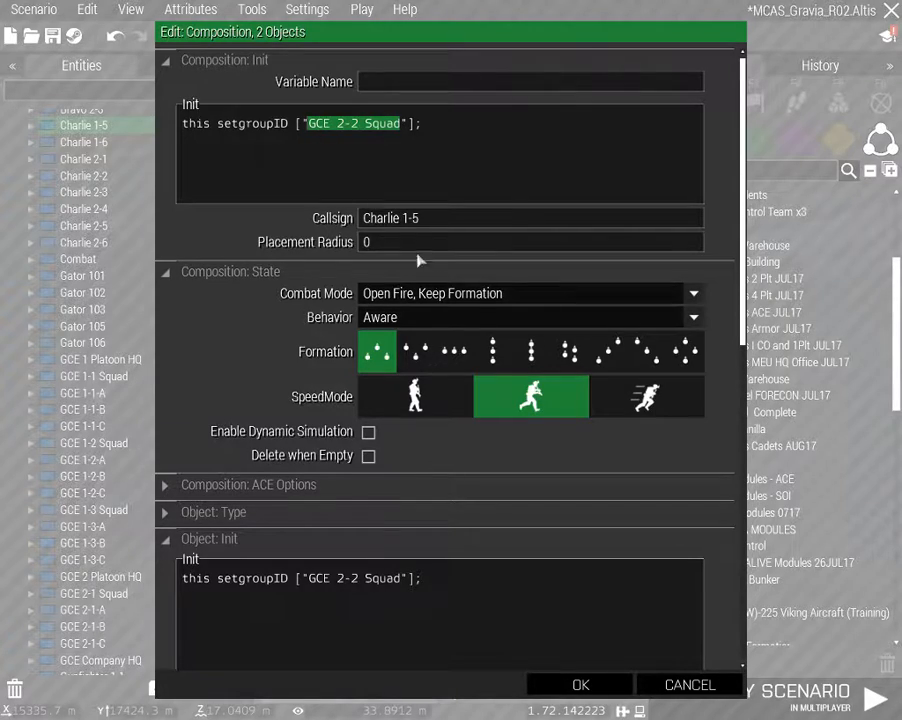
drag(421, 218, 280, 220)
key(ctrl+v)
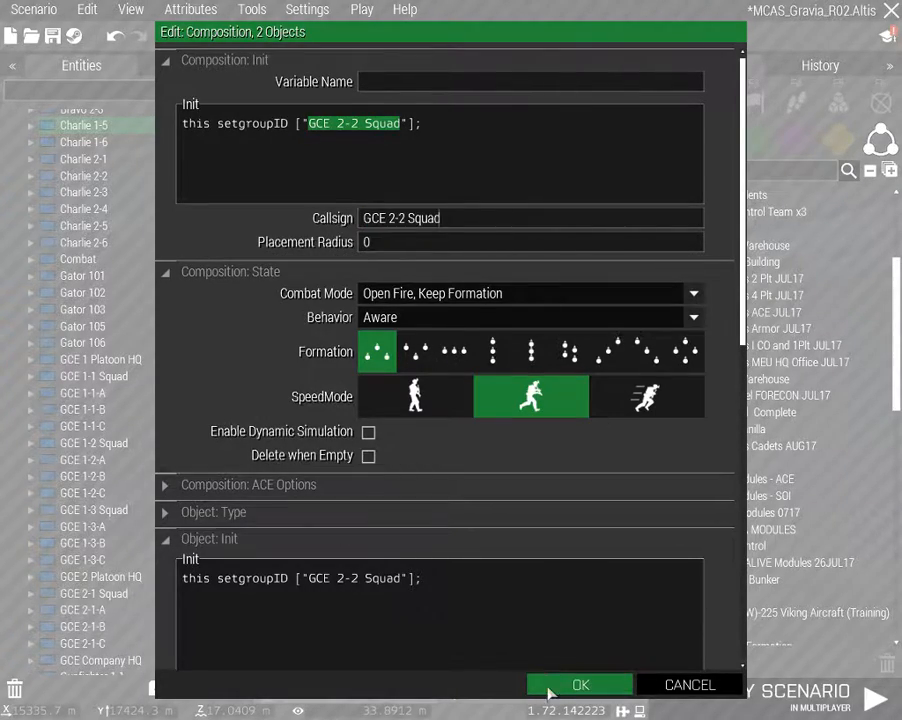
click(550, 686)
Change the Charlie 1-6 group's callsign to GCE 2-2-A, as given in its Init code
right_drag(495, 665, 421, 604)
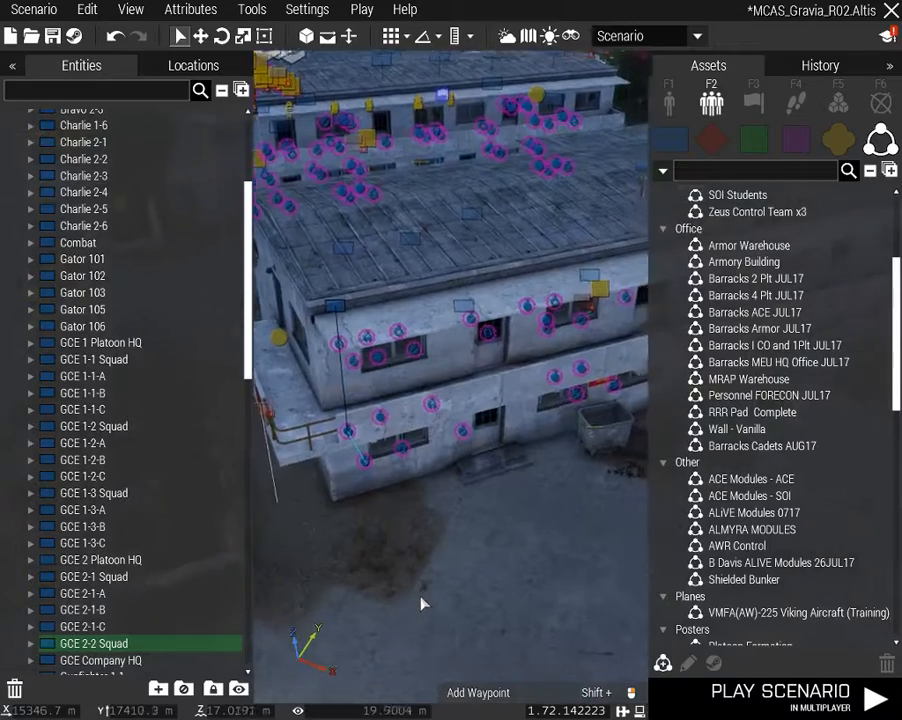
double_click(472, 302)
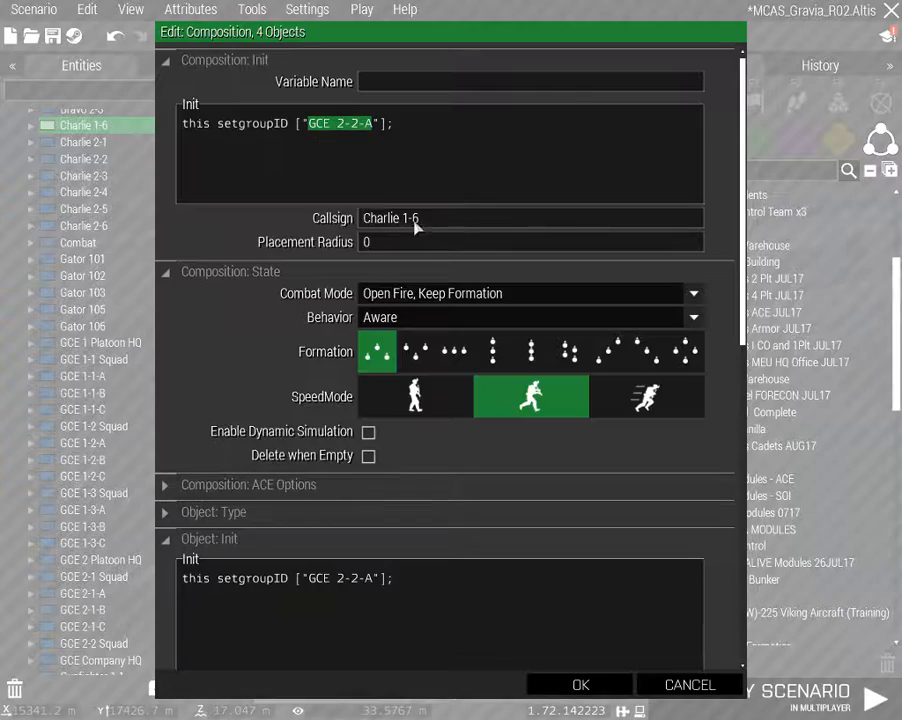
drag(417, 225, 290, 230)
text(GCE 2-2-A)
click(580, 685)
Change the Charlie 2-1 group's callsign to GCE 2-2-B, as given in its Init code
right_drag(460, 640, 358, 600)
key(w)
key(d)
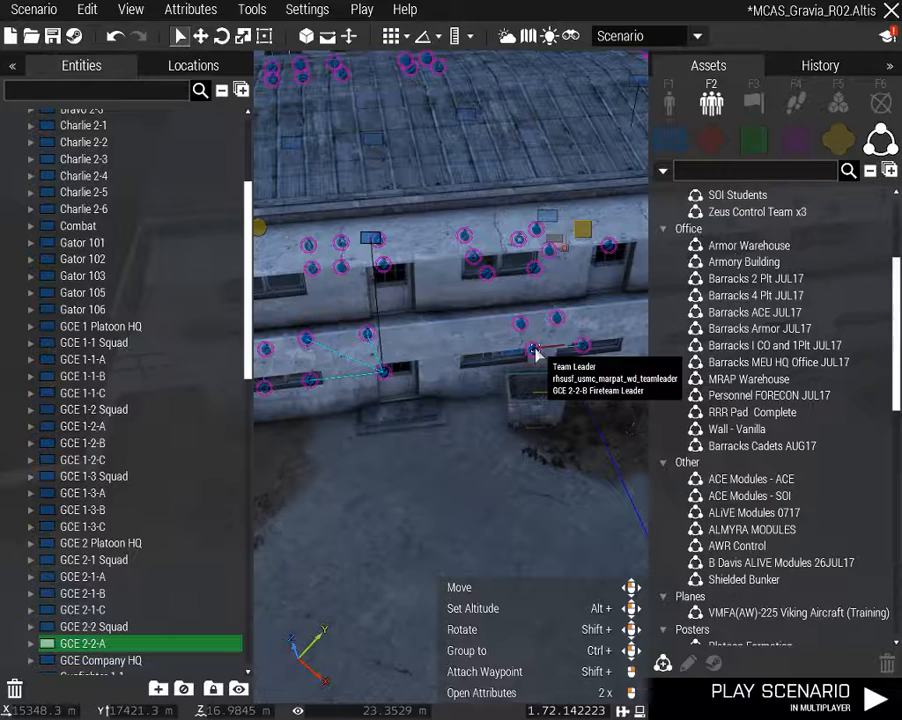
double_click(548, 218)
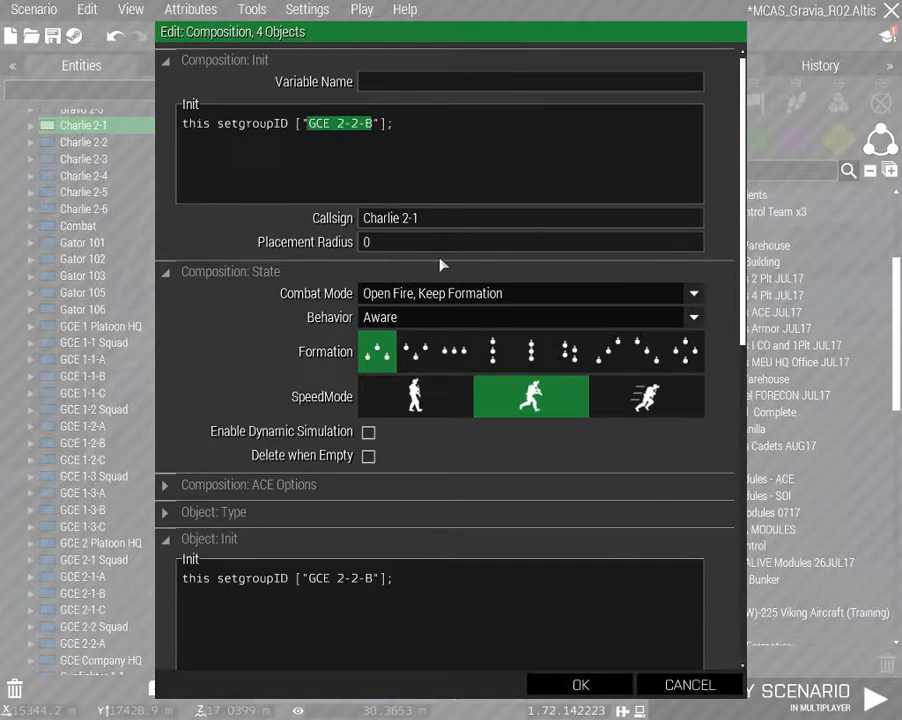
triple_click(385, 218)
text(GCE 2-2-B)
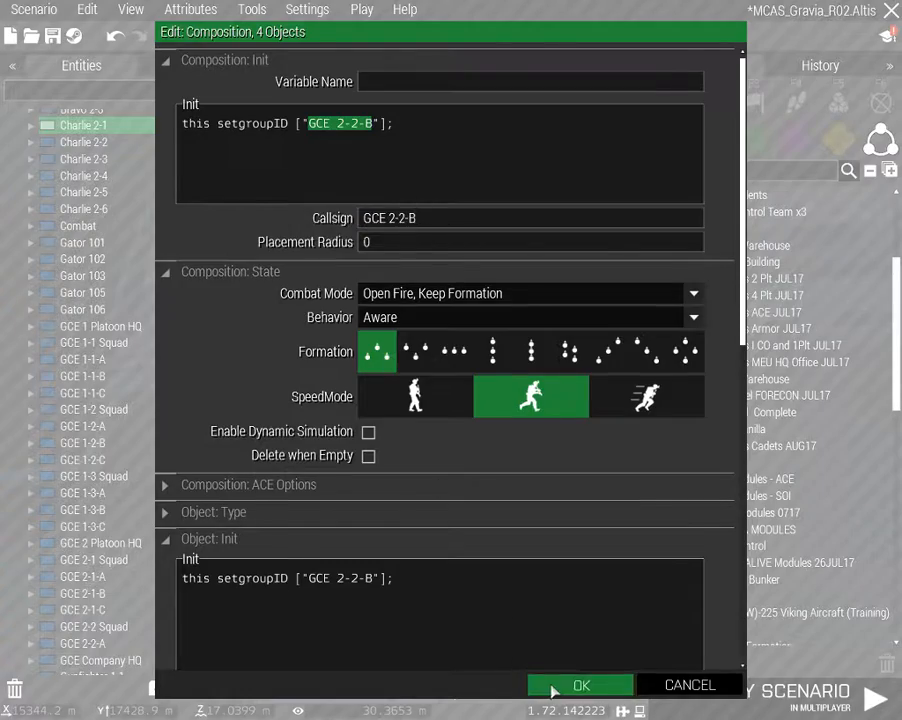
click(581, 684)
Change the Charlie 2-2 group's callsign to GCE 2-2-C, as given in its Init code
right_drag(388, 533, 439, 477)
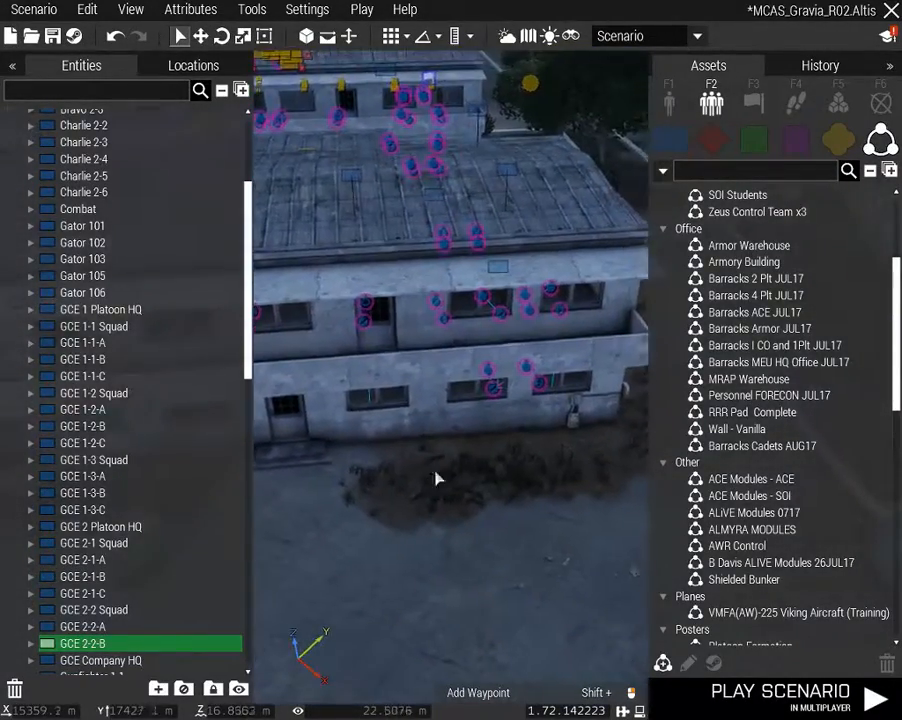
click(498, 267)
double_click(498, 267)
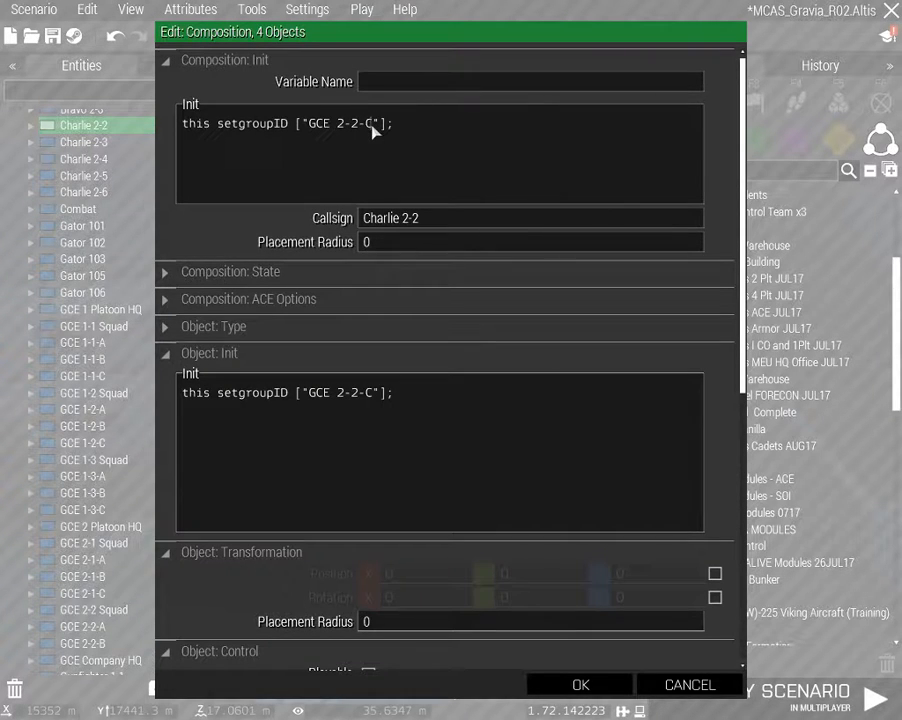
drag(313, 135, 309, 135)
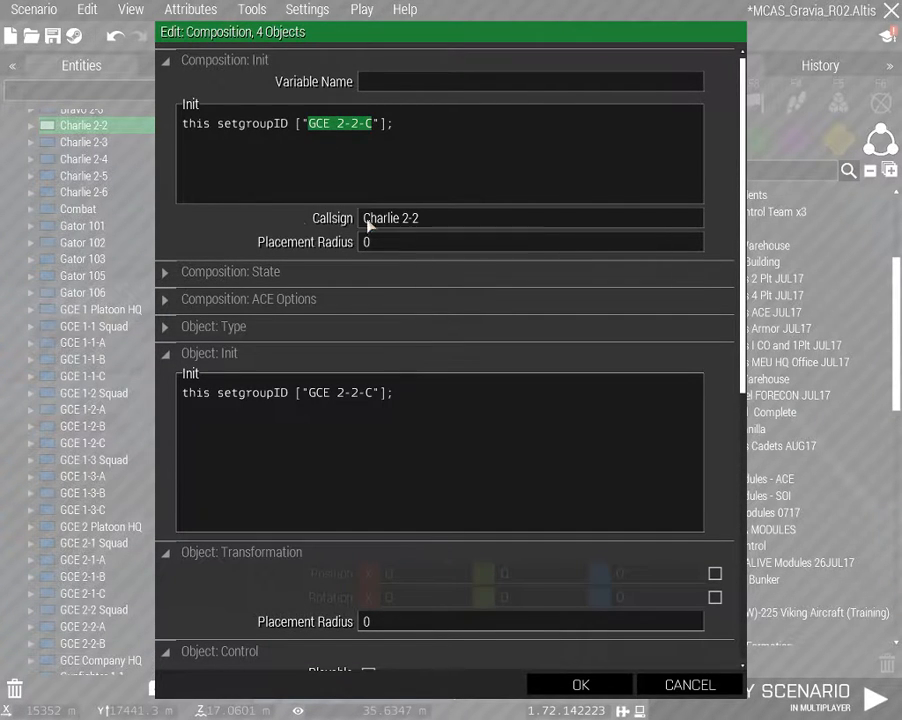
drag(365, 219, 606, 543)
click(583, 688)
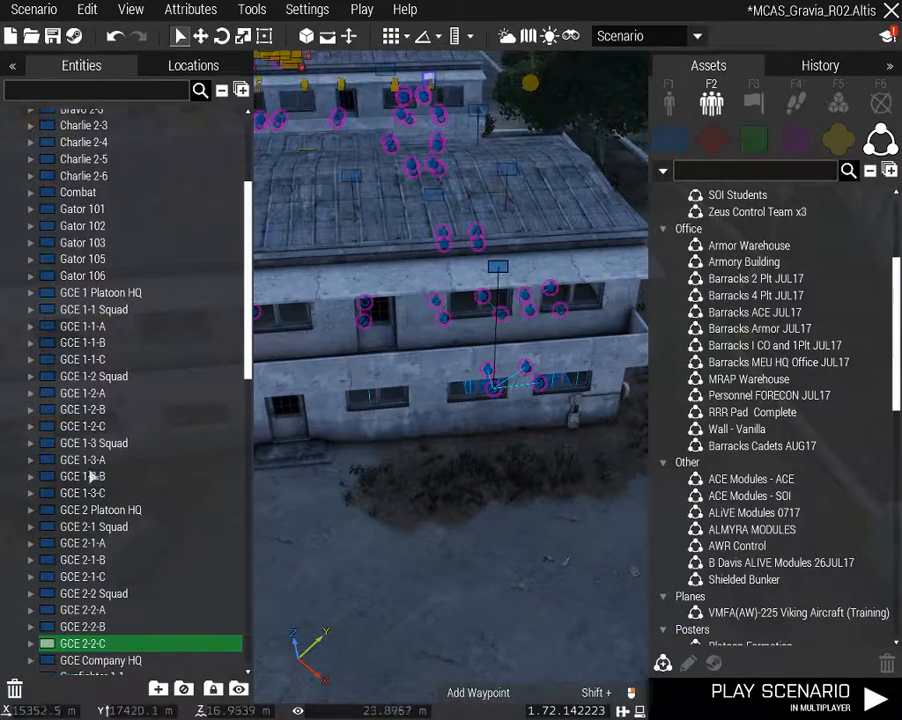
Look through the entity list's layers and inspect the group icons around the barracks for groups that still lack a GCE callsign
scroll(156, 407, down, 15)
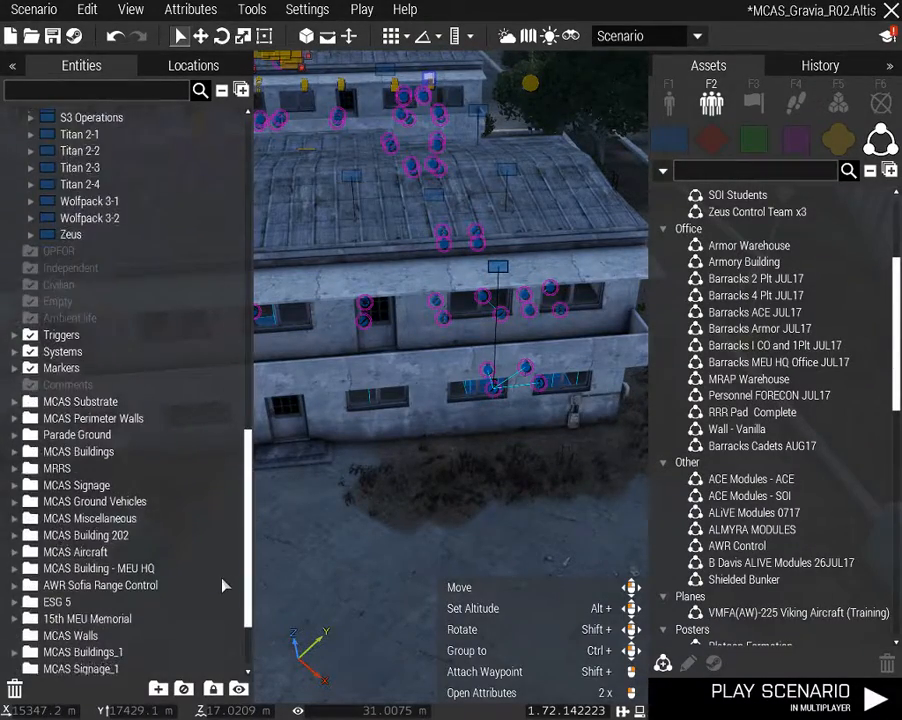
scroll(227, 613, down, 2)
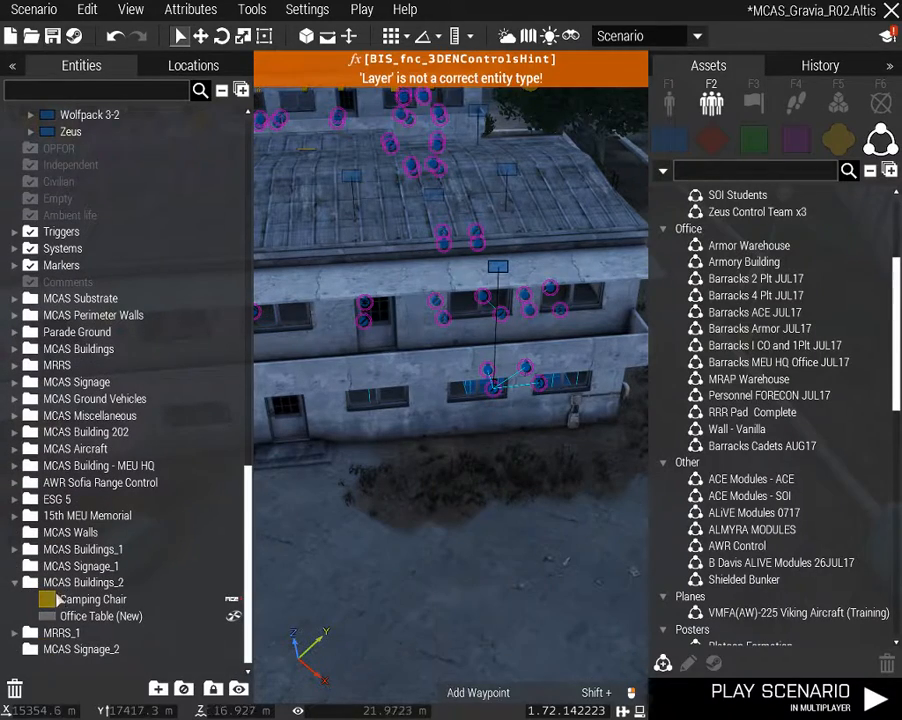
click(410, 555)
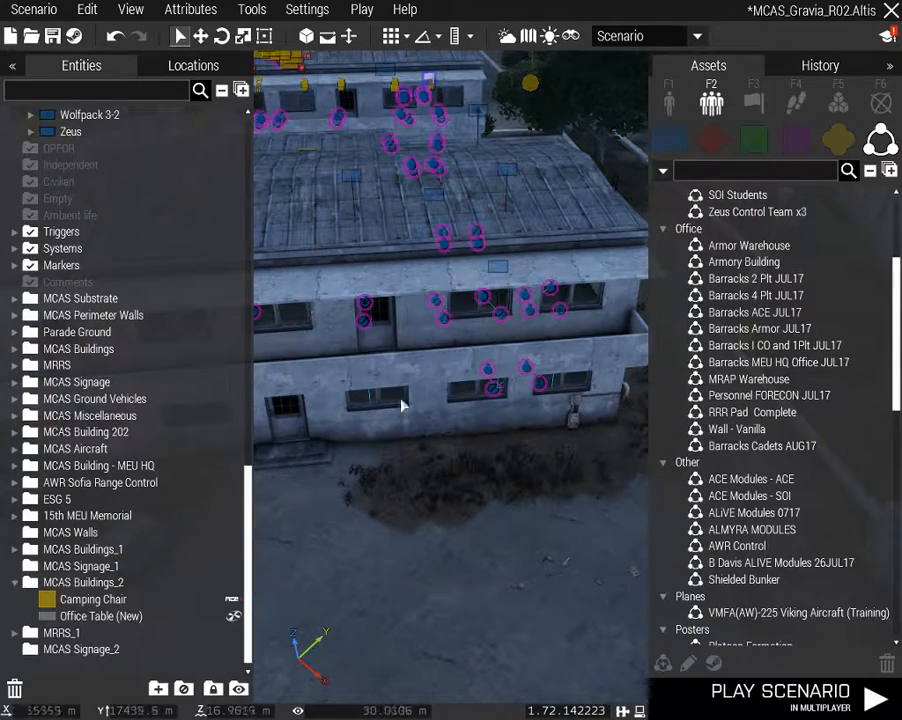
key(s)
right_drag(435, 545, 140, 562)
key(d)
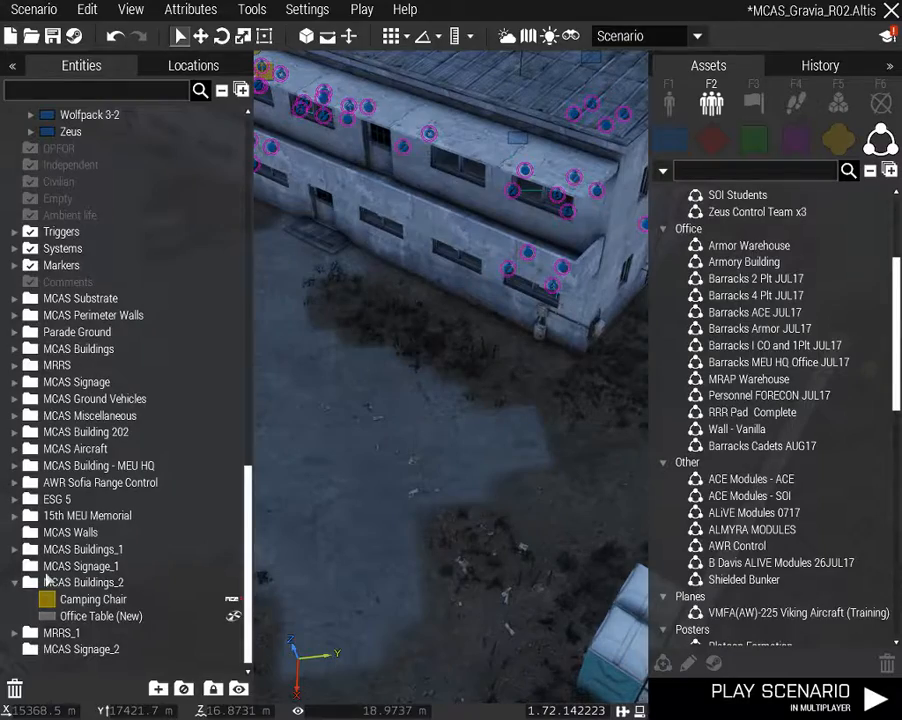
key(w)
right_drag(492, 459, 477, 427)
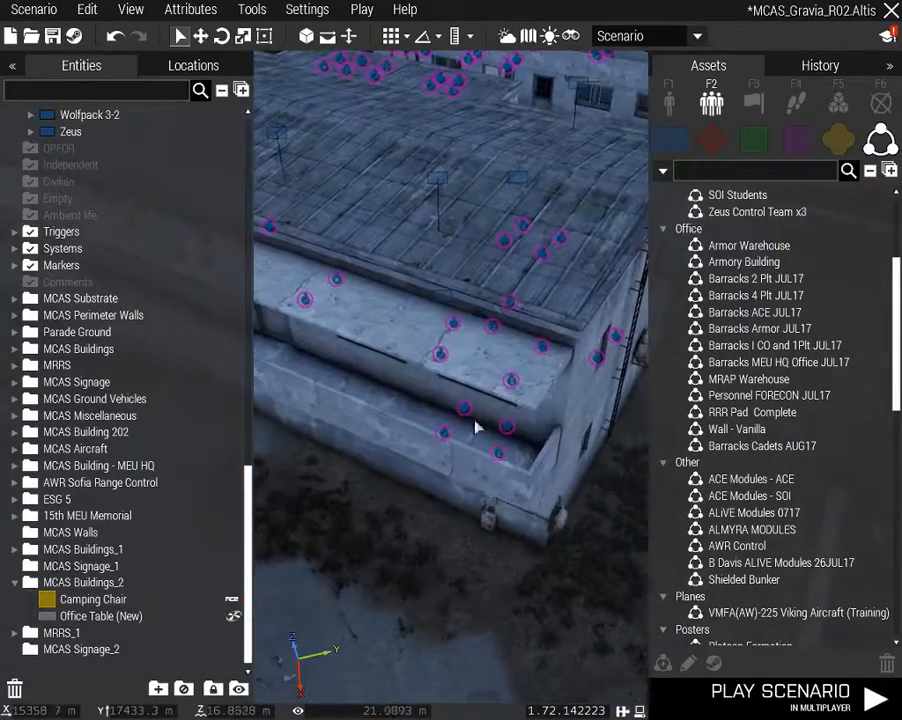
key(d)
right_drag(562, 456, 211, 450)
key(a)
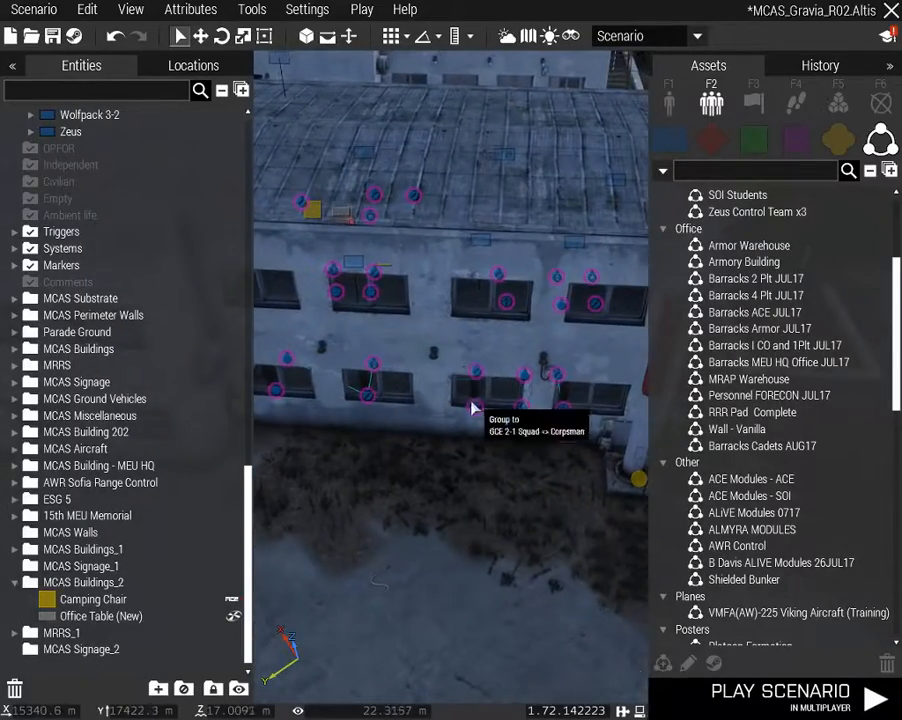
click(478, 412)
key(s)
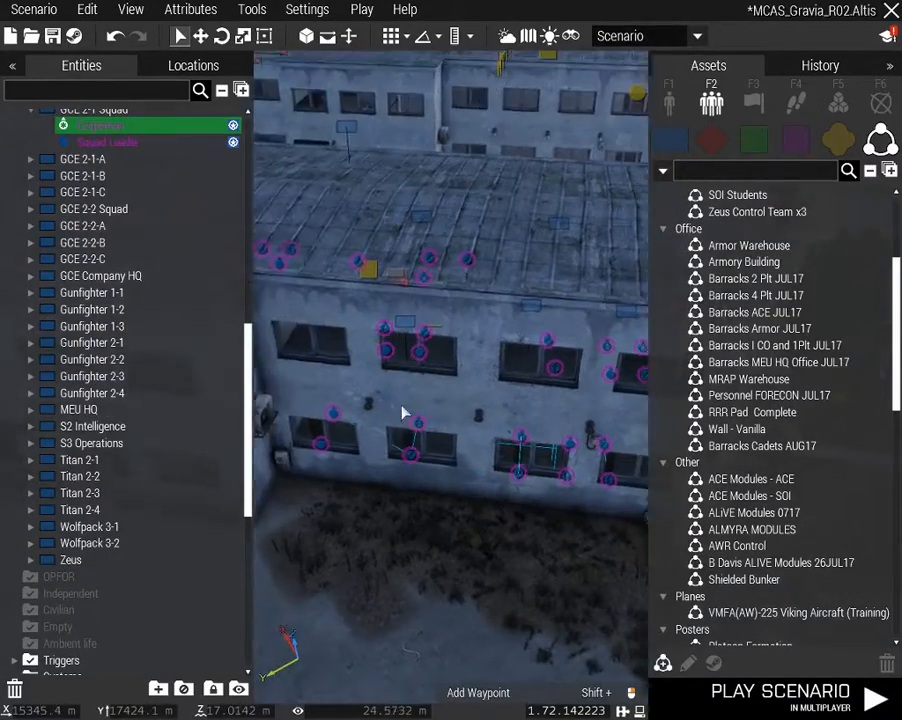
click(535, 238)
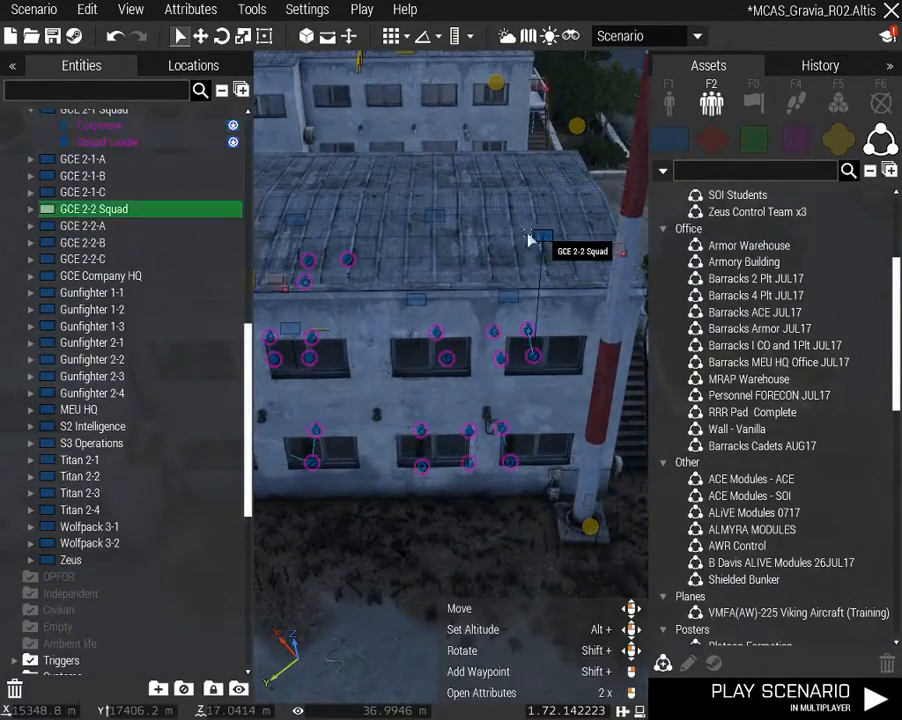
click(430, 226)
mouse_move(426, 227)
right_down()
mouse_move(376, 284)
mouse_move(397, 286)
mouse_move(351, 280)
mouse_move(451, 300)
mouse_move(403, 290)
mouse_move(416, 220)
right_up()
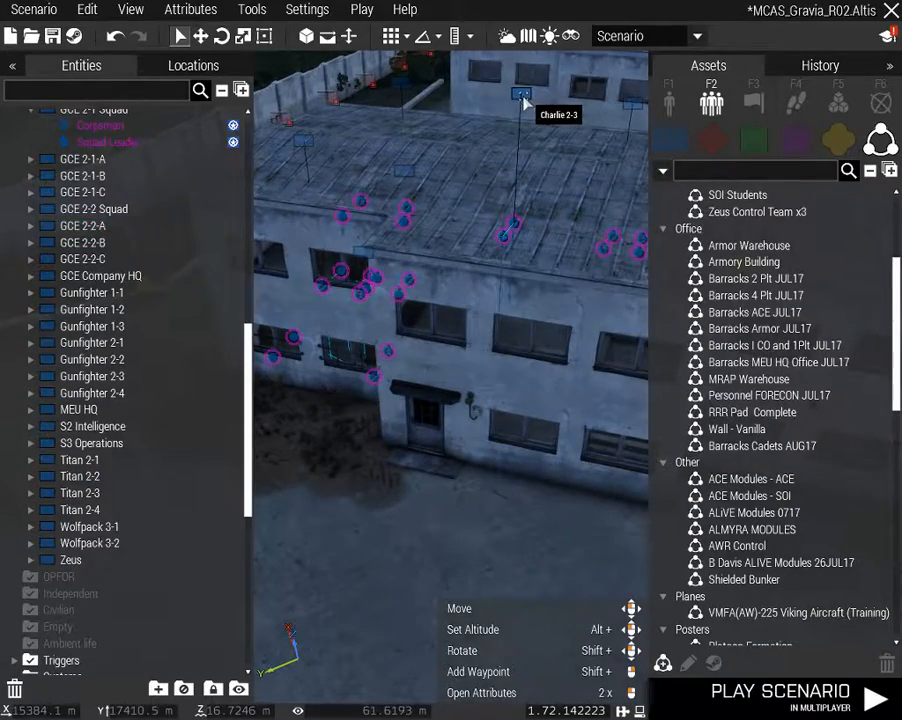
Change the Charlie 2-3 group's callsign to GCE 2-3 Squad, as given in its Init code
right_drag(519, 89, 805, 274)
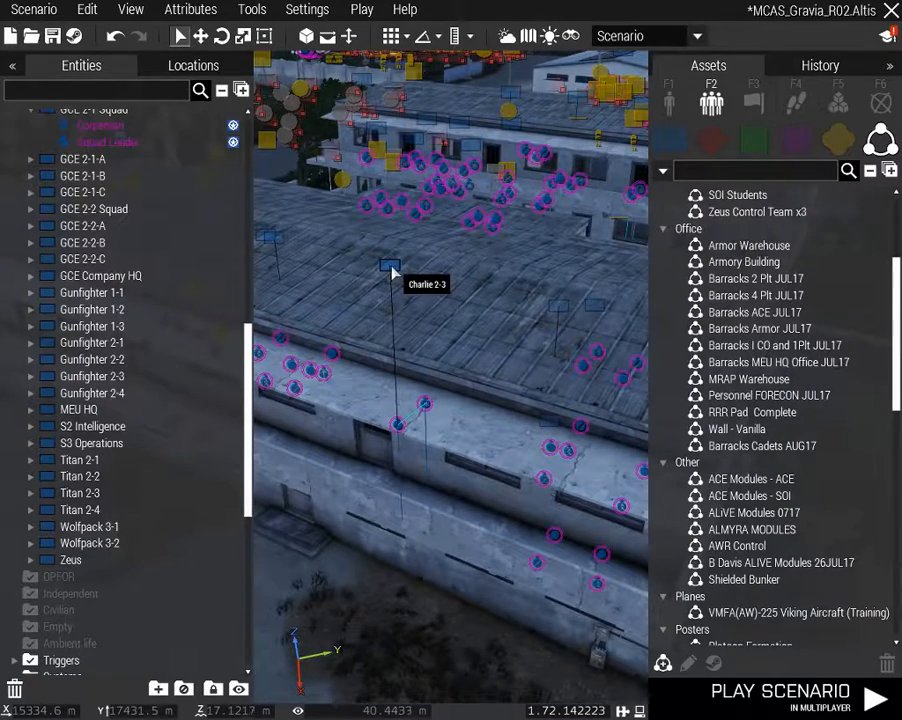
double_click(390, 270)
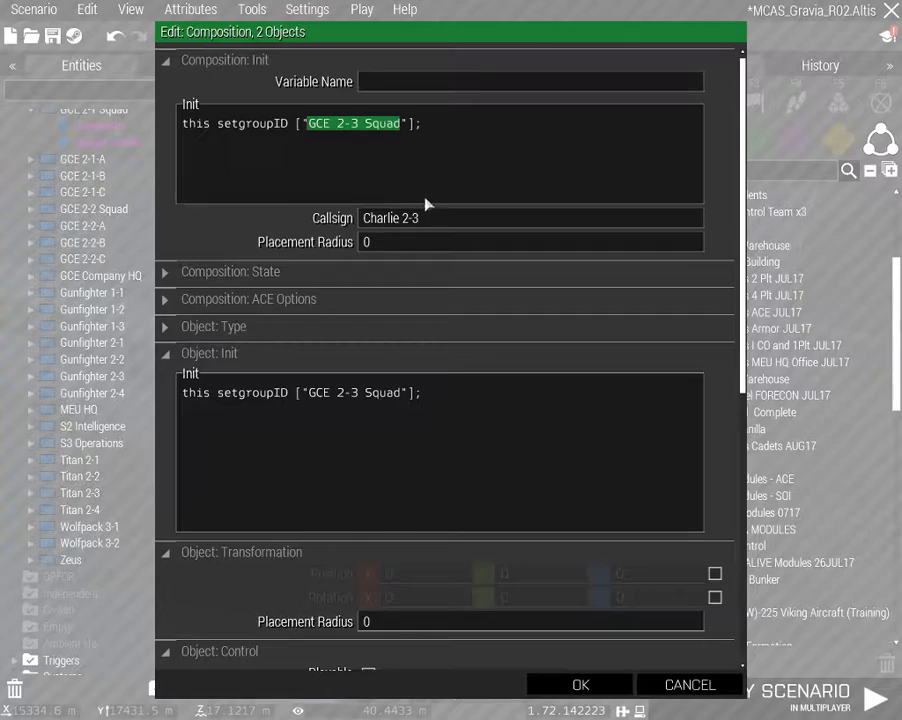
text(GCE 2-3 Squad)
click(580, 684)
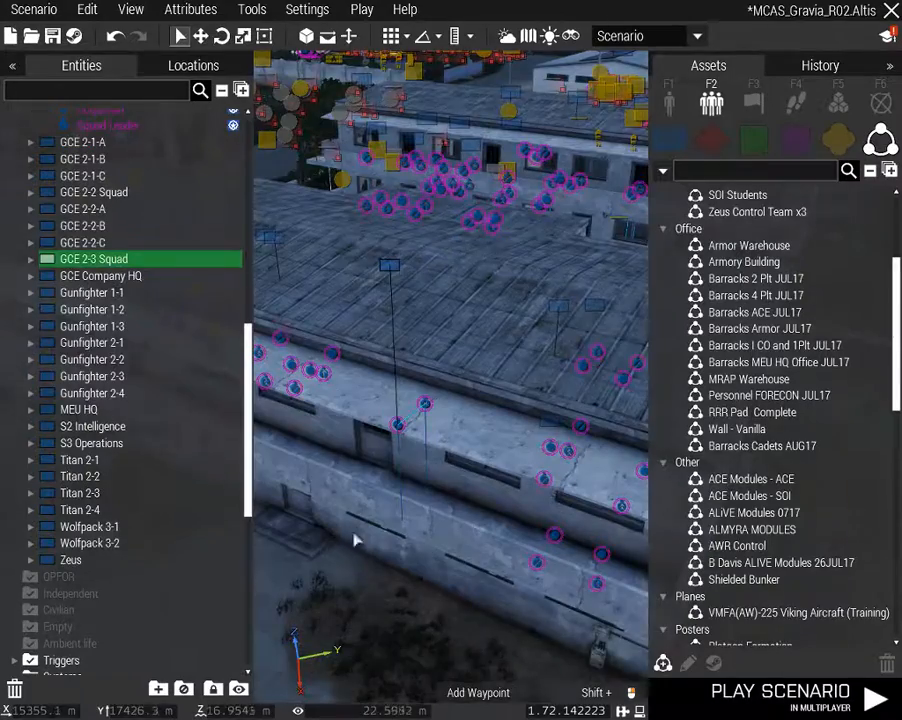
Change the Charlie 2-4 group's callsign to GCE 2-3-A, as given in its Init code
right_drag(340, 548, 385, 425)
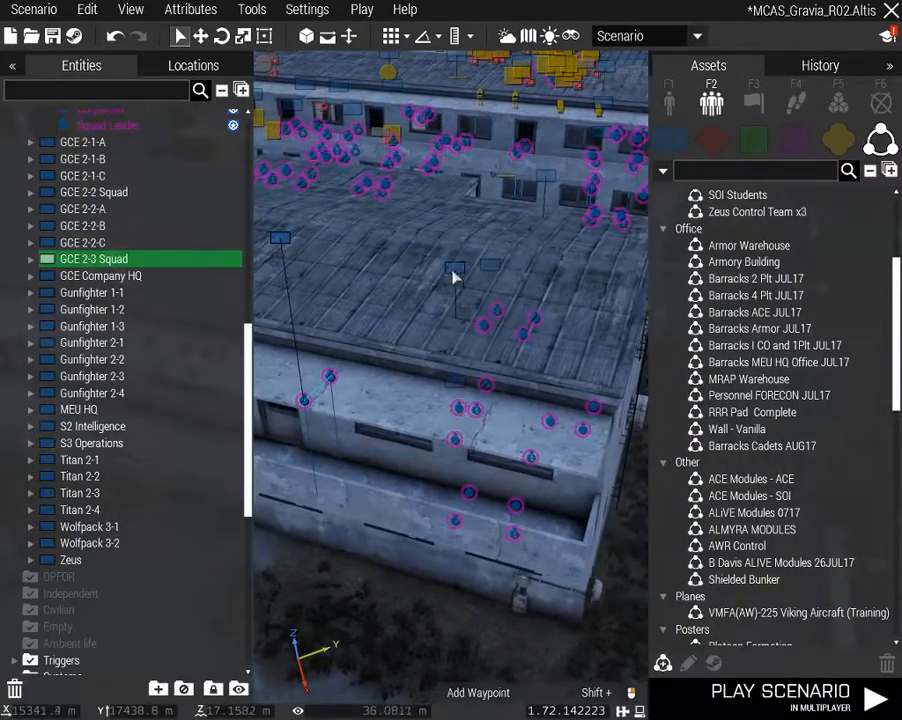
right_drag(386, 302, 340, 300)
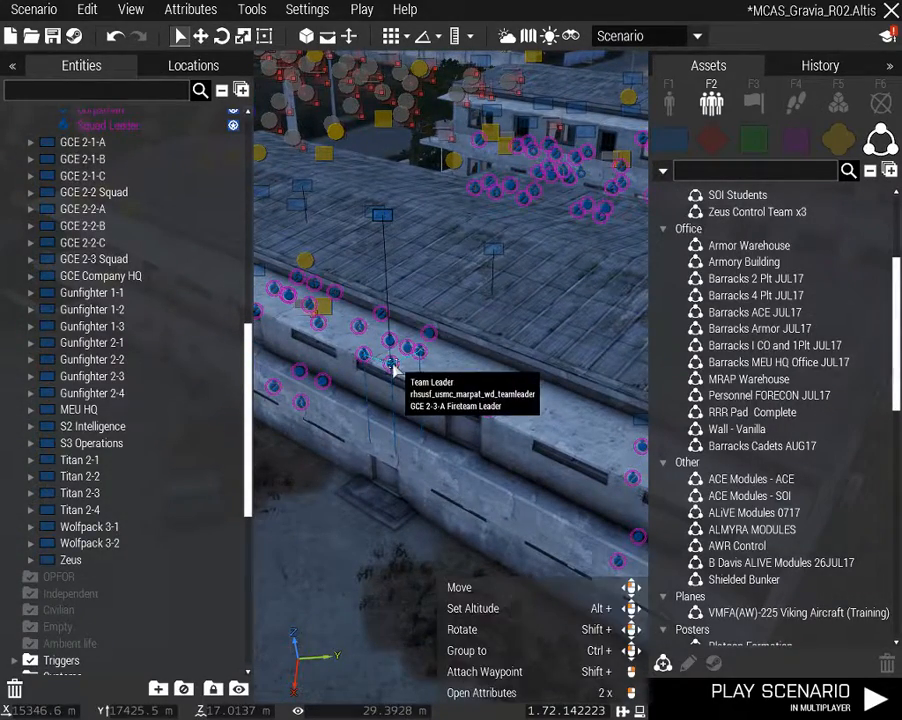
double_click(386, 219)
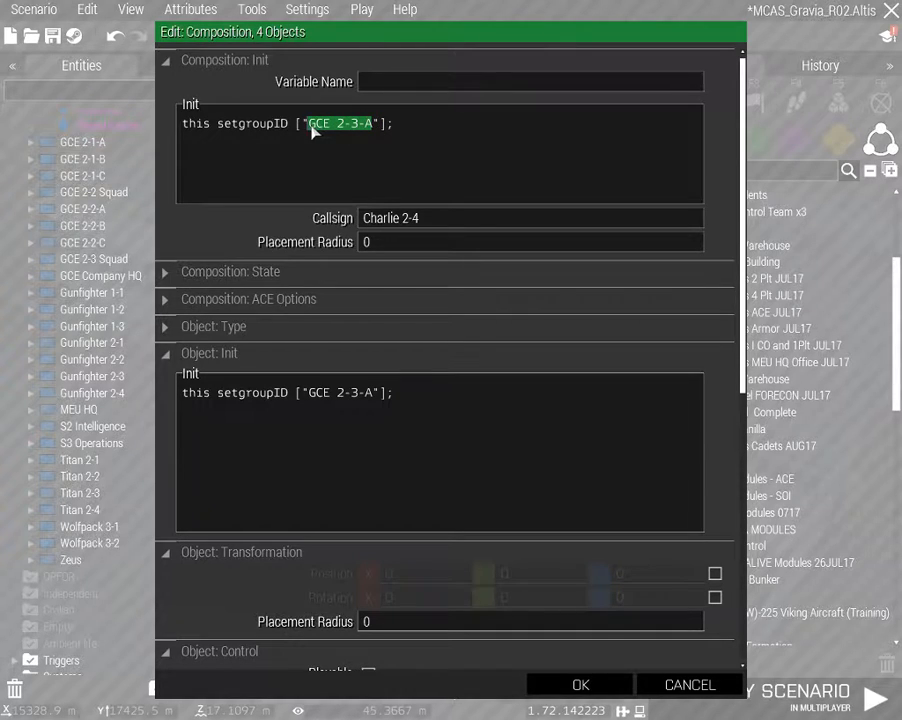
triple_click(421, 218)
text(GCE 2-3-A)
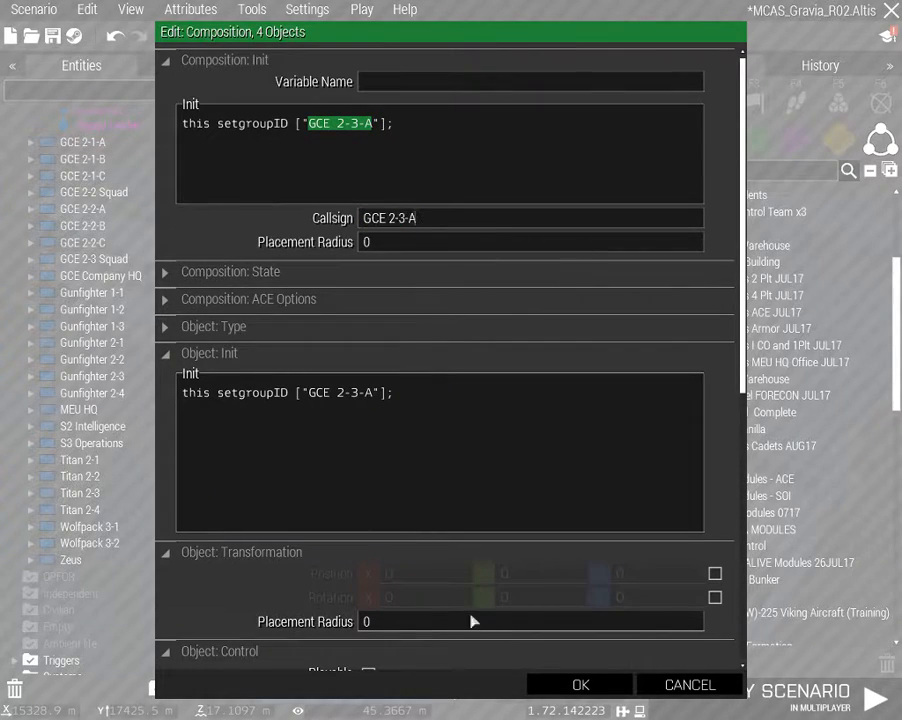
click(578, 684)
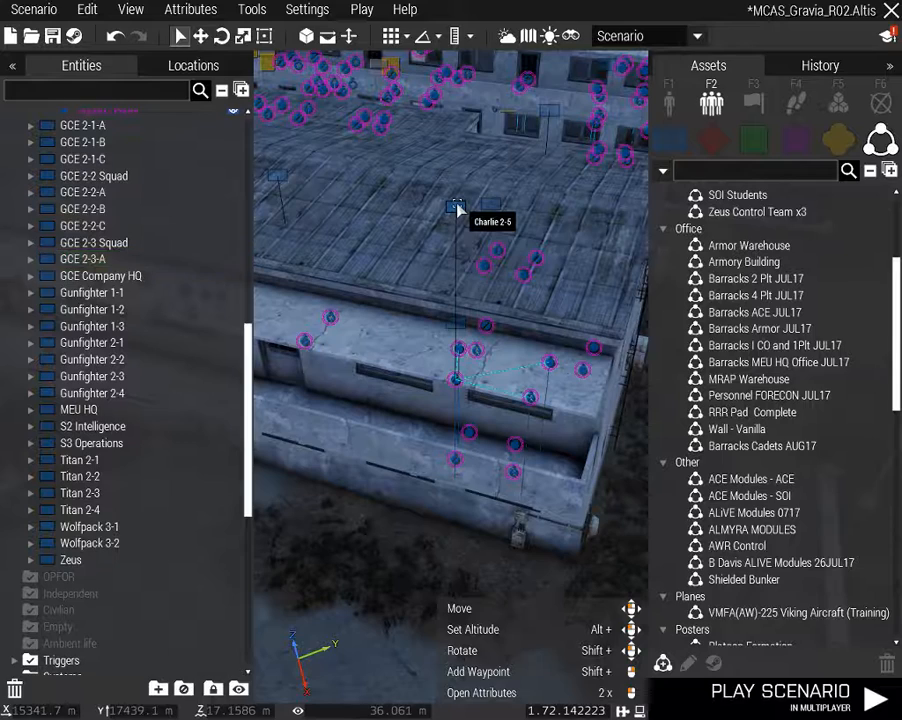
Copy GCE 2-3-B from the Charlie 2-5 group's Init code into its callsign, and apply the change
double_click(459, 207)
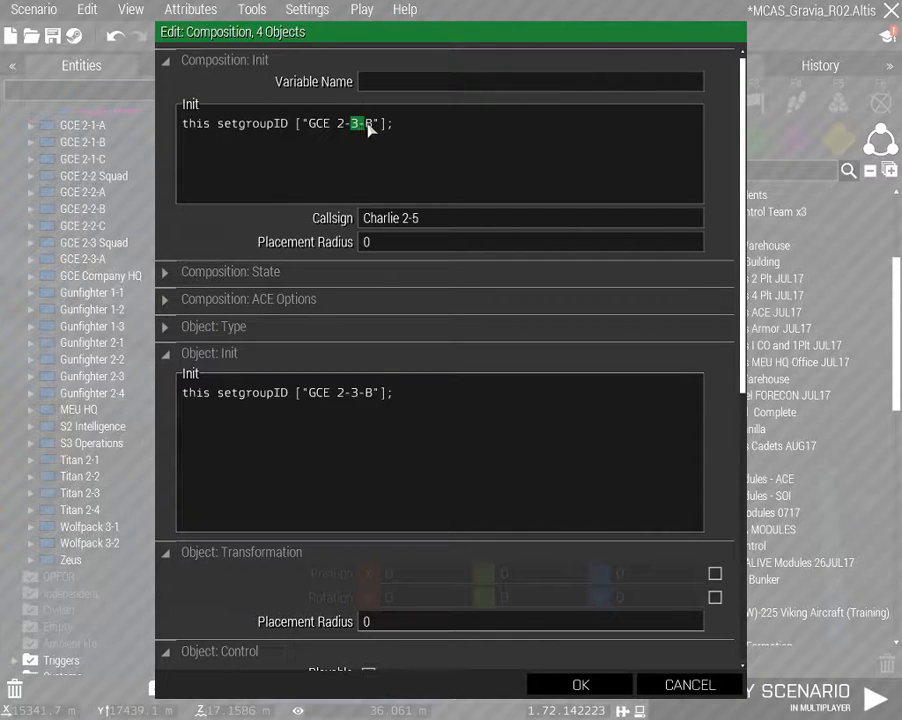
drag(372, 130, 310, 136)
key(ctrl+c)
triple_click(436, 226)
key(ctrl+v)
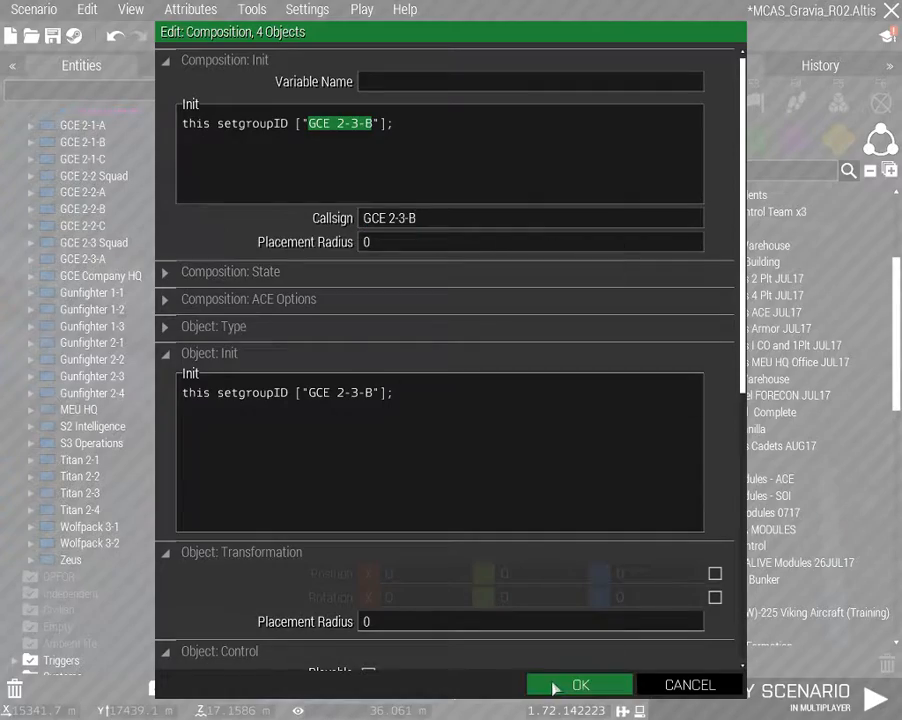
click(581, 684)
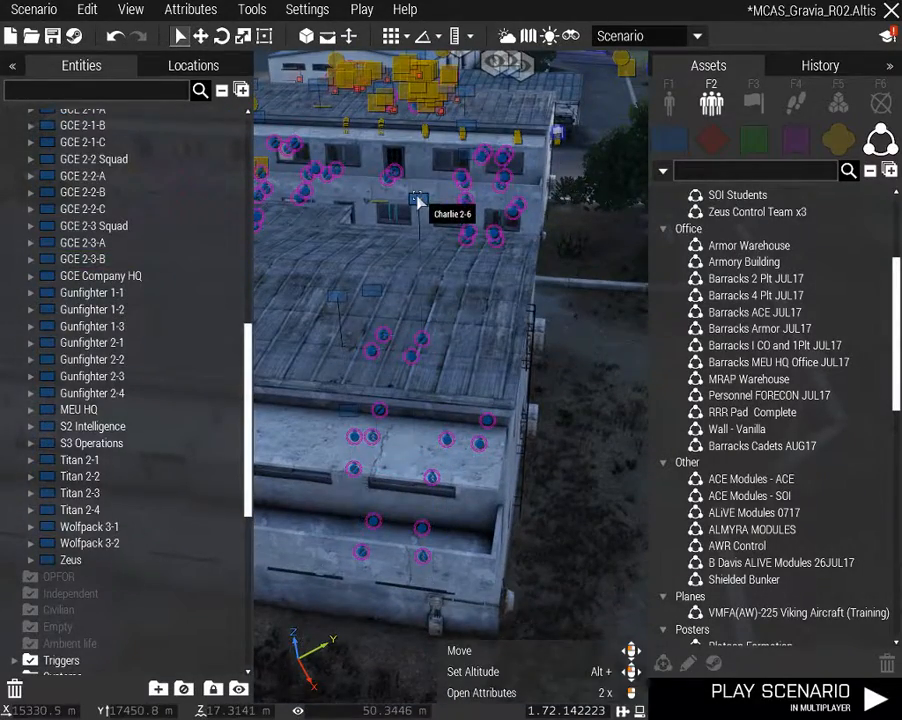
Change the Charlie 2-6 group's callsign to GCE 2-3-C, as given in its Init code, and save the scenario
double_click(421, 203)
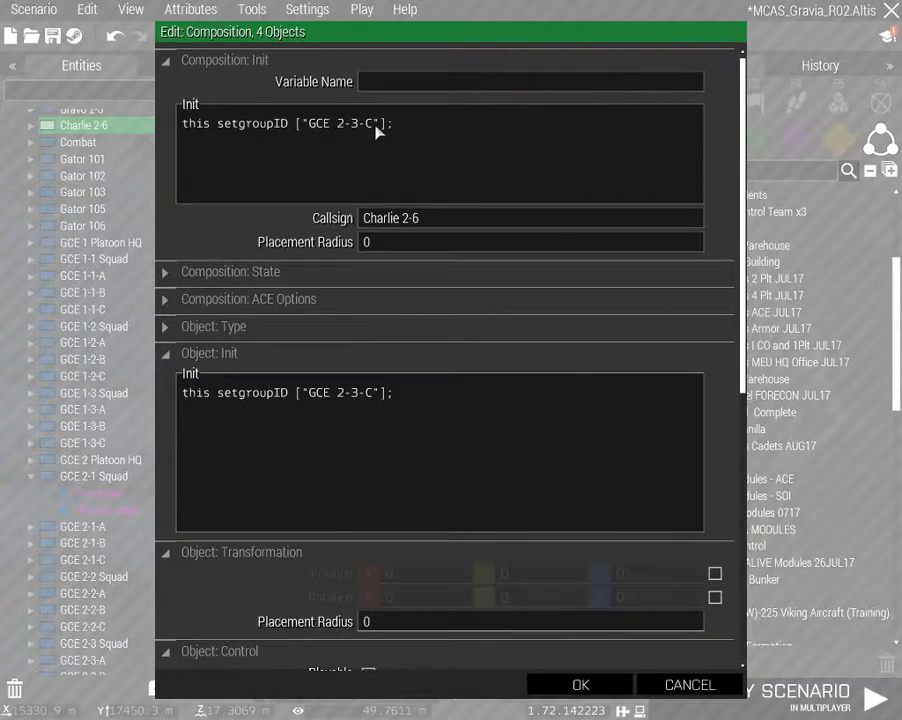
triple_click(418, 217)
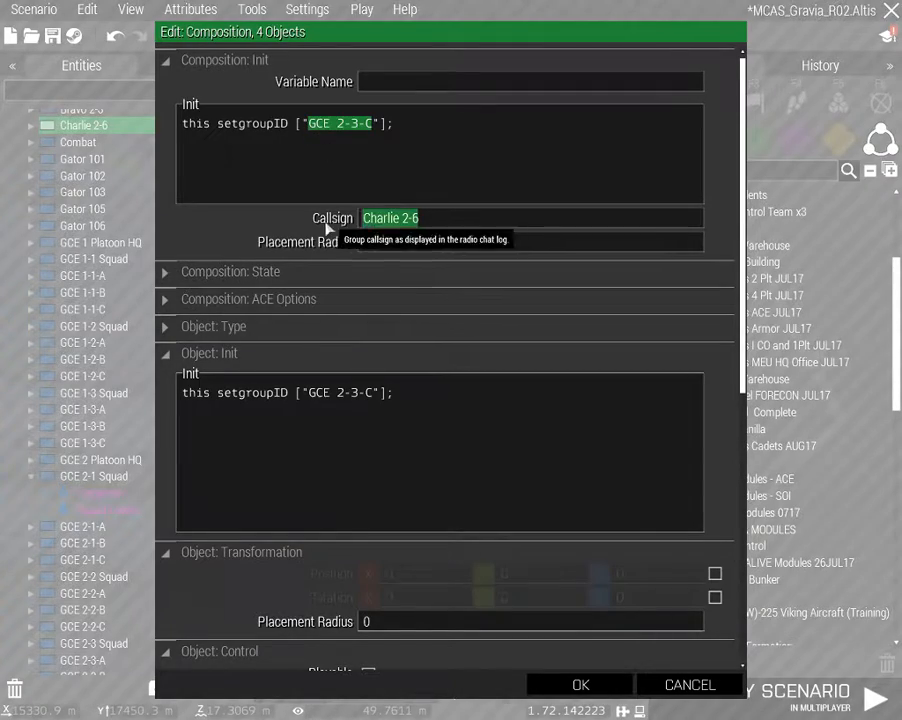
text(GCE 2-3-C)
click(565, 686)
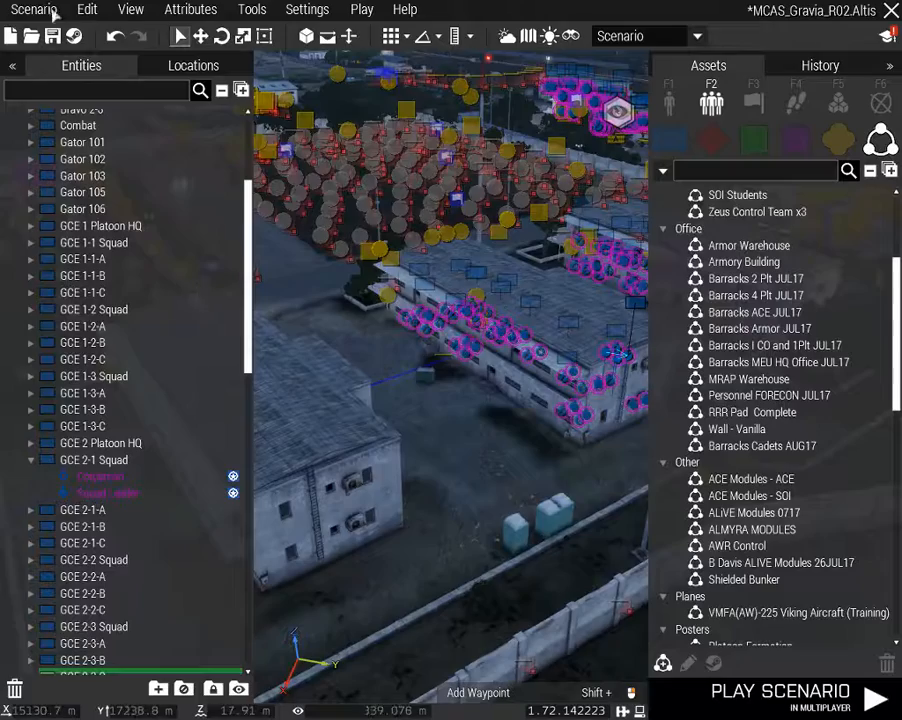
click(53, 37)
click(333, 337)
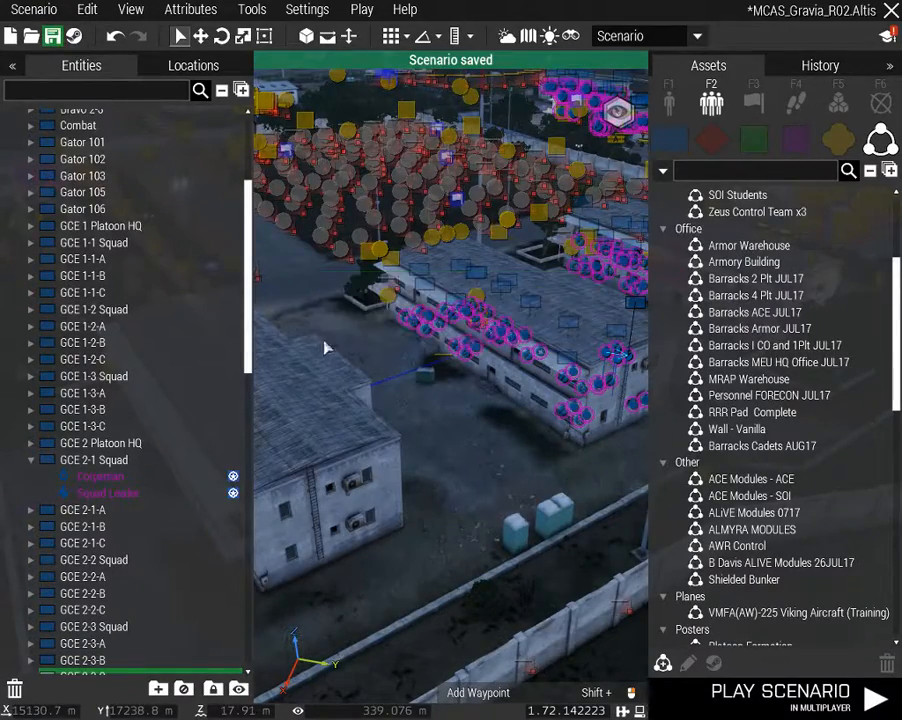
Survey the base and its rows of formation markers with the editor interface hidden, and bring the interface back
right_drag(484, 485, 512, 548)
key(BackSpace)
key(w)
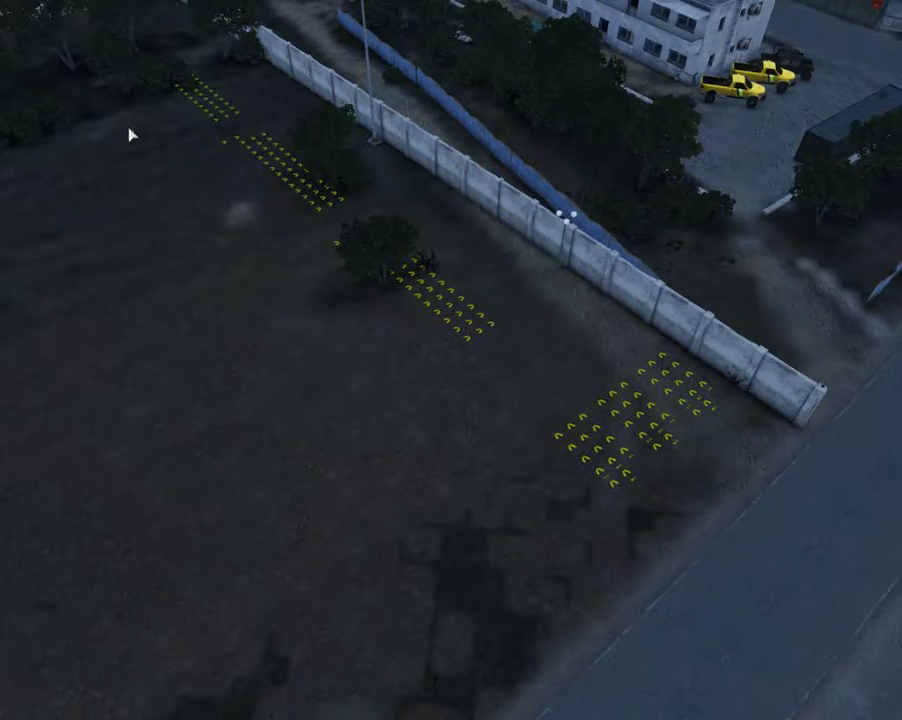
right_drag(250, 328, 265, 293)
key(s)
mouse_move(436, 346)
right_down()
mouse_move(306, 332)
mouse_move(503, 330)
mouse_move(427, 342)
mouse_move(250, 322)
mouse_move(95, 326)
mouse_move(403, 349)
right_up()
key(BackSpace)
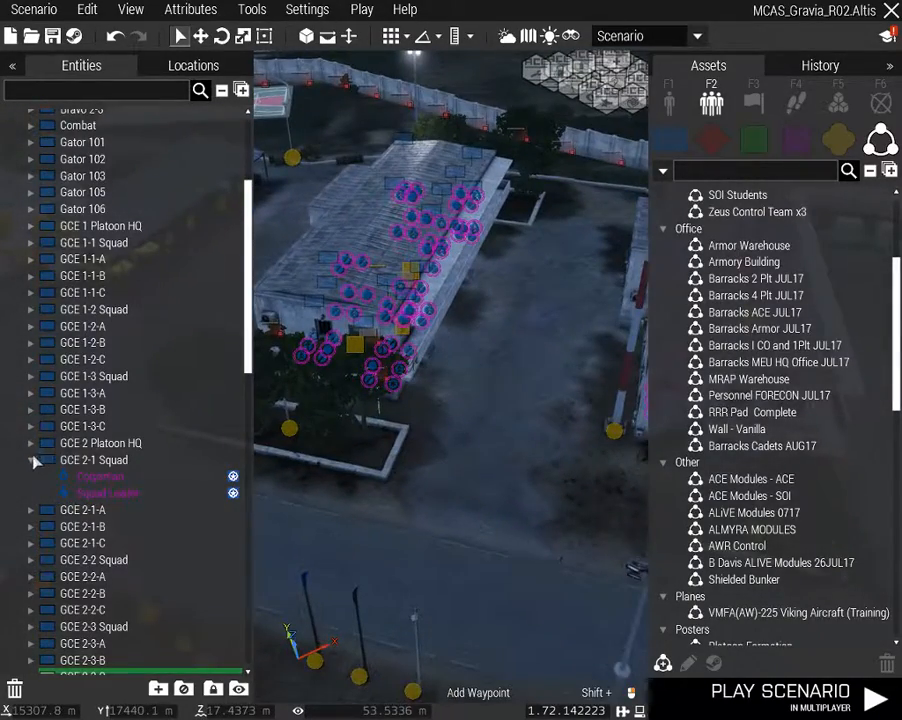
Collapse the GCE 2-1 Squad group in the entity list and look over the barracks from several sides
click(33, 460)
right_drag(462, 449, 501, 445)
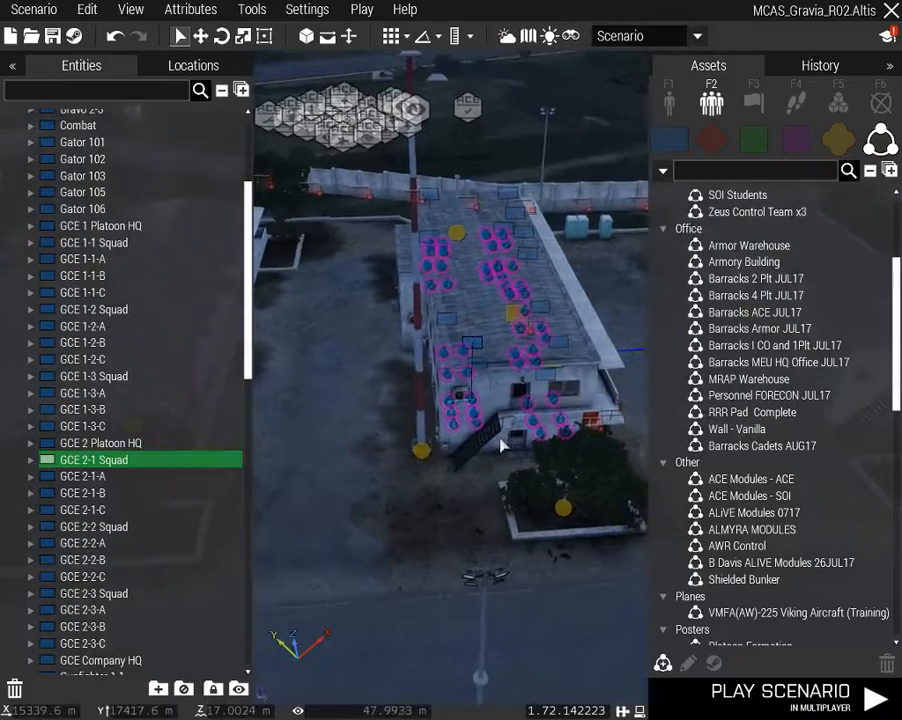
right_drag(330, 434, 236, 393)
right_drag(204, 411, 484, 388)
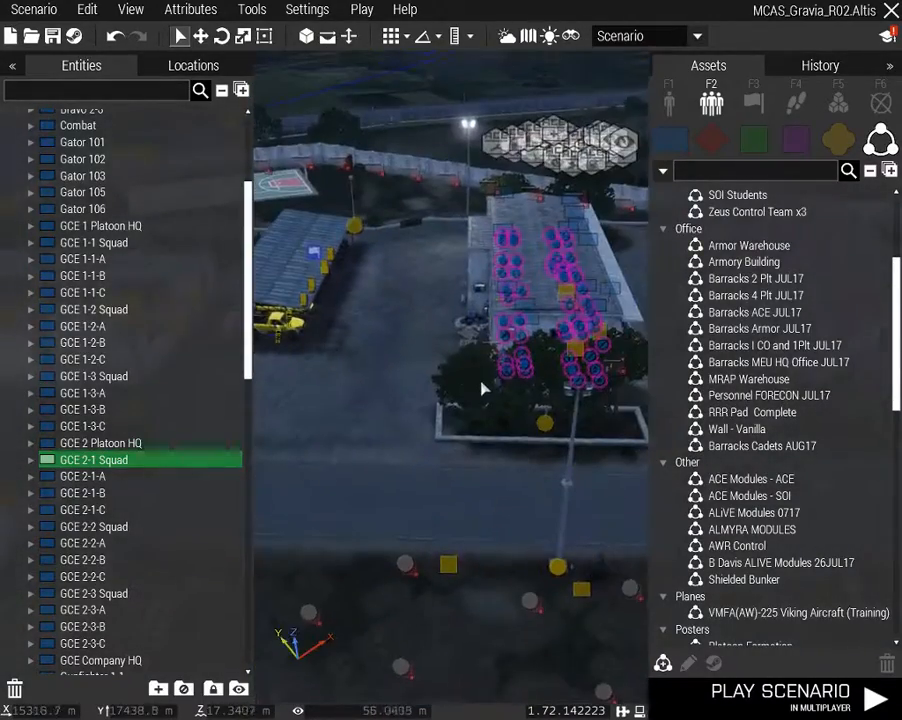
right_drag(390, 400, 349, 420)
Move the Camping Chair and Office Table (New) from the MCAS Buildings_2 layer into the MCAS Buildings layer
scroll(153, 474, down, 15)
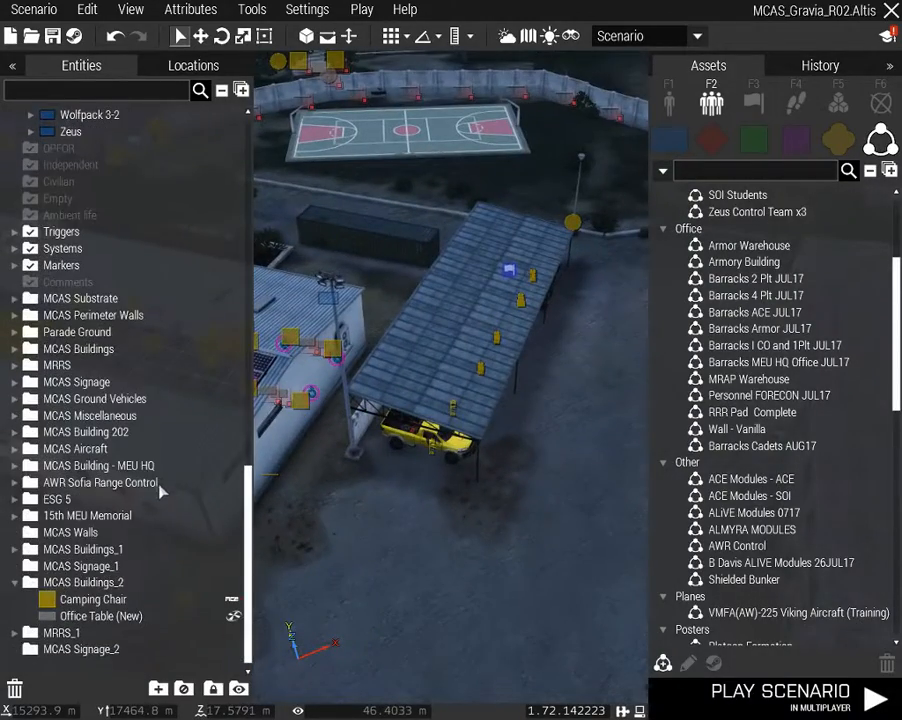
double_click(213, 600)
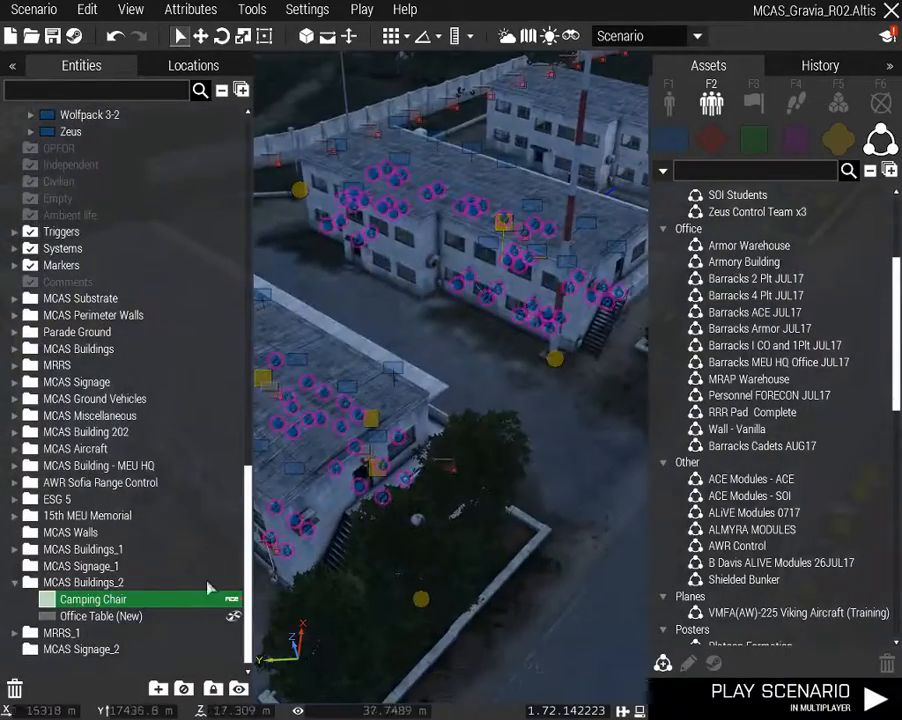
drag(110, 612, 100, 348)
Move the Camping Chair, Chair (Wooden), Office Chair and Office Table (New) from the MCAS Buildings_1 layer into MCAS Buildings
click(20, 582)
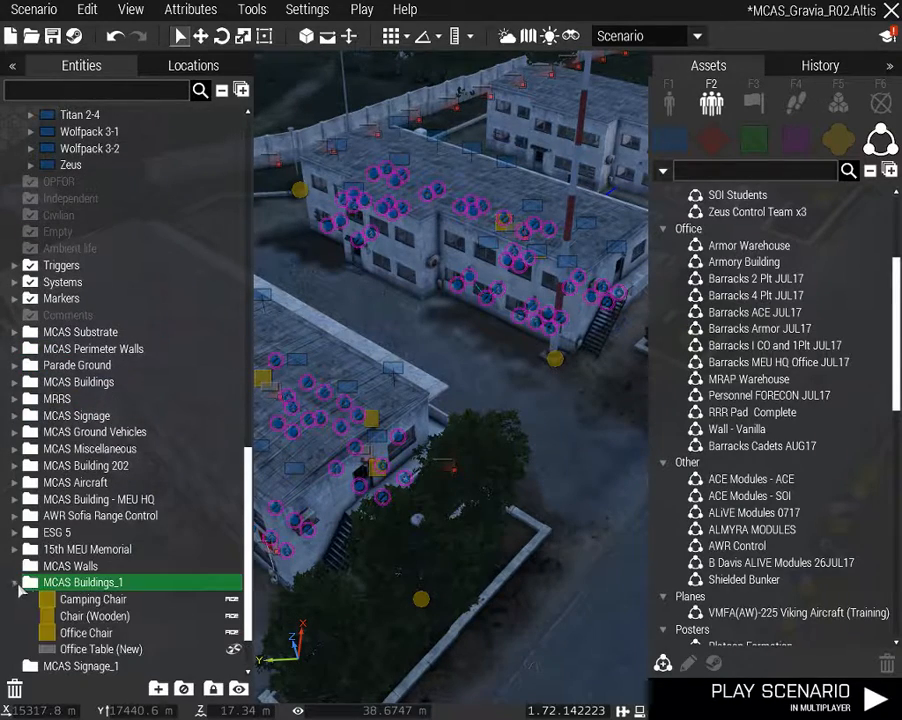
click(79, 600)
shift+click(107, 650)
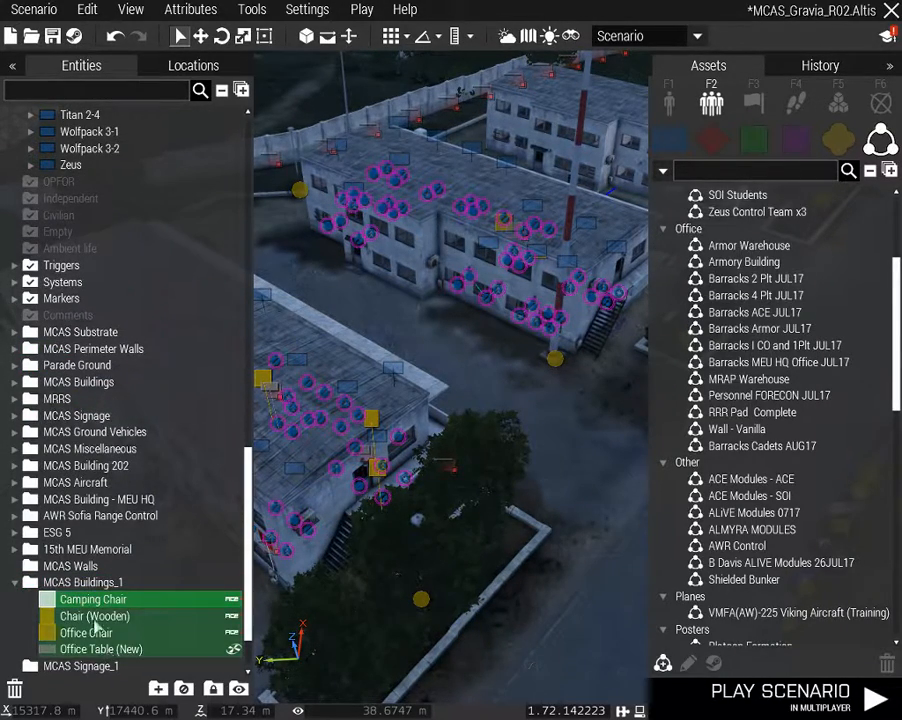
drag(95, 625, 106, 384)
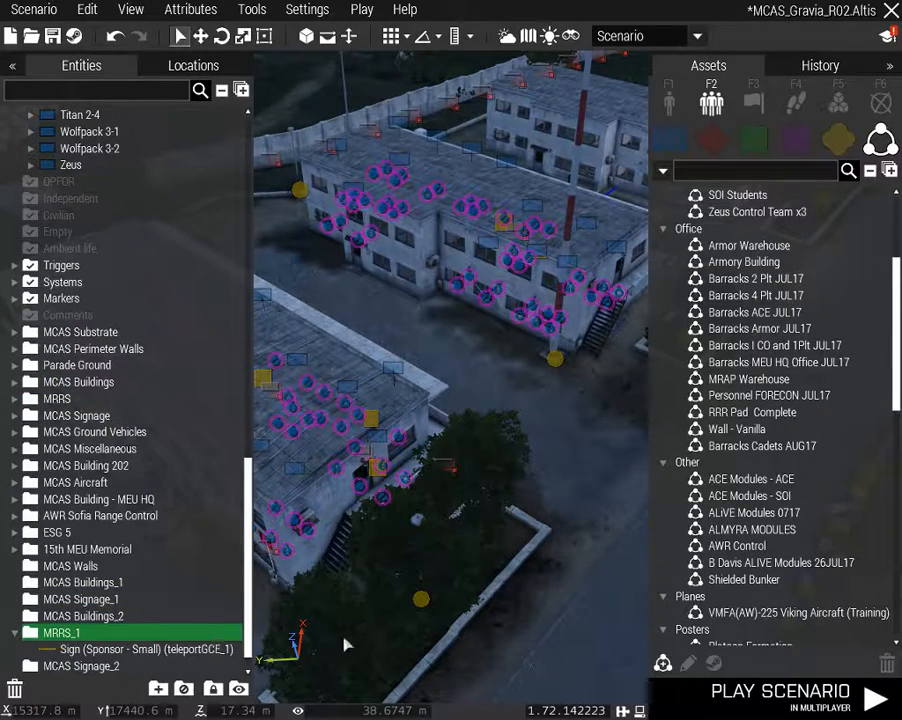
Clear the sponsor sign out of the MRRS_1 layer and delete the emptied layers from MCAS Walls through MCAS Signage_2
click(172, 650)
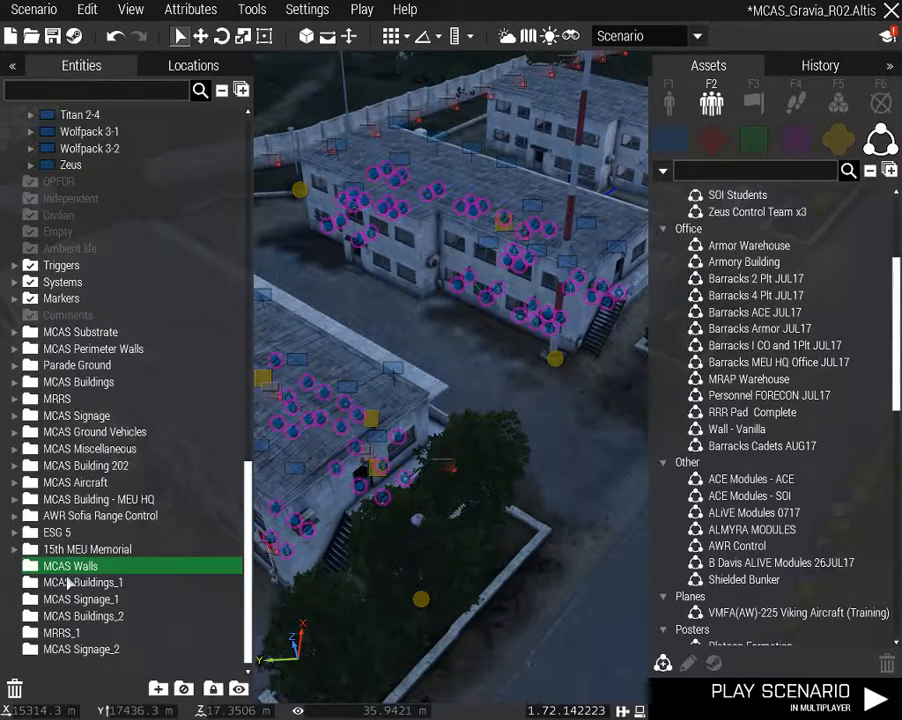
shift+click(58, 650)
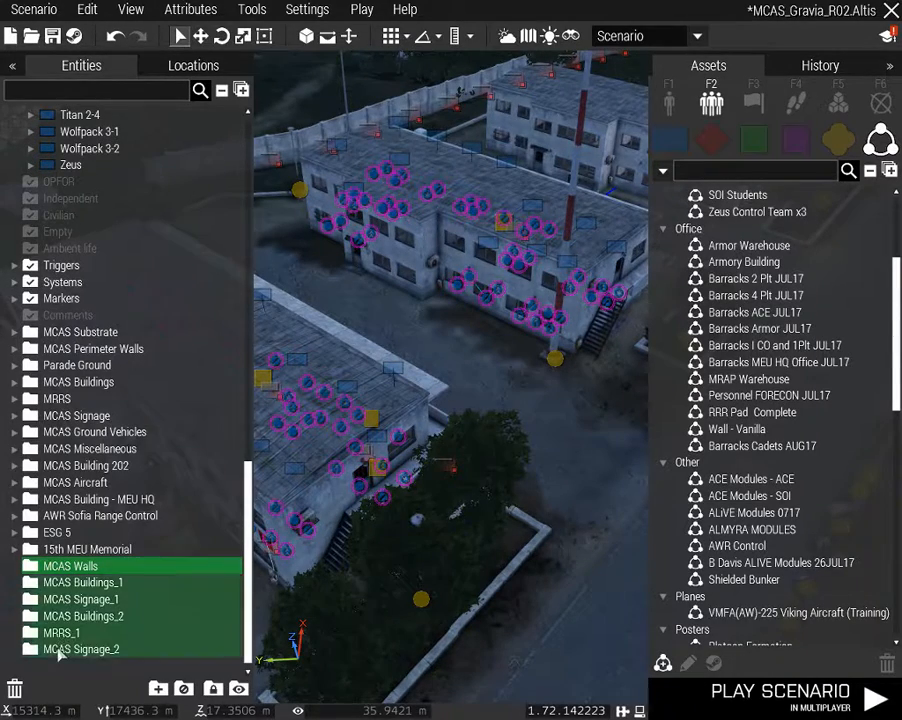
click(14, 690)
Look over the barracks and the open-sided vehicle shelter next to them from several angles
right_drag(536, 602, 418, 605)
scroll(90, 395, up, 7)
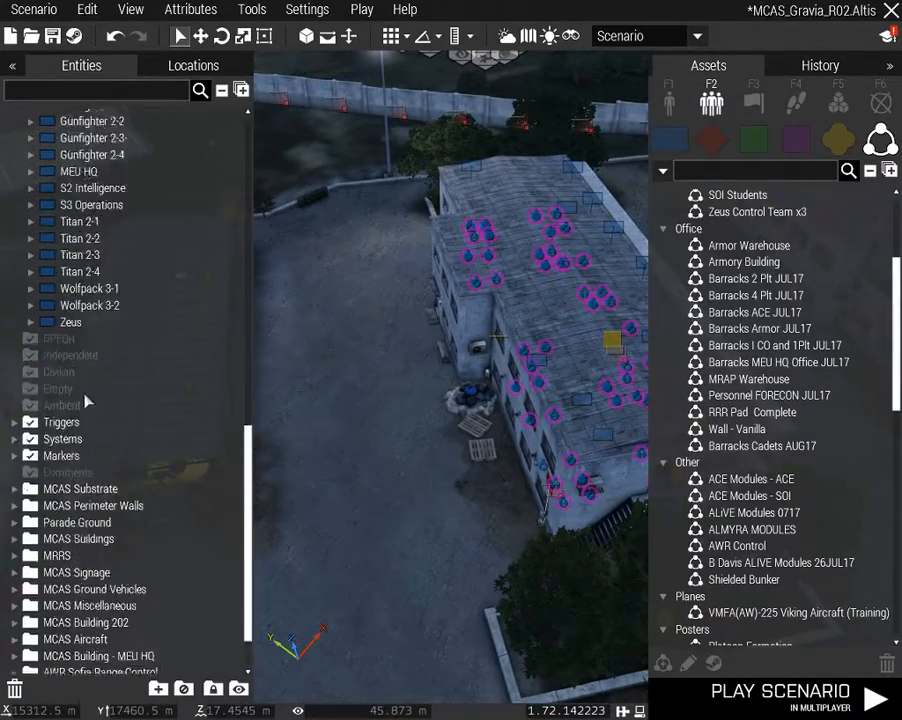
right_drag(430, 504, 620, 495)
right_drag(555, 494, 500, 472)
key(w)
key(w)
key(w)
key(w)
Search the empty props for "sign" and look through the results from the advertisement signs to the CUP warning signs
click(668, 100)
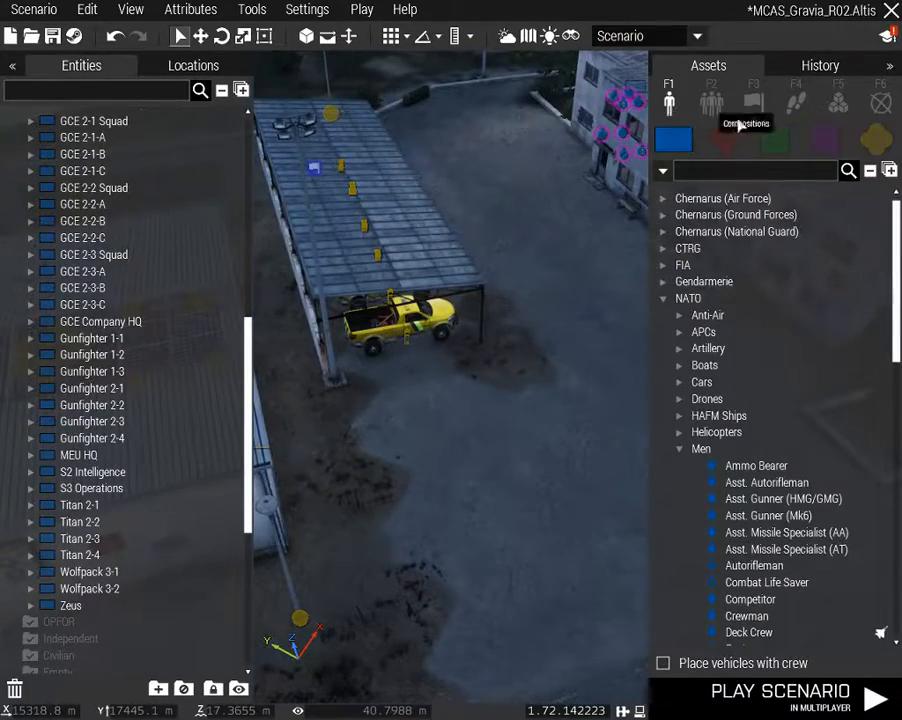
click(872, 142)
text(sign)
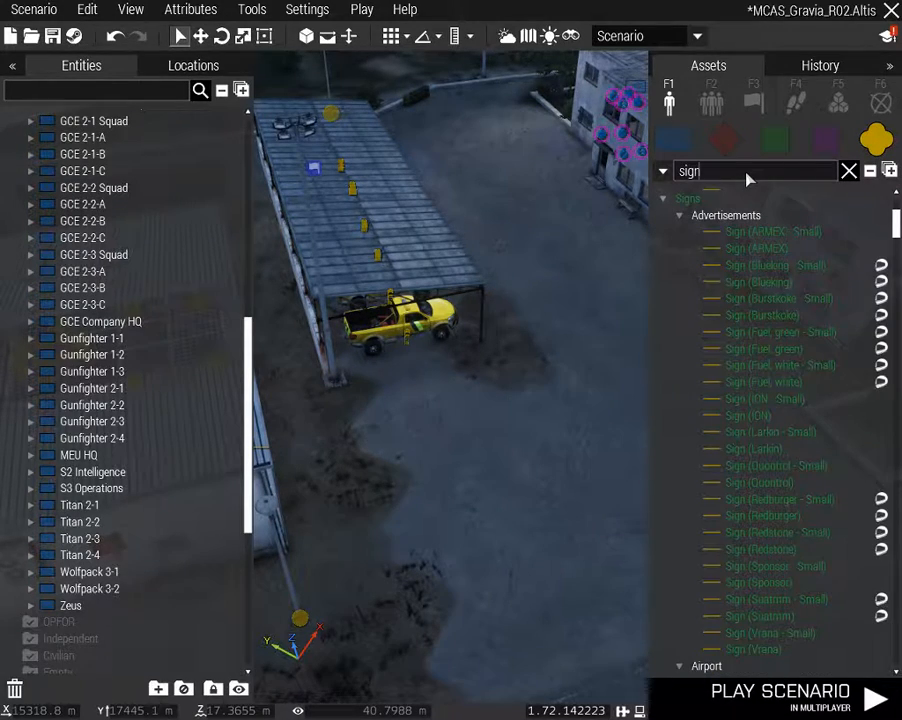
scroll(778, 378, down, 7)
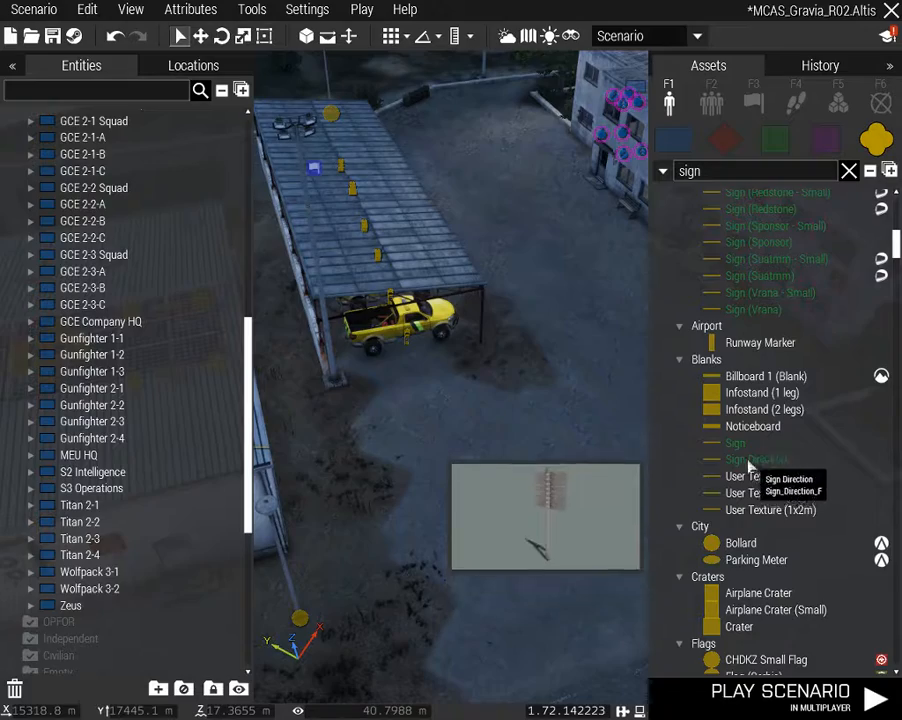
scroll(792, 508, down, 2)
scroll(775, 480, up, 14)
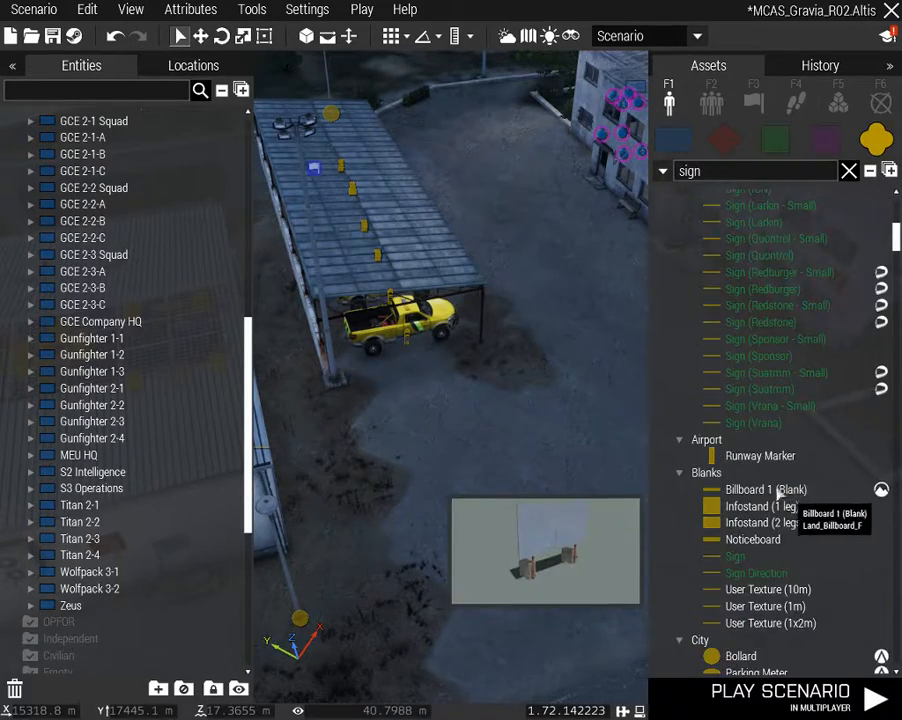
scroll(760, 440, down, 20)
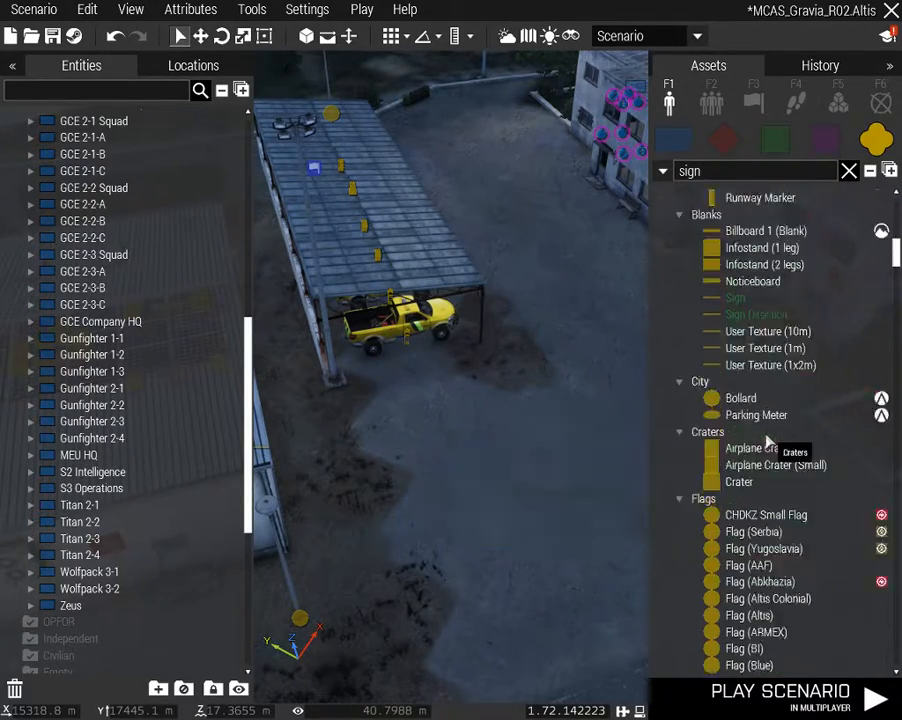
scroll(757, 450, down, 20)
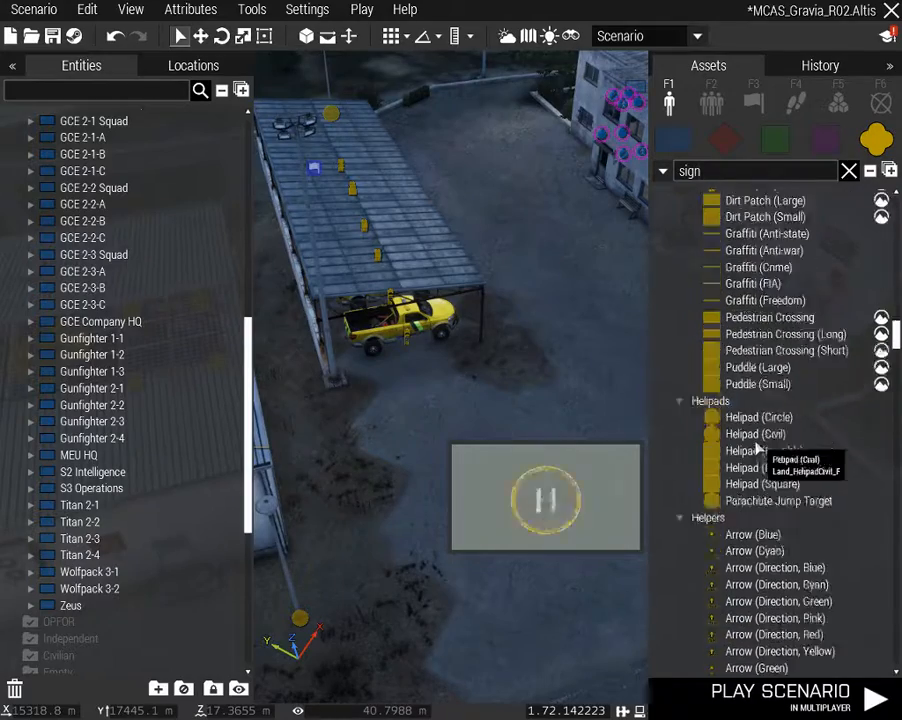
scroll(757, 450, down, 6)
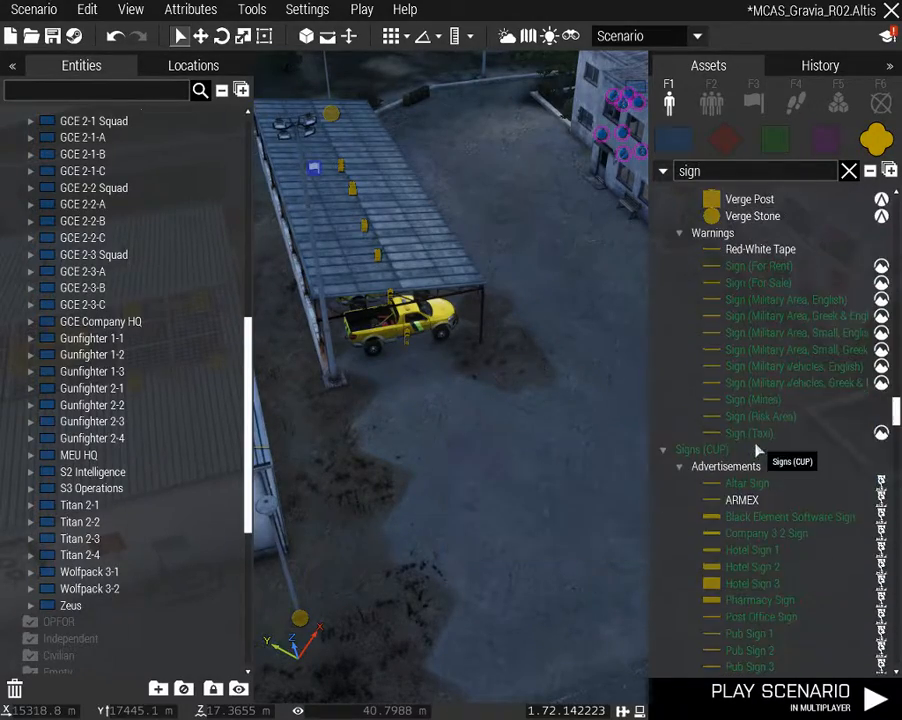
scroll(750, 472, down, 6)
scroll(757, 480, down, 15)
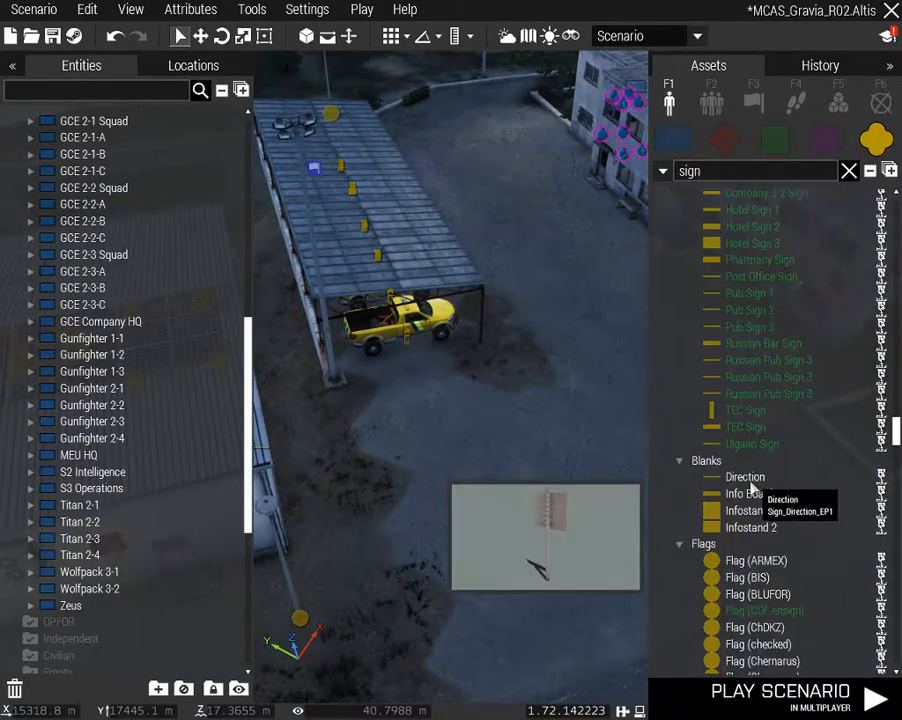
scroll(760, 500, down, 20)
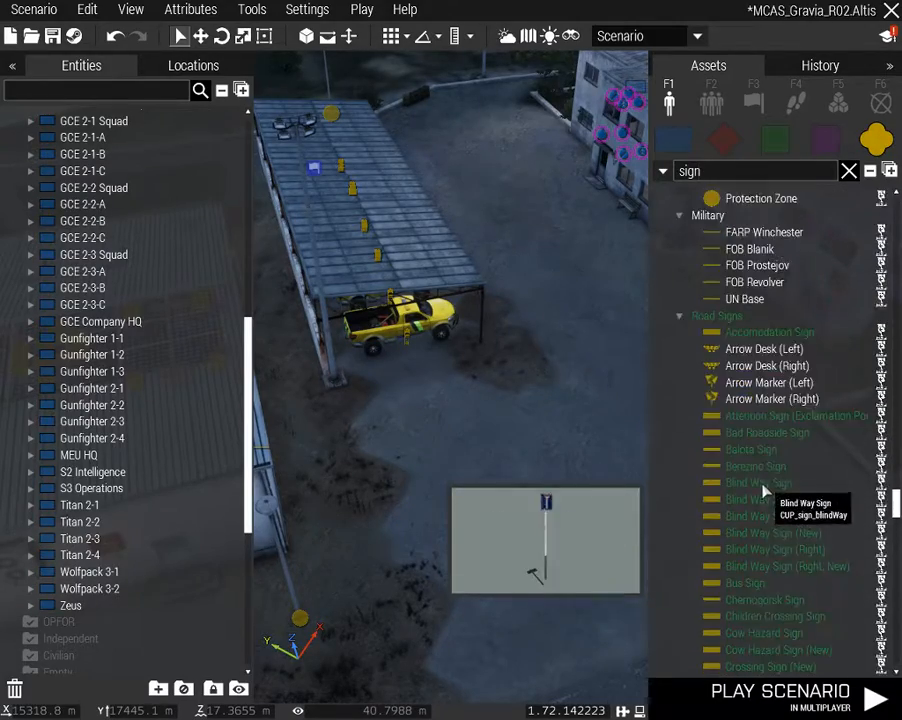
scroll(757, 525, down, 20)
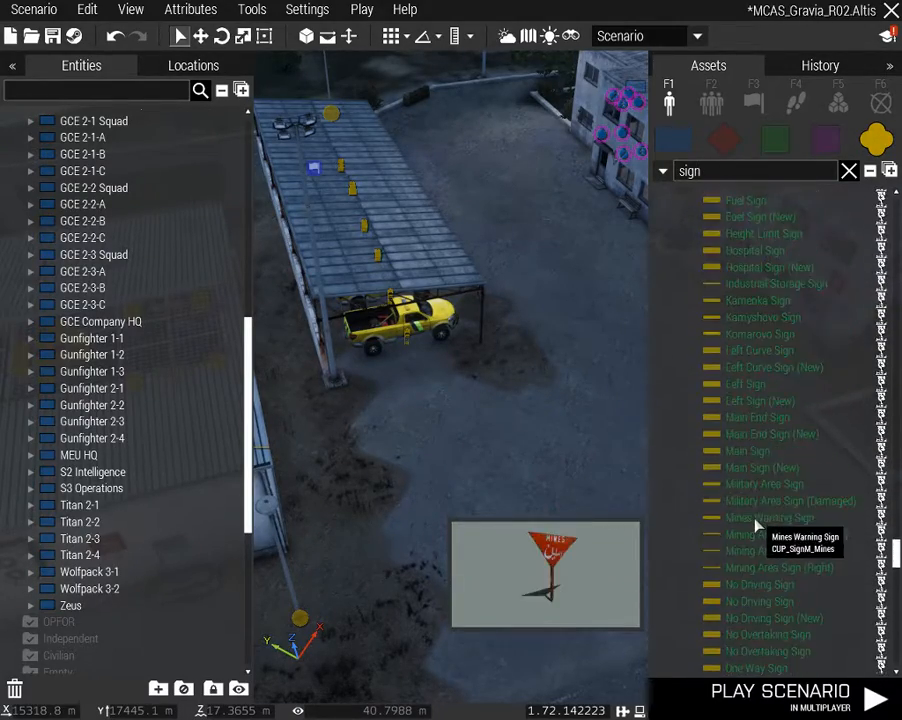
scroll(806, 560, down, 10)
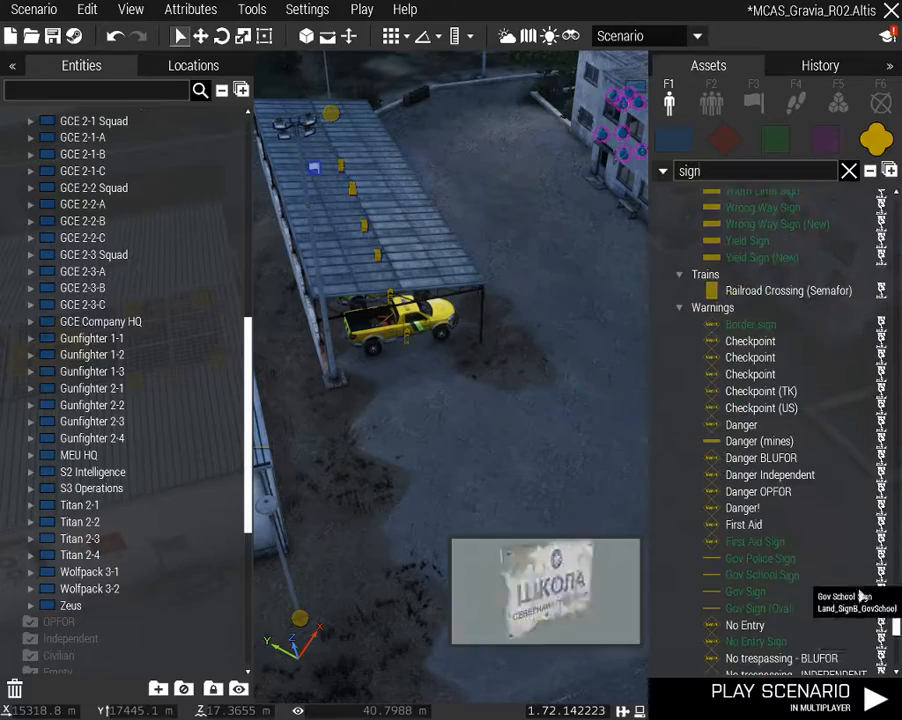
Go back to the start of the sign results and recheck the advertisements, blanks, flags and graffiti for a suitable sign
drag(893, 614, 893, 225)
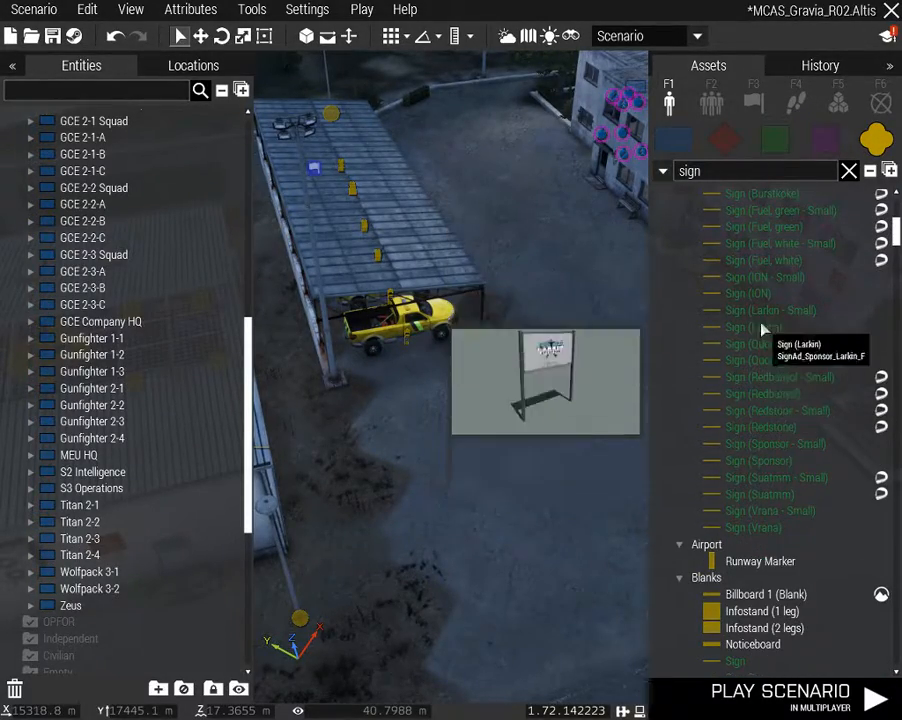
scroll(756, 445, down, 3)
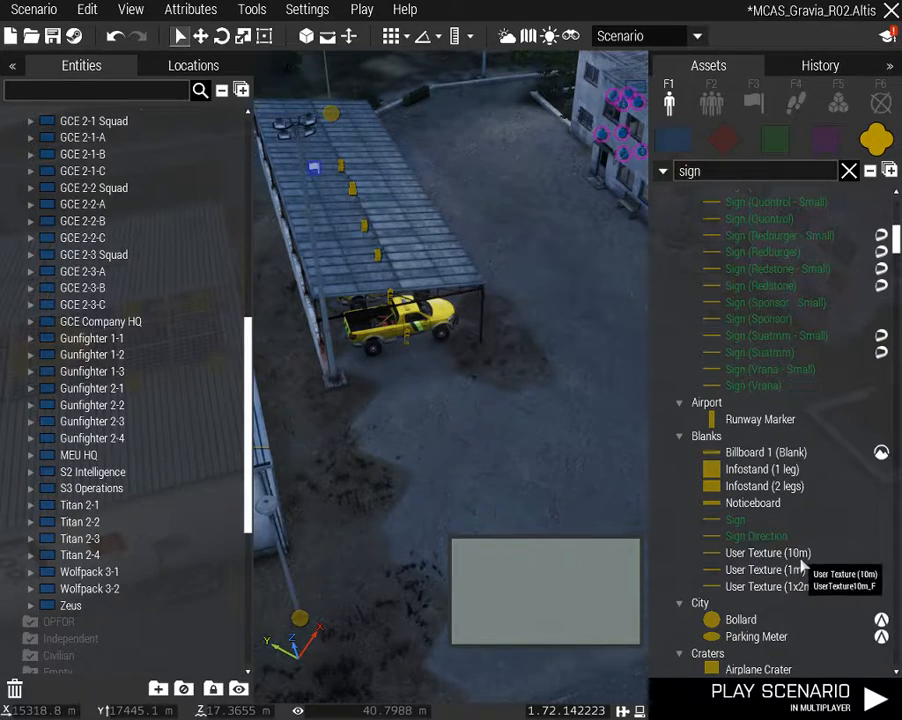
scroll(797, 572, down, 3)
scroll(797, 568, down, 15)
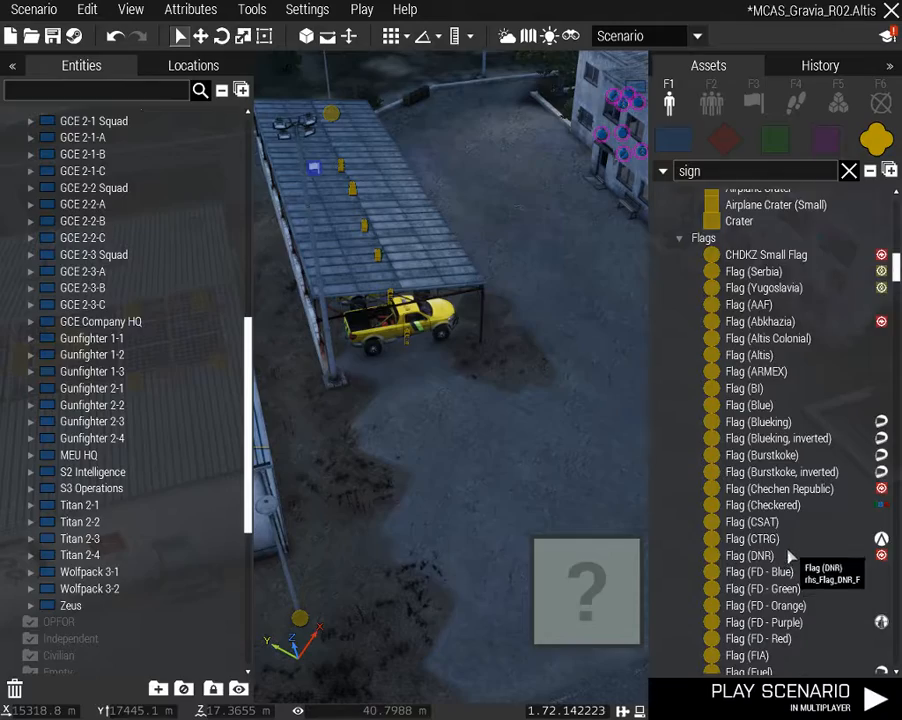
scroll(781, 541, down, 4)
scroll(716, 541, up, 10)
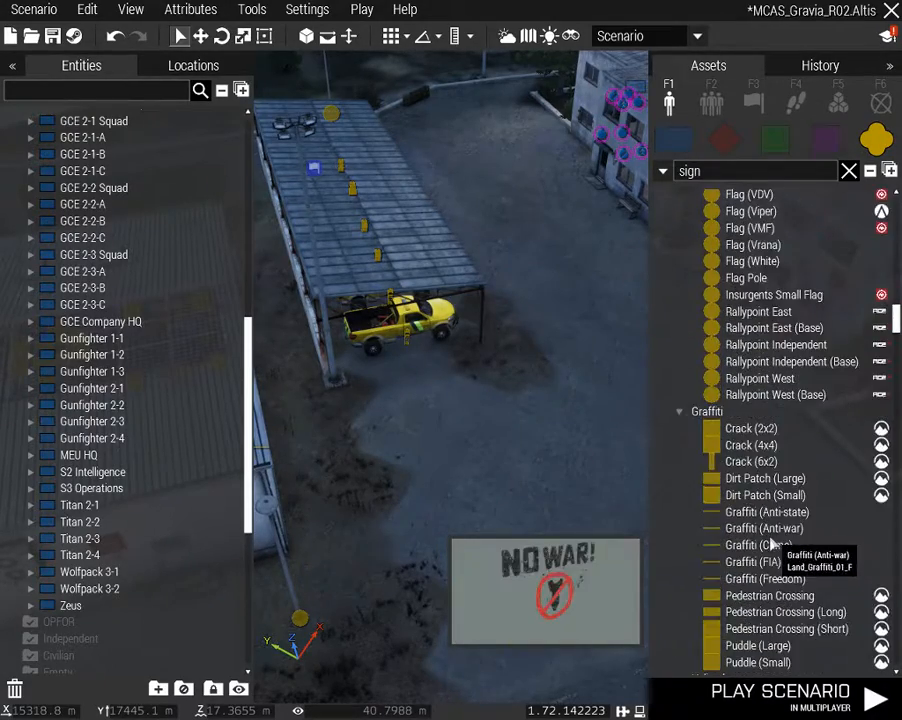
Clear the asset search and browse the Blanks, City and Advertisements groups of the Signs category
click(848, 171)
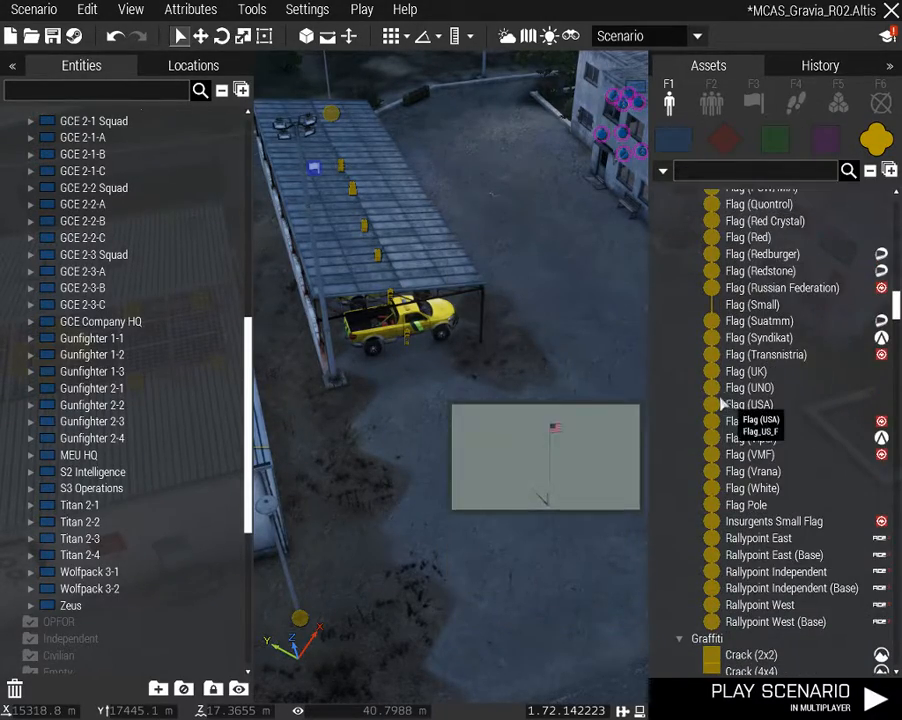
click(664, 333)
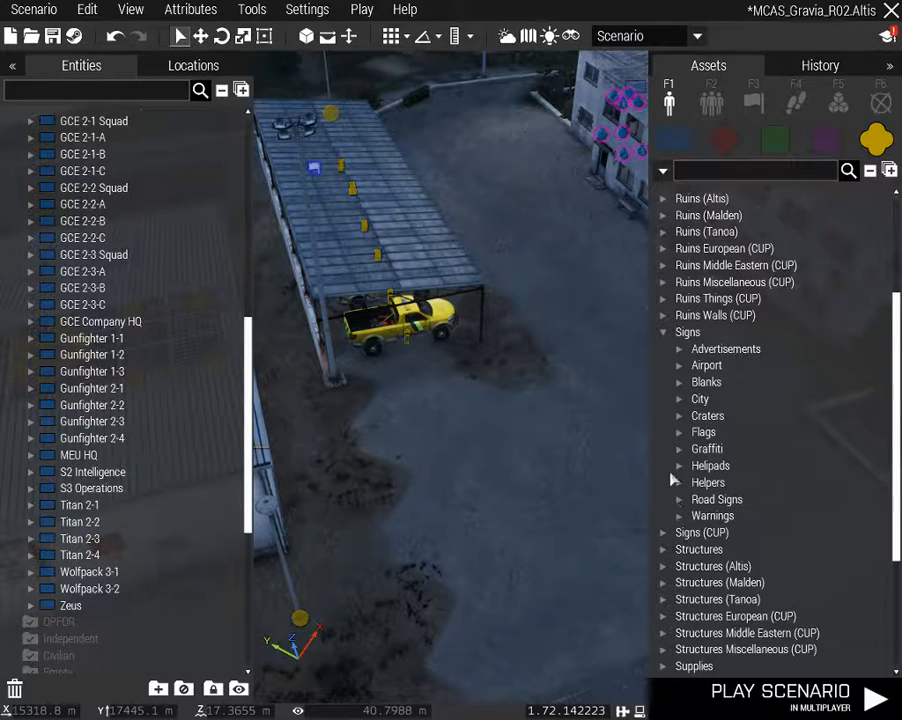
click(679, 383)
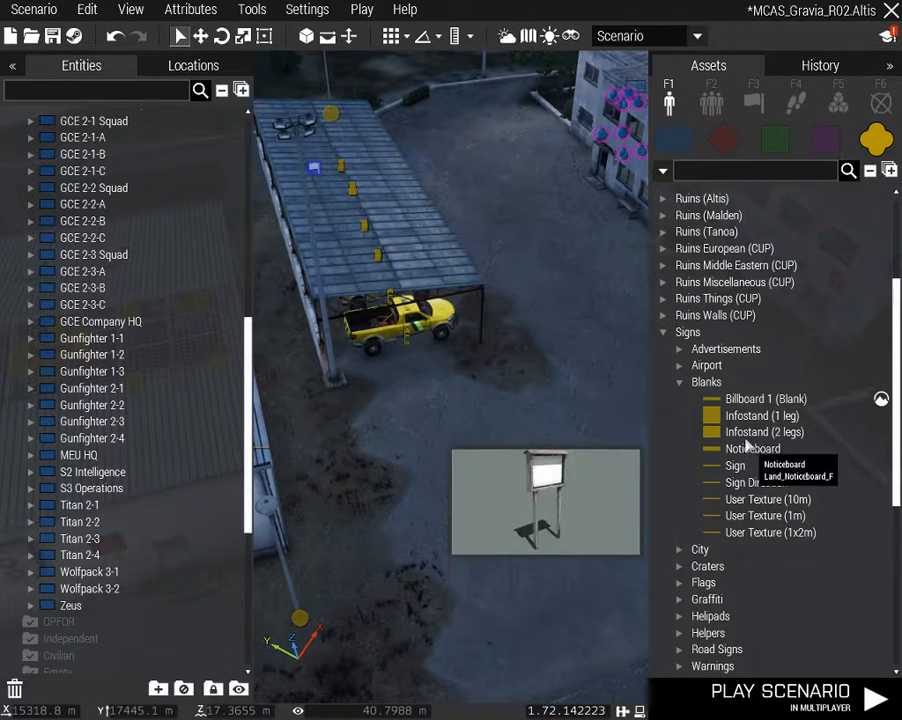
click(679, 380)
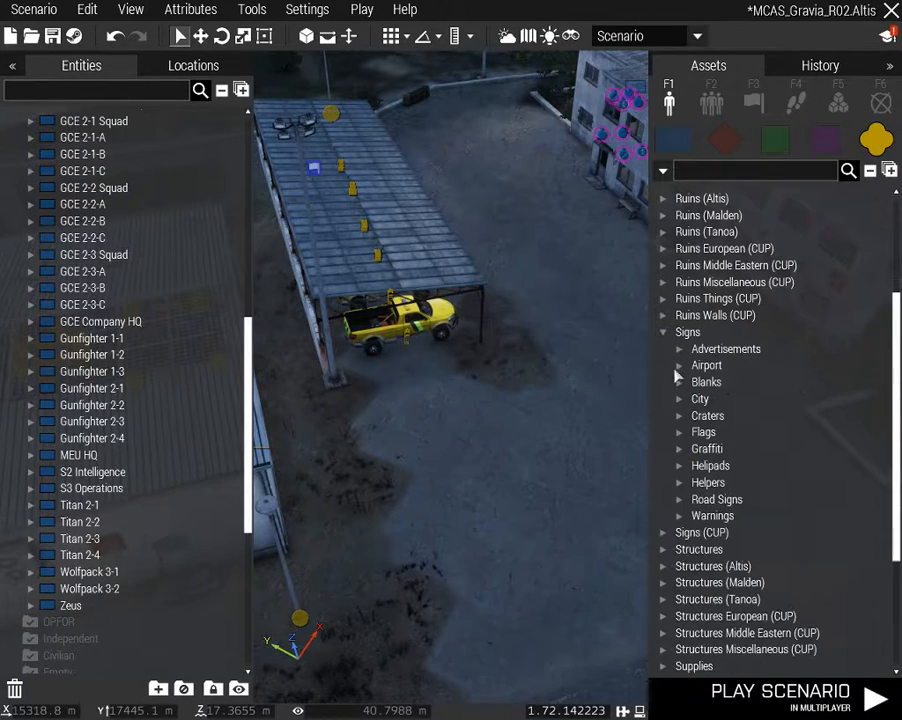
click(679, 401)
click(679, 401)
click(679, 349)
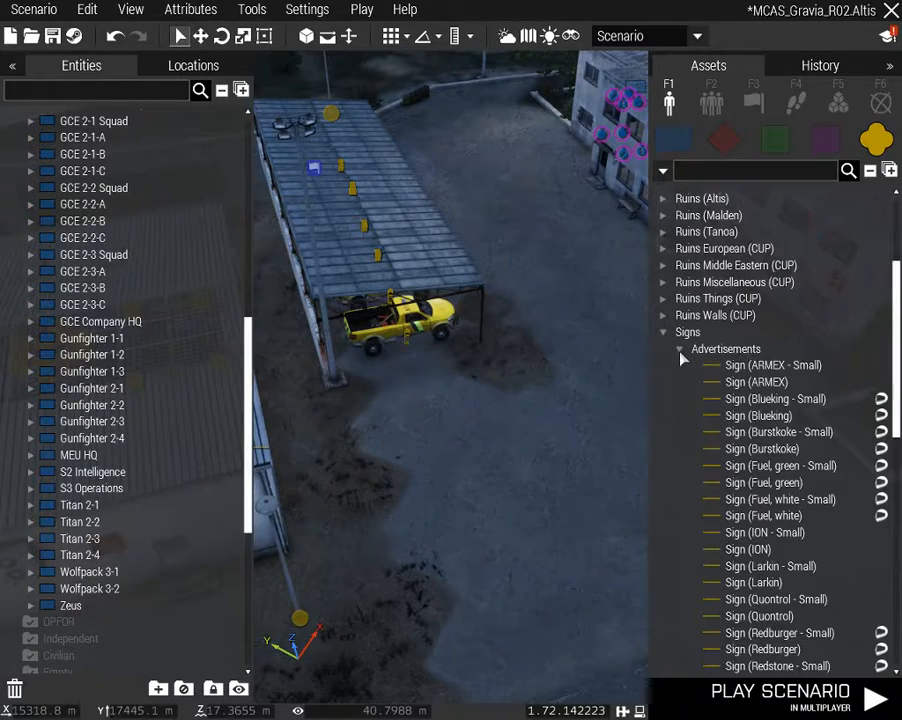
scroll(772, 500, down, 5)
scroll(749, 371, up, 5)
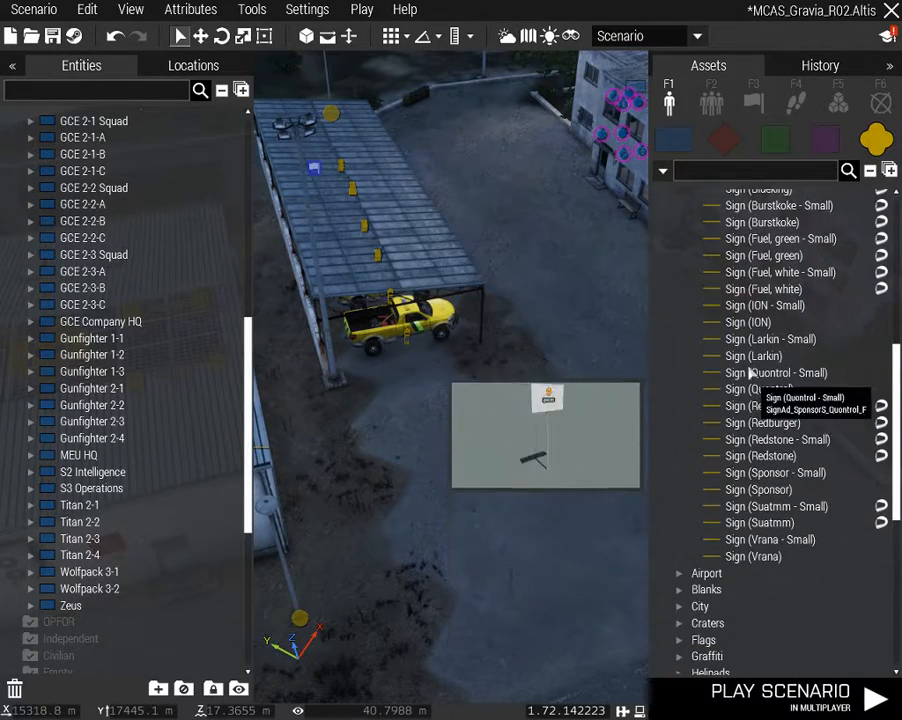
click(681, 264)
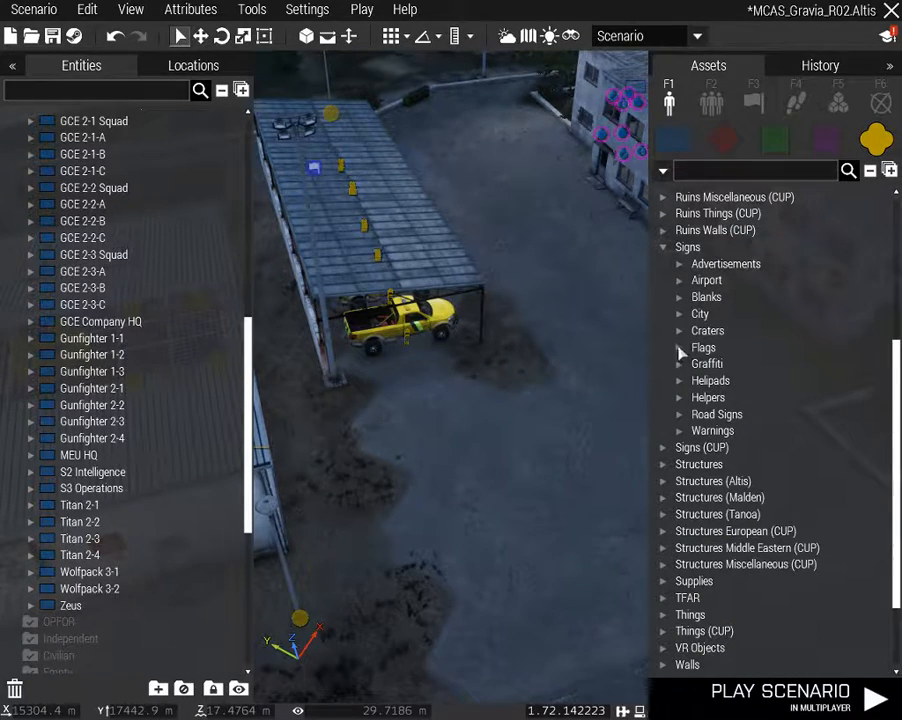
Search the assets for "sponsor" and place a Sign (Sponsor - Small) at the road edge in front of the barracks
right_drag(534, 457, 576, 449)
key(w)
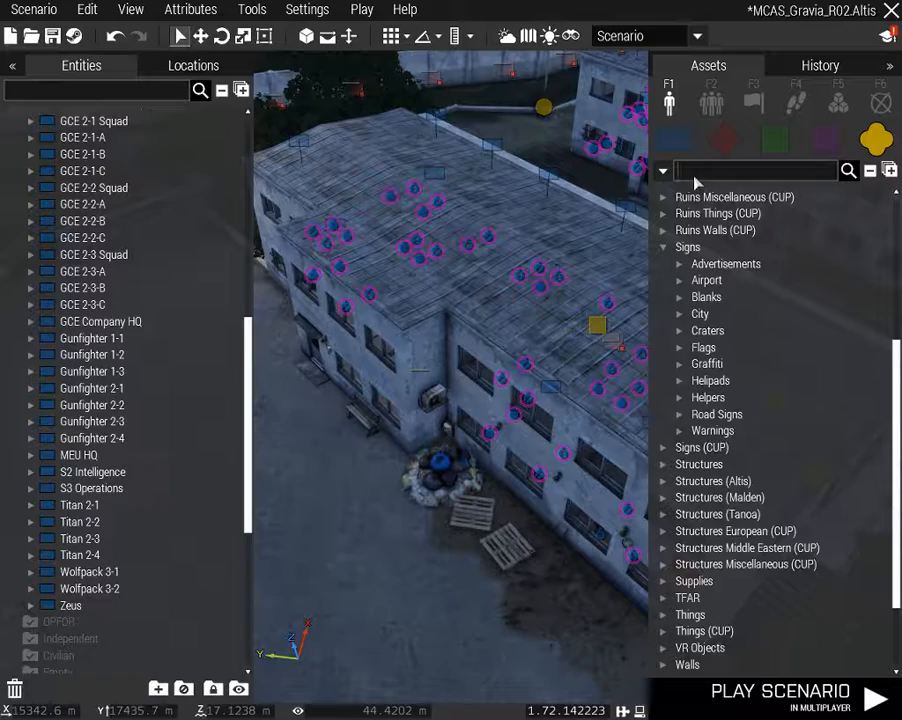
text(sponsor)
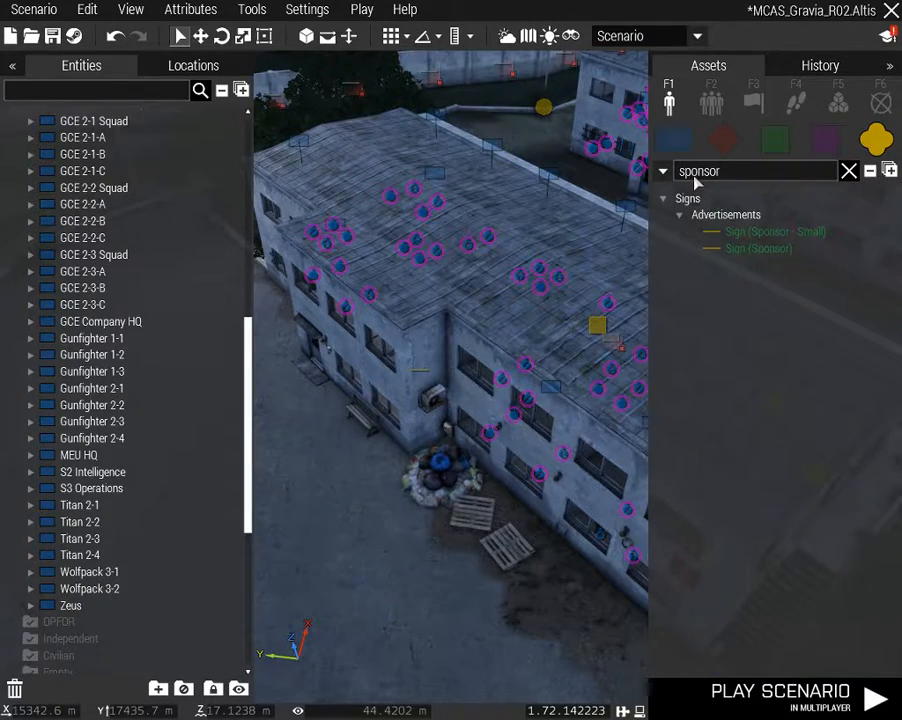
click(762, 234)
key(s)
key(z)
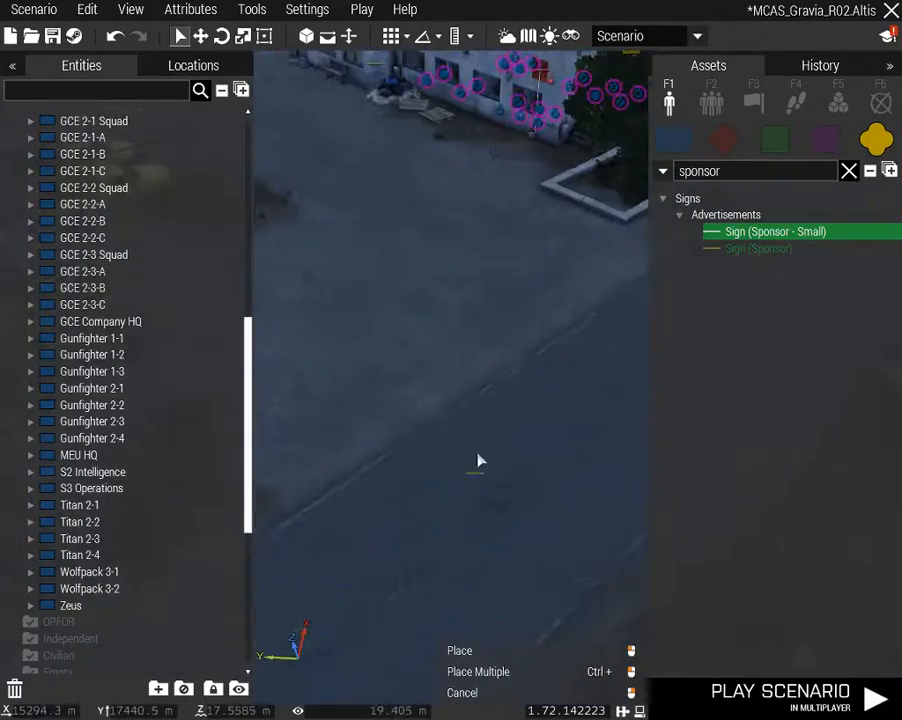
click(447, 405)
Examine the blank face of the placed Sign (Sponsor - Small) up close from the front
scroll(474, 448, up, 2)
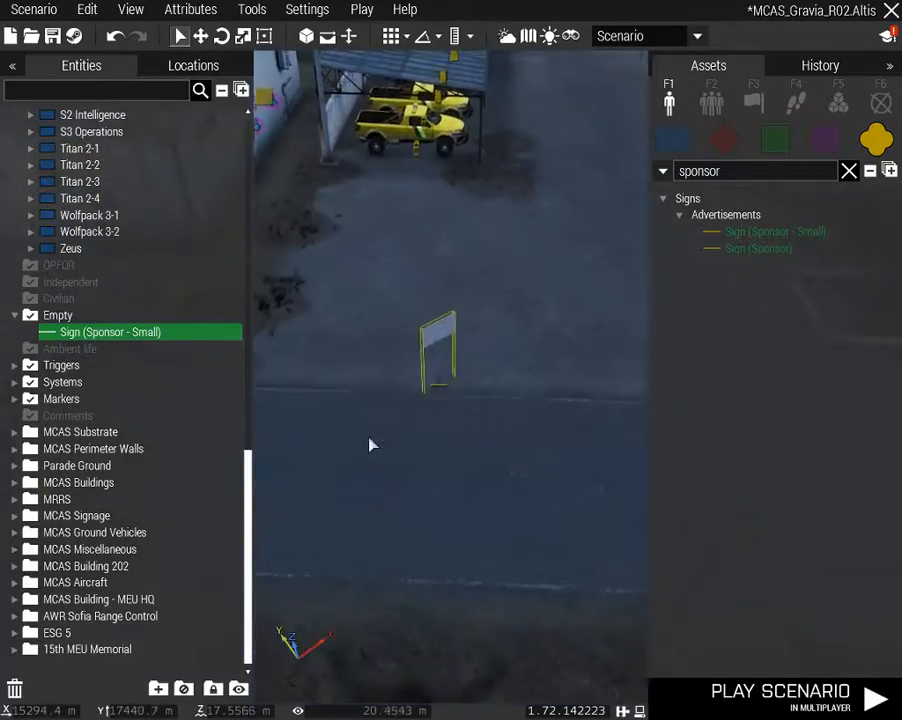
scroll(369, 444, up, 5)
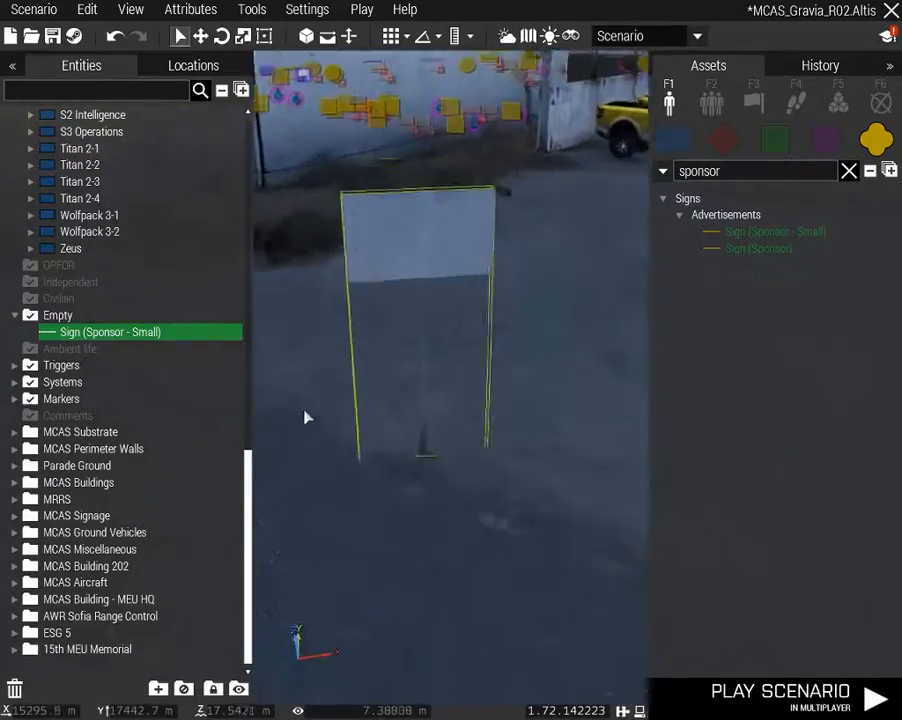
right_drag(307, 417, 280, 420)
key(d)
key(w)
key(a)
key(s)
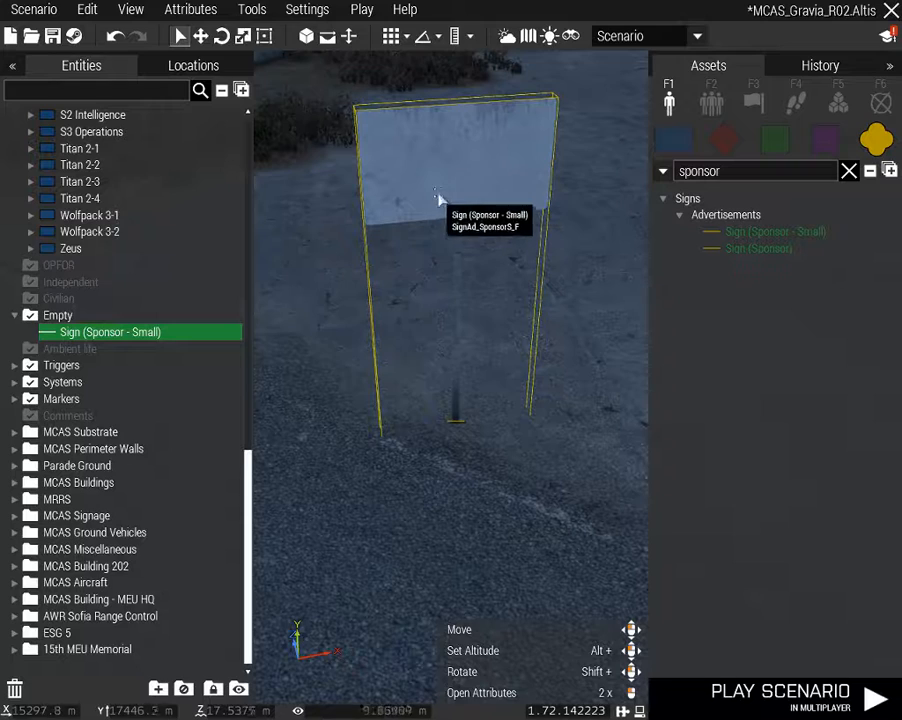
Inspect the attributes of the placed Sign (Sponsor - Small), cancel without changes and delete the sign
double_click(455, 428)
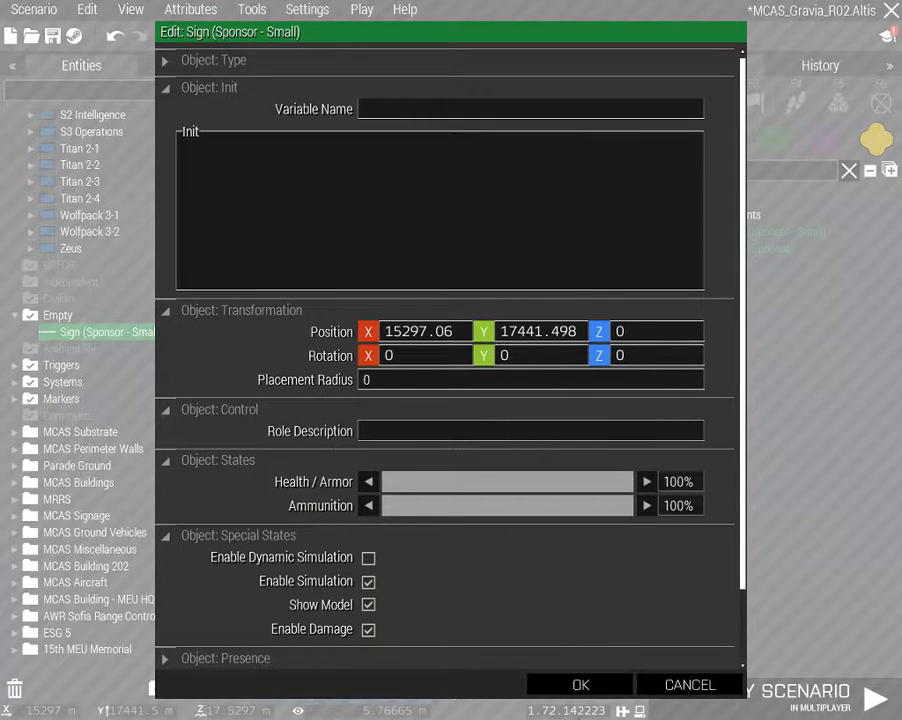
click(686, 687)
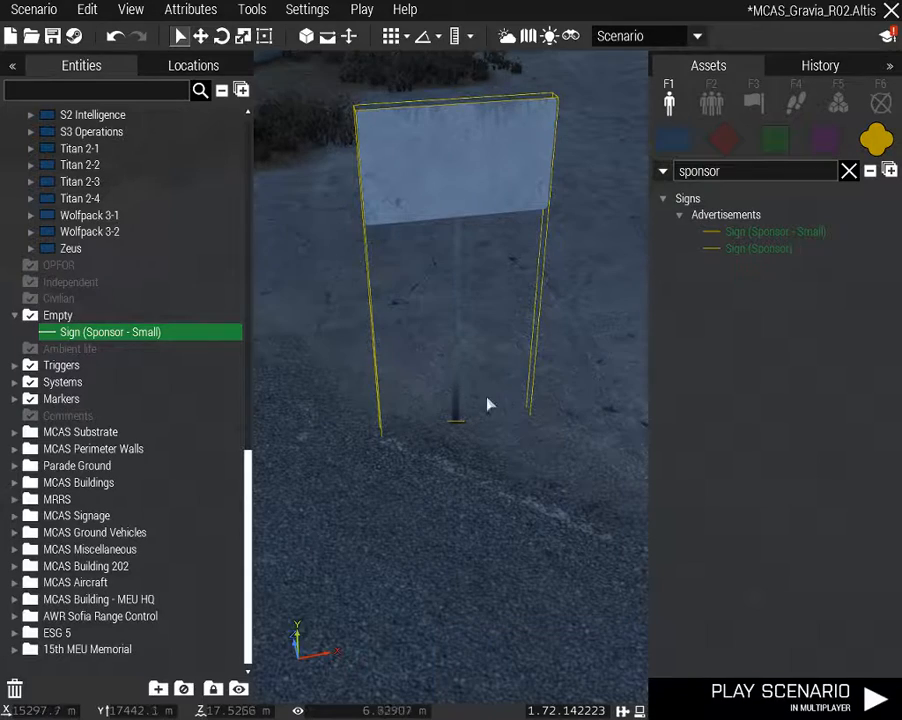
key(Delete)
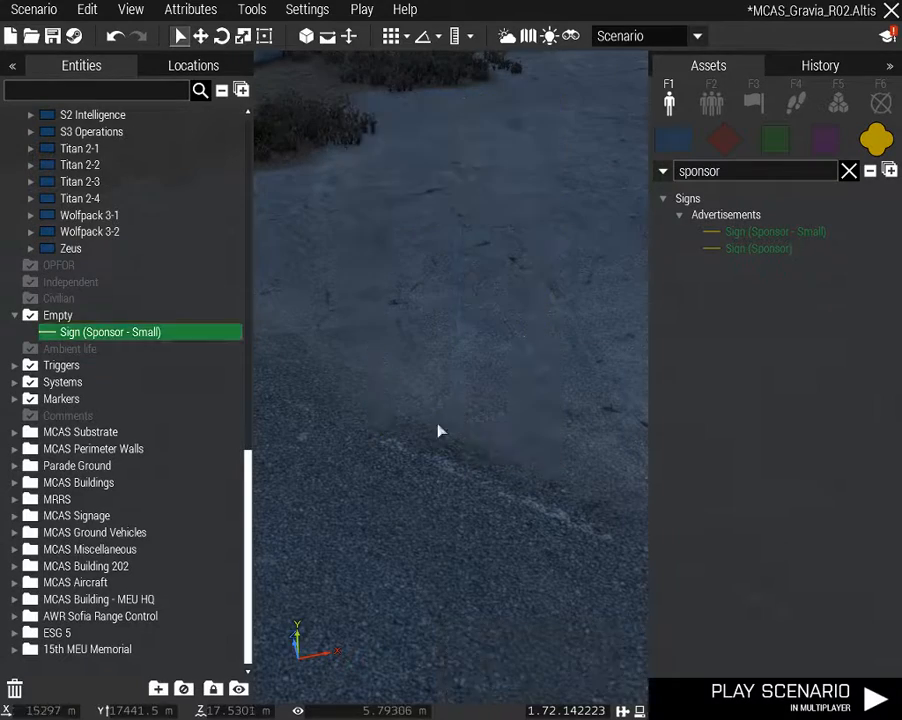
right_drag(437, 428, 632, 400)
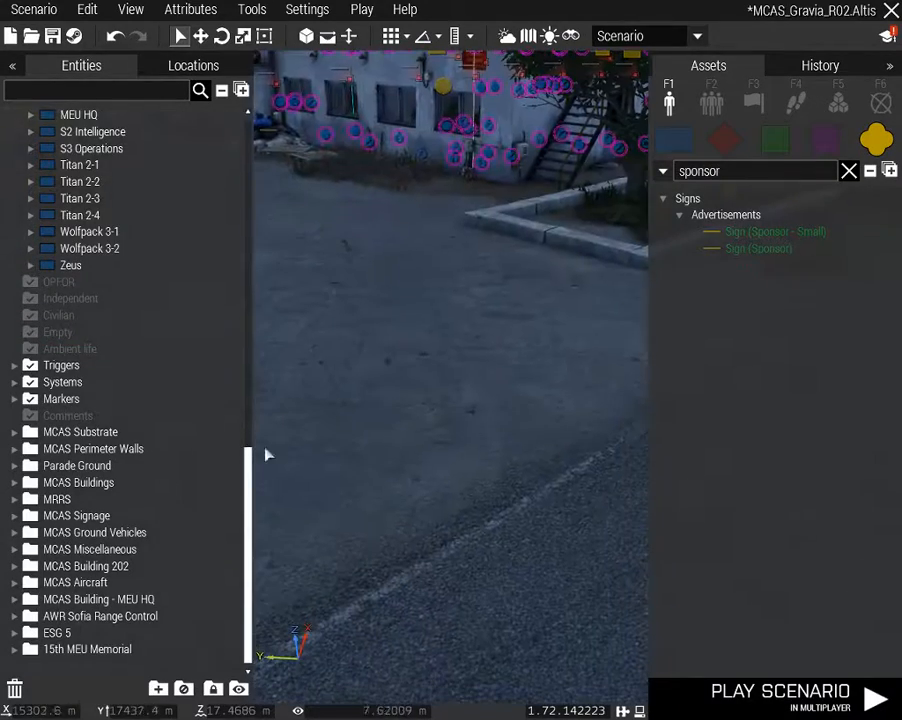
Inspect the attributes of the teleportACE sign in the MRRS layer, including its Texture #0 path, and cancel without changes
click(15, 499)
scroll(72, 510, down, 3)
double_click(152, 403)
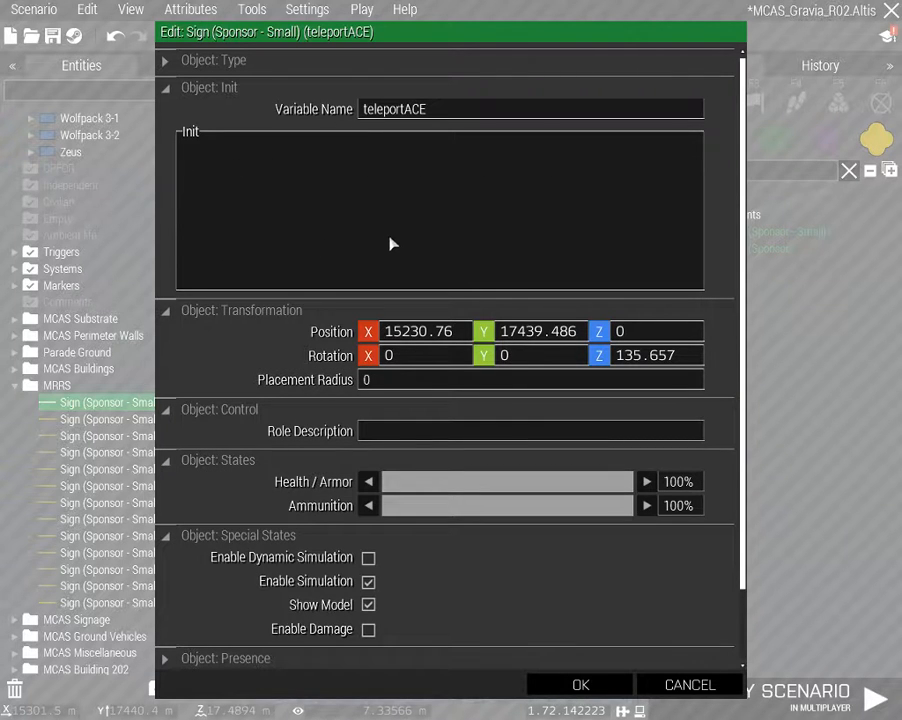
mouse_move(326, 342)
scroll(318, 214, down, 2)
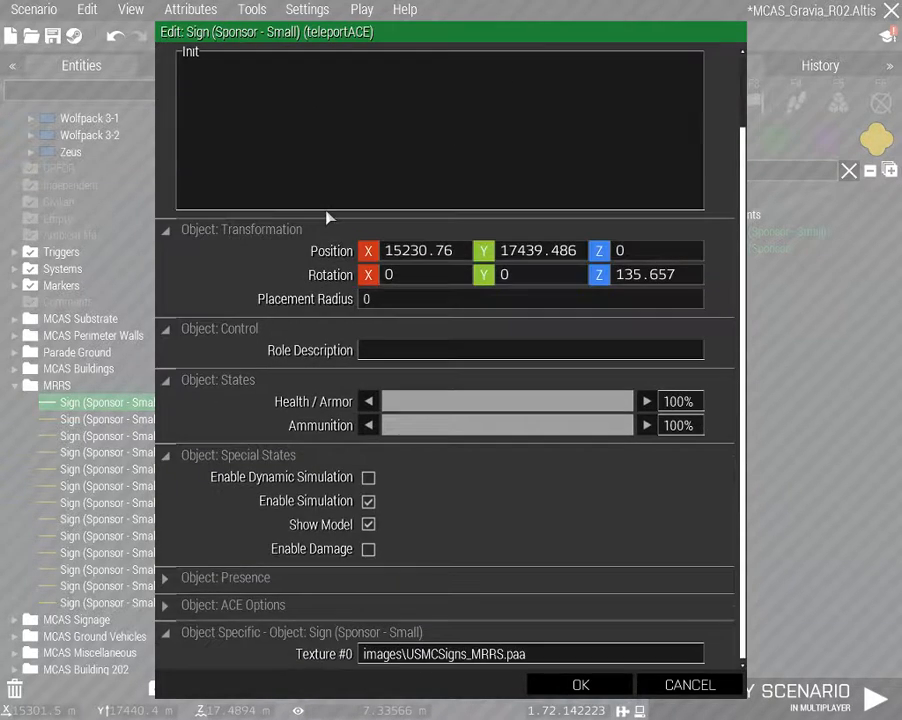
scroll(326, 216, up, 2)
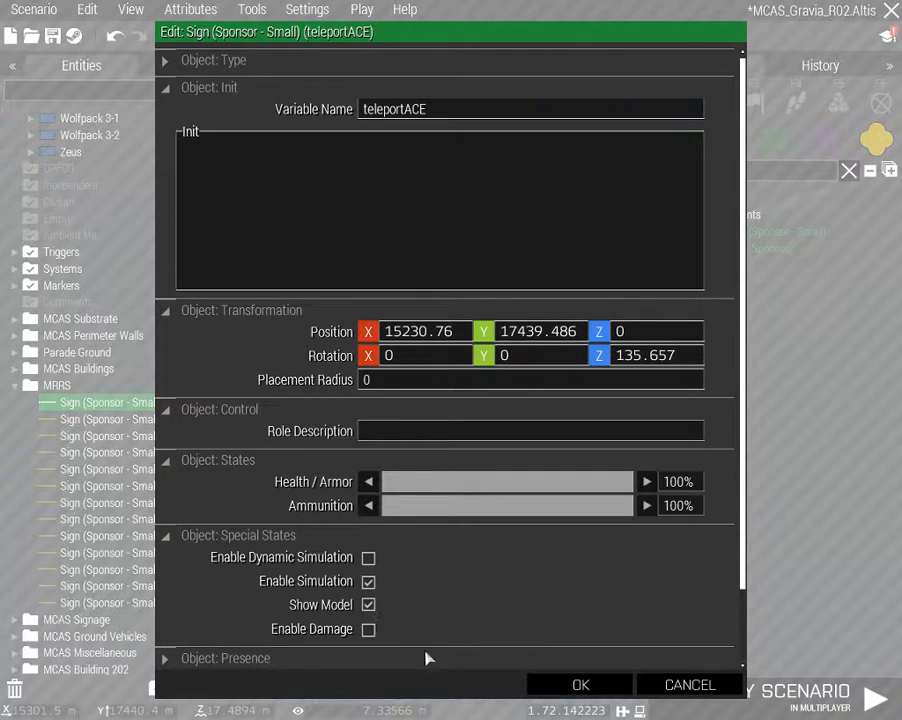
click(690, 685)
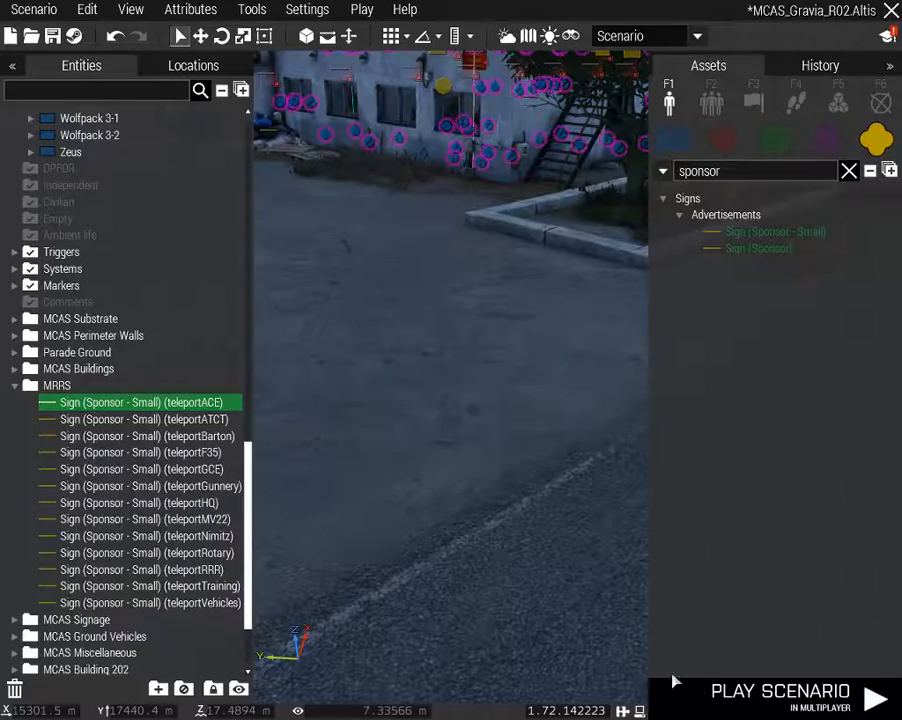
Examine the face of a Marine Rapid Repositioning System sign up close from the front
key(w)
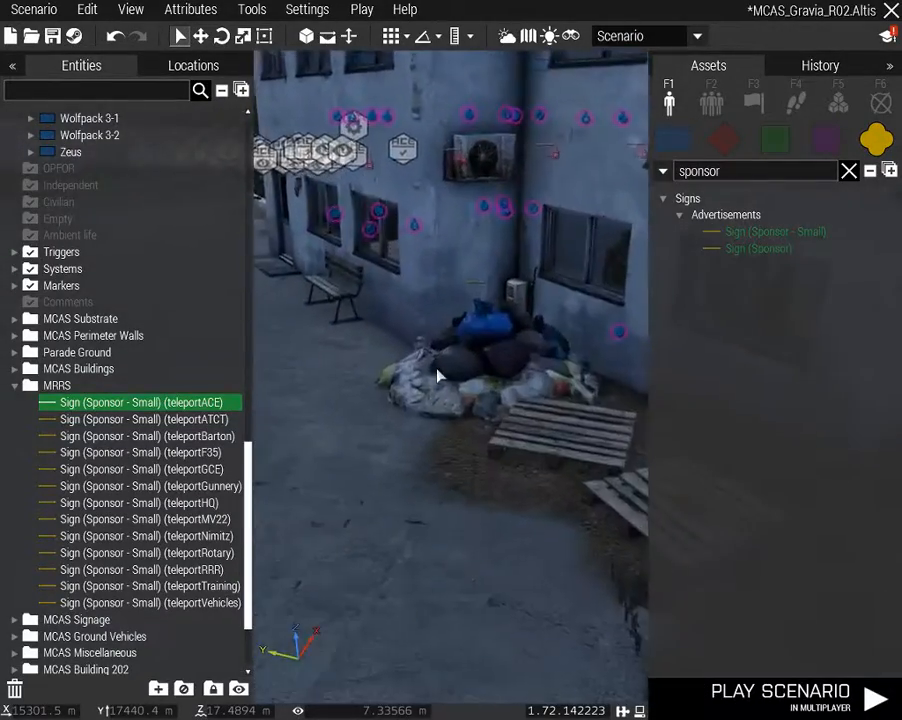
key(a)
right_drag(437, 376, 587, 352)
key(w)
key(z)
key(a)
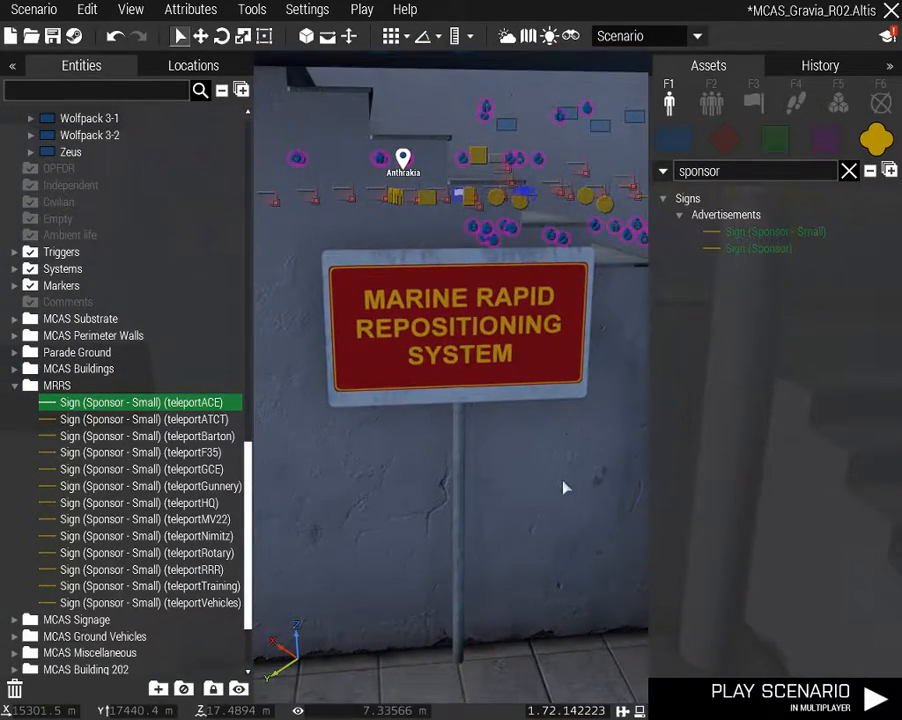
Clear the "sponsor" asset search and list the custom compositions down to the Office category
right_drag(563, 488, 770, 548)
key(s)
key(s)
key(q)
key(w)
key(a)
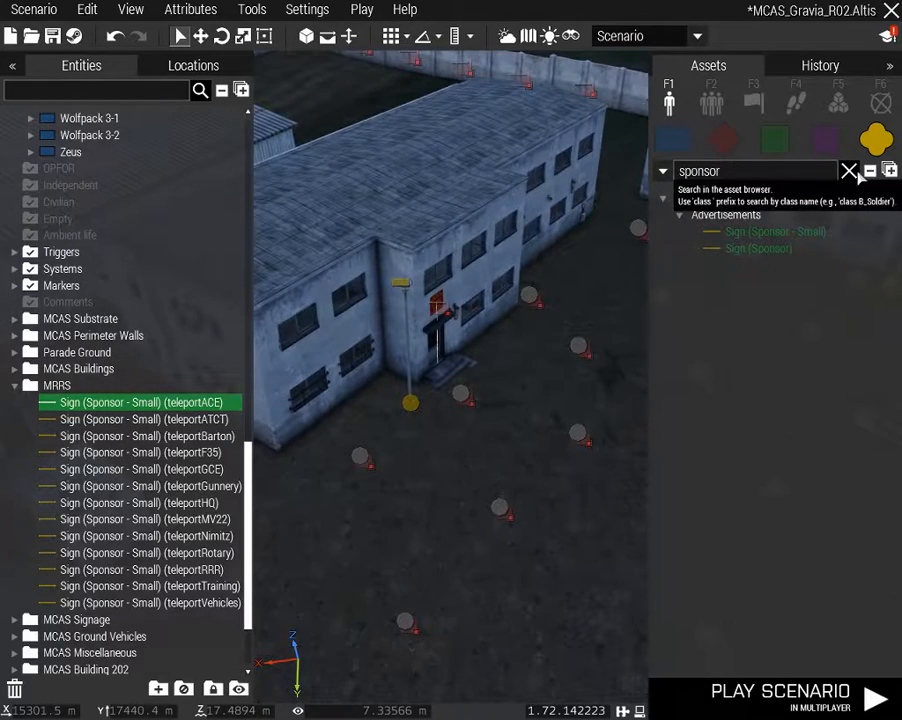
click(851, 172)
right_drag(628, 183, 698, 113)
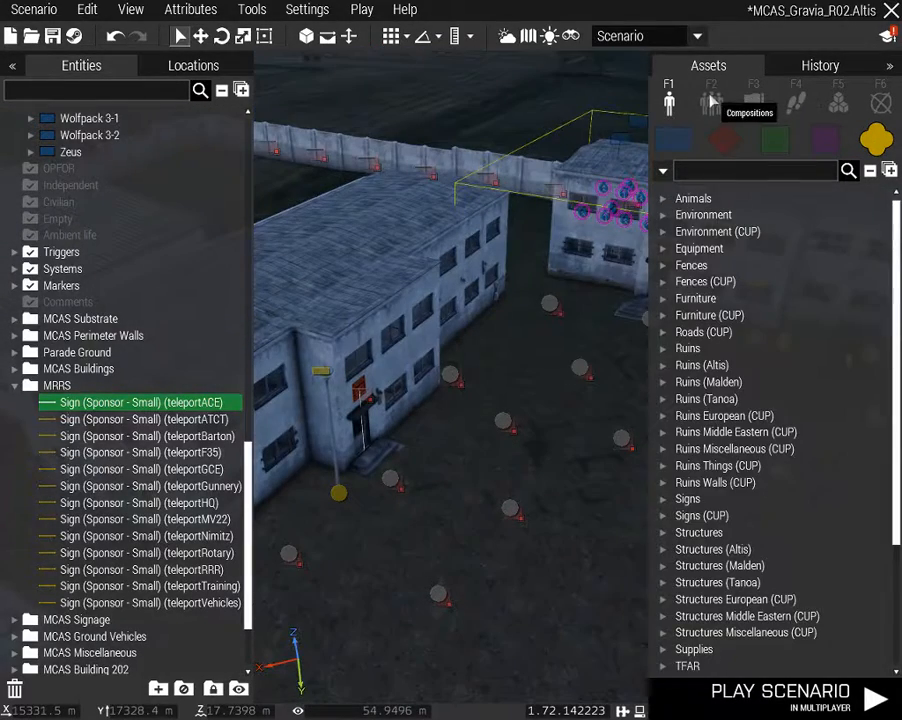
click(712, 102)
click(870, 170)
scroll(780, 400, down, 5)
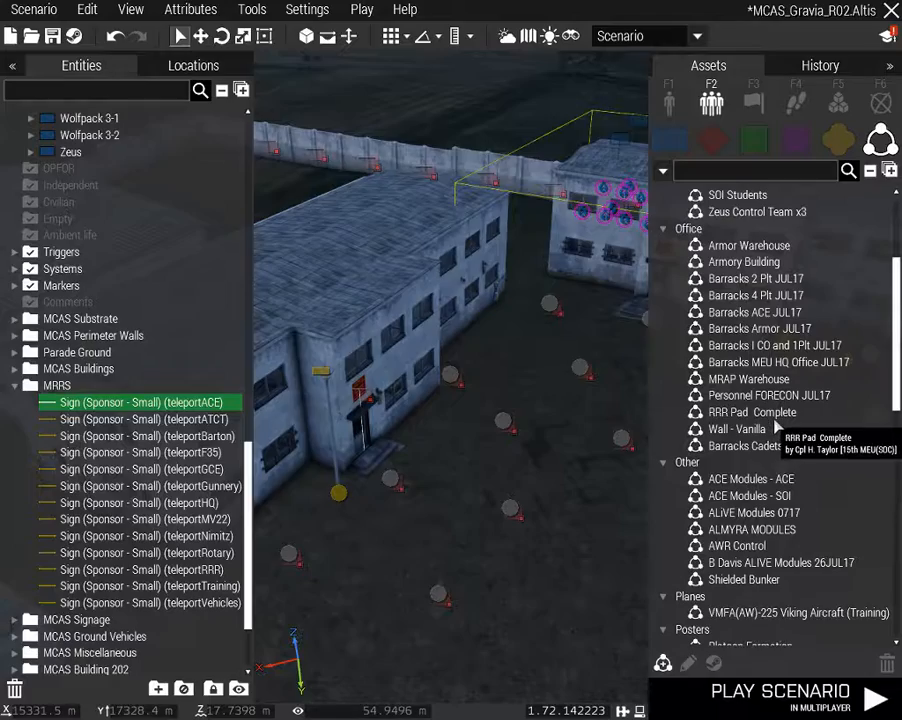
Place the Barracks 4 Plt JUL17 composition on the open ground in front of the empty barracks
click(750, 295)
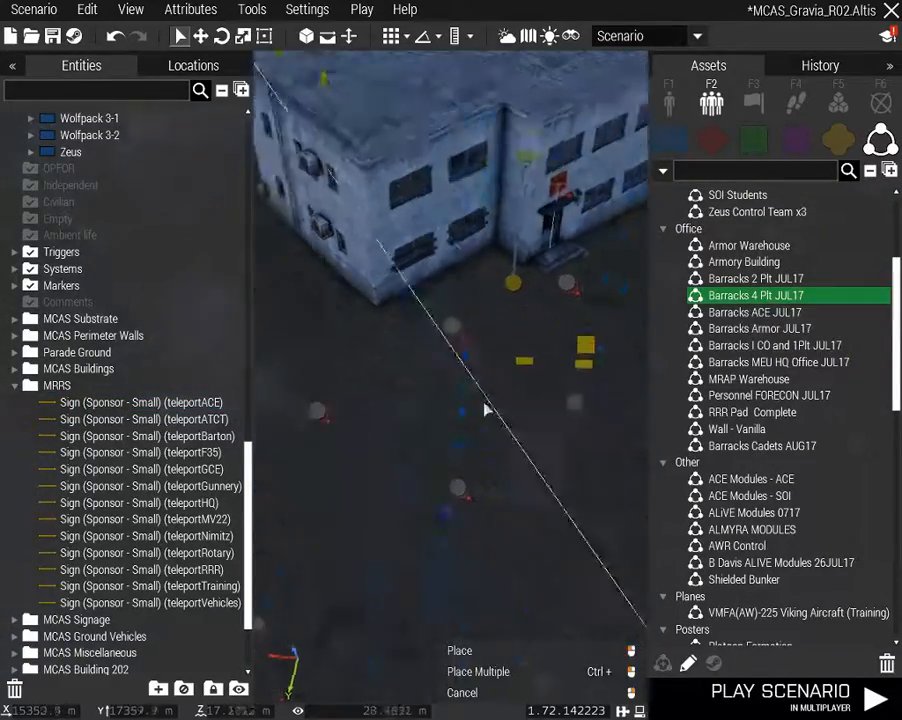
key(d)
right_drag(484, 409, 457, 390)
scroll(459, 380, down, 3)
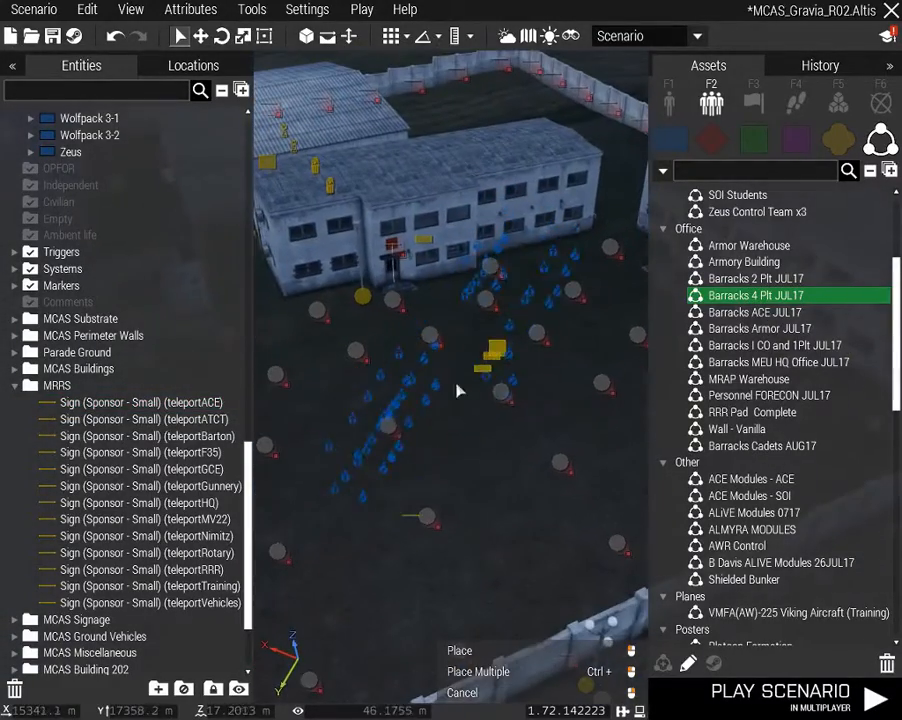
click(512, 413)
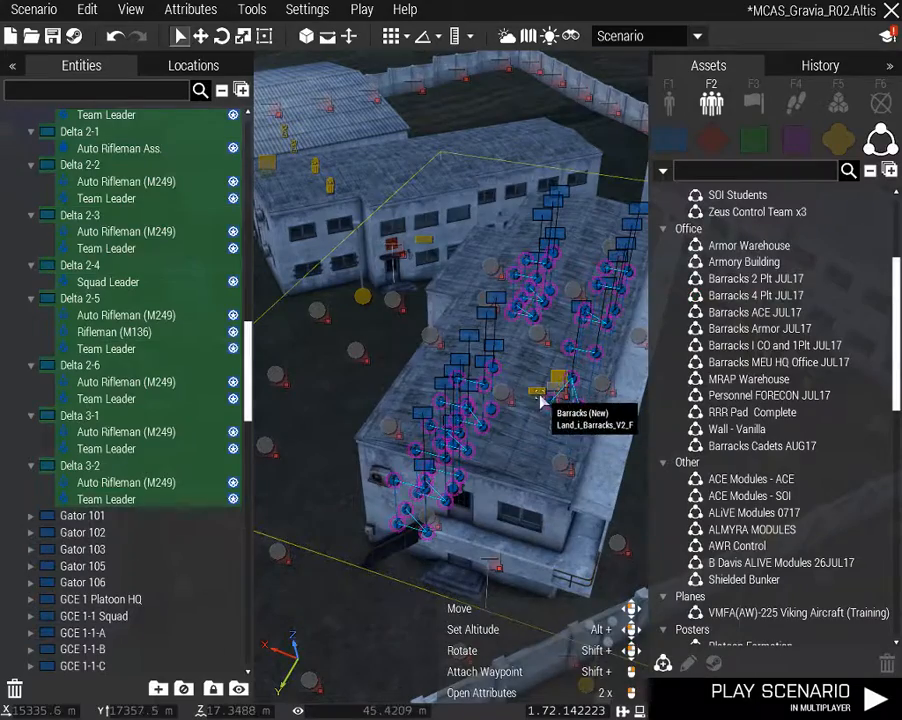
Rotate the Barracks 4 Plt JUL17 composition parallel to the existing empty barracks and move it over that building
shift+drag(532, 386, 457, 302)
drag(550, 415, 425, 236)
key(w)
right_drag(425, 236, 437, 331)
key(a)
drag(437, 330, 397, 359)
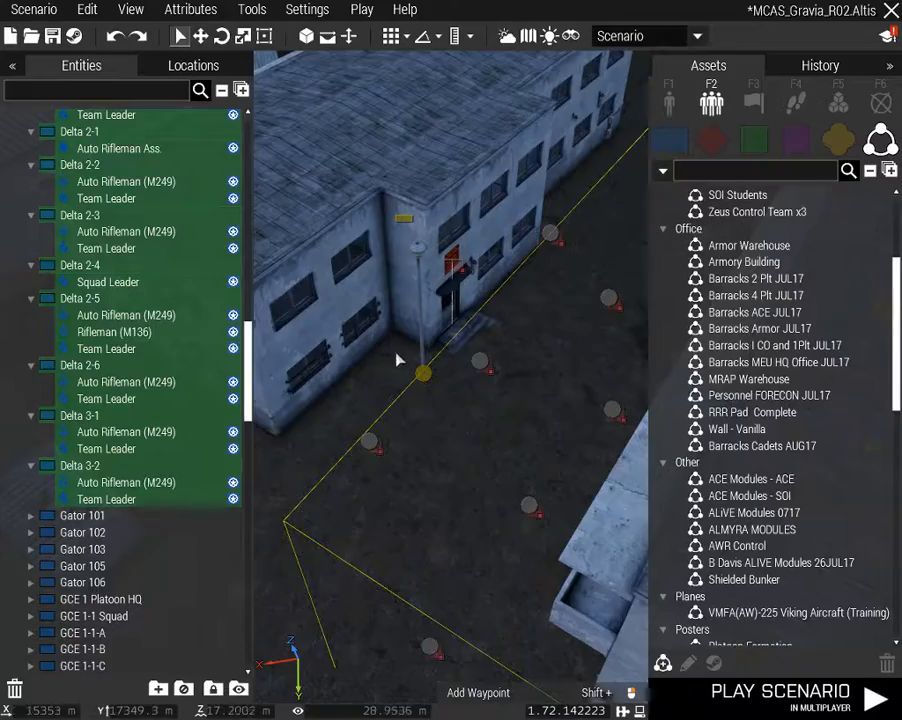
right_drag(397, 359, 335, 350)
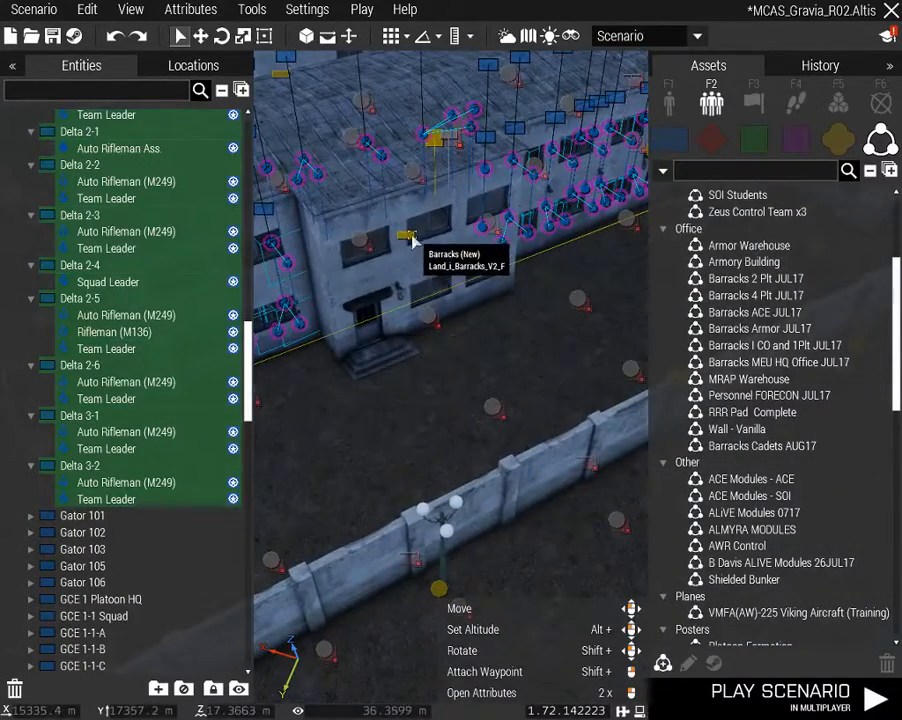
Shift the placed composition further onto the footprint of the existing barracks, judging the fit at the building's end wall
right_drag(535, 280, 530, 378)
key(w)
key(w)
key(a)
drag(509, 345, 503, 175)
key(w)
right_drag(511, 191, 668, 198)
key(a)
key(a)
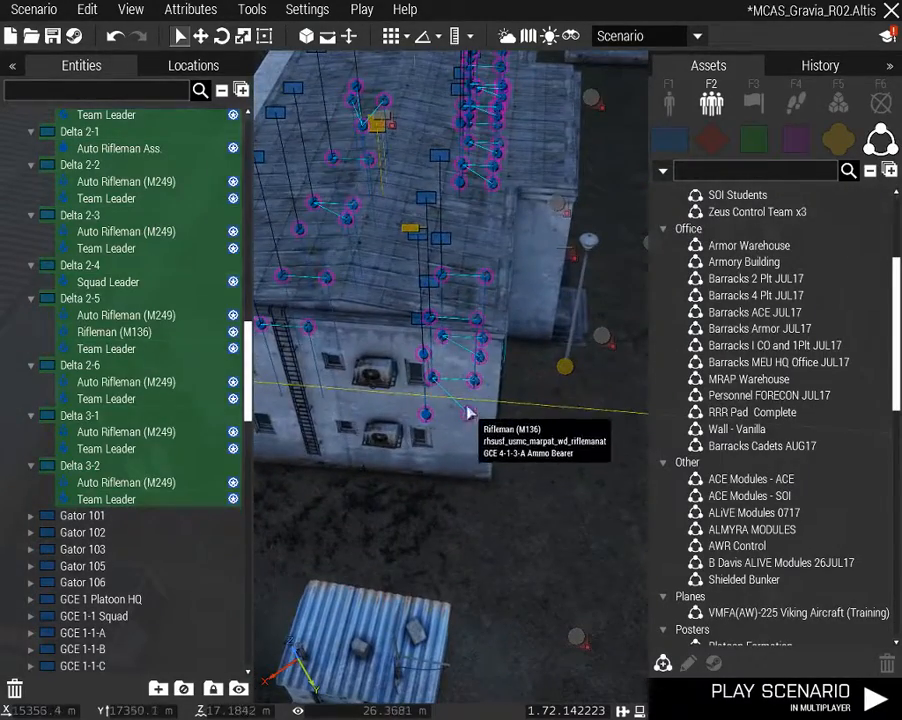
Fine-tune the composition's rotation and position so its barracks lines up with the existing building
shift+drag(468, 412, 482, 274)
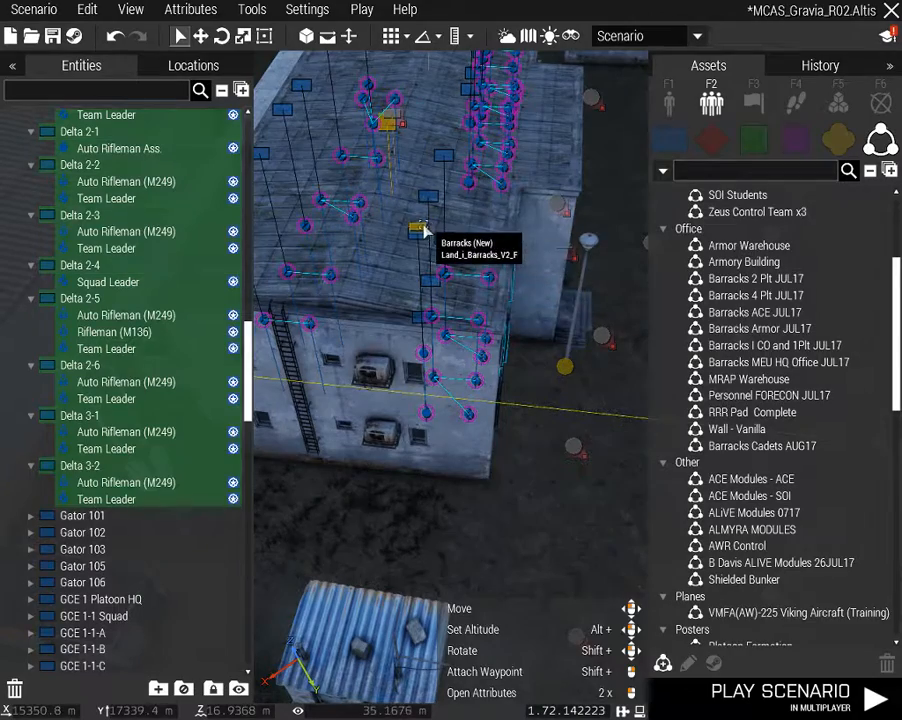
drag(424, 229, 378, 244)
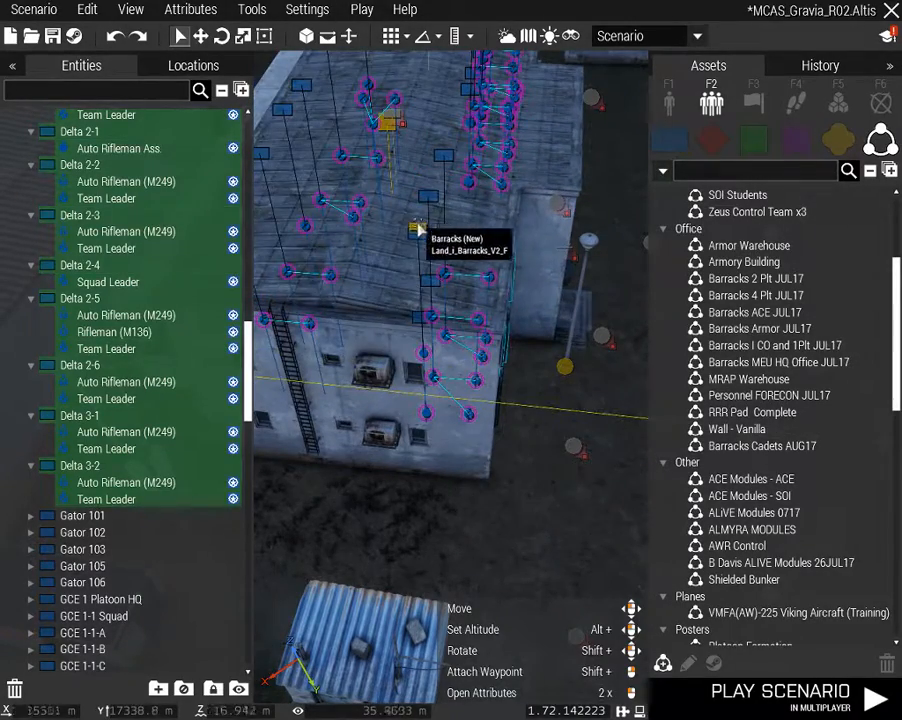
right_drag(346, 264, 362, 298)
mouse_move(456, 385)
mouse_down()
mouse_move(433, 370)
mouse_move(461, 374)
mouse_move(458, 384)
mouse_up()
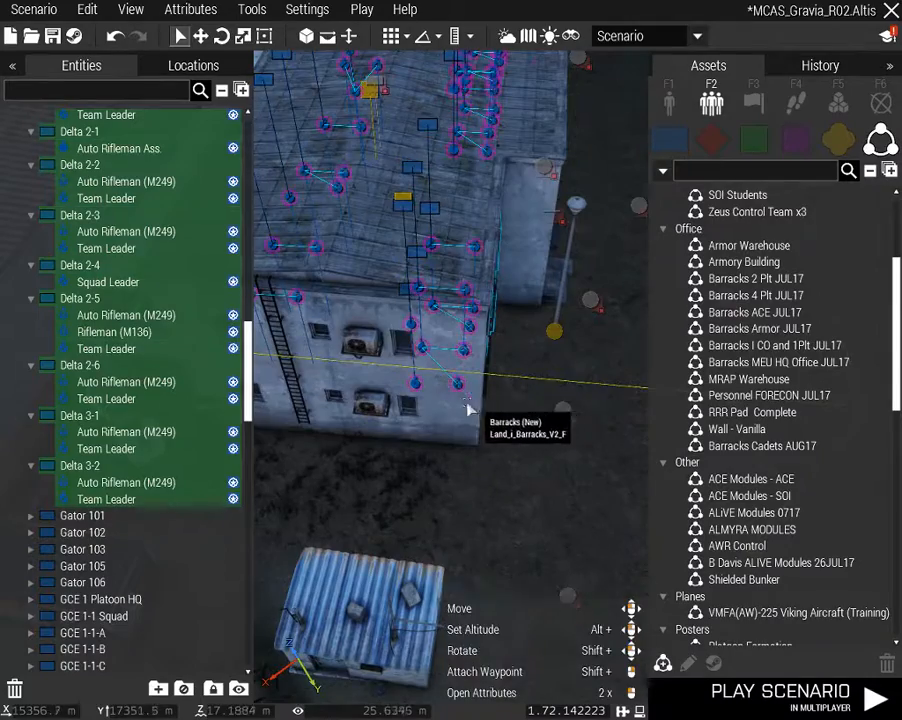
Check the alignment of the placed barracks and its units from the end wall and the front
right_drag(467, 408, 203, 441)
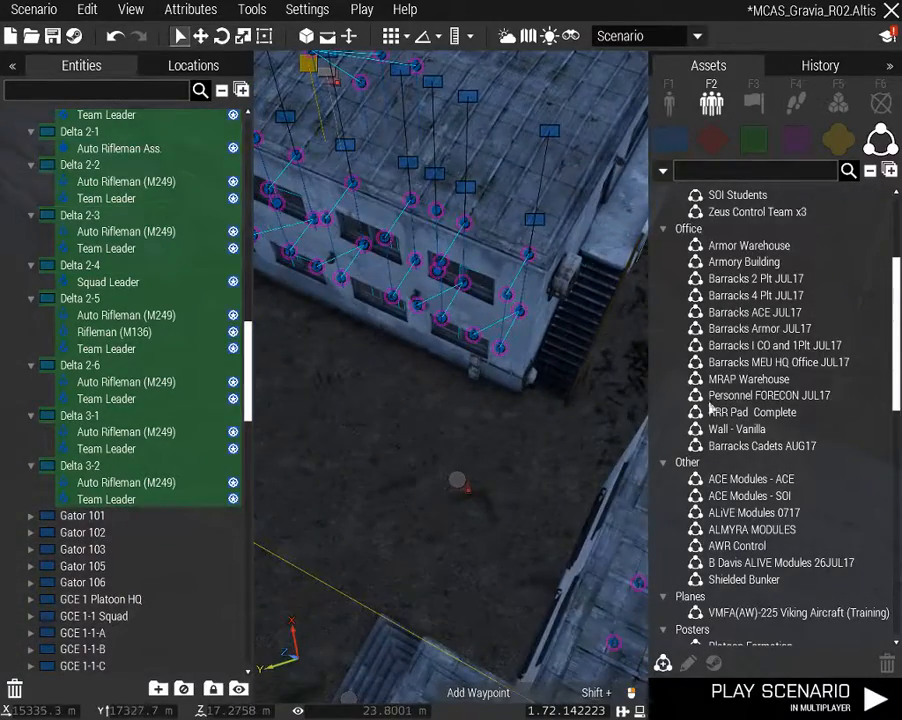
right_drag(530, 398, 609, 375)
key(d)
key(z)
key(q)
key(a)
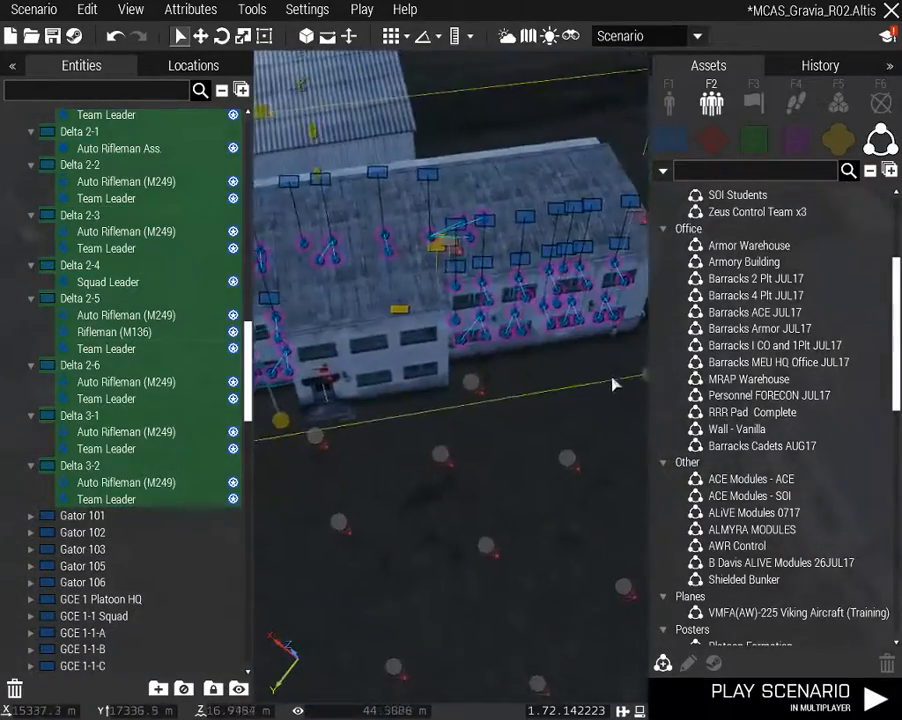
key(s)
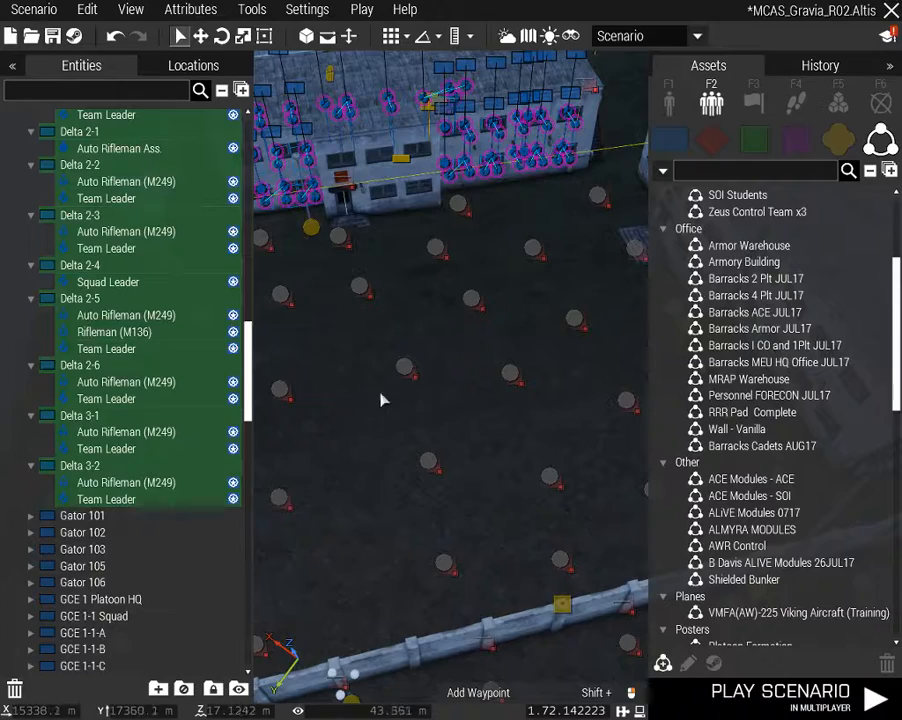
Move the Camping Chair and Office Table (New) from the MCAS Buildings_1 layer into MCAS Buildings
click(381, 400)
scroll(155, 440, down, 15)
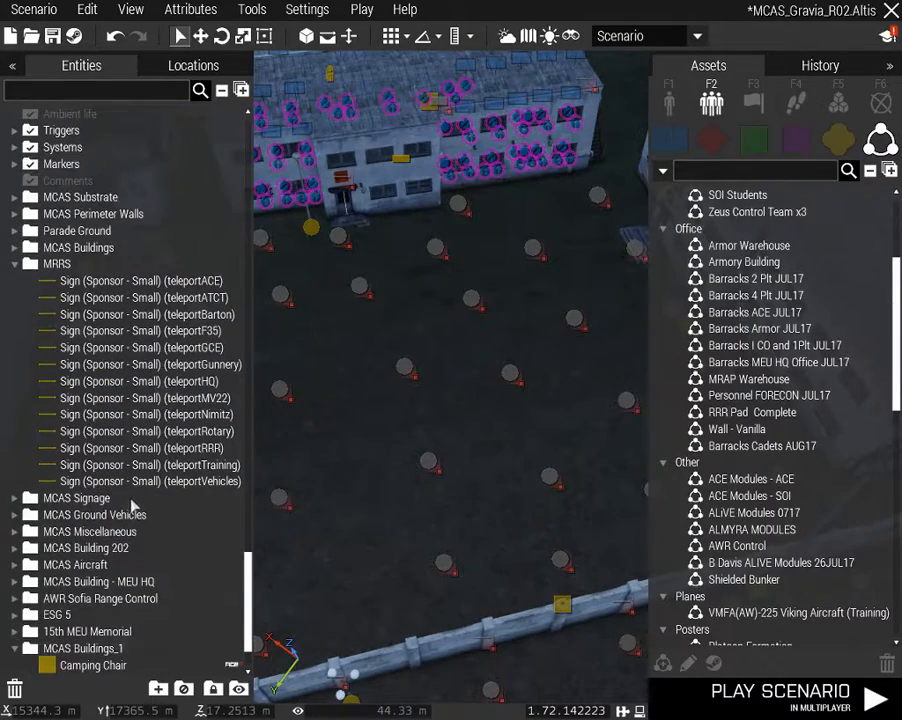
scroll(120, 510, down, 2)
click(91, 598)
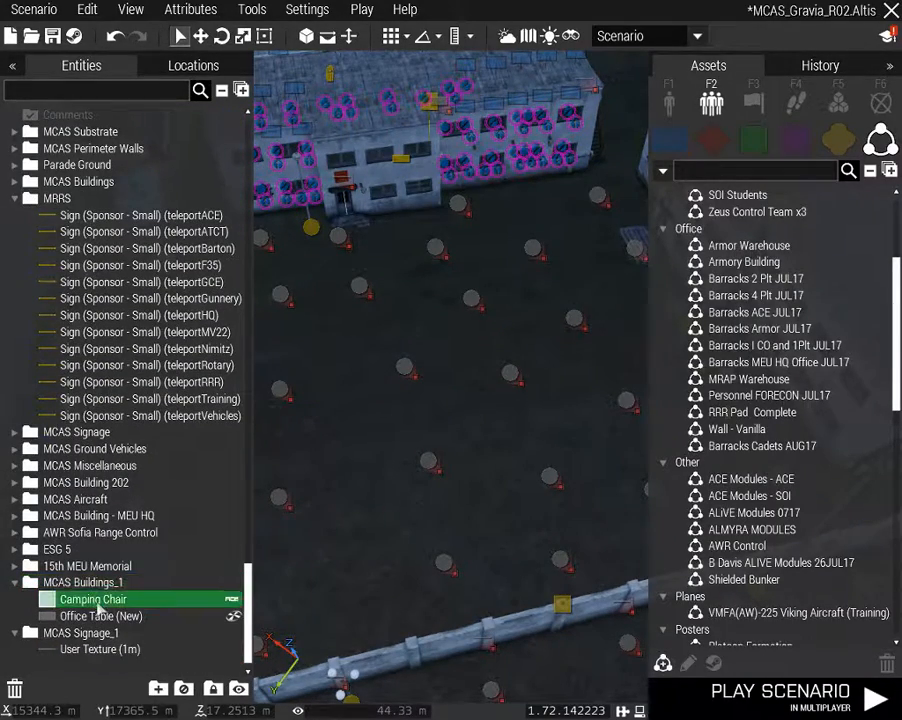
ctrl+click(99, 616)
click(17, 197)
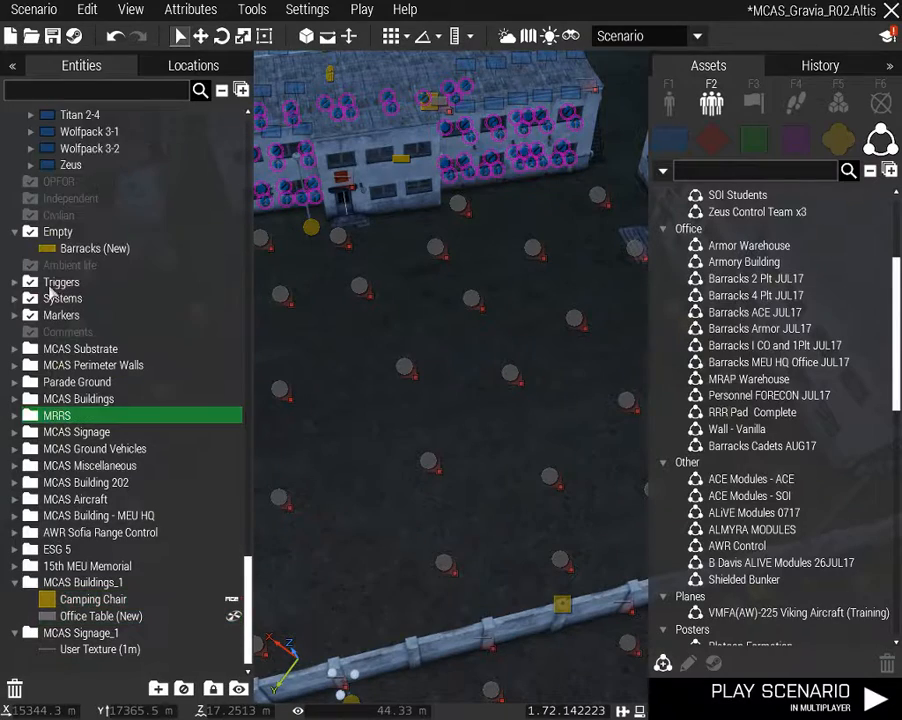
click(108, 604)
drag(99, 616, 78, 410)
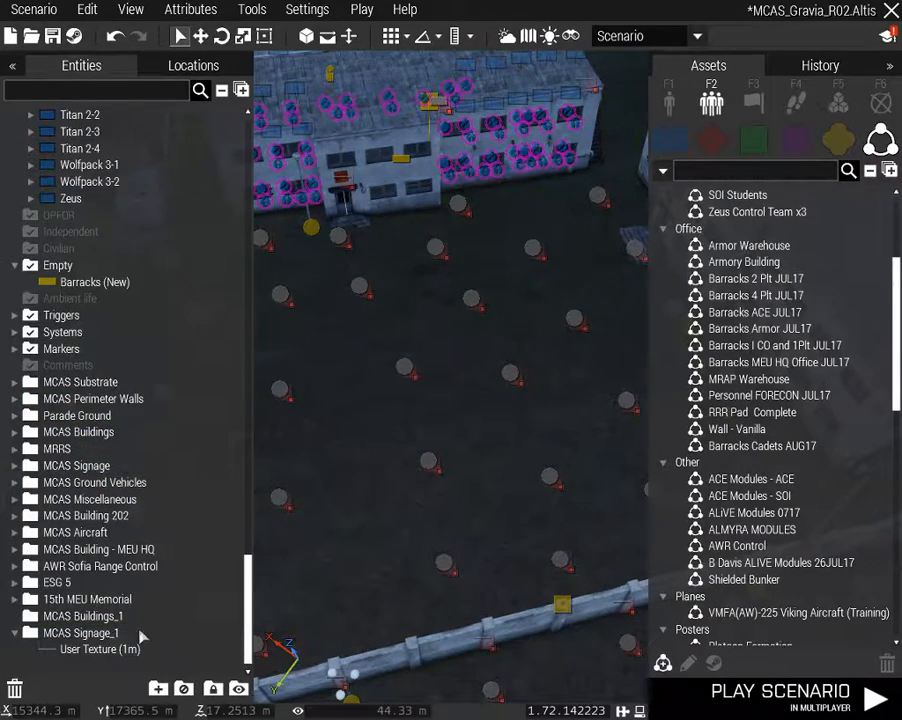
Delete the duplicate User Texture (1m) and the emptied MCAS Buildings_1 and MCAS Signage_1 layers
click(117, 650)
key(Delete)
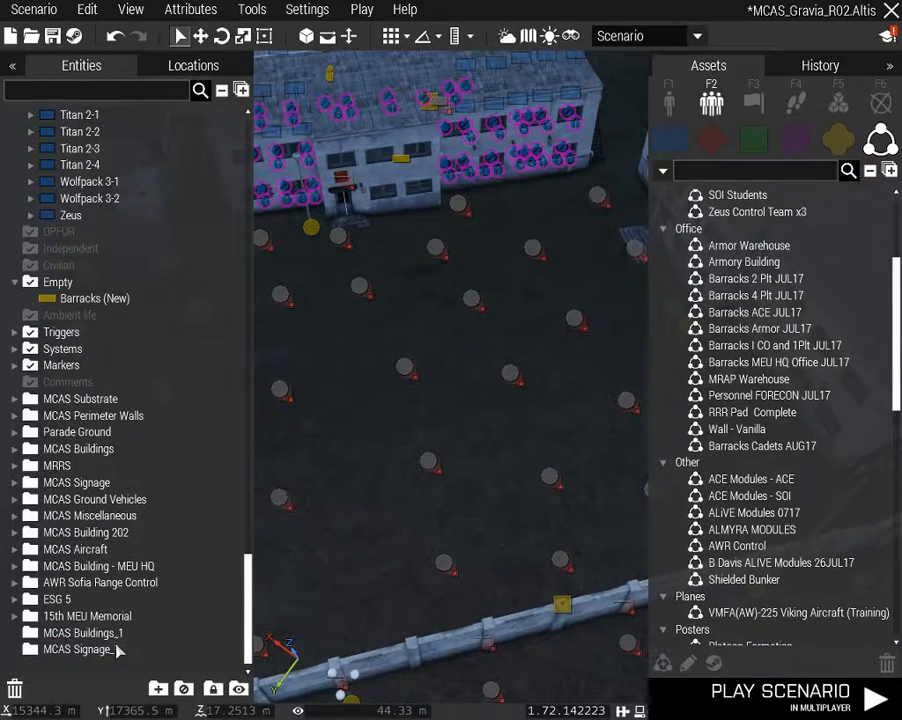
click(75, 634)
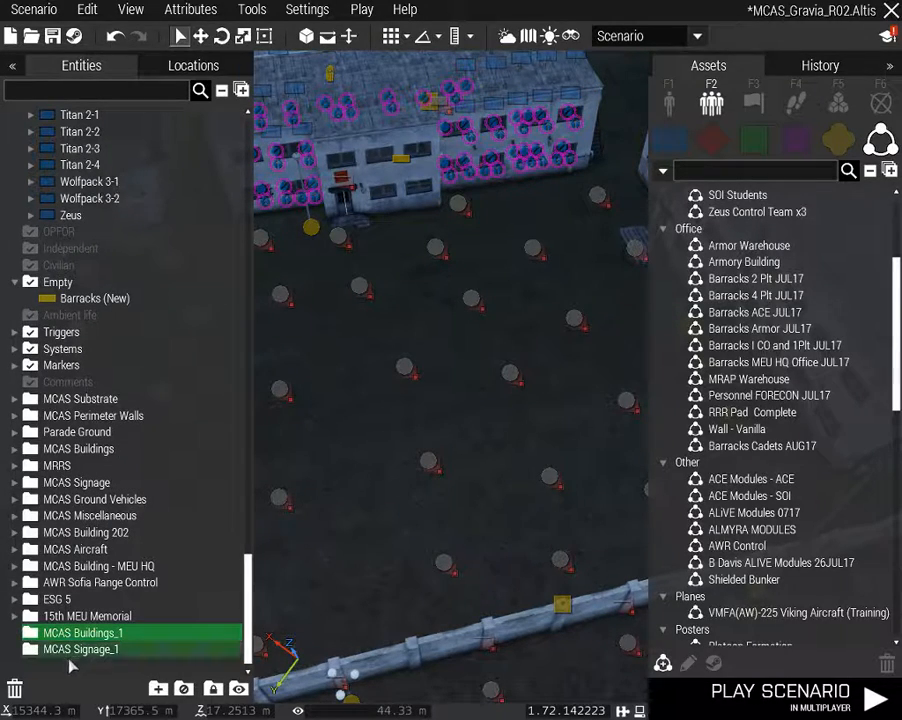
click(15, 688)
Move the User Texture (1m) sign from above the barracks entrance to the front wall beside the door, between the window rows
right_drag(404, 466, 483, 441)
key(w)
key(a)
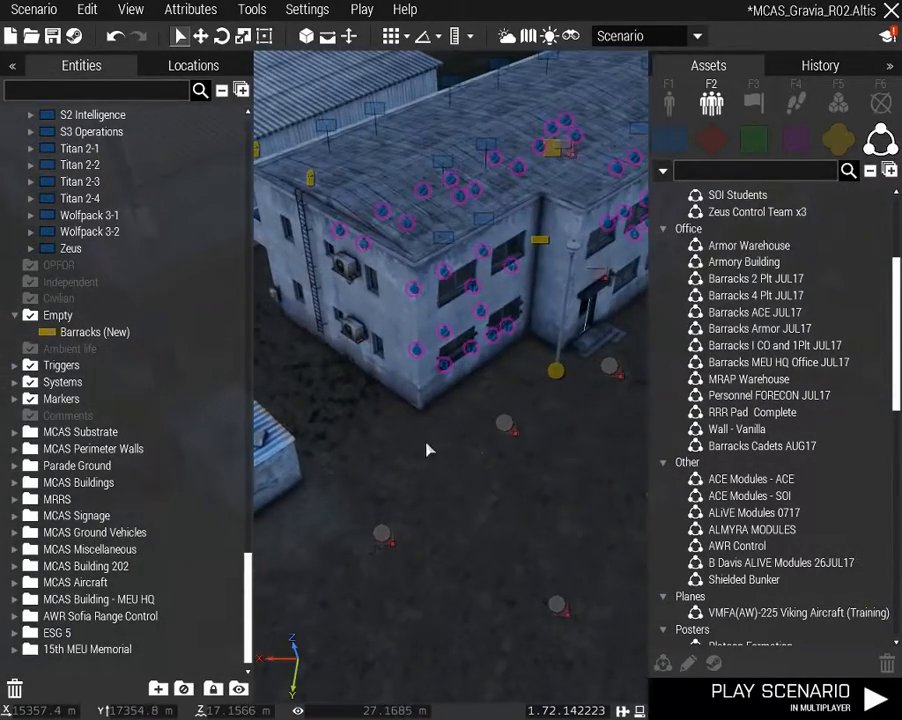
key(d)
right_drag(389, 452, 362, 458)
key(w)
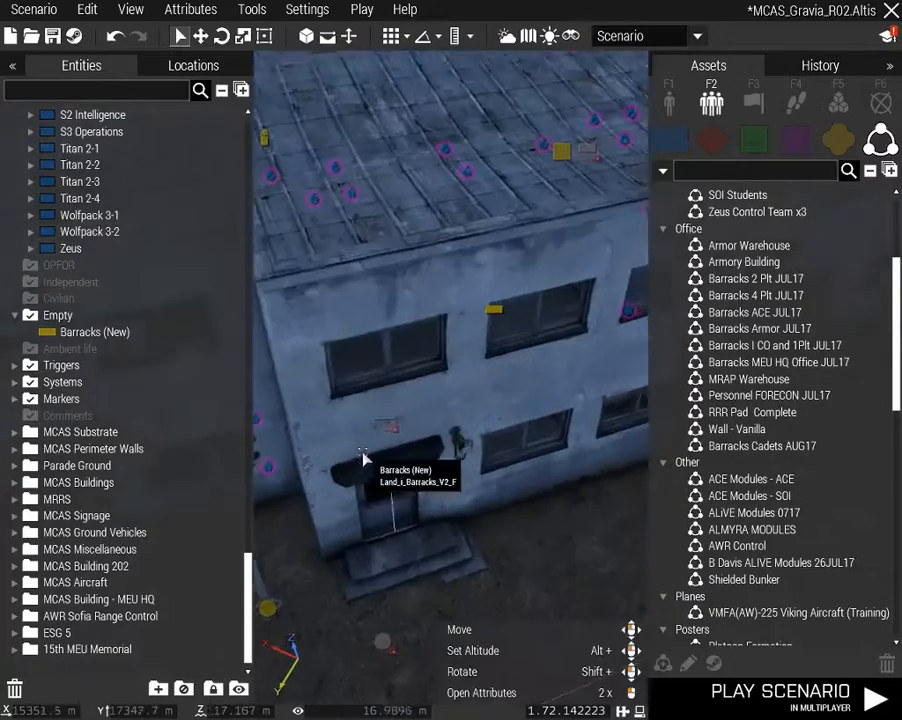
click(395, 401)
drag(395, 401, 543, 360)
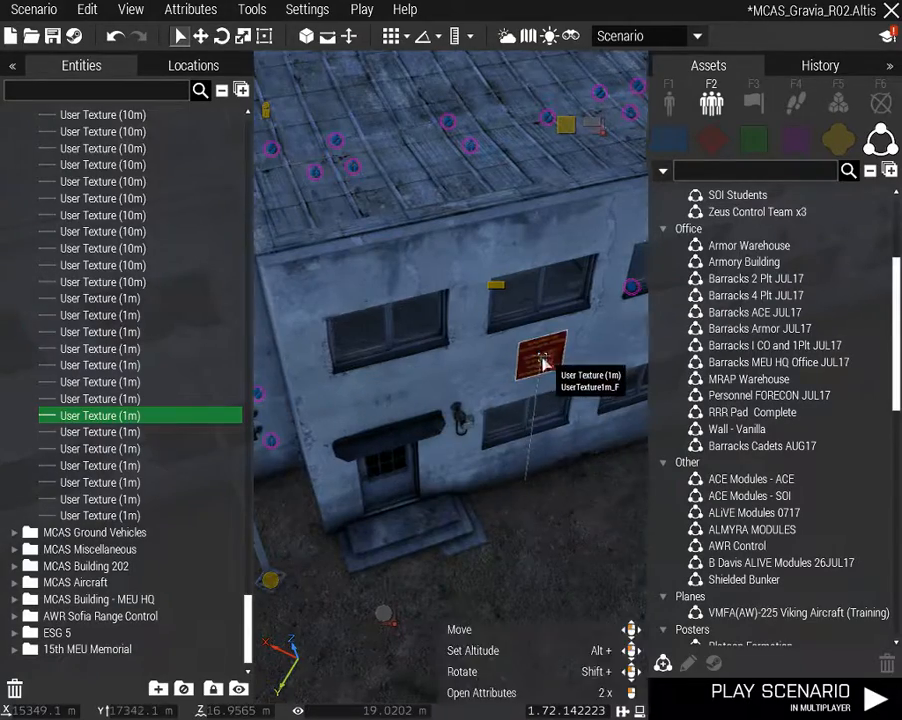
Nudge the User Texture (1m) sign slightly on the front wall, working from close up
key(w)
right_drag(543, 360, 509, 386)
key(w)
key(a)
mouse_move(507, 373)
mouse_down()
mouse_move(491, 380)
mouse_move(503, 358)
mouse_move(503, 368)
mouse_up()
Review the repositioned sign and the barracks front from close up and from a distance
key(s)
right_drag(487, 398, 451, 412)
key(z)
key(w)
key(w)
key(s)
key(d)
key(a)
key(a)
key(s)
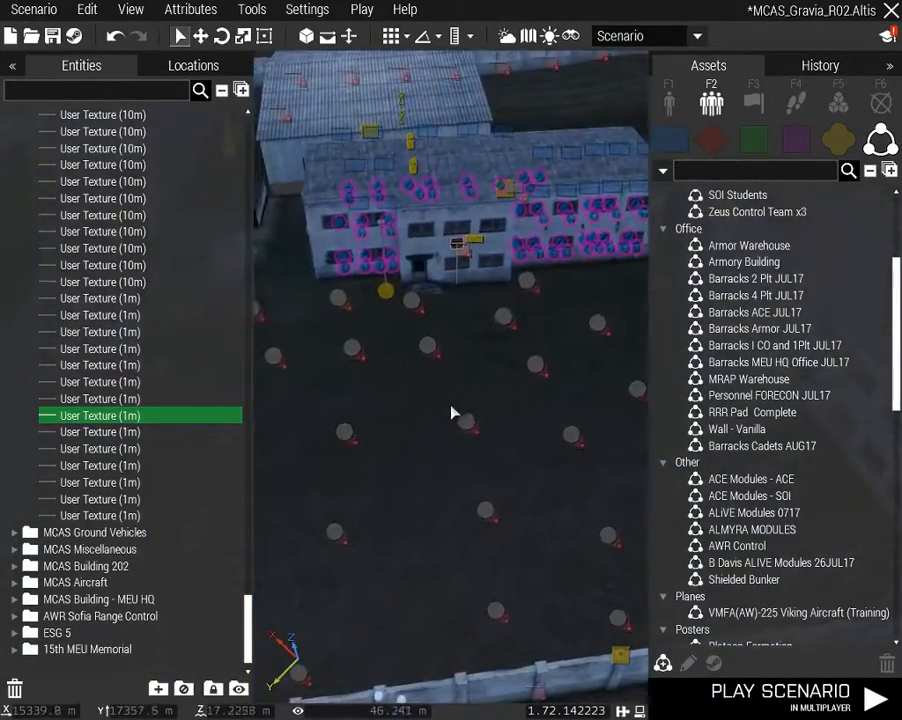
Select the Charlie 3-1 group at the rear of the barracks and examine the desk beside its units inside
click(391, 423)
key(w)
right_drag(391, 423, 48, 443)
key(d)
key(d)
key(z)
key(q)
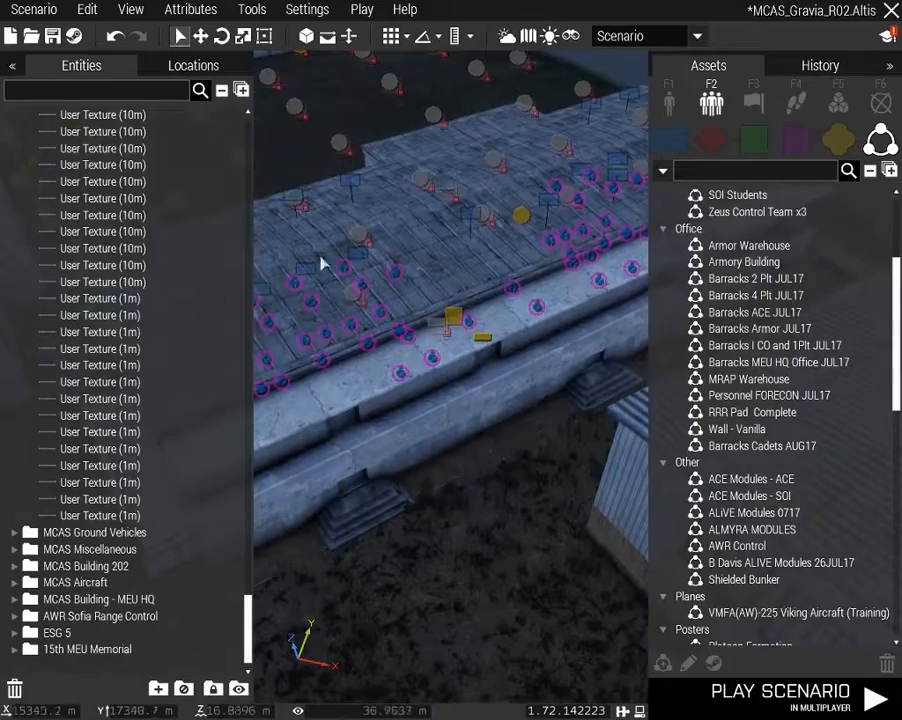
click(466, 216)
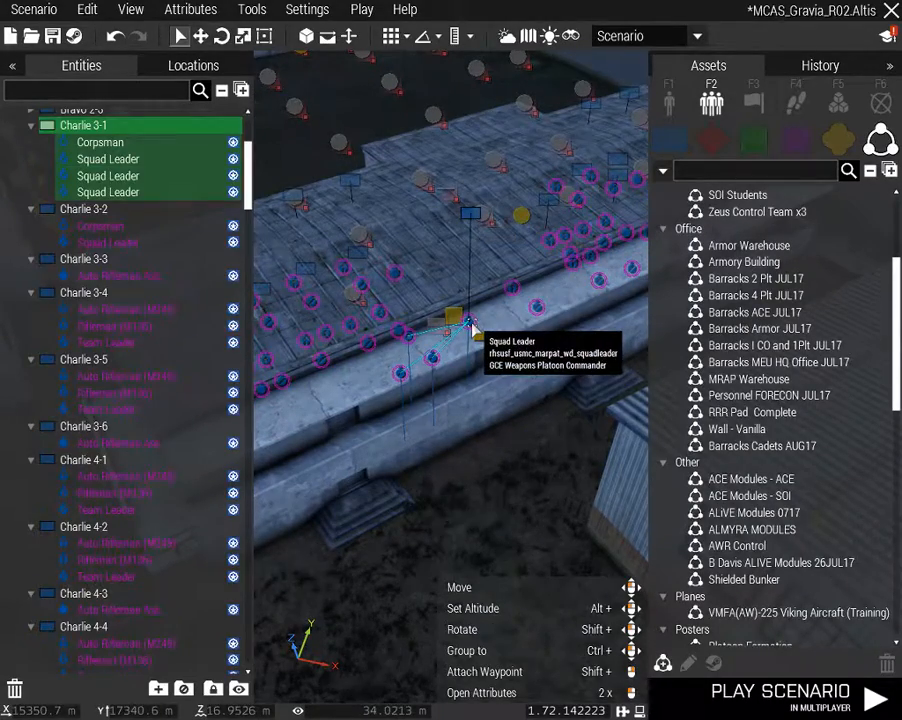
right_drag(468, 330, 527, 392)
key(w)
key(w)
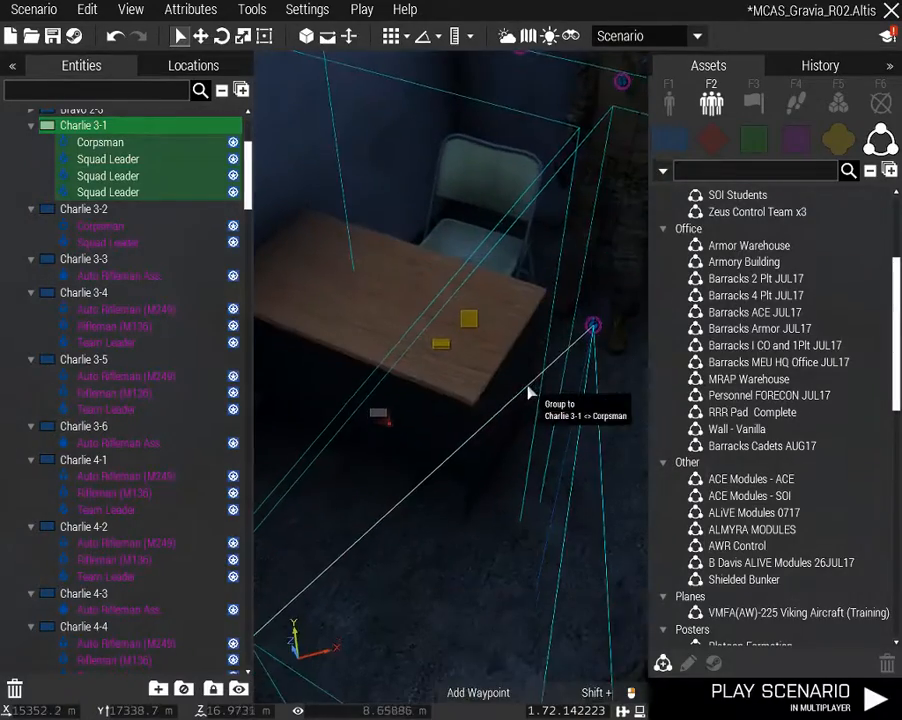
Nudge the office table slightly beside the Charlie 3-1 units inside the barracks
mouse_move(382, 409)
mouse_down()
mouse_move(409, 429)
mouse_move(385, 427)
mouse_move(394, 428)
mouse_up()
right_drag(394, 428, 386, 390)
key(s)
key(w)
key(w)
Look over the barracks interior and rear side to check the placed furniture and units
right_drag(396, 392, 901, 425)
key(w)
key(s)
key(w)
key(w)
key(w)
key(s)
key(s)
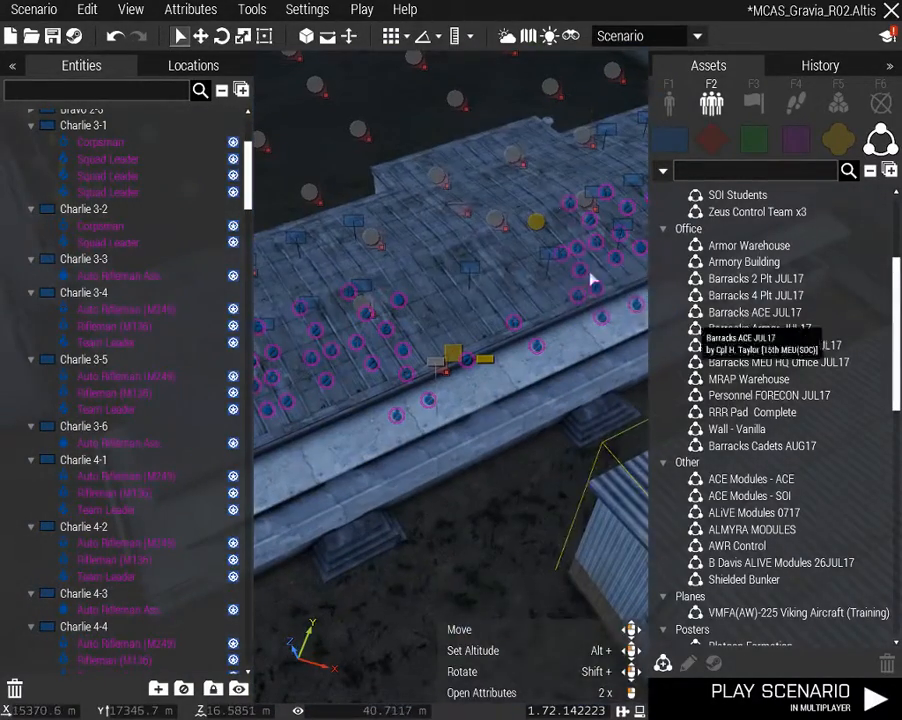
Set the Charlie 3-1 group's callsign to GCE Weapons Platoon HQ, matching its init script
click(470, 282)
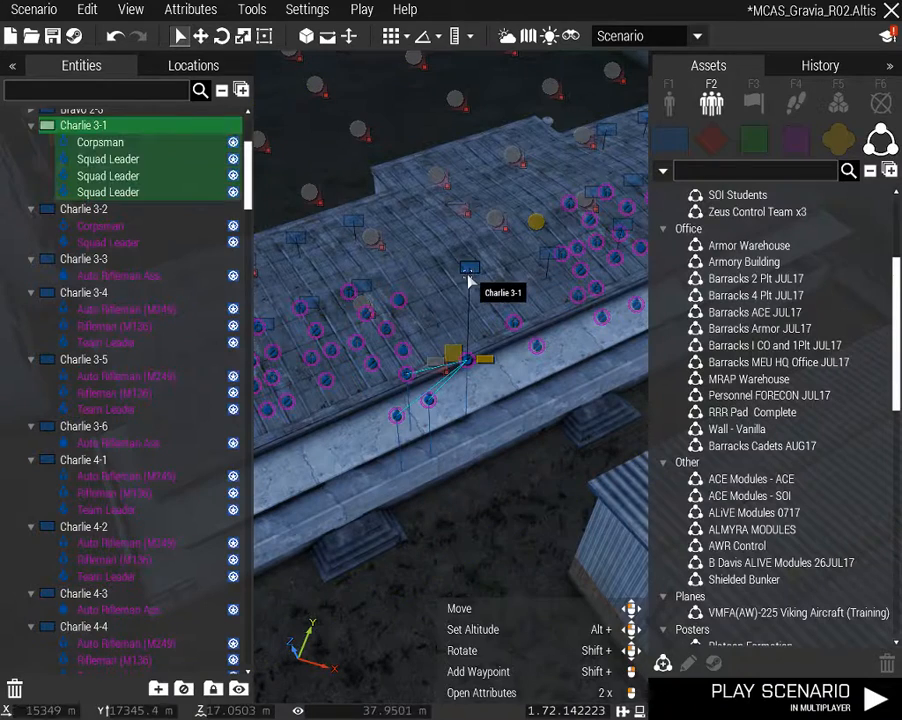
double_click(470, 282)
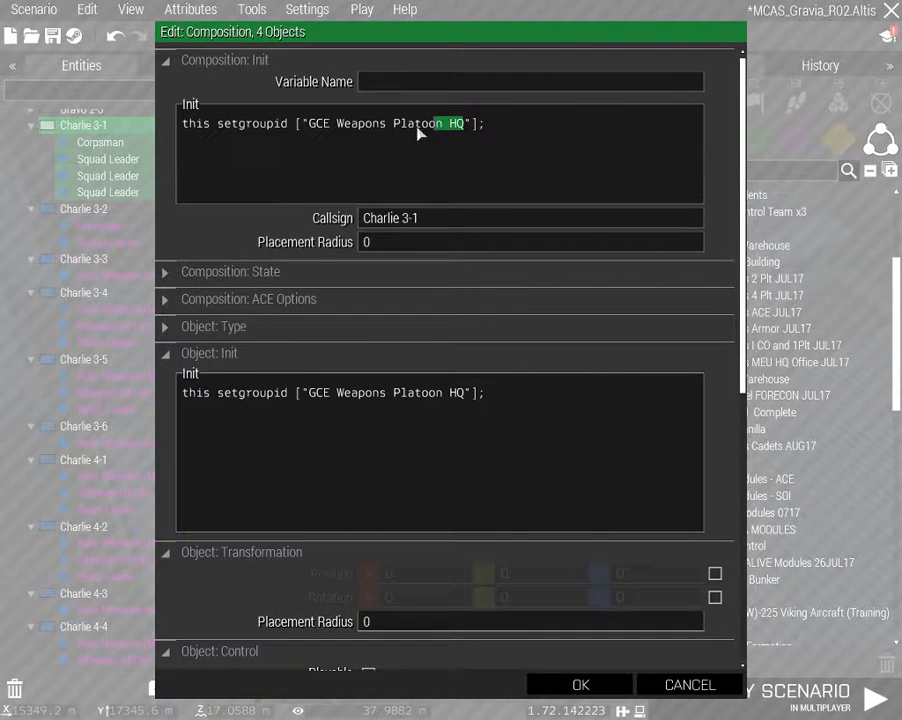
double_click(430, 222)
text(GCE Weapons Platoon HQ)
click(581, 684)
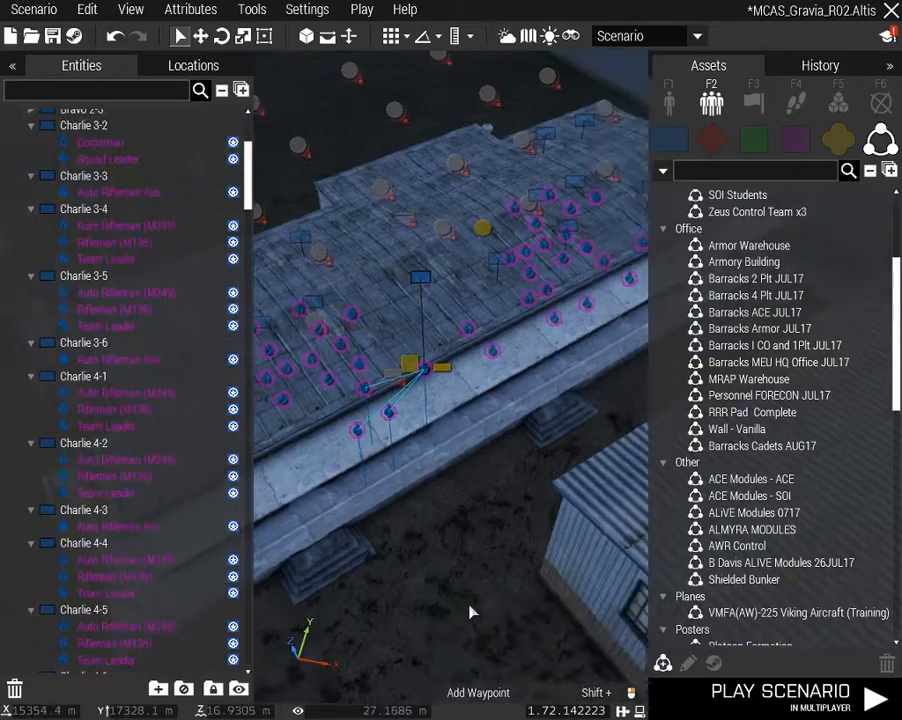
Set the Charlie 3-2 group's callsign to GCE 4-1 Section, matching its init script
right_drag(469, 605, 834, 582)
key(w)
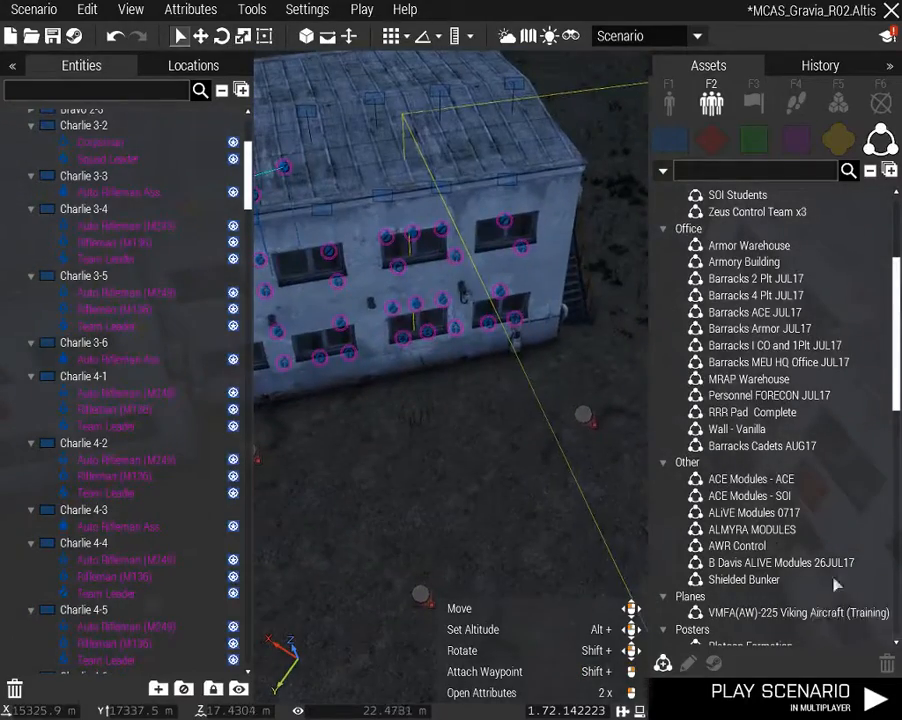
double_click(513, 183)
click(681, 686)
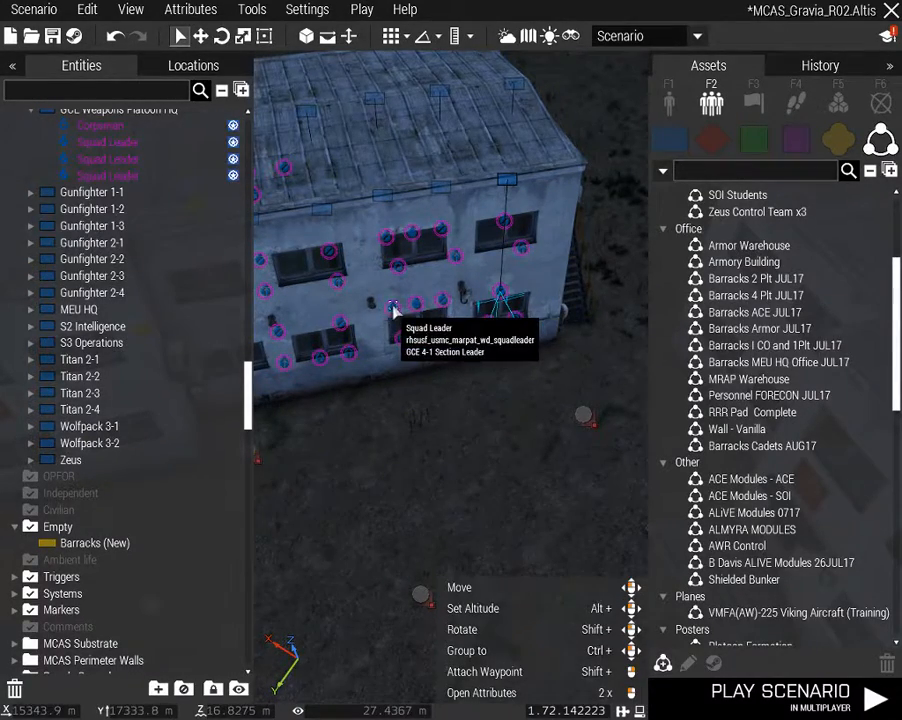
click(379, 198)
double_click(379, 198)
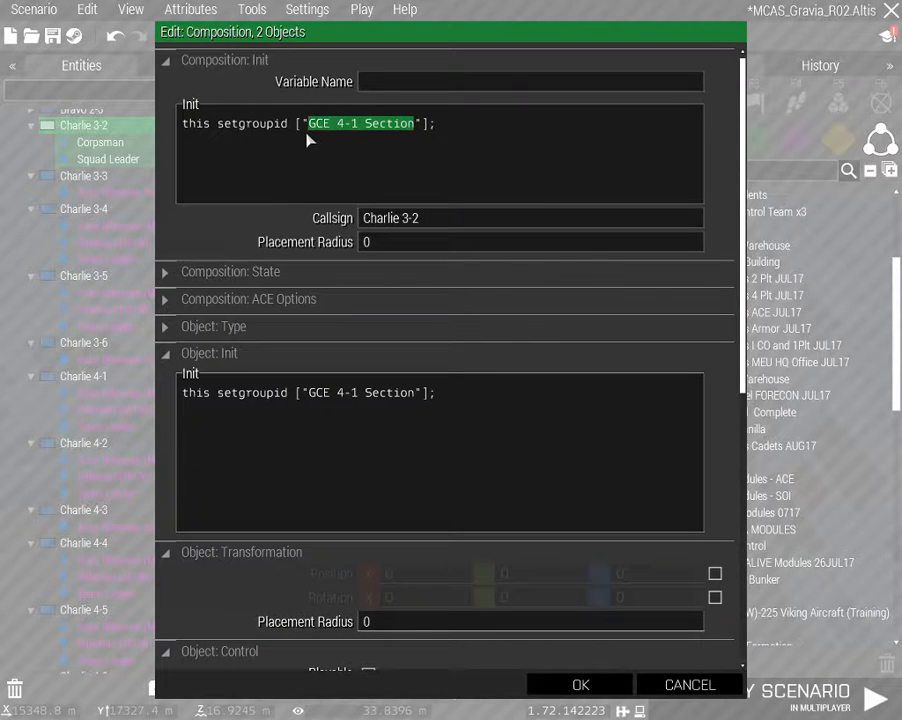
click(603, 687)
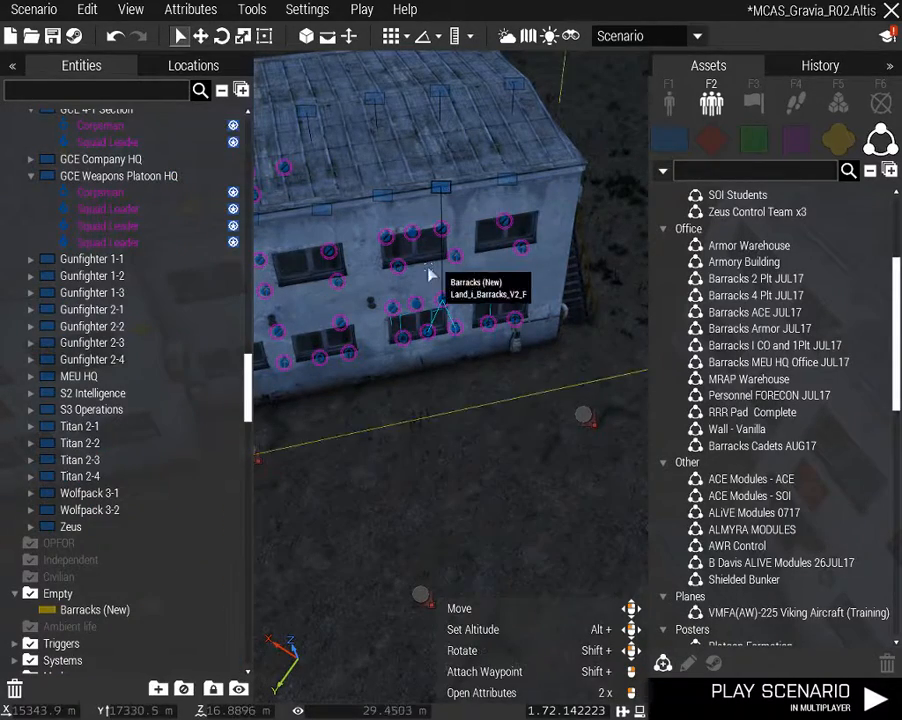
Set the Charlie 3-3 group's callsign to GCE 4-1-1 Squad, matching its init script
click(416, 310)
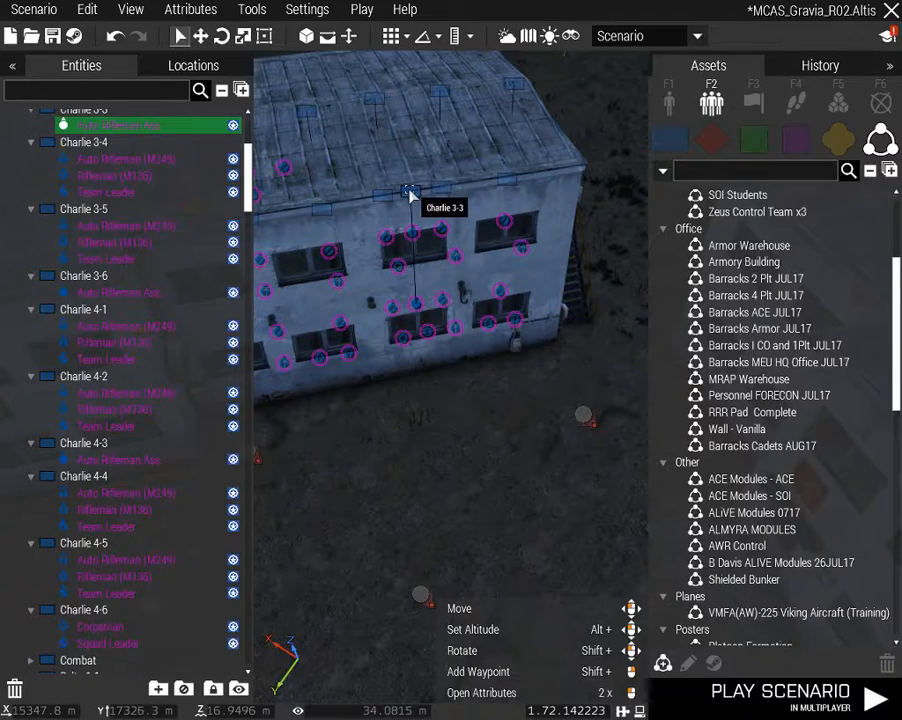
double_click(410, 193)
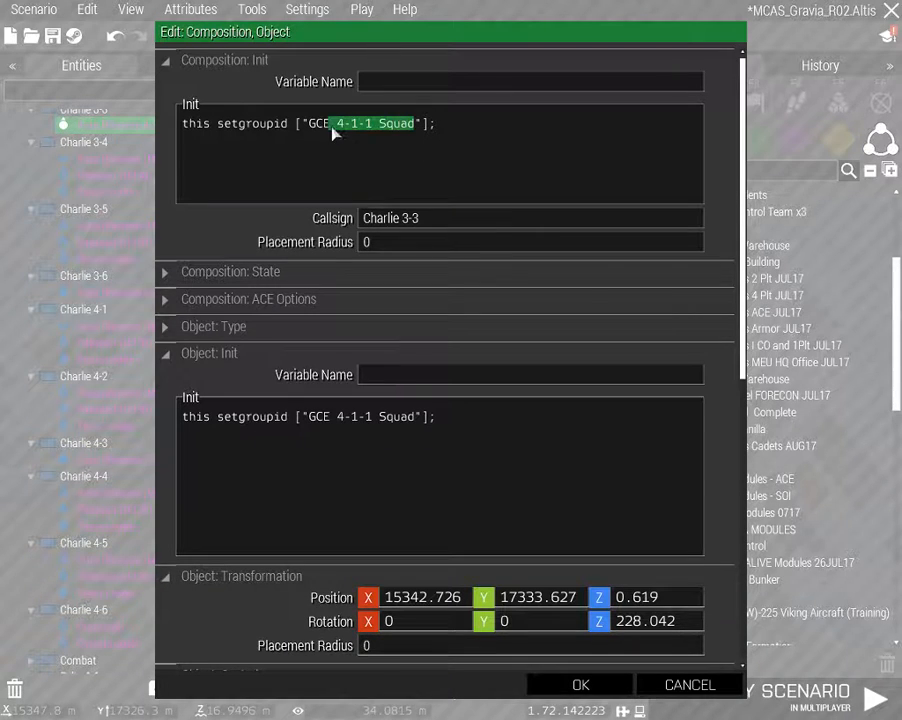
triple_click(435, 222)
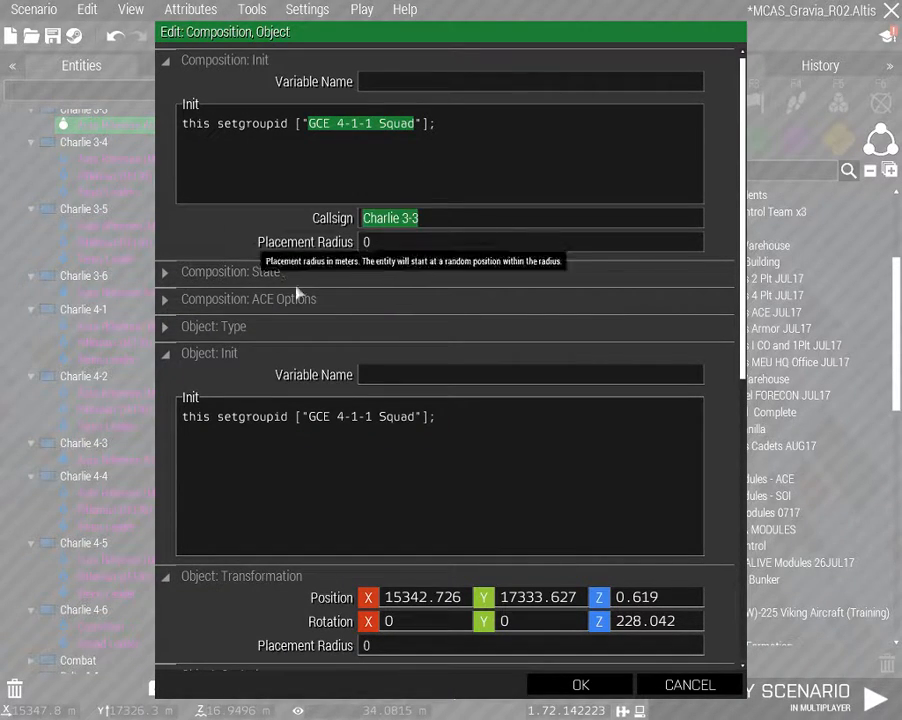
text(GCE 4-1-1 Squad)
click(582, 686)
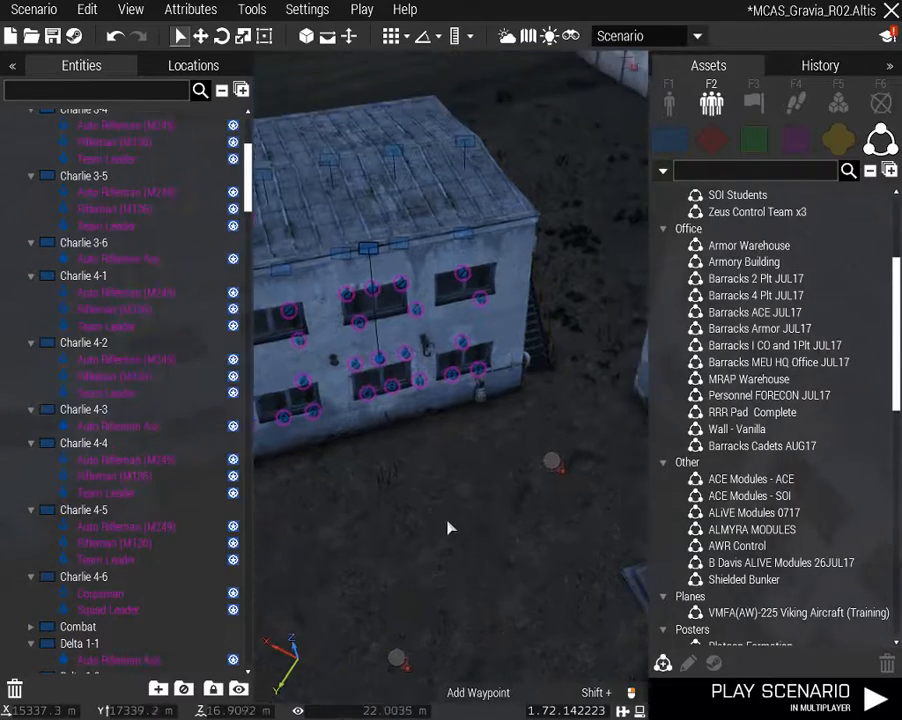
Set the Charlie 3-4 group's callsign to GCE 4-1-1-A, matching its init script
double_click(389, 266)
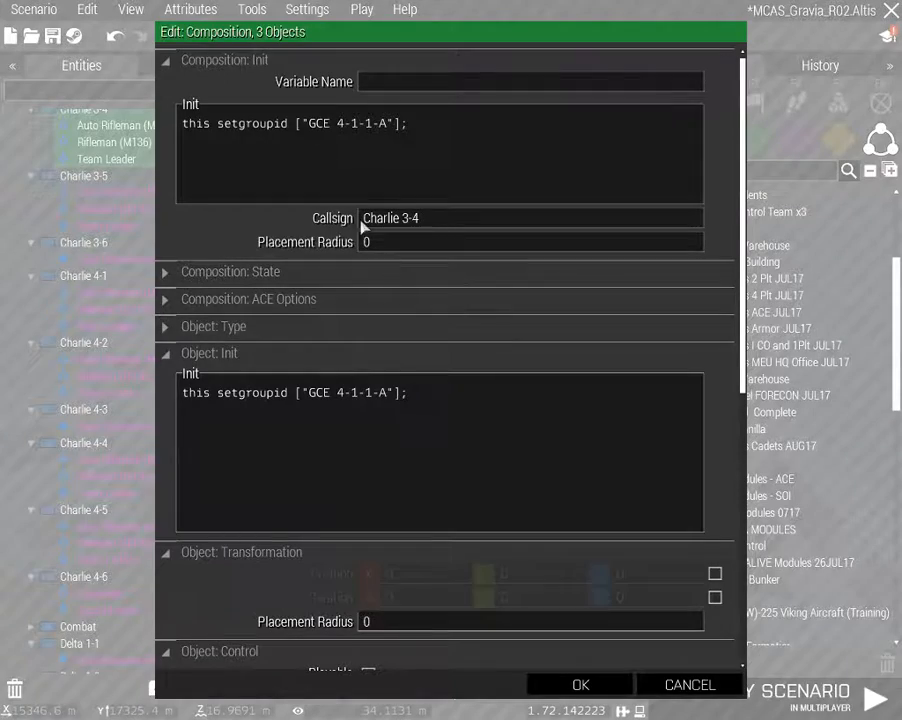
triple_click(428, 219)
text(GCE 4-1-1-A)
click(572, 684)
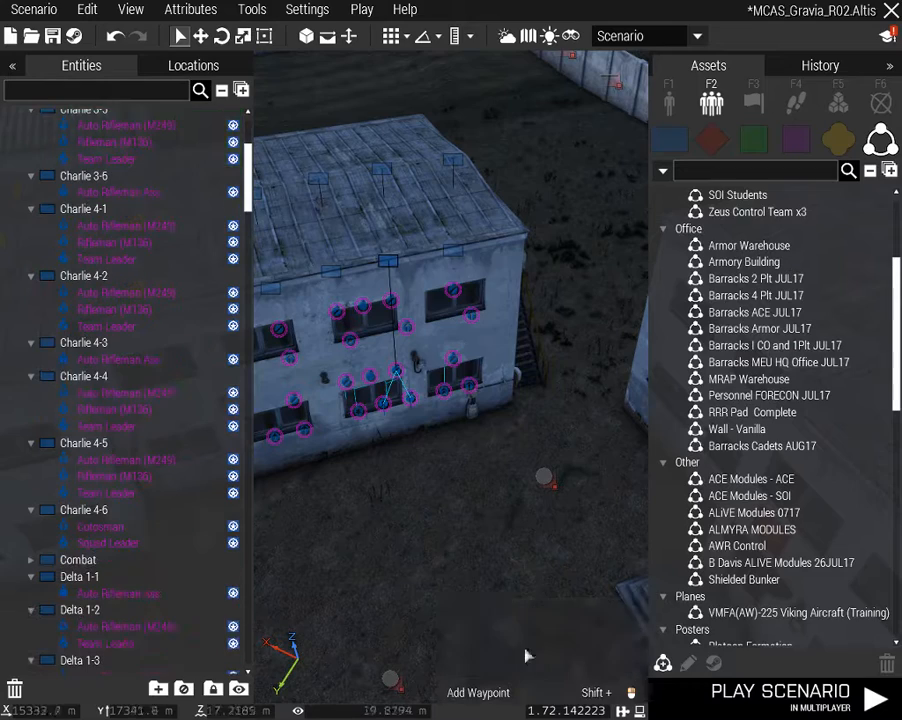
Set the Charlie 3-5 group's callsign to GCE 4-1-1-B, matching its init script
double_click(450, 250)
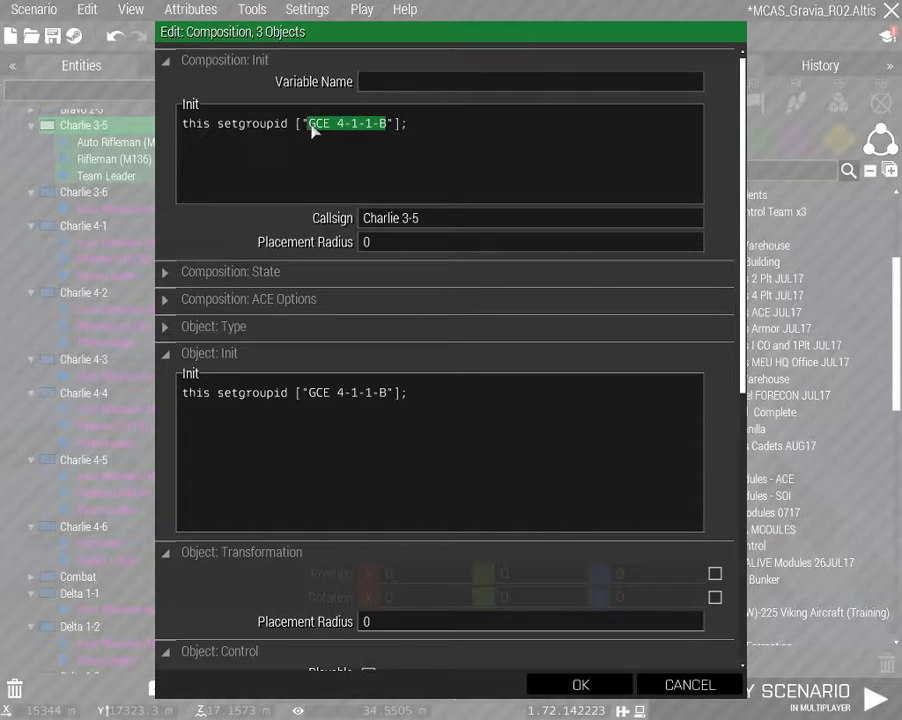
triple_click(430, 218)
text(GCE 4-1-1-B)
click(580, 684)
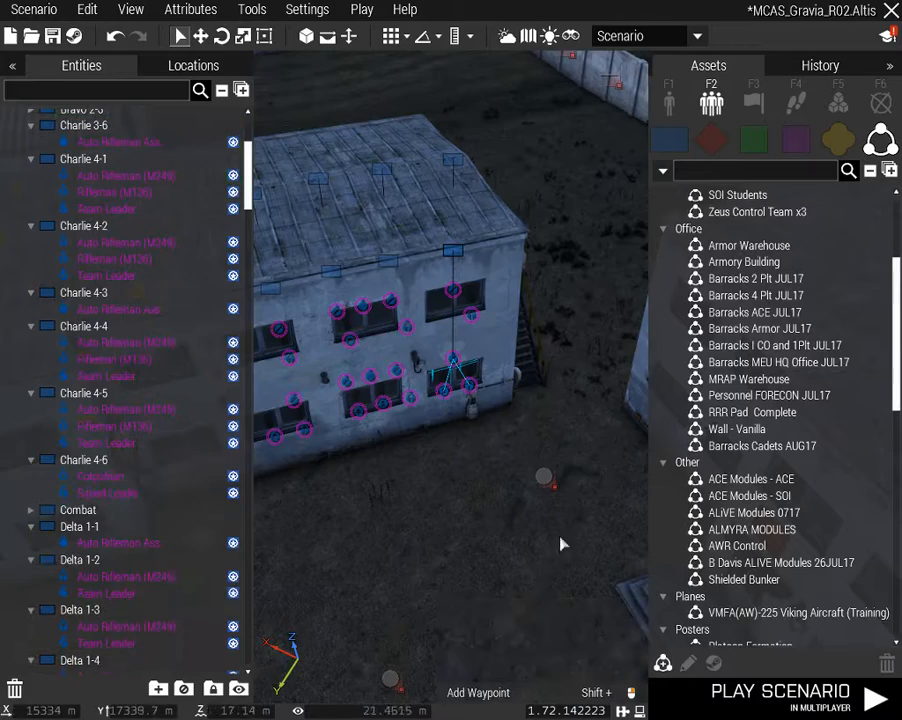
Find the 4-1-2 squad leader's group, Charlie 3-6, and set its callsign to GCE 4-1-2 Squad
right_drag(517, 535, 527, 503)
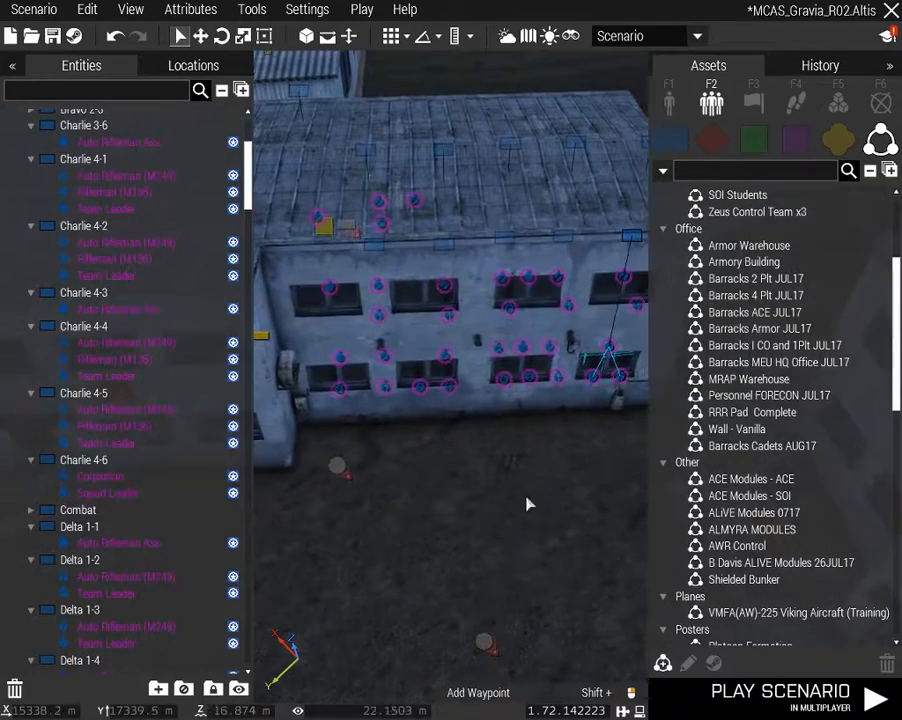
click(447, 255)
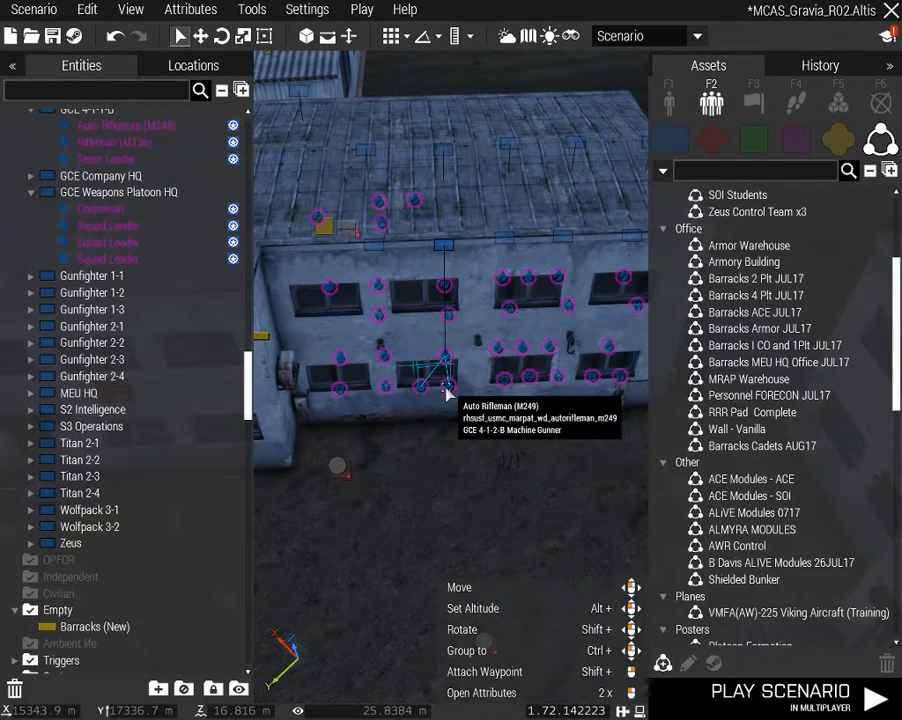
click(366, 252)
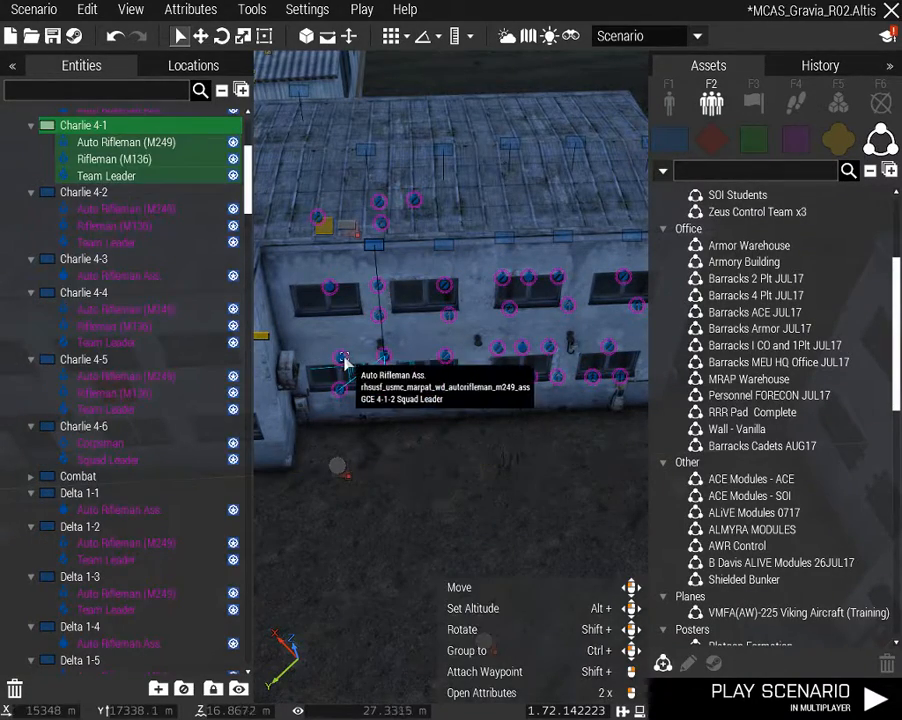
click(342, 359)
click(327, 265)
double_click(326, 255)
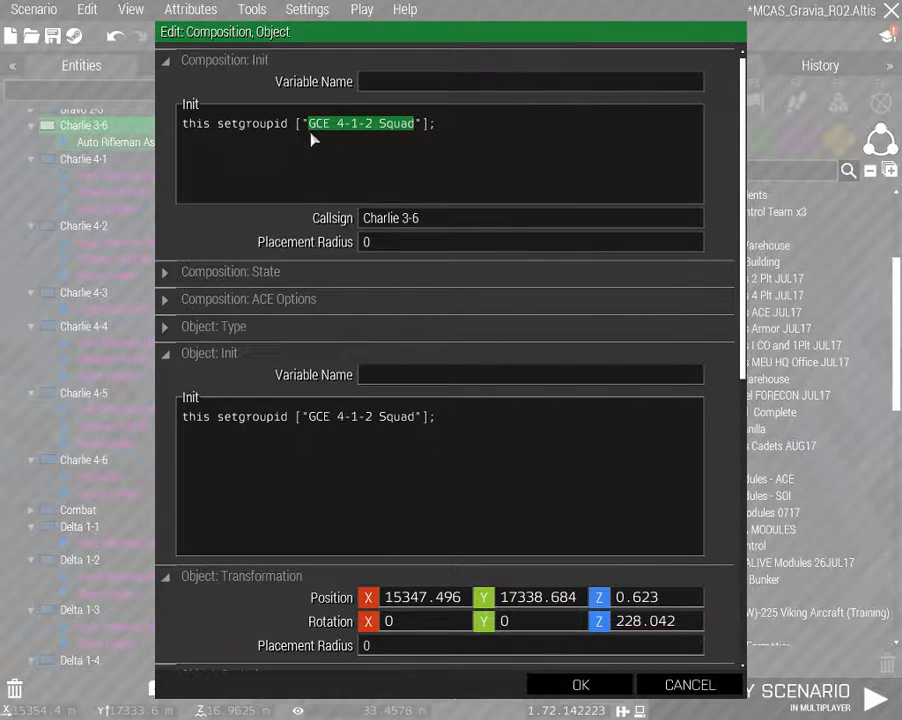
drag(418, 219, 330, 219)
text(GCE 4-1-2 Squad)
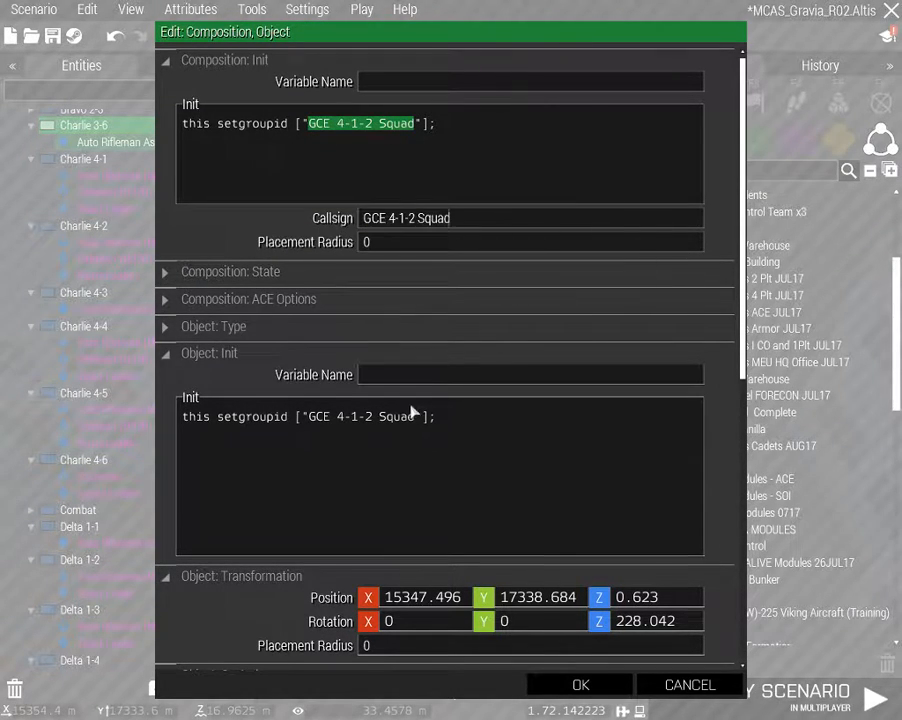
click(580, 684)
Set the Charlie 4-1 group's callsign to GCE 4-1-2-A, matching its init script
double_click(372, 252)
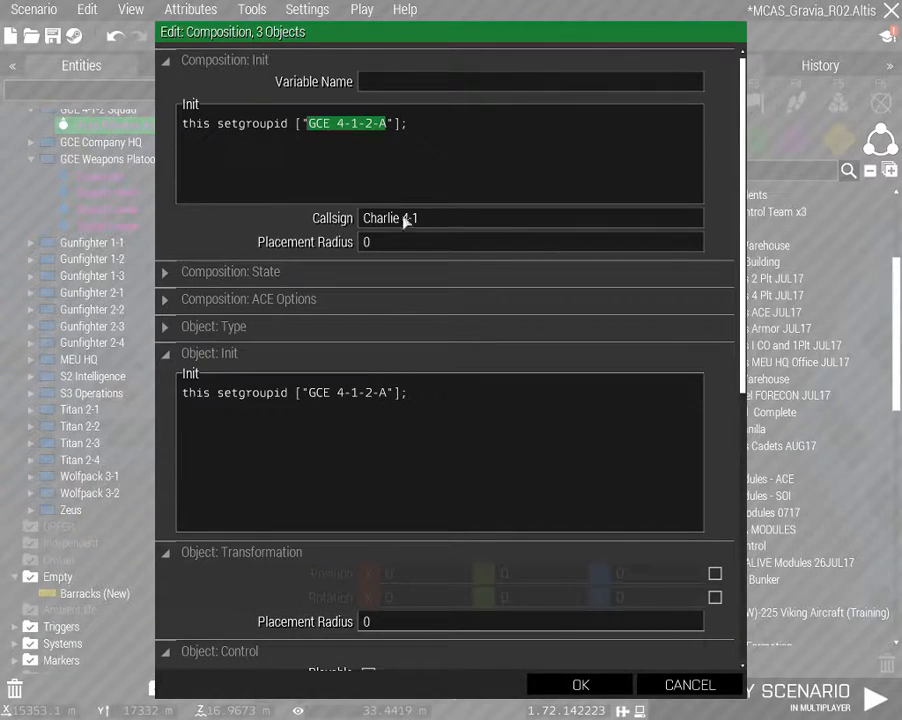
drag(405, 218, 256, 242)
text(GCE 4-1-2-A)
click(581, 686)
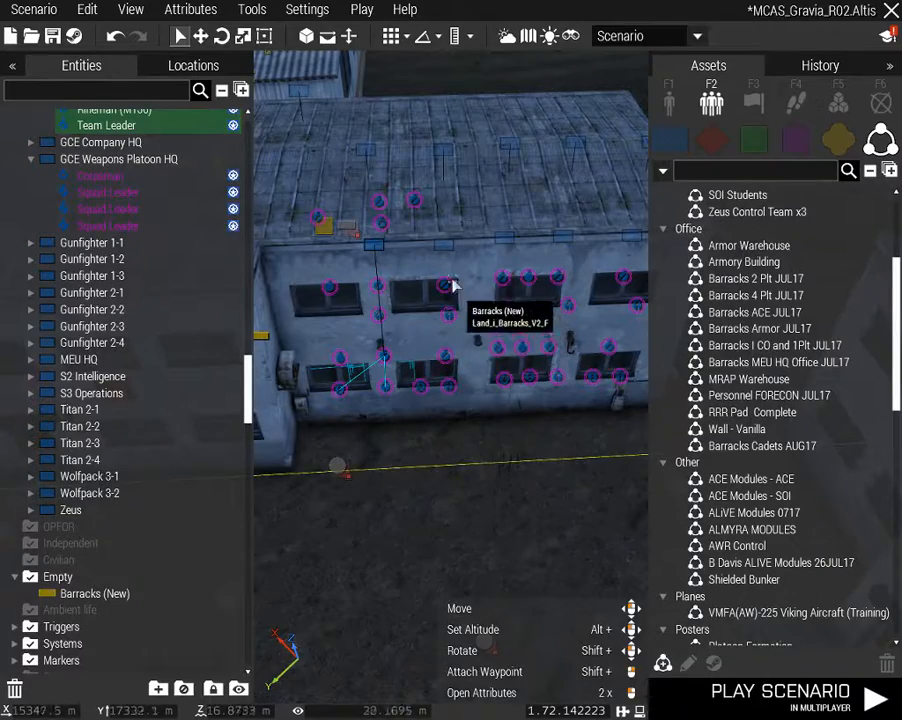
Set the Charlie 4-2 group's callsign to GCE 4-1-2-B, matching its init script
double_click(444, 250)
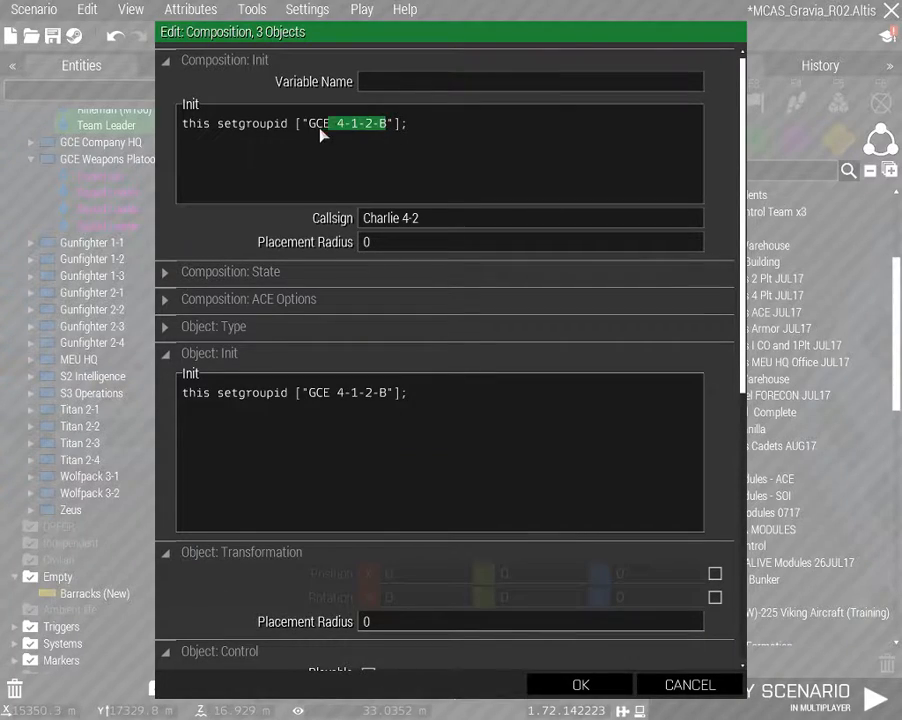
drag(414, 219, 306, 233)
click(581, 686)
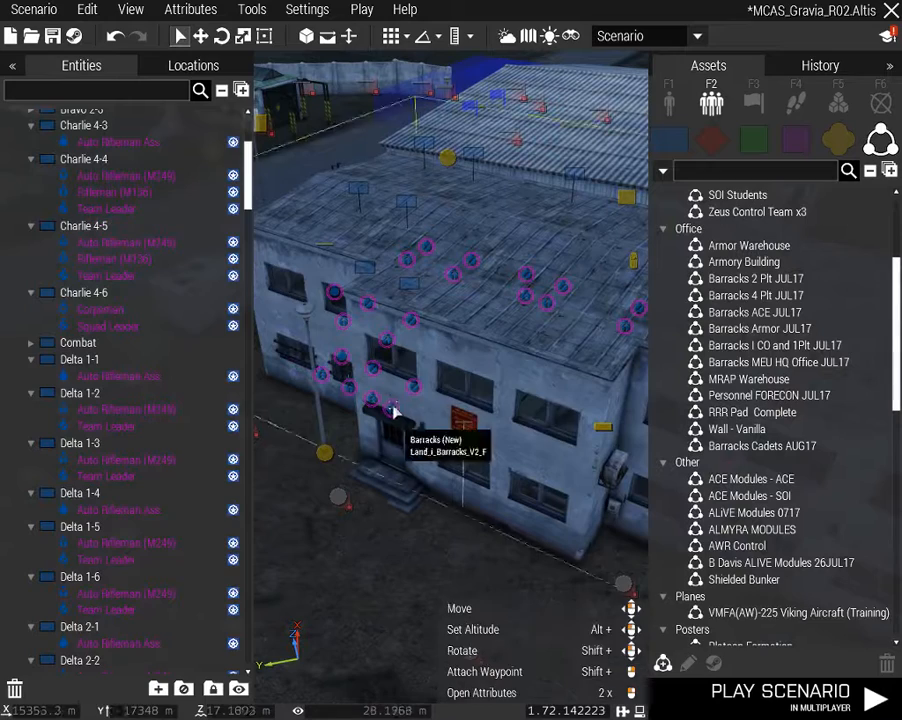
key(Escape)
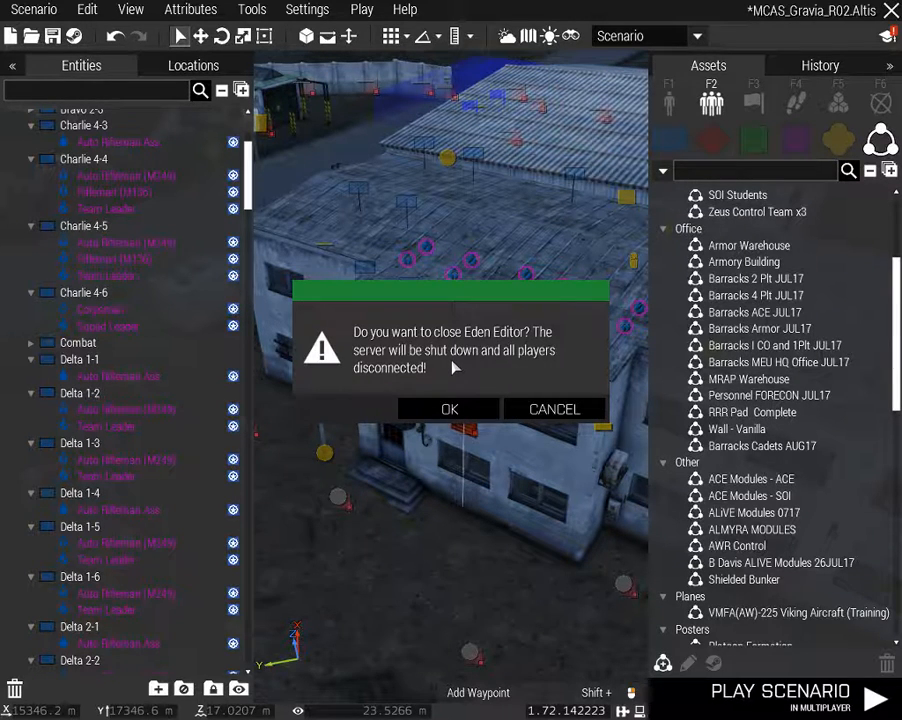
click(455, 408)
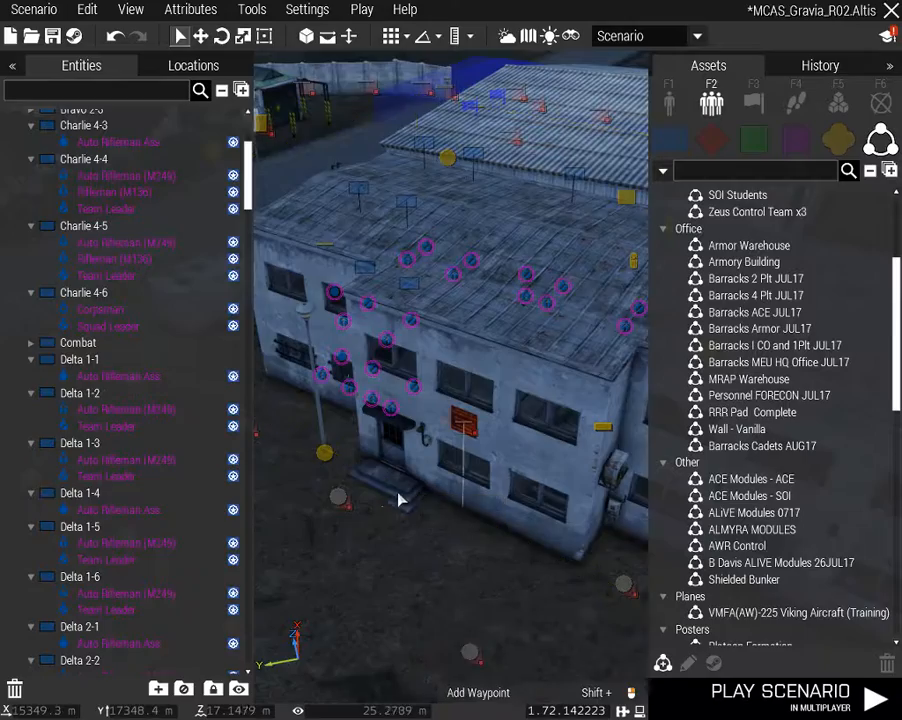
Delete the Charlie 4-4 and Charlie 4-5 groups at the corner of the barracks near the entrance
right_drag(398, 499, 376, 515)
key(w)
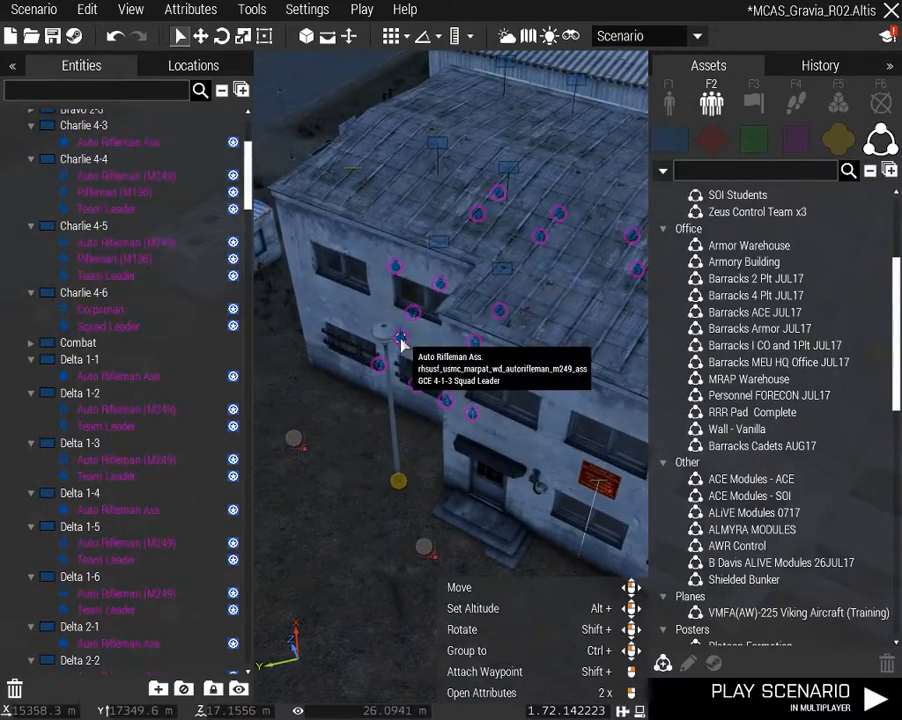
click(437, 244)
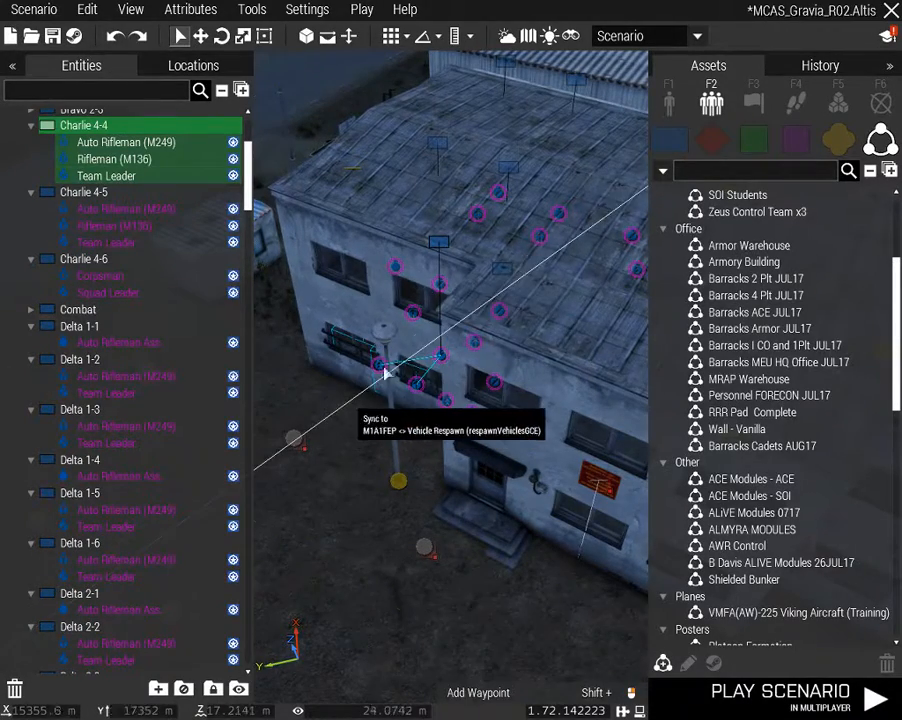
key(Delete)
click(504, 272)
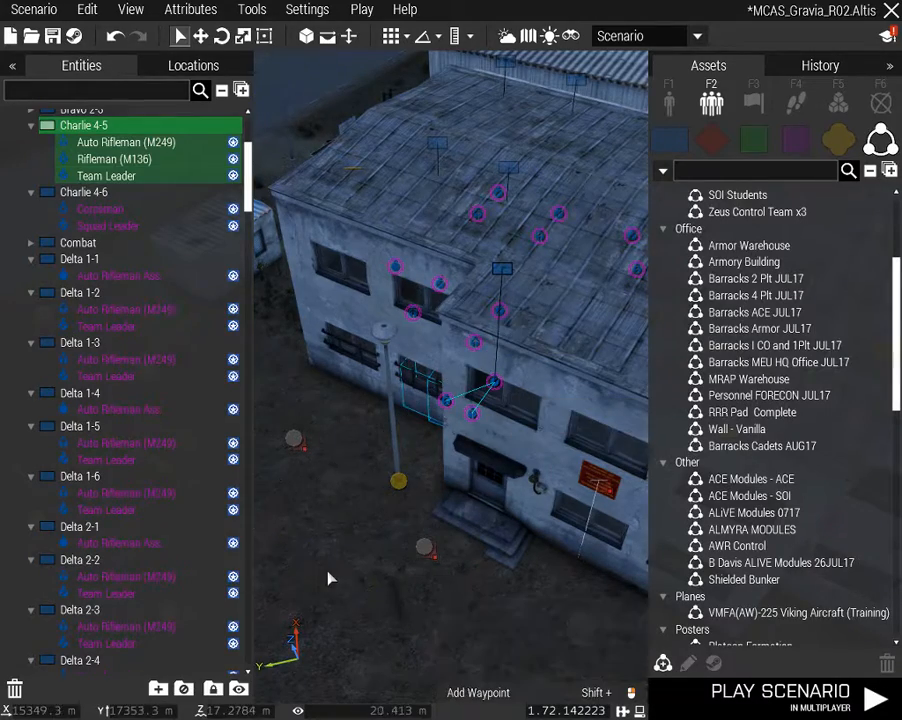
key(Delete)
Collapse the entity tree and delete the duplicate Barracks (New) building listed under Empty
scroll(181, 514, down, 3)
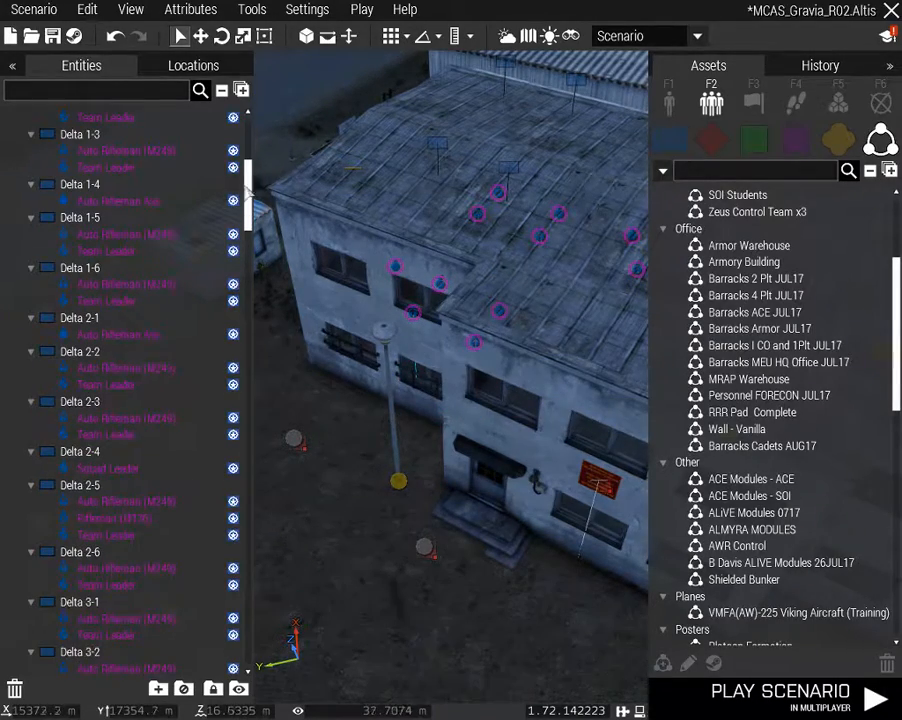
drag(250, 190, 250, 491)
click(222, 91)
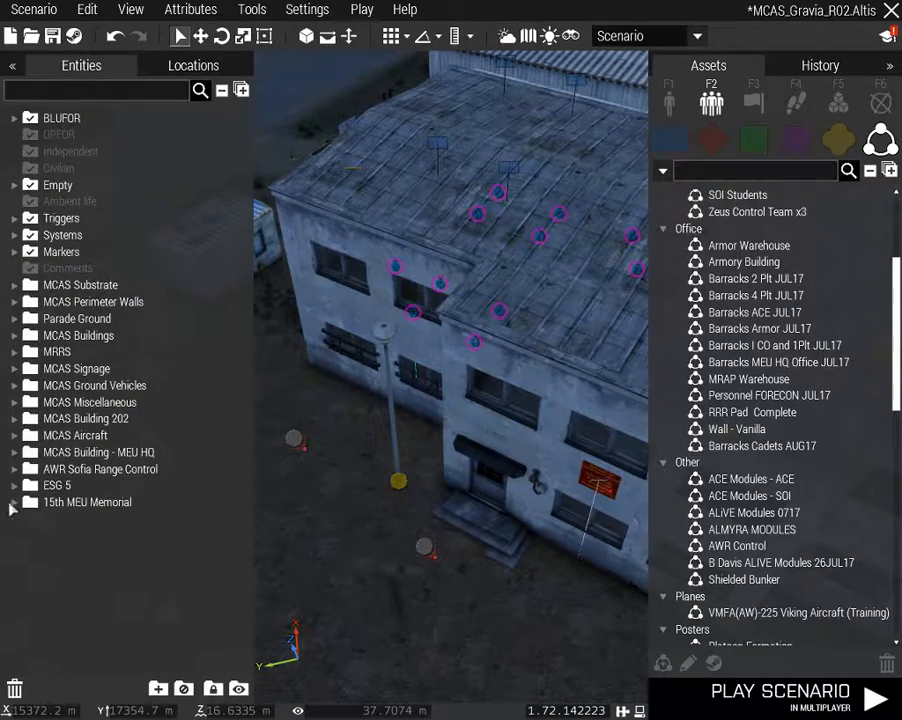
right_drag(378, 568, 460, 566)
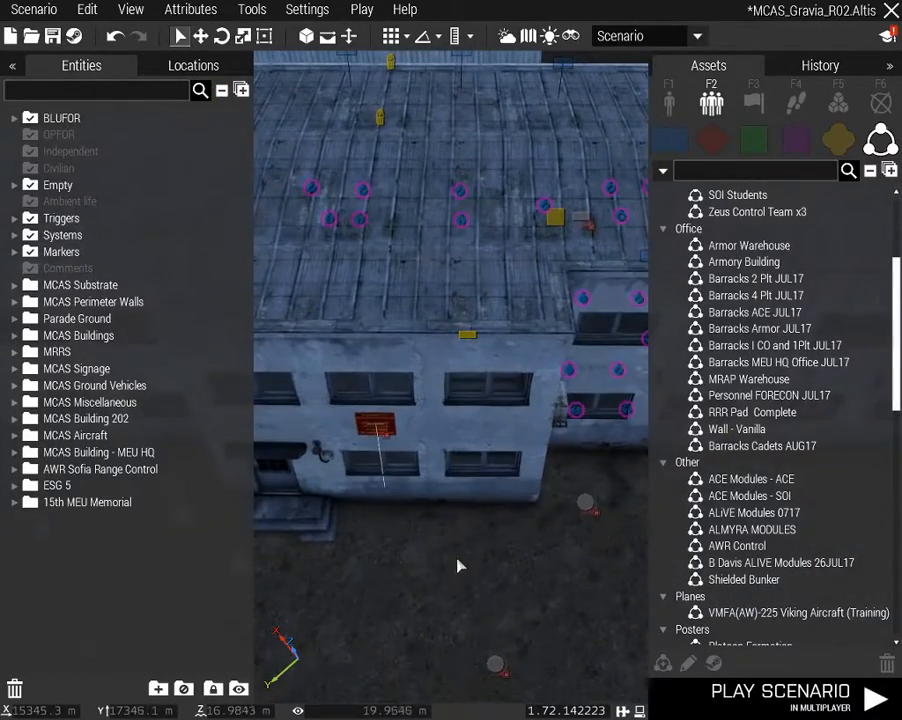
click(495, 428)
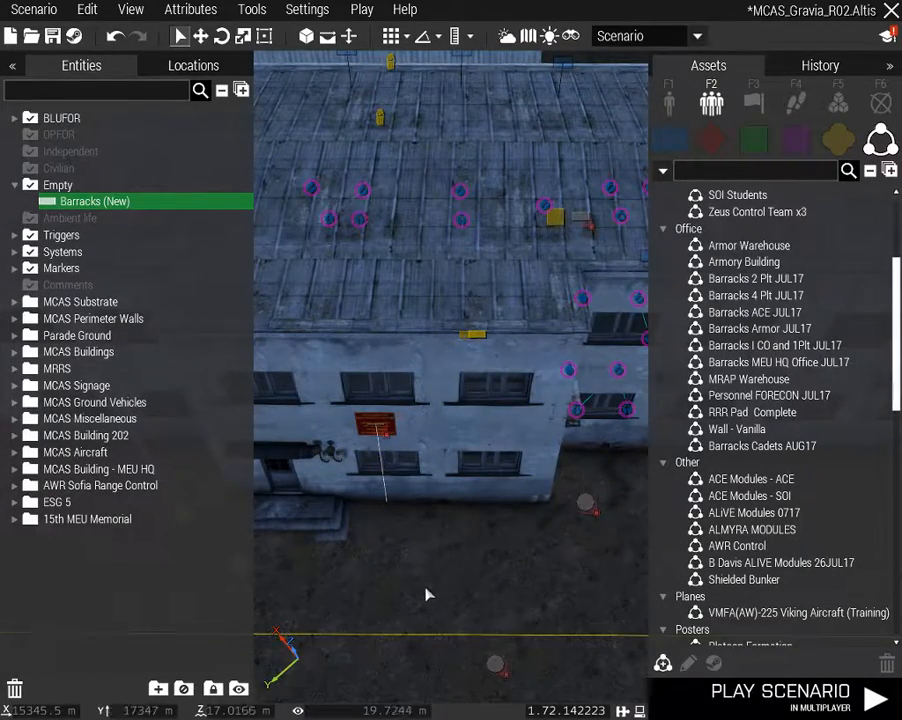
key(Delete)
Examine the red Weapons Platoon sign on the barracks' front wall and the office table inside the building
right_drag(445, 611, 400, 578)
key(z)
key(w)
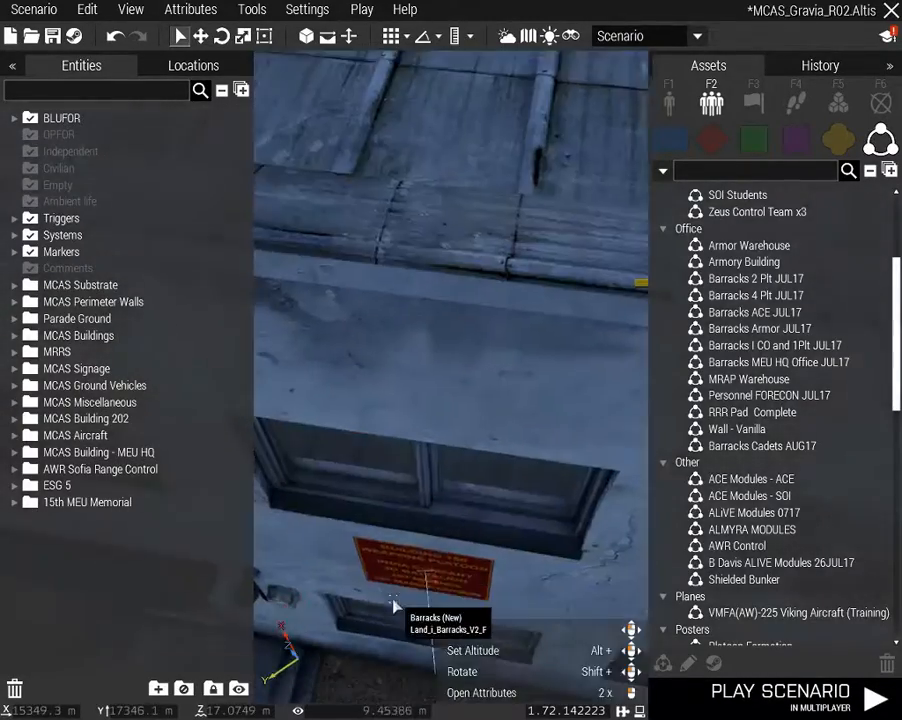
click(413, 566)
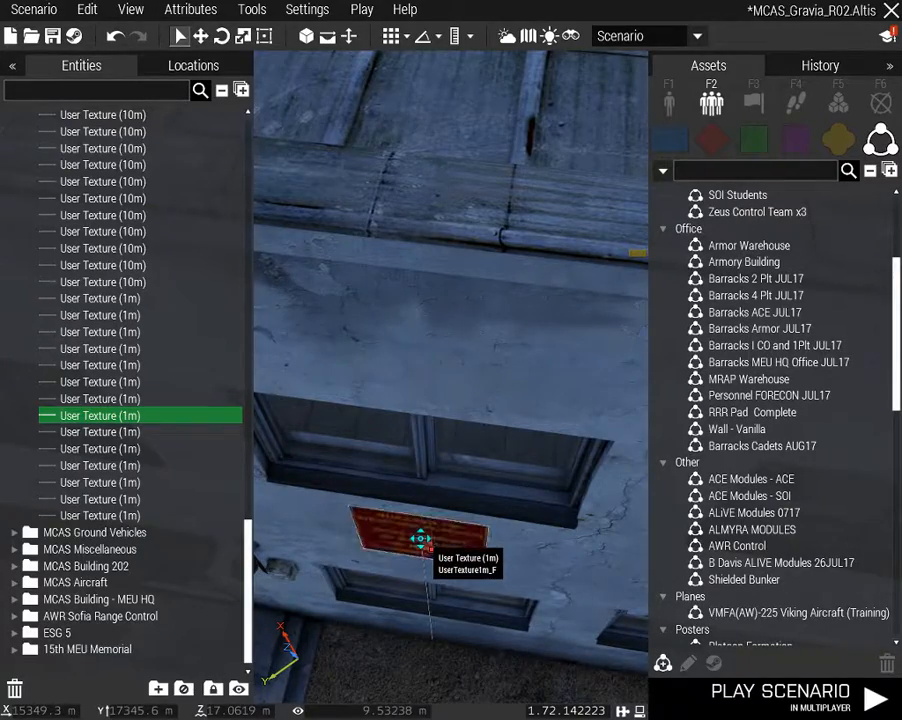
key(s)
right_drag(421, 549, 175, 468)
key(w)
key(w)
key(s)
key(w)
key(w)
key(d)
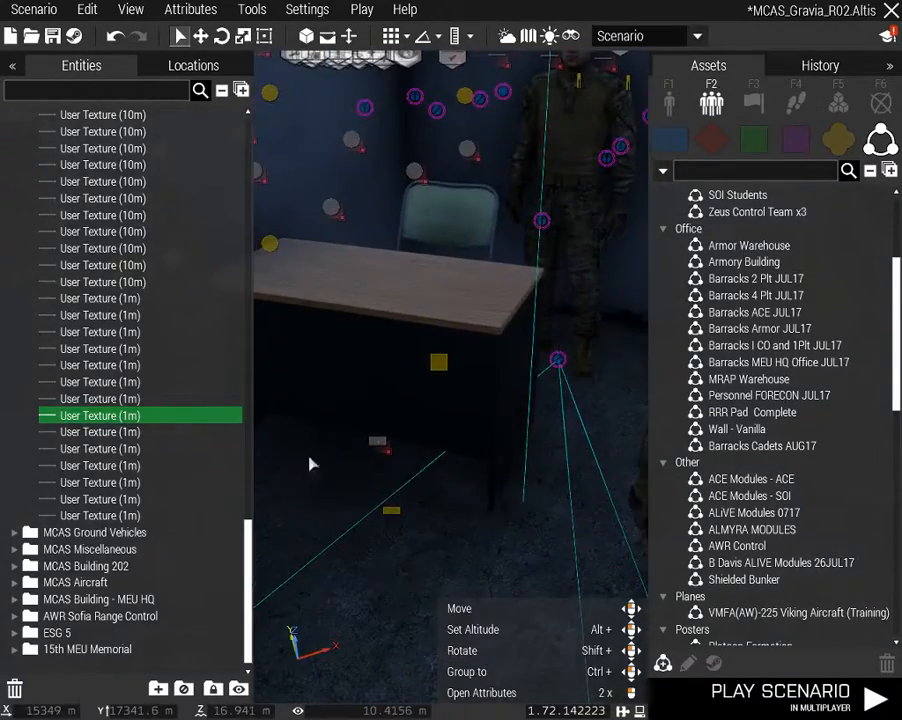
mouse_move(366, 444)
mouse_down()
mouse_move(384, 461)
mouse_move(385, 449)
mouse_move(362, 437)
mouse_move(372, 447)
mouse_up()
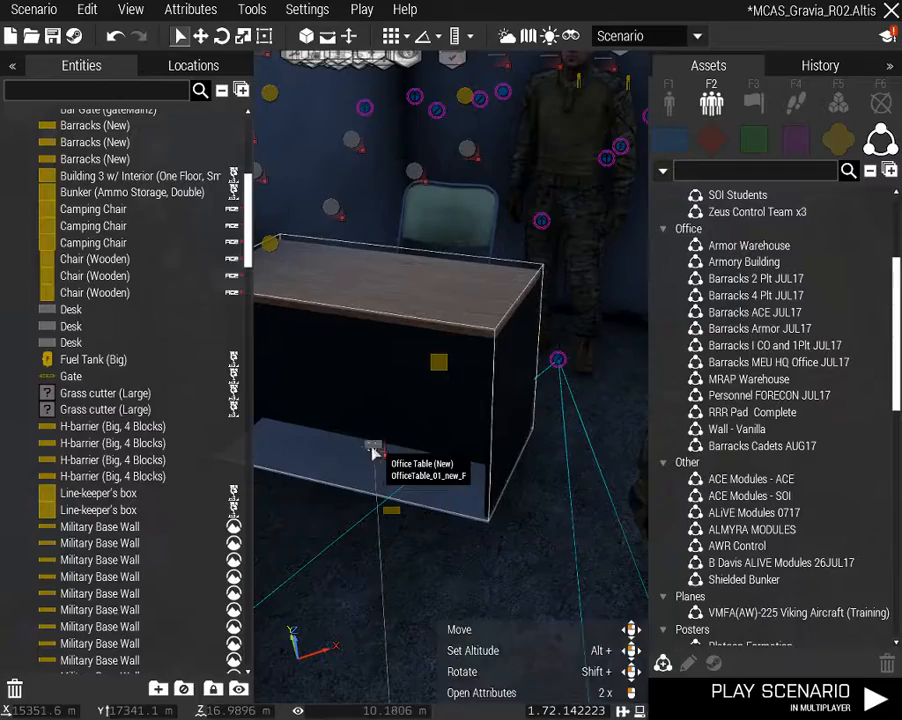
key(a)
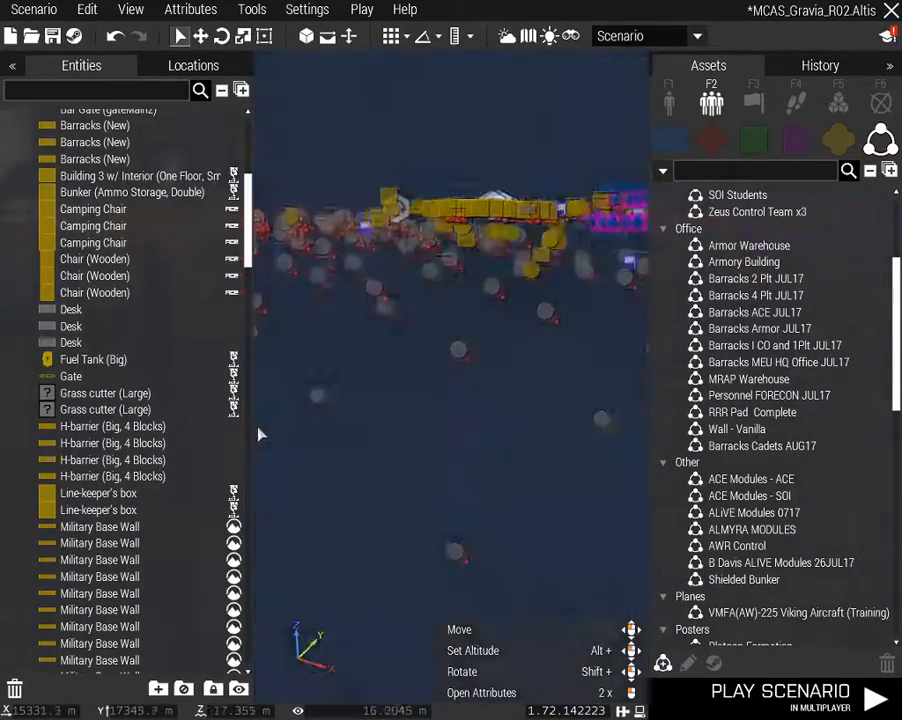
Examine the whole barracks exterior from above with the editor interface temporarily hidden
right_drag(259, 433, 602, 524)
key(q)
key(w)
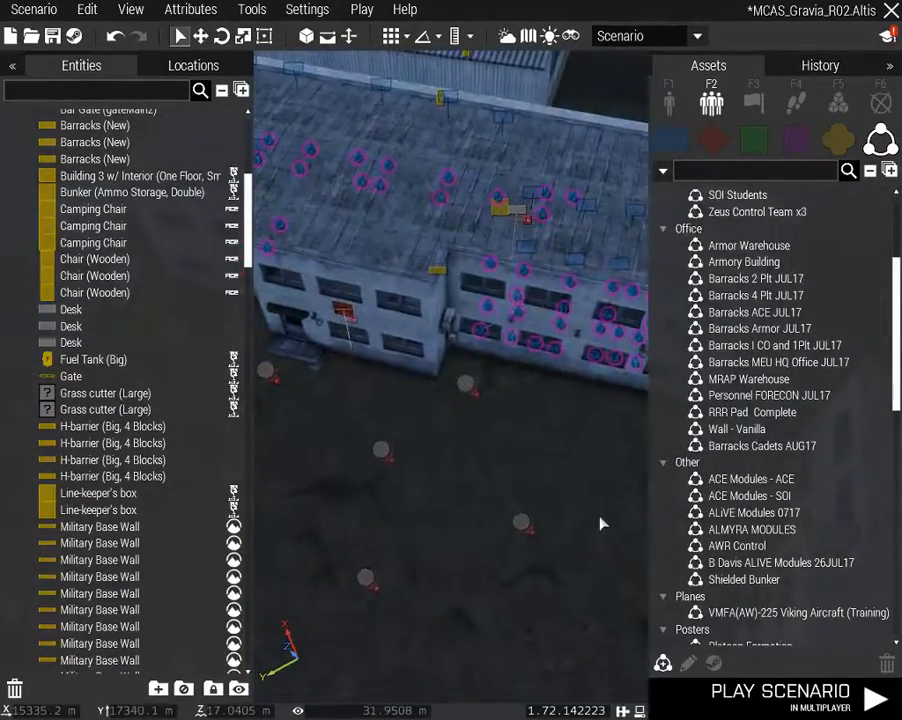
click(509, 469)
right_drag(533, 471, 584, 456)
key(a)
key(BackSpace)
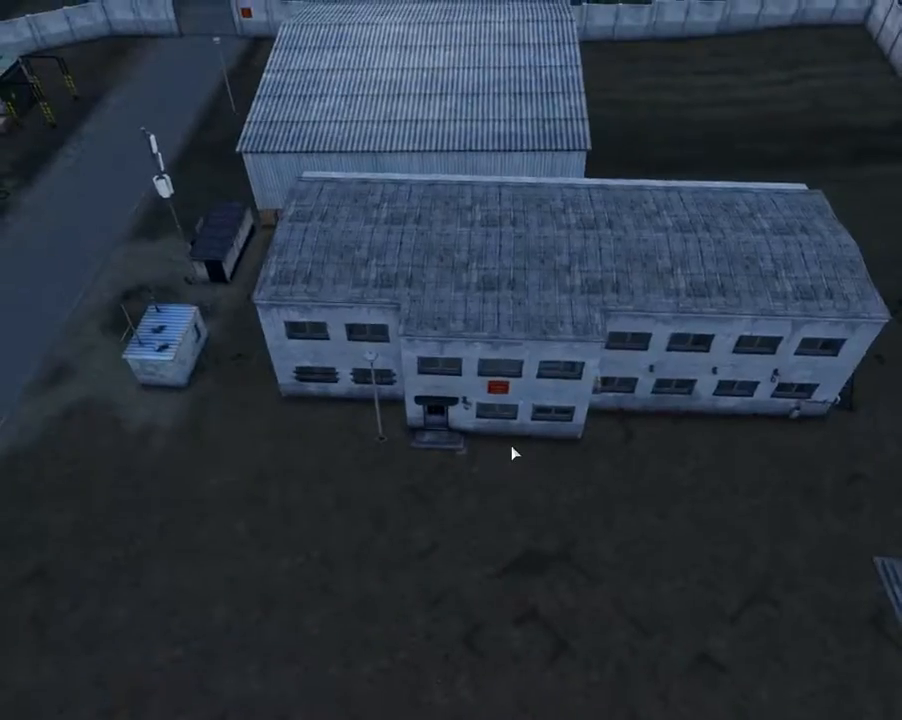
key(BackSpace)
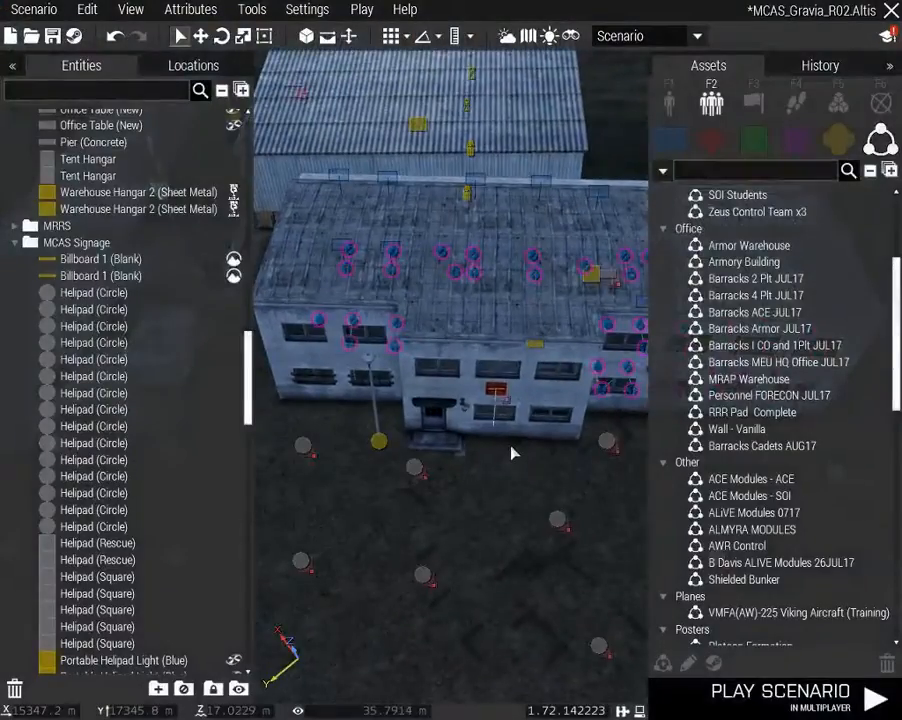
Delete the surplus Delta 2-1, Delta 2-2 and Delta 2-3 groups beside the barracks' entrance section
right_drag(453, 470, 416, 432)
key(w)
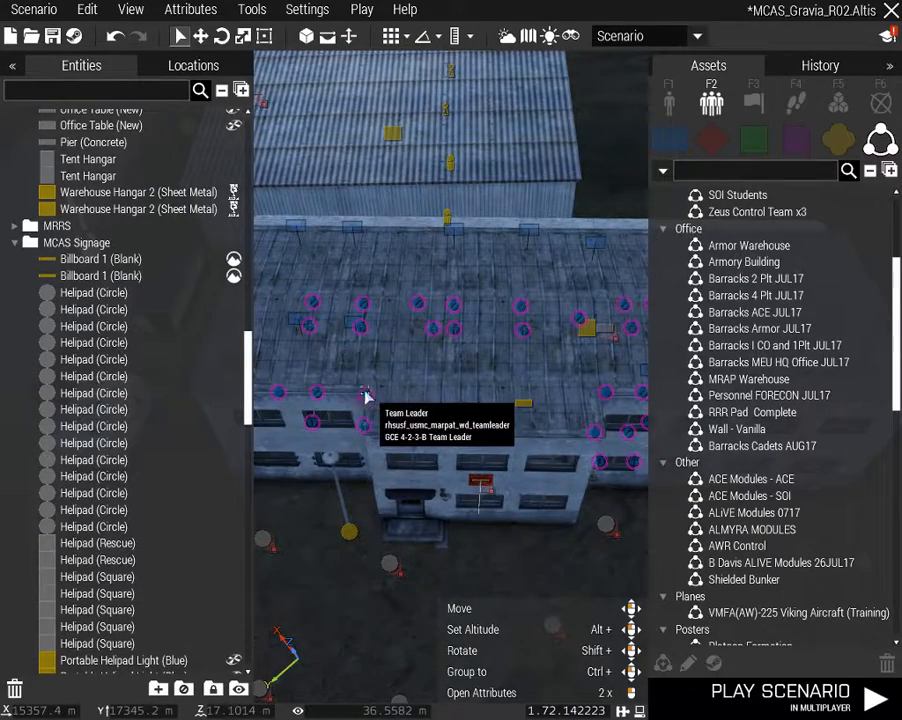
click(280, 392)
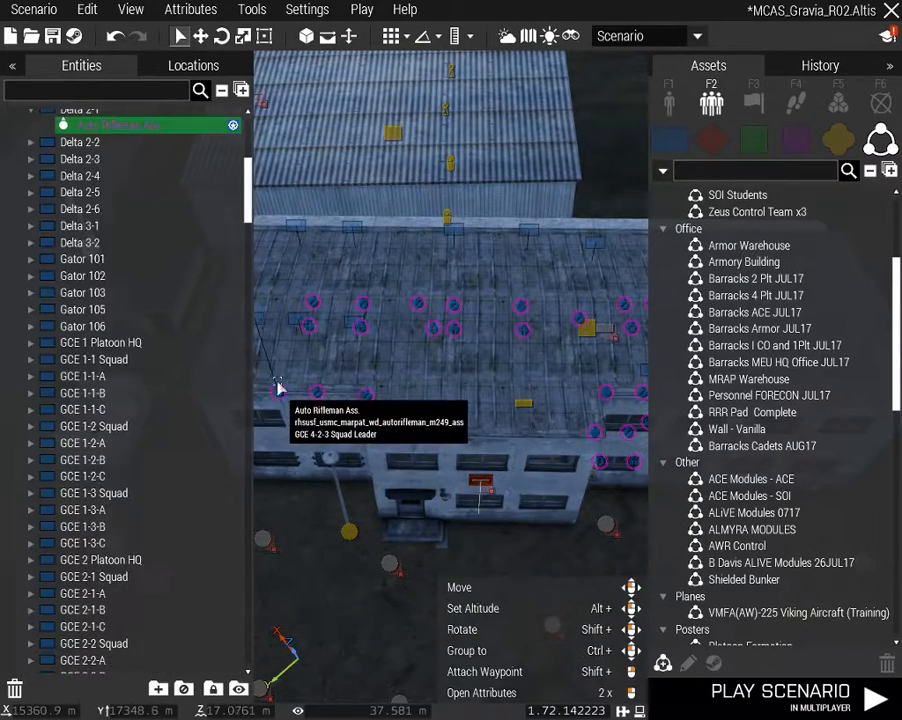
key(Delete)
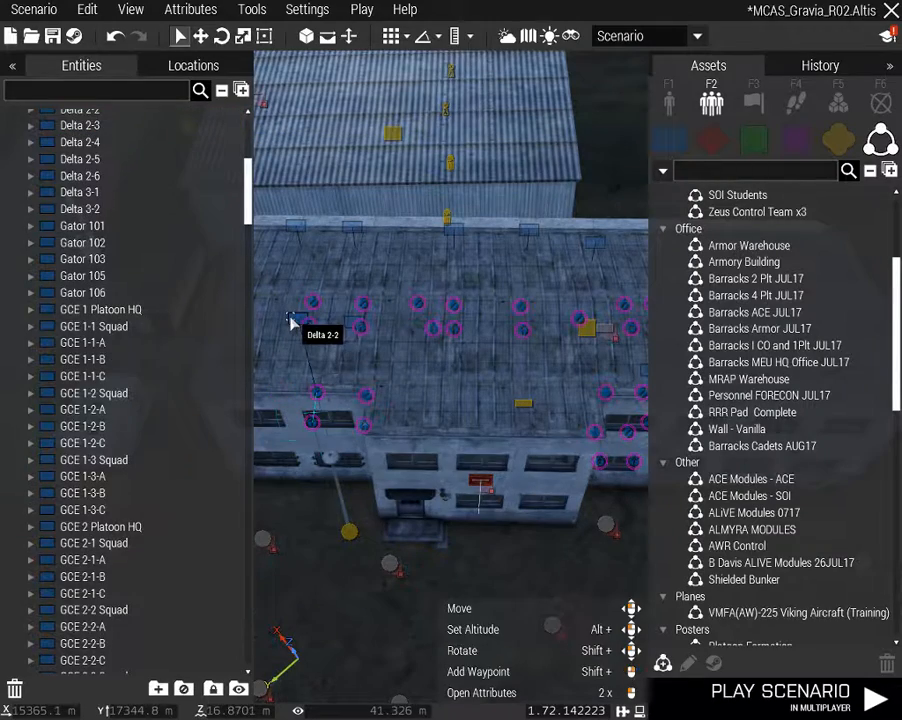
click(291, 318)
key(Delete)
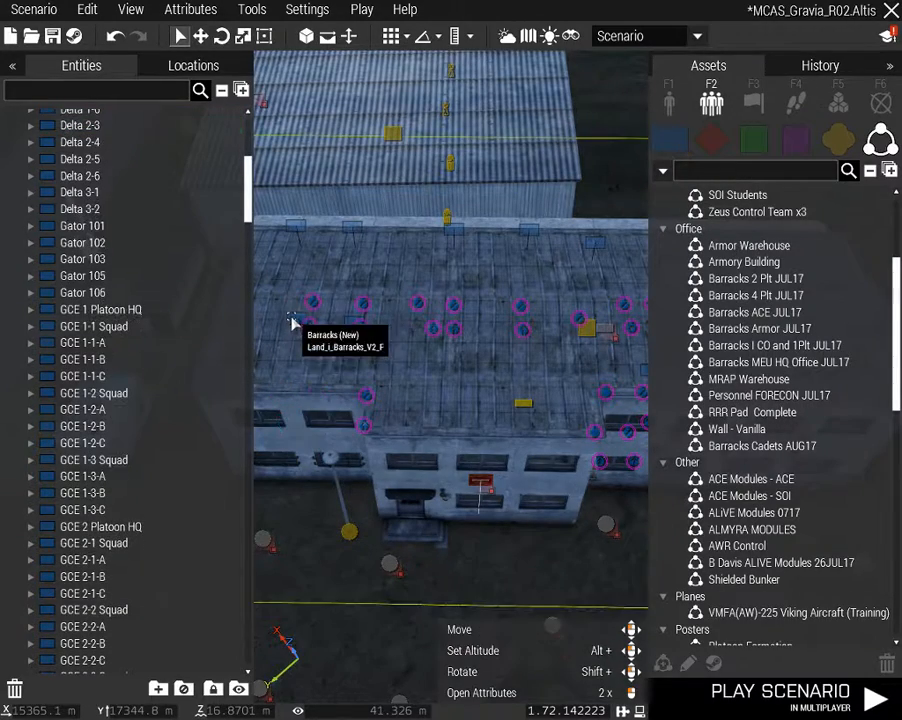
click(351, 326)
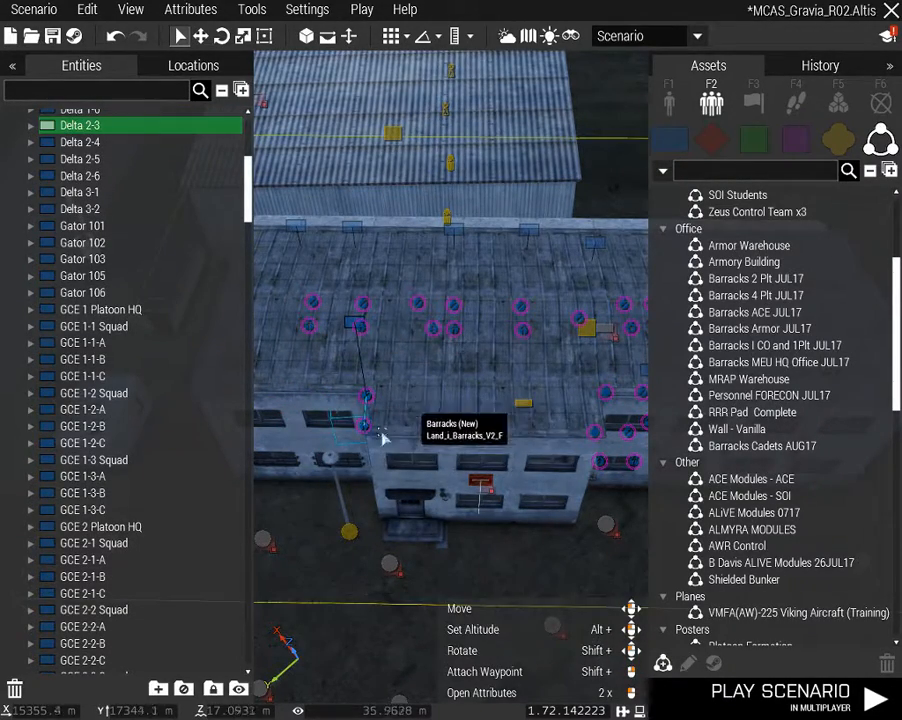
key(Delete)
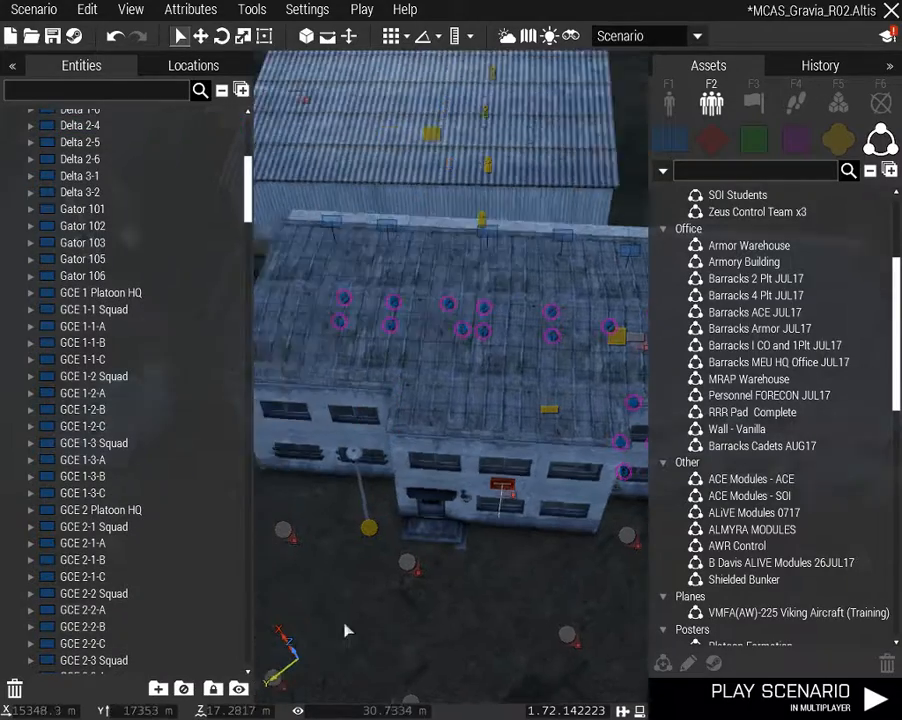
Set the Charlie 4-6 group's callsign to GCE 4-2 Section, matching its init script
mouse_move(230, 617)
right_down()
mouse_move(11, 590)
mouse_move(1, 601)
right_up()
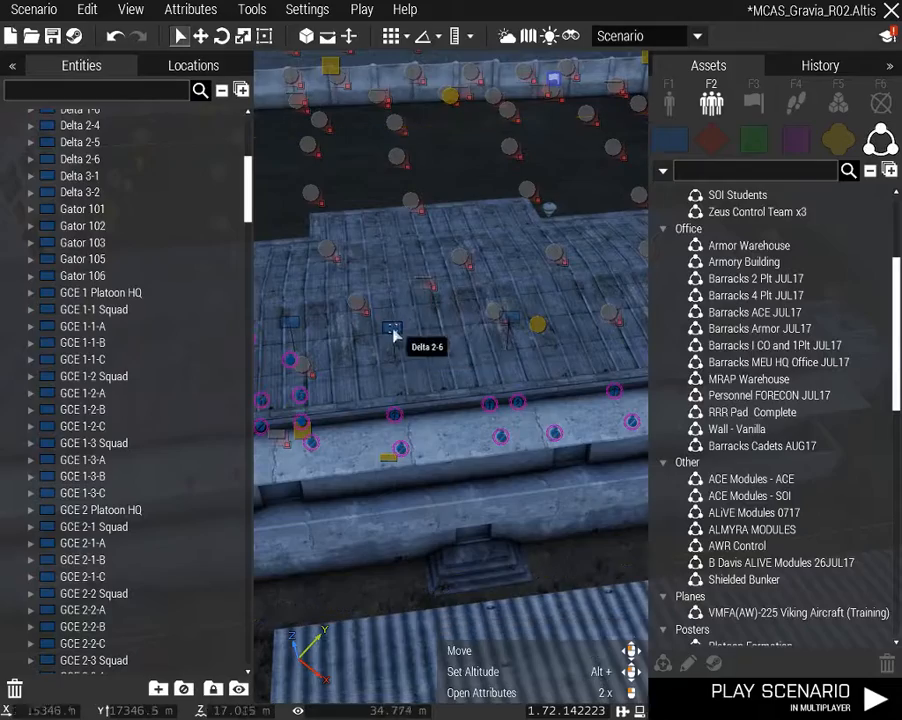
right_drag(398, 424, 543, 203)
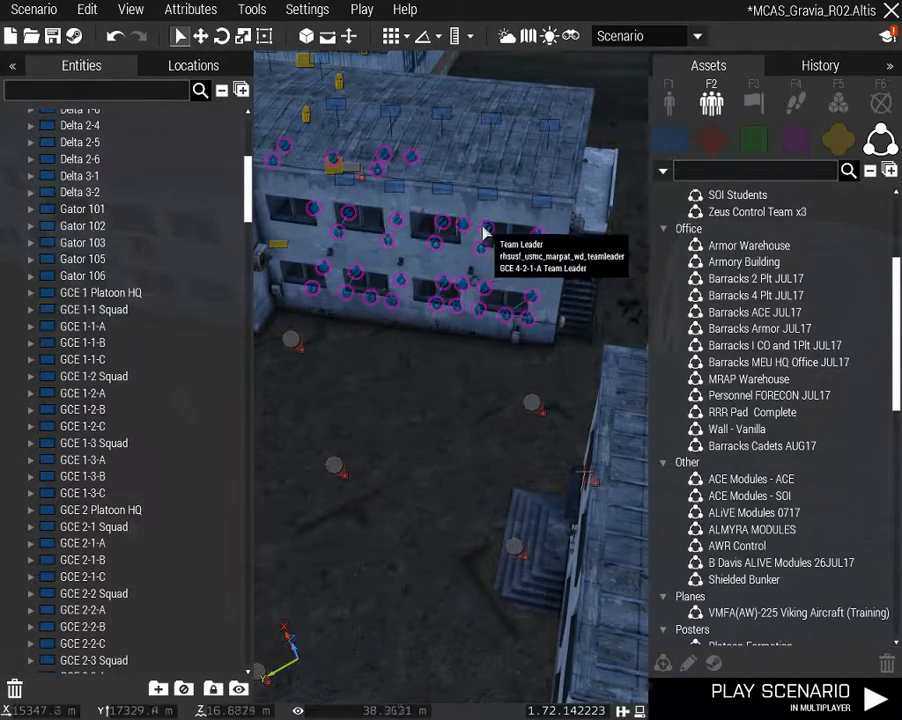
double_click(445, 116)
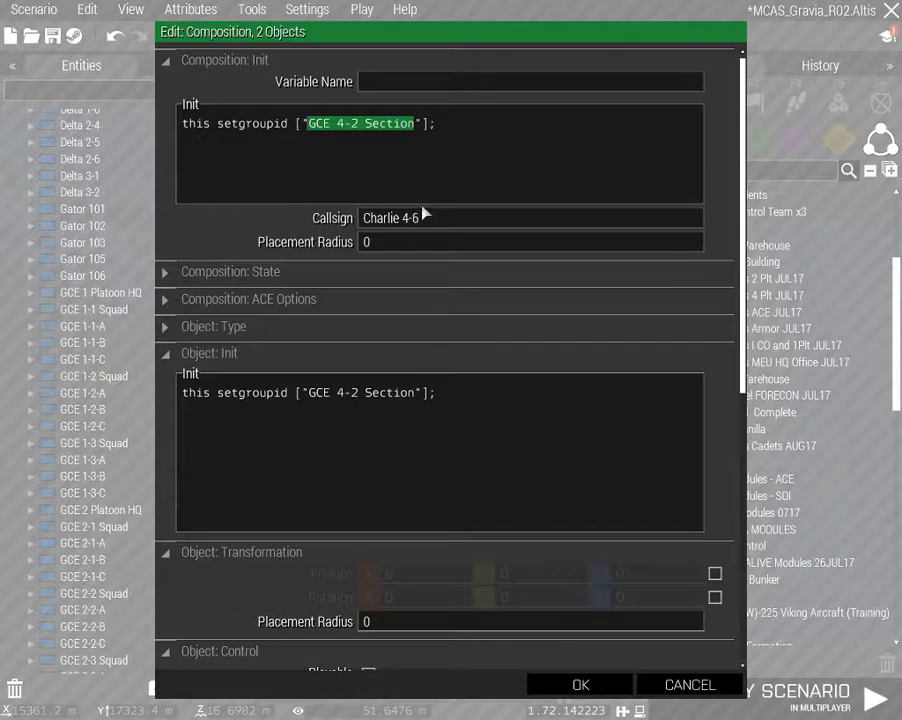
drag(360, 232, 362, 220)
text(GCE 4-2 Section)
click(566, 685)
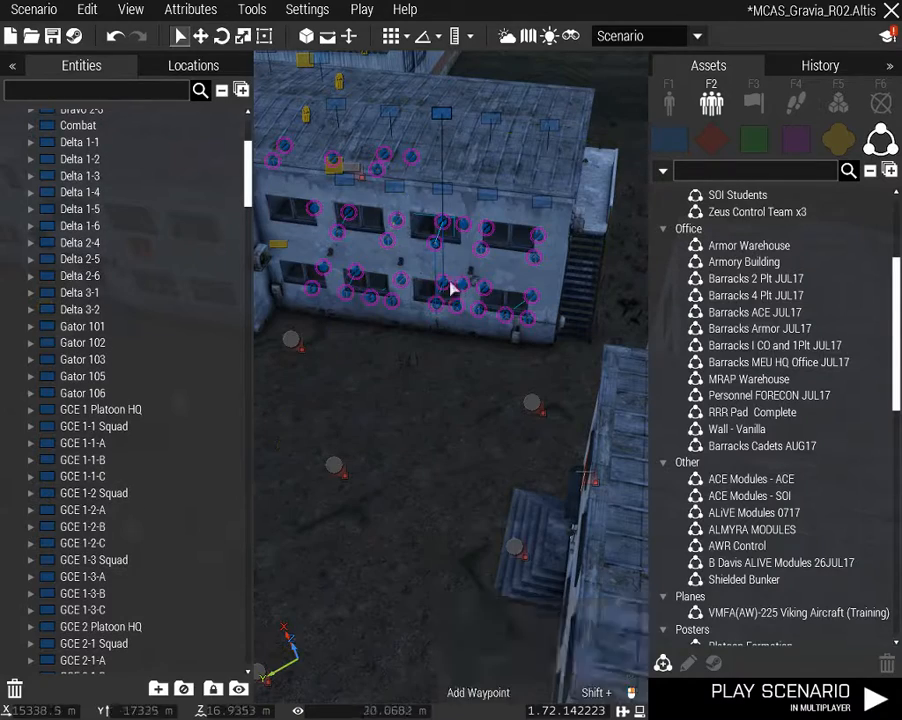
Set the Delta 1-1 group's callsign to GCE 4-2-1 Squad, matching its init script
double_click(463, 232)
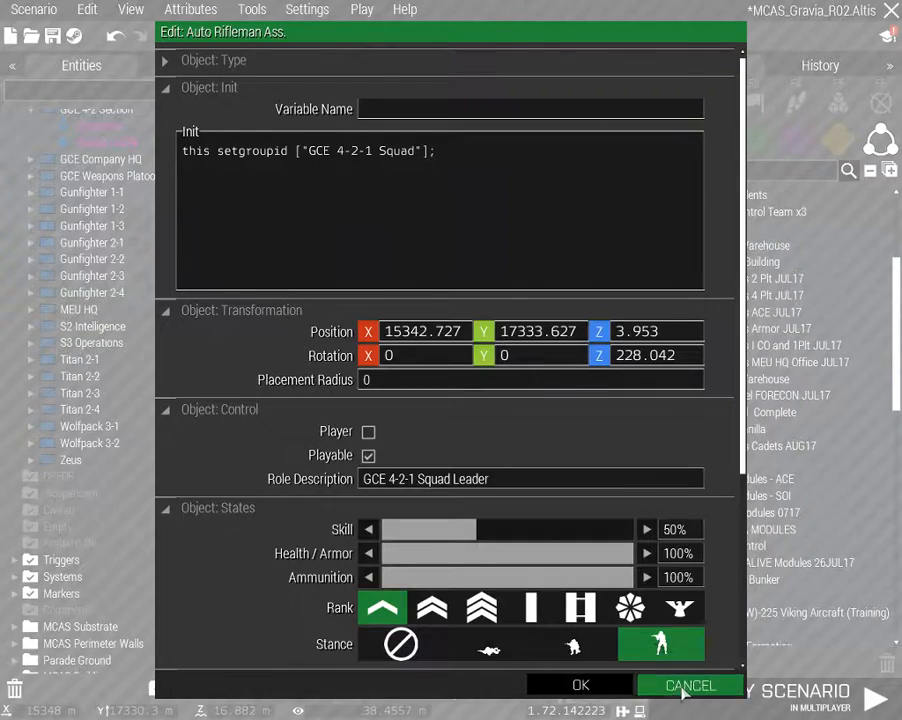
click(682, 688)
click(464, 121)
double_click(464, 121)
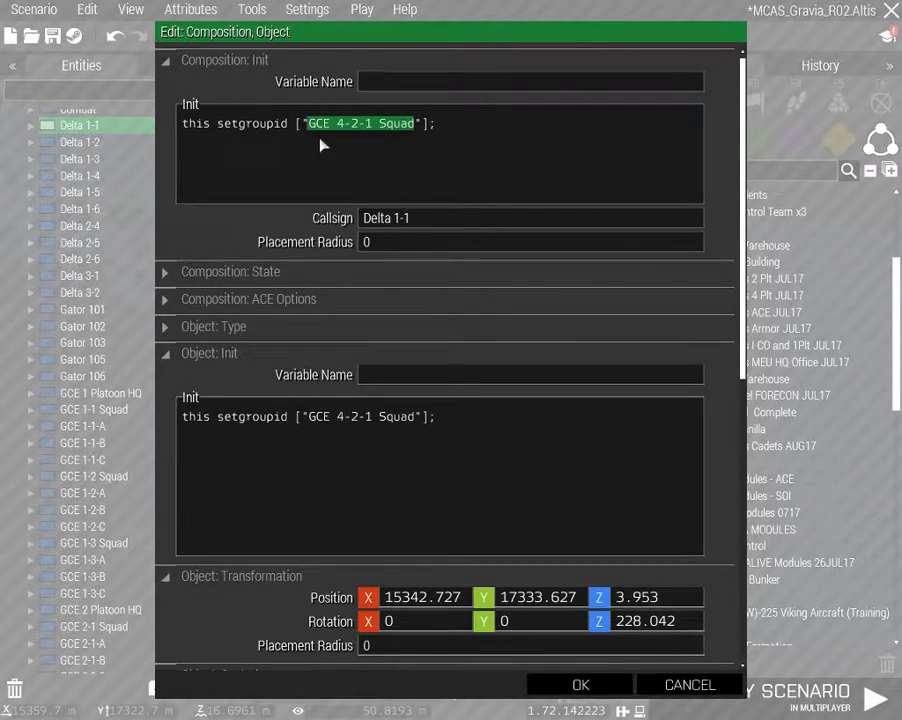
click(408, 218)
key(ctrl+a)
text(GCE 4-2-1 Squad)
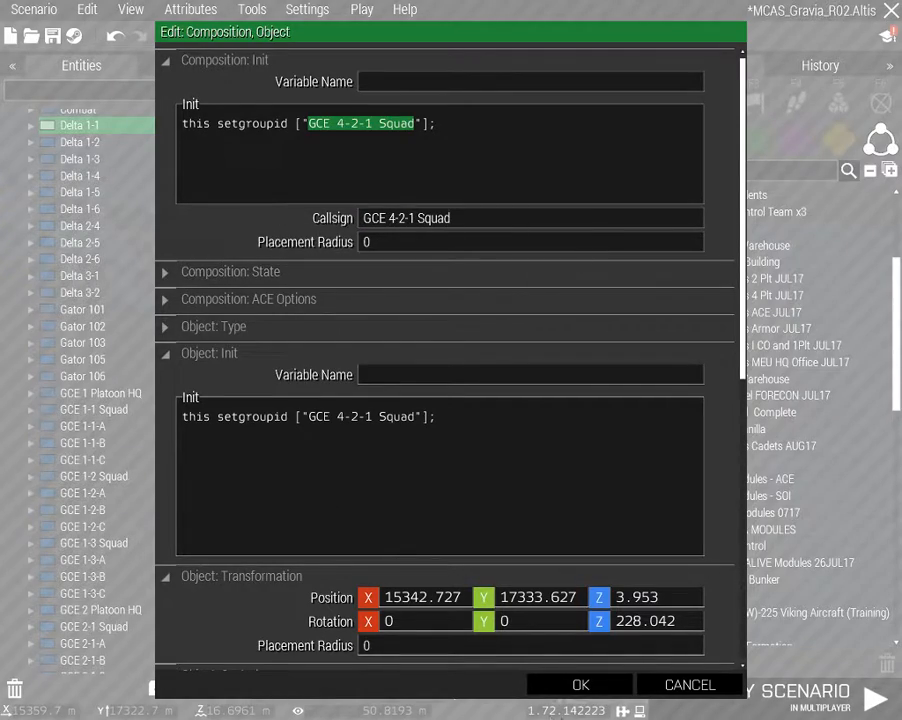
click(580, 686)
Set the Delta 1-2 group's callsign to GCE 4-2-1-A, matching its init script
scroll(452, 624, up, 3)
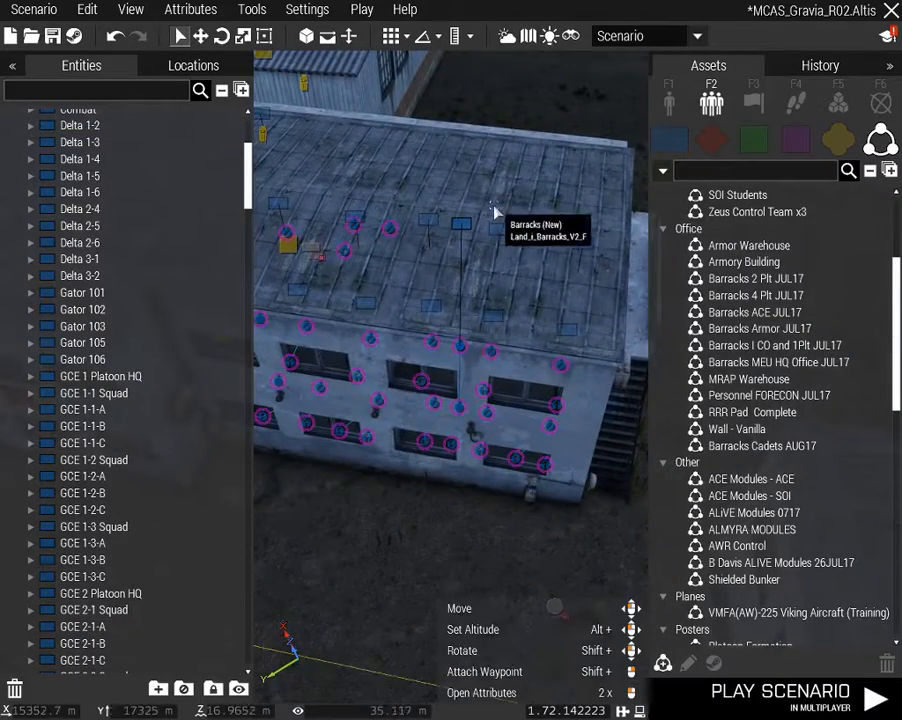
click(502, 233)
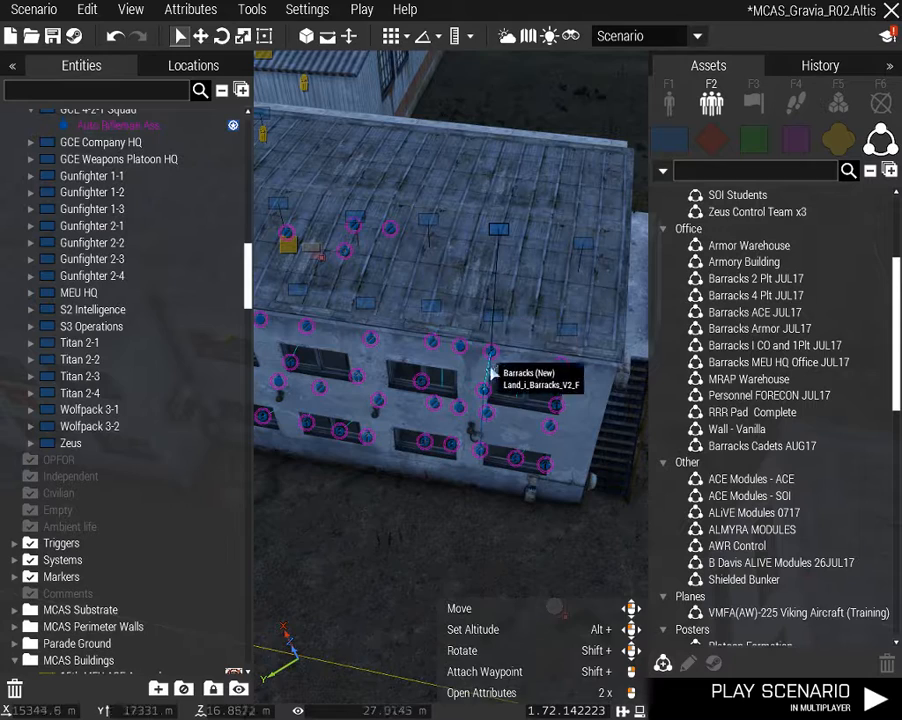
double_click(503, 234)
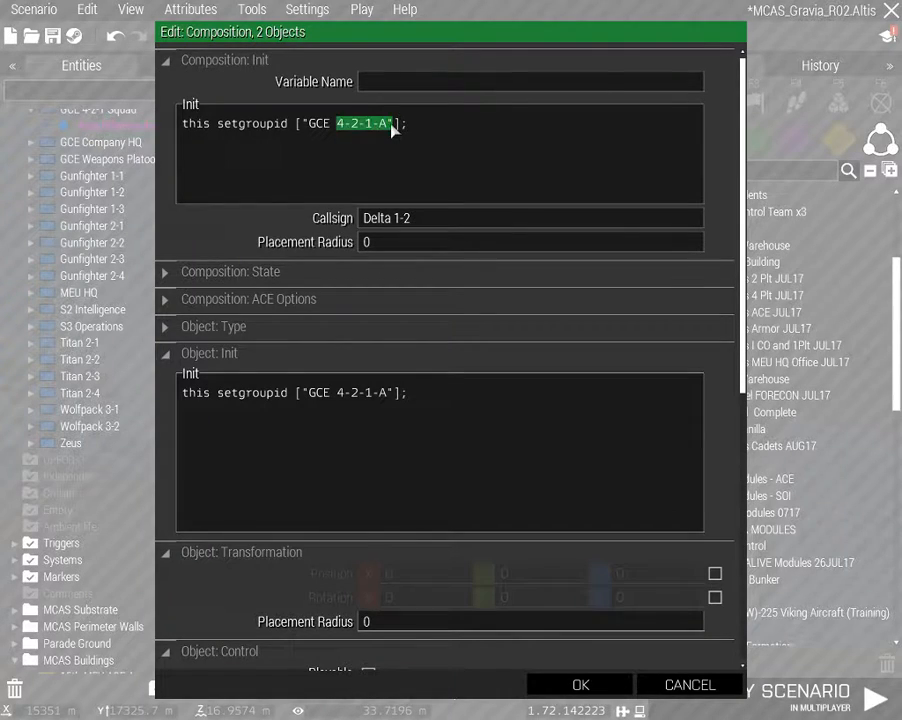
drag(305, 134, 310, 133)
text(GCE 4-2-1-A)
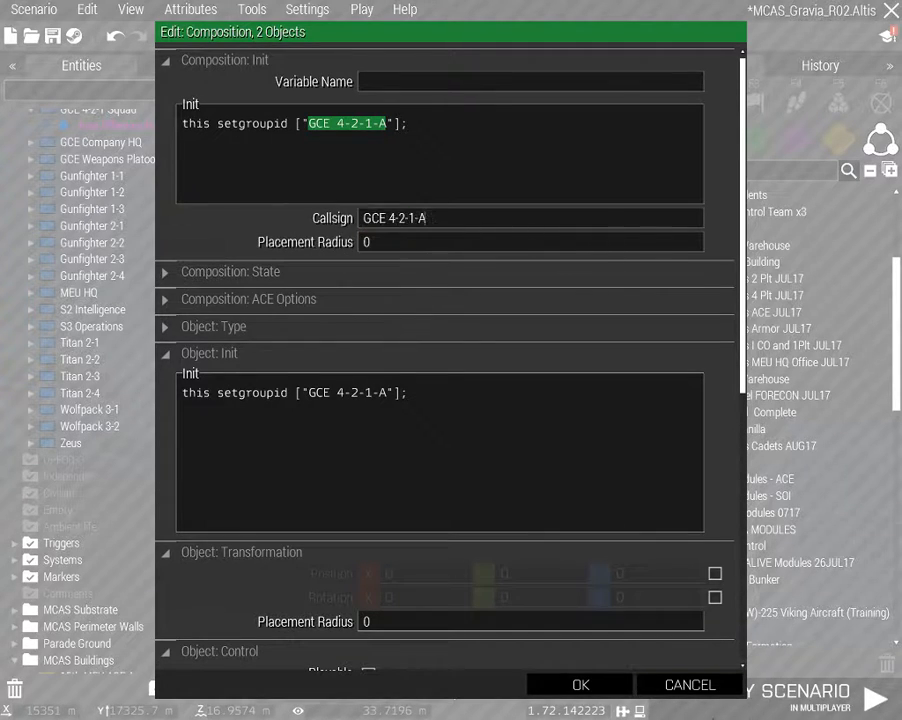
click(613, 684)
Set the Delta 1-3 group's callsign to GCE 4-2-1-B, matching its init script
double_click(586, 249)
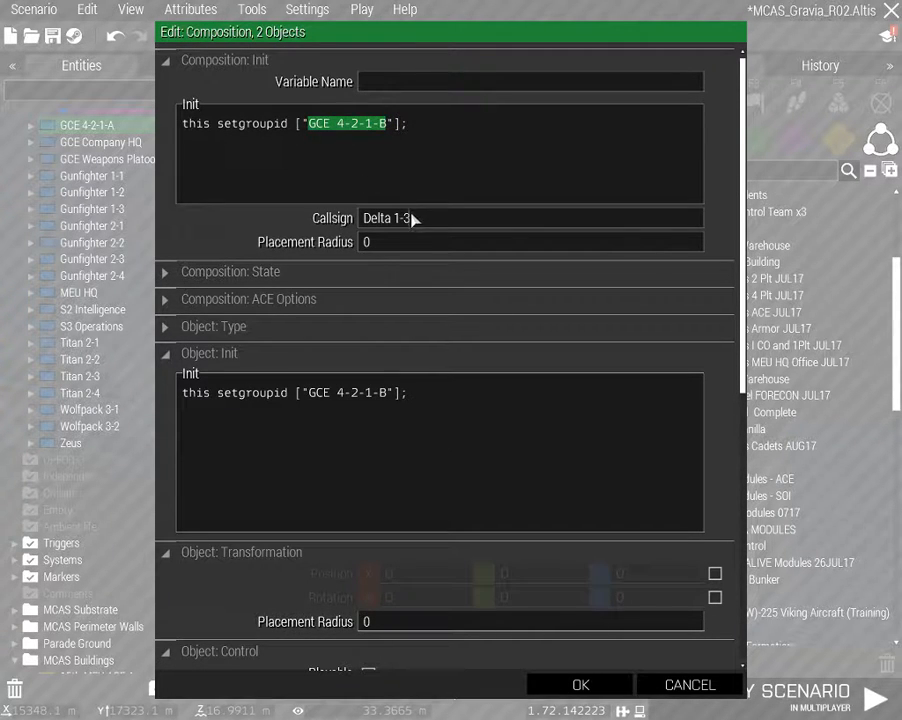
drag(411, 218, 352, 247)
click(579, 688)
Set the Delta 1-4 group's callsign to GCE 4-2-2 Squad, matching its init script
key(w)
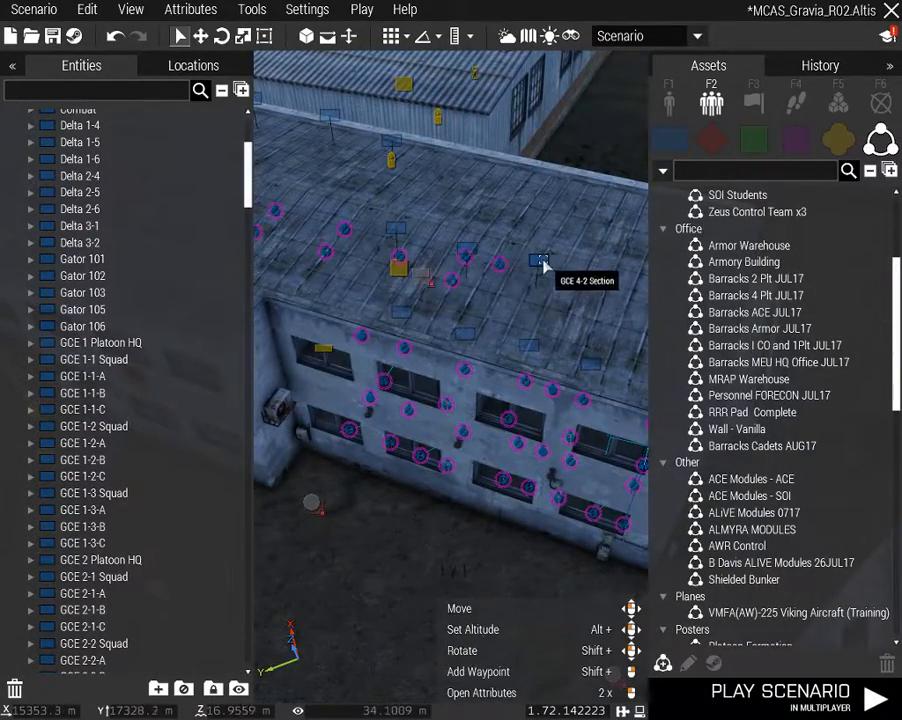
click(361, 336)
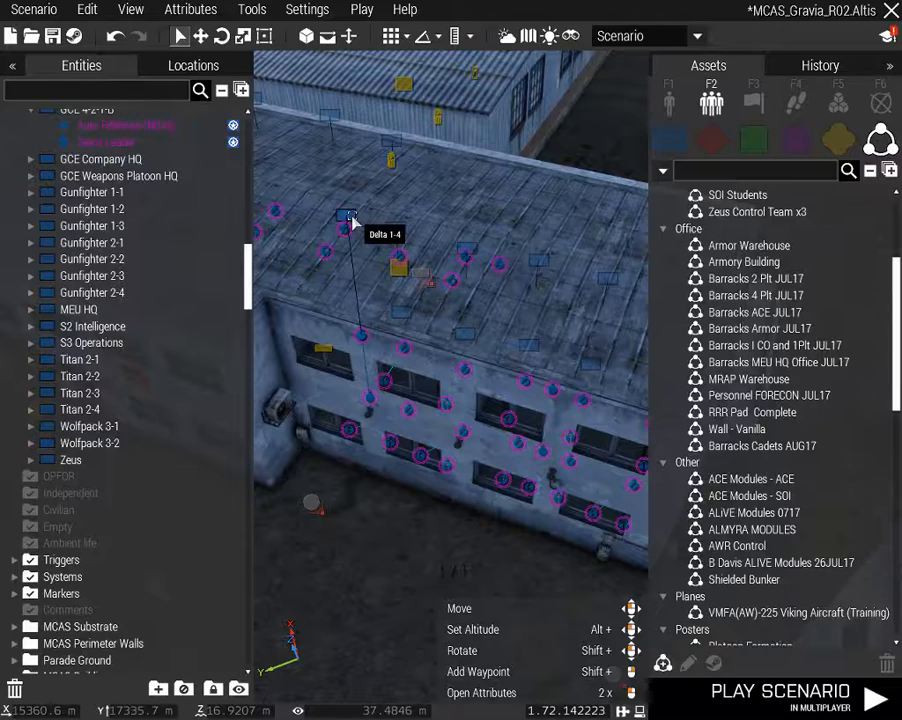
double_click(350, 222)
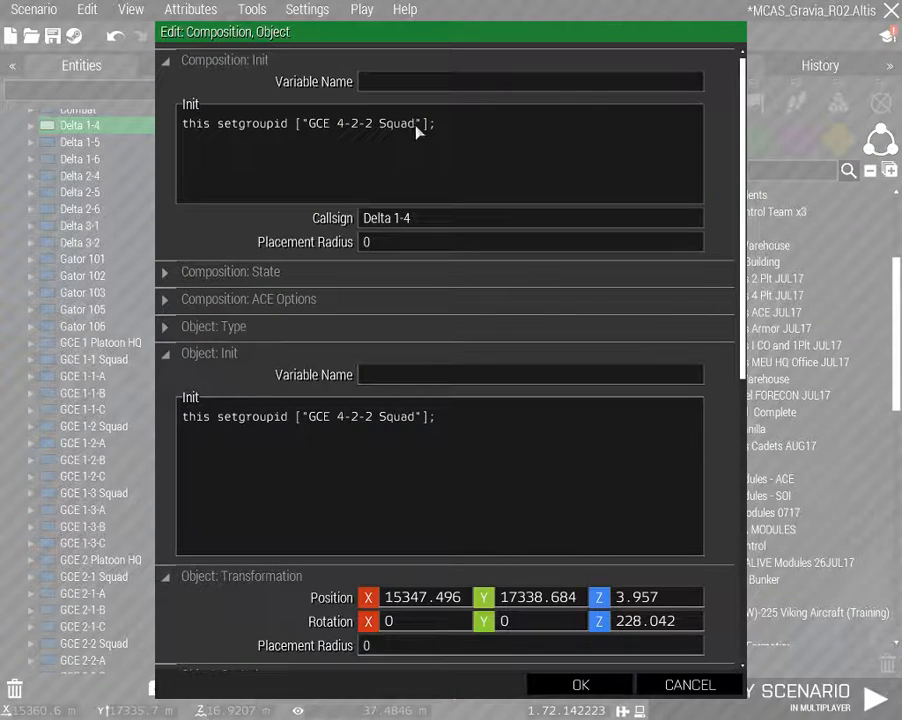
drag(415, 128, 312, 133)
key(ctrl+c)
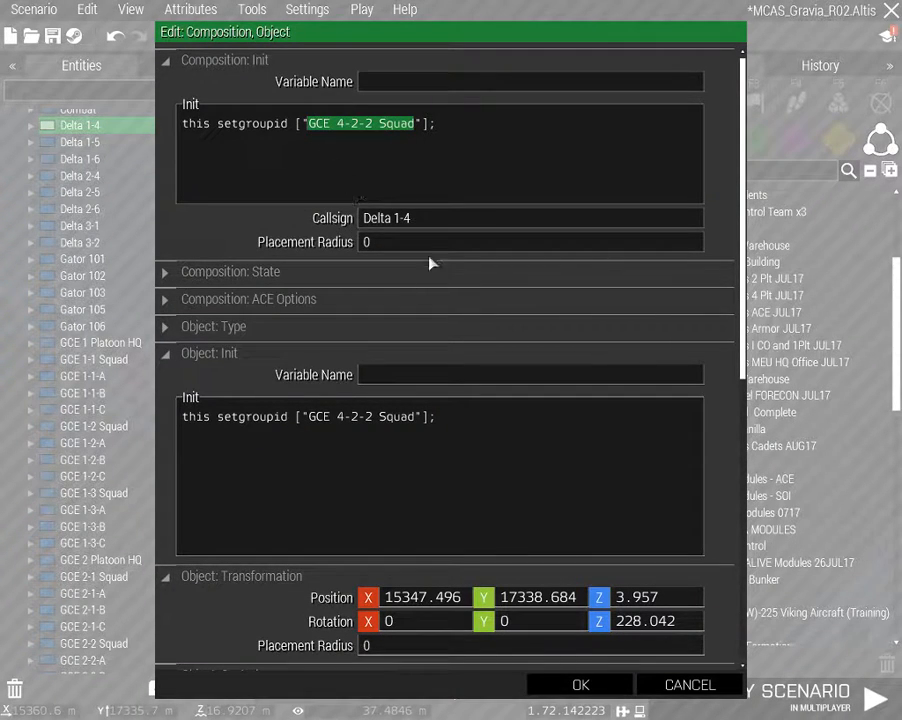
double_click(336, 219)
key(ctrl+v)
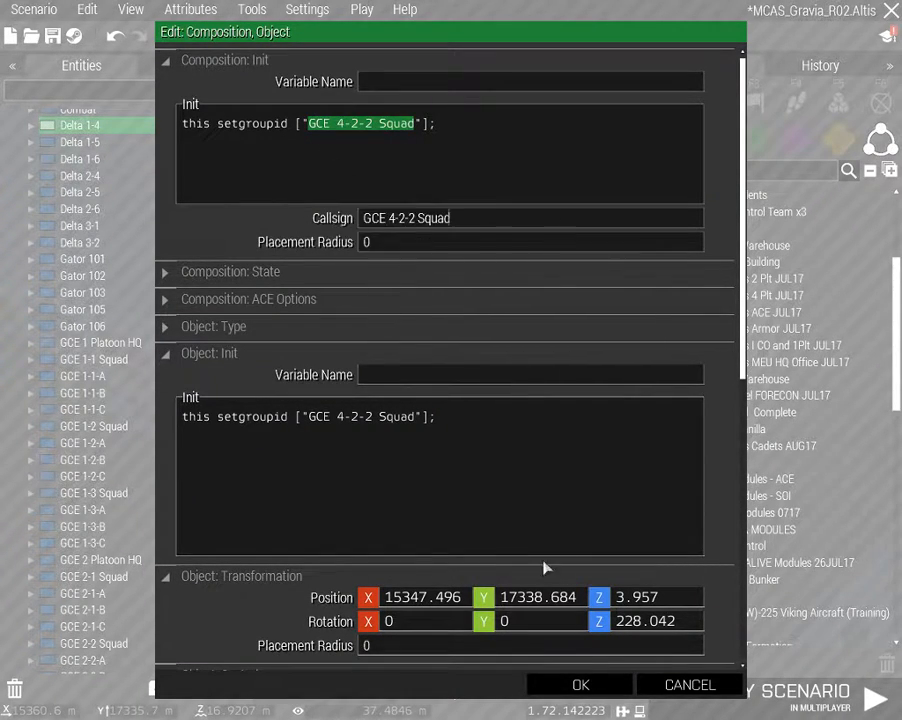
click(578, 686)
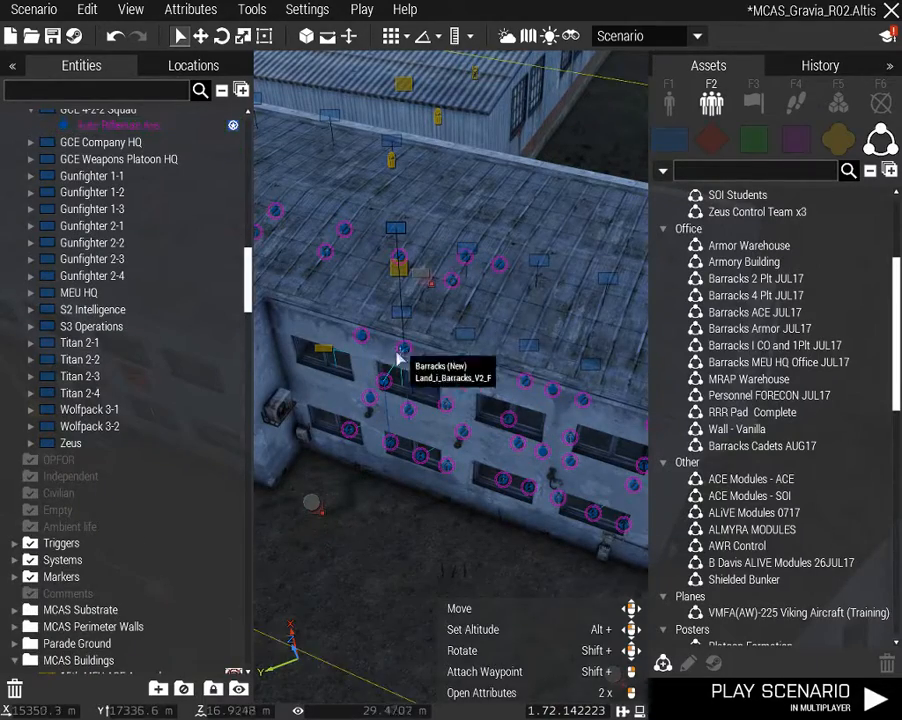
Set the Delta 1-5 group's callsign to GCE 4-2-2-A, matching its init script
double_click(398, 234)
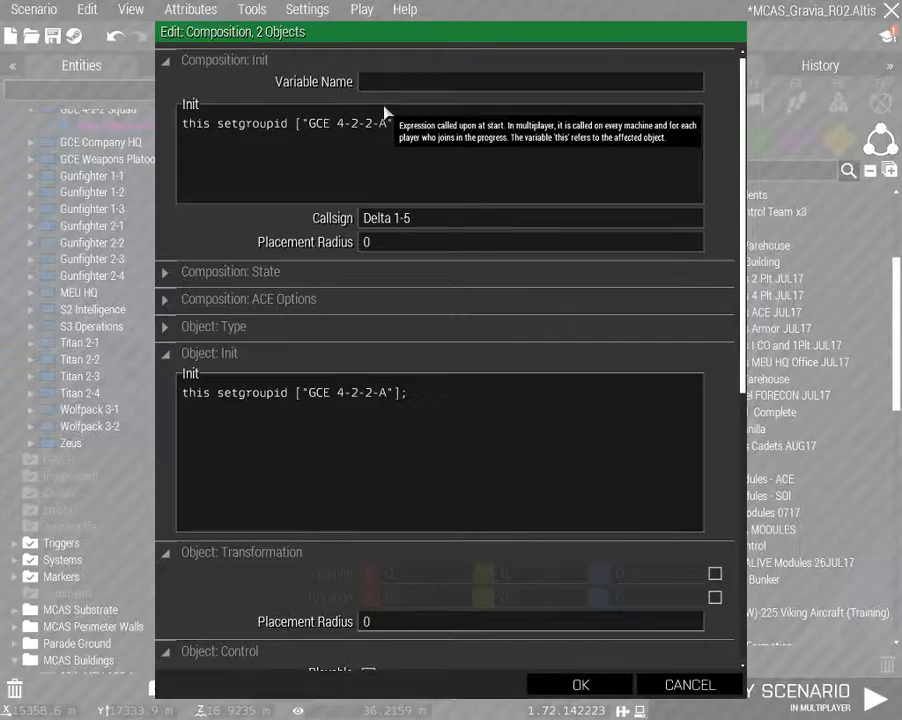
double_click(417, 220)
text(GCE 4-2-2-A)
click(572, 686)
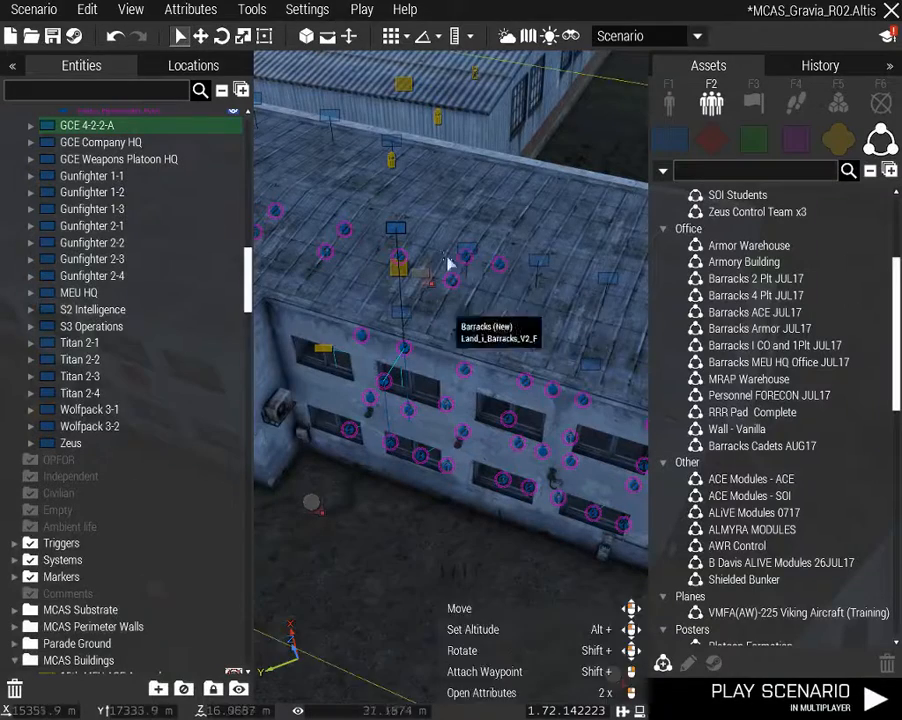
Set the Delta 1-6 group's callsign to GCE 4-2-2-B, matching its init script
click(467, 249)
double_click(467, 251)
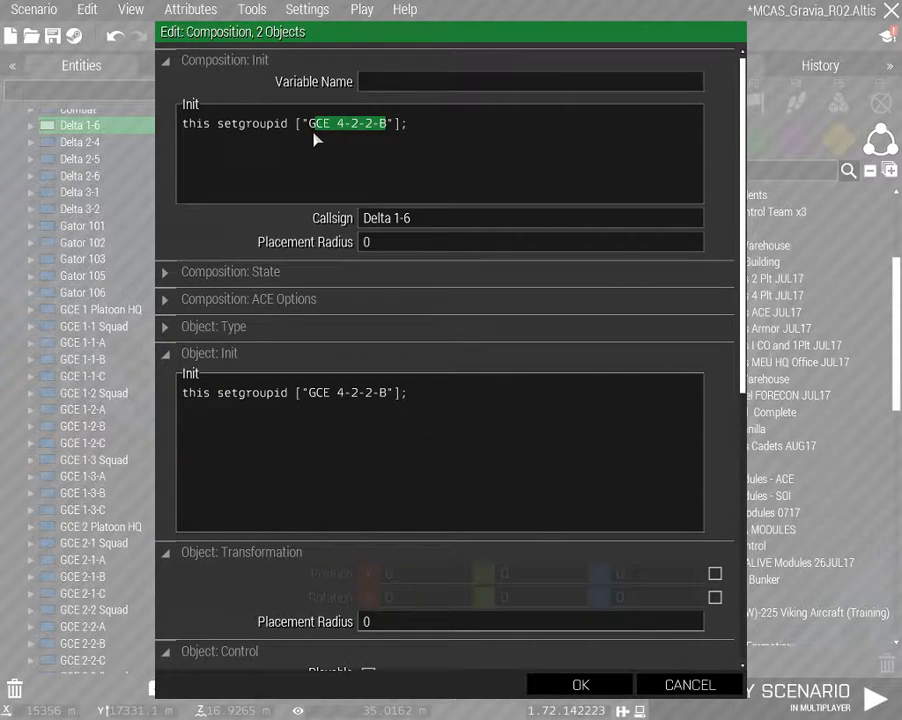
double_click(417, 218)
text(GCE 4-2-2-B)
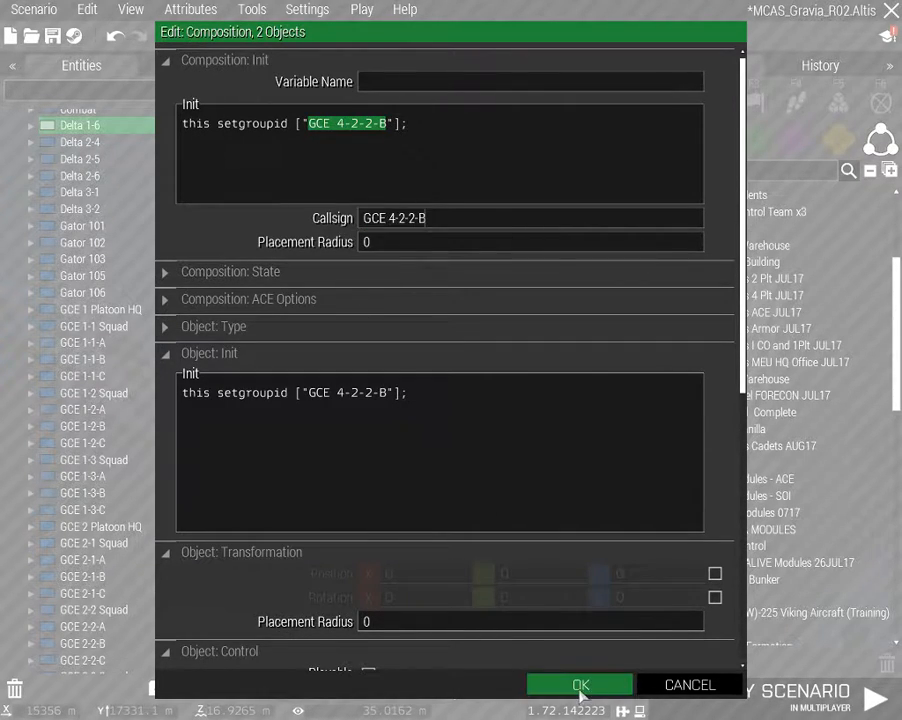
click(578, 684)
Set the Delta 2-4 group's callsign to GCE 4-3 Section, matching its init script
right_drag(456, 572, 461, 597)
key(q)
key(a)
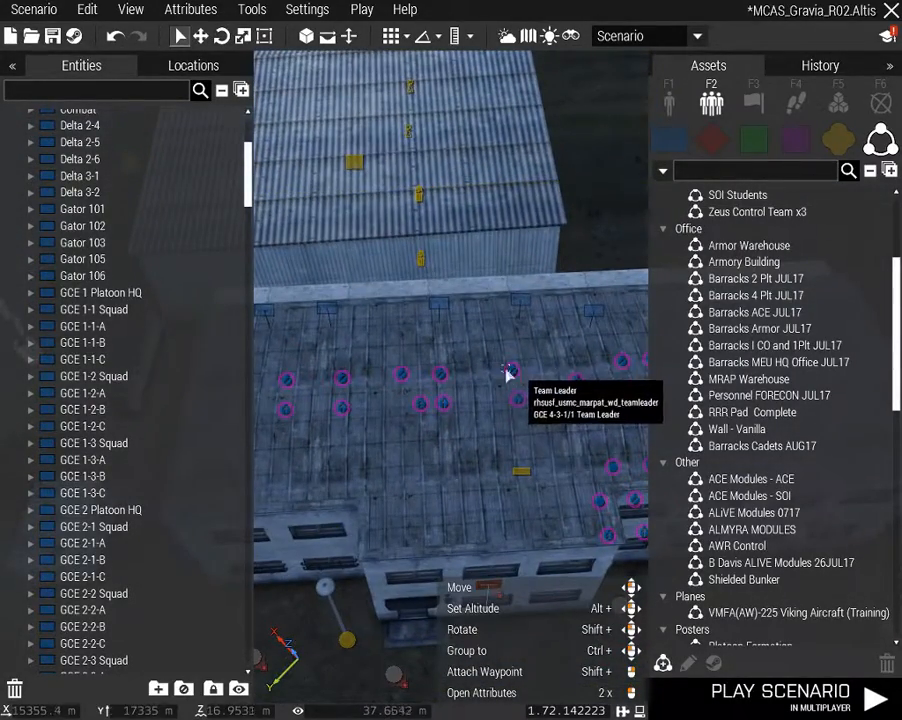
click(401, 377)
double_click(394, 308)
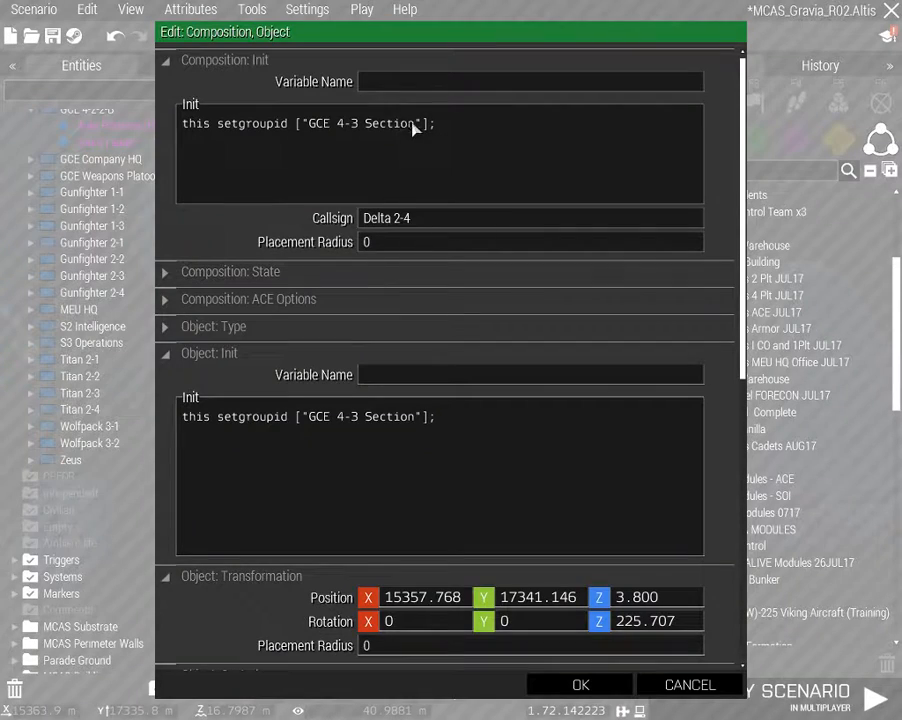
click(424, 219)
click(572, 688)
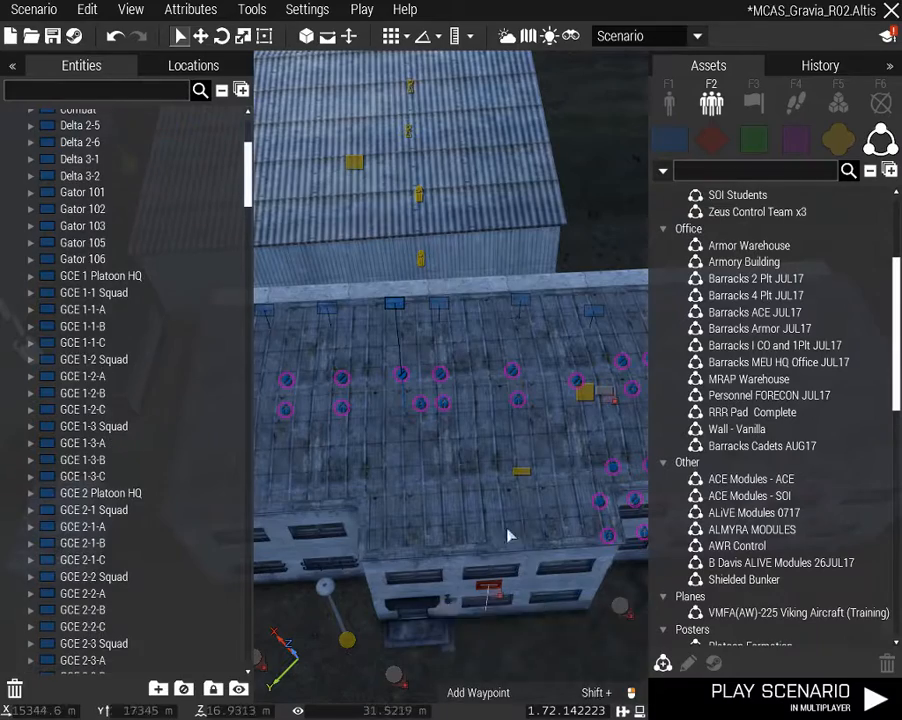
Set the Delta 2-5 group's callsign to GCE 4-3-1 Squad, matching its init script
double_click(437, 305)
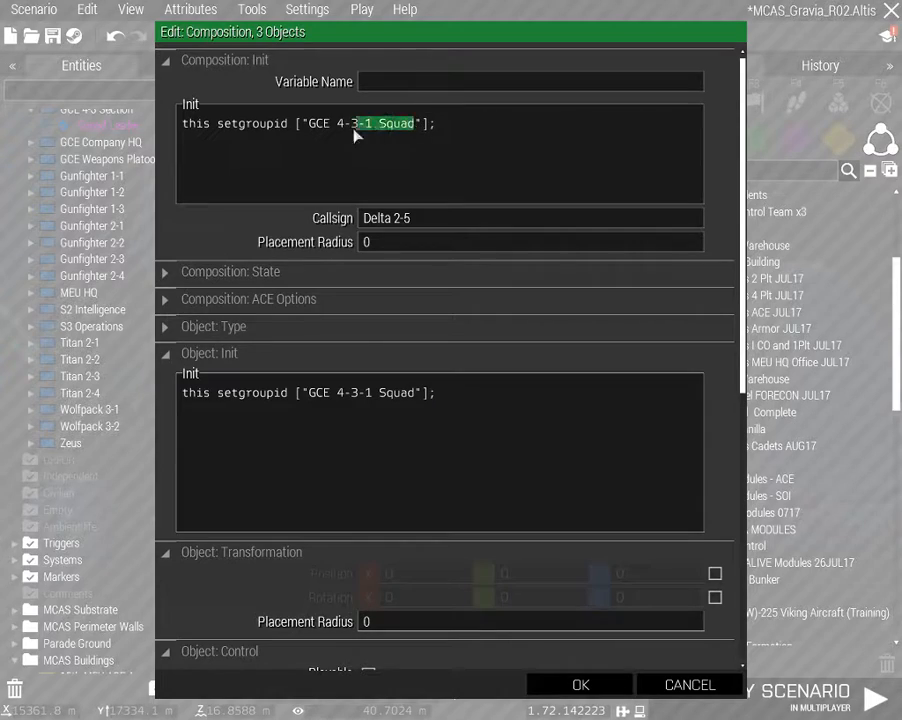
click(480, 218)
text(GCE 4-3-1 Squad)
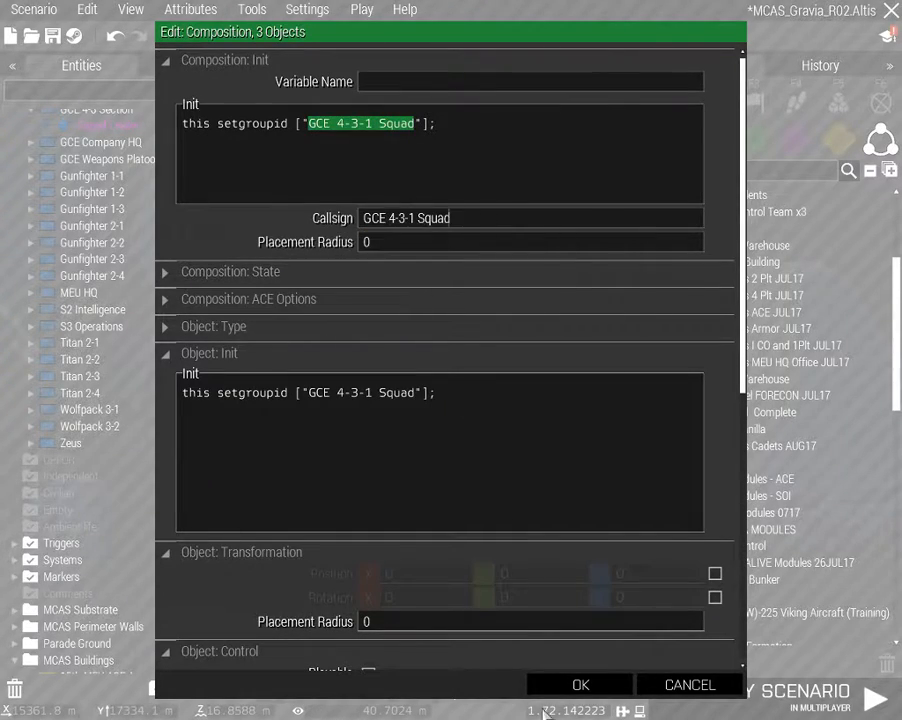
click(566, 688)
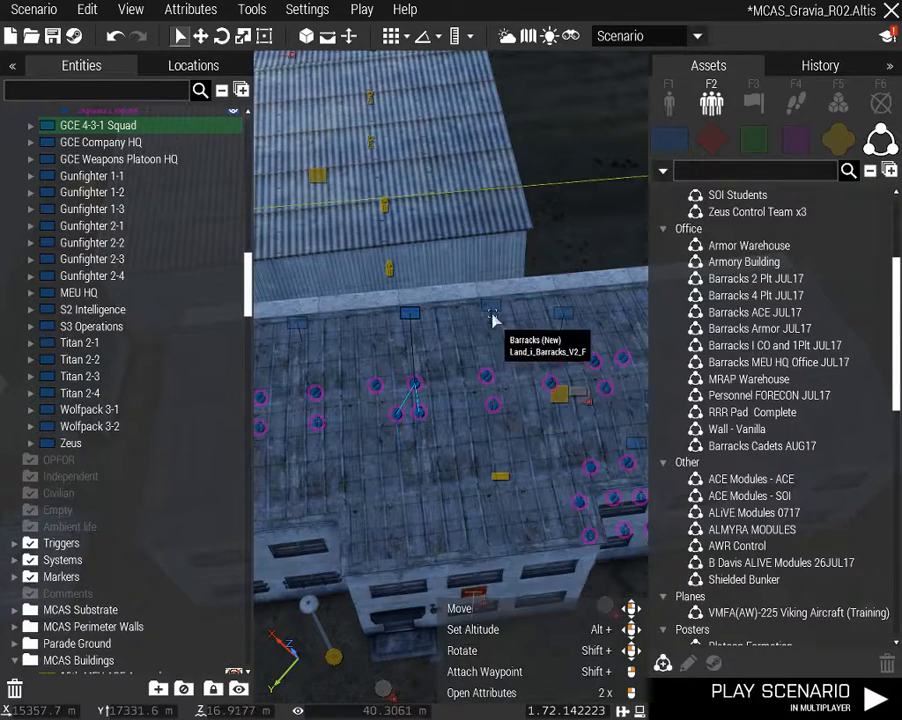
Set the Delta 2-6 group's callsign to GCE 4-3-1/1, matching its init script
click(492, 312)
double_click(492, 312)
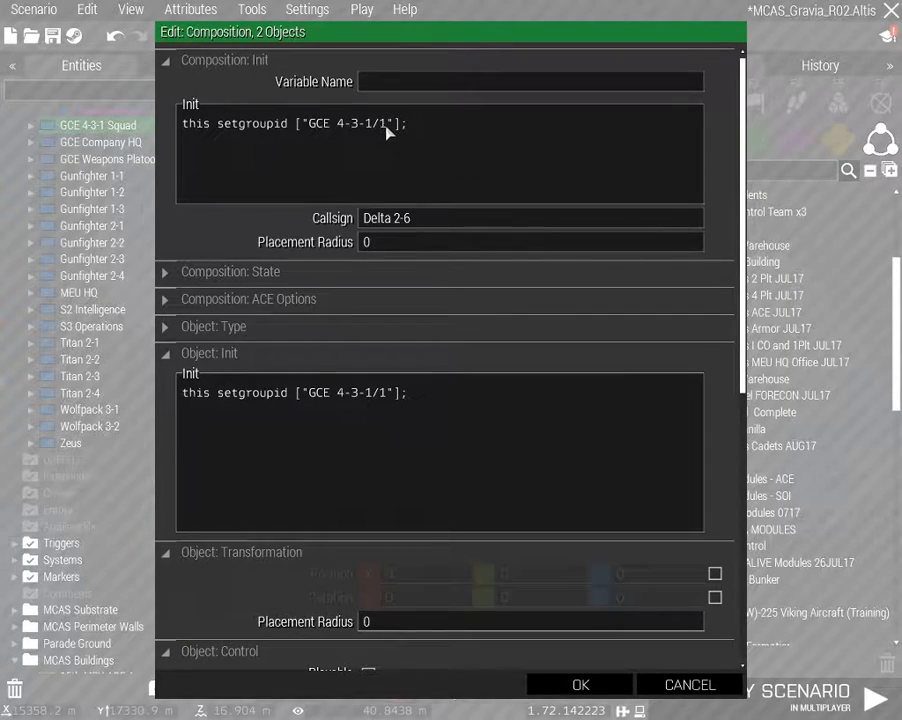
drag(387, 129, 312, 134)
key(ctrl+c)
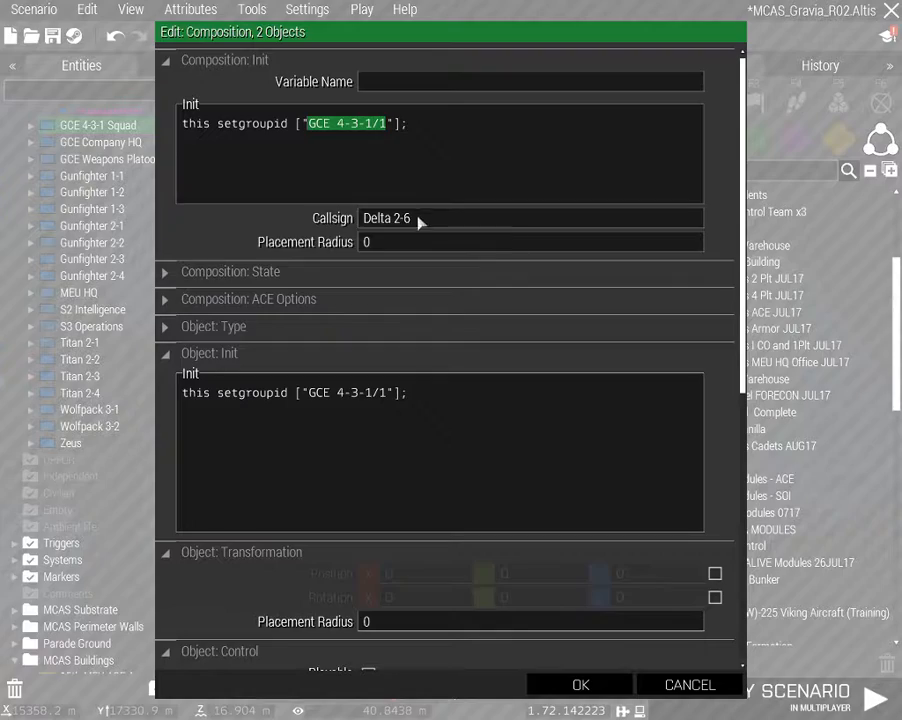
triple_click(420, 222)
key(ctrl+v)
click(580, 684)
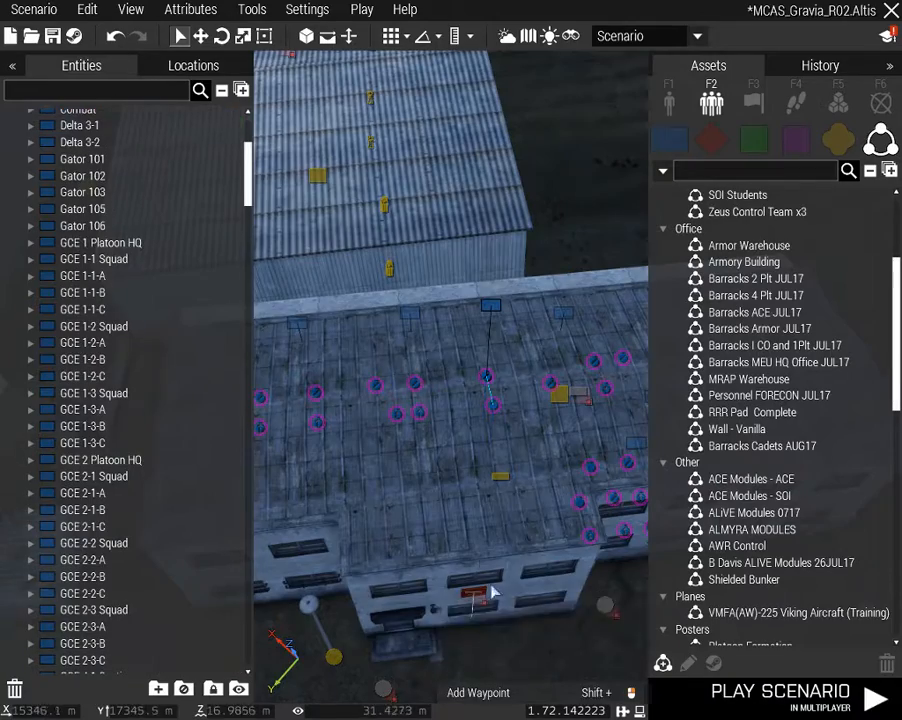
Set the Delta 3-1 group's callsign to GCE 4-3-1/2, matching its init script
right_drag(467, 521, 440, 512)
click(368, 338)
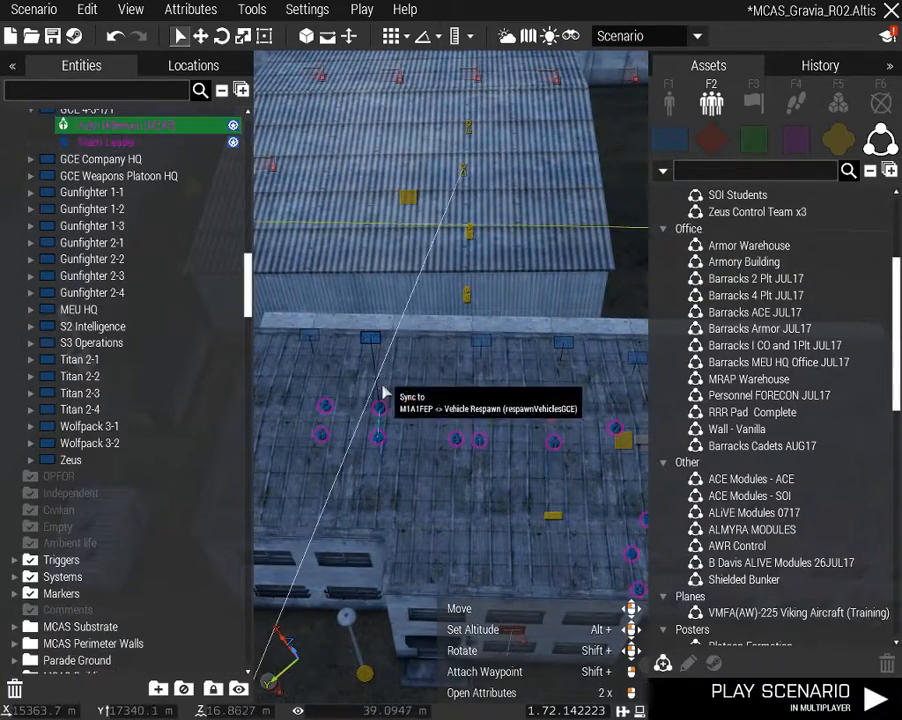
click(378, 410)
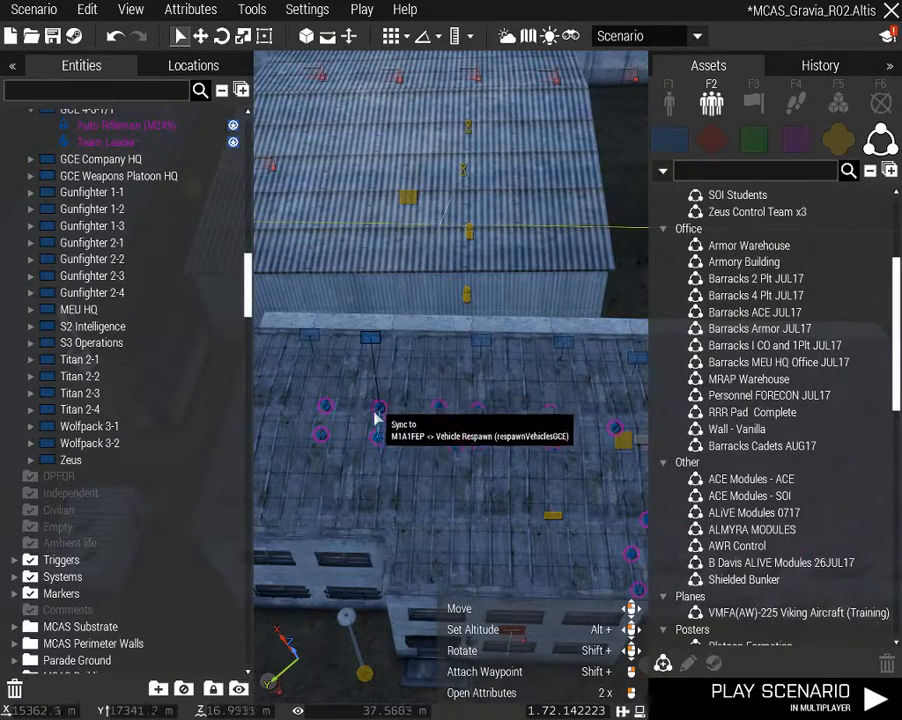
double_click(369, 341)
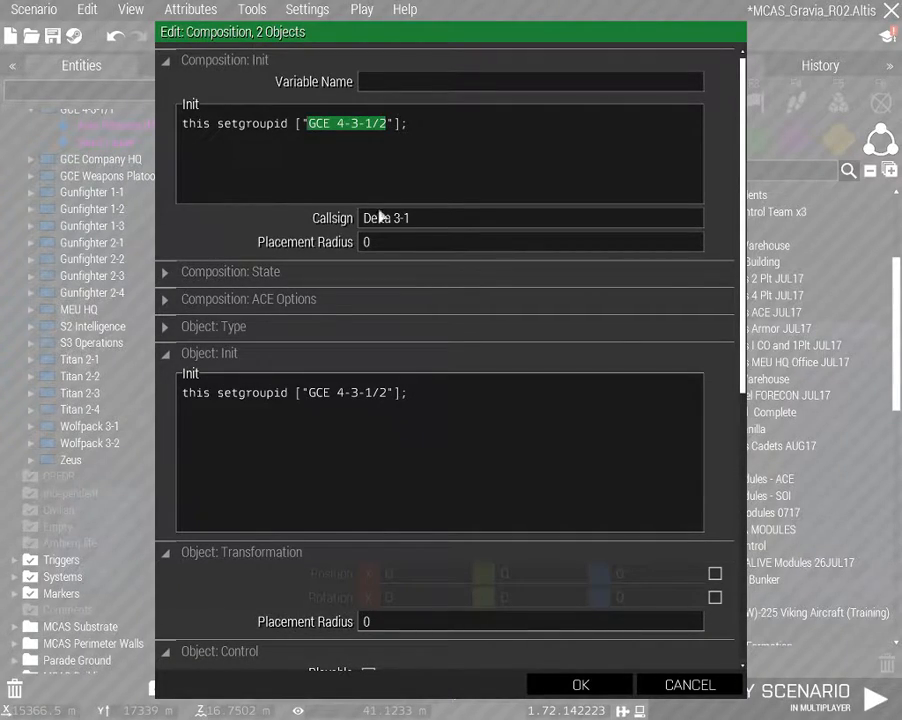
text(GCE 4-3-1/2)
click(579, 684)
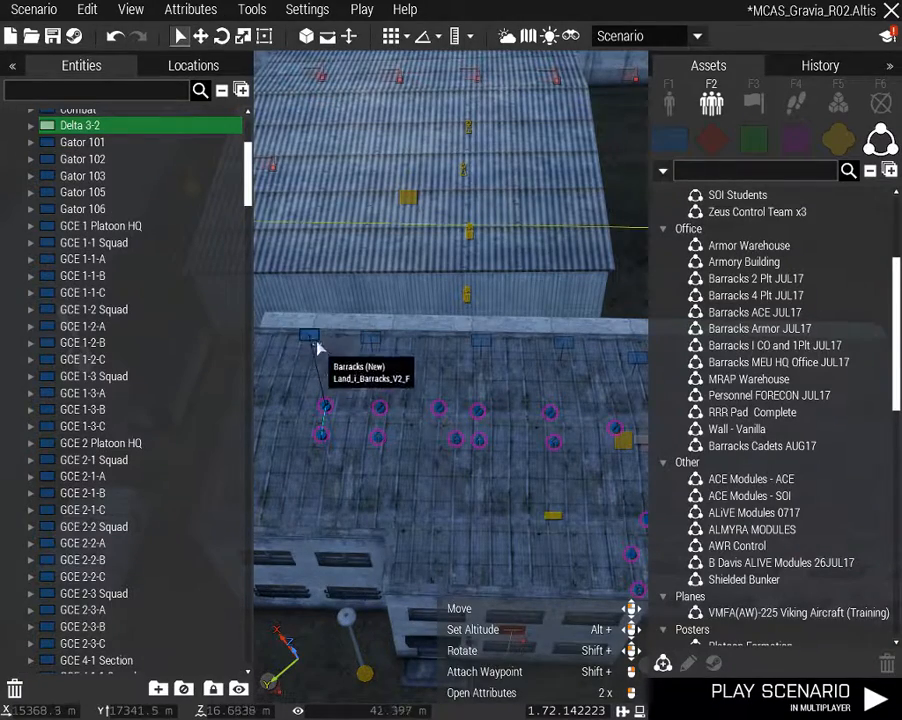
Set the Delta 3-2 group's callsign to GCE 4-3-1/3, matching its init script
double_click(309, 340)
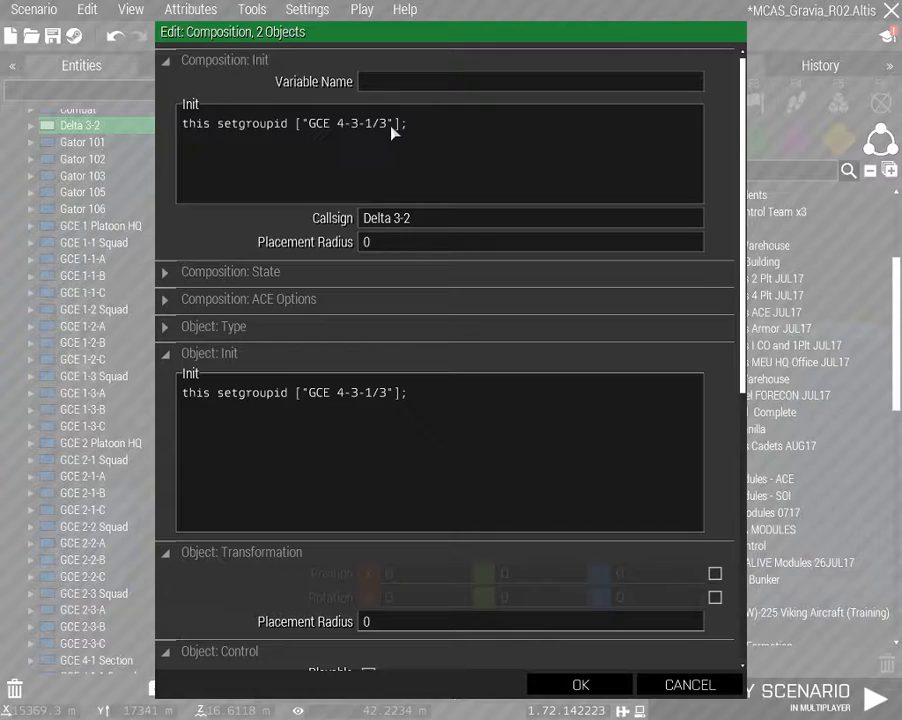
drag(412, 218, 276, 227)
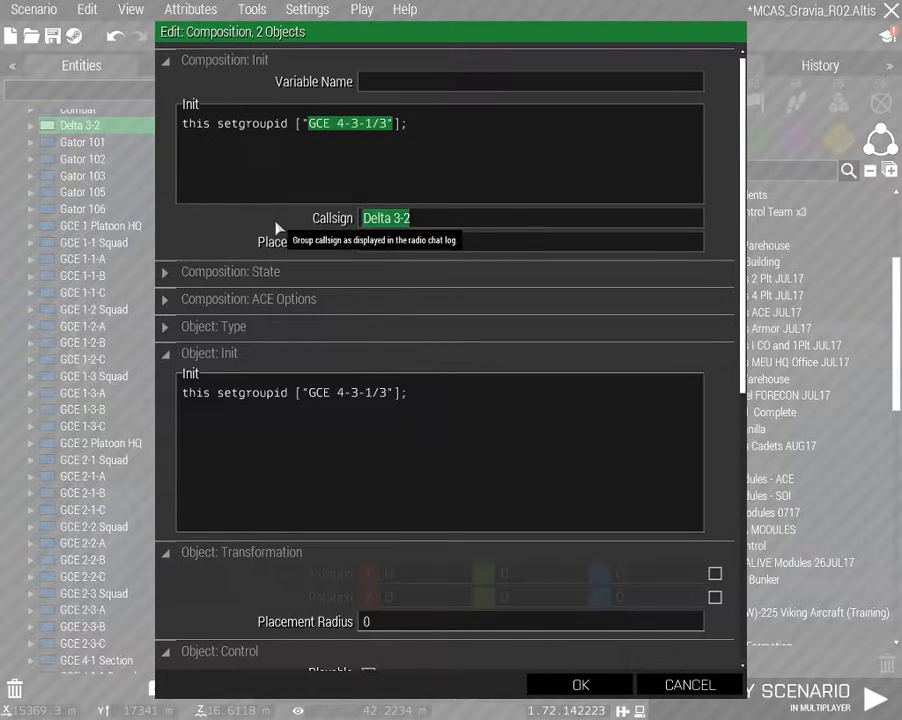
text(GCE 4-3-1/3)
click(576, 686)
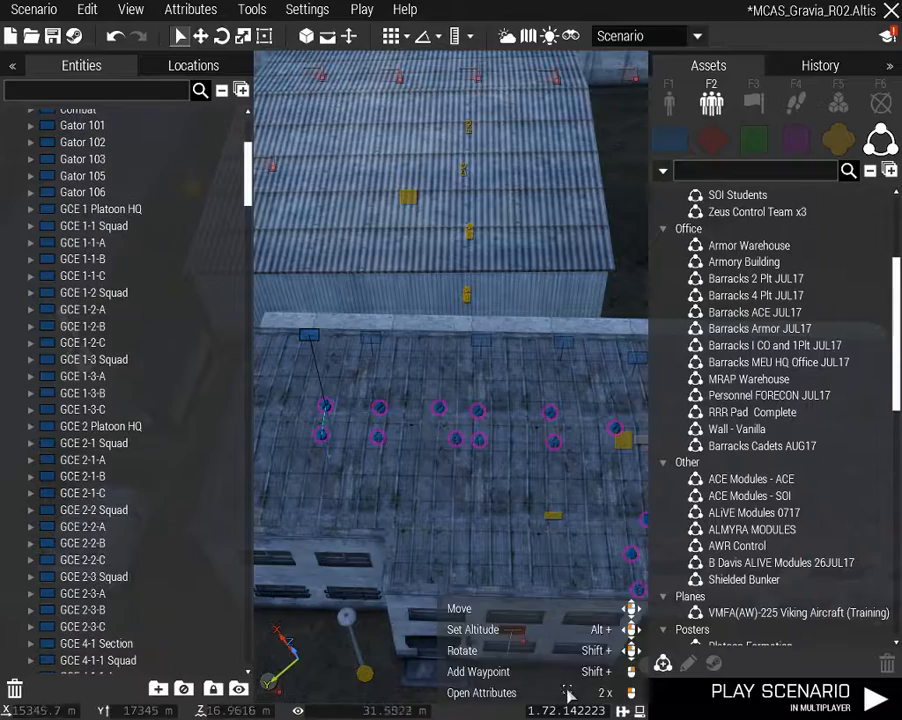
Launch the MCAS_Gravia_R02 scenario in multiplayer as far as the role assignment lobby
scroll(440, 487, up, 2)
key(s)
key(d)
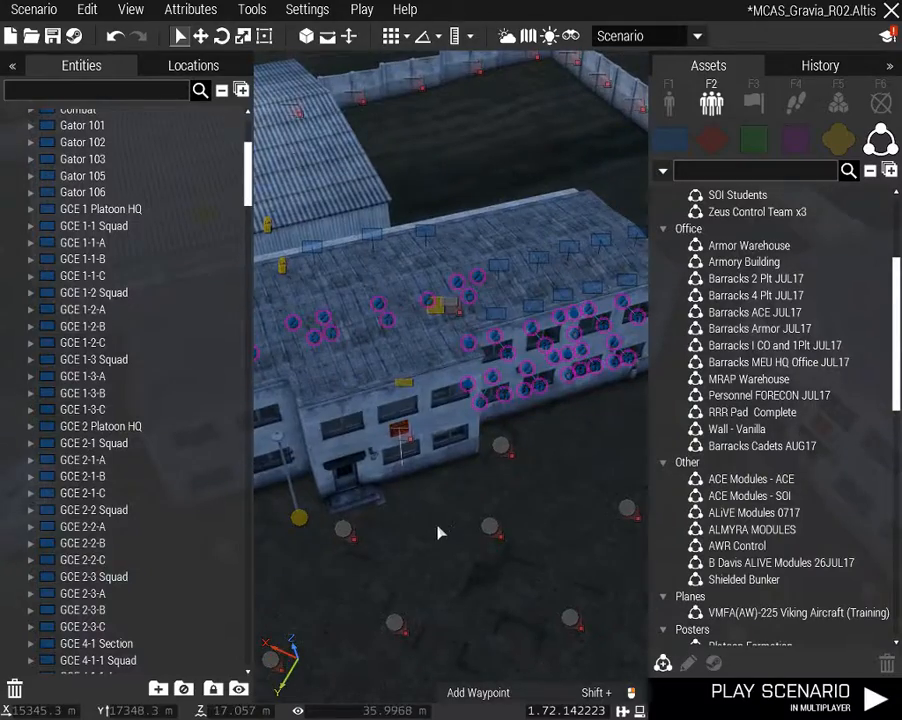
click(437, 531)
right_drag(437, 531, 31, 506)
key(w)
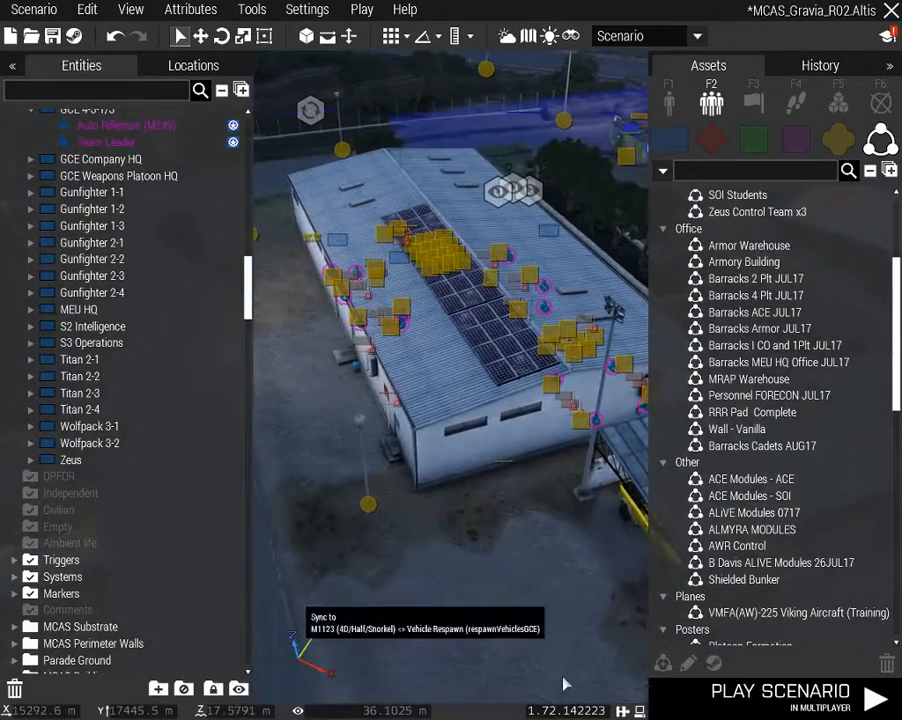
click(718, 700)
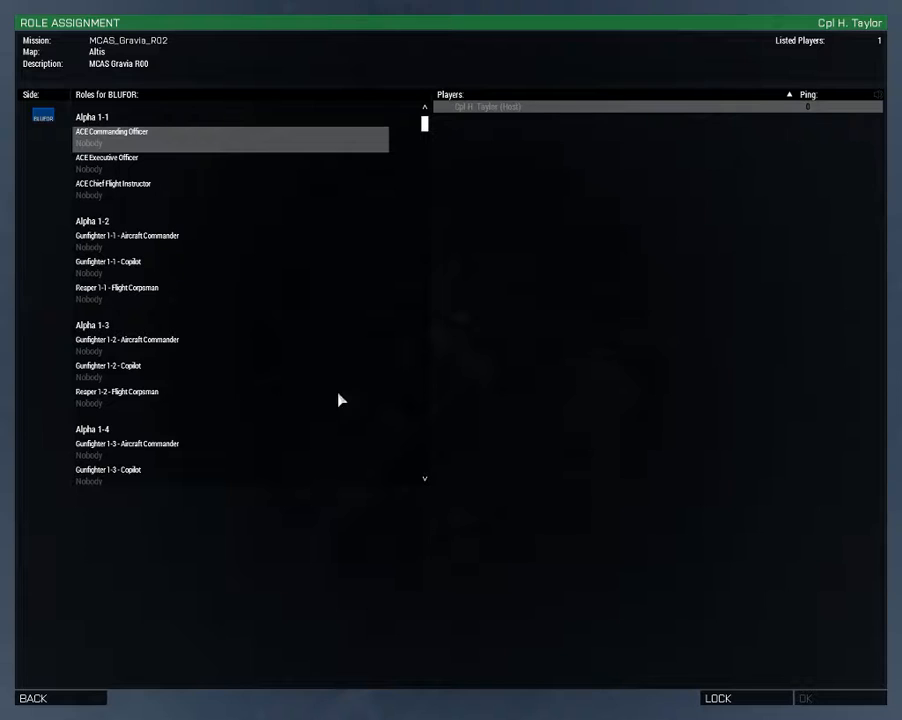
Examine the full BLUFOR role list for group order and role names, then return to the editor and dismiss the missing-picture message
scroll(228, 346, down, 6)
scroll(205, 366, down, 12)
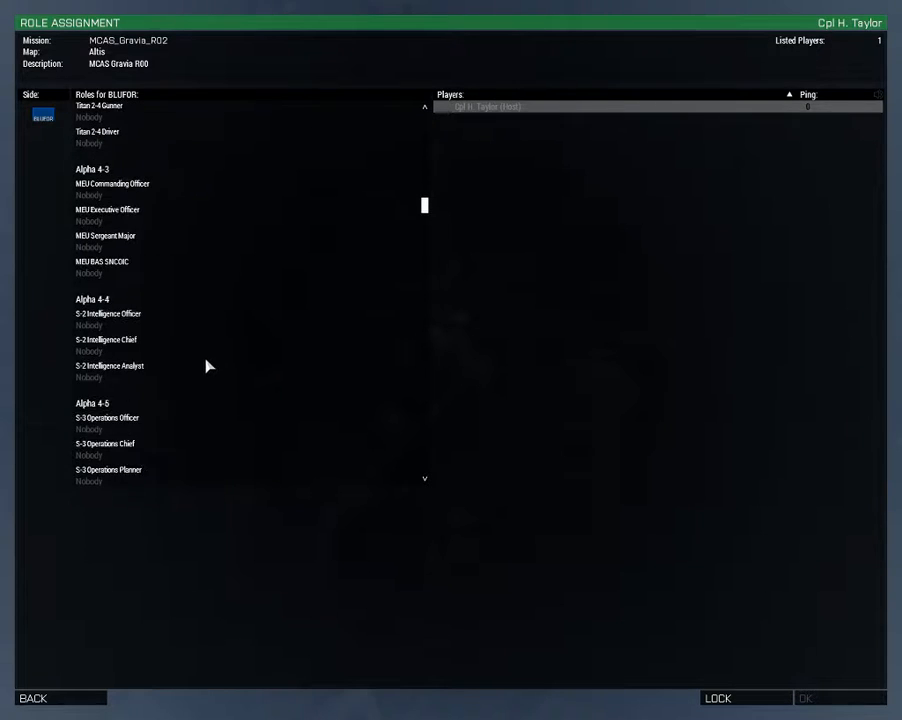
scroll(205, 366, up, 3)
scroll(205, 366, down, 4)
scroll(204, 364, up, 4)
scroll(193, 345, down, 2)
scroll(237, 335, down, 8)
scroll(175, 333, up, 3)
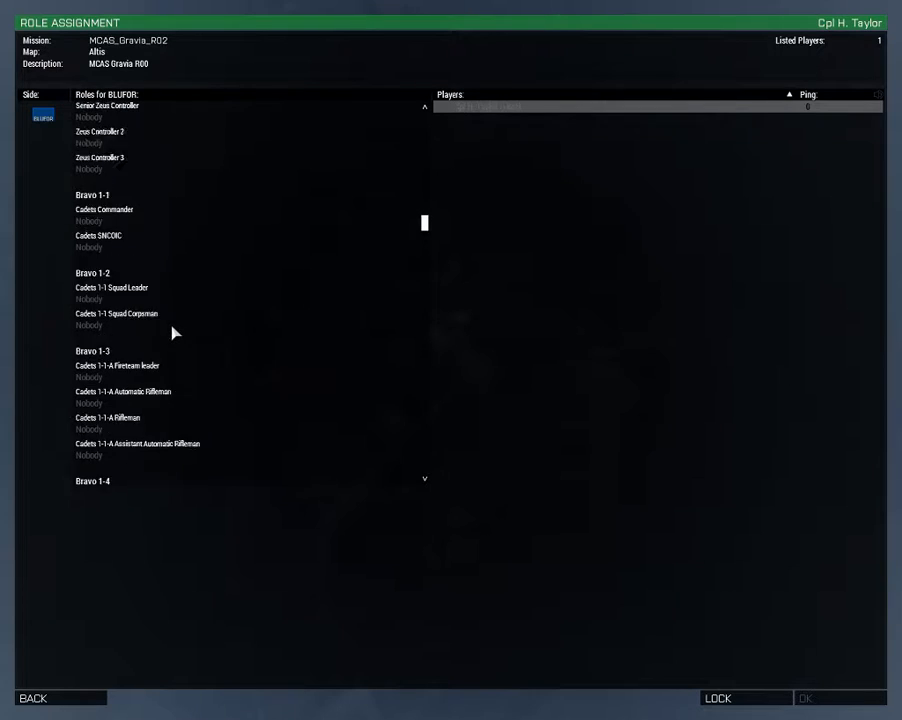
scroll(87, 317, down, 2)
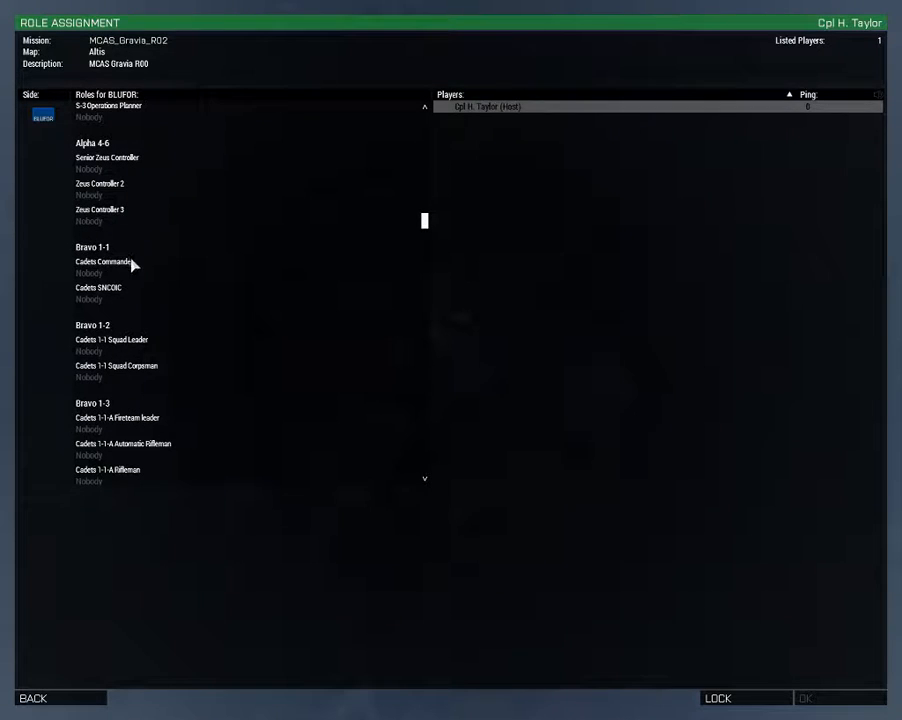
scroll(135, 282, down, 10)
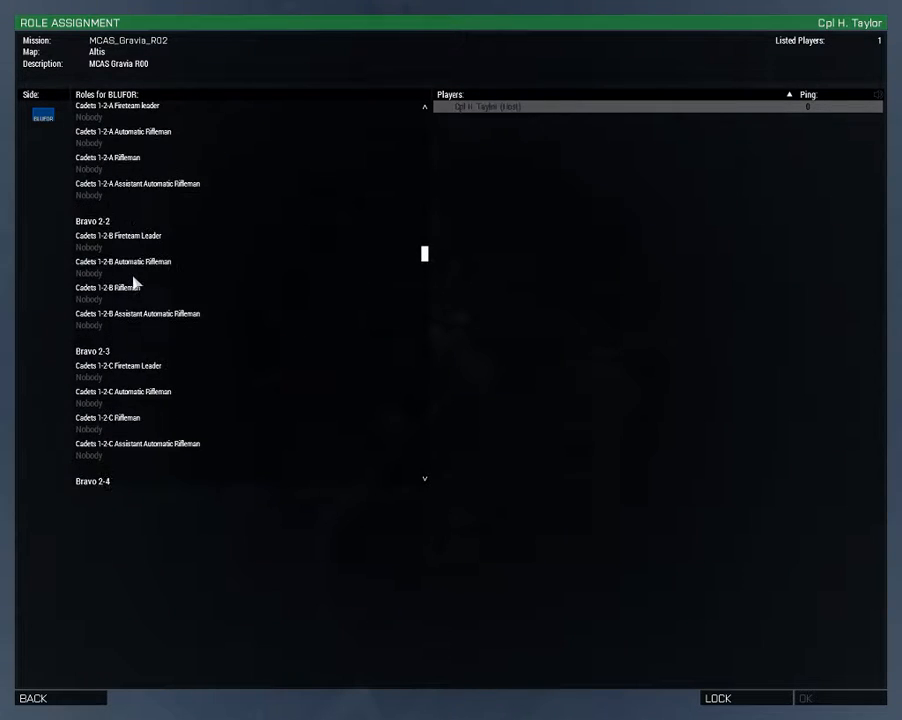
scroll(135, 282, down, 1)
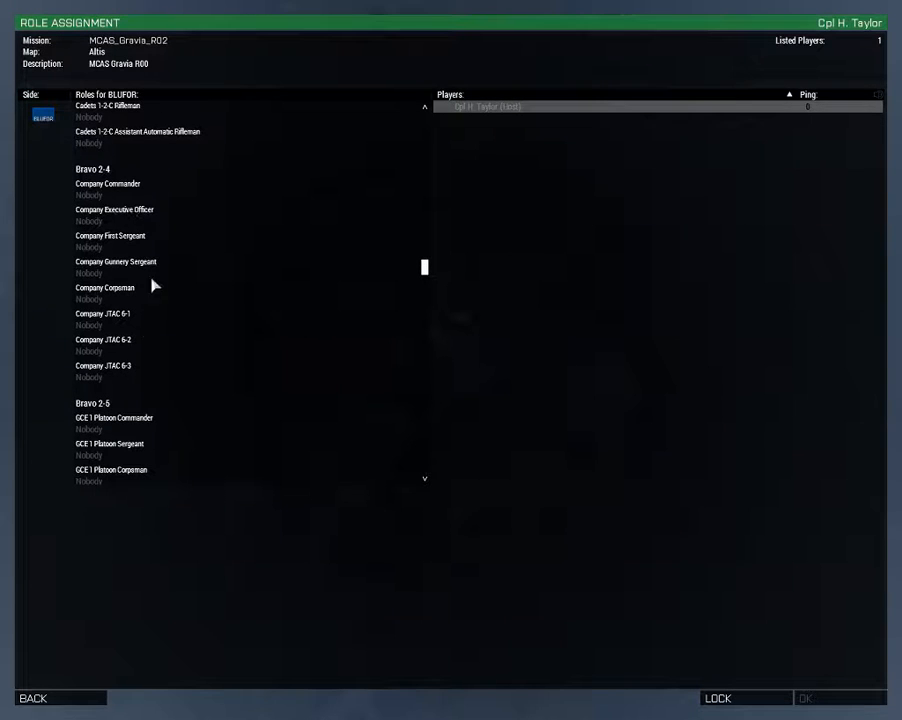
scroll(152, 287, down, 5)
scroll(152, 370, down, 15)
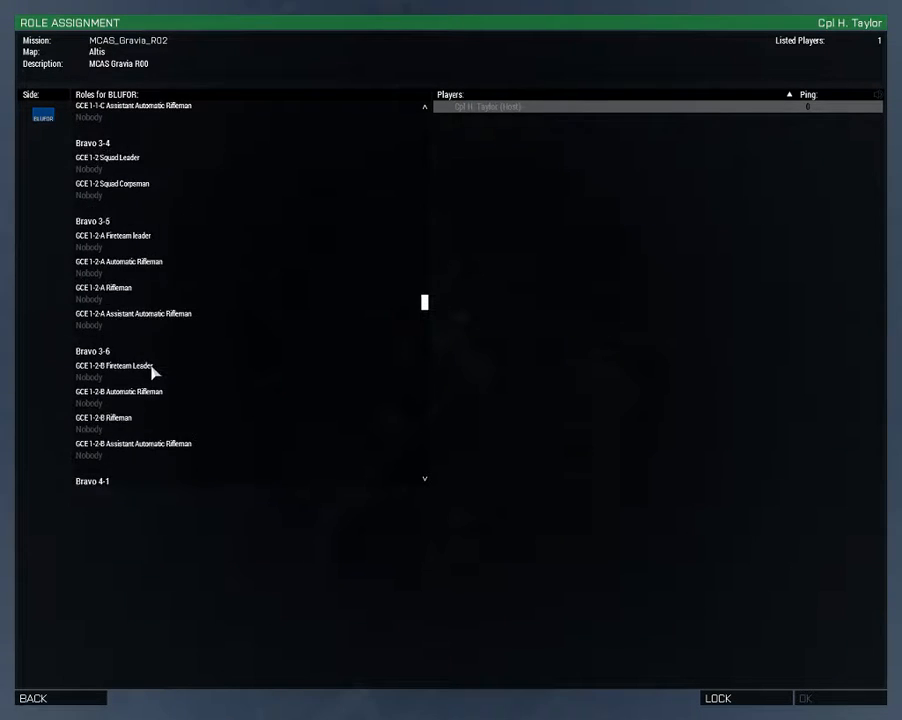
scroll(152, 372, down, 15)
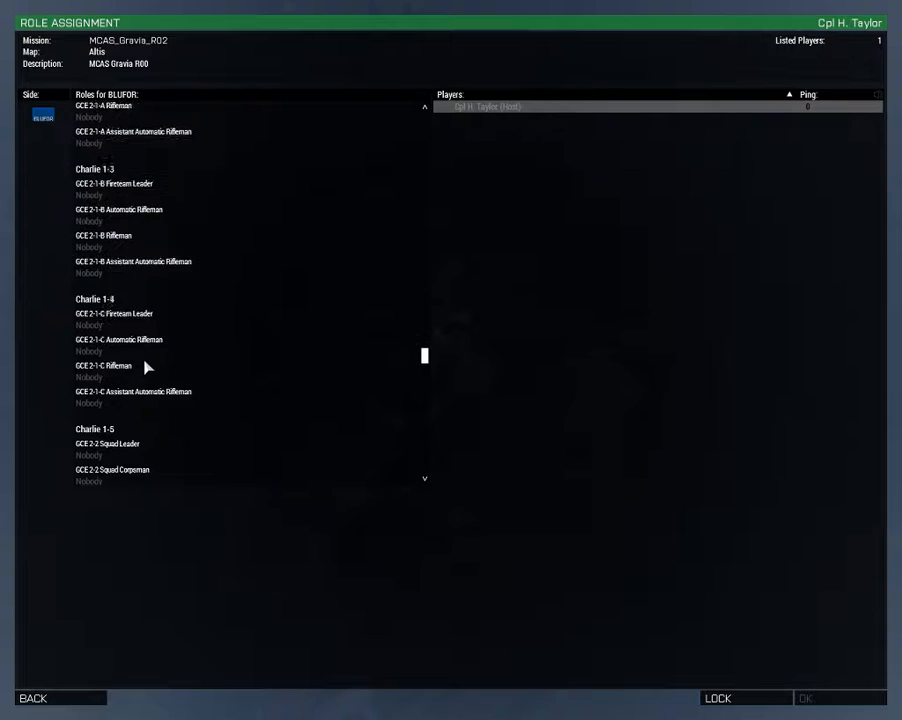
scroll(143, 362, down, 15)
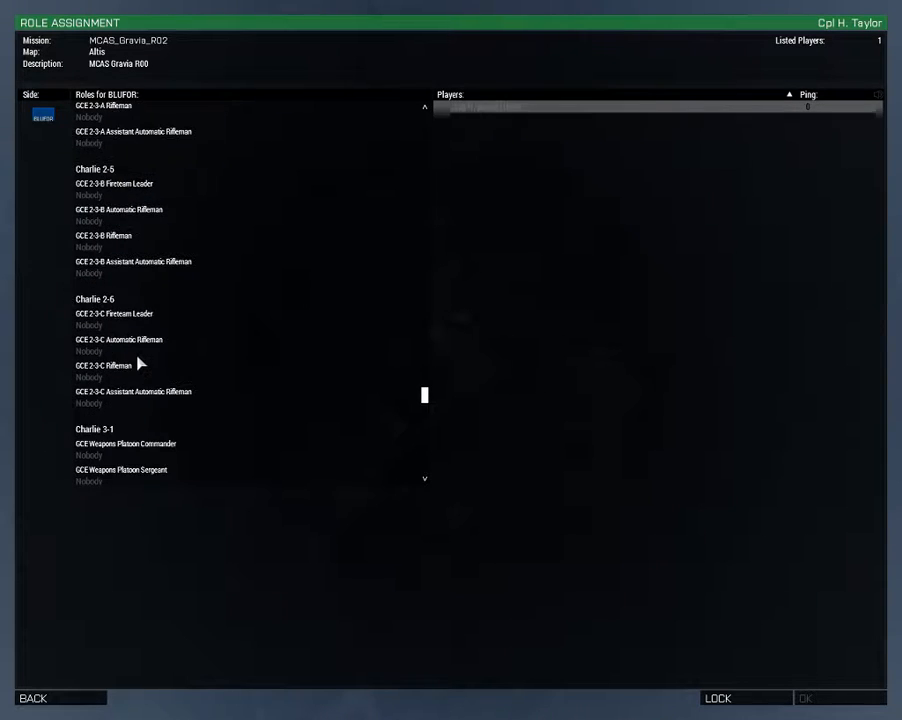
scroll(138, 362, down, 15)
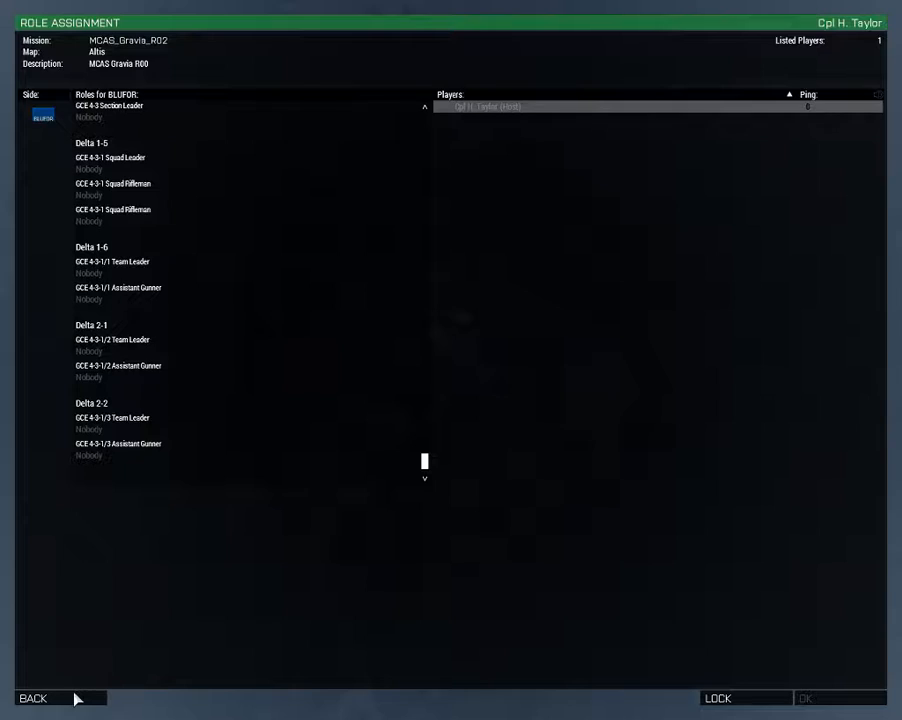
click(75, 699)
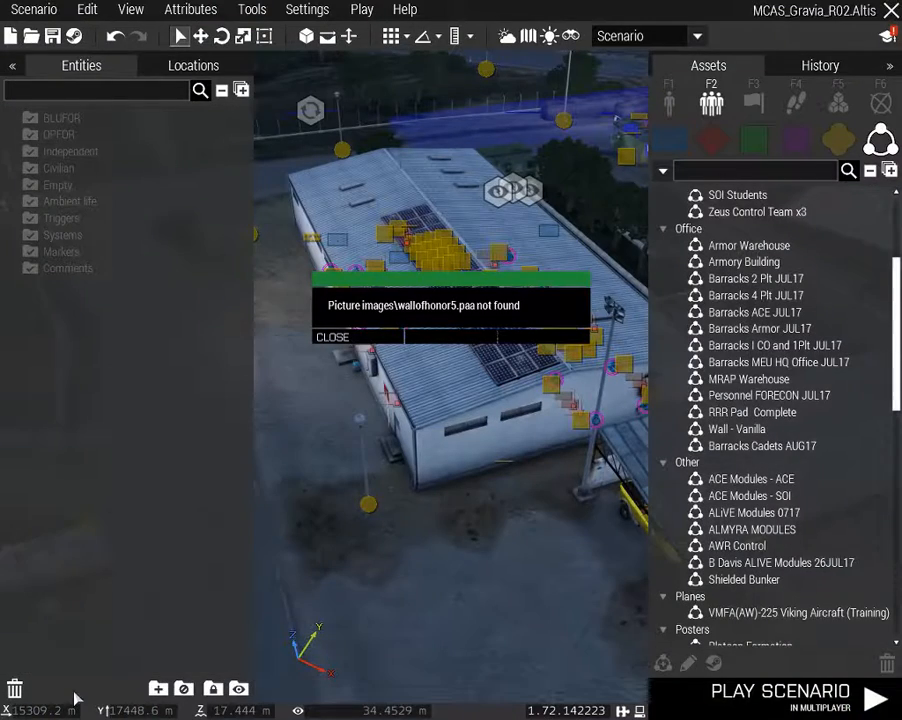
click(382, 341)
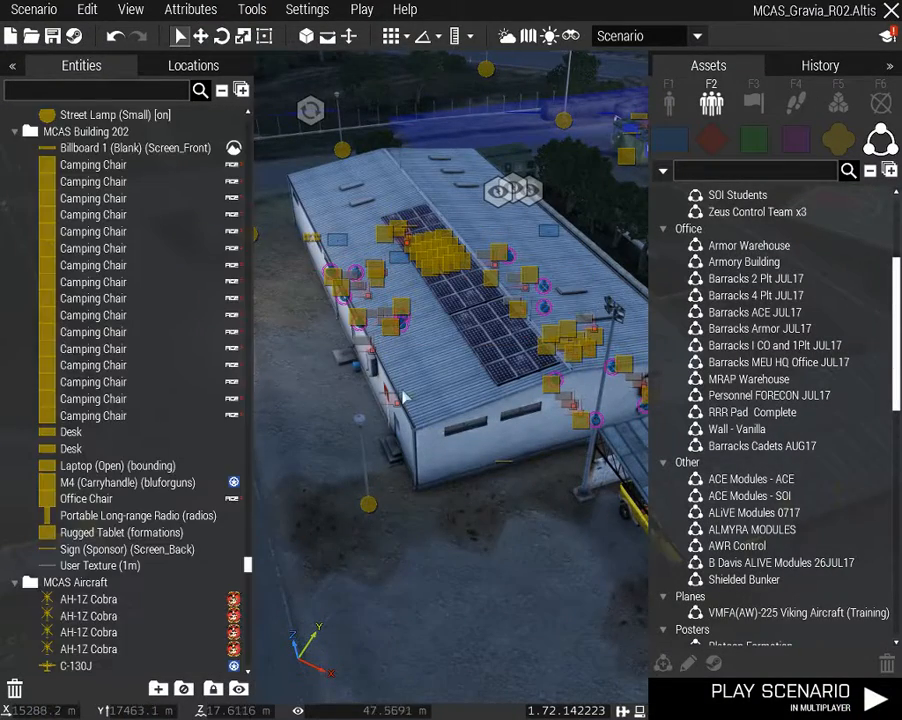
Check the settings of the User Texture (10m) object beside the grave at the 15th MEU Memorial
key(w)
mouse_move(73, 363)
right_down()
mouse_move(109, 400)
mouse_move(125, 441)
mouse_move(117, 404)
mouse_move(127, 427)
mouse_move(131, 411)
mouse_move(157, 422)
right_up()
key(w)
key(z)
key(w)
key(s)
drag(537, 461, 557, 478)
double_click(557, 478)
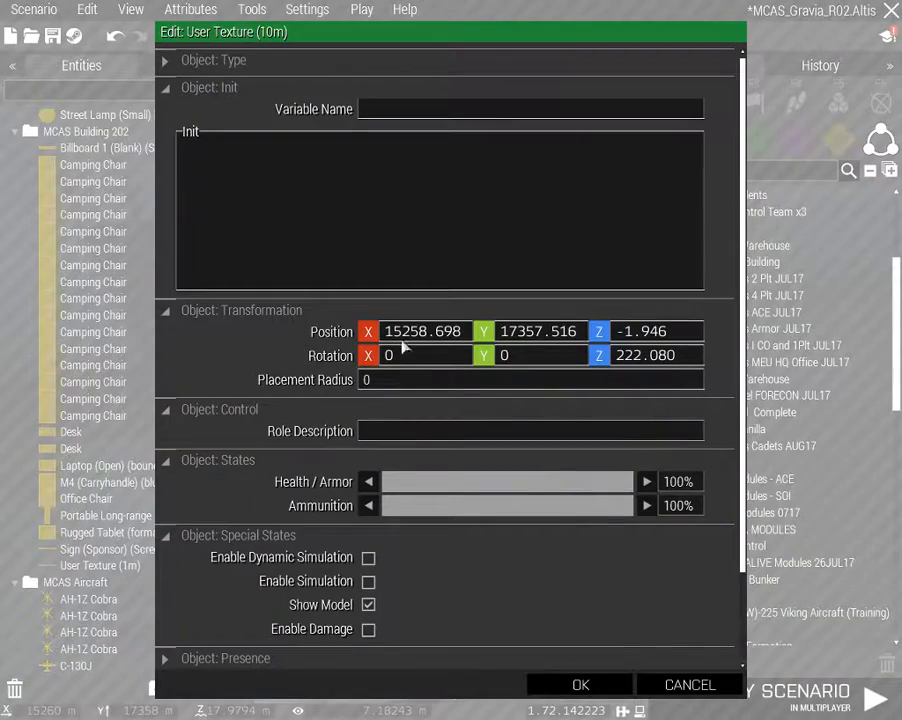
scroll(561, 625, down, 3)
click(657, 686)
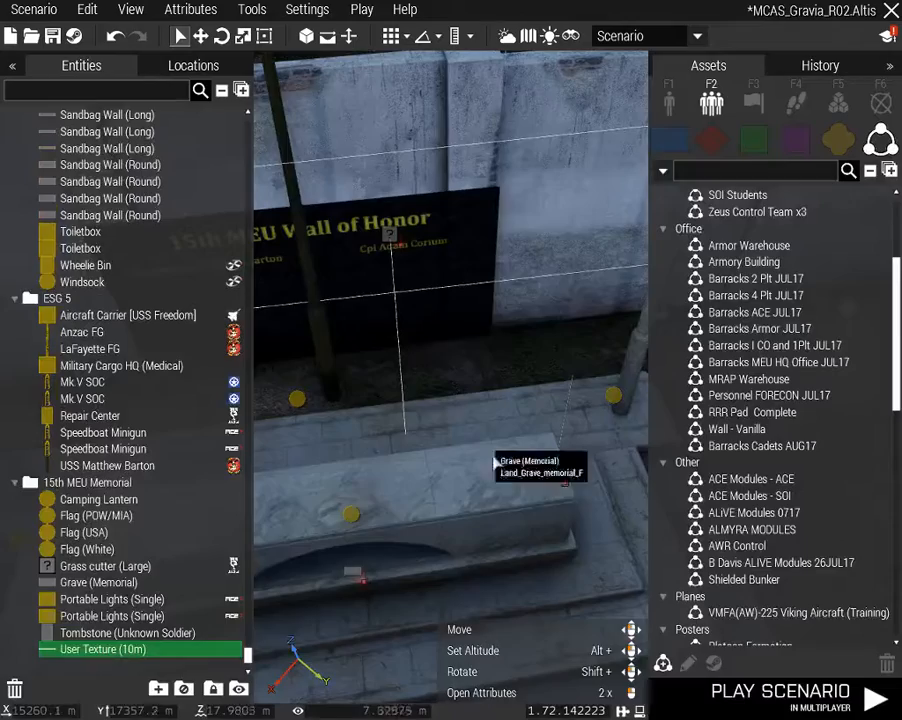
Check the second User Texture (10m) object at the memorial for images\WallofHonor.paa and delete the redundant texture object beside it
double_click(524, 455)
scroll(439, 512, down, 3)
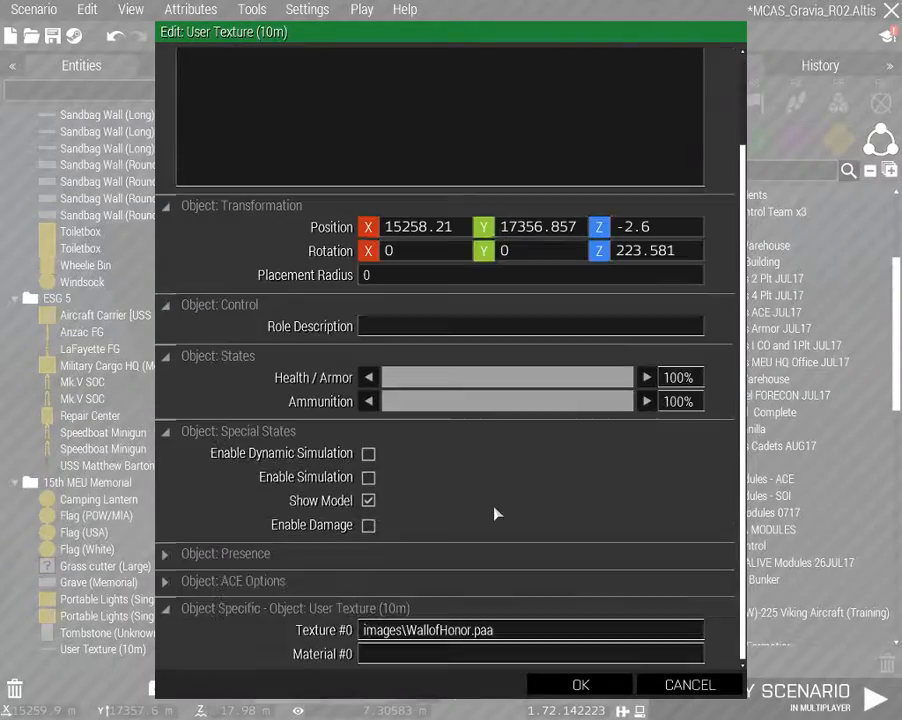
click(580, 684)
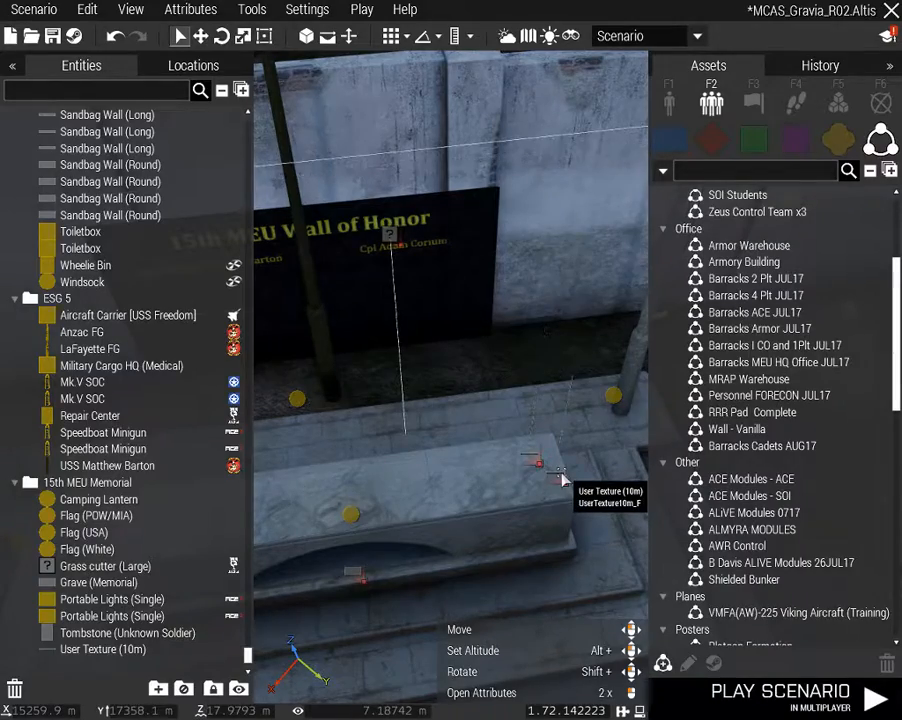
key(Delete)
mouse_move(485, 480)
right_down()
mouse_move(105, 385)
mouse_move(123, 430)
mouse_move(155, 454)
mouse_move(59, 448)
mouse_move(598, 475)
mouse_move(533, 398)
mouse_move(570, 423)
mouse_move(572, 453)
mouse_move(427, 410)
right_up()
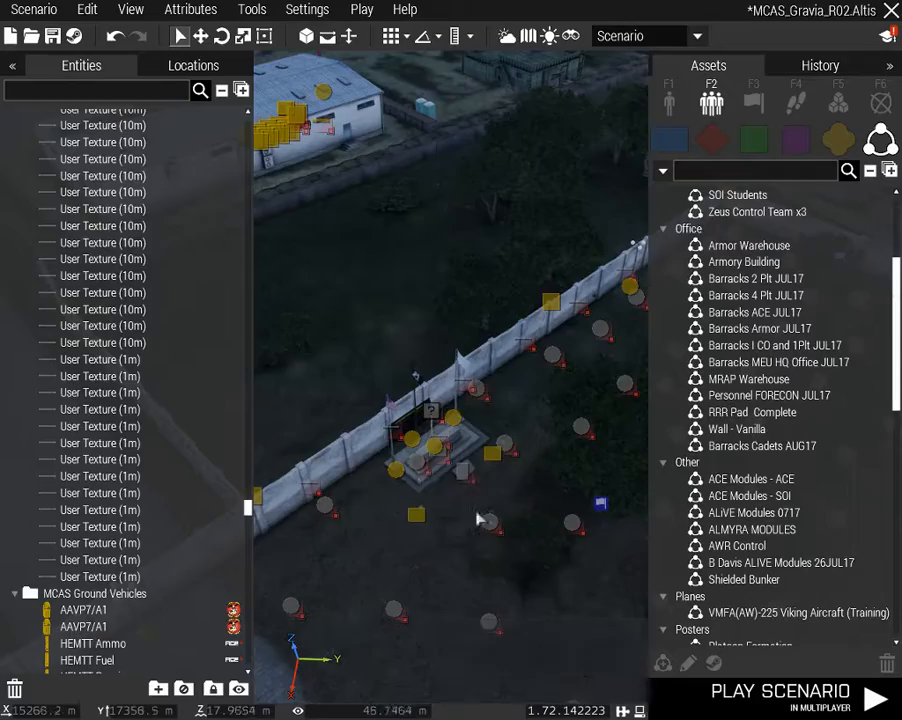
right_drag(477, 512, 303, 529)
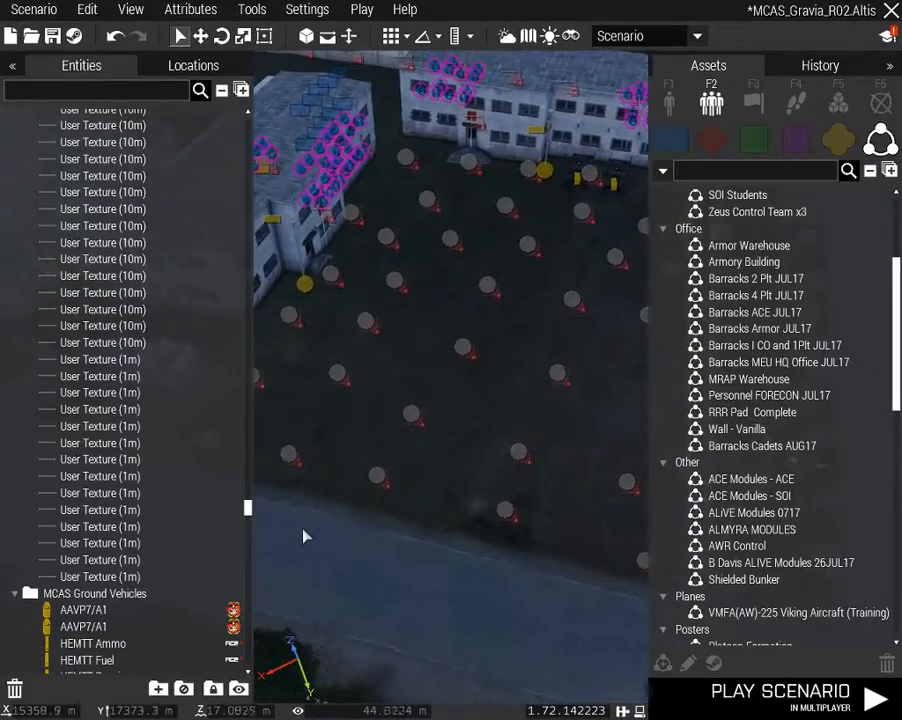
right_drag(418, 462, 315, 511)
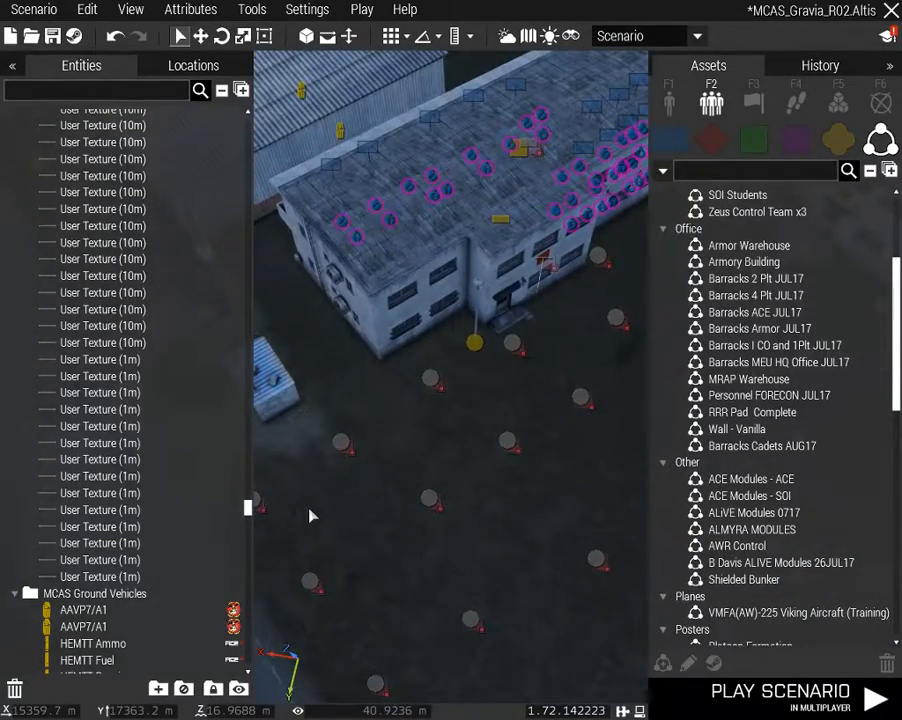
right_drag(309, 515, 848, 437)
right_drag(789, 436, 766, 432)
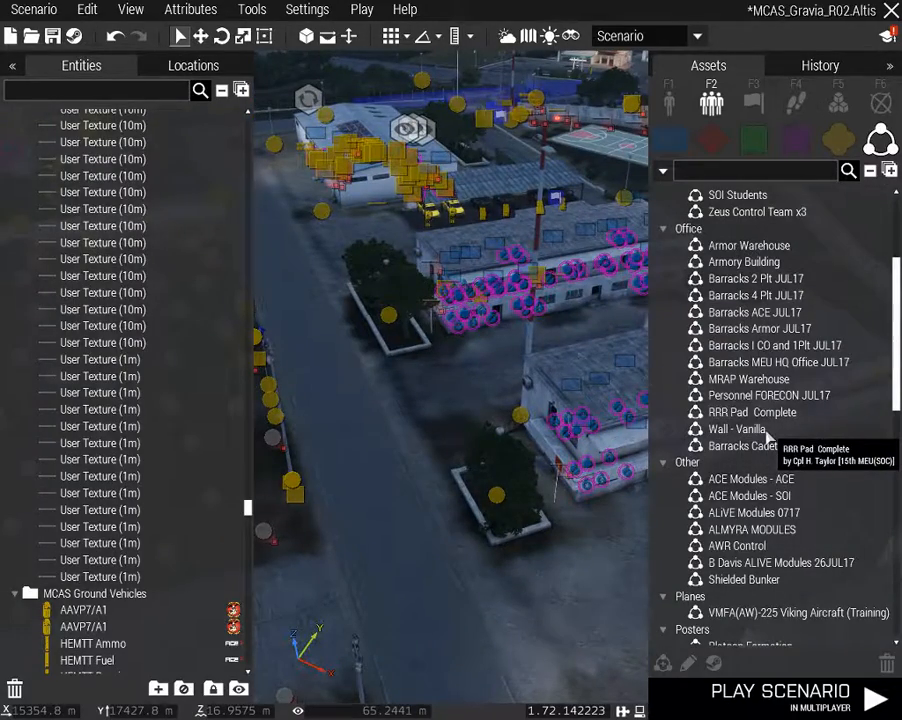
right_drag(766, 432, 706, 448)
Cut the BLUFOR groups Gator 101 through 106 and Titan 2-1 through 2-4 from the scenario
scroll(141, 436, up, 10)
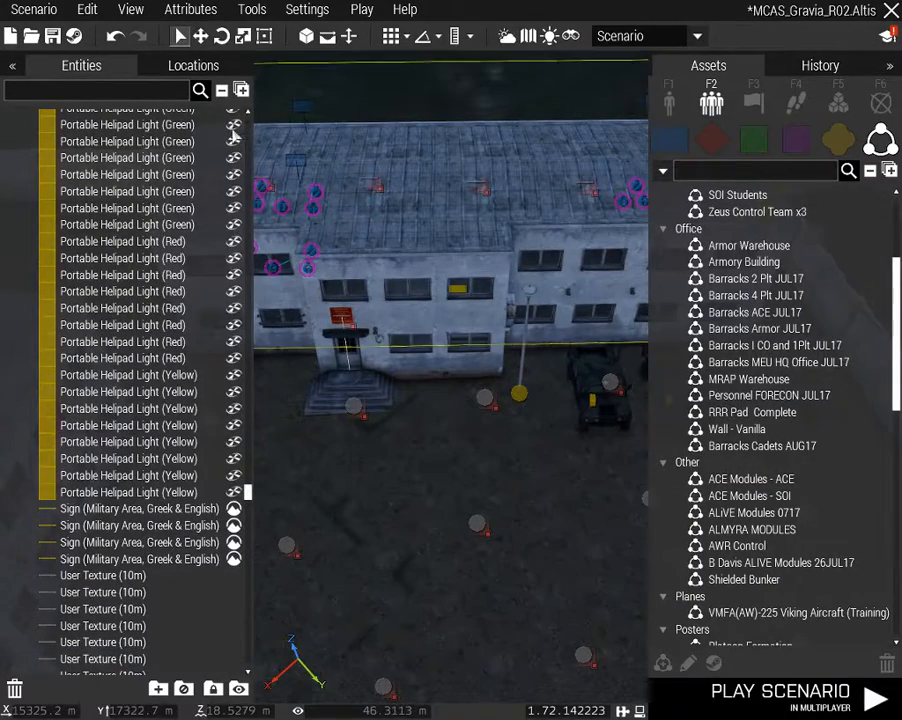
click(222, 92)
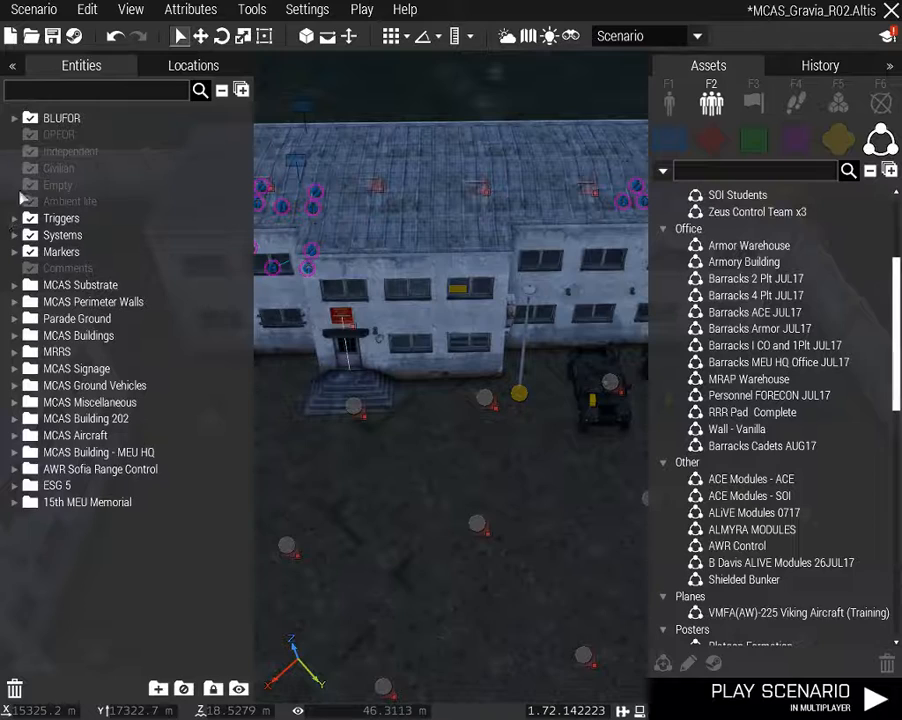
click(15, 119)
scroll(60, 310, down, 3)
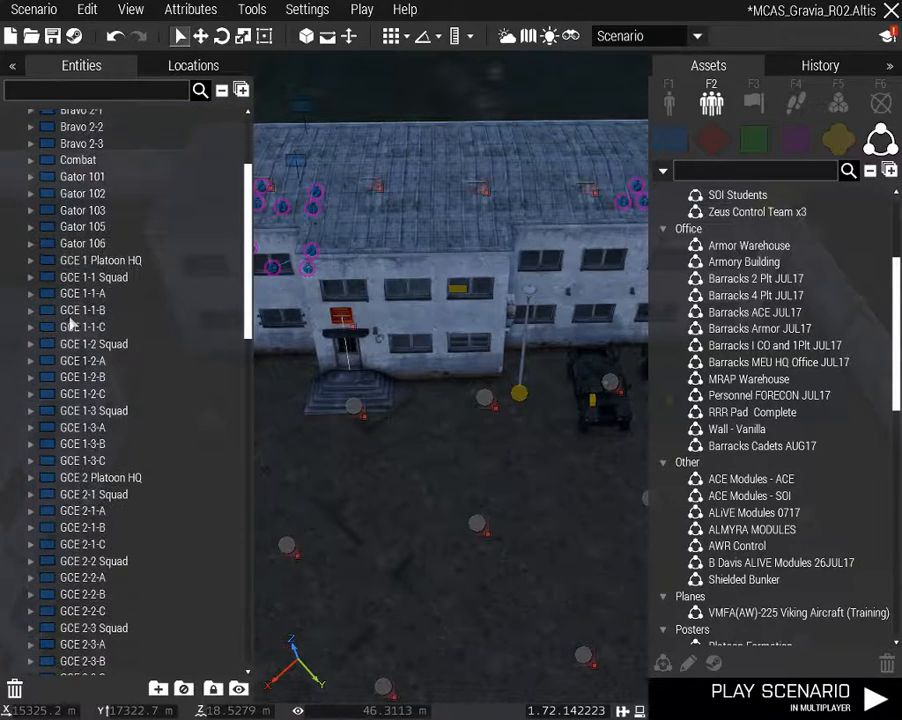
scroll(80, 290, up, 1)
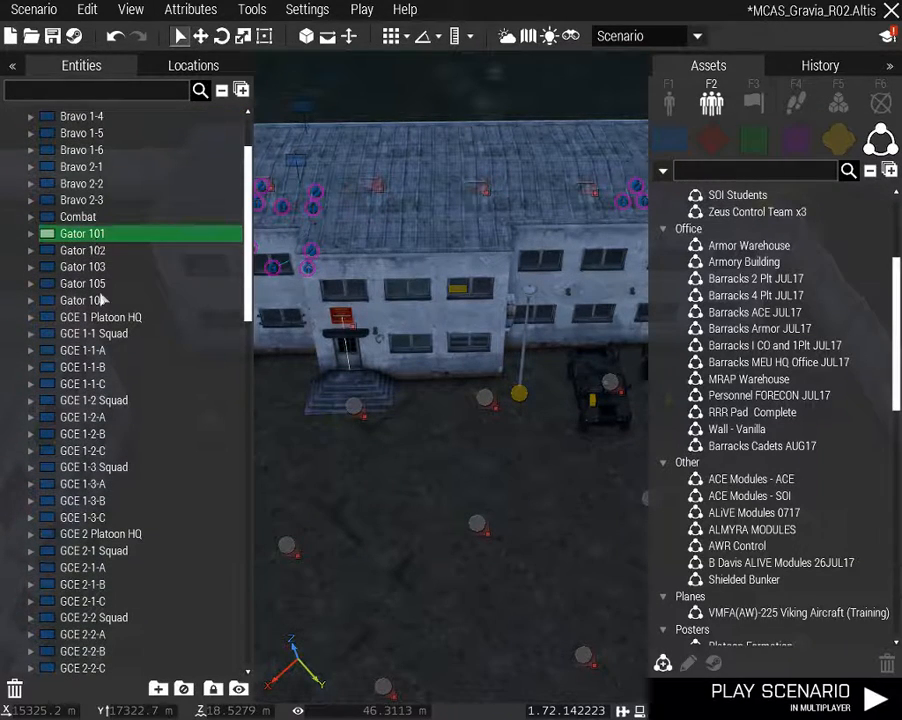
shift+click(95, 302)
scroll(85, 365, down, 8)
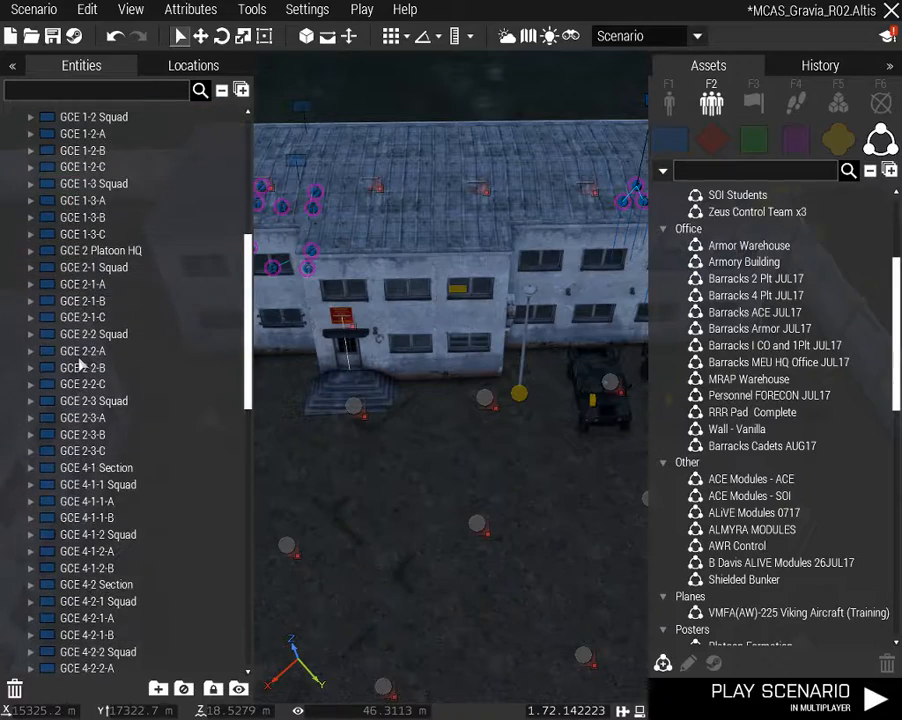
scroll(80, 366, down, 6)
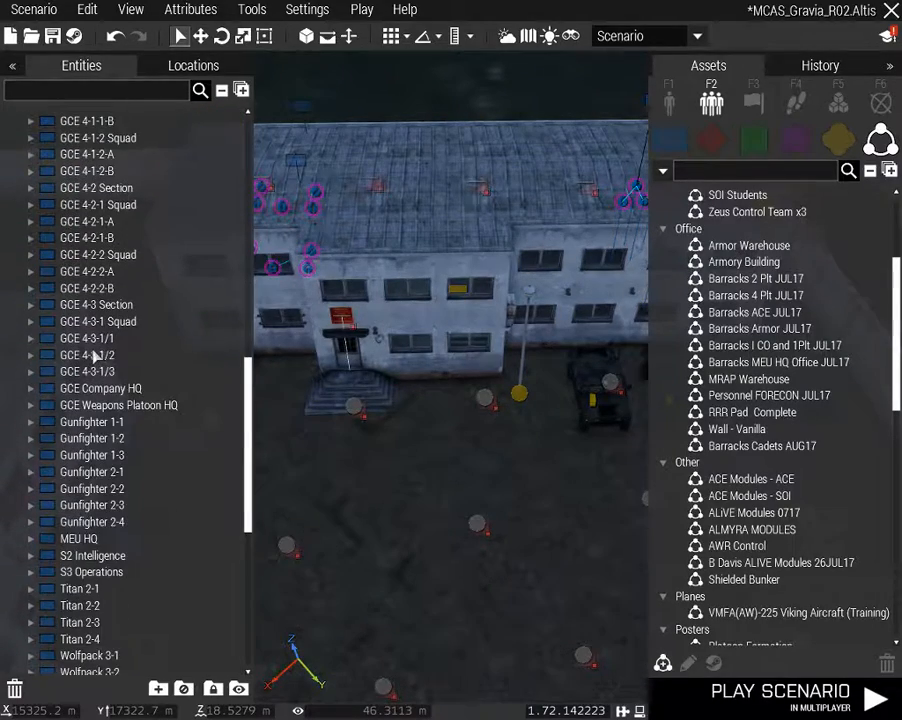
scroll(86, 350, down, 3)
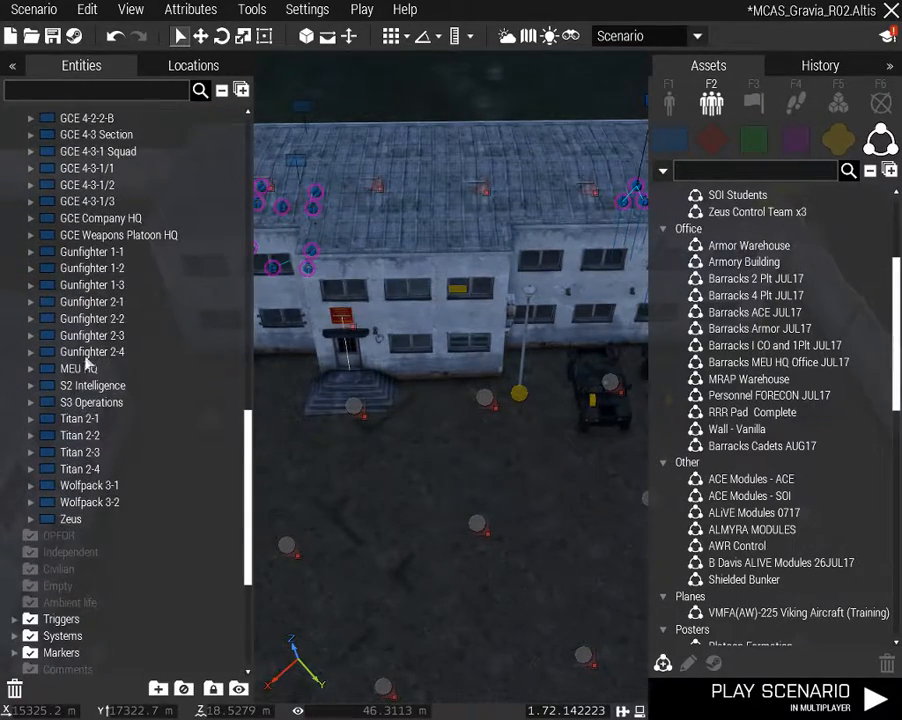
shift+click(88, 454)
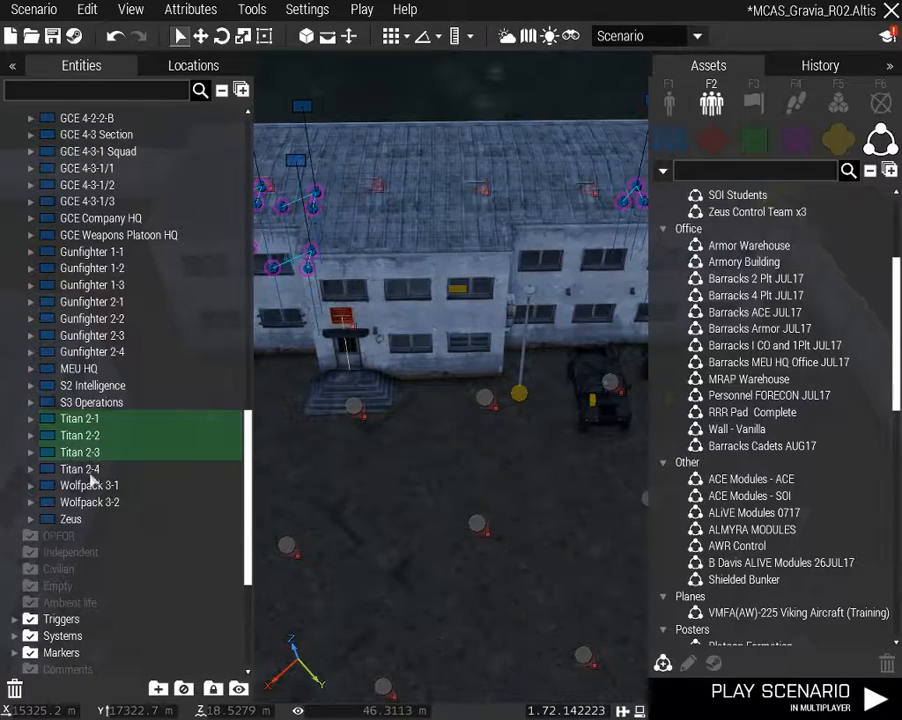
scroll(90, 477, up, 20)
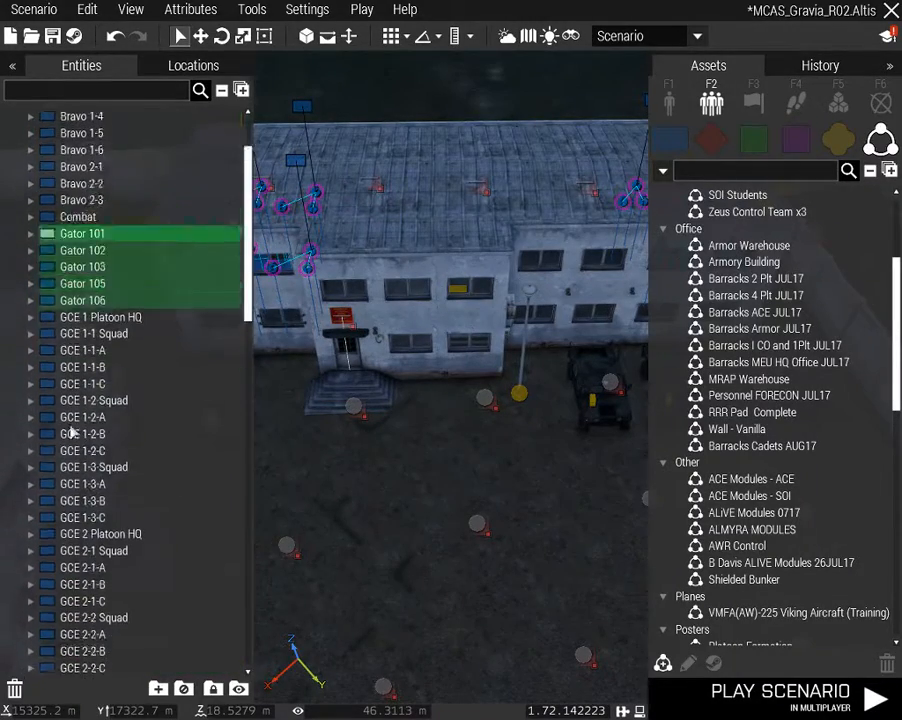
mouse_move(463, 453)
right_down()
mouse_move(412, 446)
mouse_move(548, 455)
mouse_move(548, 445)
mouse_move(605, 440)
mouse_move(455, 435)
right_up()
key(w)
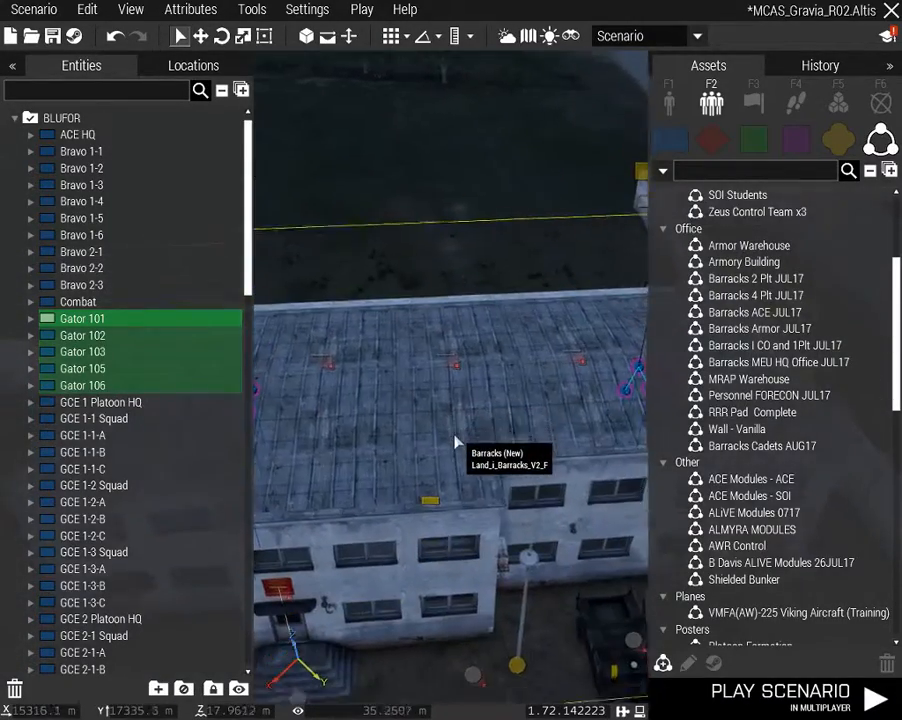
key(s)
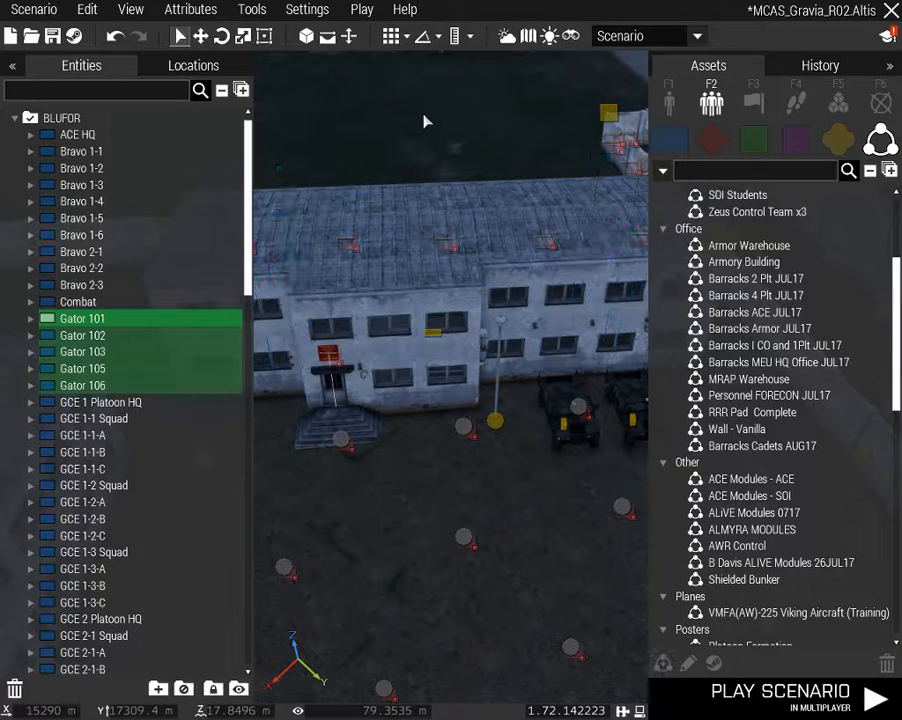
key(Delete)
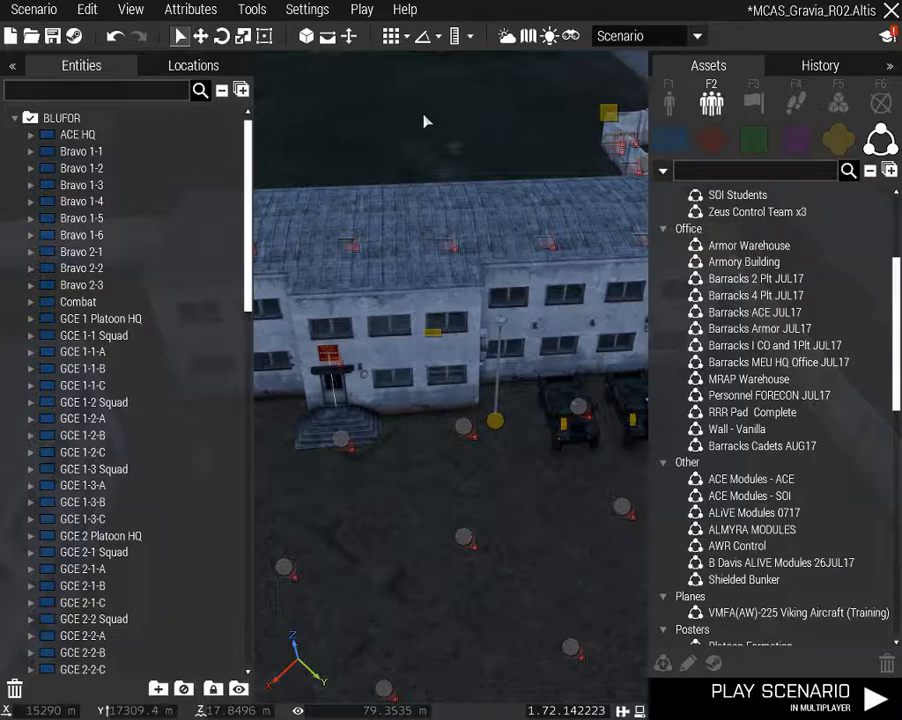
key(ctrl+v)
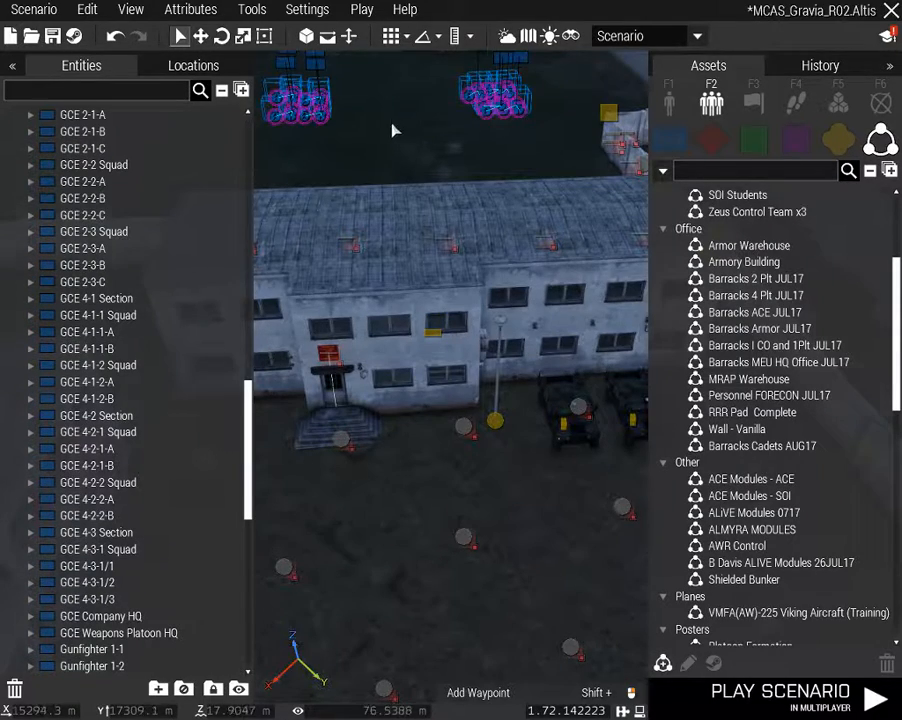
right_drag(393, 129, 381, 115)
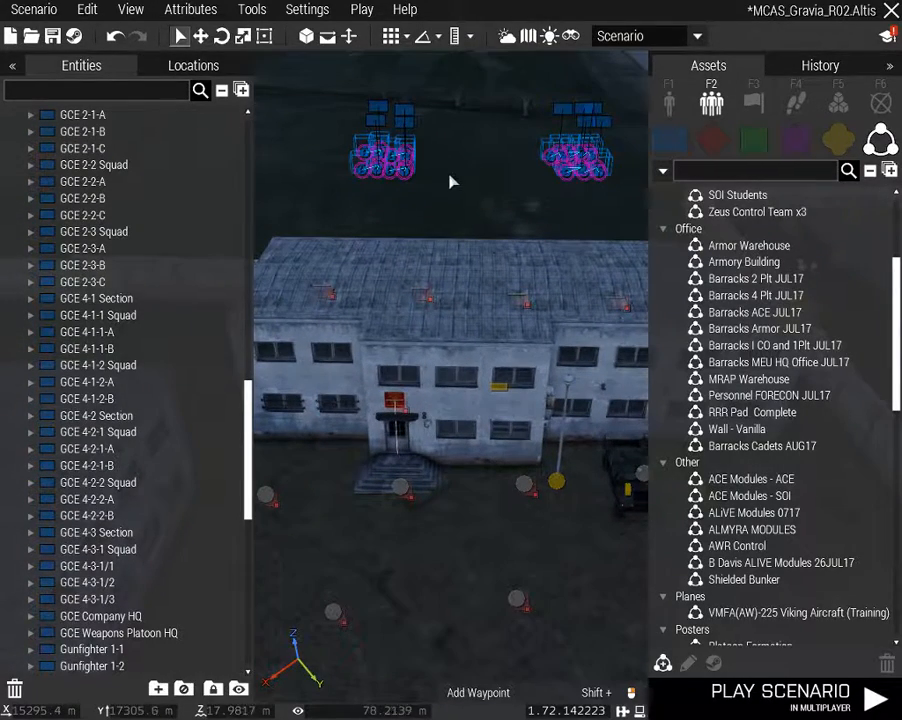
key(ctrl+z)
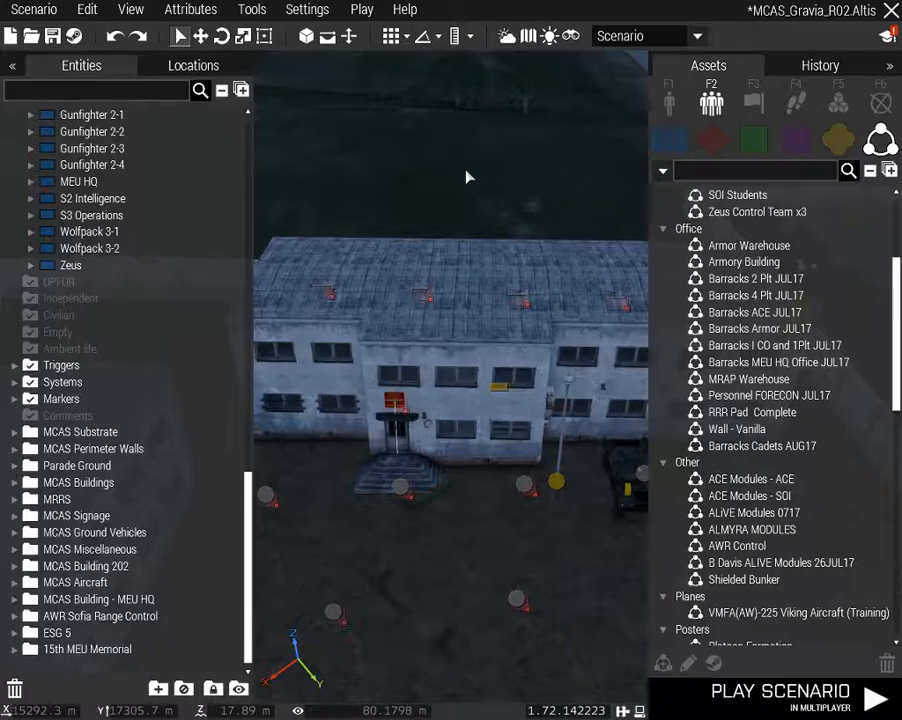
Paste the cut Gator and Titan groups back at their original positions
key(ctrl+shift+v)
right_drag(463, 175, 549, 215)
key(d)
key(a)
key(w)
key(a)
key(a)
key(d)
key(w)
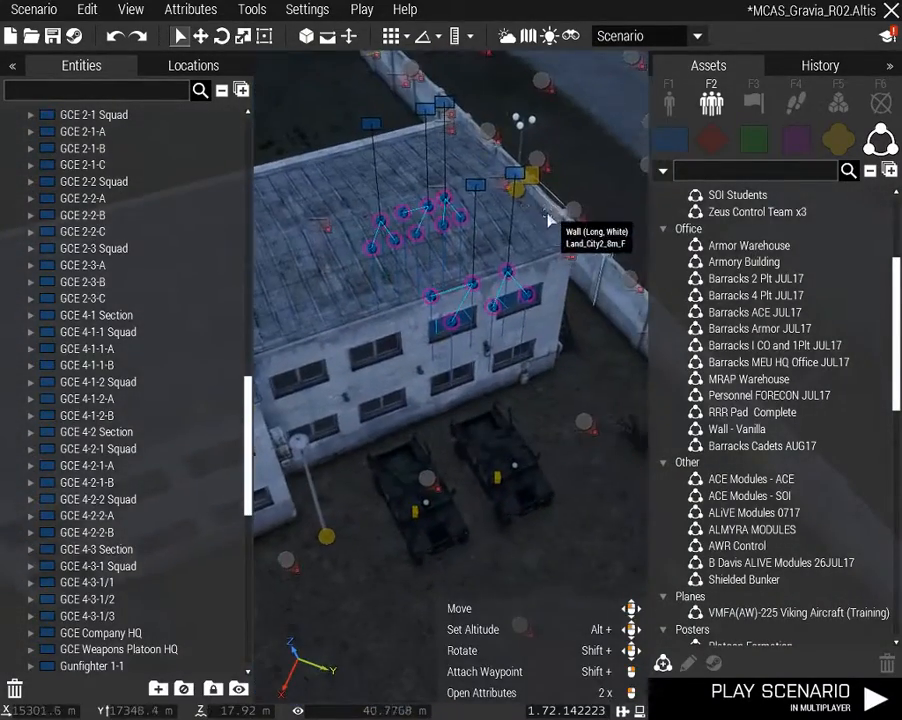
Set the Alpha 2-6 group's callsign to Gator 101, matching its init script
click(374, 127)
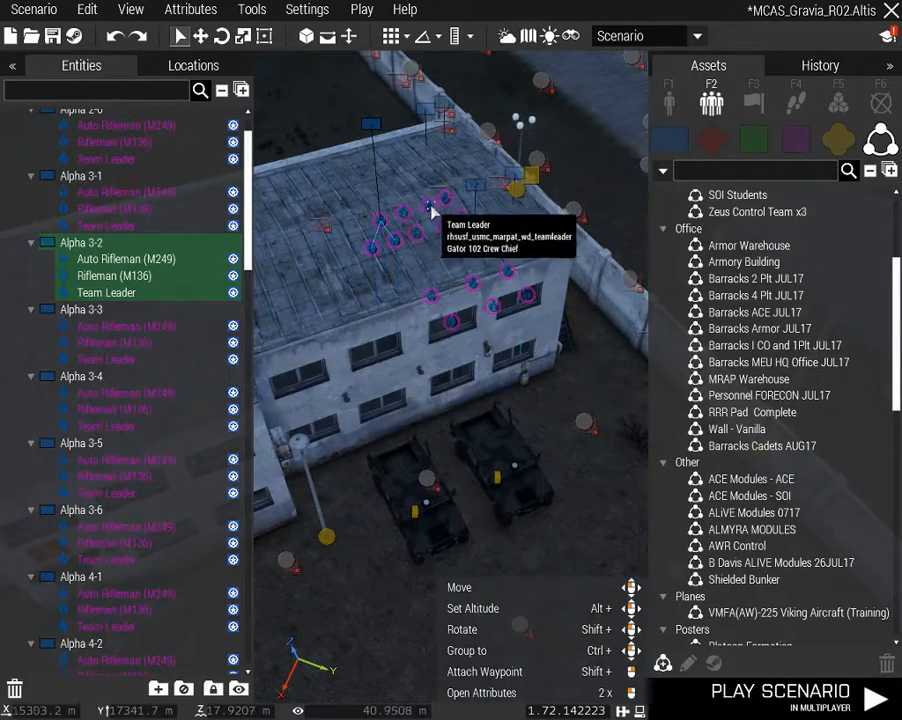
double_click(446, 106)
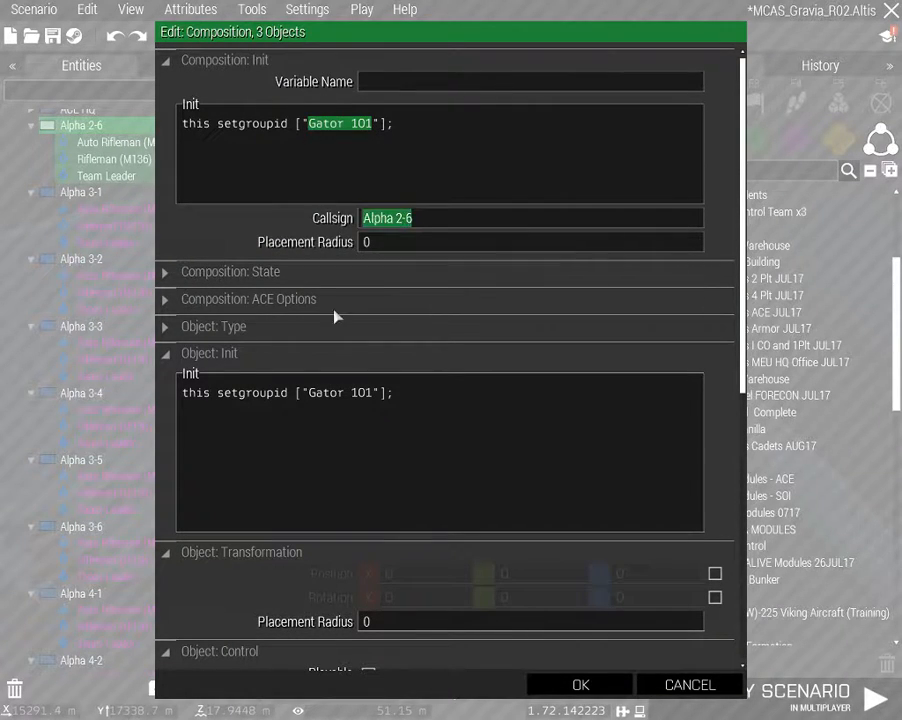
click(578, 684)
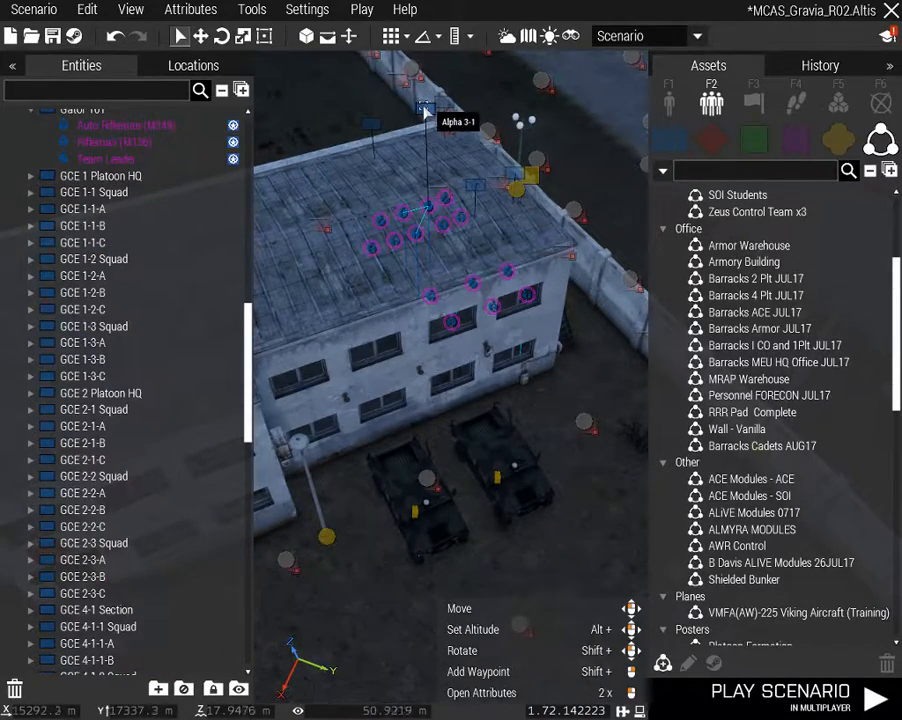
Set the callsigns of the Alpha 3-1 and Alpha 3-2 groups to Gator 102 and Gator 103, matching their init scripts
double_click(436, 180)
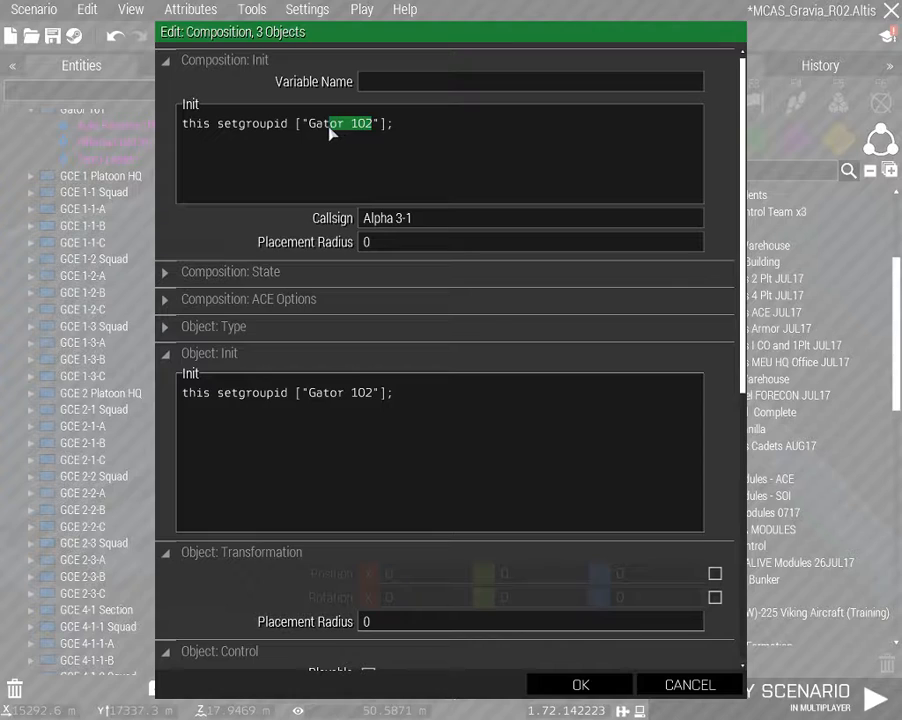
click(435, 223)
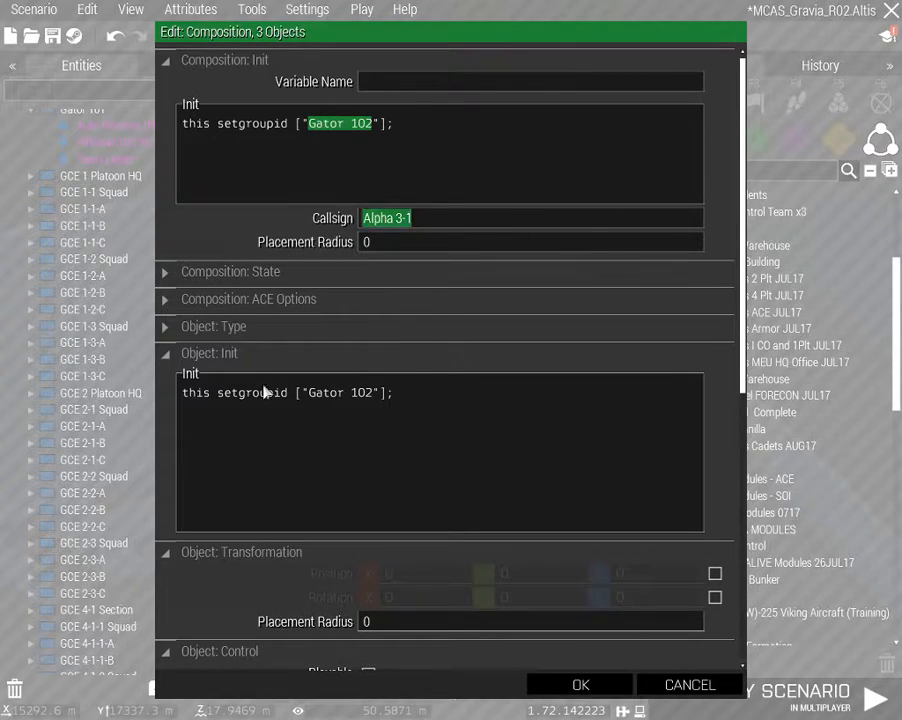
click(567, 692)
double_click(368, 128)
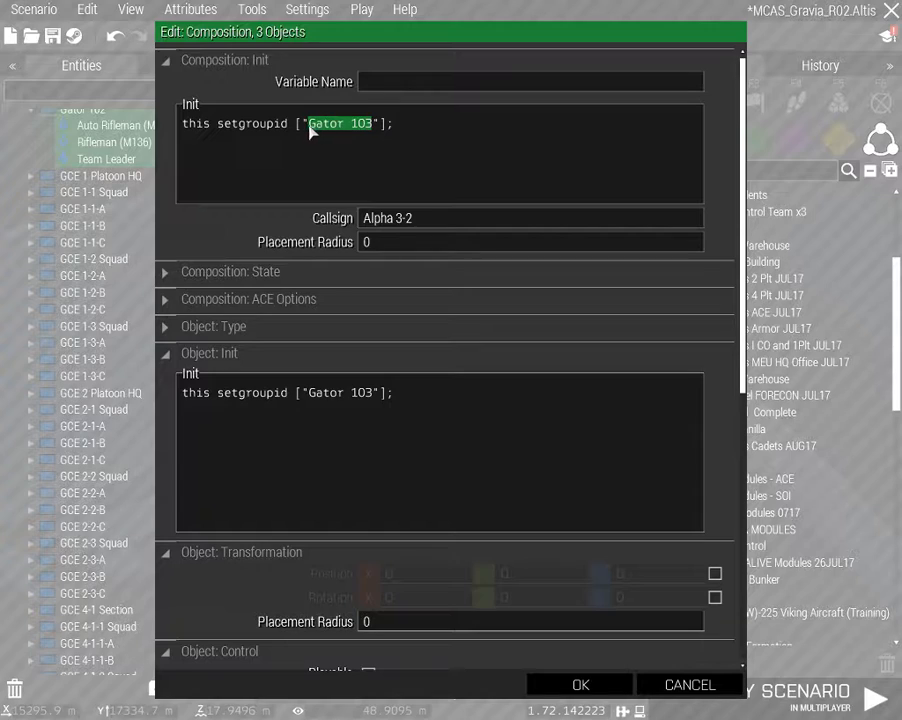
click(581, 686)
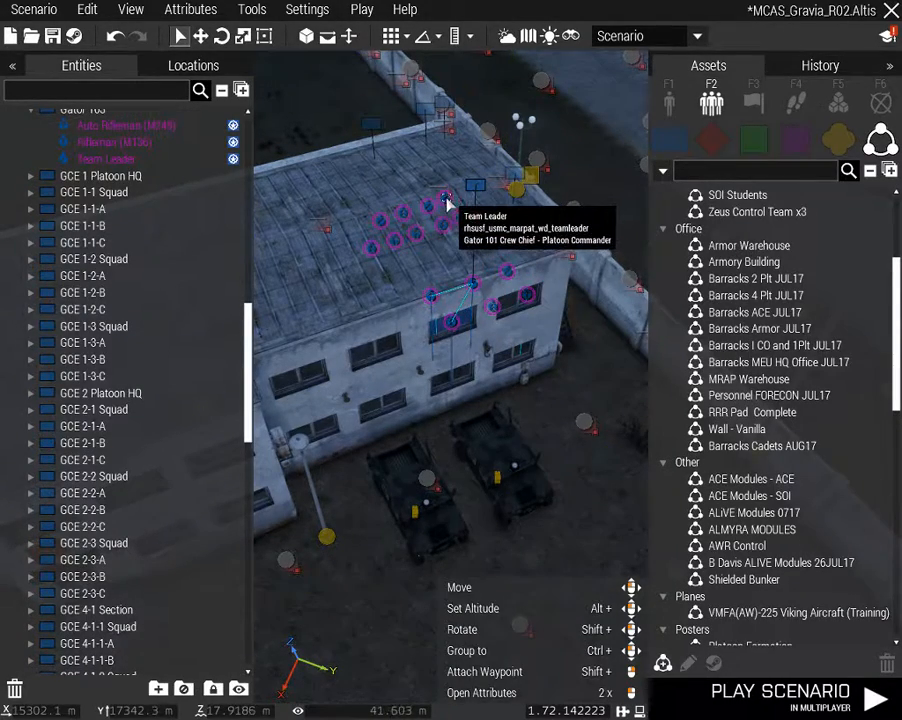
Set the Alpha 3-3 group's callsign to Gator 105, matching its init script
double_click(479, 287)
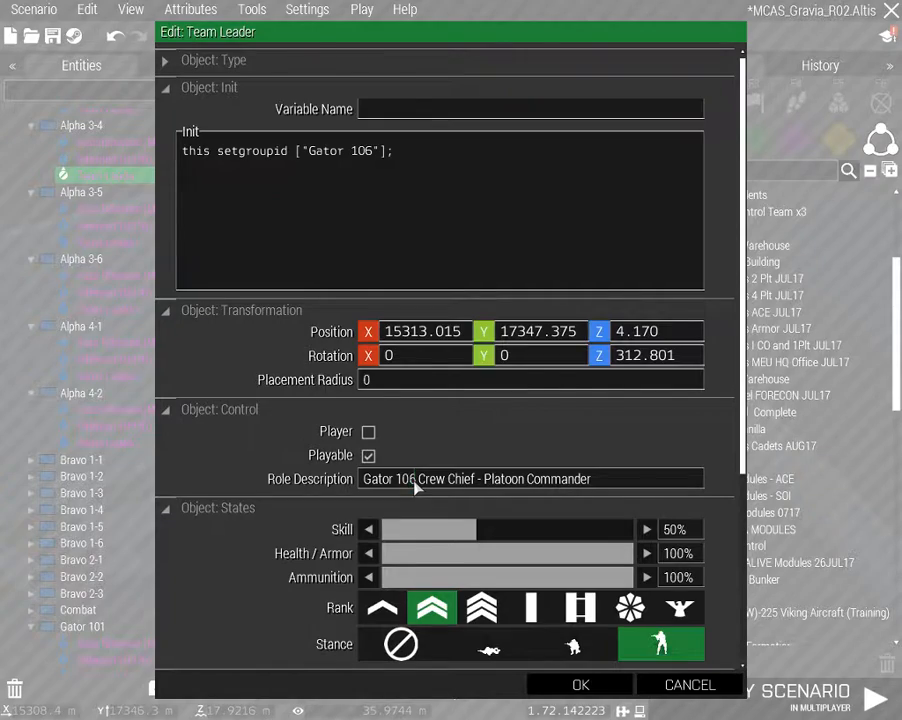
key(Escape)
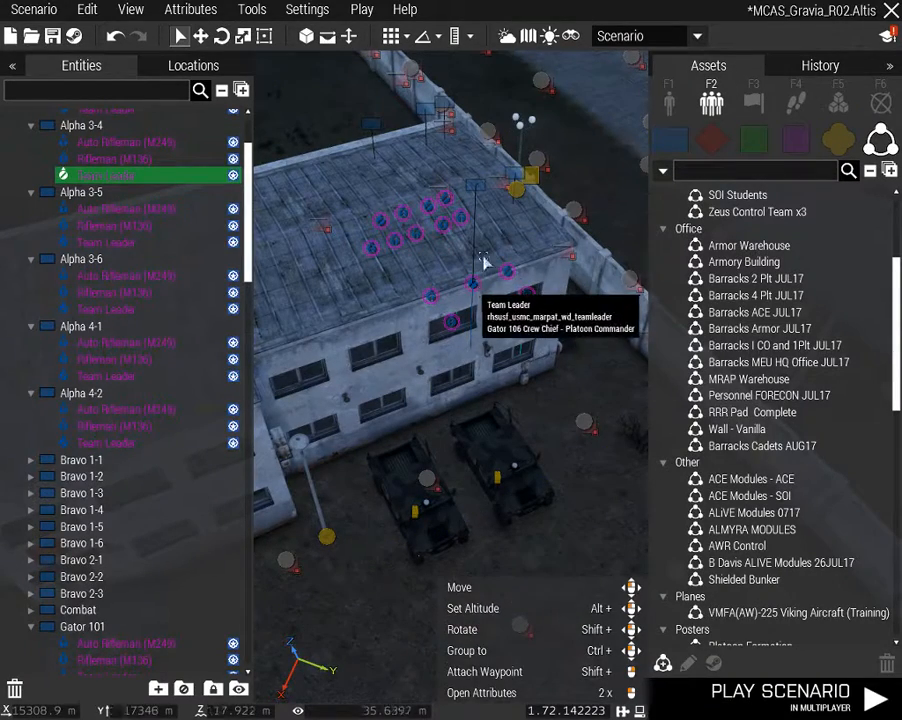
double_click(509, 179)
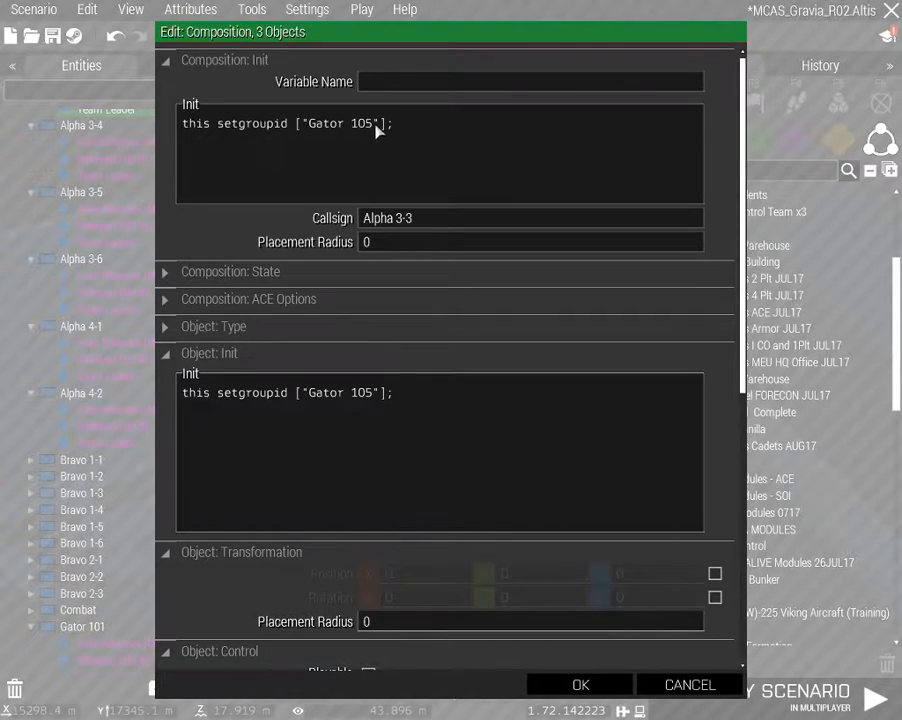
triple_click(400, 217)
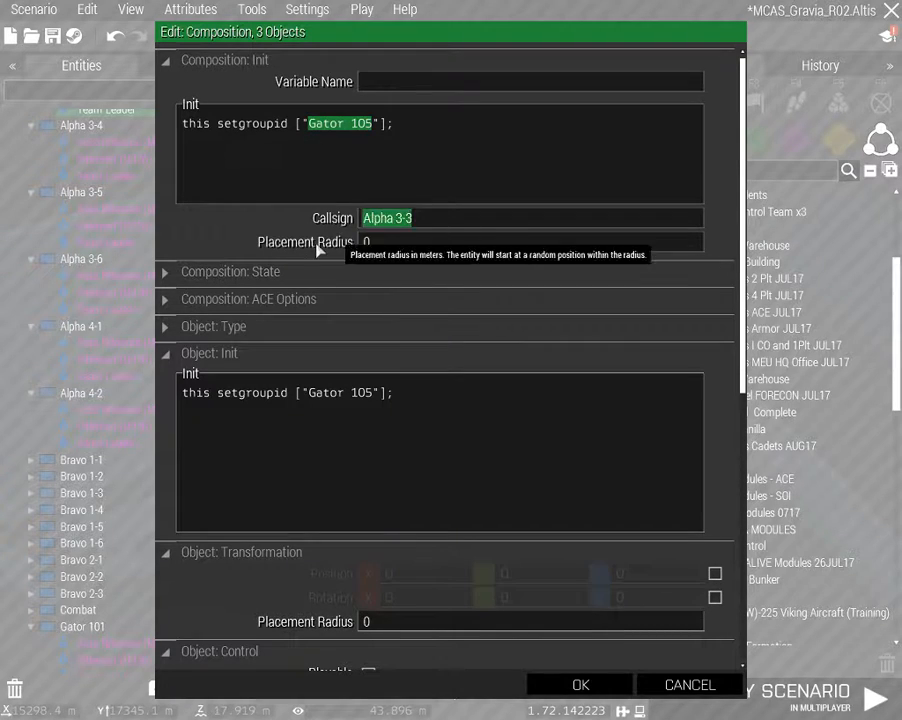
text(Gator 105)
click(584, 685)
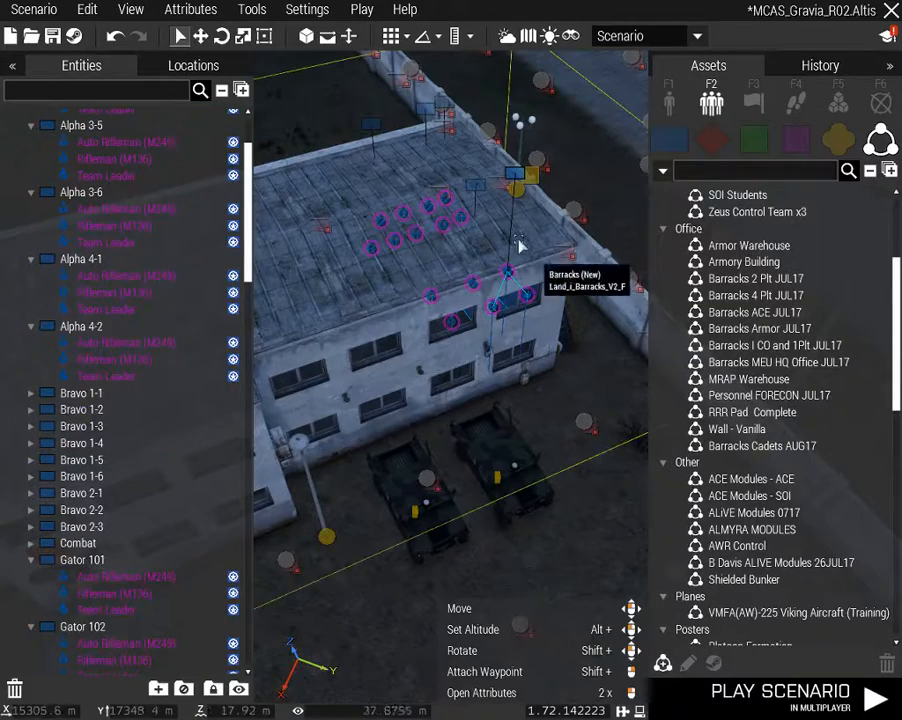
Set the Alpha 3-4 group's callsign to Gator 106, matching its init script
double_click(474, 190)
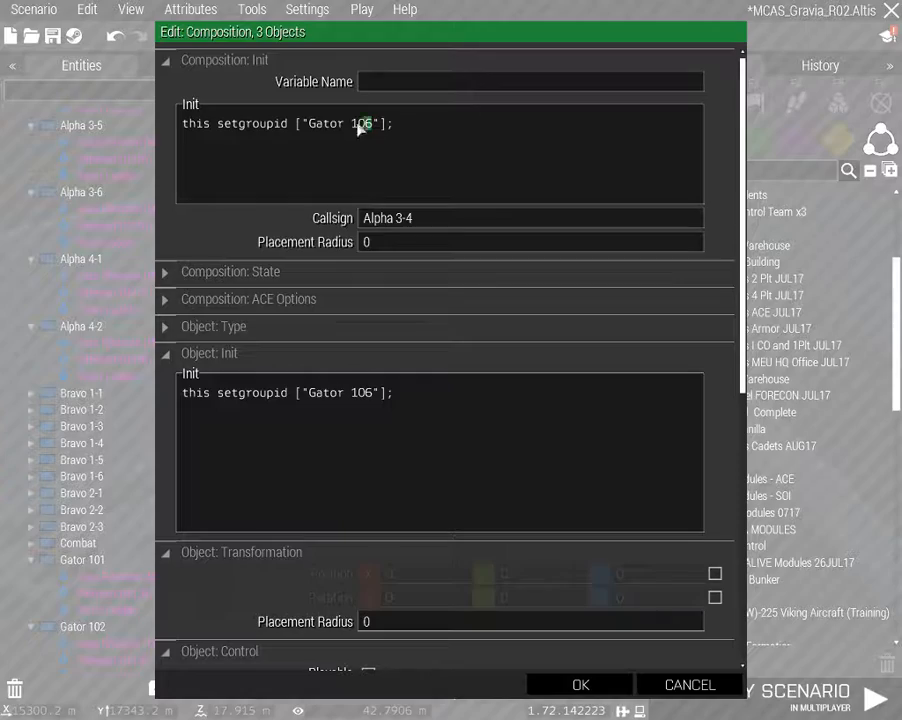
triple_click(444, 222)
text(Gator 106)
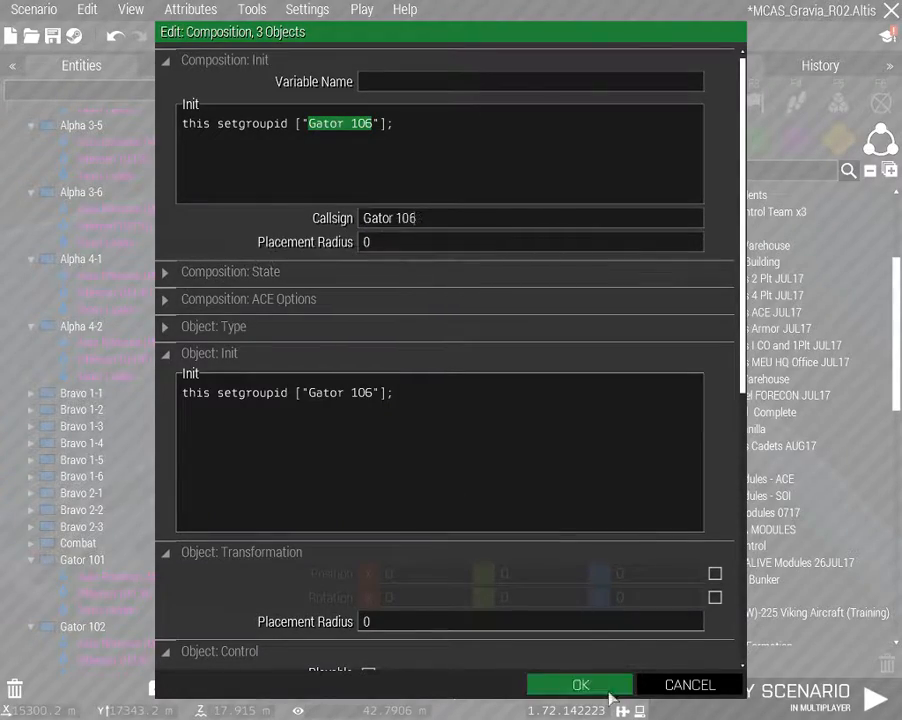
click(582, 685)
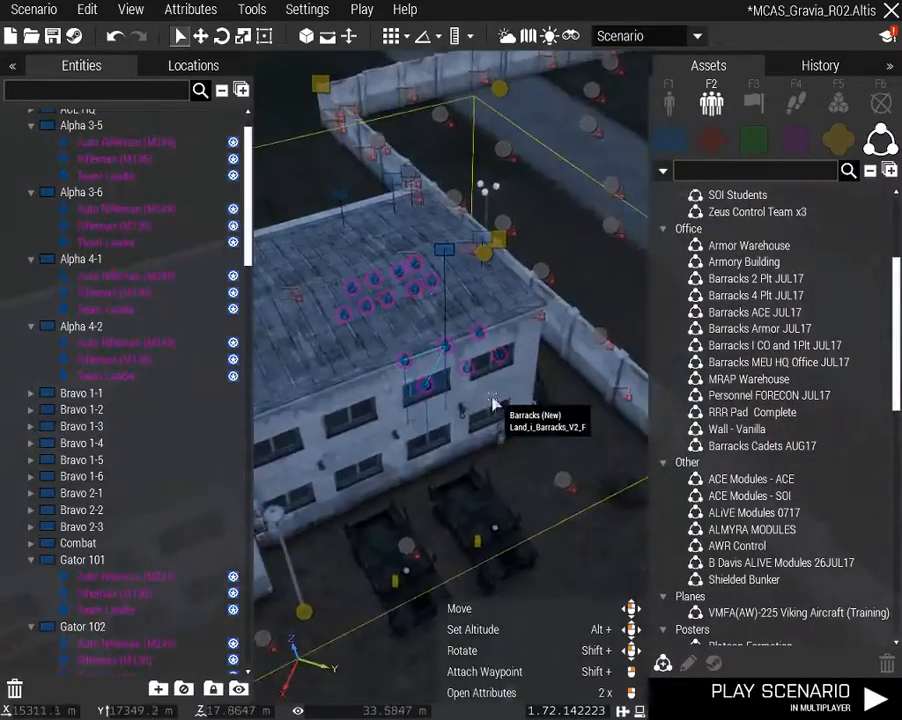
Set the Alpha 3-5 group's callsign to Titan 2-1, matching its init script
right_drag(410, 398, 383, 416)
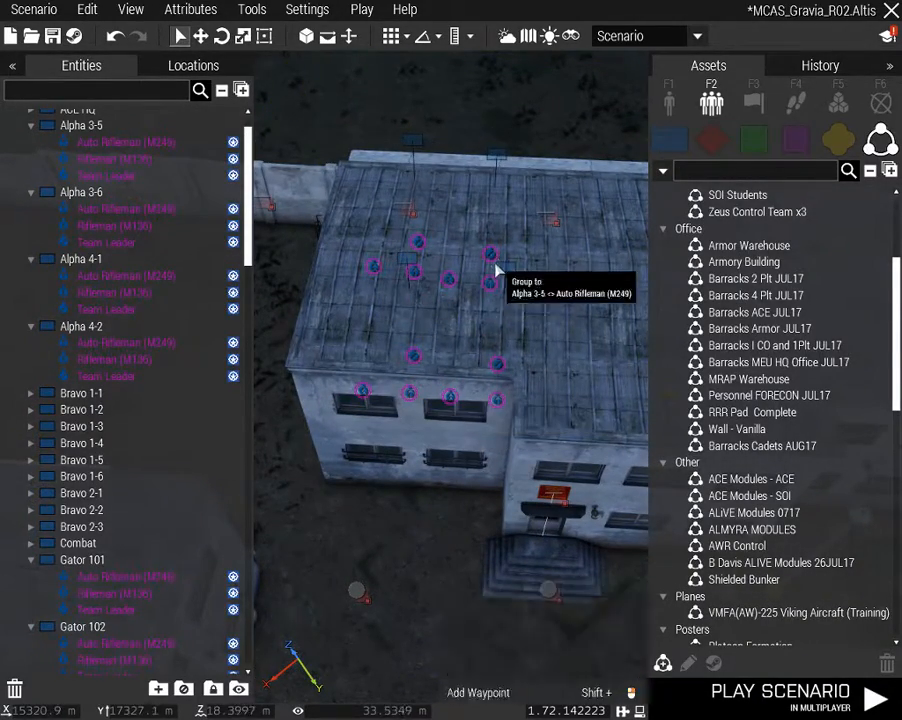
double_click(496, 158)
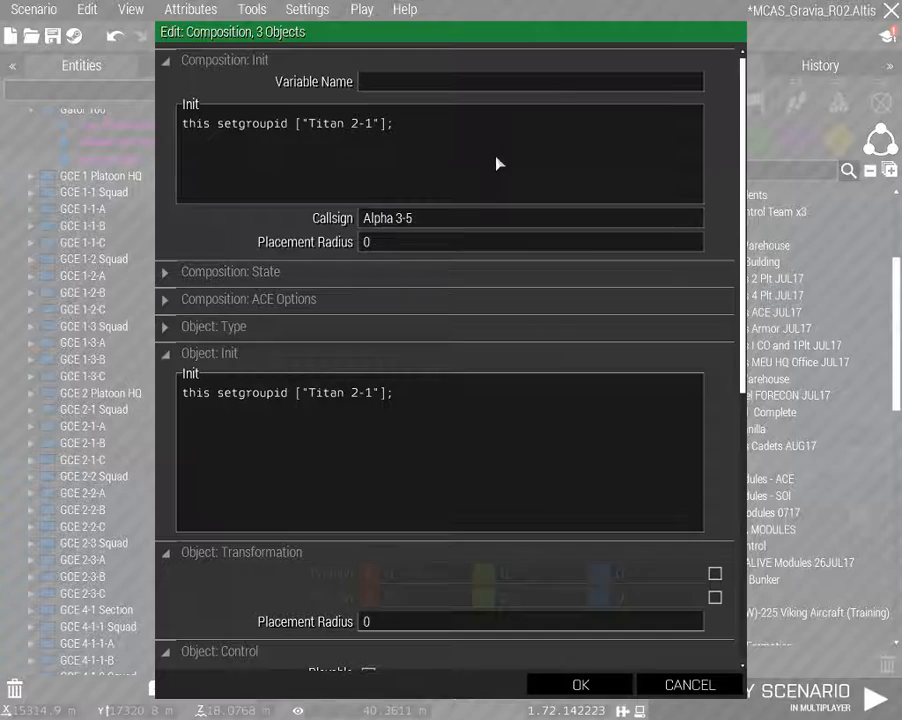
double_click(364, 123)
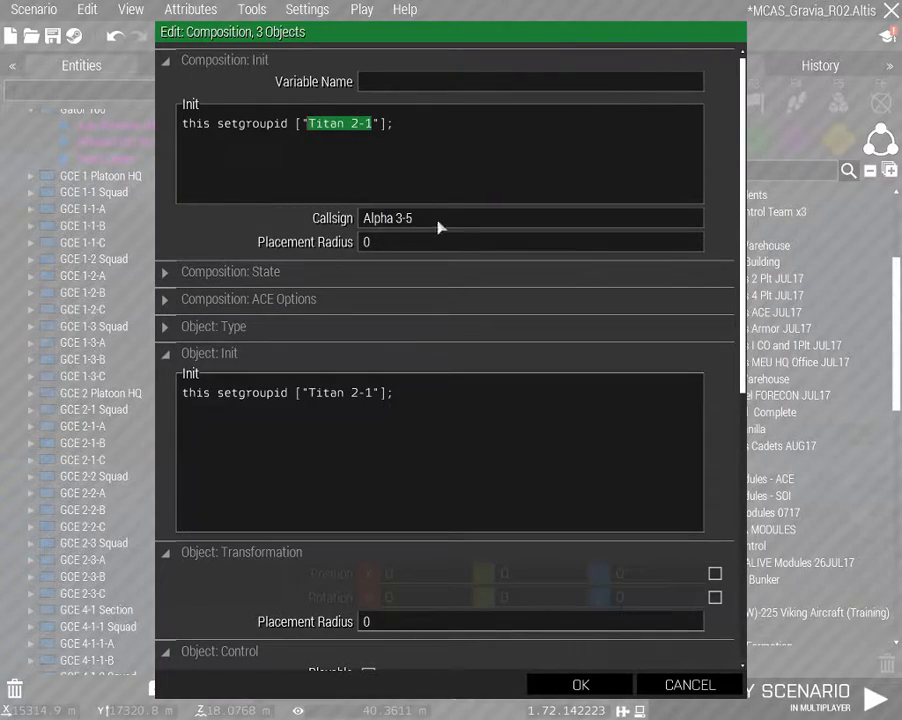
click(578, 685)
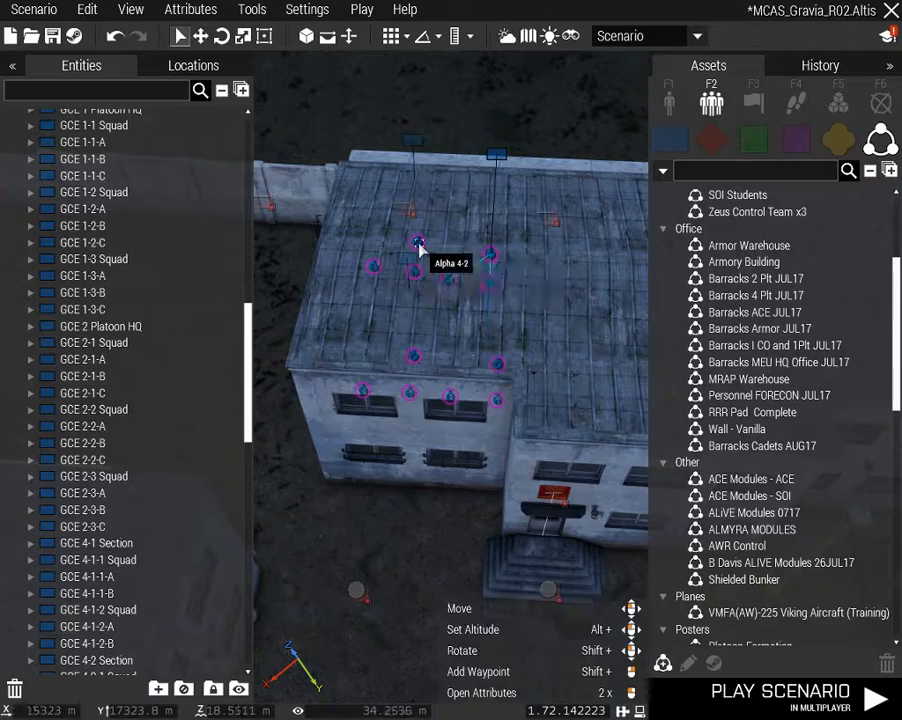
Set the Alpha 3-6 group's callsign to Titan 2-2, matching its init script
double_click(411, 144)
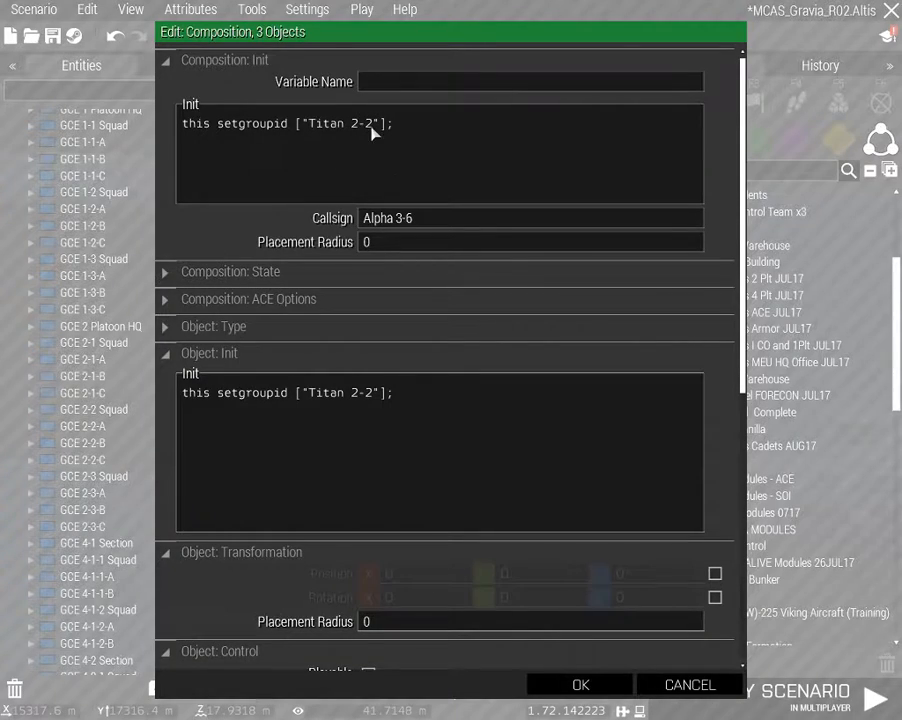
click(371, 224)
key(ctrl+a)
text(Titan 2-2)
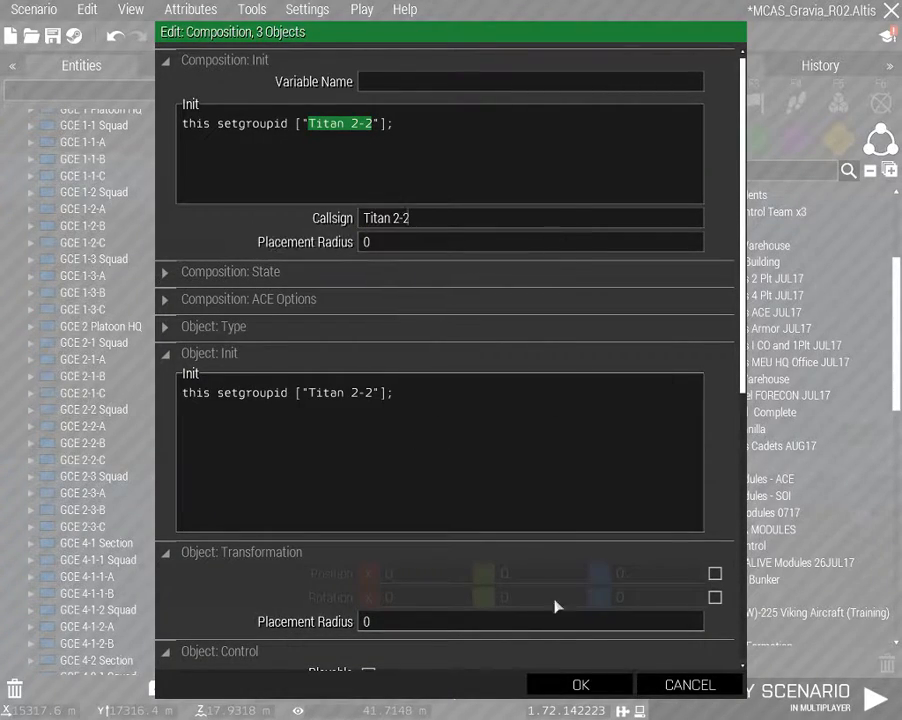
click(579, 684)
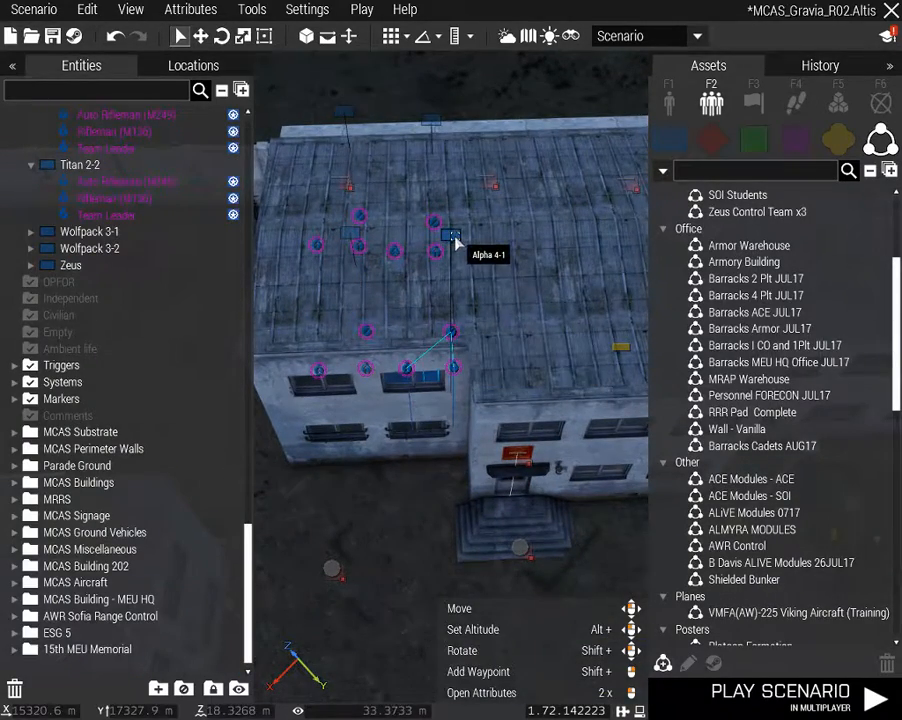
Set the callsigns of the Alpha 4-1 and Alpha 4-2 groups to Titan 2-3 and Titan 2-4, matching their init scripts
double_click(447, 239)
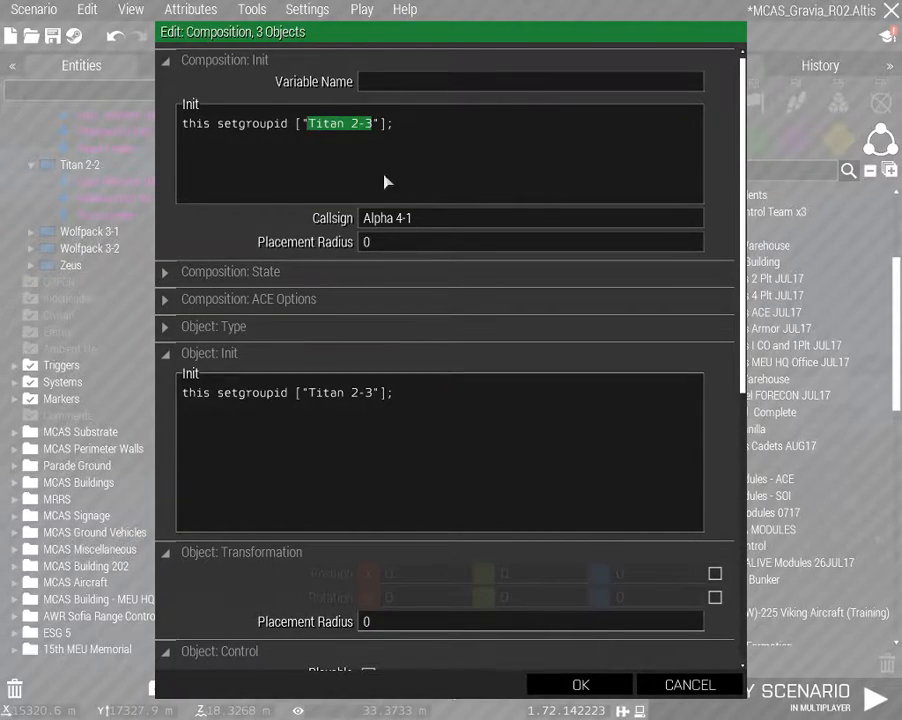
click(579, 684)
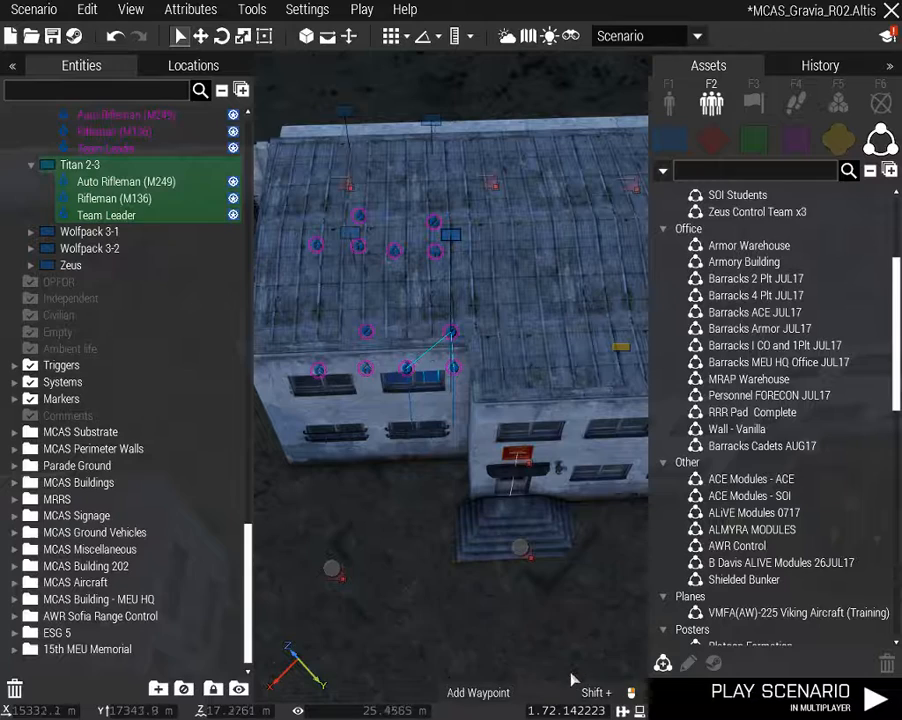
double_click(350, 237)
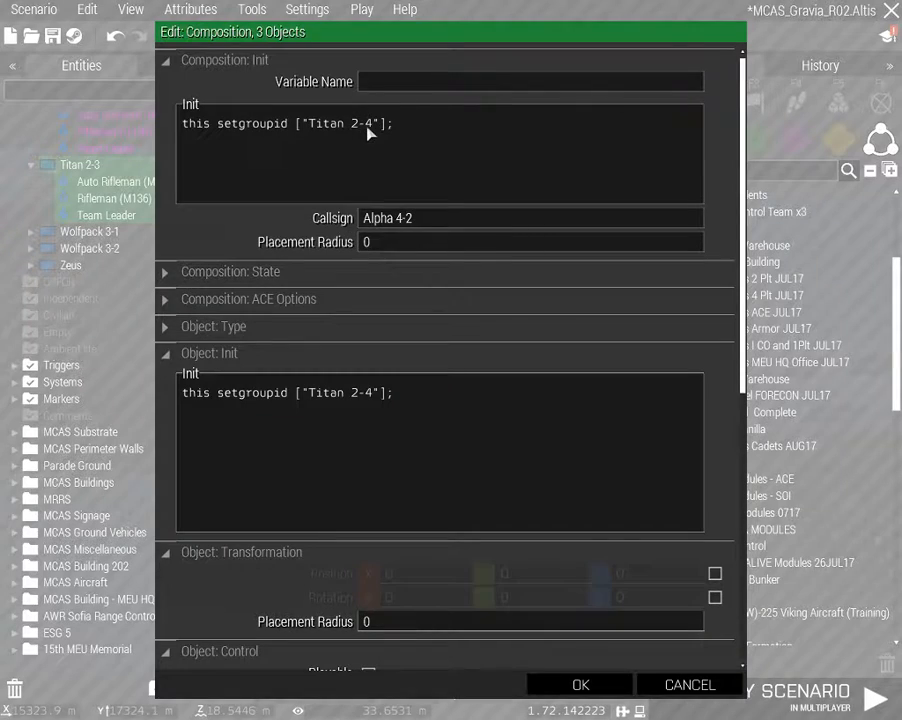
drag(373, 131, 308, 134)
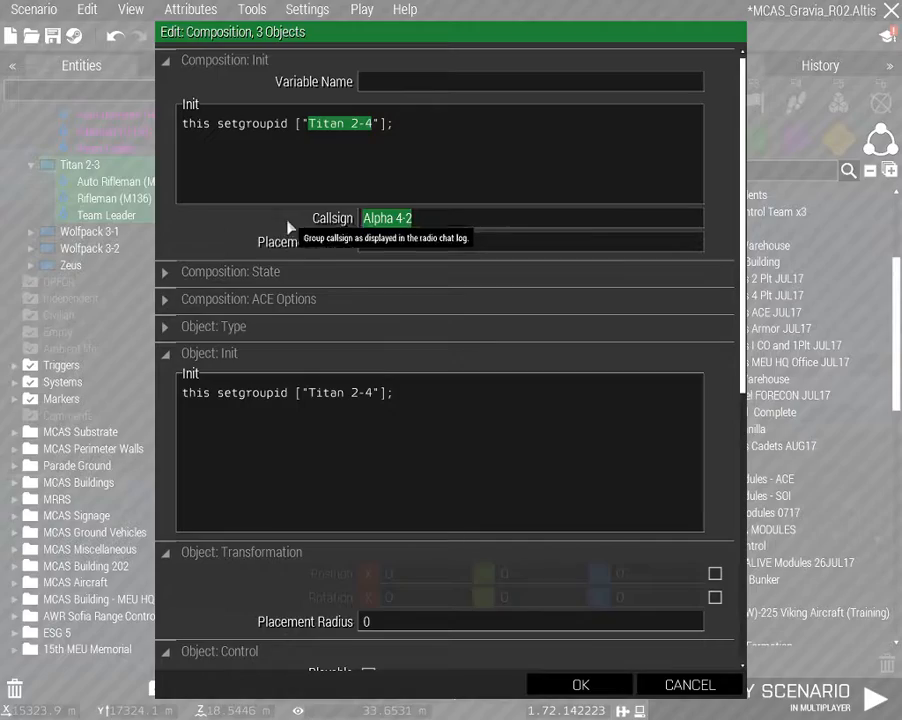
text(Titan 2-4)
click(578, 684)
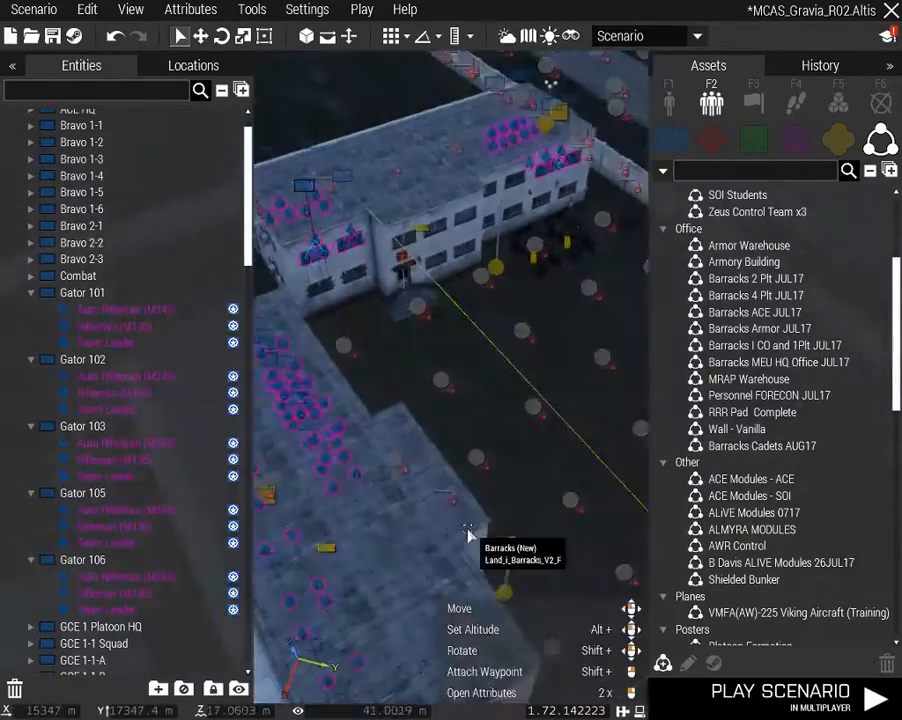
Save the scenario with the updated group callsigns
scroll(467, 535, down, 3)
right_drag(467, 535, 433, 493)
click(425, 312)
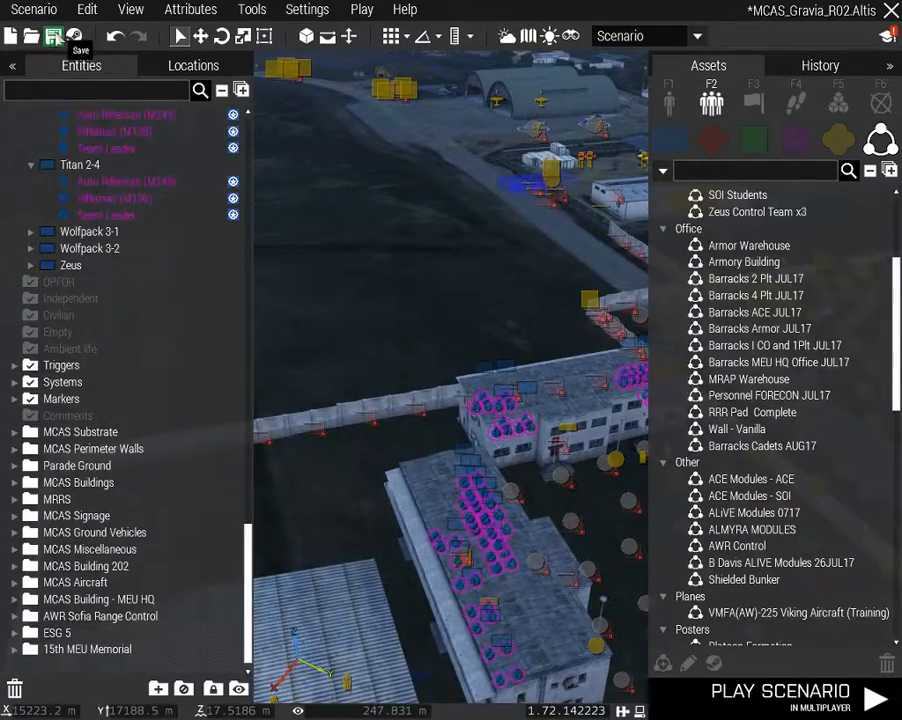
click(54, 37)
click(348, 342)
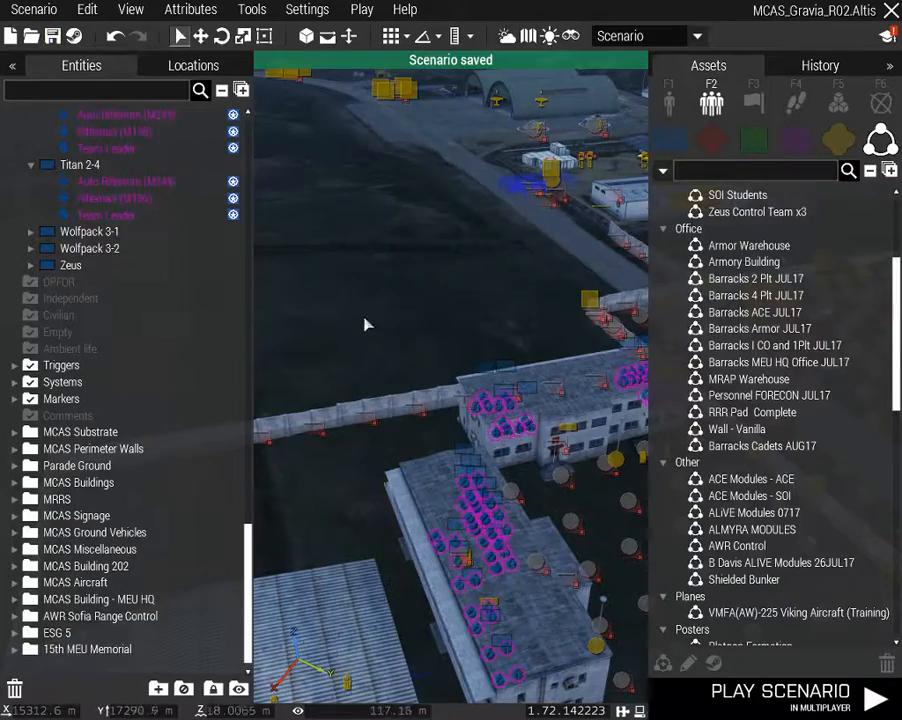
Examine the pilot and crew groups placed in and around the barracks building with the red entrance sign
key(w)
right_drag(366, 324, 259, 362)
key(w)
key(w)
key(d)
key(d)
key(w)
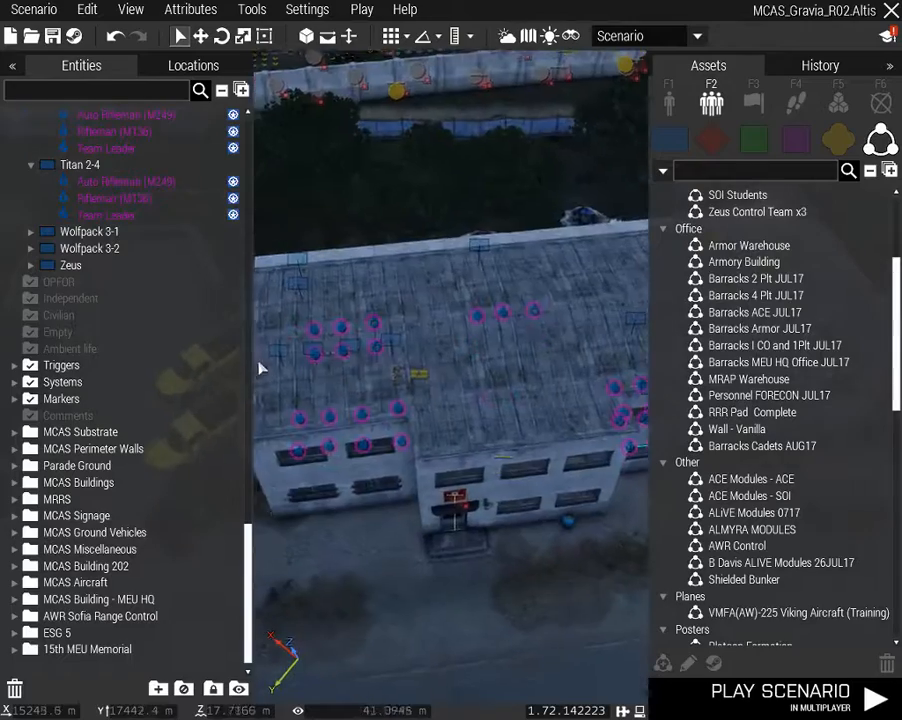
key(w)
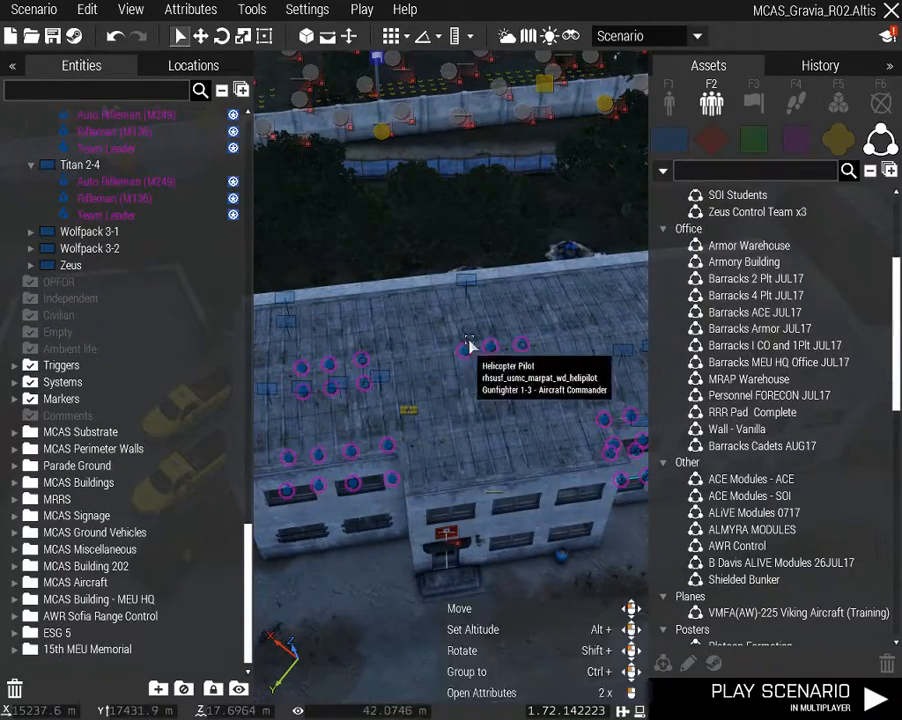
right_drag(466, 355, 570, 416)
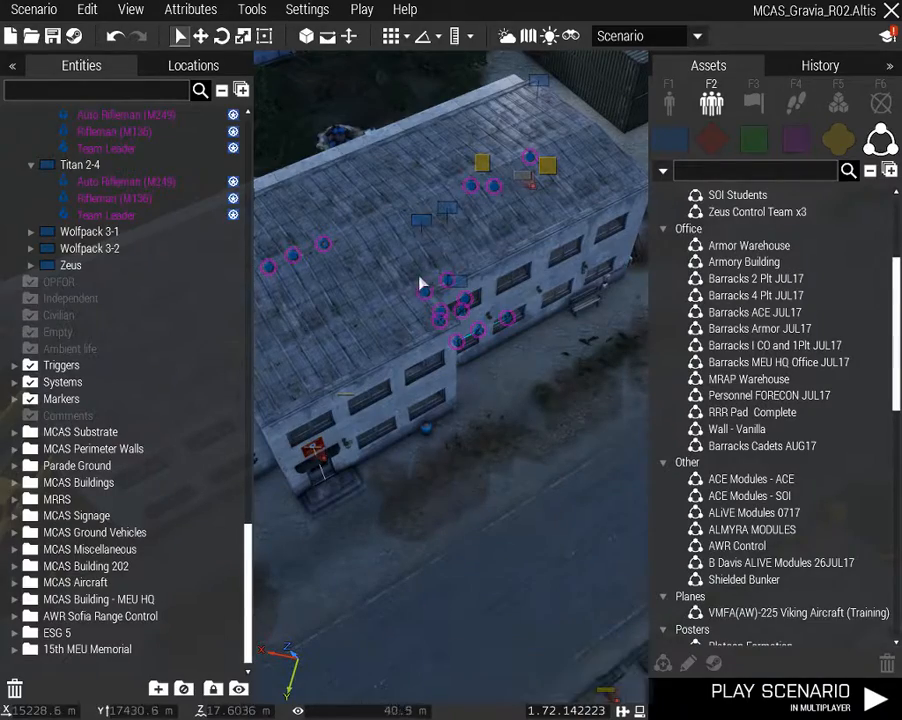
right_drag(417, 302, 308, 343)
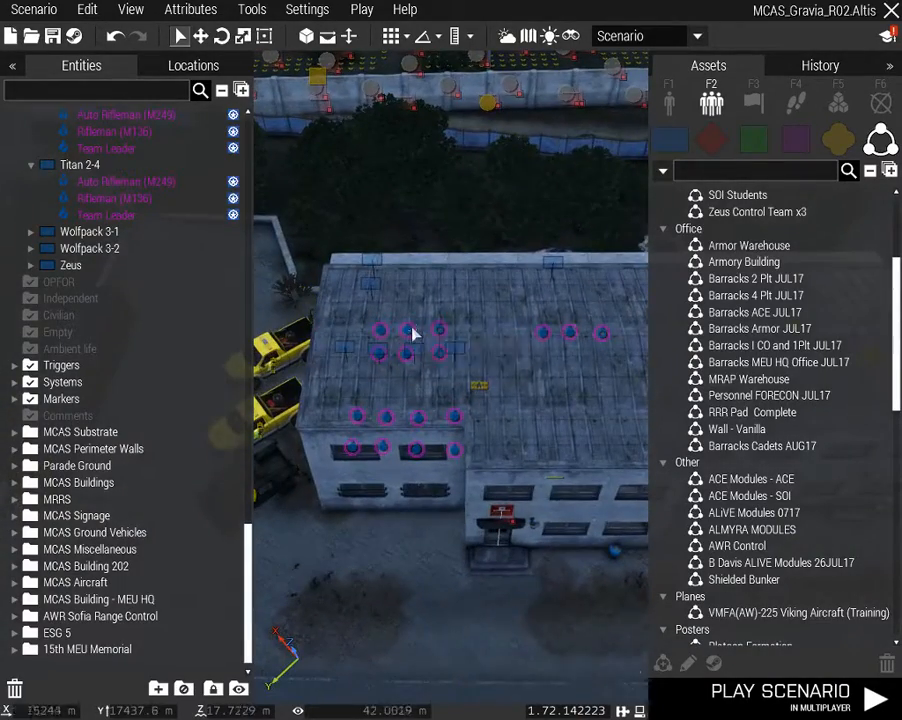
right_drag(412, 337, 777, 308)
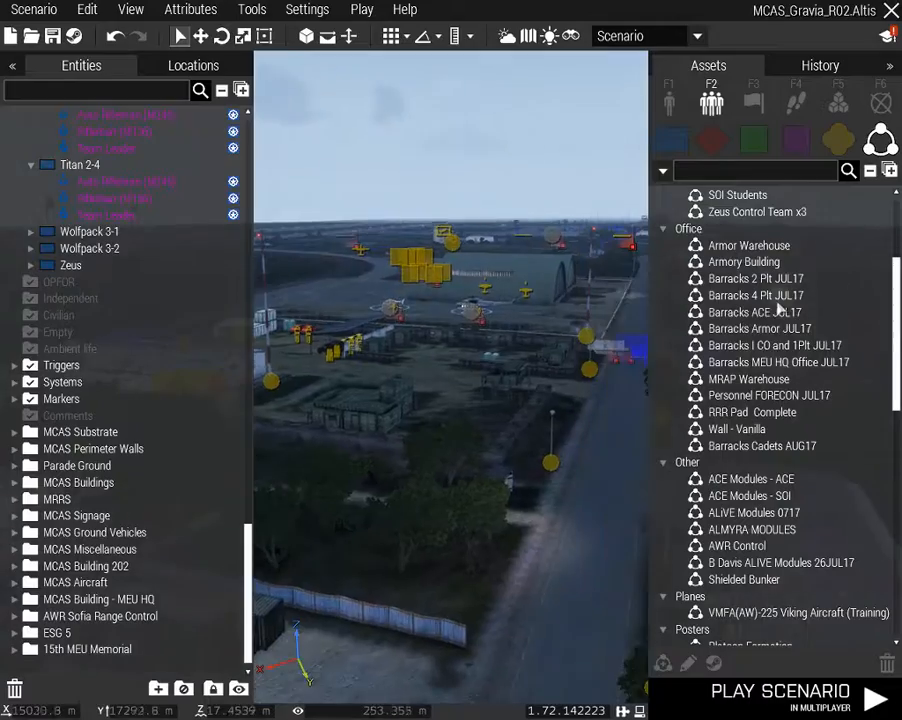
key(w)
key(q)
right_drag(574, 336, 364, 368)
key(w)
key(w)
key(w)
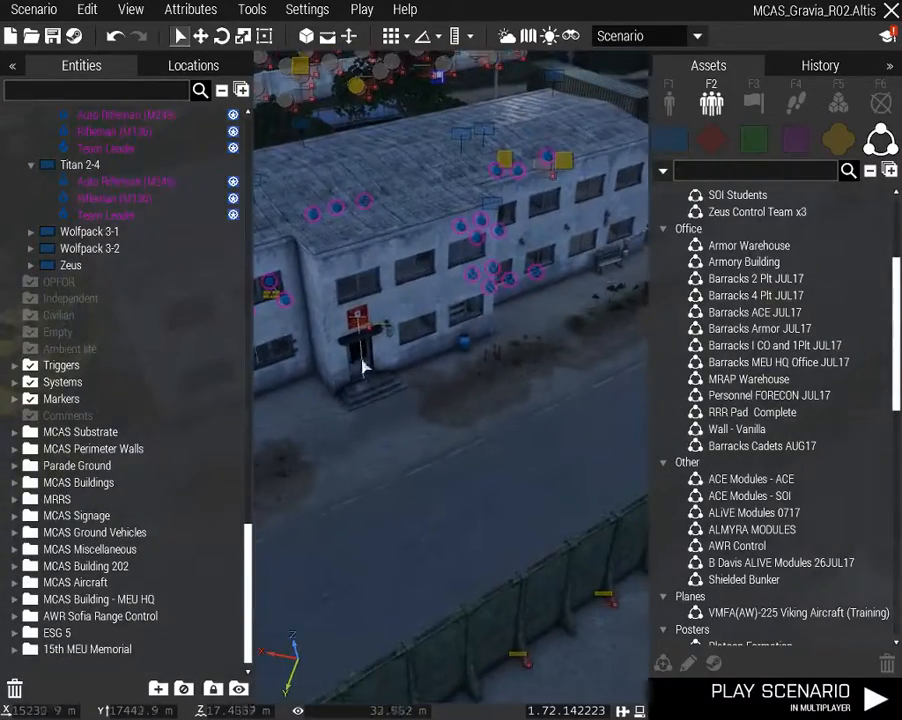
Collapse the whole entity tree and expand only the BLUFOR groups
scroll(118, 320, up, 3)
scroll(148, 380, up, 15)
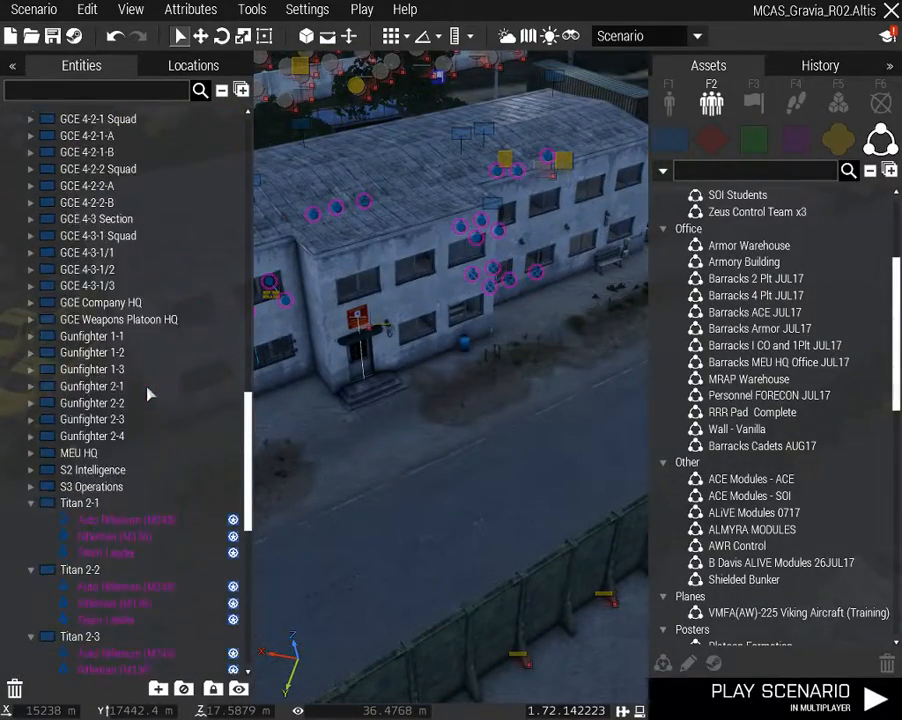
scroll(135, 401, up, 3)
click(221, 90)
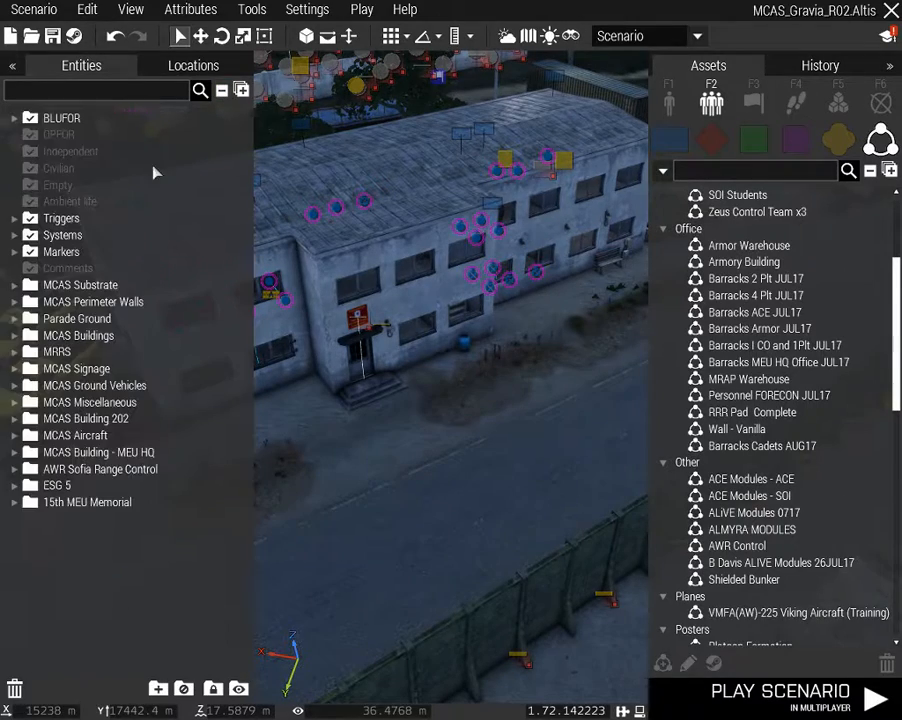
click(17, 119)
Remove the ACE HQ, Combat, Gunfighter and Wolfpack groups from the barracks building, and restore them at their original places
click(23, 134)
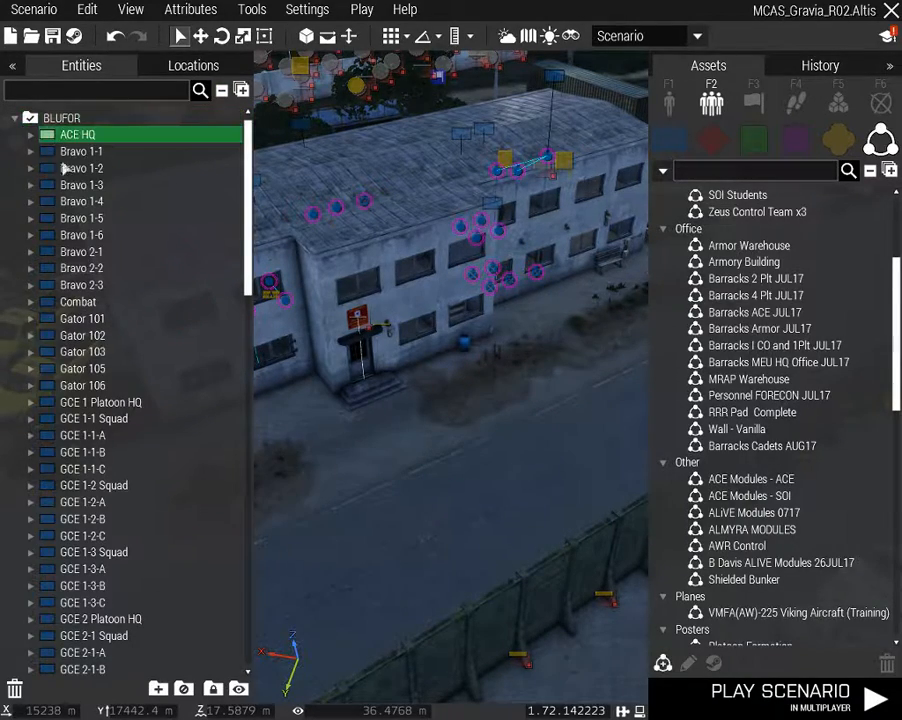
scroll(100, 318, down, 3)
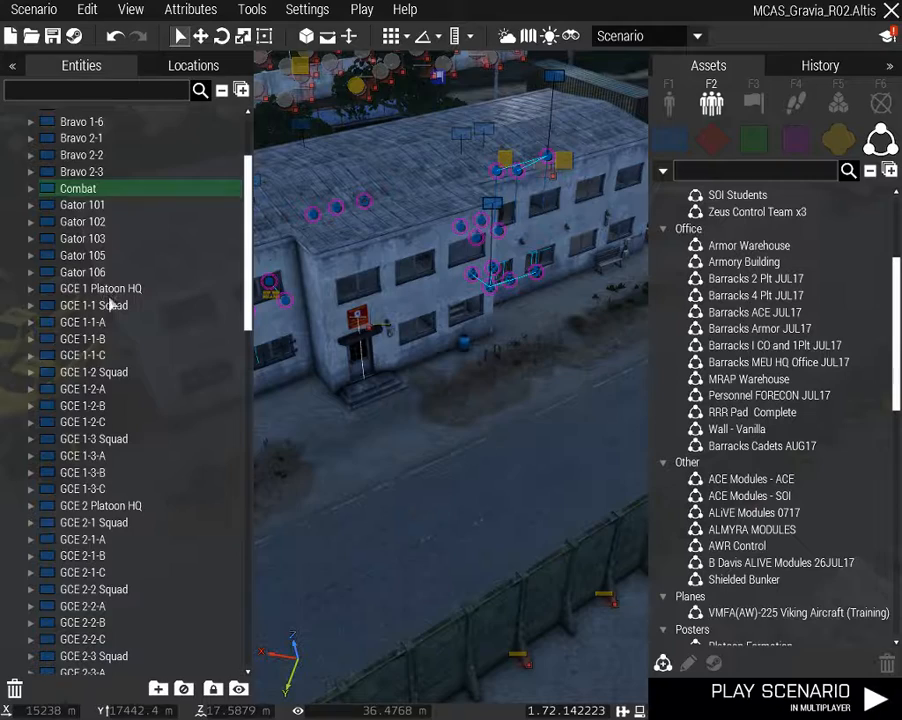
scroll(112, 310, down, 7)
scroll(113, 316, down, 3)
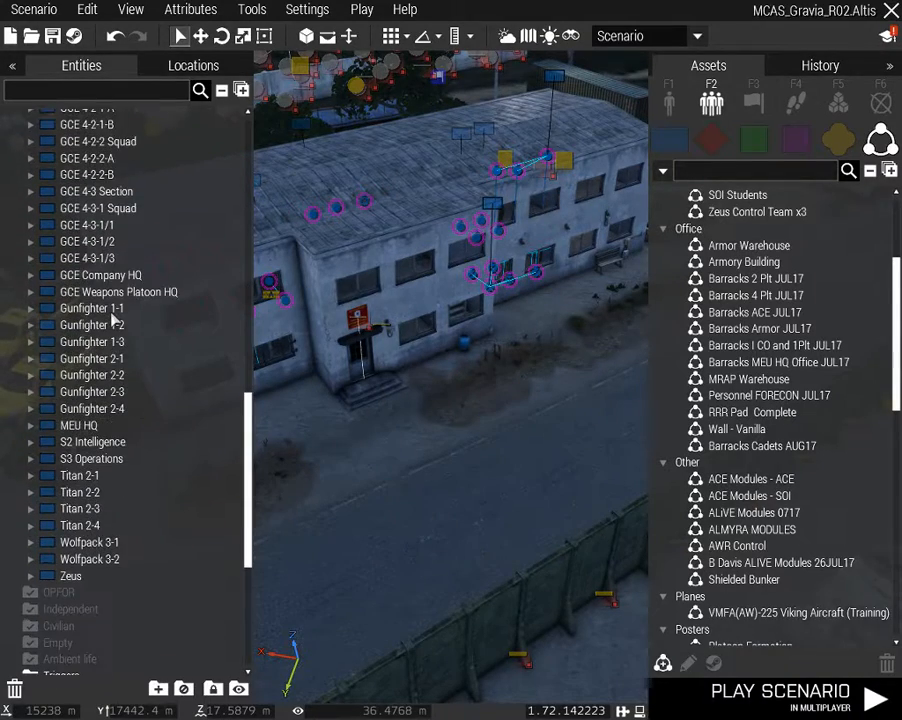
drag(93, 306, 101, 418)
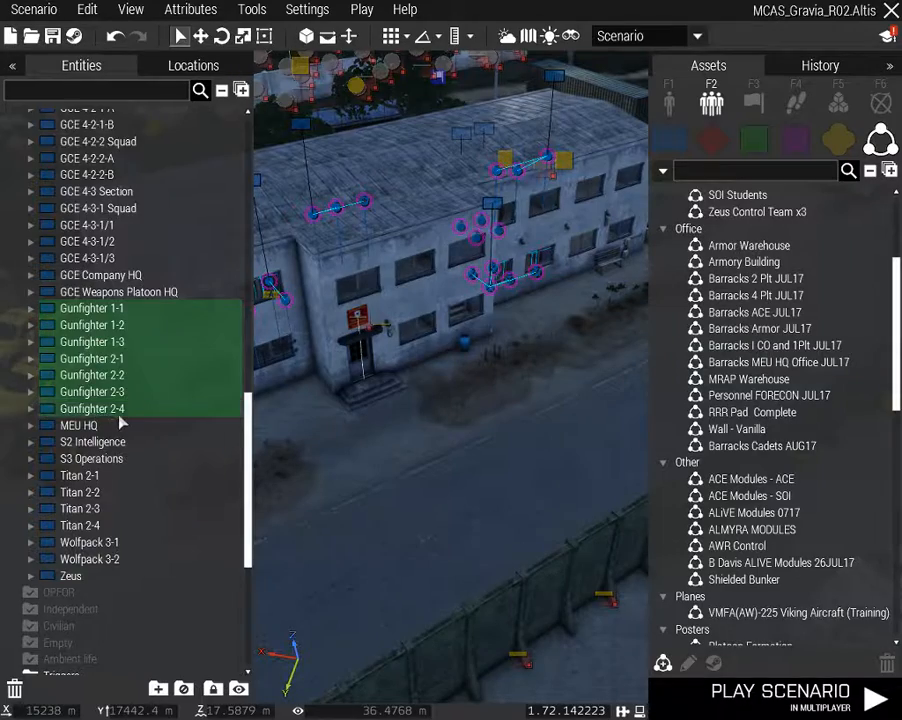
scroll(120, 430, down, 1)
ctrl+click(107, 491)
ctrl+click(102, 503)
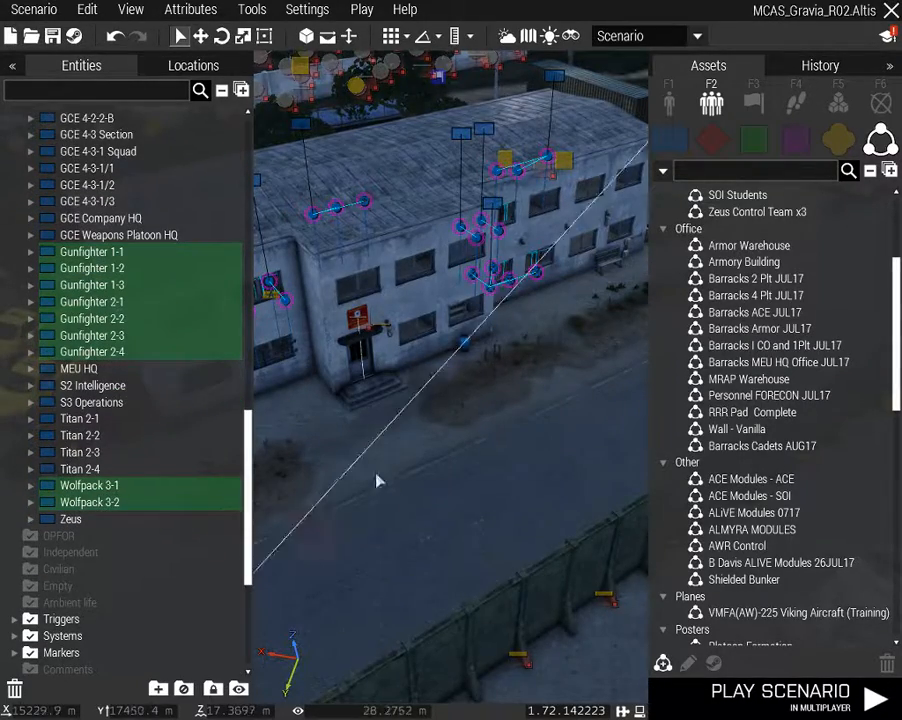
mouse_move(376, 475)
right_down()
mouse_move(366, 456)
mouse_move(411, 469)
mouse_move(397, 475)
mouse_move(423, 465)
mouse_move(372, 462)
right_up()
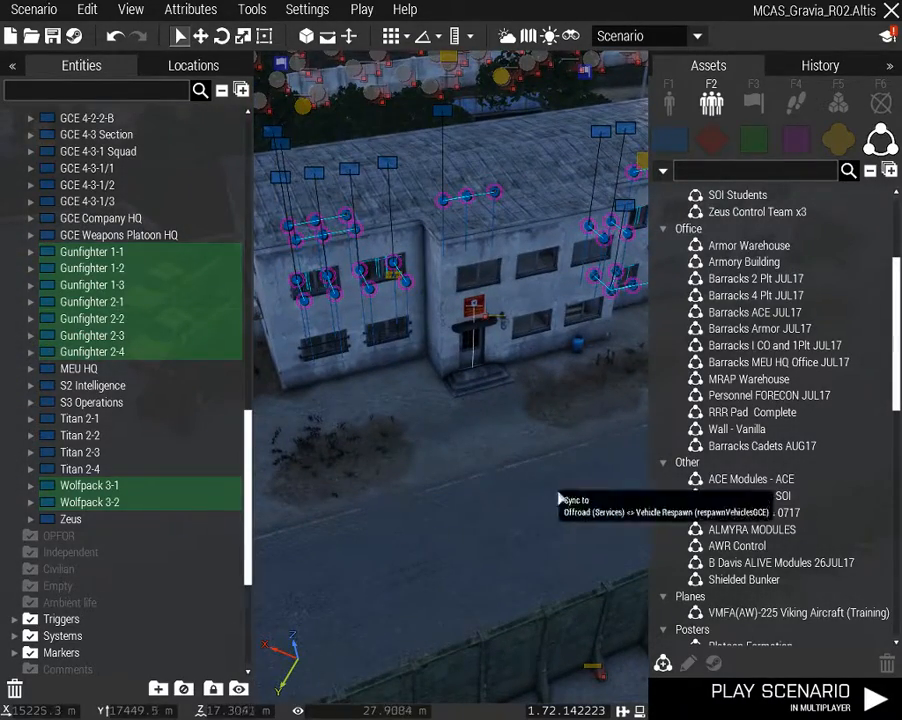
key(Delete)
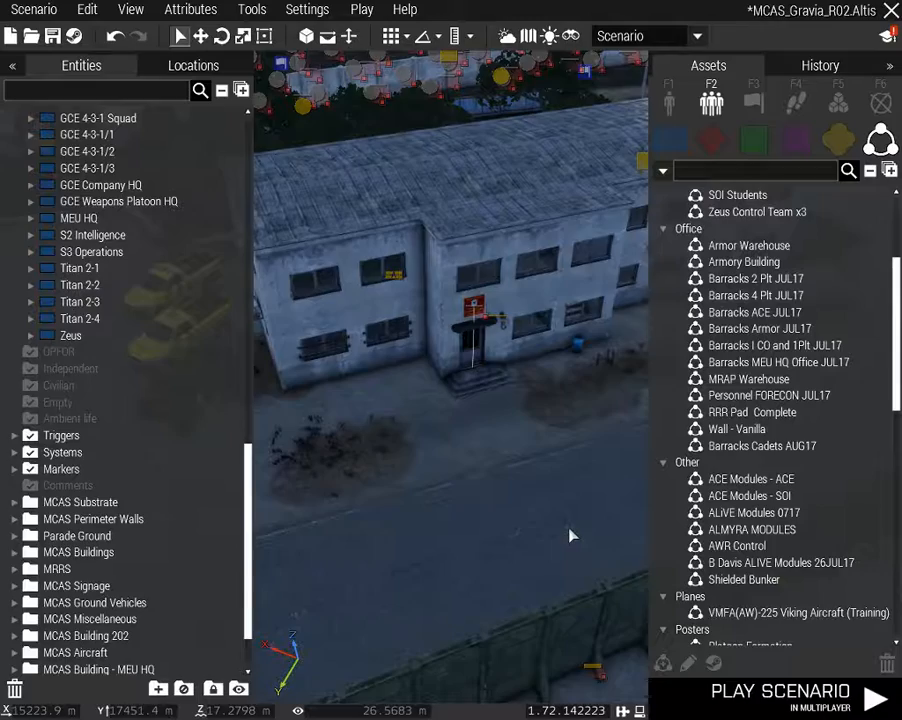
key(ctrl+z)
Set the callsign of the Alpha 1-1 group to ACE HQ, matching its init script
right_drag(480, 475, 465, 479)
key(w)
double_click(446, 249)
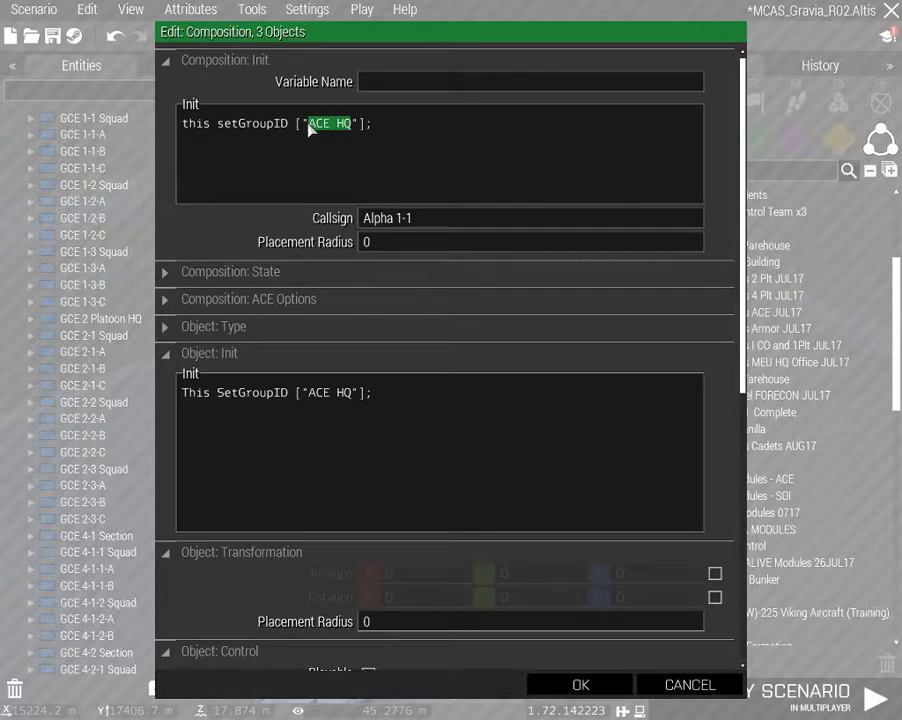
drag(429, 219, 300, 222)
text(ACE HQ)
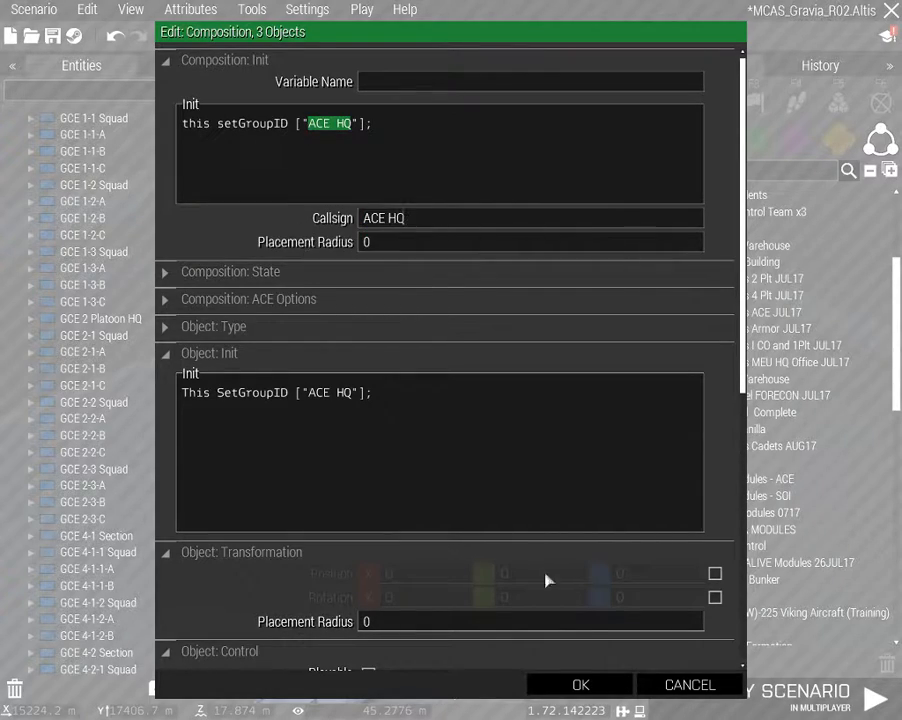
click(593, 687)
Open the attributes of the Alpha 1-3 group above the barracks roof, whose init script names it Gunfighter 1-1
key(a)
key(s)
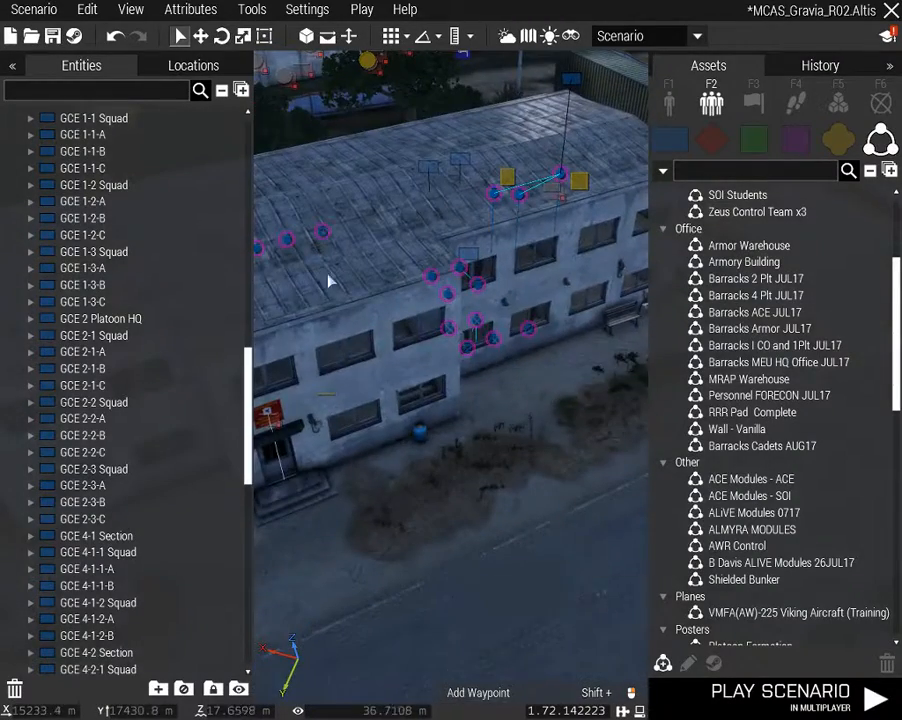
key(d)
right_drag(306, 320, 306, 322)
key(w)
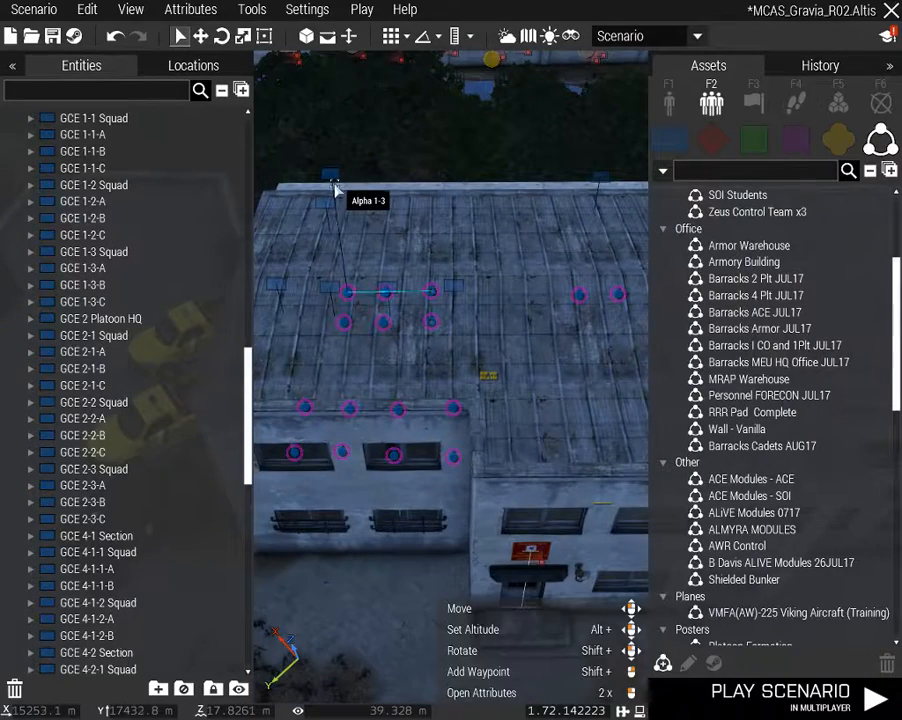
click(334, 192)
double_click(333, 178)
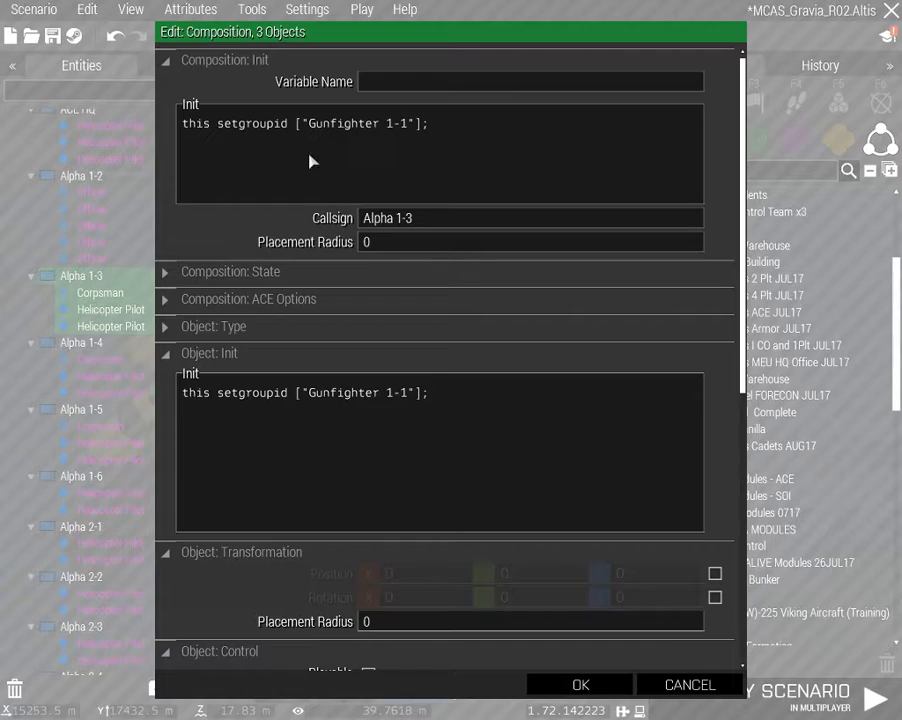
Set the callsign of group Alpha 1-3 to Gunfighter 1-1, copied from its init code
drag(389, 131, 308, 134)
key(ctrl+c)
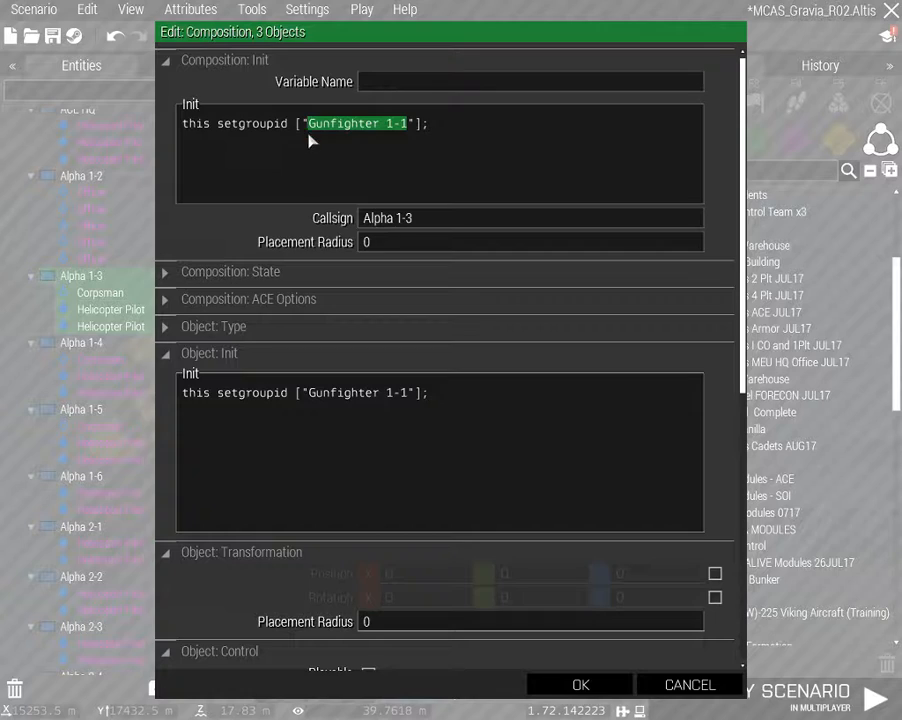
click(442, 220)
key(ctrl+v)
click(590, 683)
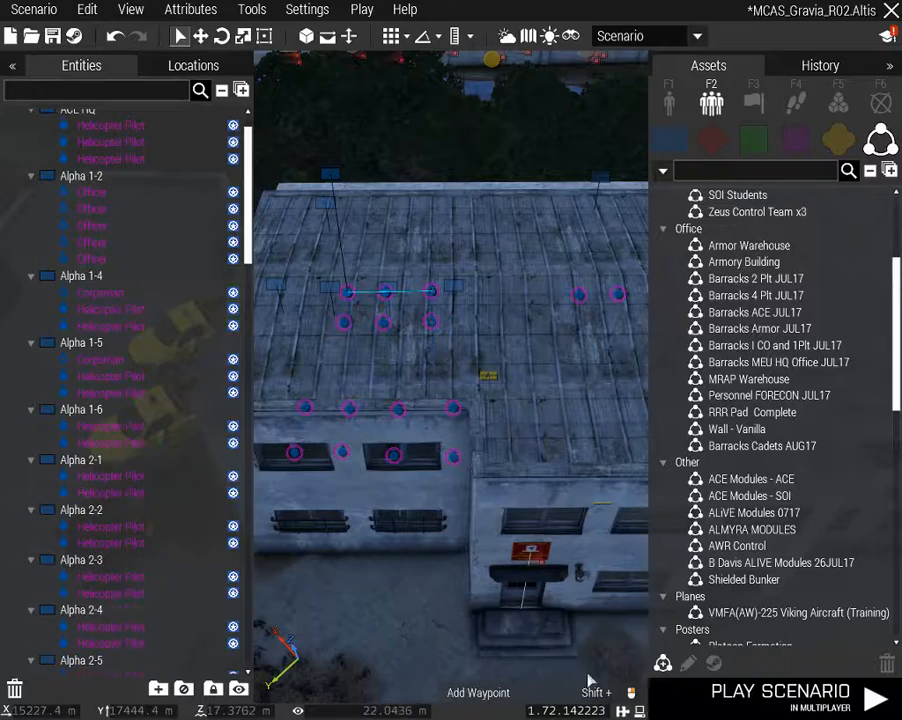
Set the callsign of group Alpha 1-4 to Gunfighter 1-2, matching its init code
double_click(327, 211)
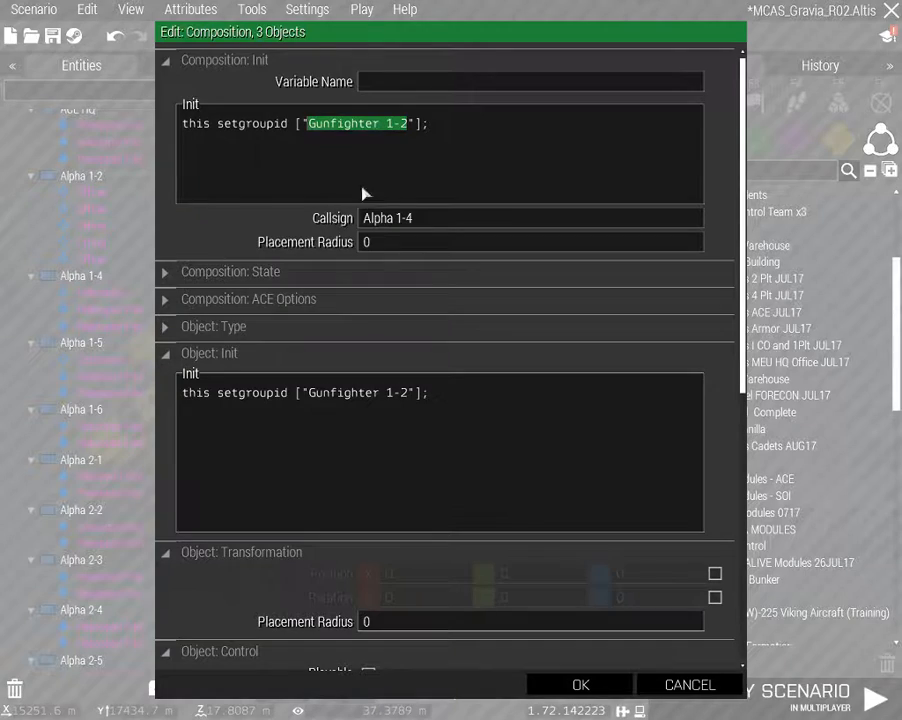
click(385, 218)
text(Gunfighter 1-2)
click(580, 684)
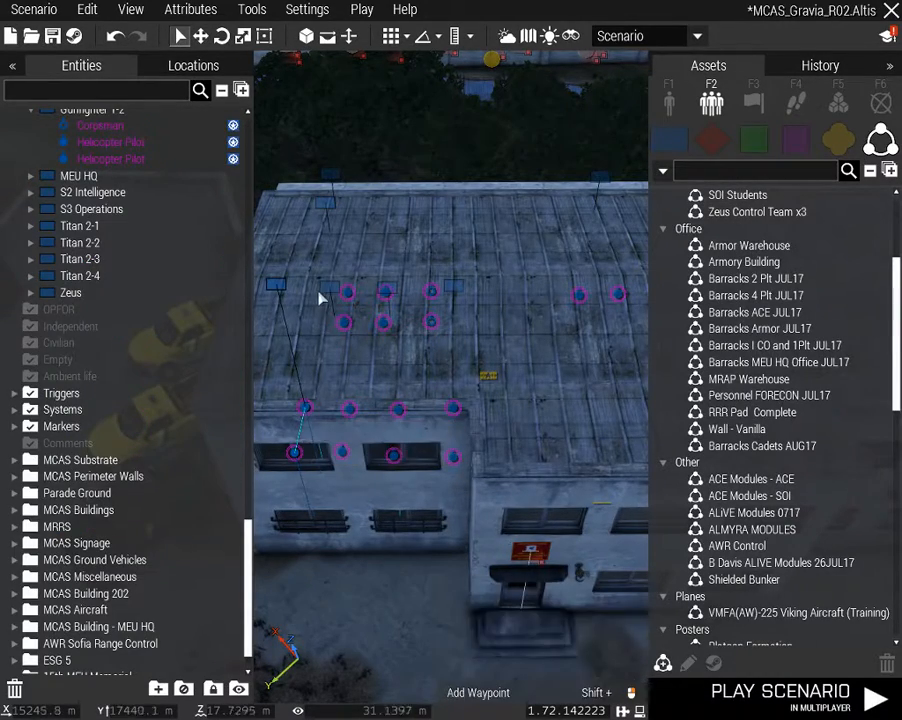
Set the callsign of group Alpha 1-5 to Gunfighter 1-3, copied from its init code
scroll(478, 266, up, 3)
double_click(480, 207)
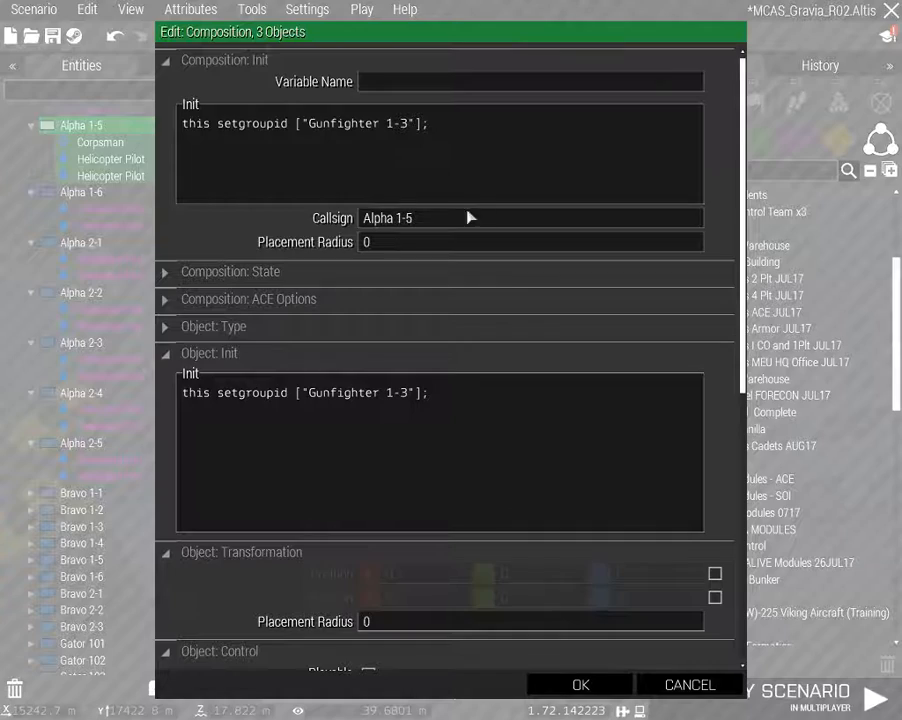
drag(409, 124, 308, 126)
key(ctrl+c)
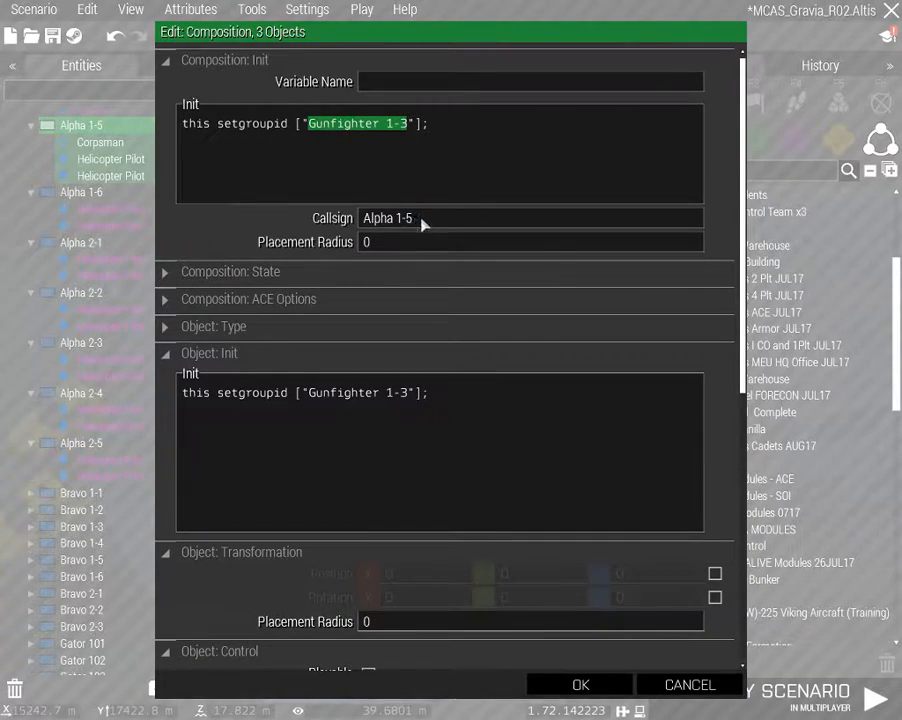
click(423, 218)
key(ctrl+v)
click(576, 685)
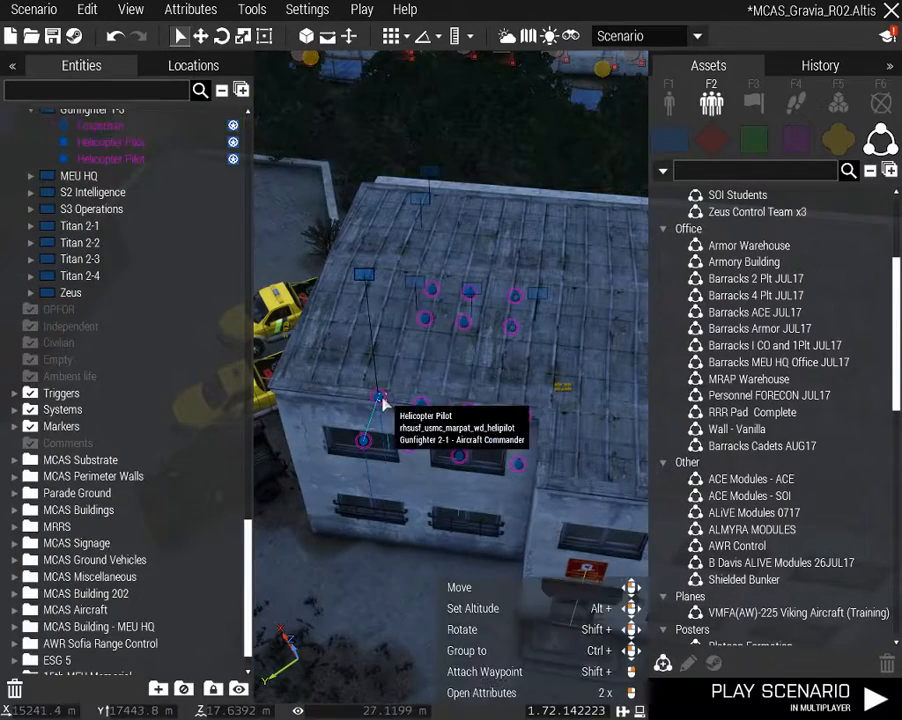
Replace the callsign of the two-pilot group Alpha 1-6 with Gunfighter 2-1 from its init code
double_click(366, 281)
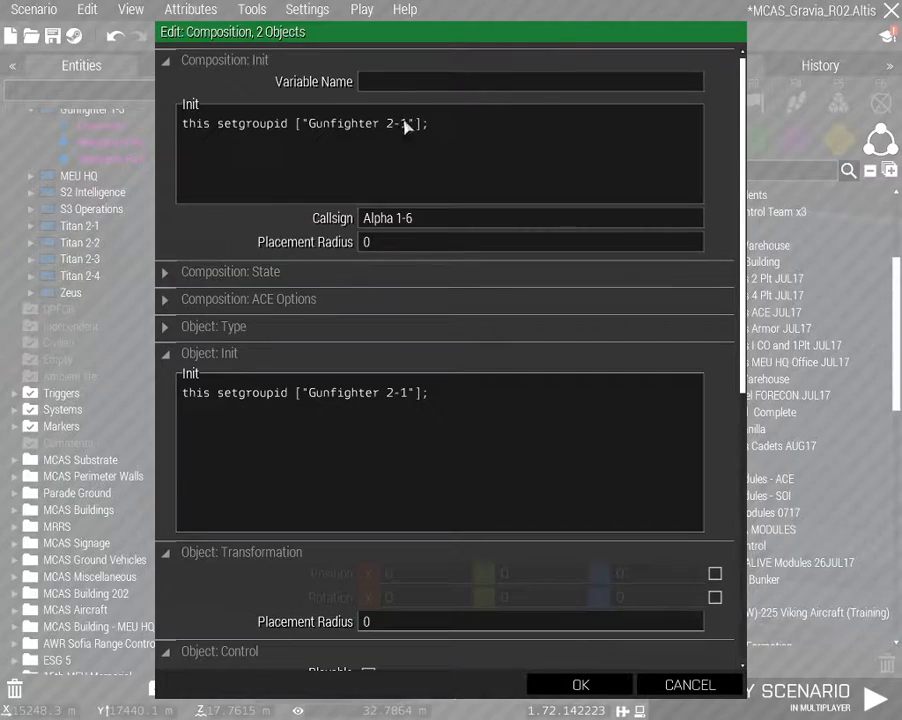
drag(414, 218, 289, 226)
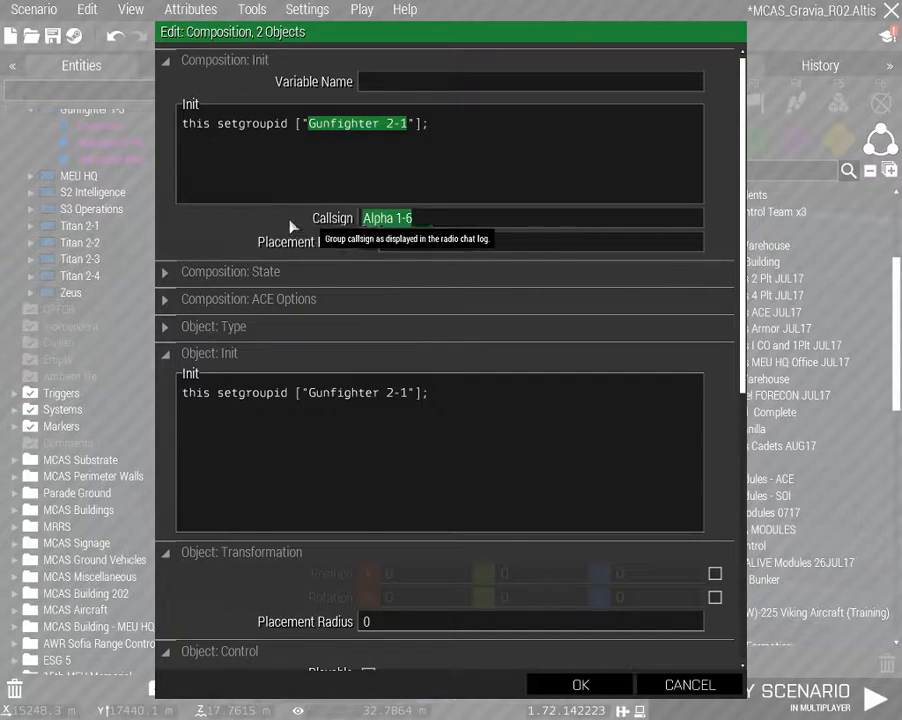
key(ctrl+v)
click(560, 683)
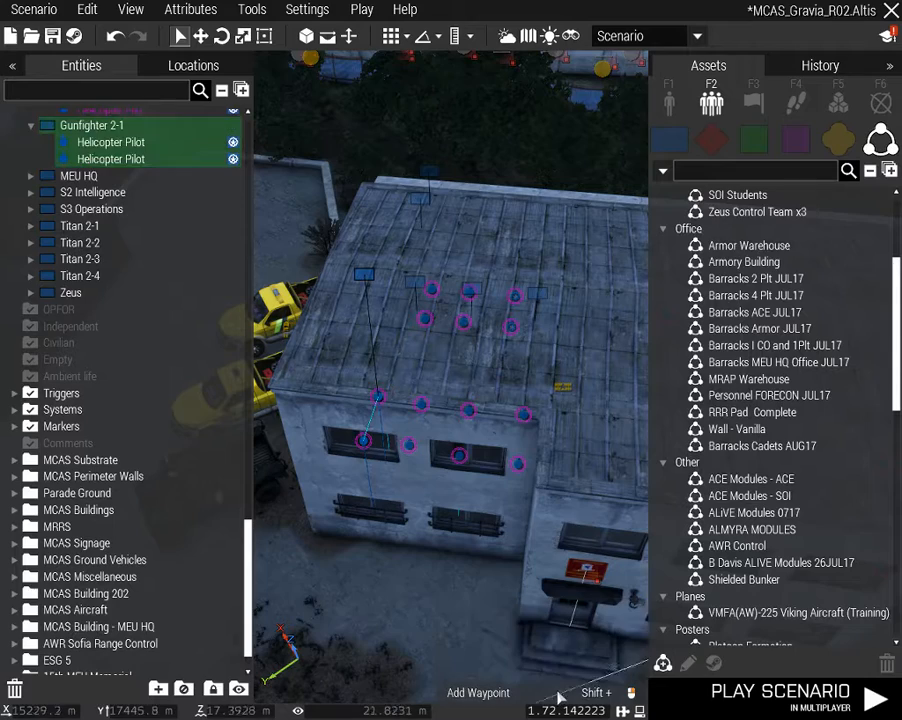
Replace the callsign of the two-pilot group Alpha 2-1 with Gunfighter 2-2 from its init code
double_click(415, 288)
drag(408, 123, 311, 127)
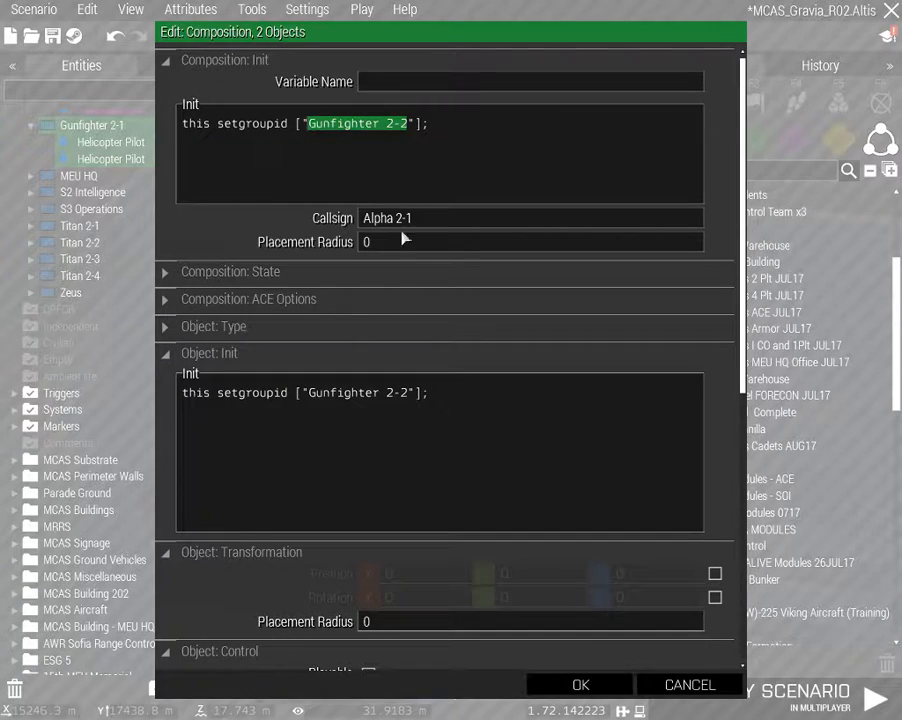
key(ctrl+v)
click(580, 684)
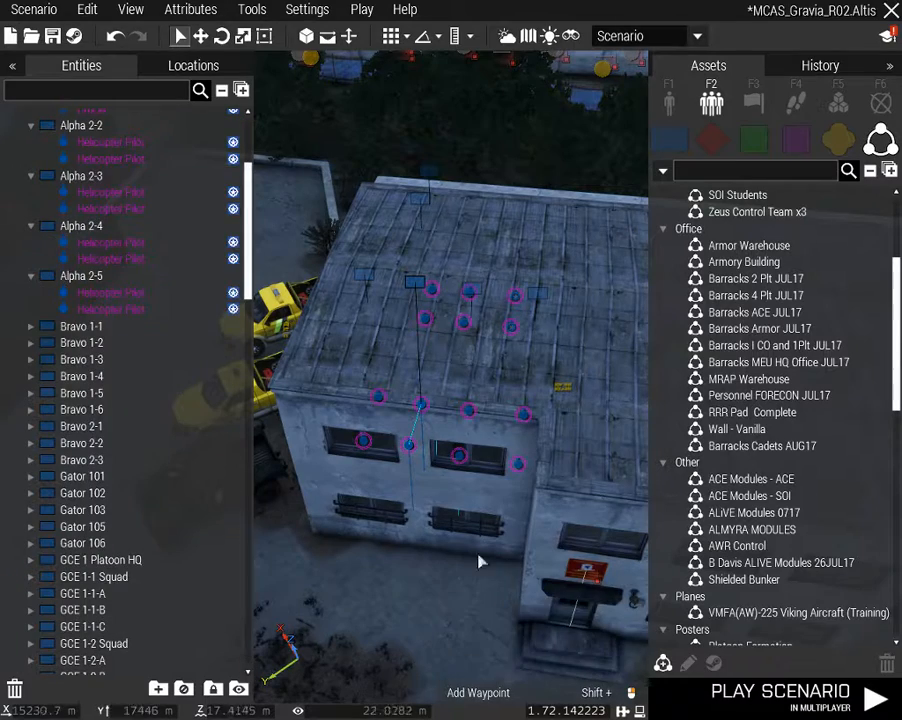
Replace the callsign of the two-pilot group Alpha 2-2 with Gunfighter 2-3 from its init code
double_click(476, 290)
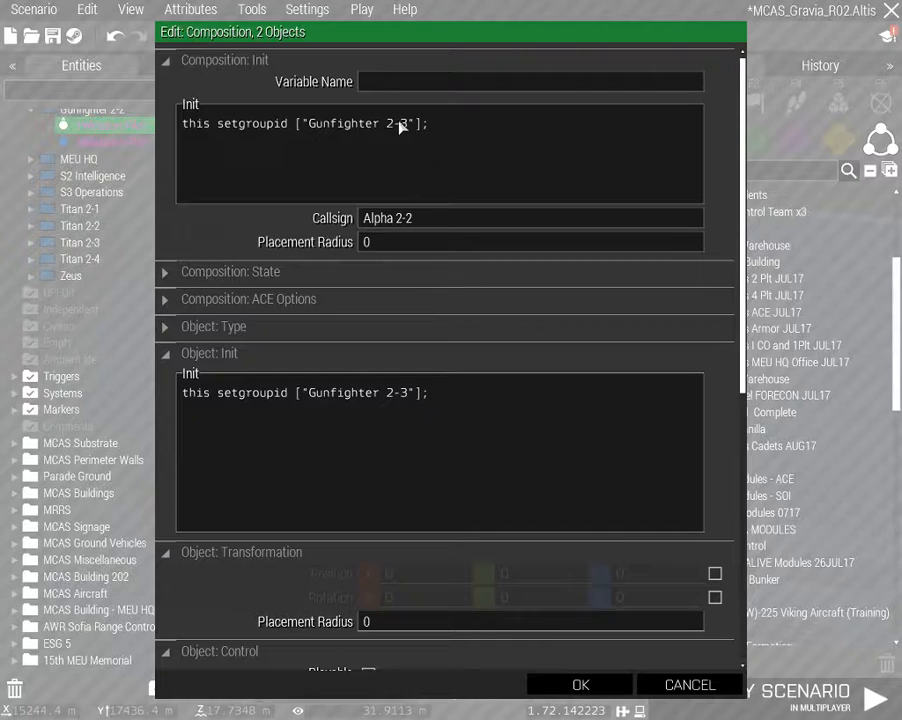
drag(407, 131, 347, 131)
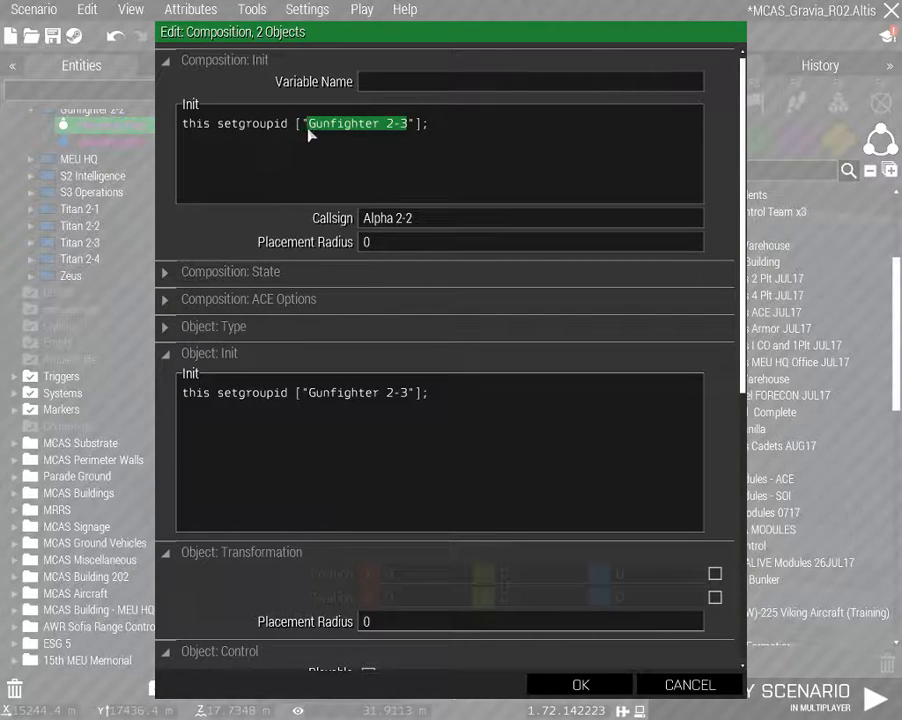
drag(416, 230, 352, 240)
key(ctrl+v)
click(580, 684)
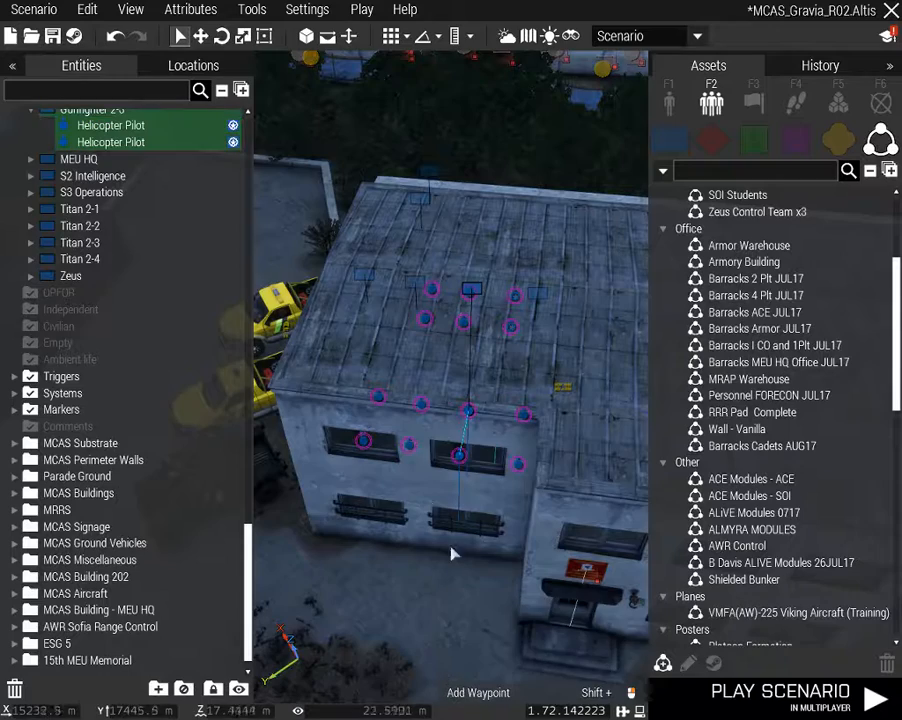
Replace the callsign of the two-pilot group Alpha 2-3 with Gunfighter 2-4 from its init code
double_click(415, 342)
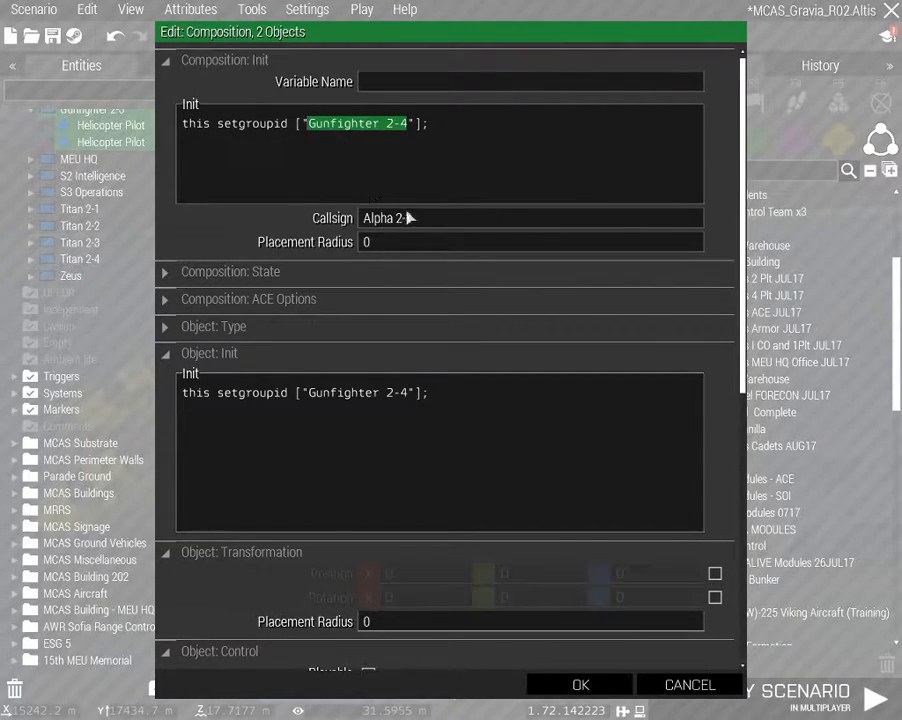
drag(407, 217, 360, 218)
key(ctrl+v)
click(570, 684)
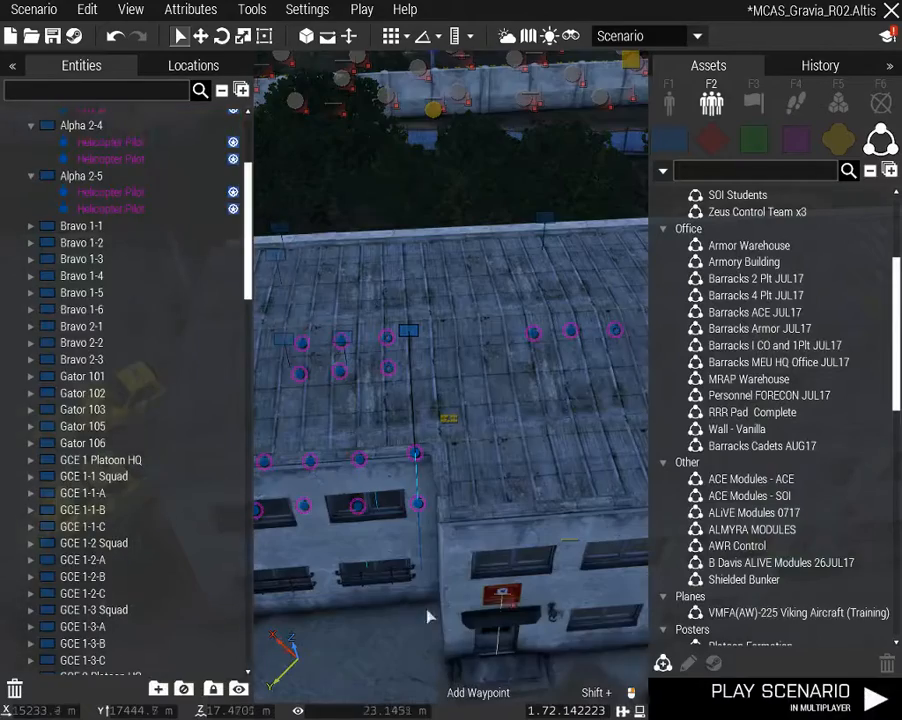
Find the helicopter pilot group Alpha 2-4 at the other end of the building and set its callsign to Wolfpack 3-1
right_drag(427, 609, 500, 580)
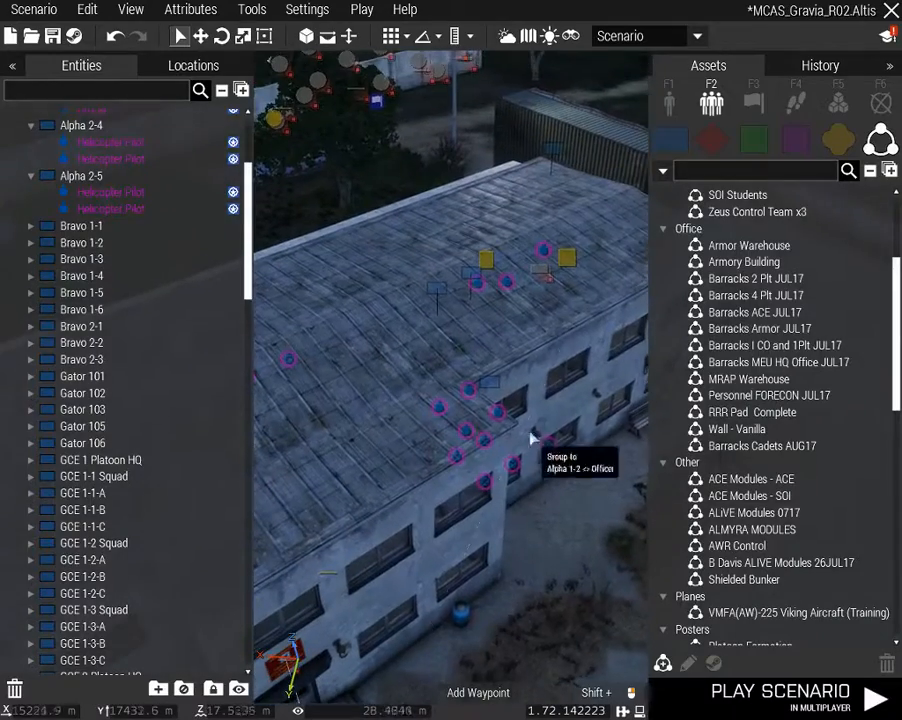
click(498, 390)
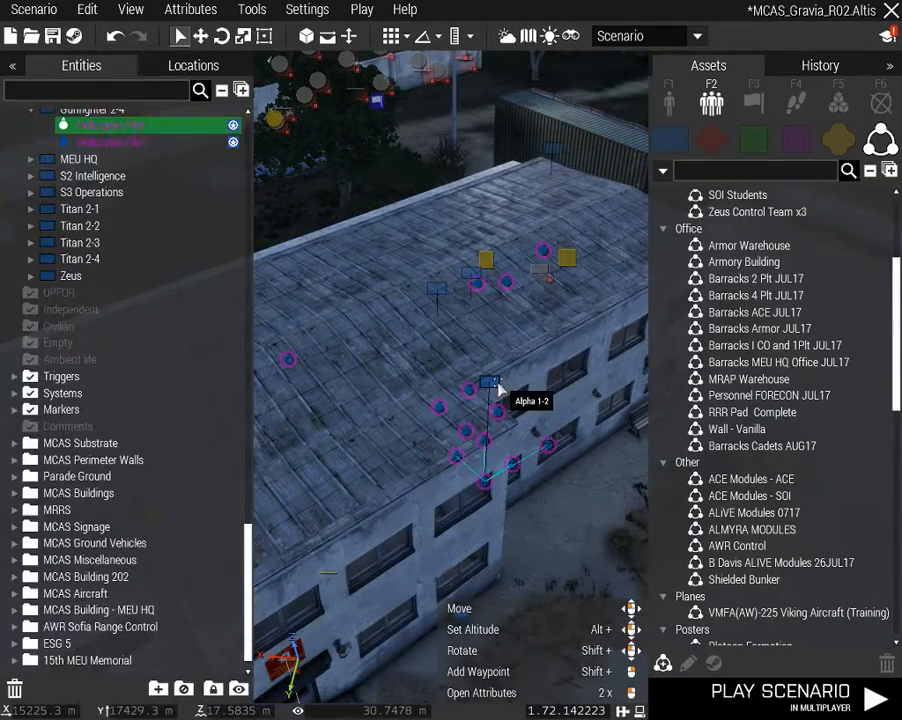
click(438, 290)
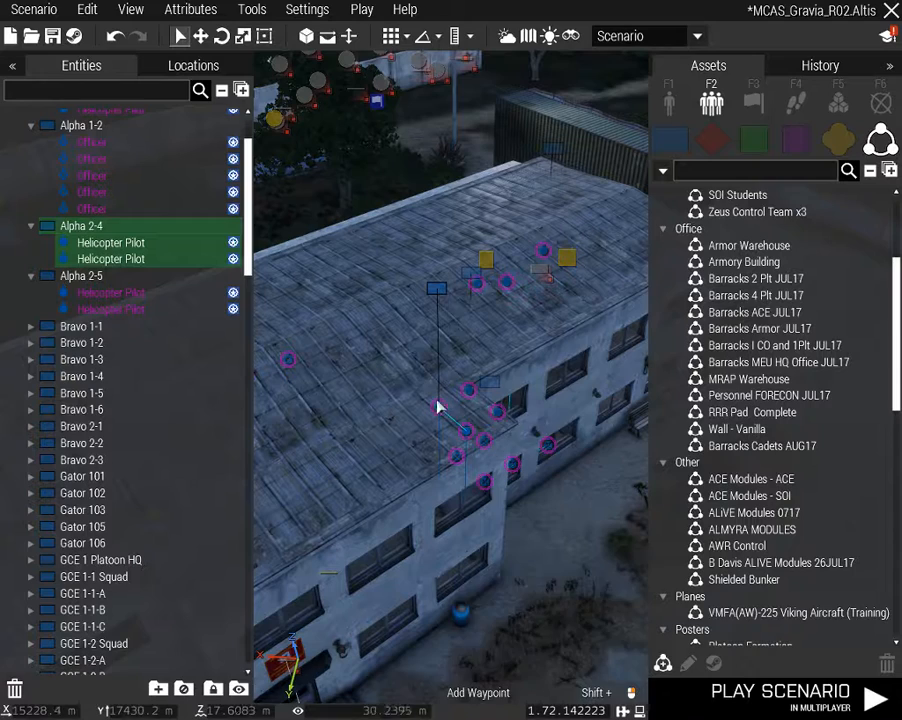
double_click(434, 292)
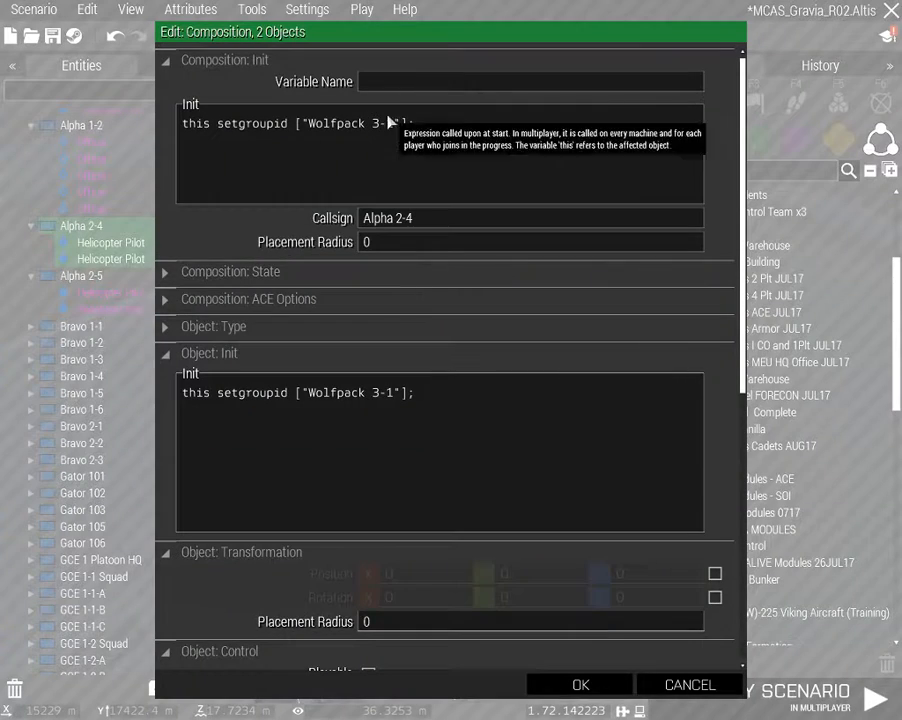
drag(395, 132, 331, 137)
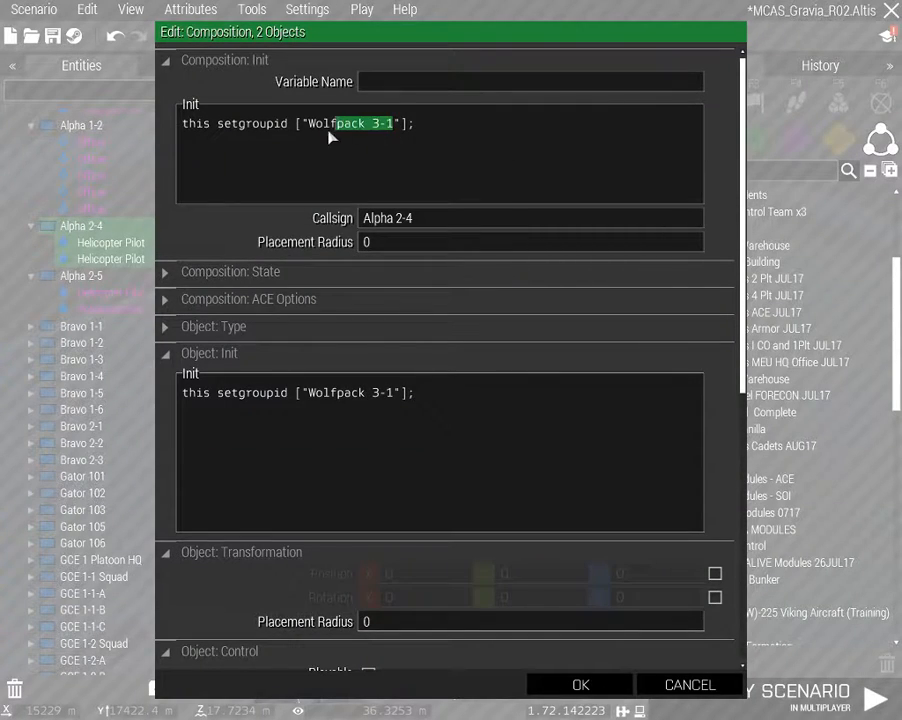
double_click(441, 219)
text(Wolfpack 3-1)
click(545, 683)
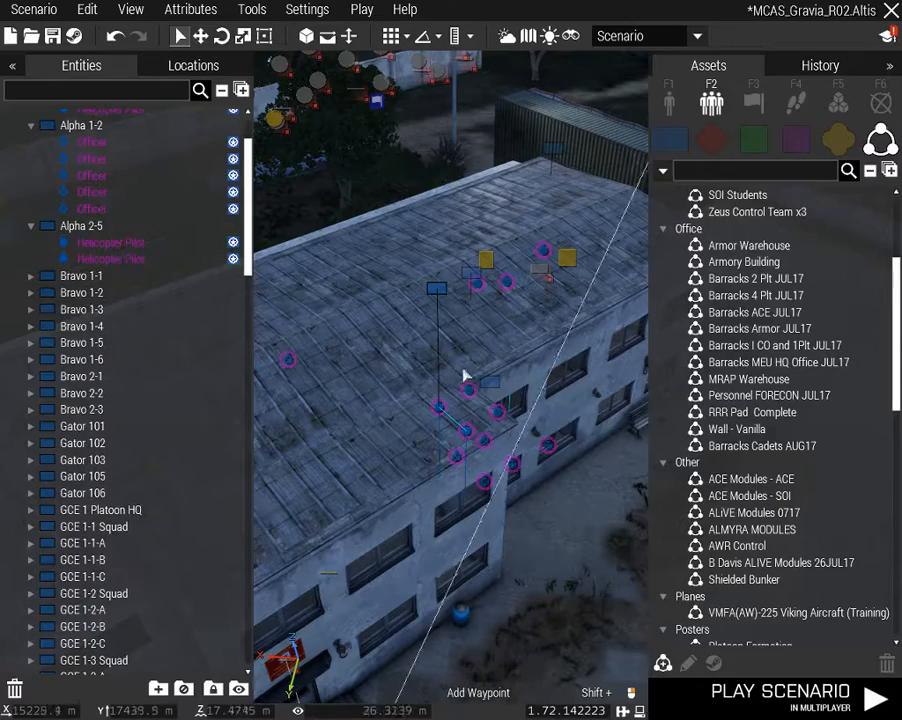
Set the callsign of helicopter pilot group Alpha 2-5 to Wolfpack 3-2, copied from its init code
double_click(469, 274)
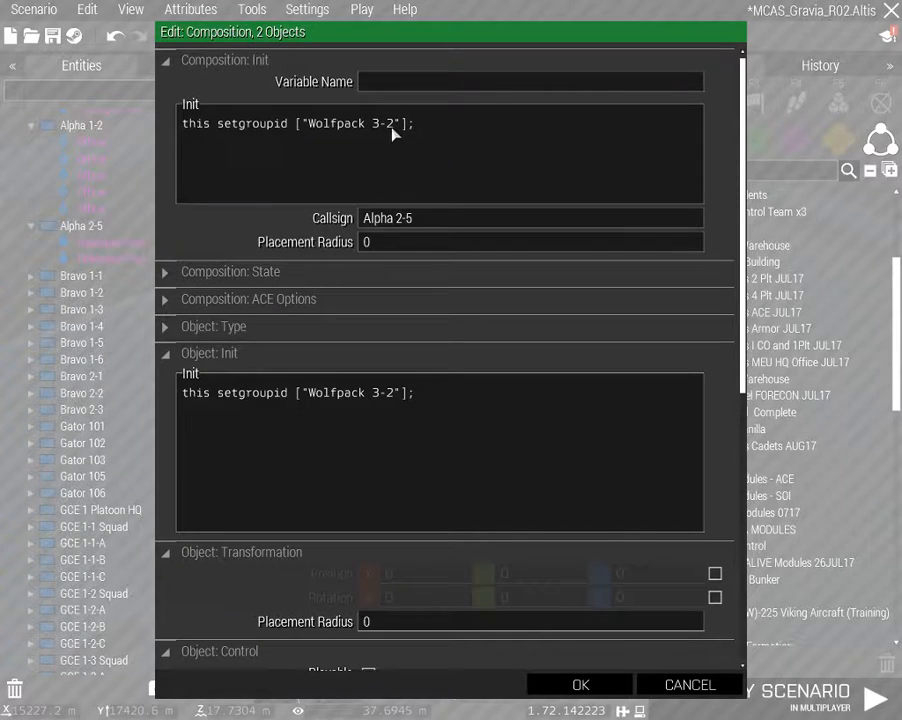
drag(394, 136, 307, 133)
key(ctrl+c)
double_click(412, 218)
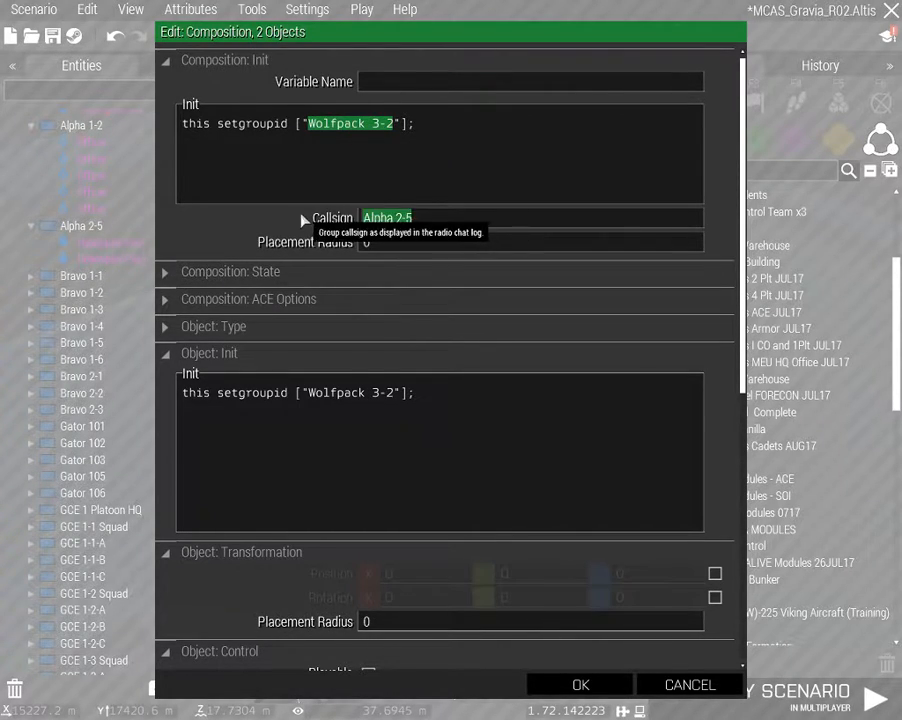
key(ctrl+v)
click(578, 684)
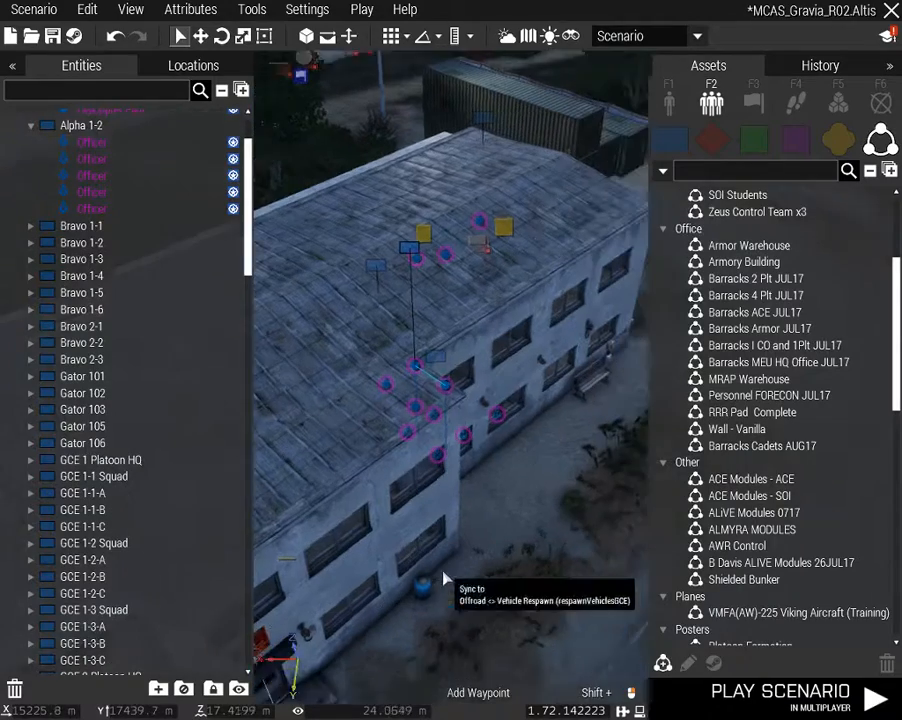
Set the callsign of the five-officer group Alpha 1-2 to Combat, matching its init code
double_click(414, 335)
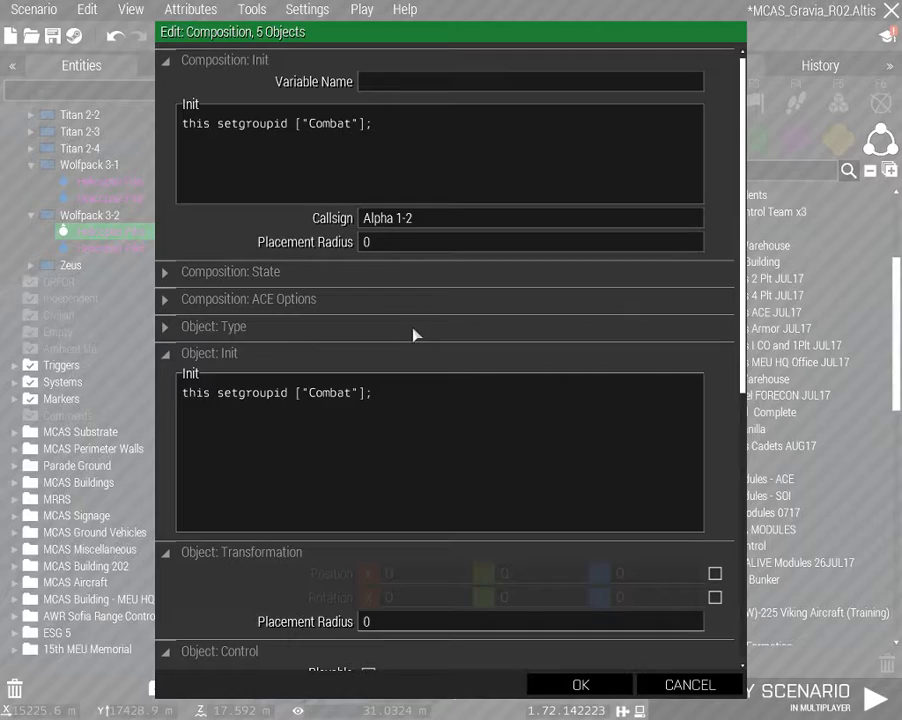
double_click(340, 128)
click(346, 128)
key(ctrl+a)
text(Combat)
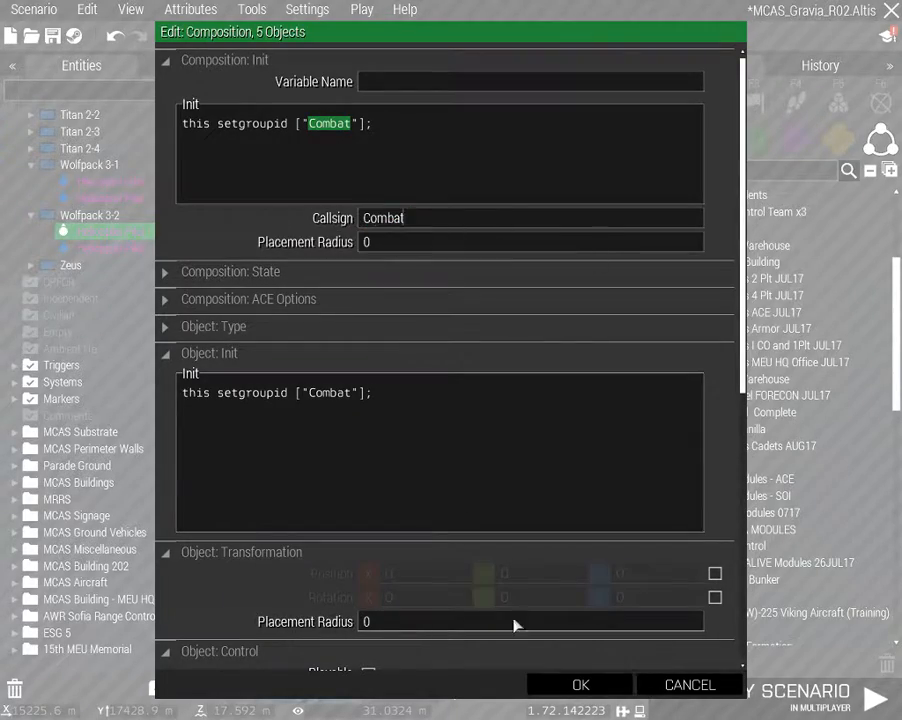
click(581, 684)
Deselect the edited group and save the MCAS_Gravia_R02 scenario
scroll(341, 580, down, 4)
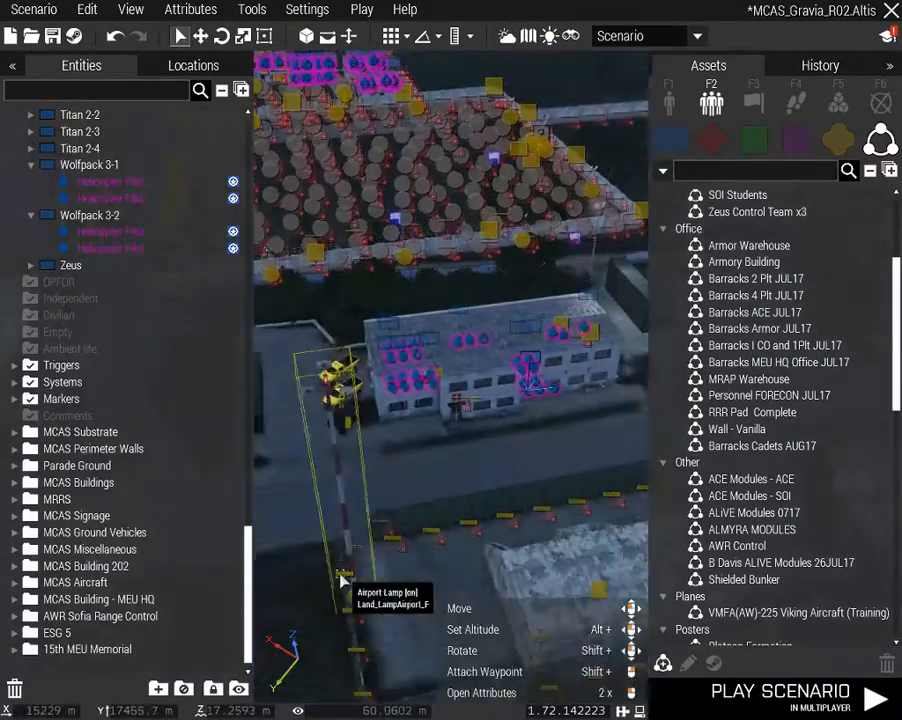
click(483, 433)
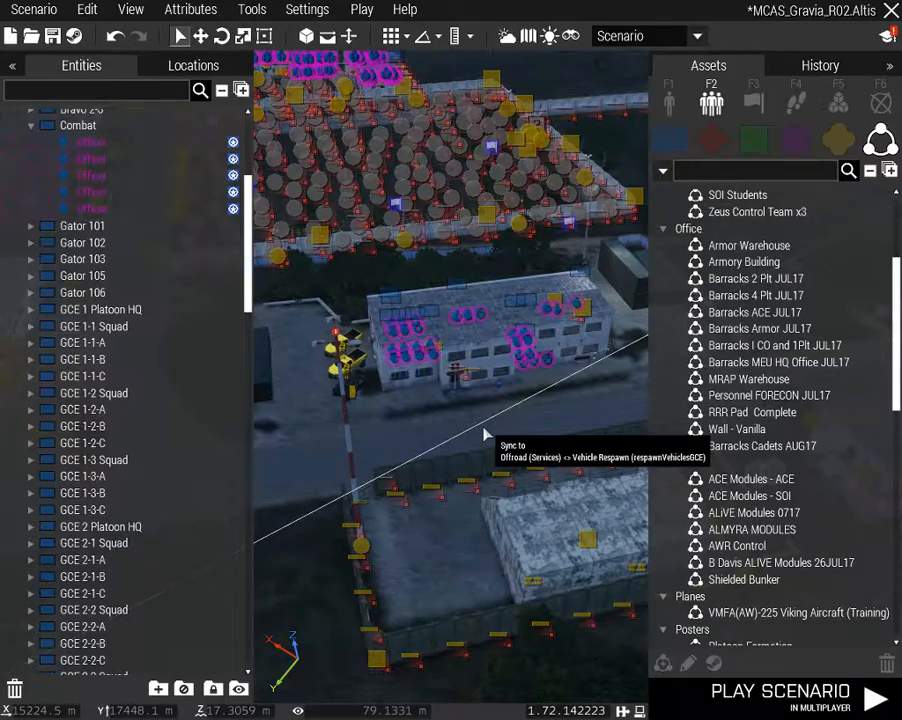
click(53, 42)
right_drag(329, 362, 207, 325)
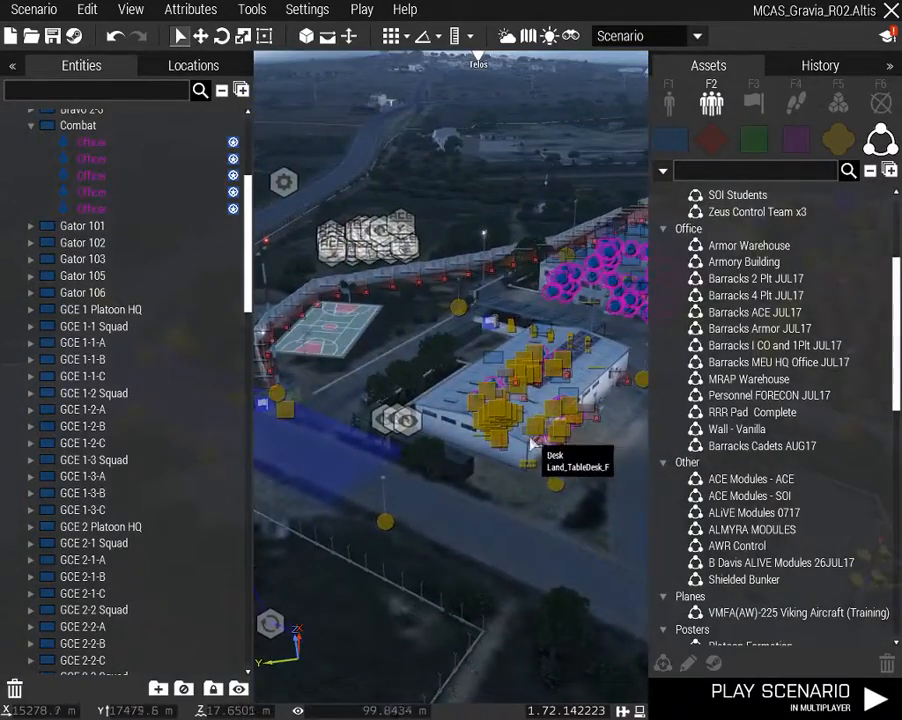
right_drag(530, 443, 795, 462)
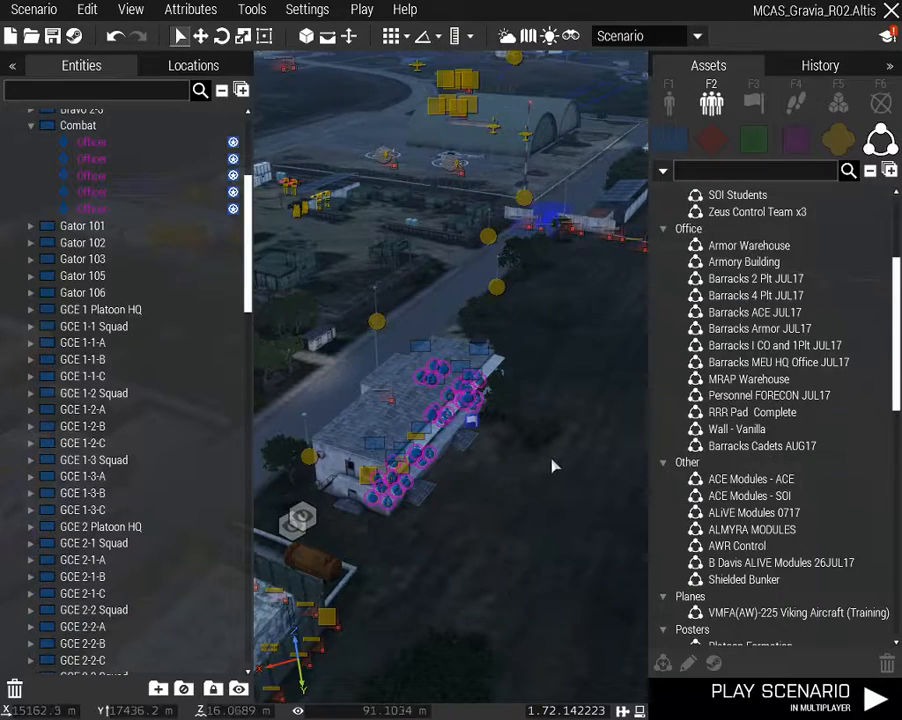
right_drag(552, 459, 508, 465)
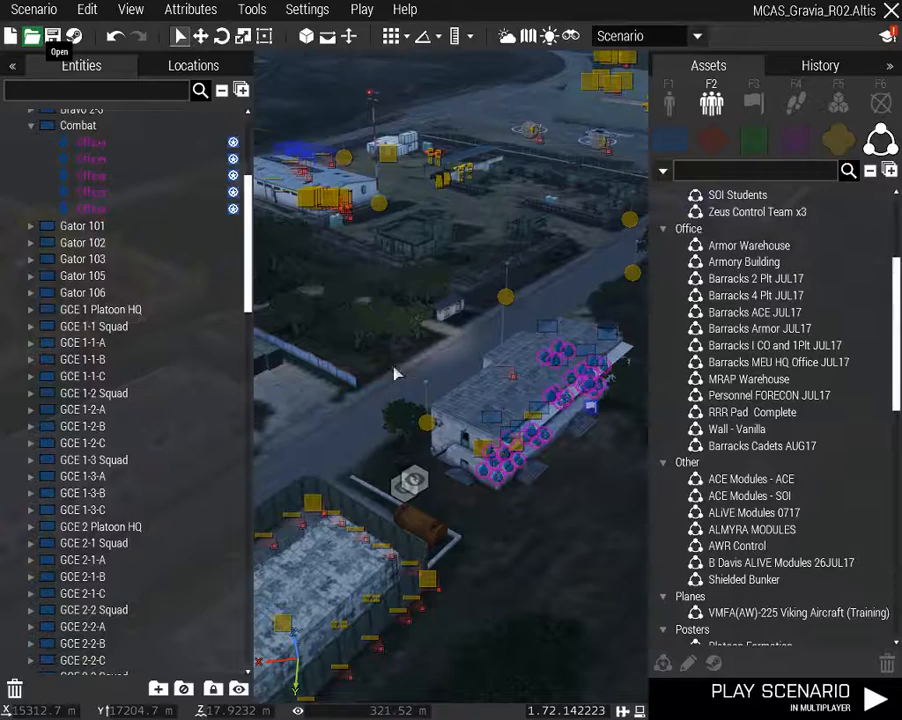
Open the MCAS_Trinity mission on the Malden 2035 terrain
click(31, 36)
double_click(364, 466)
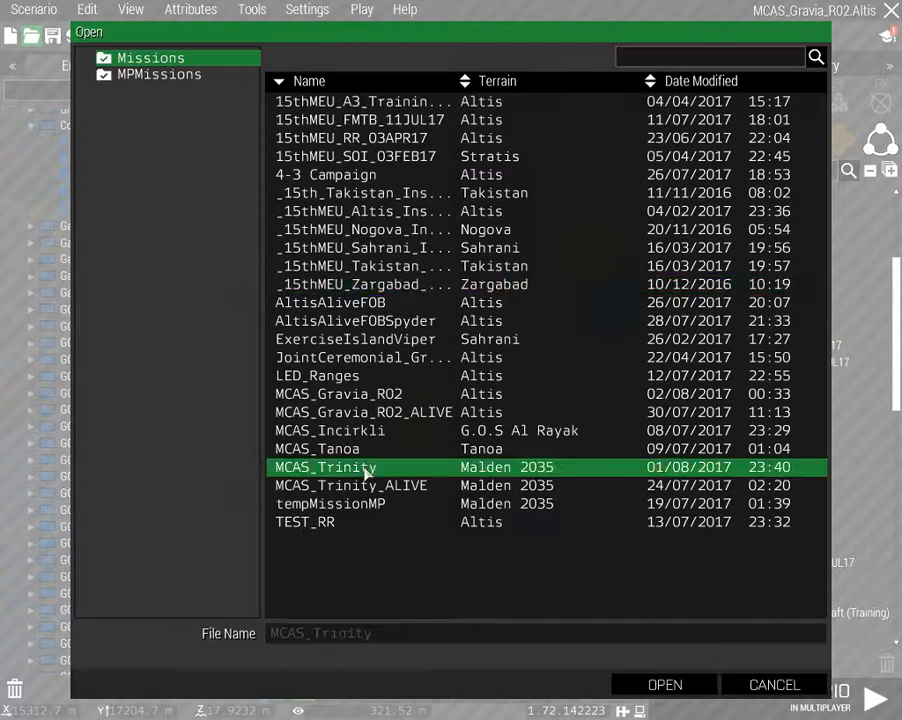
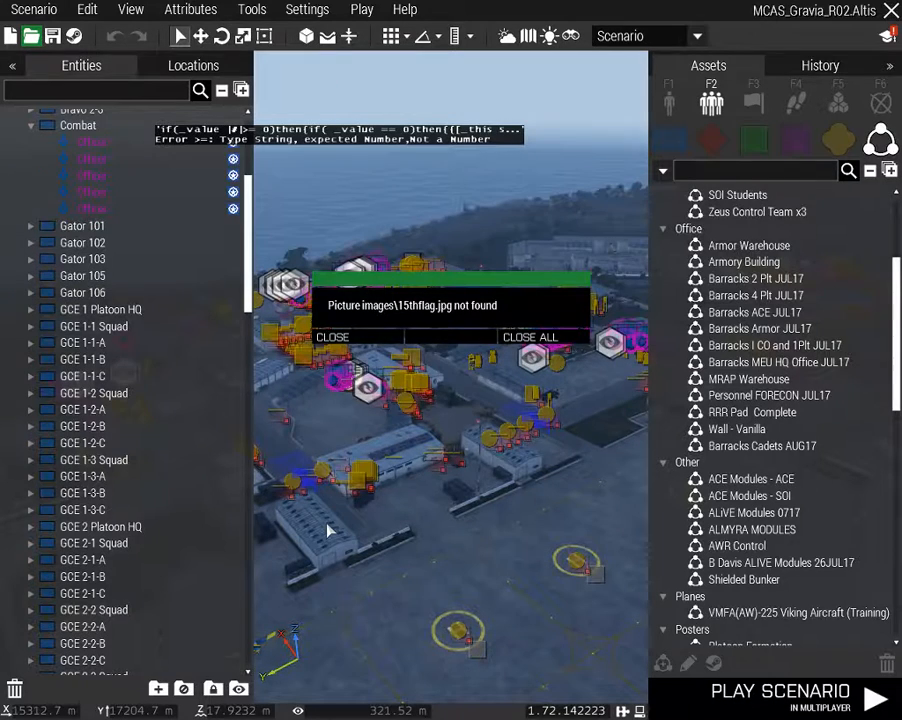
Dismiss all missing-picture errors and go to the LED barracks in the MCAS_Trinity mission
click(541, 337)
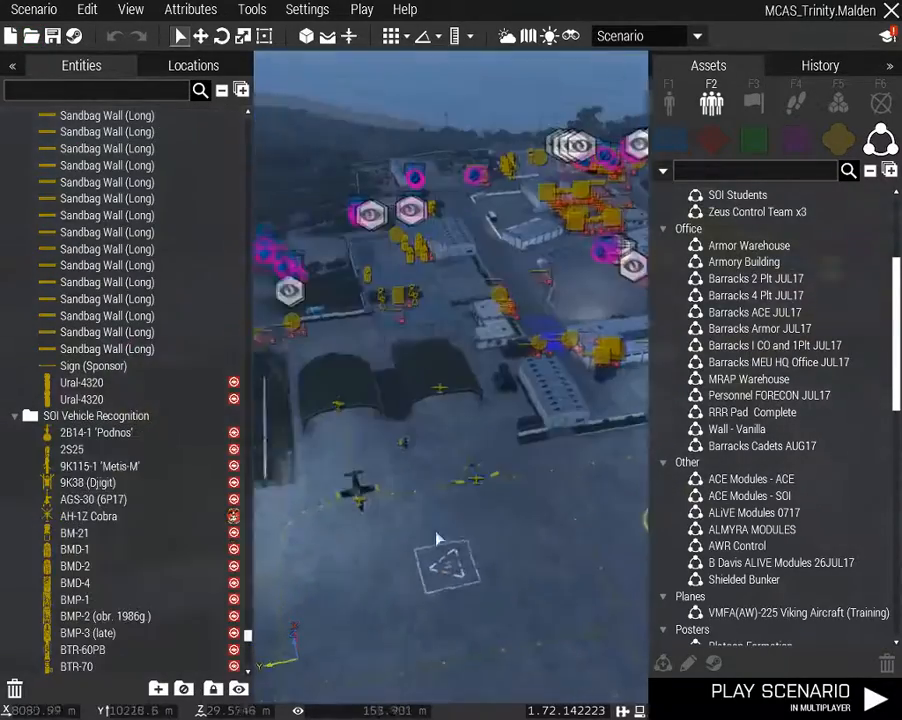
key(w)
right_drag(437, 539, 824, 588)
key(d)
key(a)
scroll(522, 566, up, 3)
key(a)
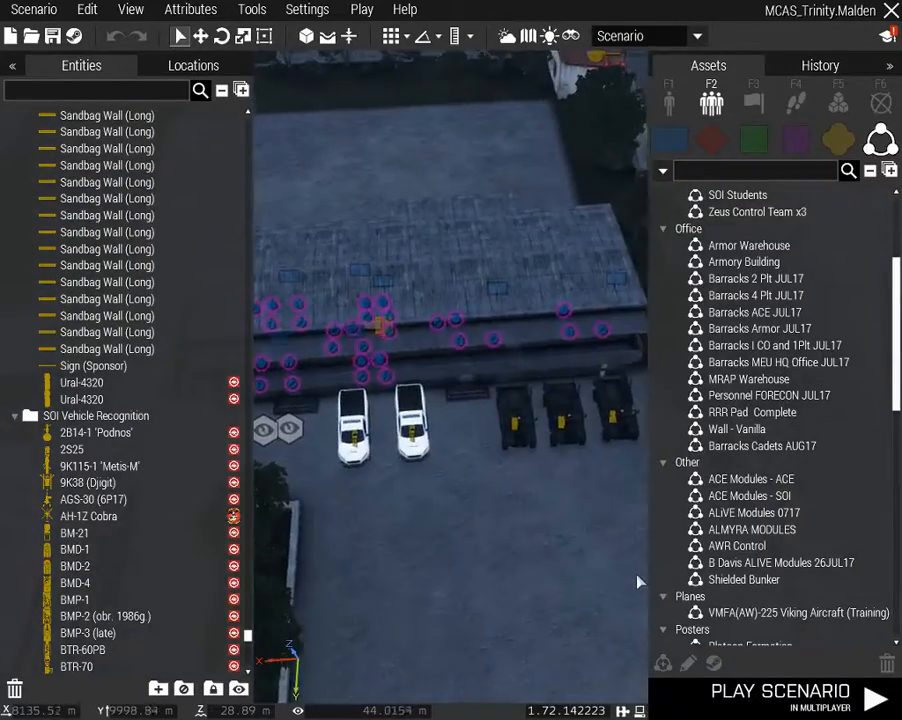
key(s)
key(w)
key(a)
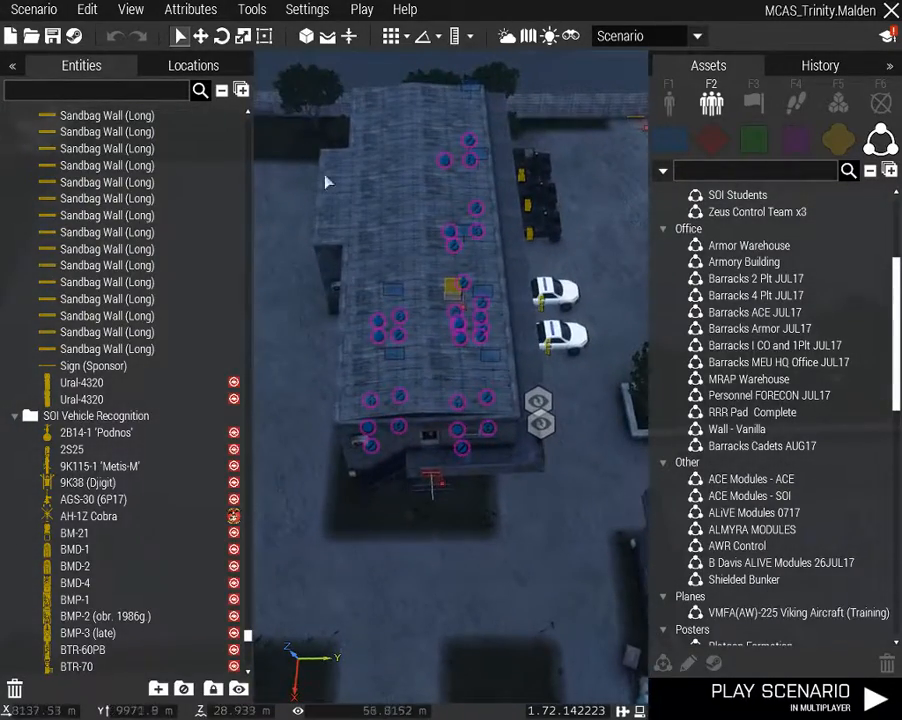
drag(518, 493, 508, 522)
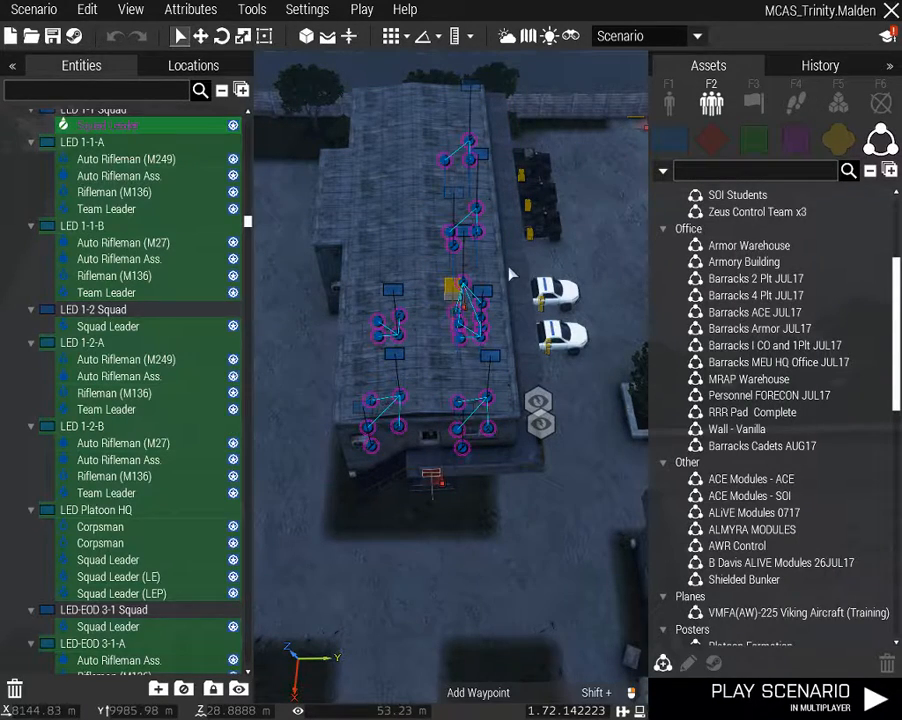
click(600, 475)
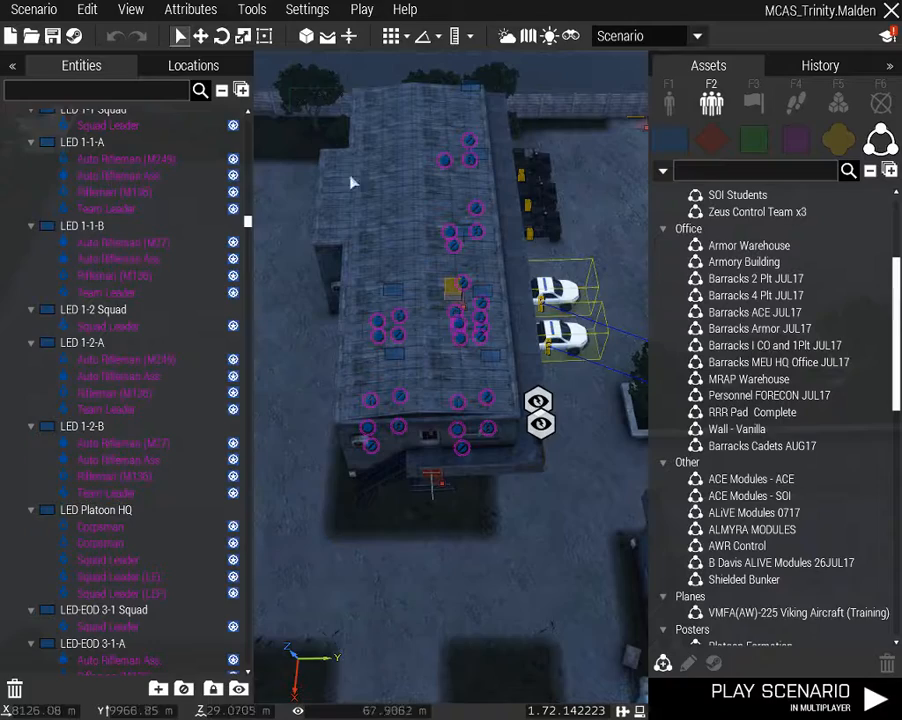
drag(507, 539, 509, 543)
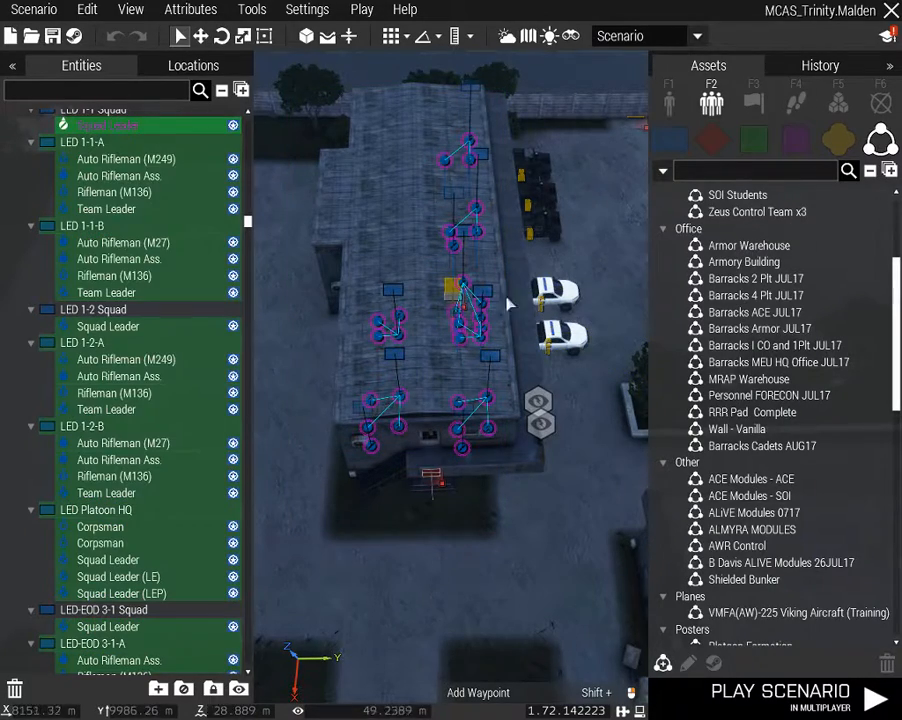
right_drag(582, 515, 507, 519)
key(d)
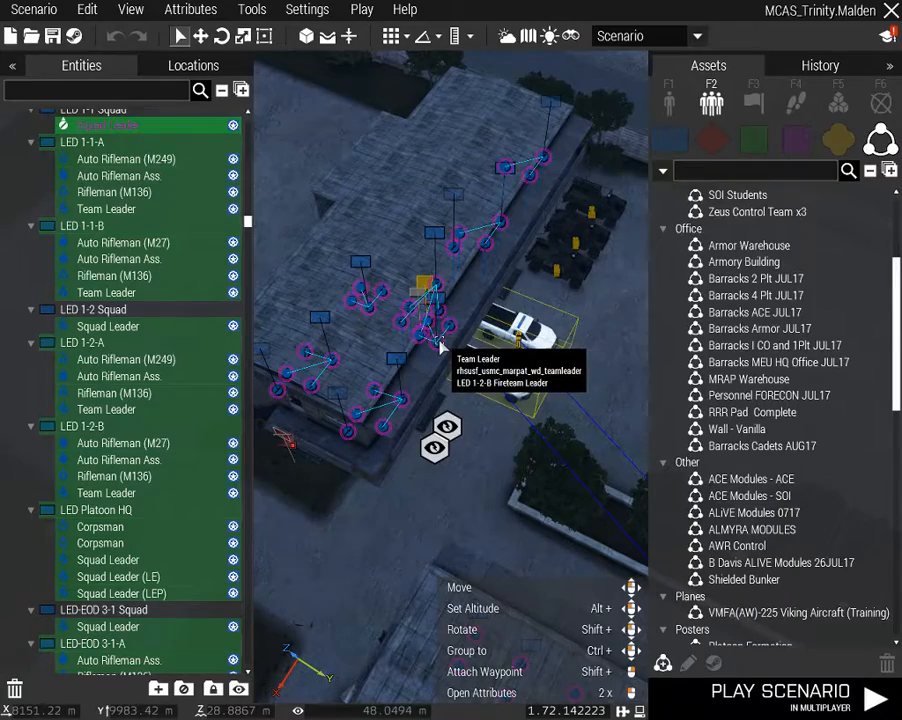
right_click(441, 343)
right_drag(440, 342, 512, 615)
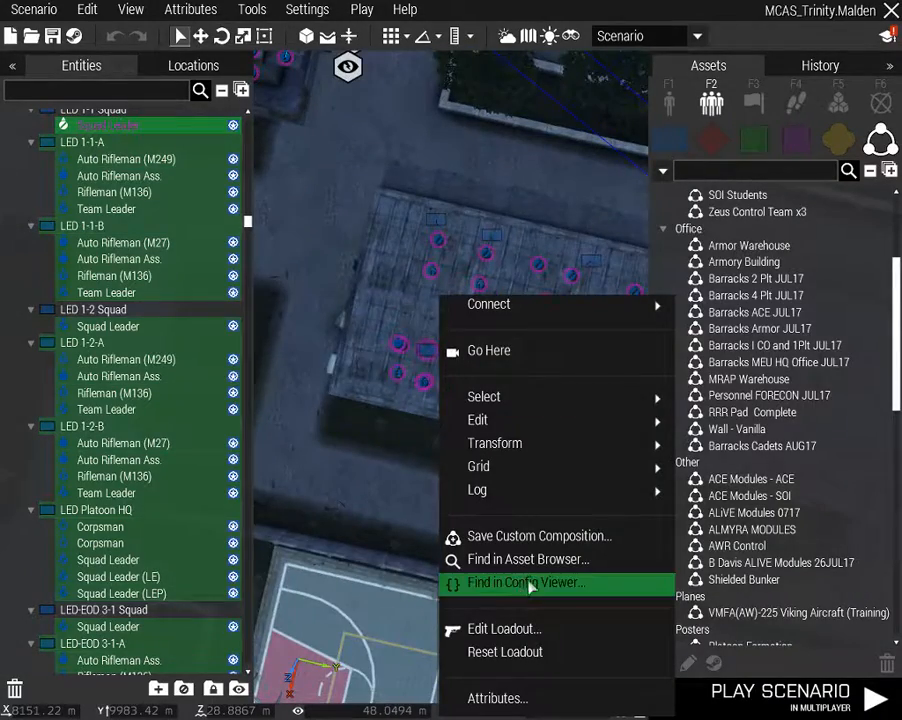
right_drag(268, 430, 222, 391)
right_click(230, 383)
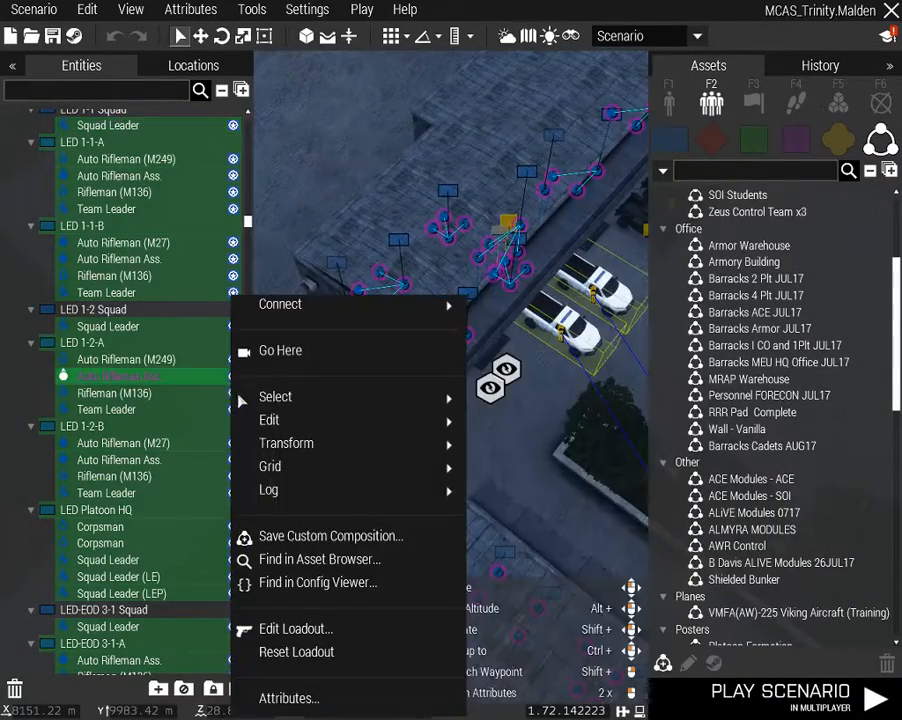
click(288, 166)
click(291, 166)
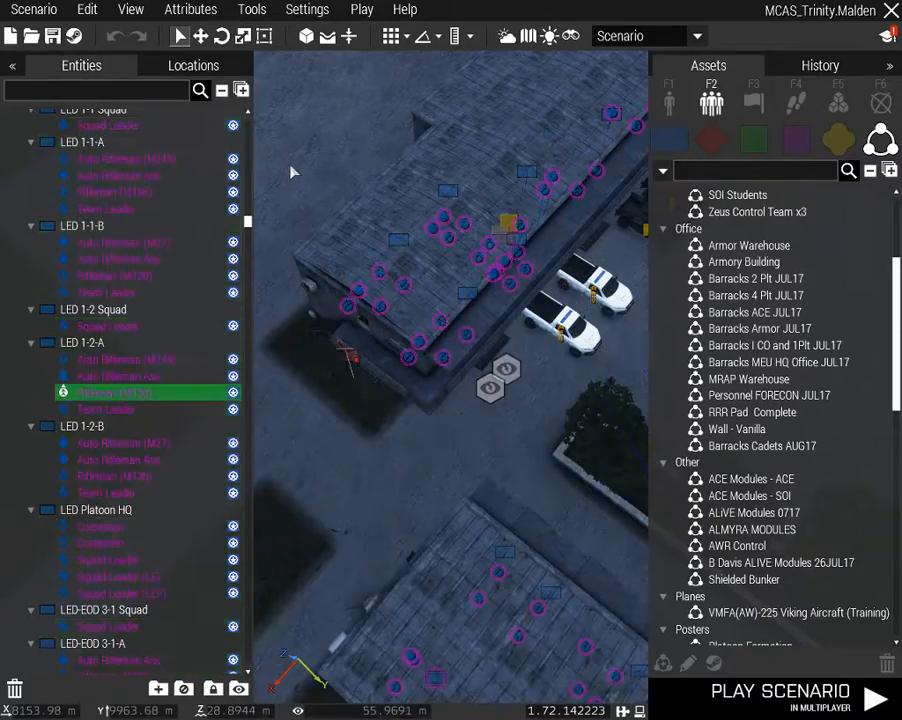
Search the object assets for "barrac" and place a Barracks (New) in the open yard beside the existing LED barracks
right_drag(291, 166, 600, 140)
click(670, 100)
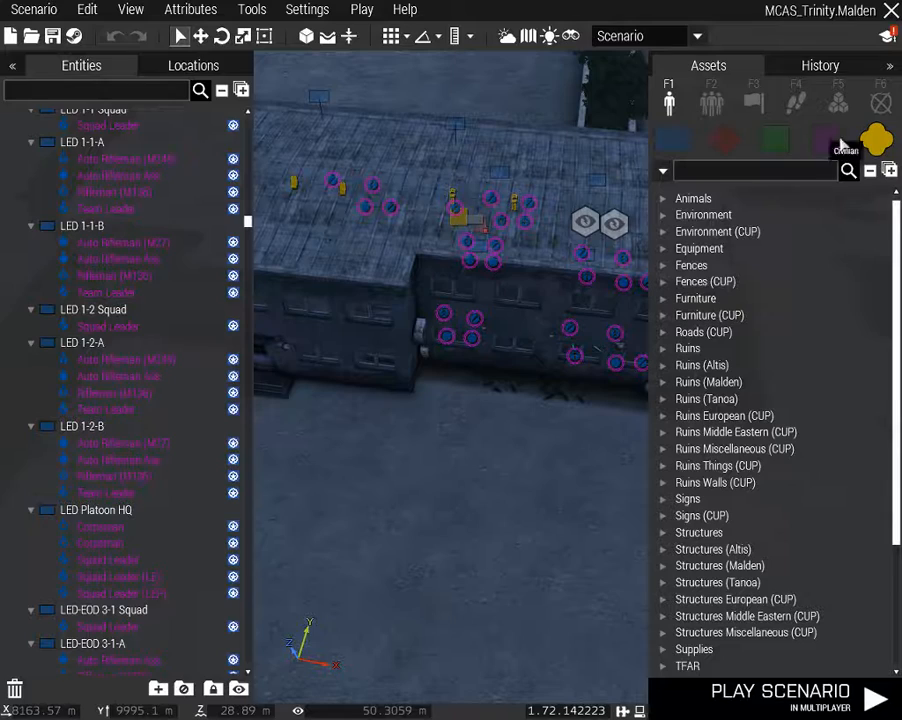
click(745, 176)
text(barrac)
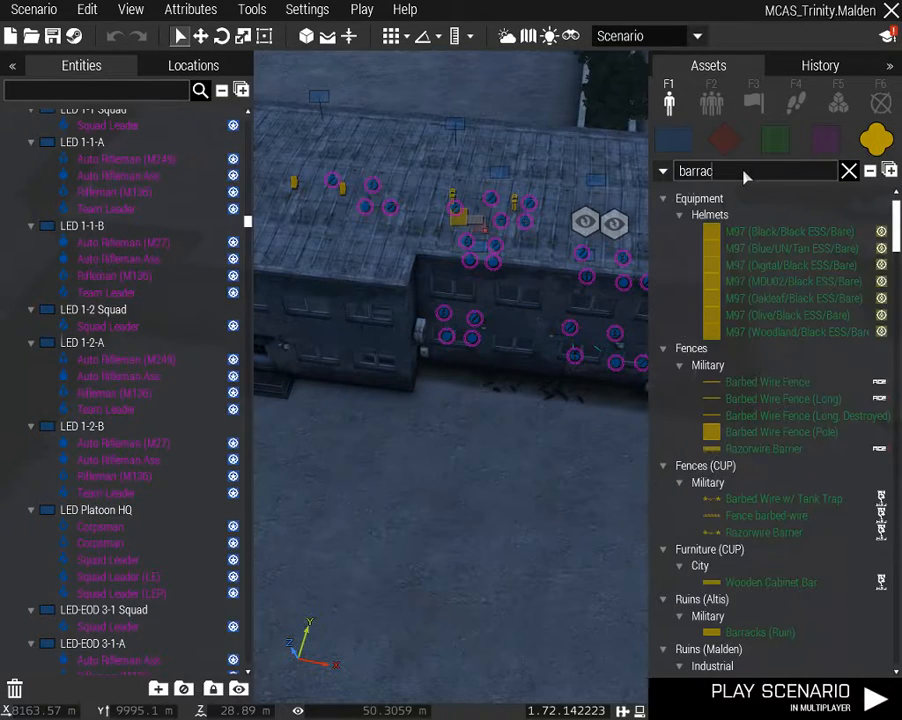
scroll(780, 285, down, 6)
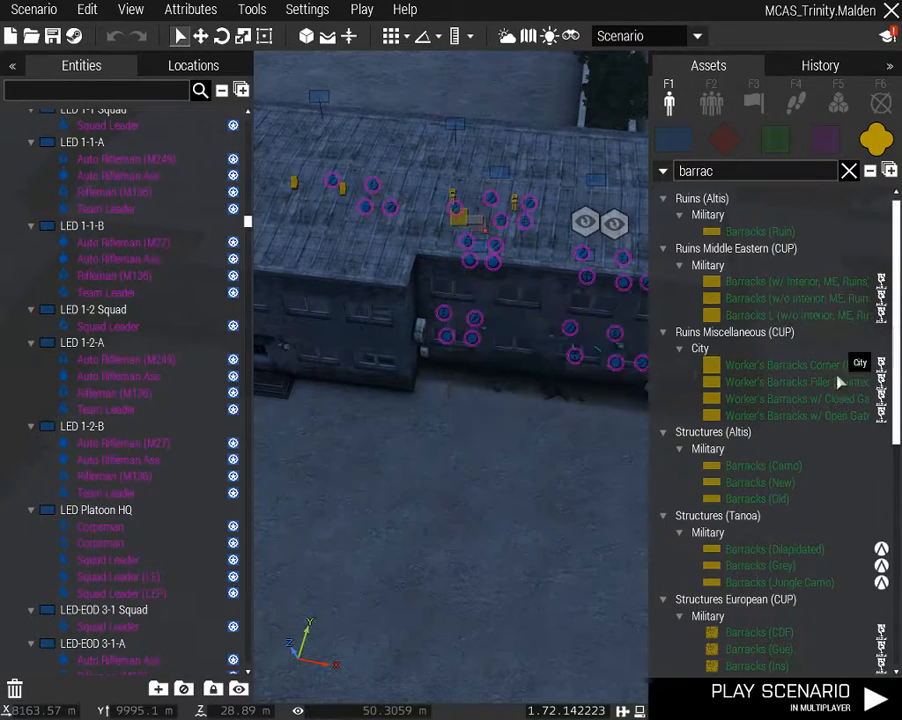
click(760, 483)
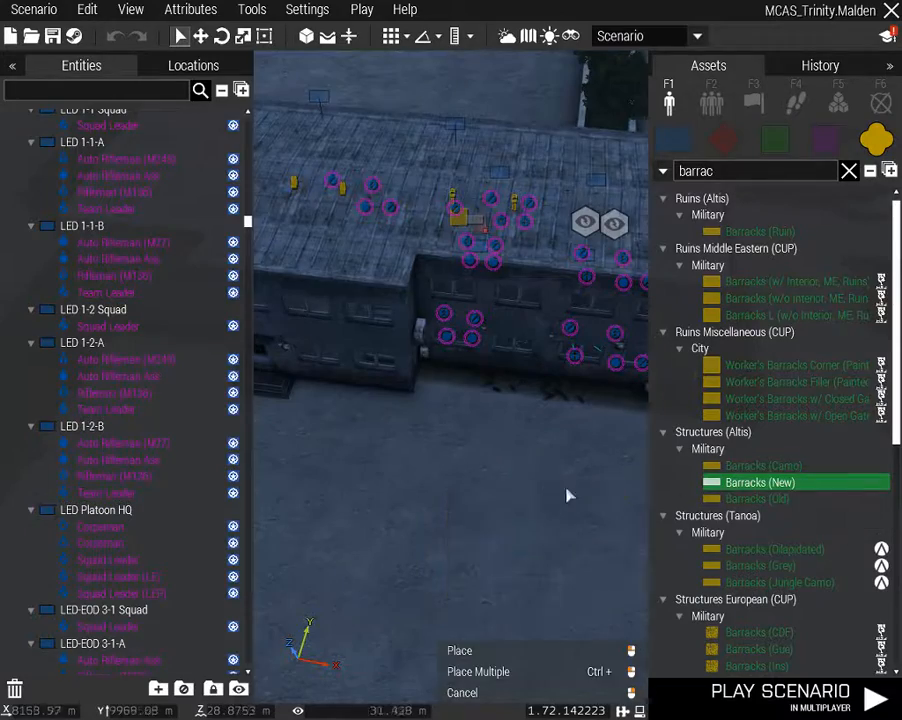
key(w)
click(498, 488)
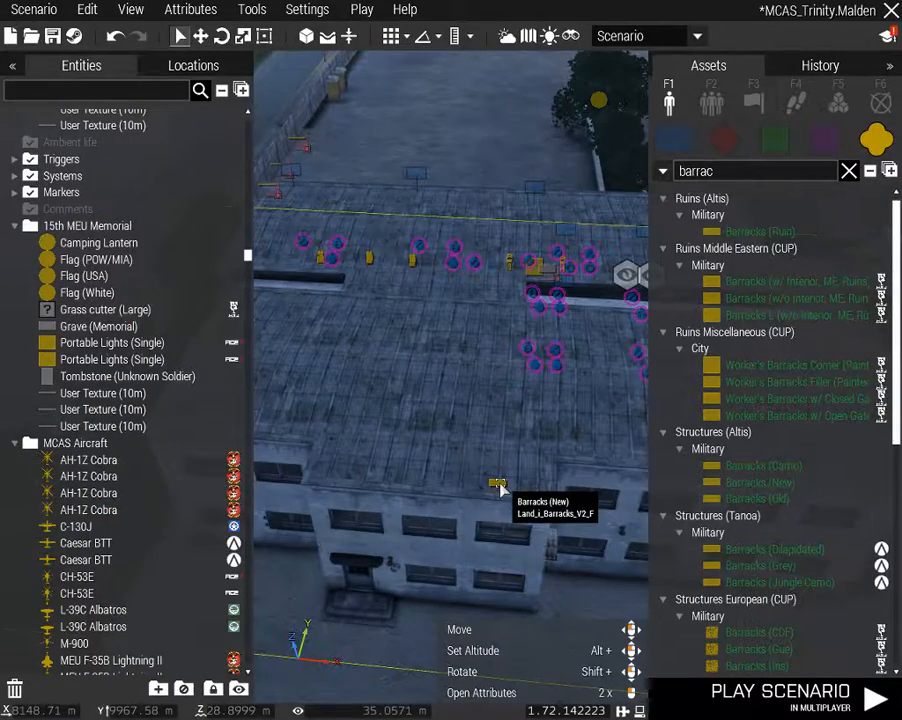
Move and rotate the placed Barracks (New) to line up with the existing LED barracks building around its units
drag(500, 488, 492, 264)
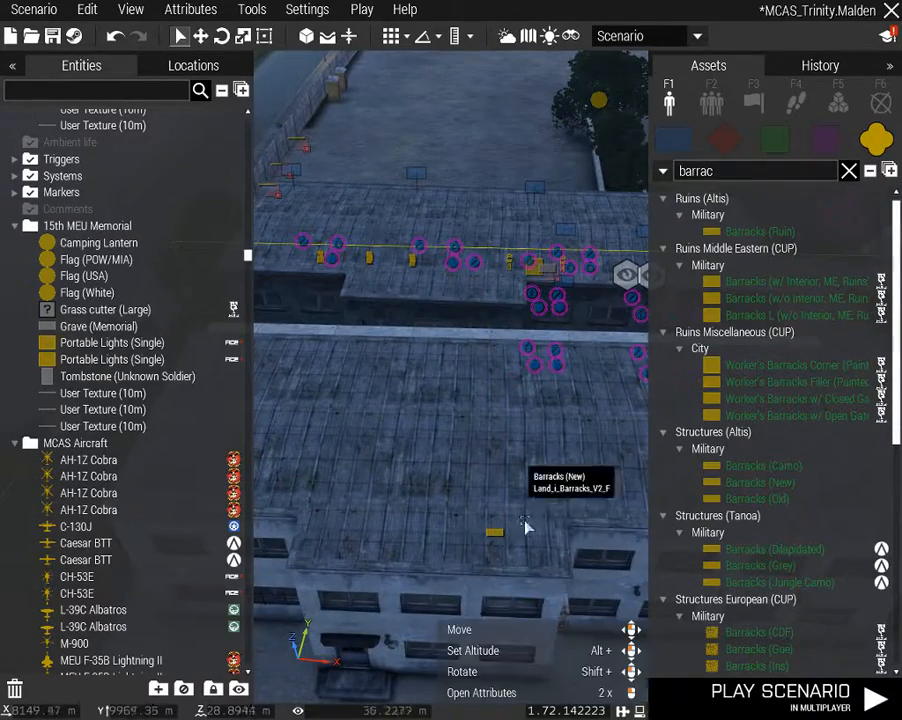
drag(490, 510, 483, 258)
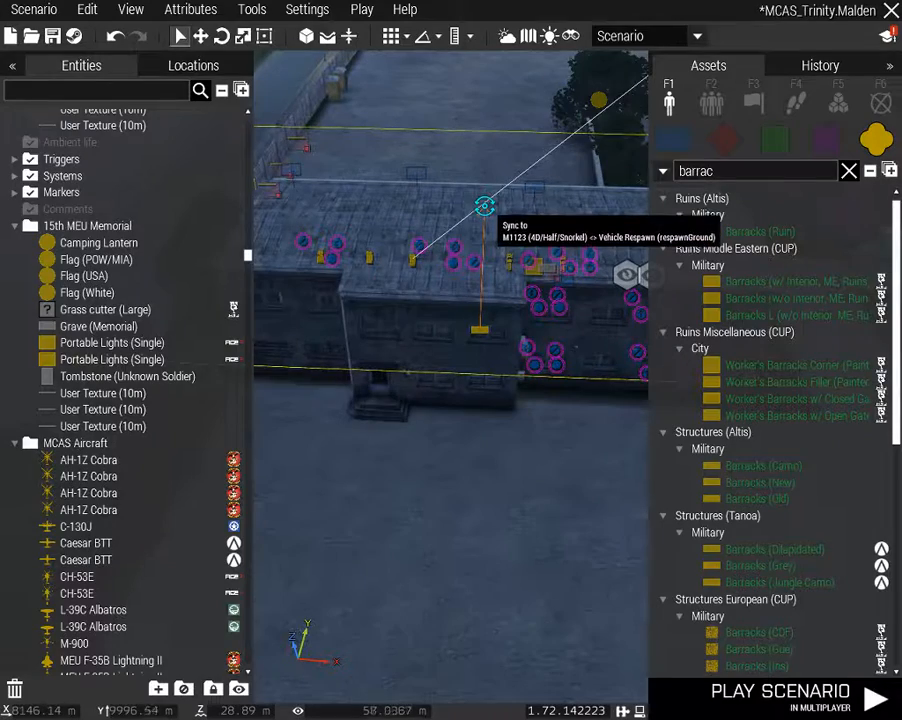
shift+drag(484, 204, 491, 217)
right_drag(491, 217, 493, 291)
key(w)
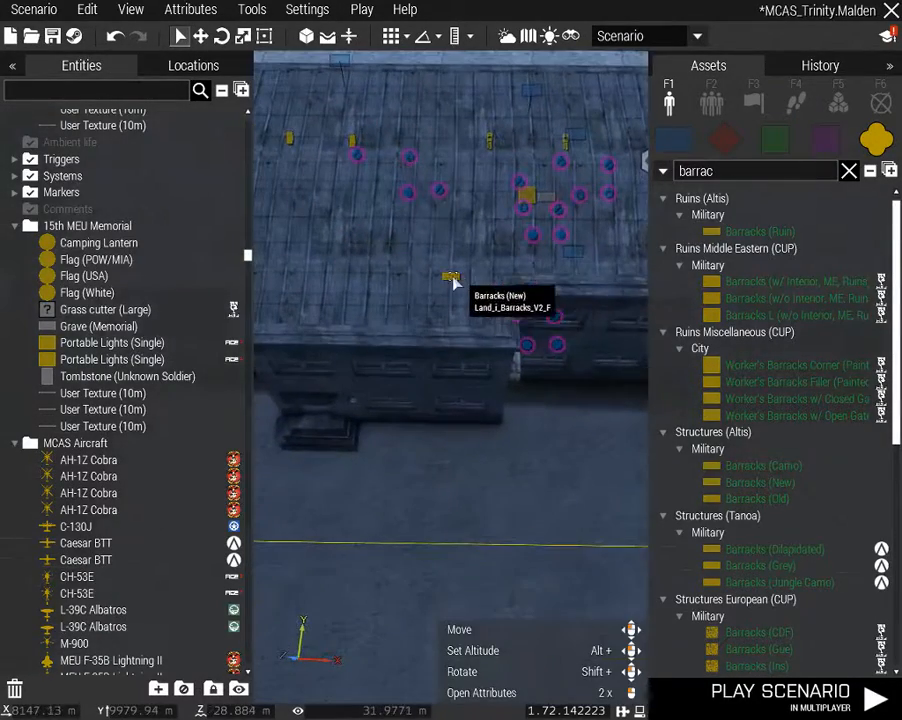
drag(453, 278, 455, 200)
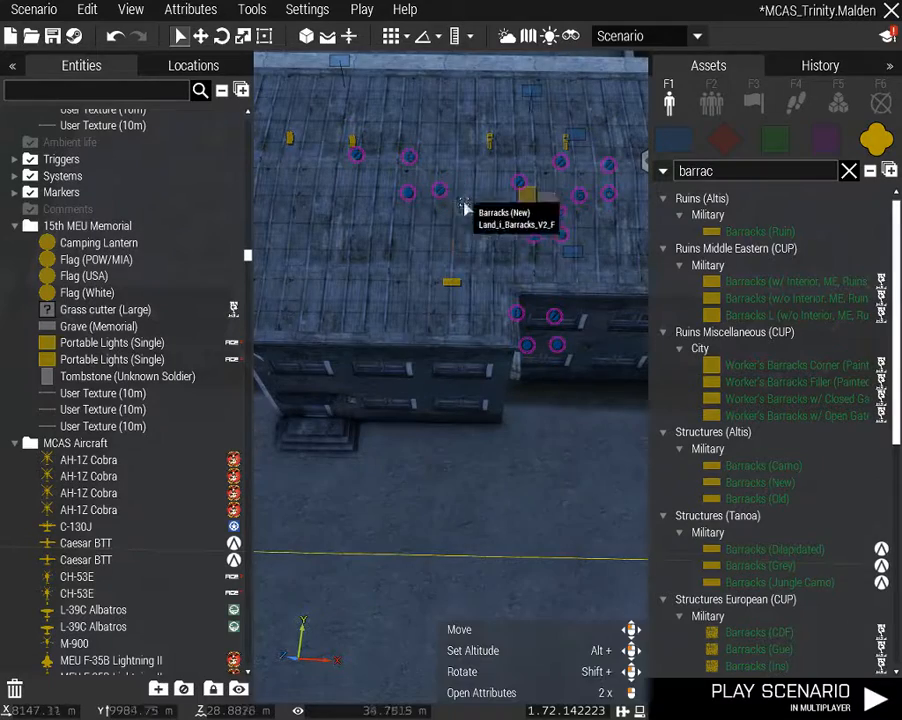
drag(460, 276, 454, 281)
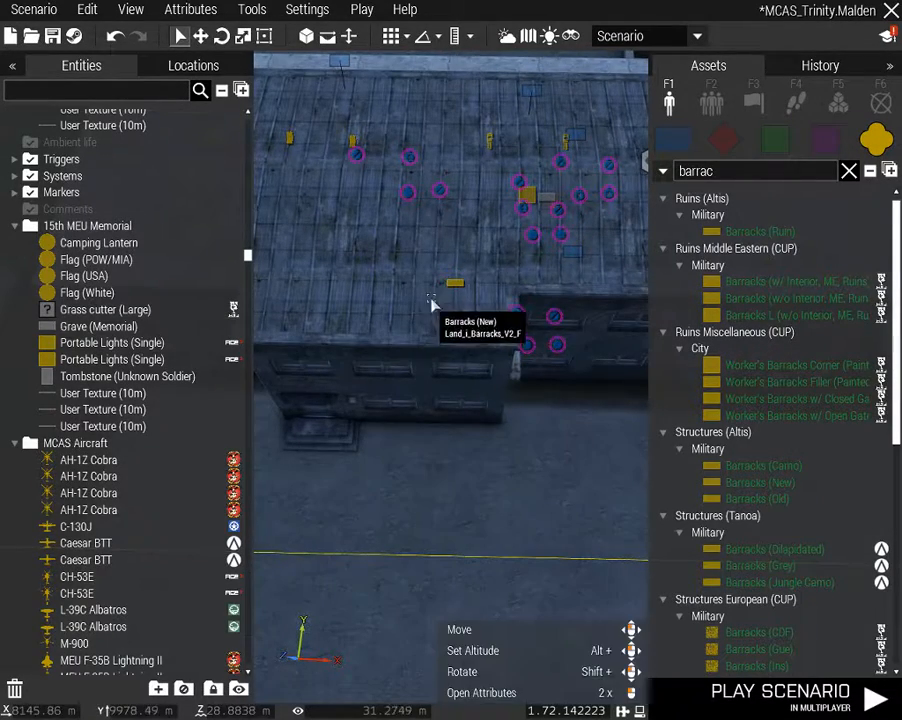
key(s)
key(d)
right_drag(430, 265, 358, 271)
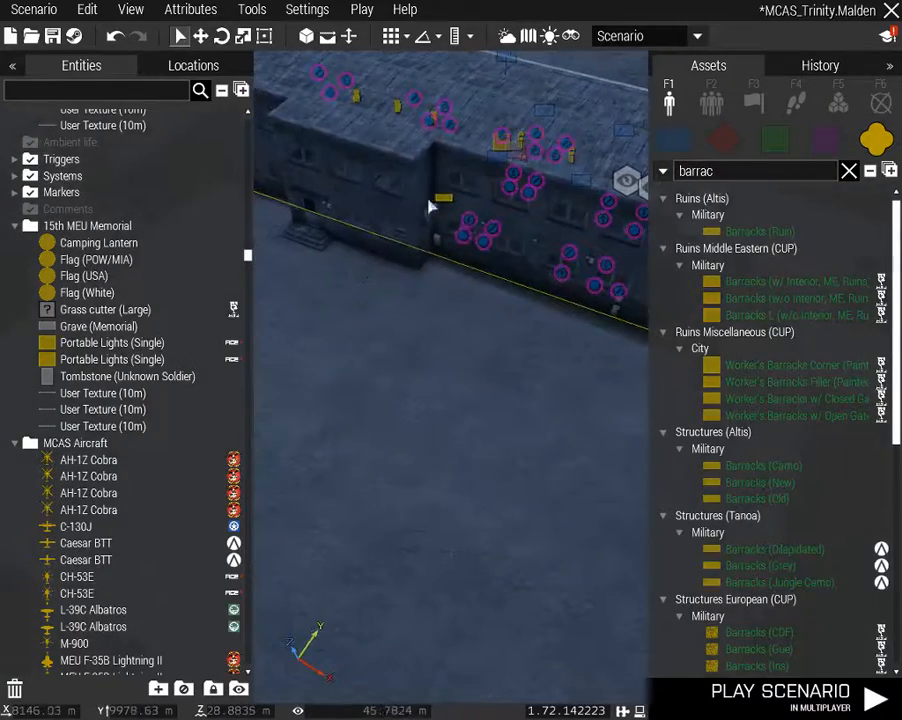
Open the attributes of the placed Barracks (New), check its special states and accept them
double_click(445, 203)
scroll(380, 570, down, 1)
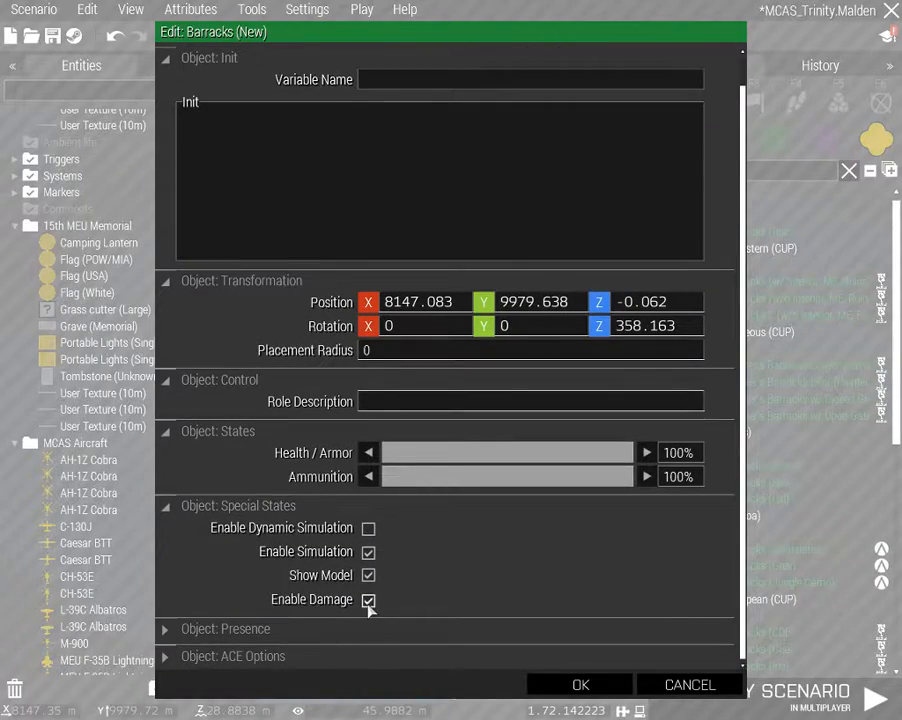
click(562, 687)
Save the barracks with its LED units, vehicles and Game Master modules as custom composition "Barracks LED AUG17" in the Office category
right_drag(480, 560, 305, 201)
key(s)
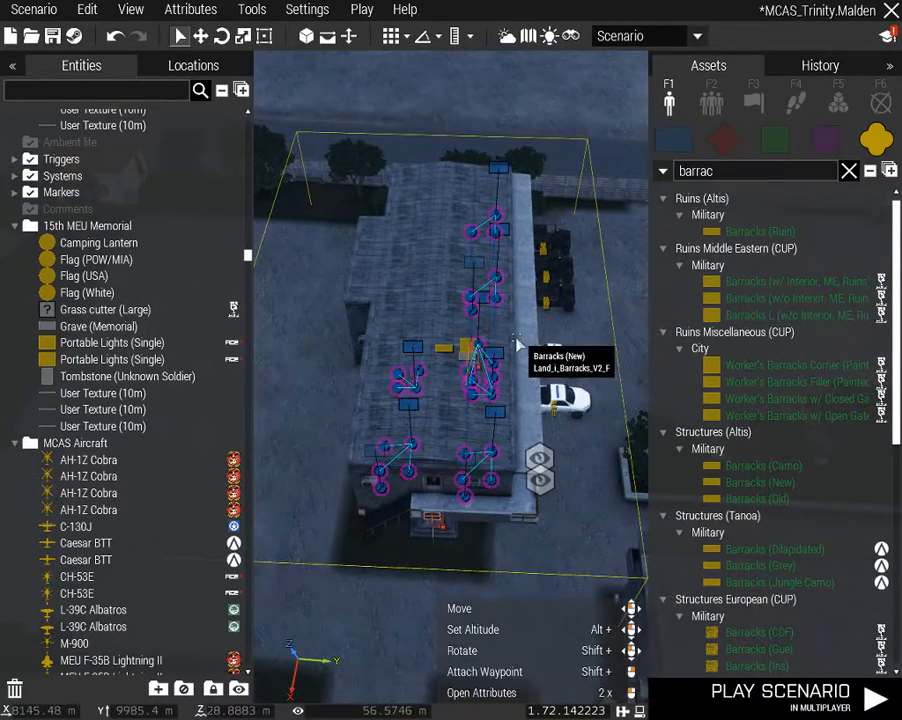
right_drag(522, 346, 578, 467)
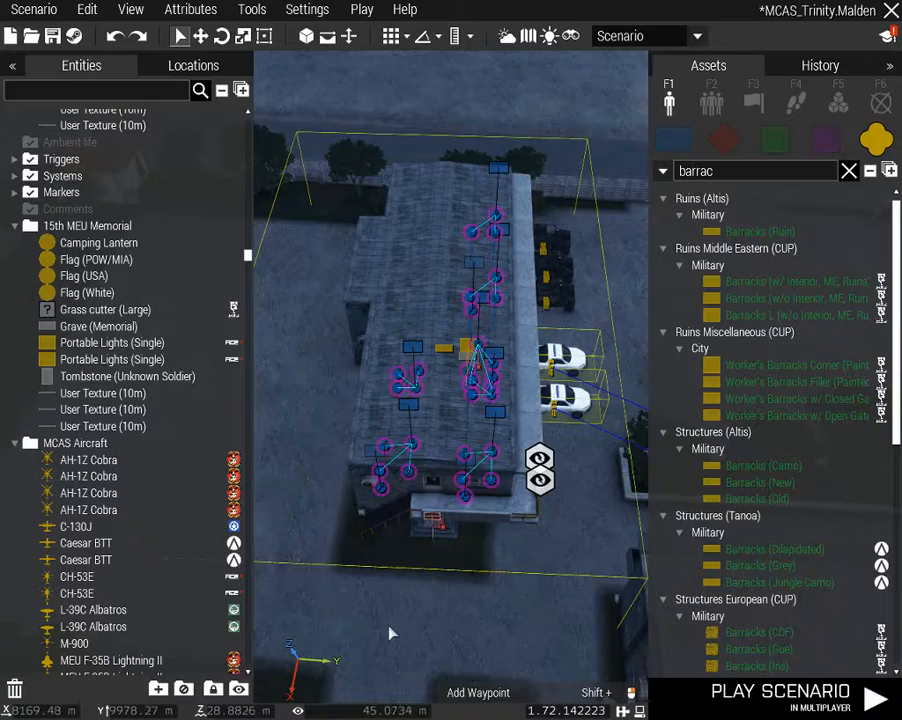
right_click(440, 348)
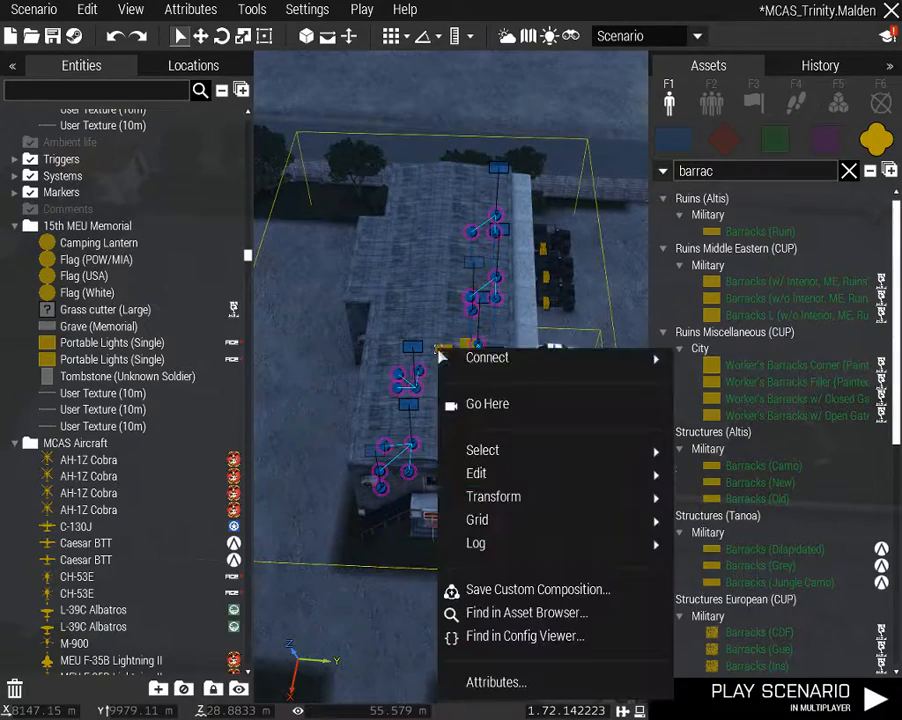
click(531, 592)
click(502, 338)
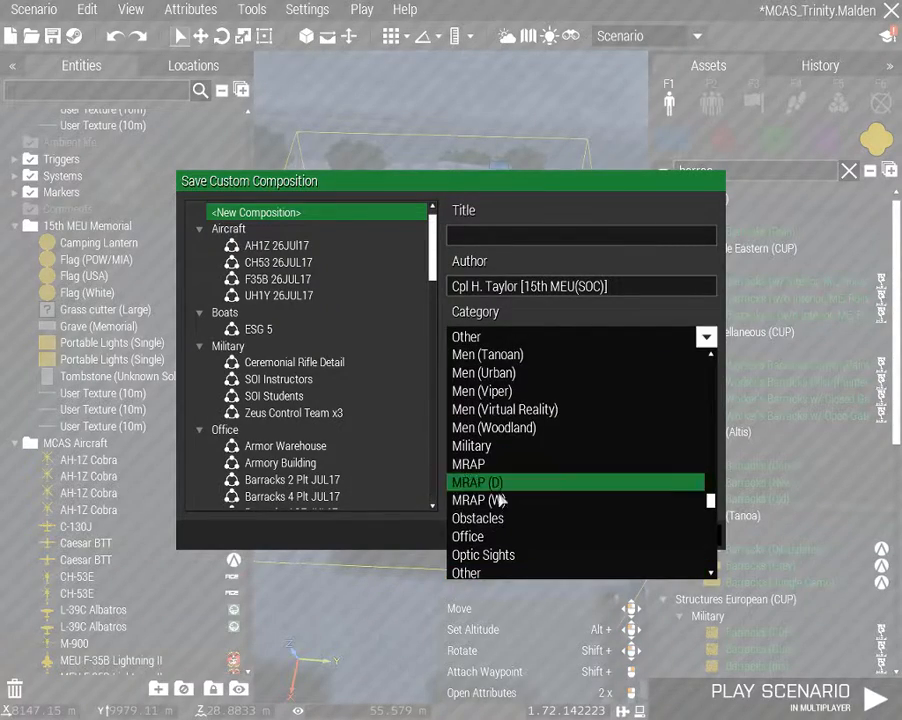
click(493, 540)
click(479, 235)
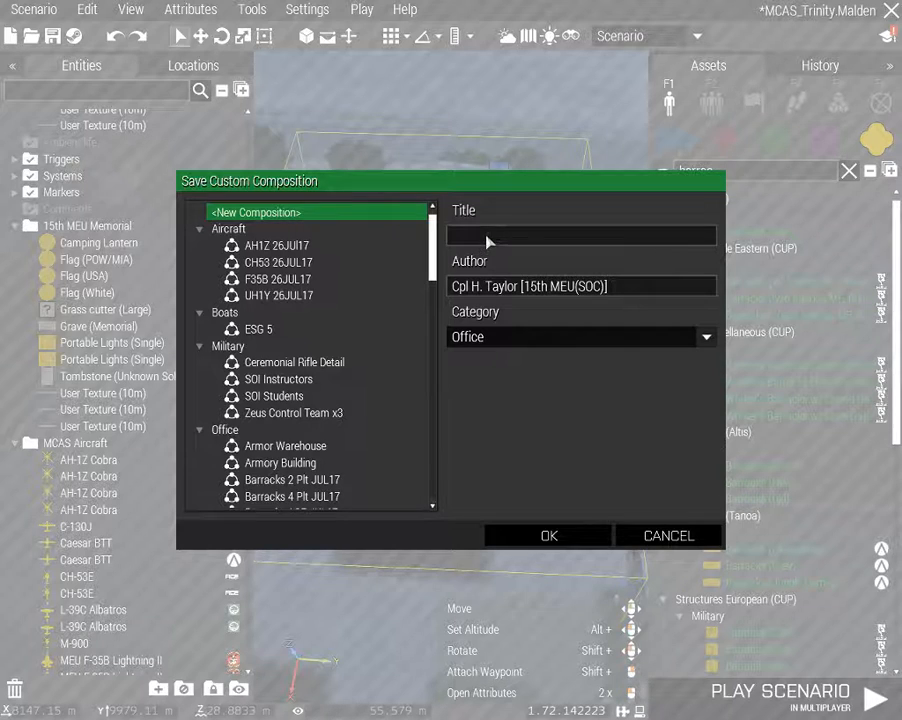
scroll(401, 342, down, 3)
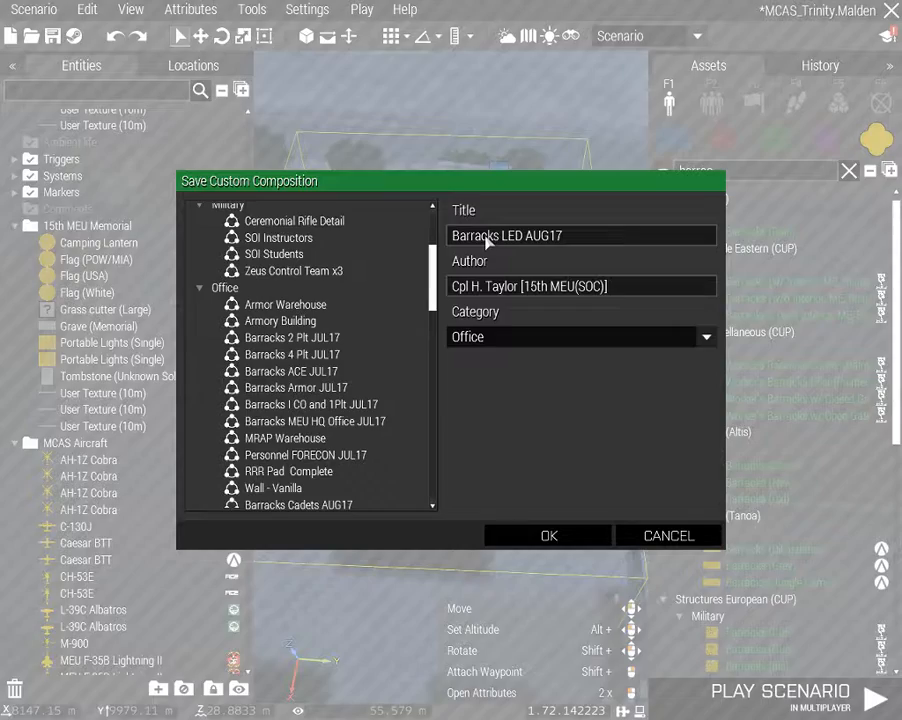
key(Return)
Clear the selection and delete the placed Barracks (New) object from the MCAS_Trinity mission
click(497, 97)
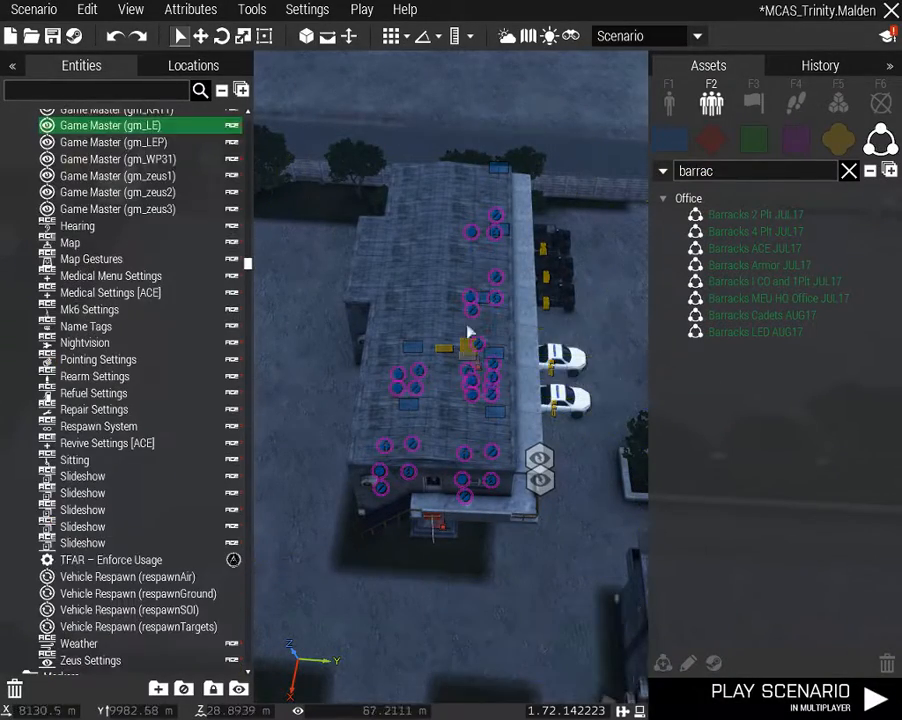
click(444, 352)
key(Delete)
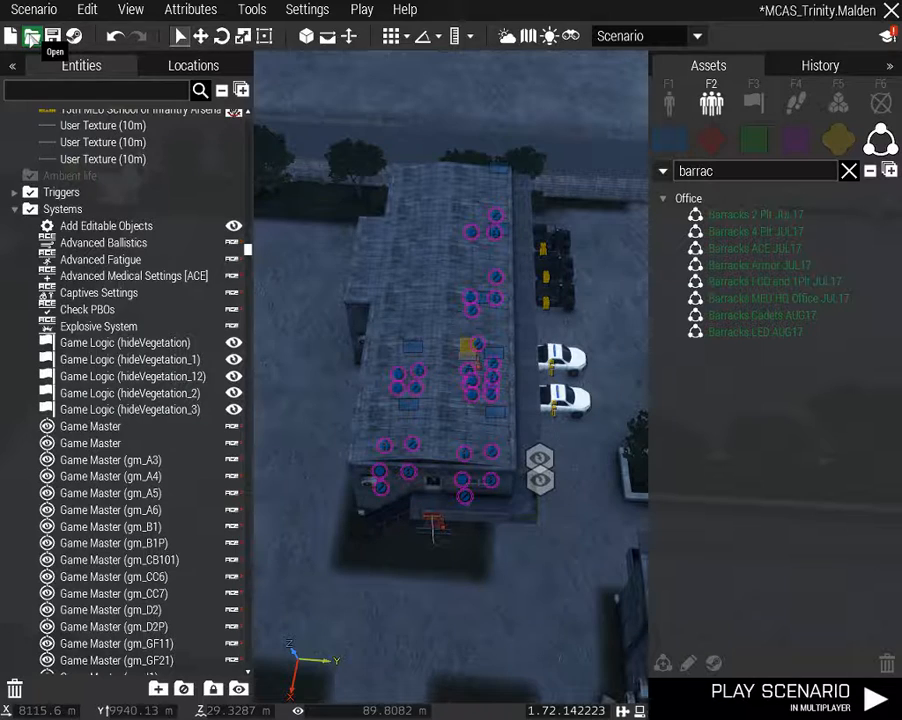
Open the MCAS_Gravia_R02 mission on Altis and dismiss all missing-picture errors
key(ctrl+o)
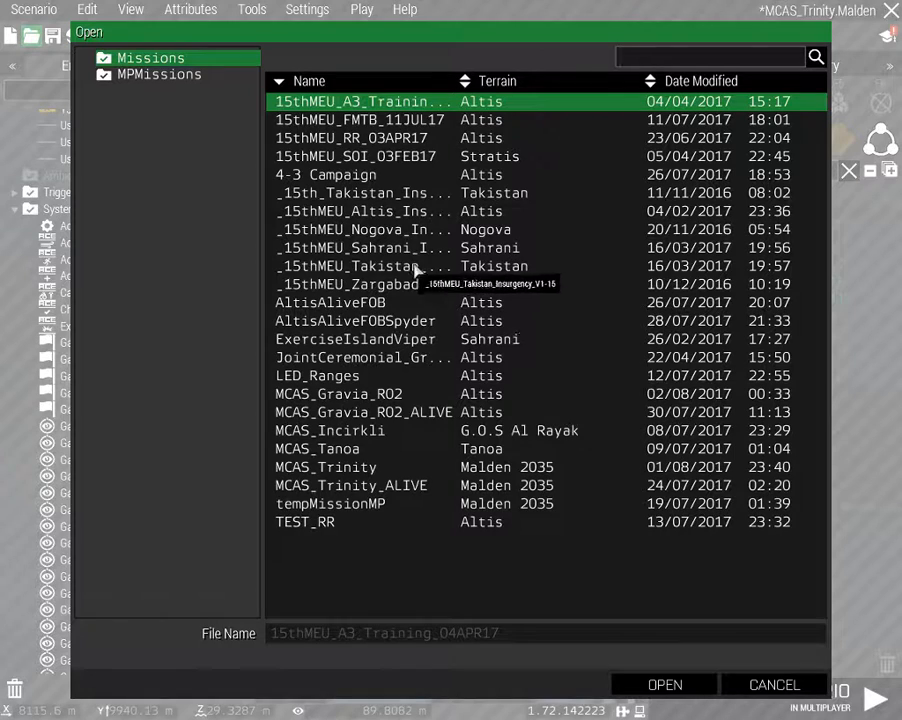
double_click(380, 396)
click(452, 410)
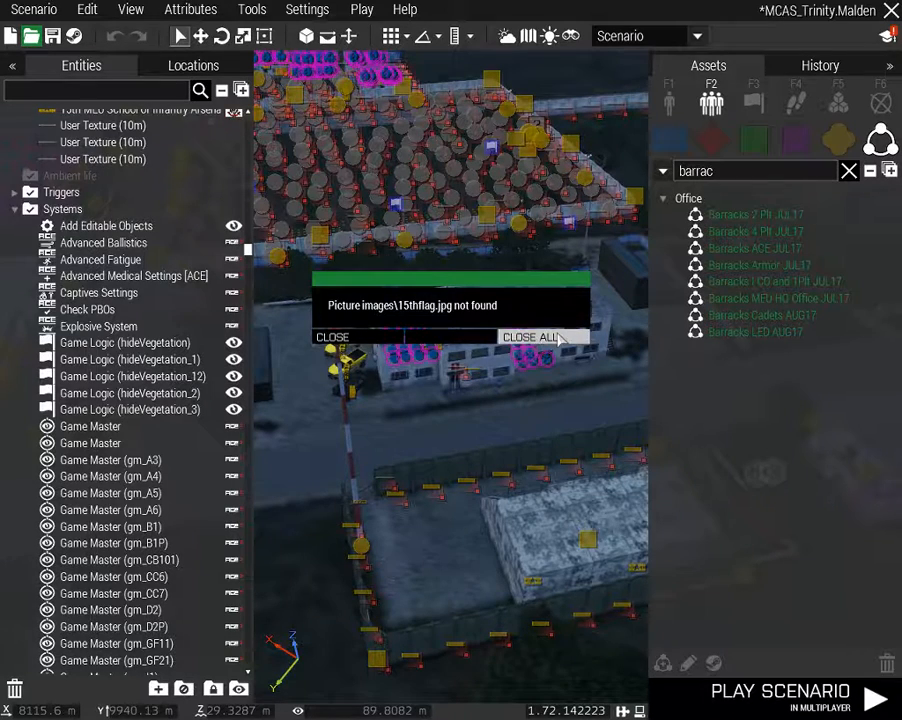
click(562, 338)
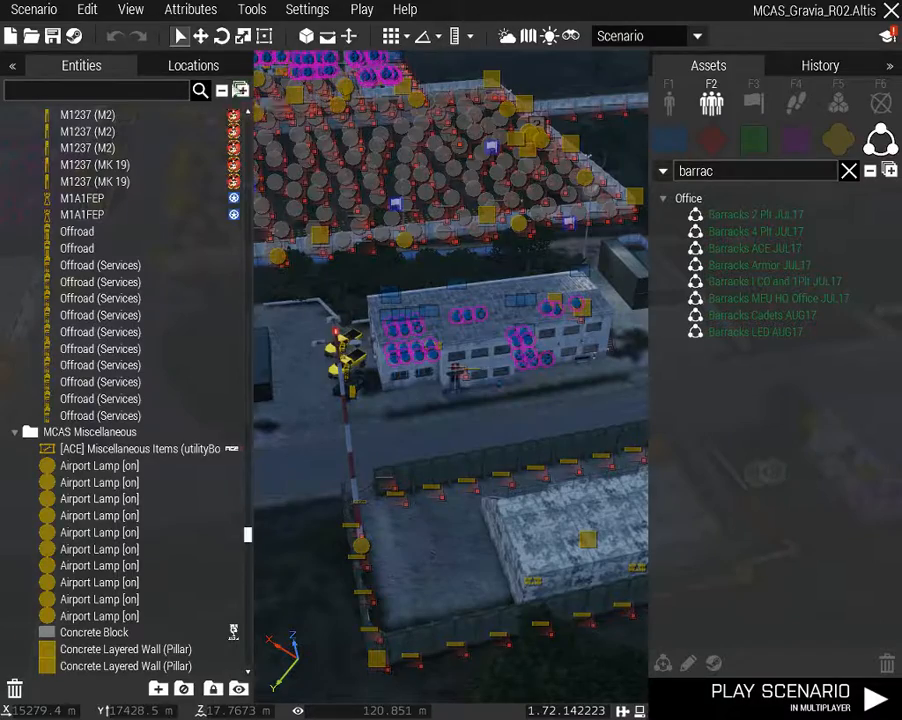
Copy the hideVegetation_9 Game Logic from the existing barracks and paste it onto the empty ground beside the road
click(222, 90)
right_drag(443, 318, 614, 356)
key(a)
key(w)
key(a)
key(w)
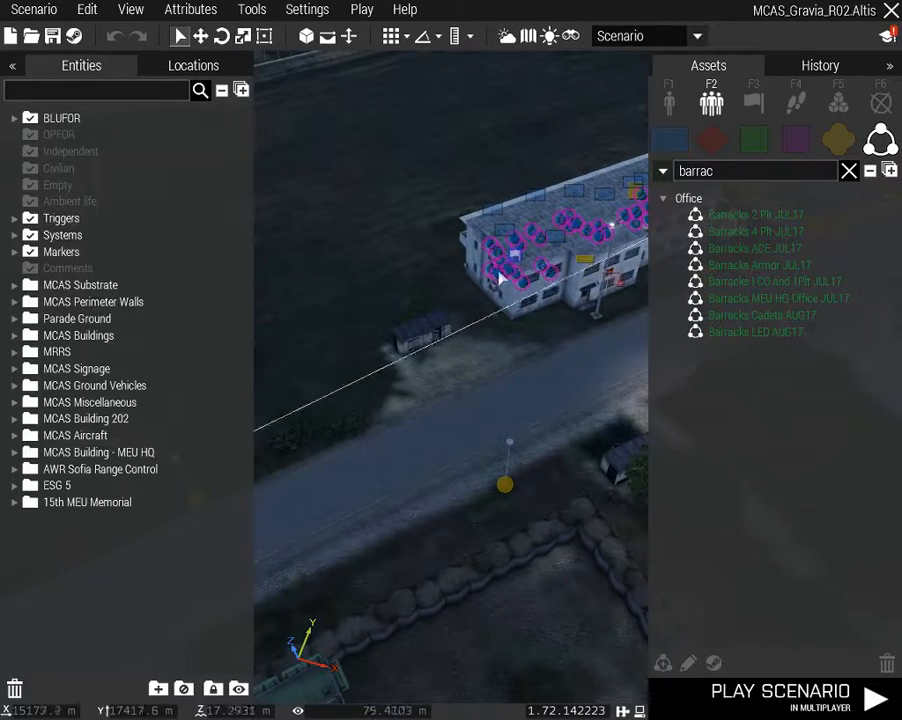
click(514, 256)
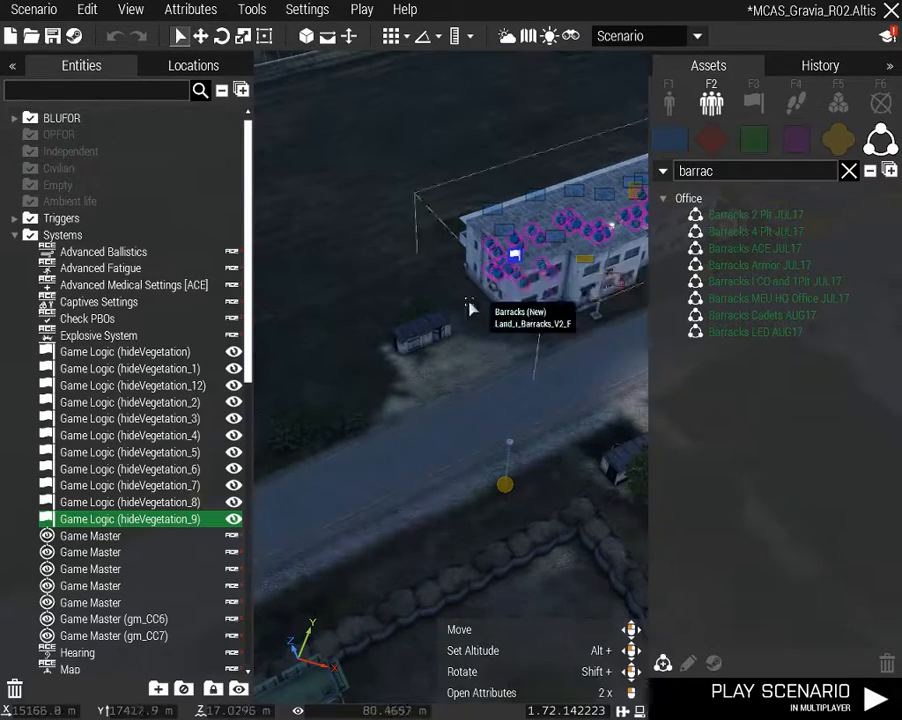
mouse_move(468, 306)
right_down()
mouse_move(338, 332)
mouse_move(388, 336)
mouse_move(366, 338)
right_up()
right_drag(523, 306, 570, 305)
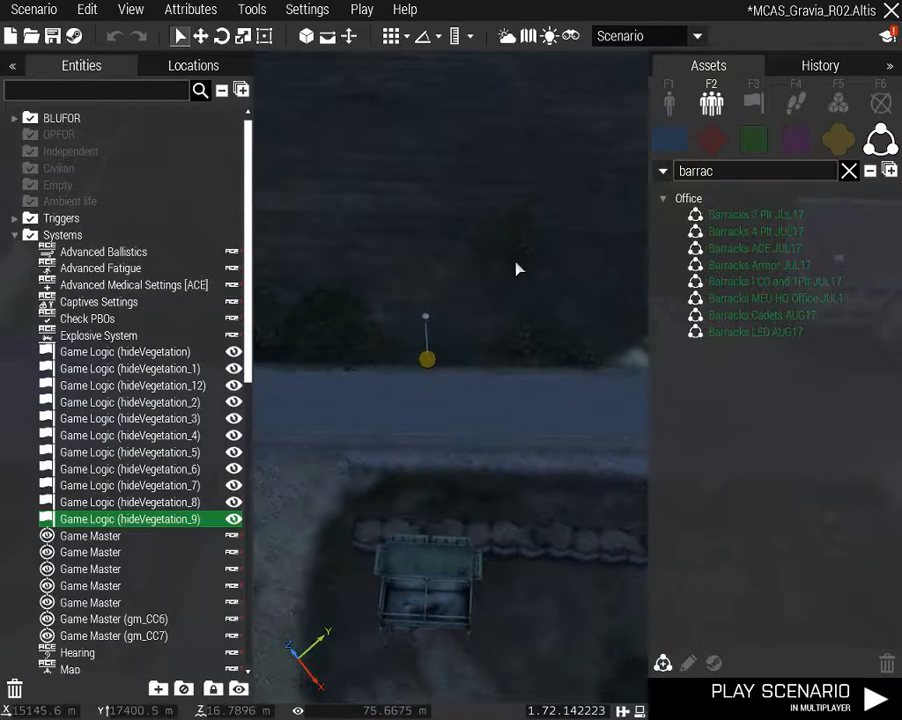
key(ctrl+v)
Clear the asset filter and place the Office composition Barracks LED AUG17 on the empty ground beside the road
mouse_move(505, 276)
right_down()
mouse_move(453, 288)
mouse_move(562, 314)
mouse_move(362, 292)
mouse_move(586, 310)
mouse_move(797, 296)
mouse_move(780, 259)
mouse_move(684, 290)
mouse_move(565, 300)
mouse_move(598, 273)
right_up()
key(s)
key(d)
key(w)
key(a)
click(847, 171)
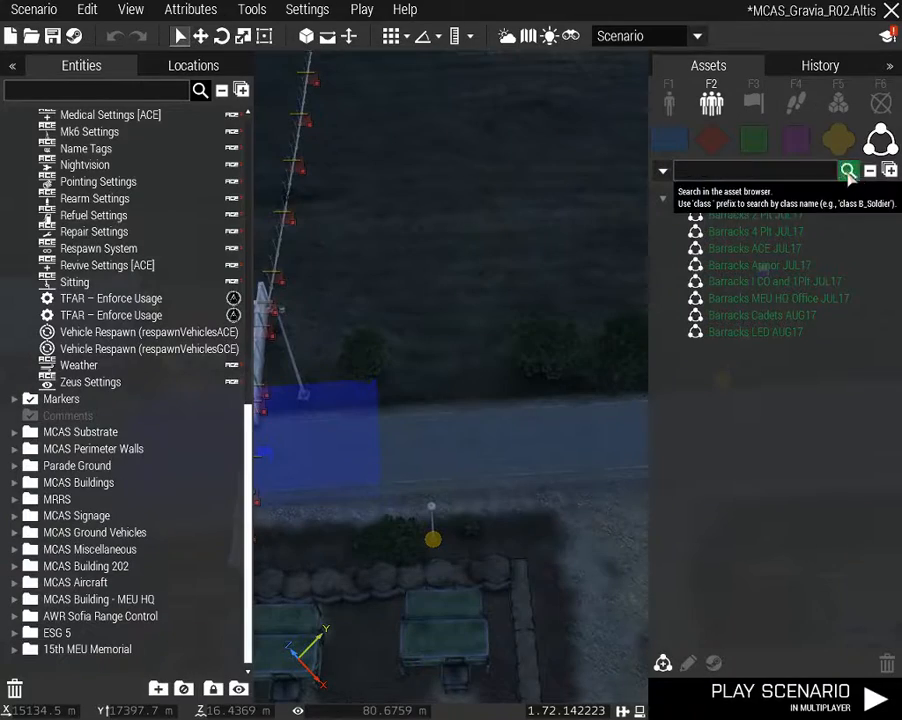
scroll(775, 445, down, 5)
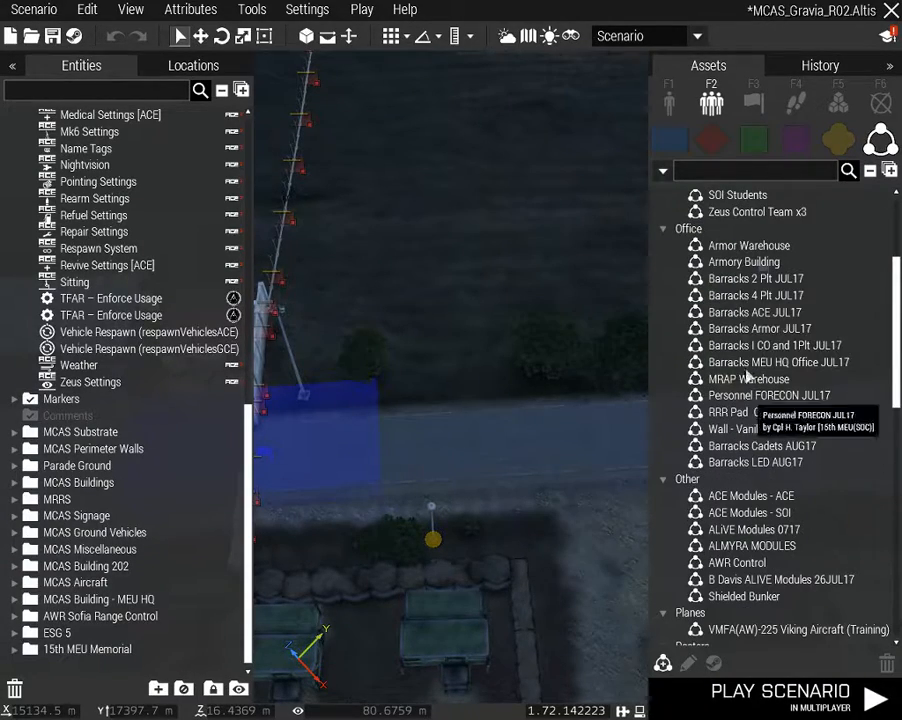
click(778, 464)
right_drag(617, 421, 413, 417)
key(a)
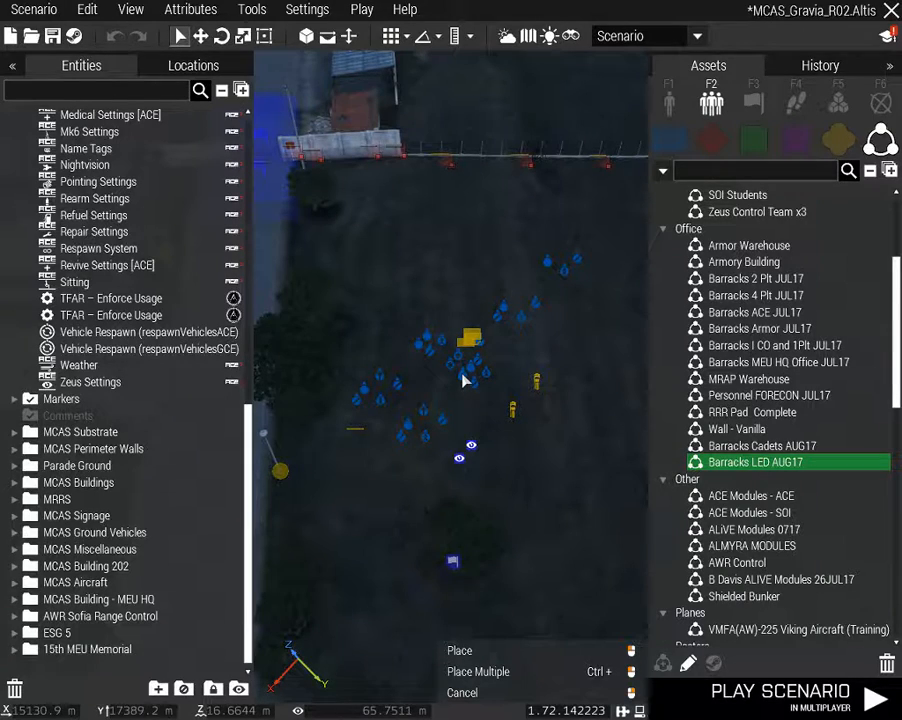
click(463, 379)
click(370, 338)
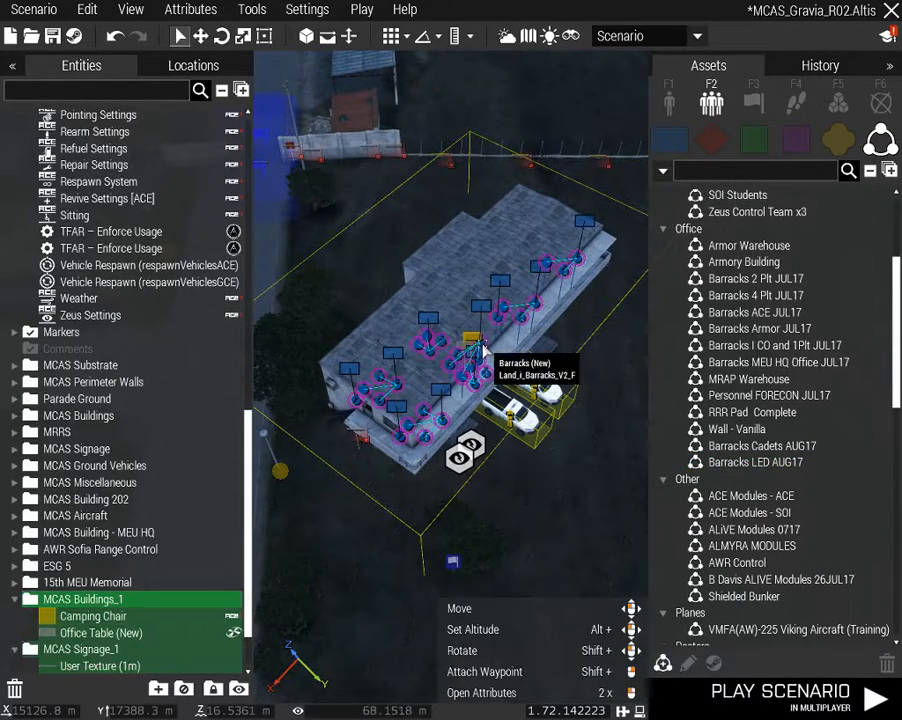
Rotate the placed barracks composition parallel to the road and move it up close to the roadside
shift+drag(478, 342, 794, 328)
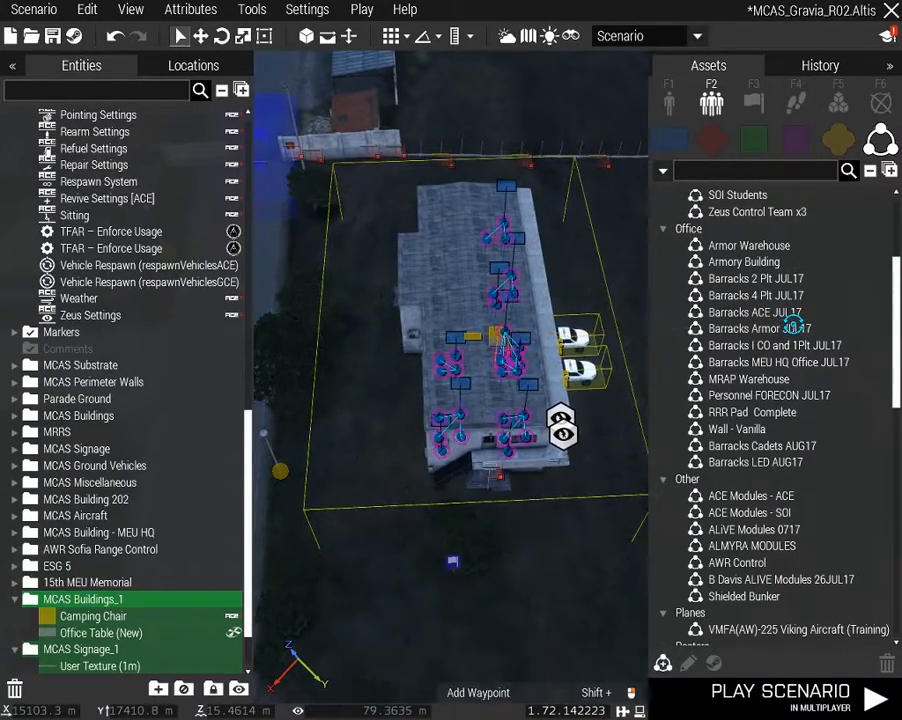
drag(459, 337, 398, 503)
right_drag(398, 503, 582, 523)
key(a)
key(w)
key(z)
key(w)
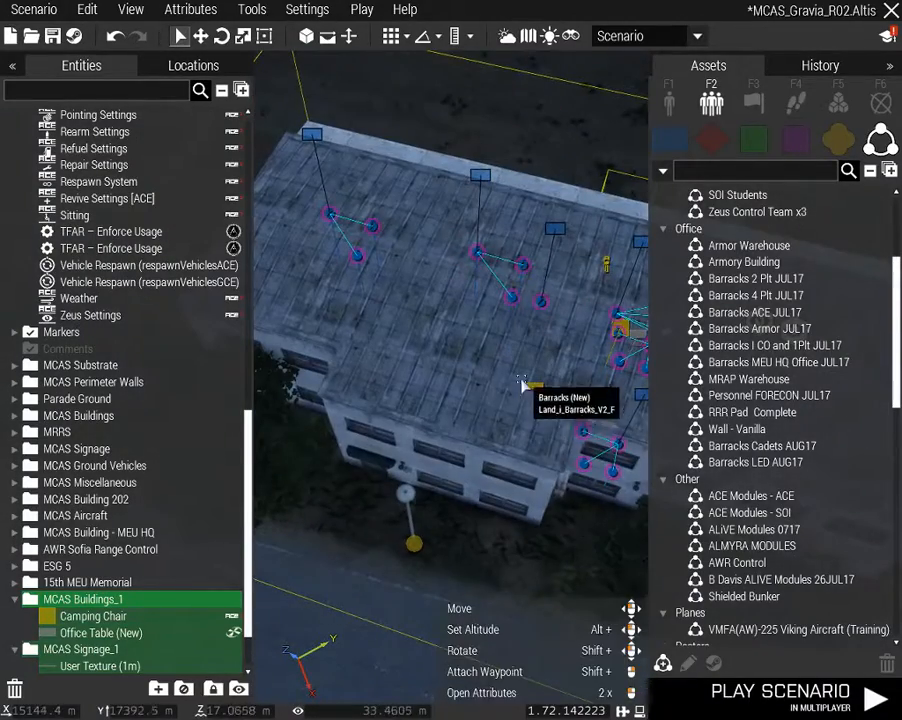
drag(543, 379, 550, 370)
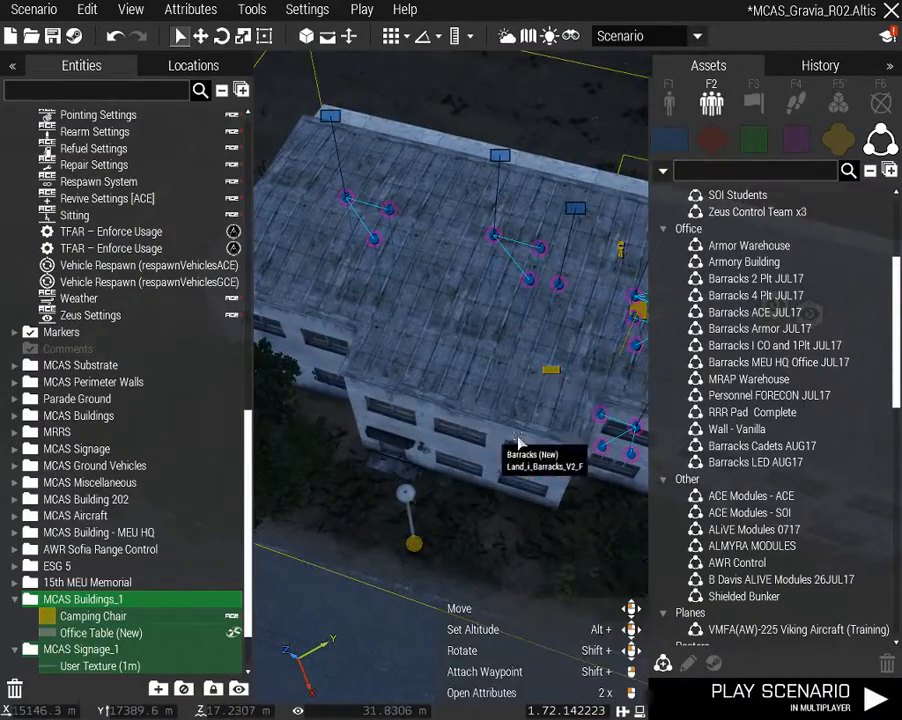
Examine the barracks' placement from around the building, including its rear side with the two Offroad vehicles
key(s)
right_drag(517, 437, 434, 369)
key(d)
key(w)
key(a)
key(d)
key(a)
key(w)
key(s)
key(s)
key(a)
key(d)
right_drag(599, 385, 269, 363)
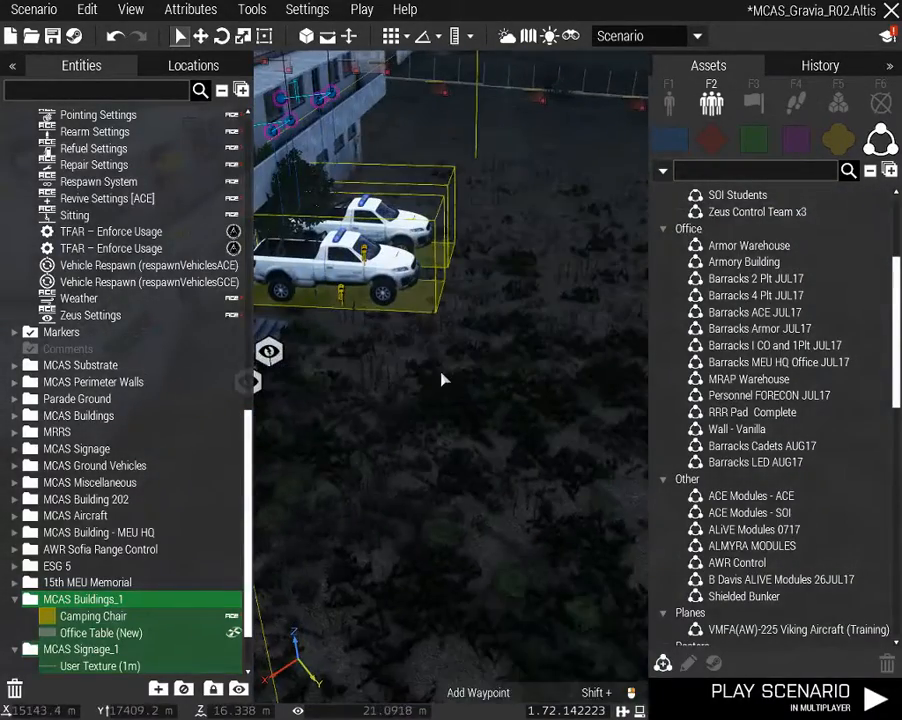
Select both Offroad vehicles behind the barracks and move them together to the road side of the building
click(348, 306)
click(342, 298)
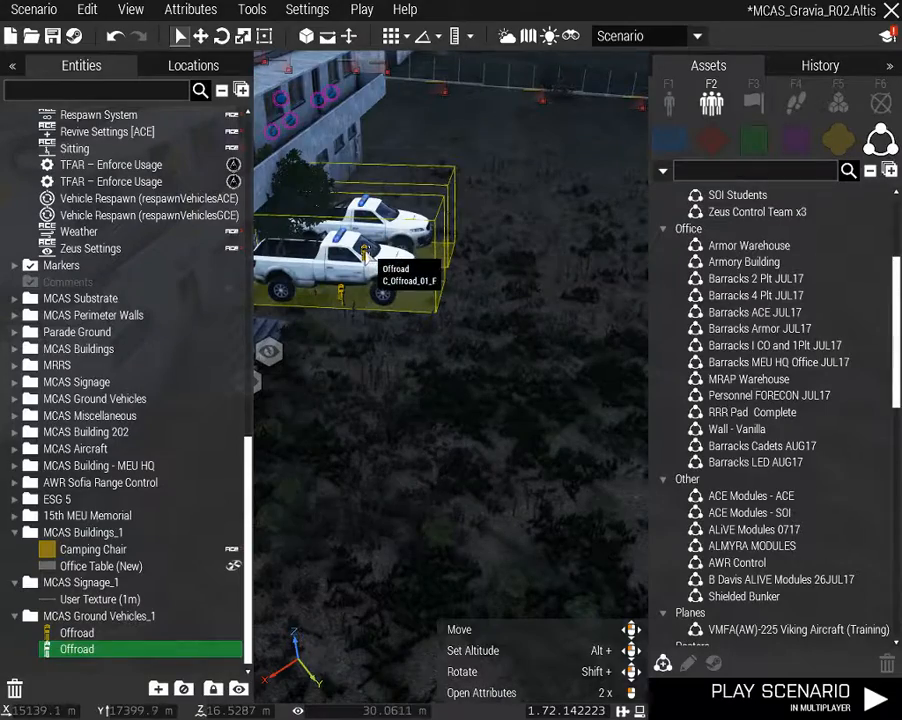
ctrl+click(365, 250)
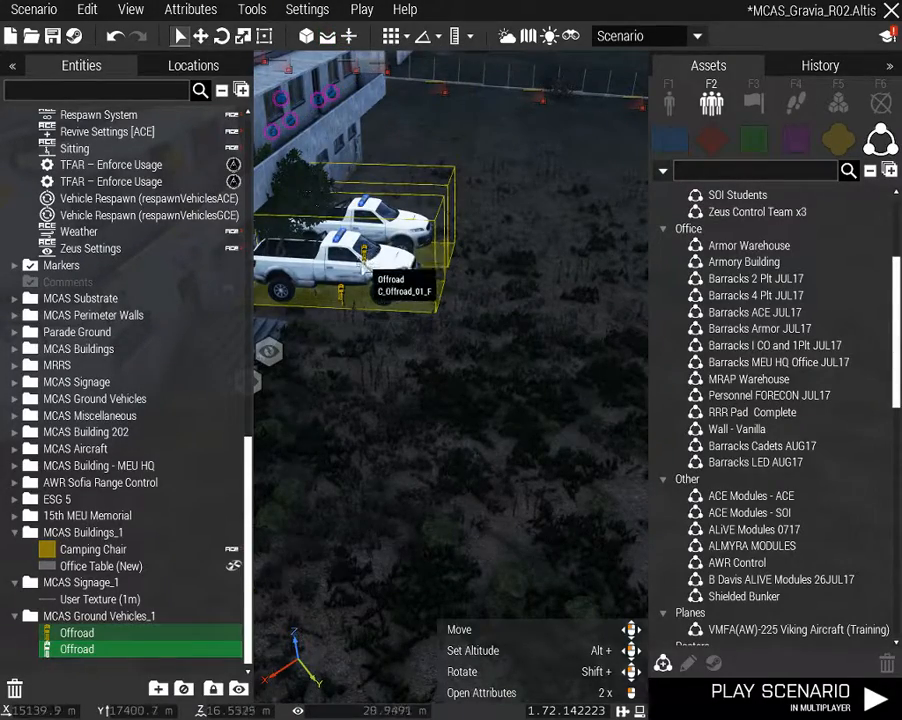
key(a)
drag(371, 254, 407, 452)
key(d)
key(a)
right_drag(407, 452, 536, 481)
key(s)
key(a)
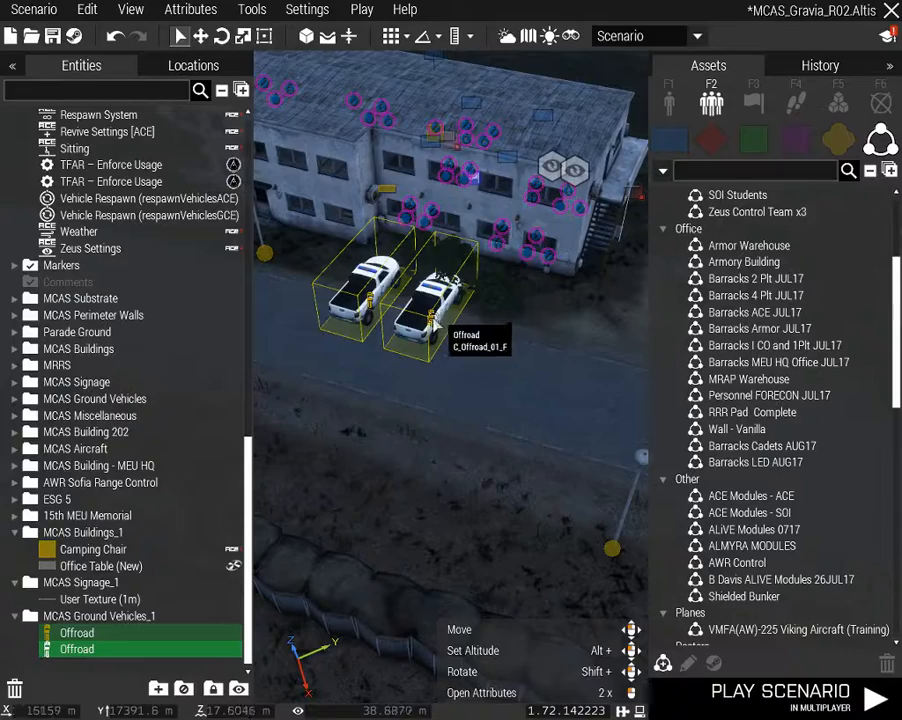
Turn both Offroads around to face the road and park them in front of the small shed beside the barracks
shift+drag(435, 320, 338, 472)
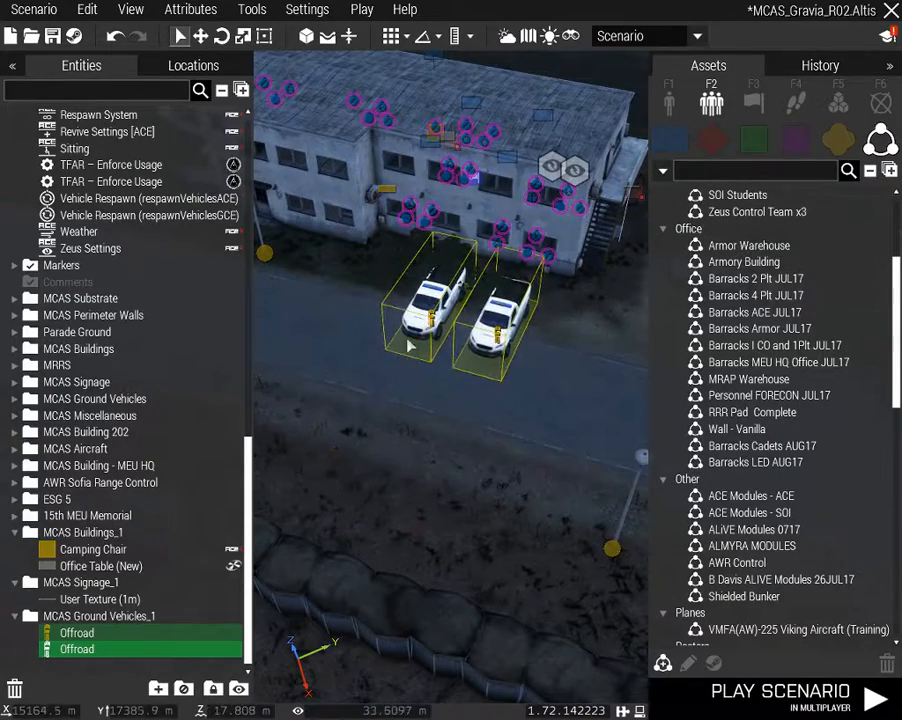
key(d)
drag(432, 318, 490, 341)
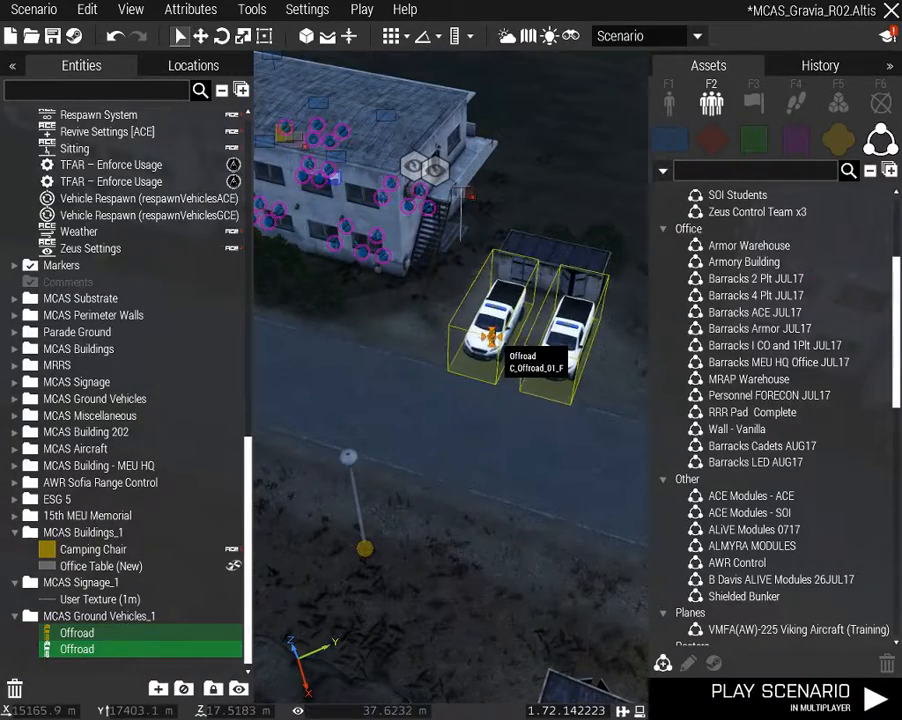
Sync both Offroads to the Vehicle Respawn module respawnVehiclesGCE
click(380, 340)
right_drag(380, 340, 415, 337)
click(321, 377)
right_drag(460, 418, 445, 398)
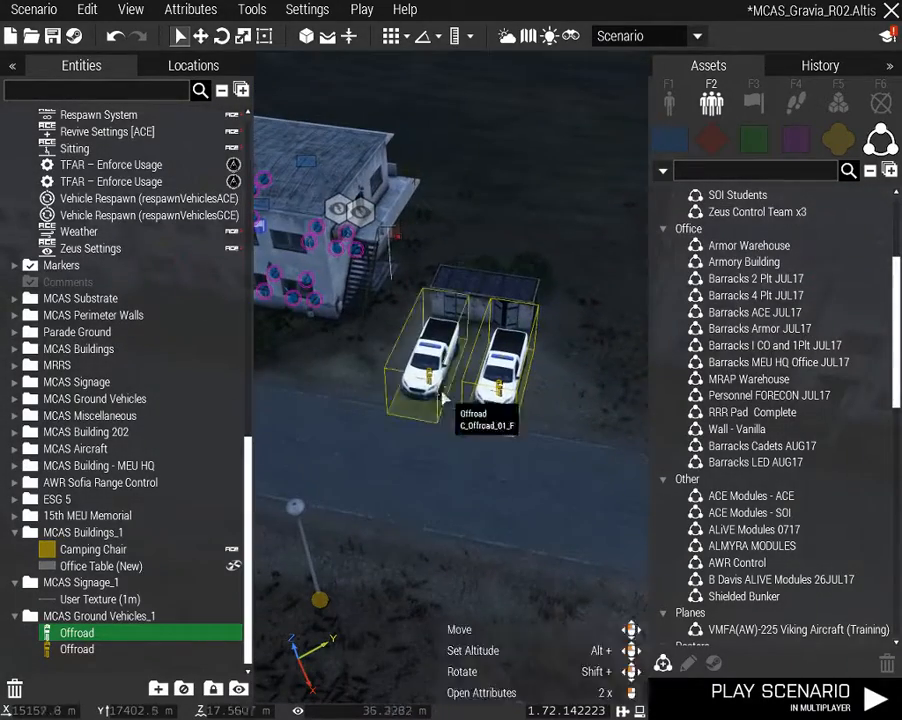
right_click(430, 322)
mouse_move(620, 326)
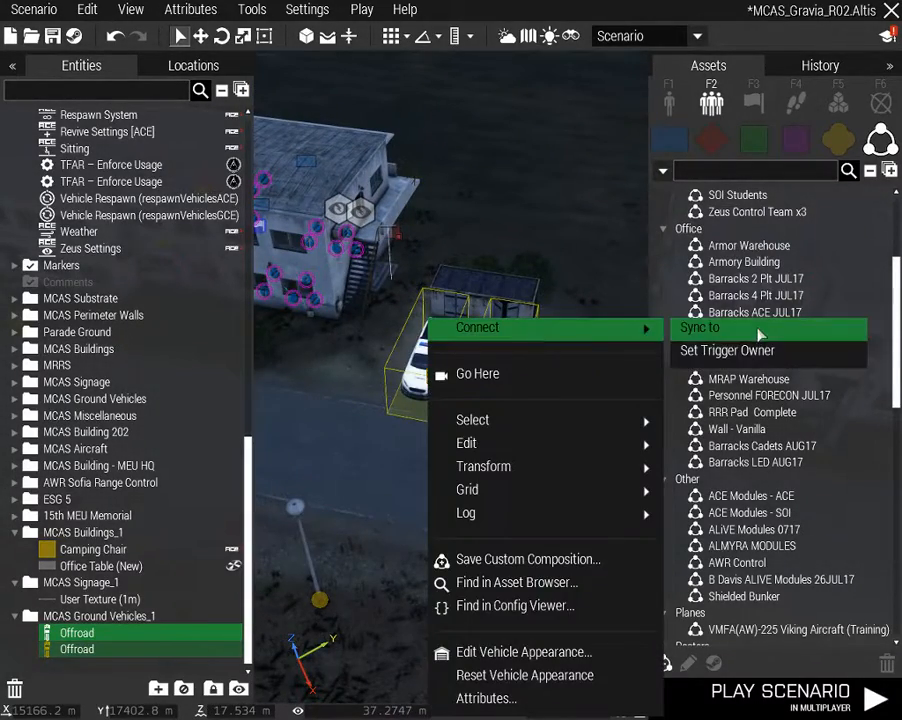
click(690, 326)
right_drag(644, 370, 596, 350)
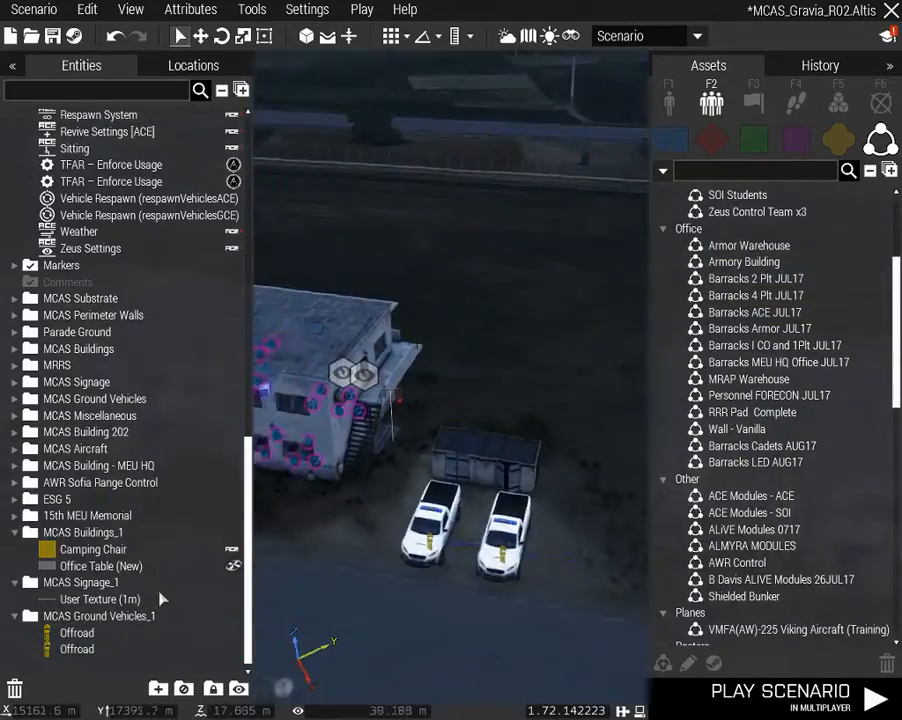
right_drag(160, 598, 431, 557)
Review the attributes of the respawnVehiclesGCE module, including its wreck options, and close them without changes
click(505, 260)
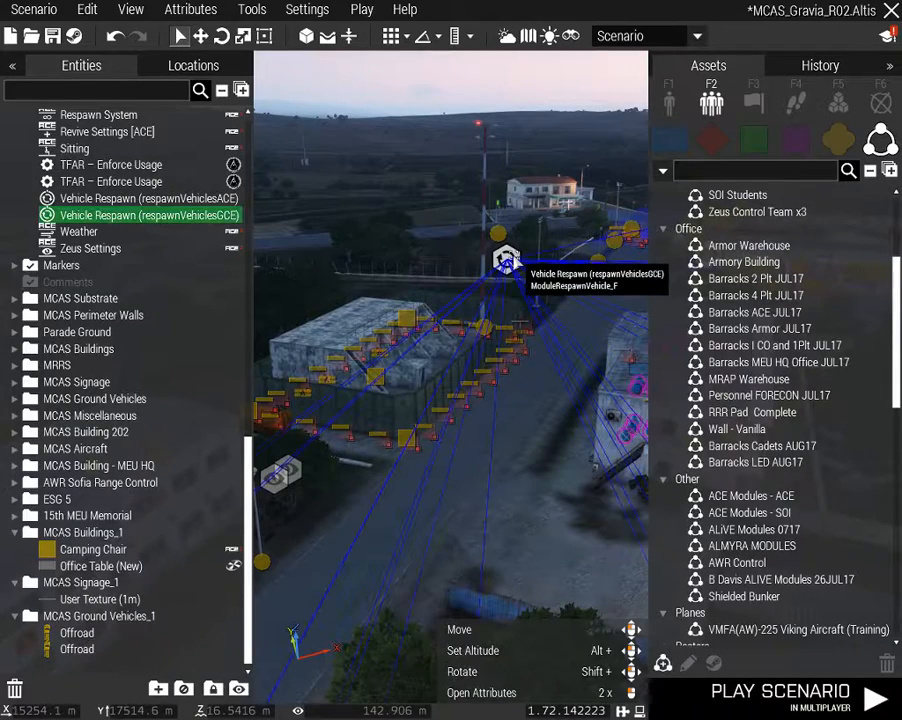
double_click(505, 260)
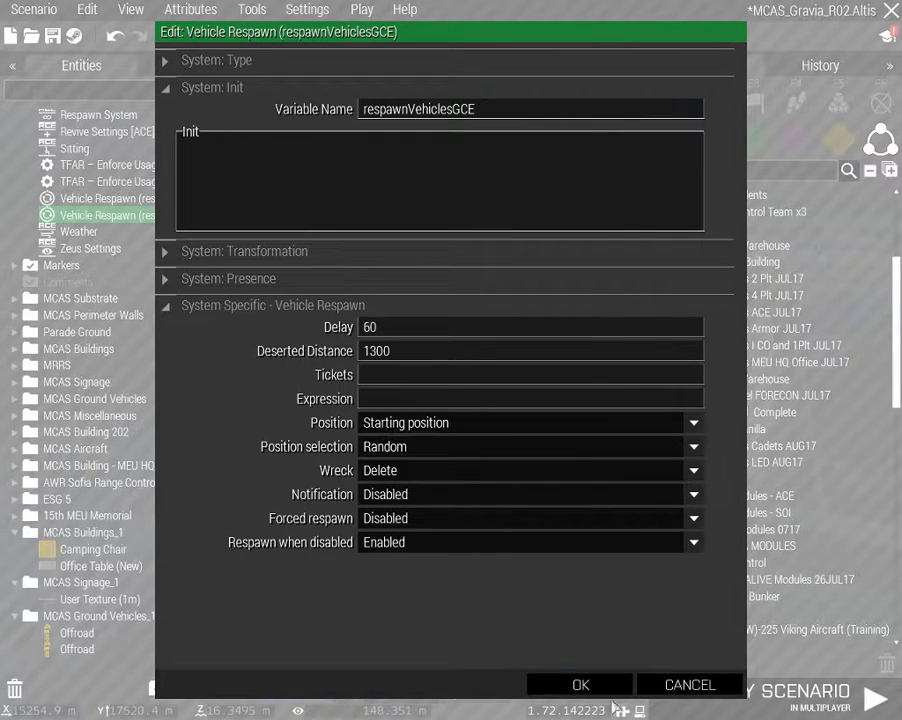
click(374, 470)
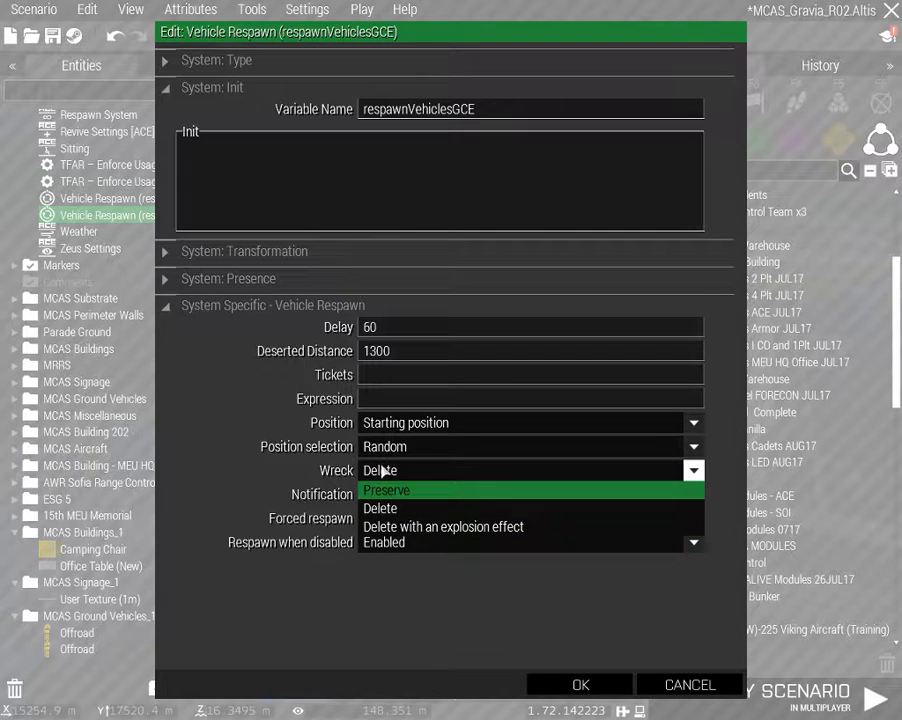
click(381, 470)
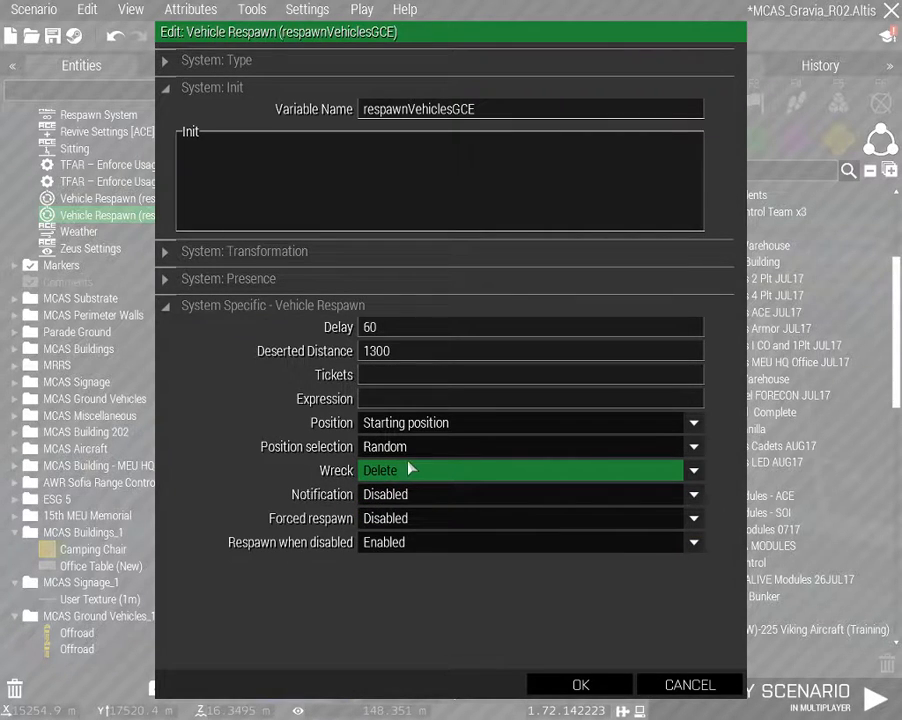
click(695, 688)
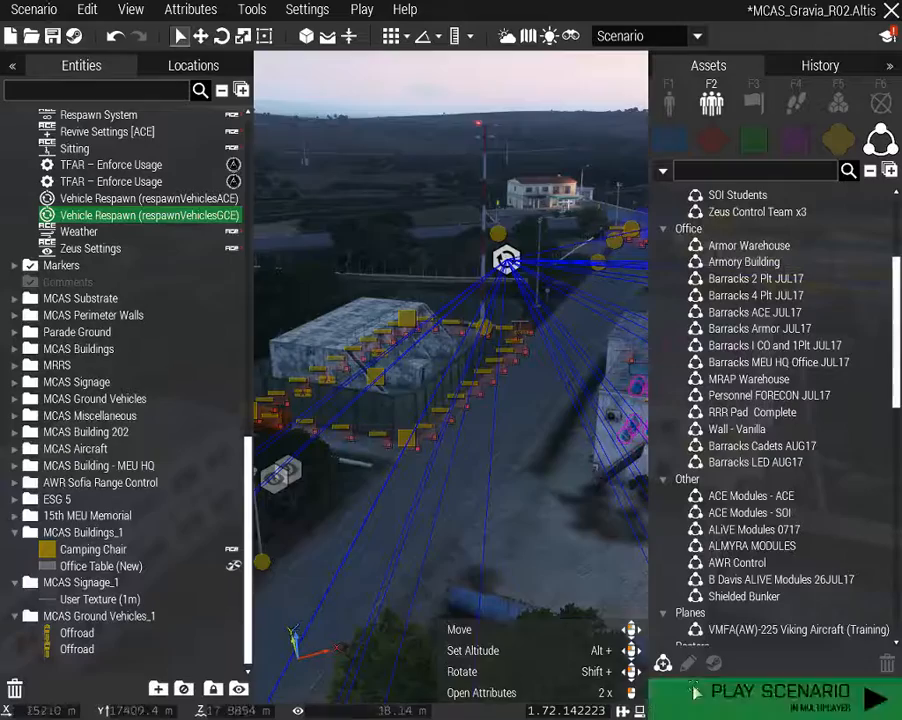
Move the User Texture (1m) sign from the barracks' outside stairs to the road-facing front and rotate it to face the road
right_drag(473, 517, 256, 566)
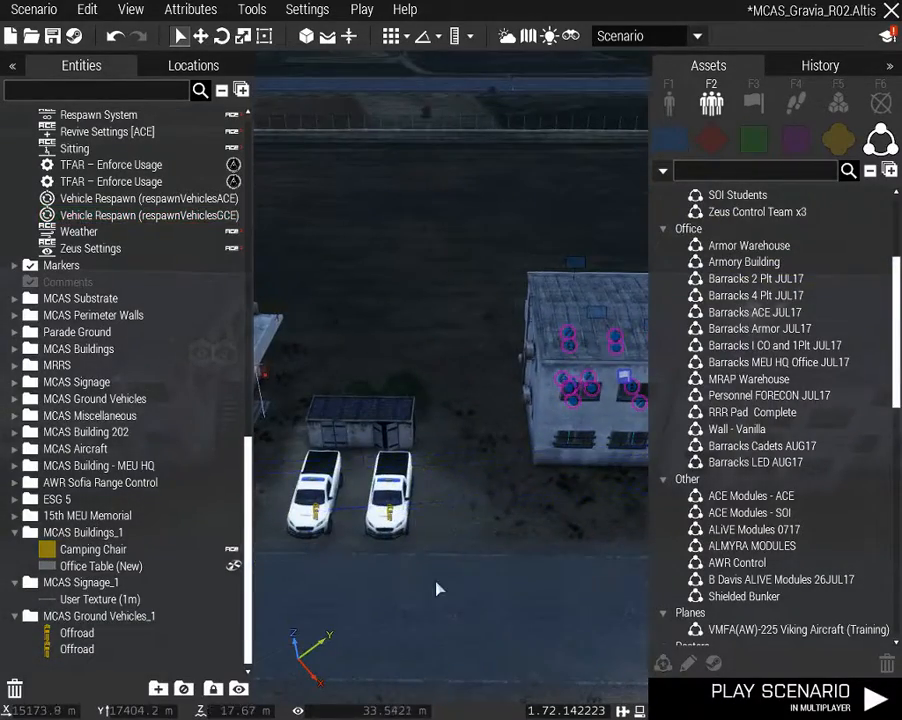
right_drag(436, 582, 328, 610)
key(d)
key(w)
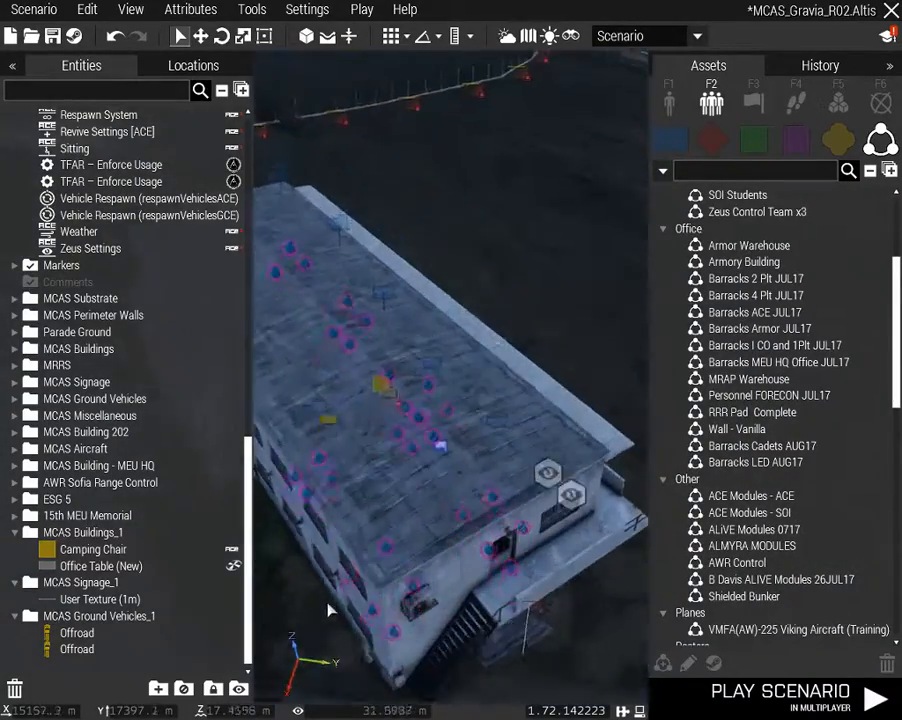
key(z)
key(q)
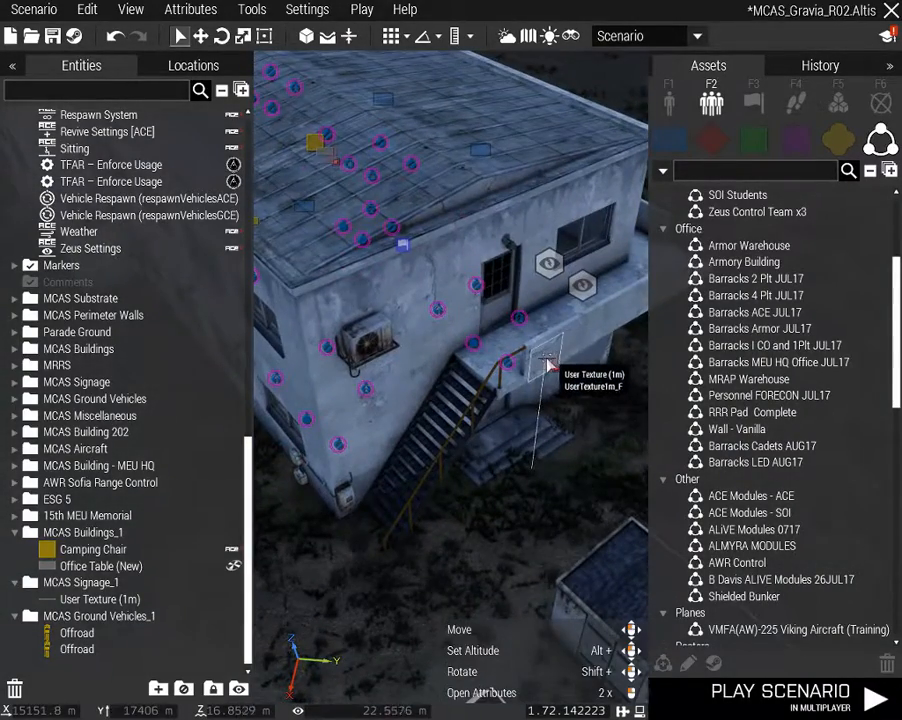
key(Escape)
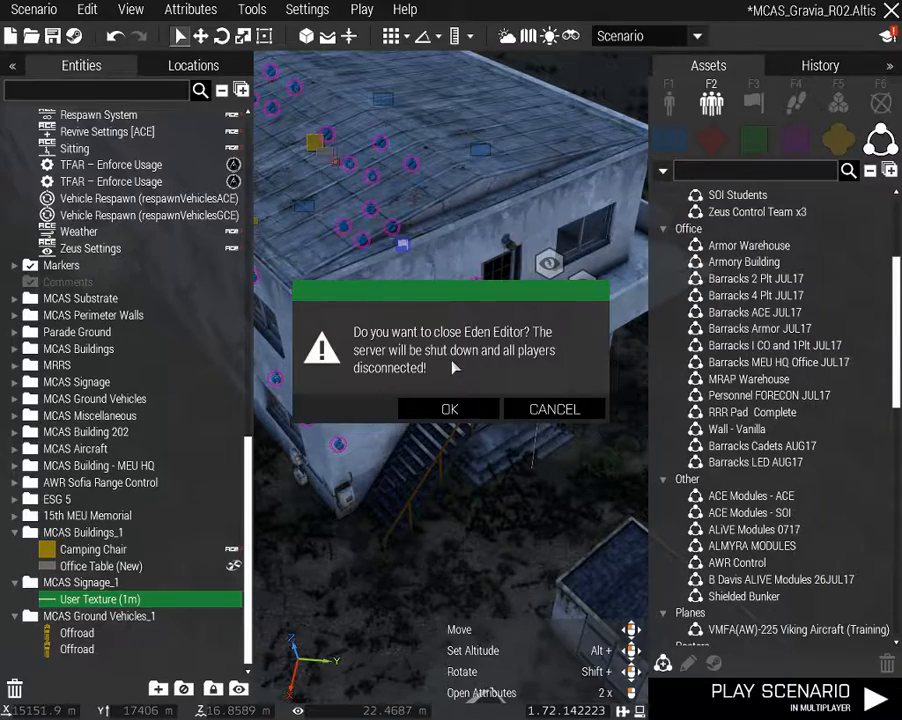
click(540, 410)
right_drag(368, 611, 393, 592)
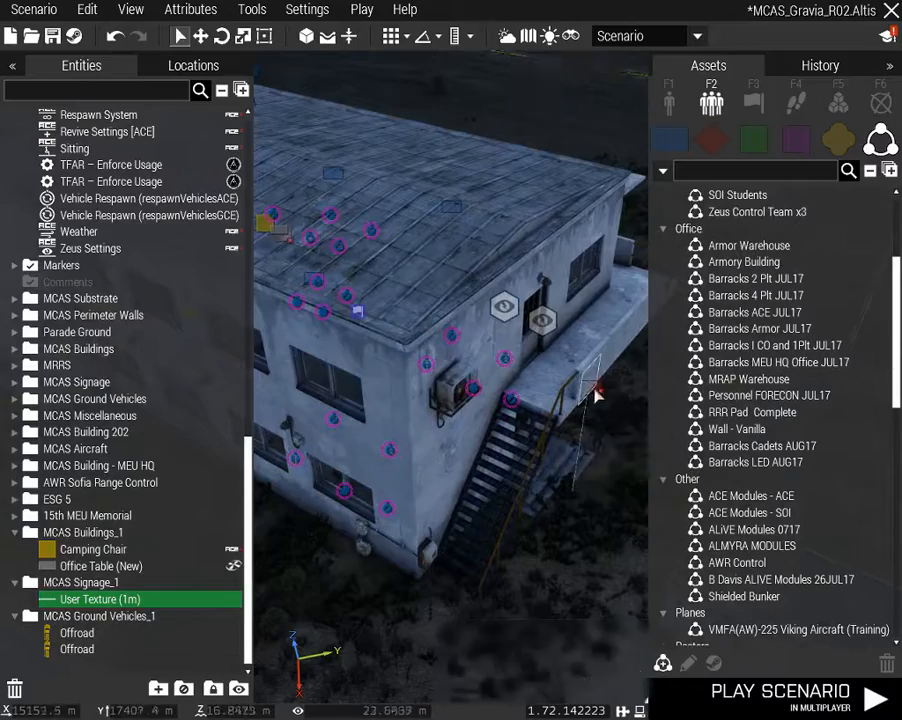
key(a)
drag(593, 384, 600, 544)
right_drag(600, 544, 554, 590)
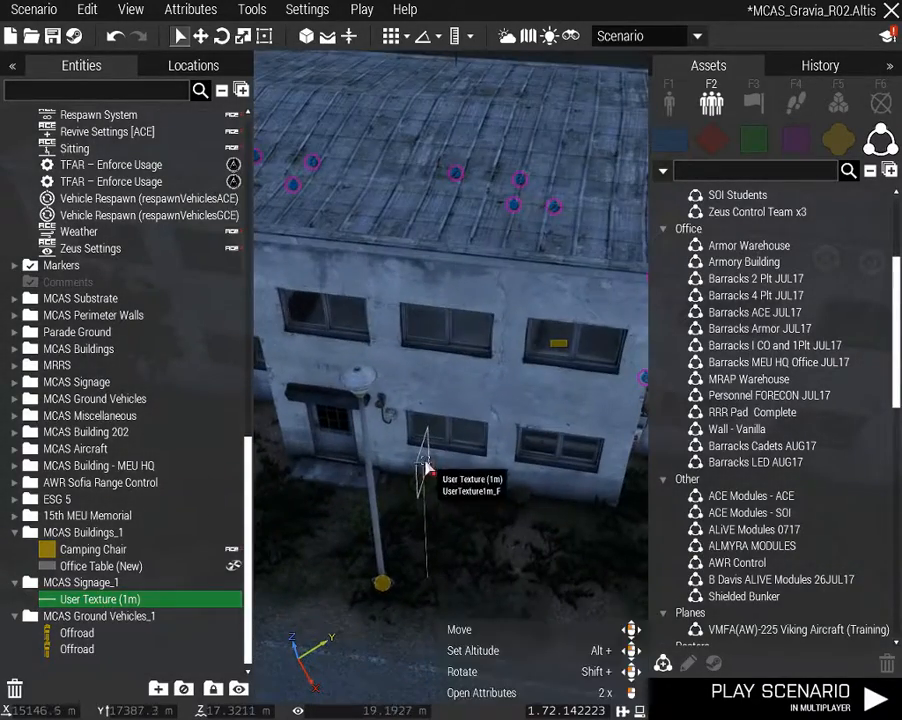
shift+drag(427, 467, 461, 346)
Check the sign's attributes and accept them with the texture images\USMCSigns_CL15.paa
double_click(427, 468)
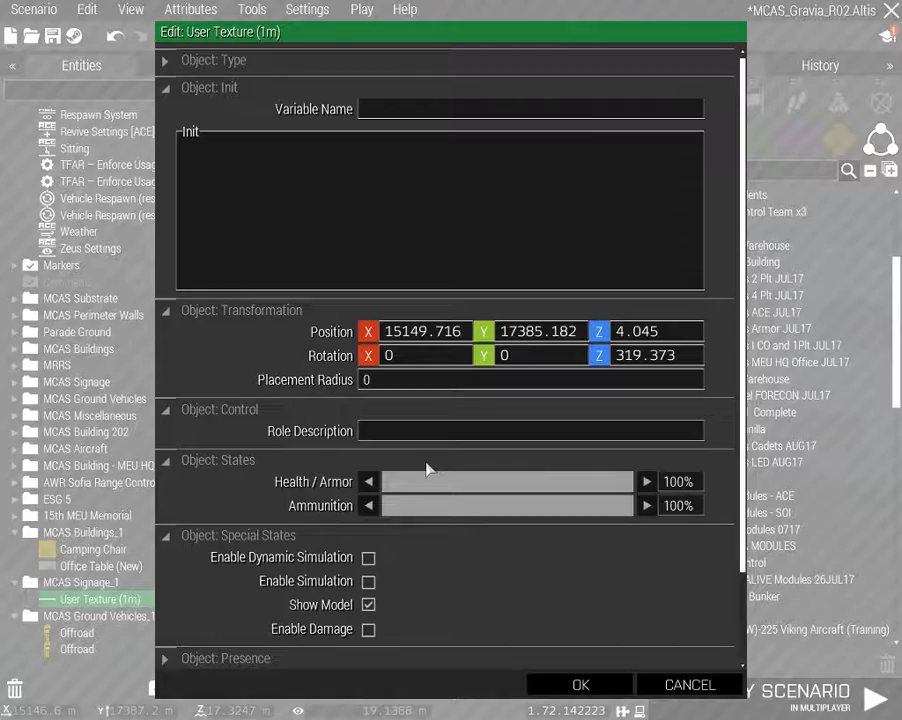
scroll(296, 397, down, 5)
key(Return)
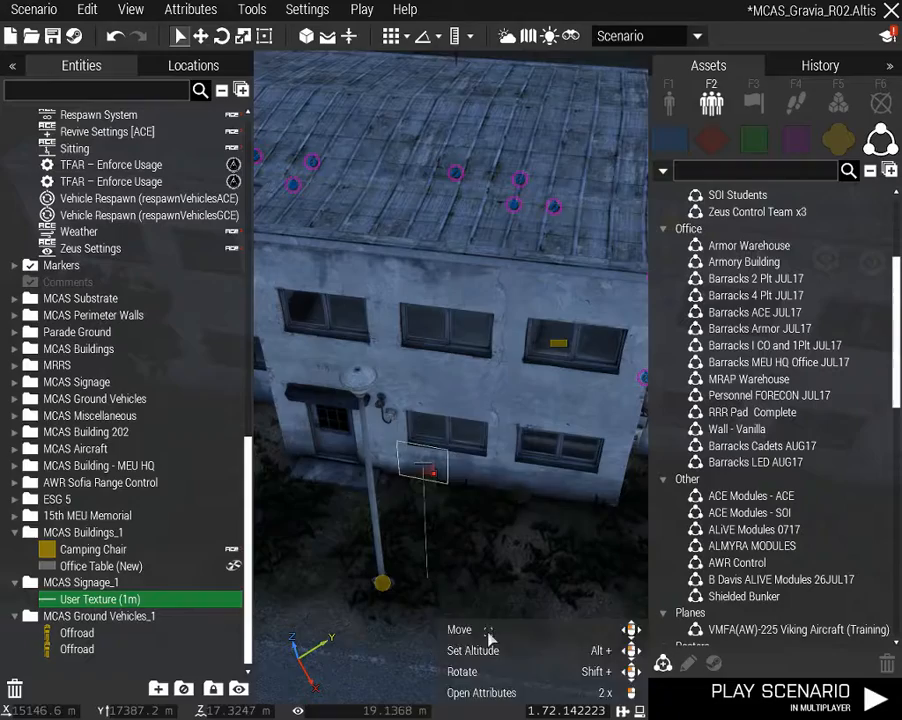
double_click(427, 470)
scroll(398, 620, down, 5)
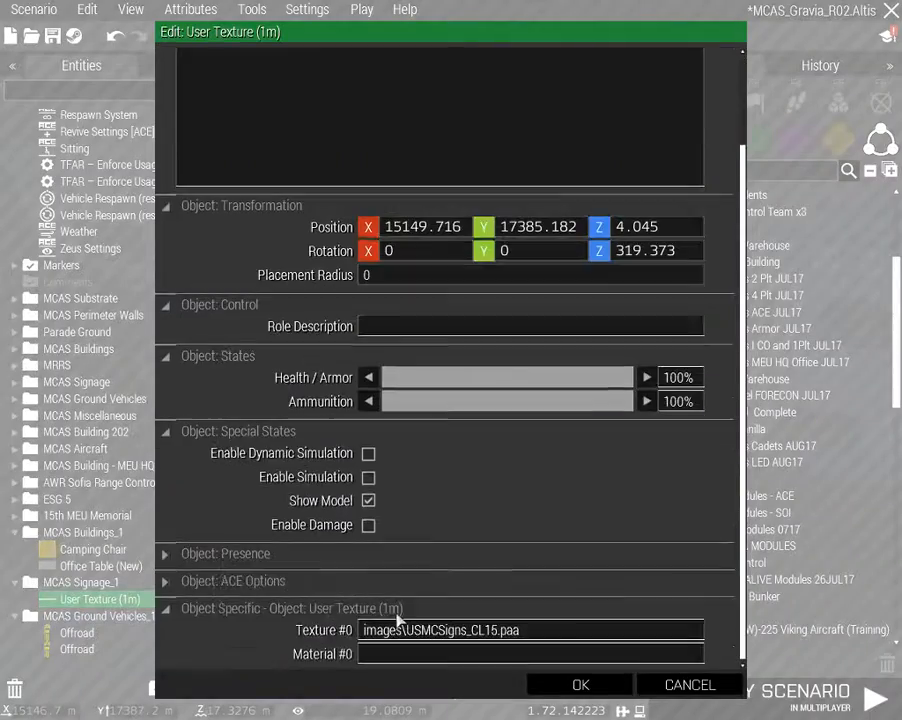
click(553, 688)
scroll(372, 540, up, 6)
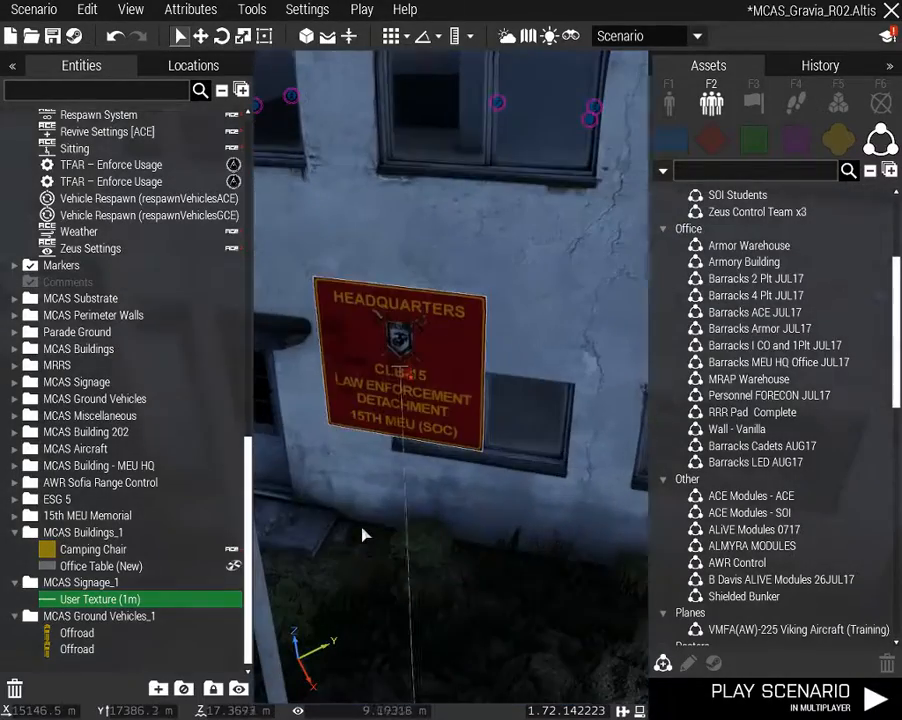
Reposition and rotate the HEADQUARTERS sign so it lies flat against the barracks' road-facing wall
drag(400, 364, 511, 488)
scroll(481, 358, up, 2)
key(w)
key(q)
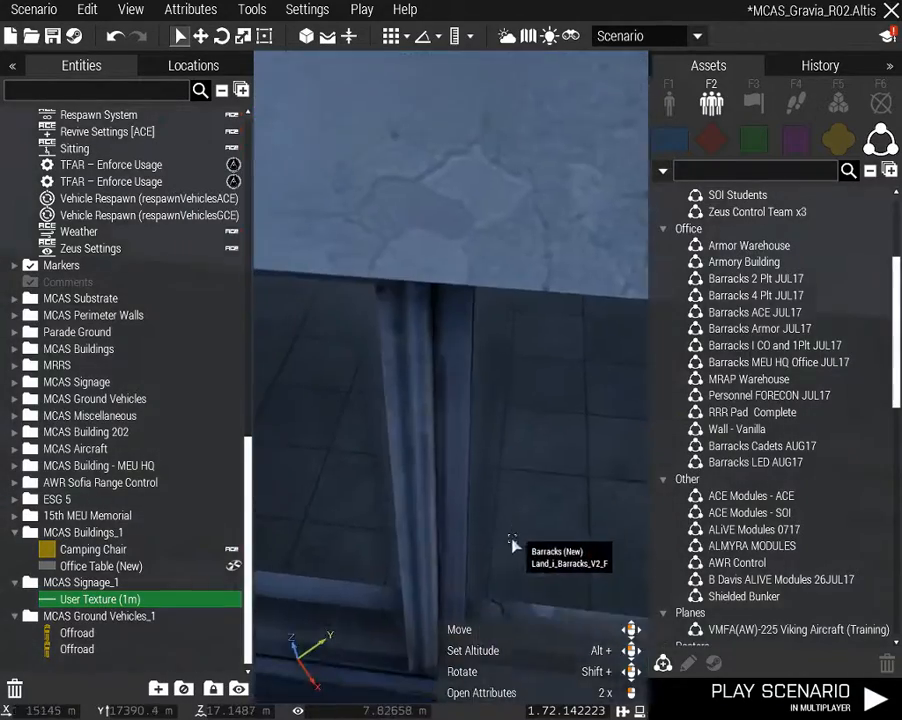
right_drag(513, 545, 531, 600)
shift+drag(423, 447, 430, 317)
drag(419, 451, 419, 386)
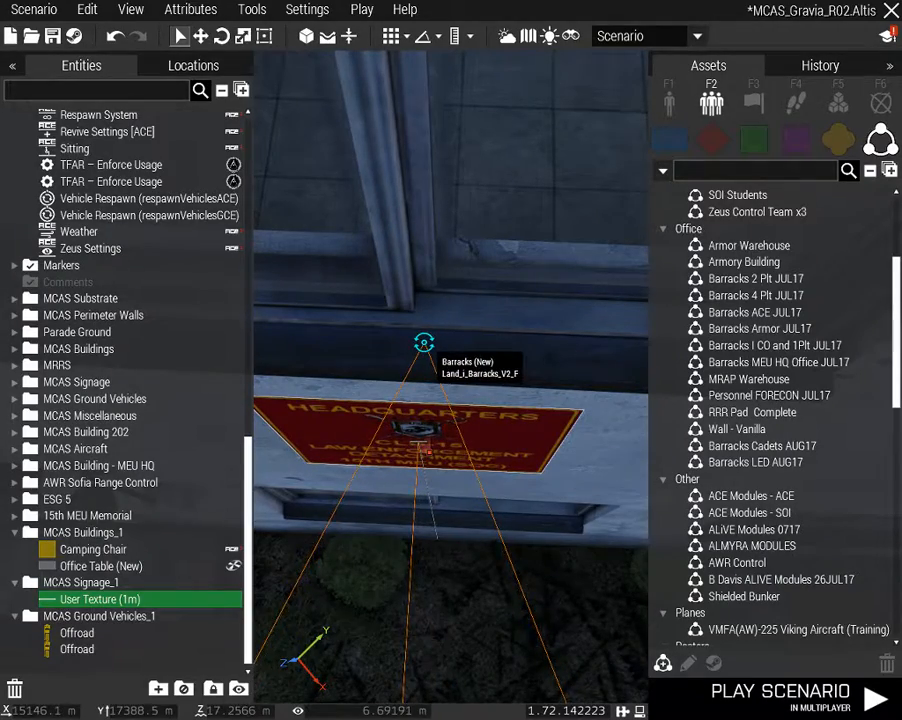
shift+drag(424, 342, 419, 388)
Fine-tune the HEADQUARTERS sign's height between the upper and lower windows and check its placement from the road
key(s)
right_drag(419, 388, 209, 423)
key(d)
key(s)
key(w)
key(s)
key(d)
key(s)
key(a)
key(q)
key(w)
key(a)
key(w)
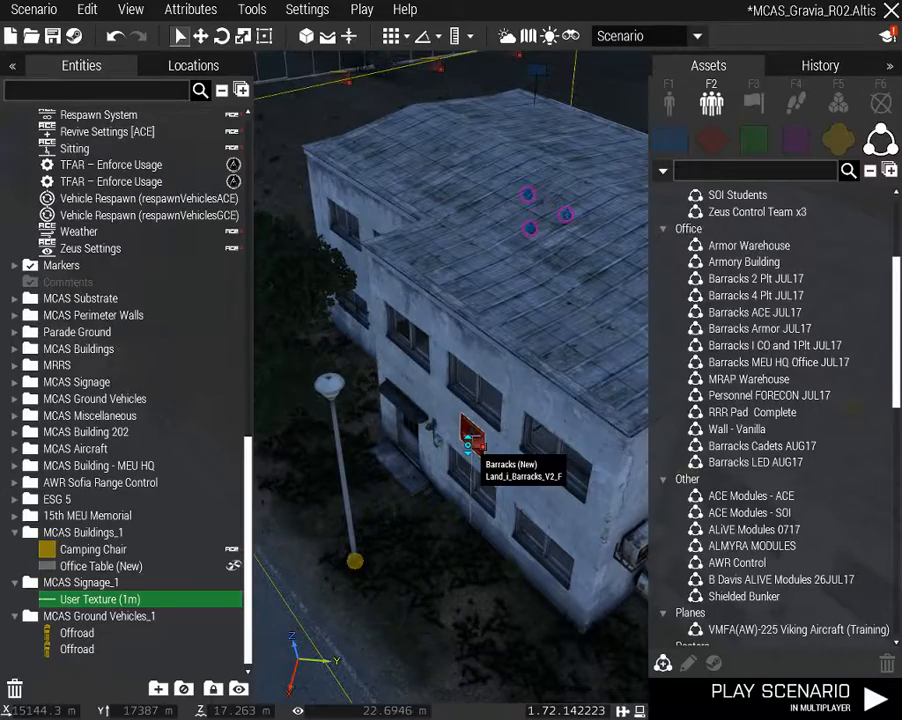
key(s)
right_drag(368, 525, 371, 495)
key(z)
key(w)
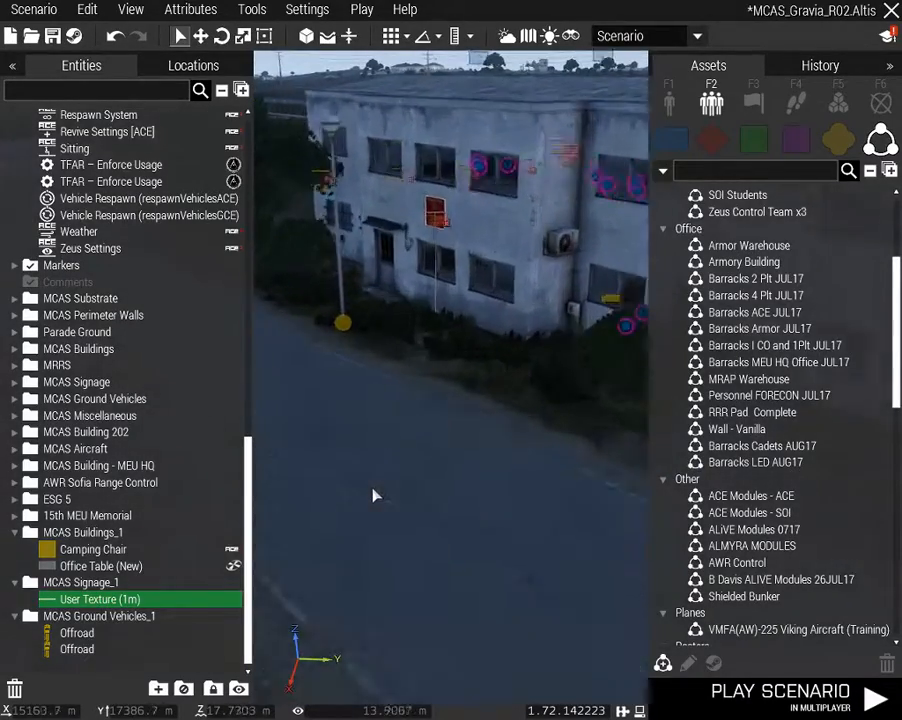
key(w)
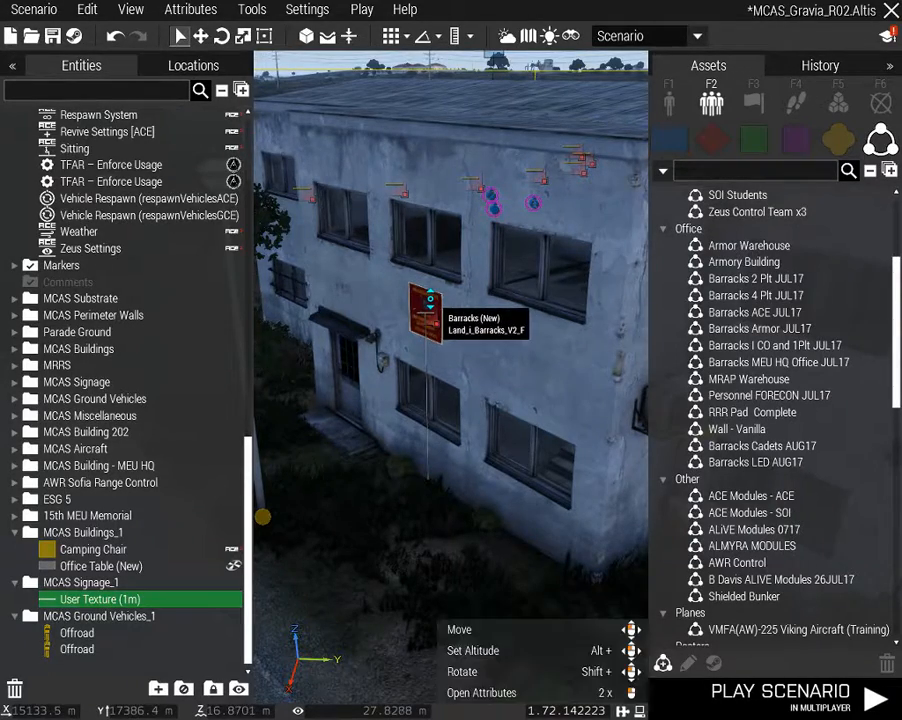
key(s)
Inspect the barracks and the parked Offroads from the road and above, and find the LED-EOD 3-1-B fireteam's group
right_drag(330, 365, 609, 372)
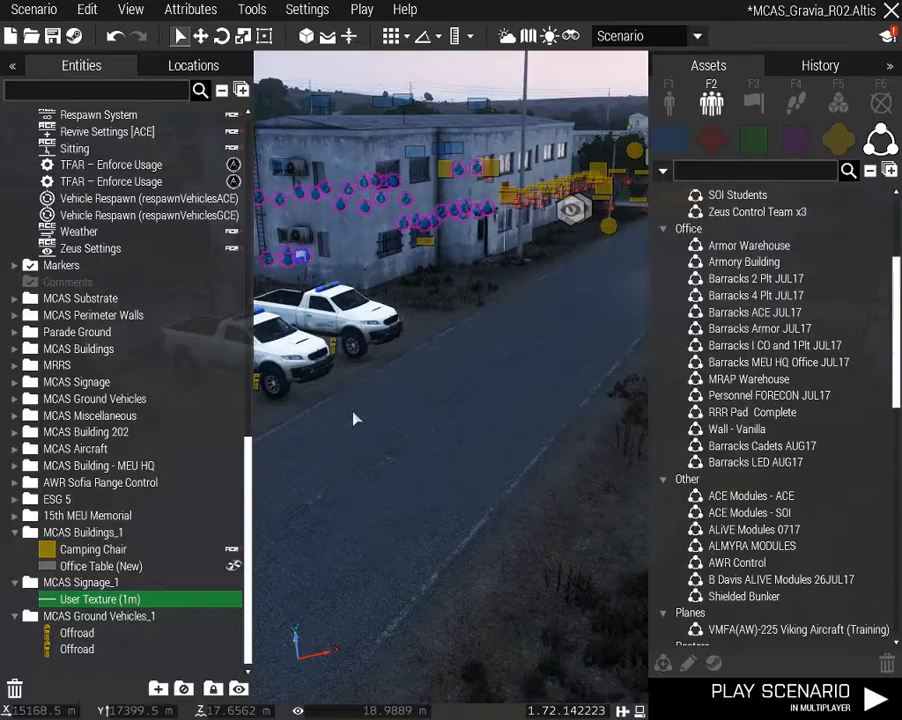
click(351, 411)
right_drag(351, 411, 190, 490)
key(w)
key(s)
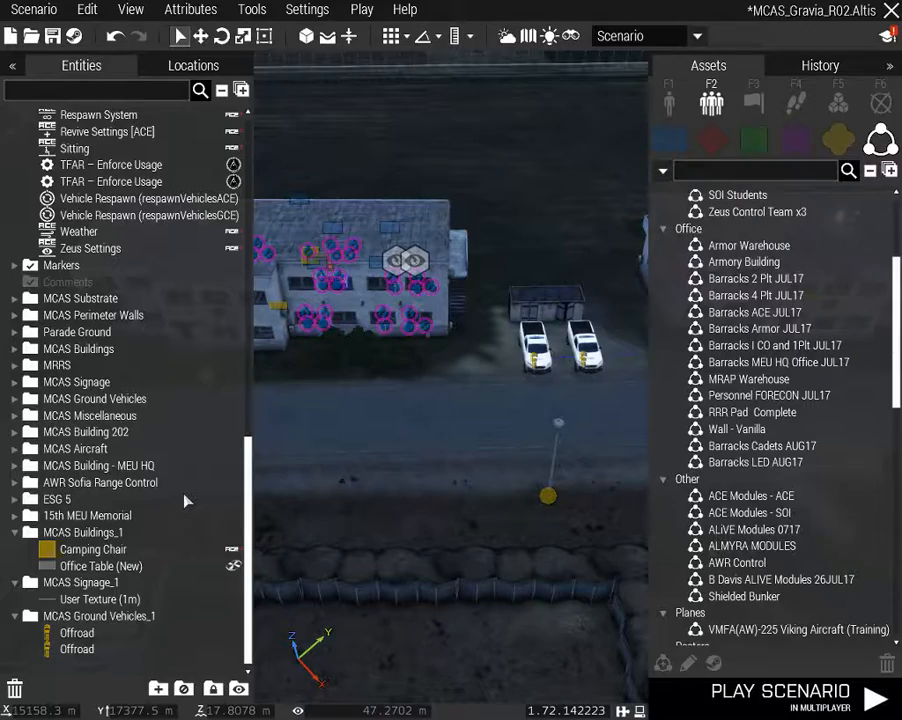
right_drag(413, 460, 437, 468)
key(w)
key(s)
key(a)
key(w)
click(352, 388)
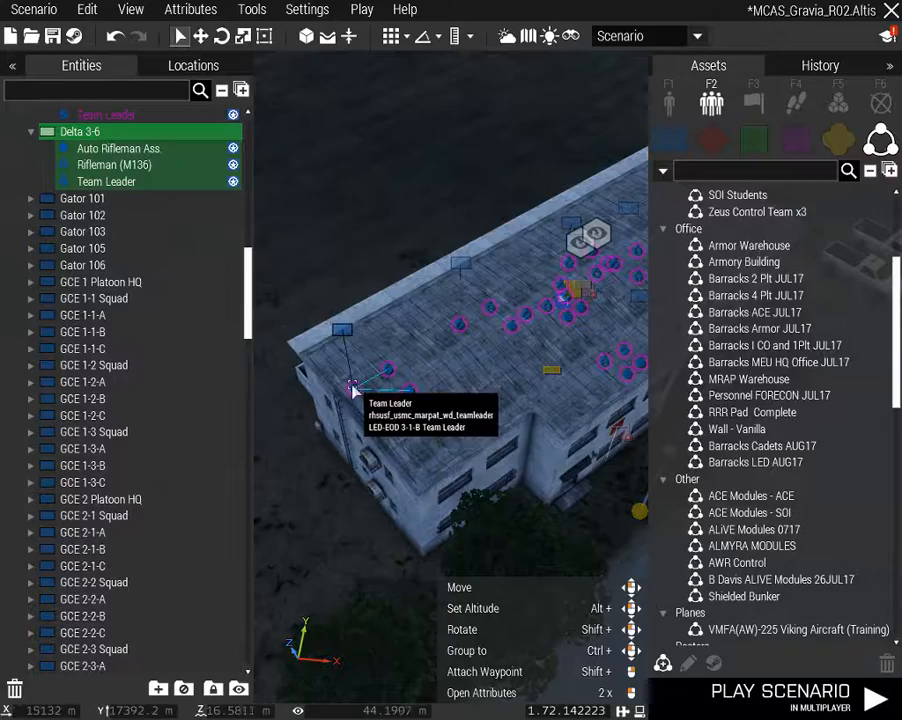
Set the callsign of the five-man platoon headquarters group to LED Platoon HQ, matching its init line
right_drag(352, 388, 757, 425)
key(w)
key(w)
right_drag(409, 413, 436, 314)
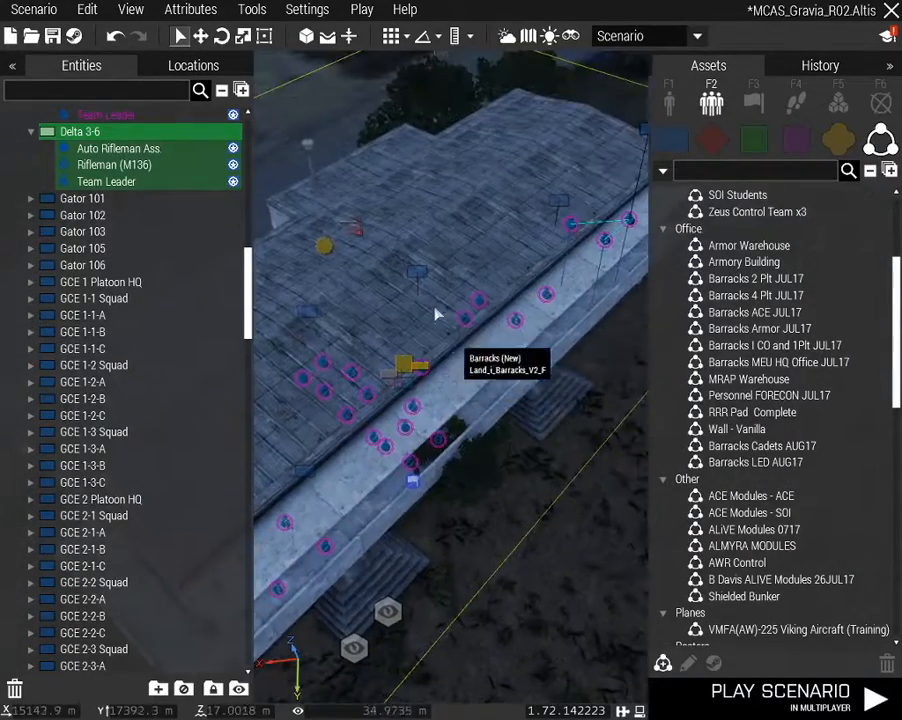
click(415, 275)
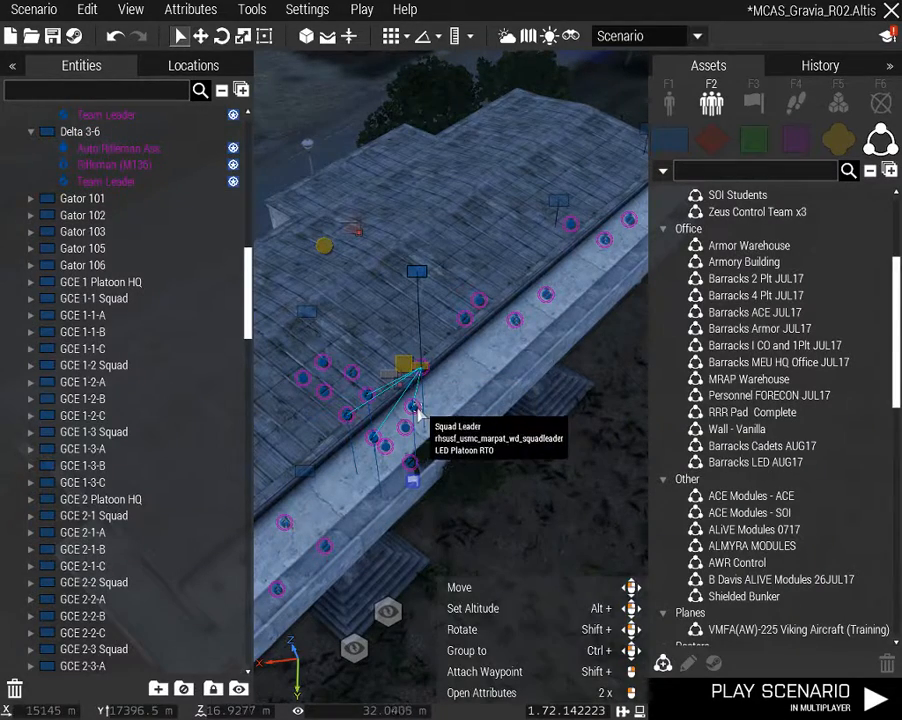
double_click(417, 275)
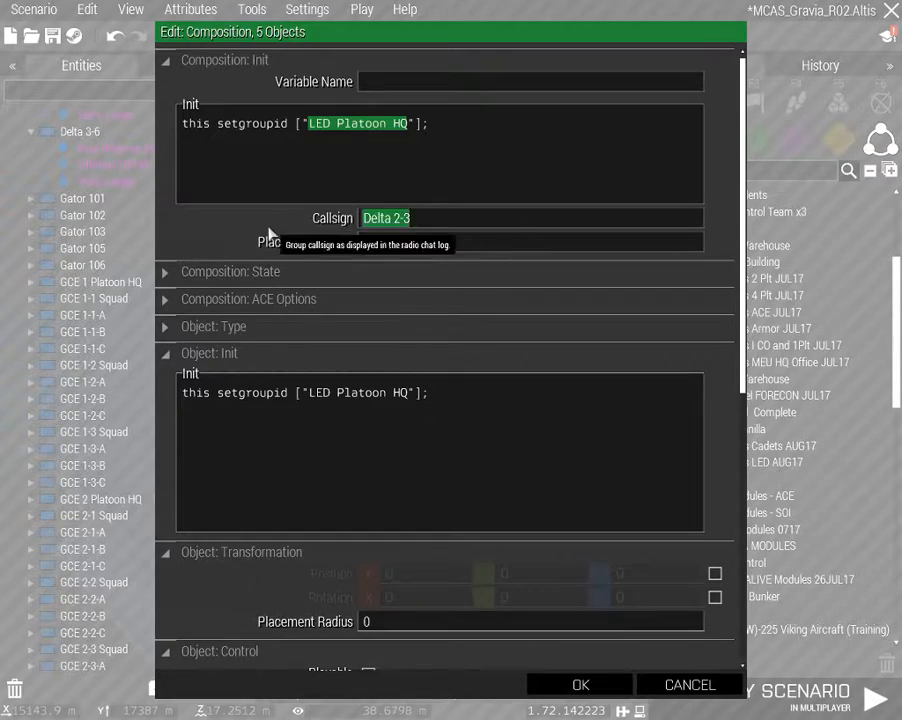
click(549, 684)
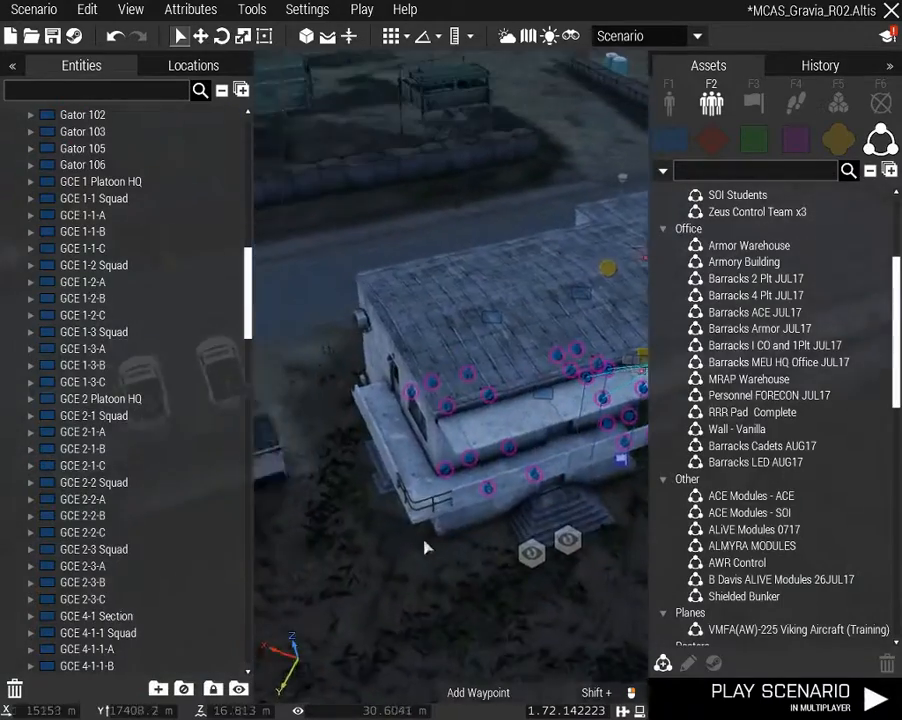
Set the callsign of the first squad leader's group, Delta 2-4, to LED 1-1 Squad
mouse_move(450, 550)
right_down()
mouse_move(454, 558)
mouse_move(486, 546)
mouse_move(450, 554)
right_up()
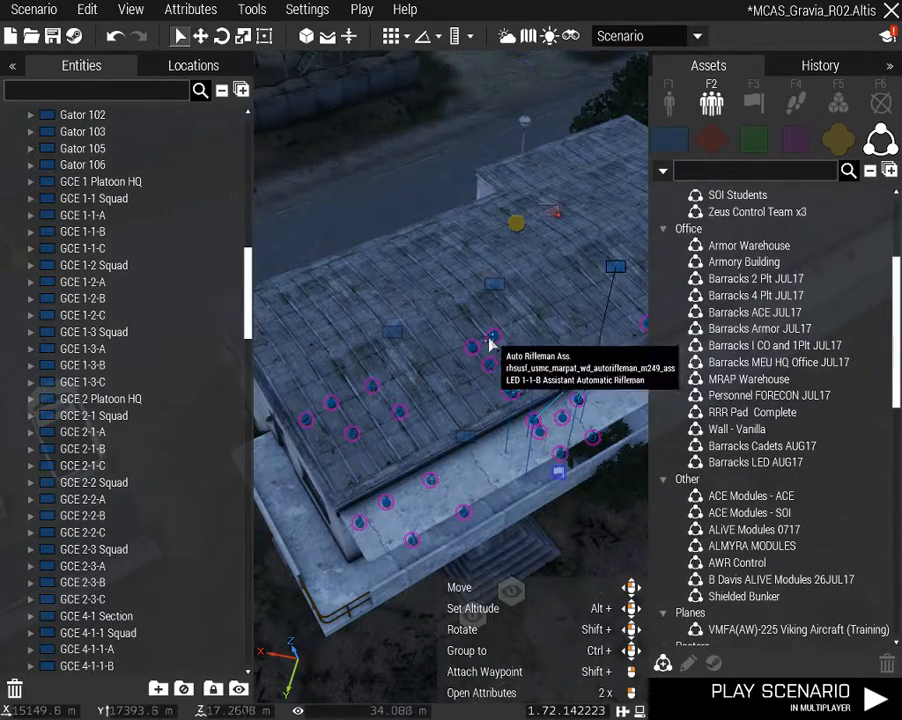
click(306, 424)
double_click(289, 352)
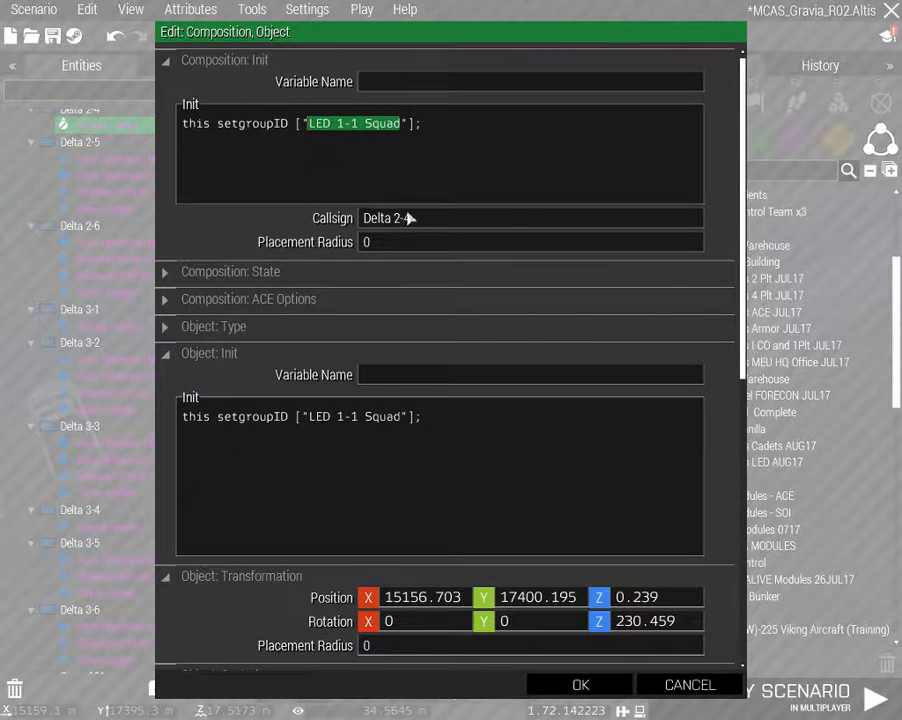
click(592, 684)
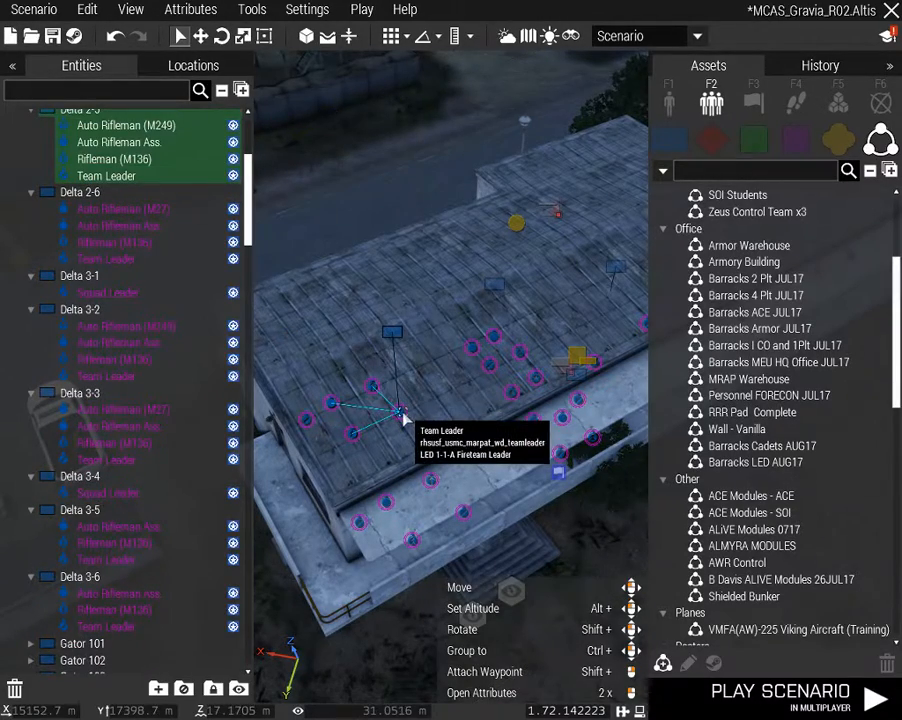
Set the callsign of the first squad's fireteam A group, Delta 2-5, to LED 1-1-A
double_click(390, 334)
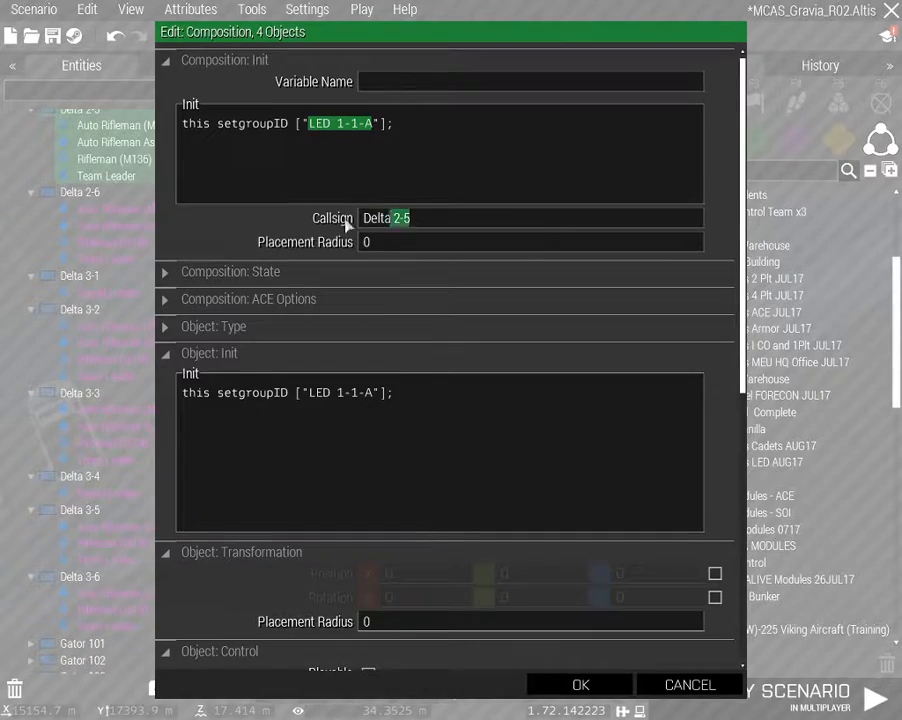
text(LED 1-1-A)
click(567, 682)
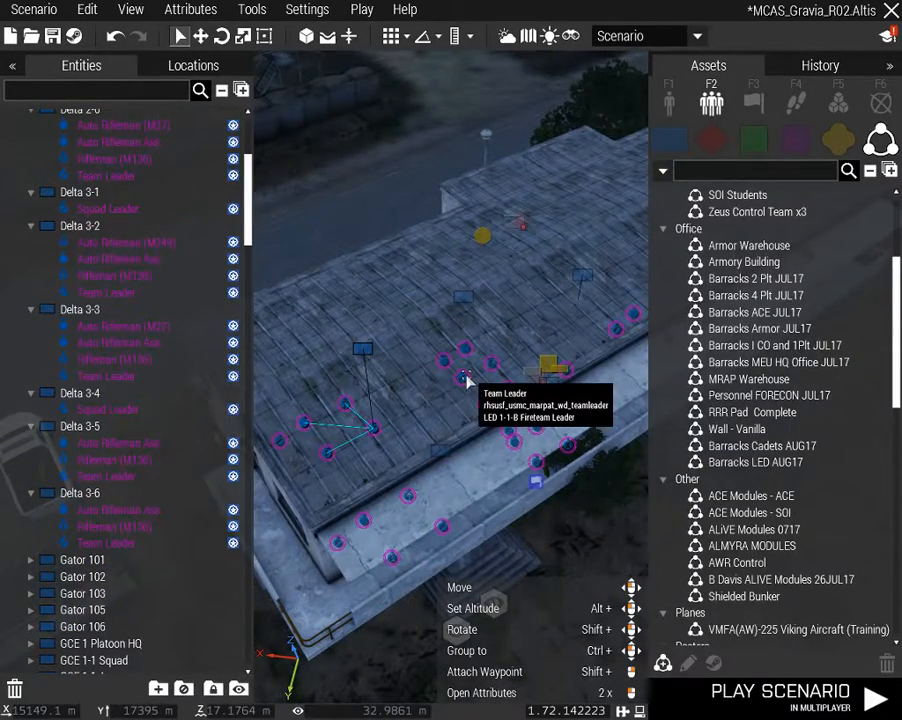
Set the callsign of the first squad's fireteam B group, Delta 2-6, to LED 1-1-B
double_click(462, 298)
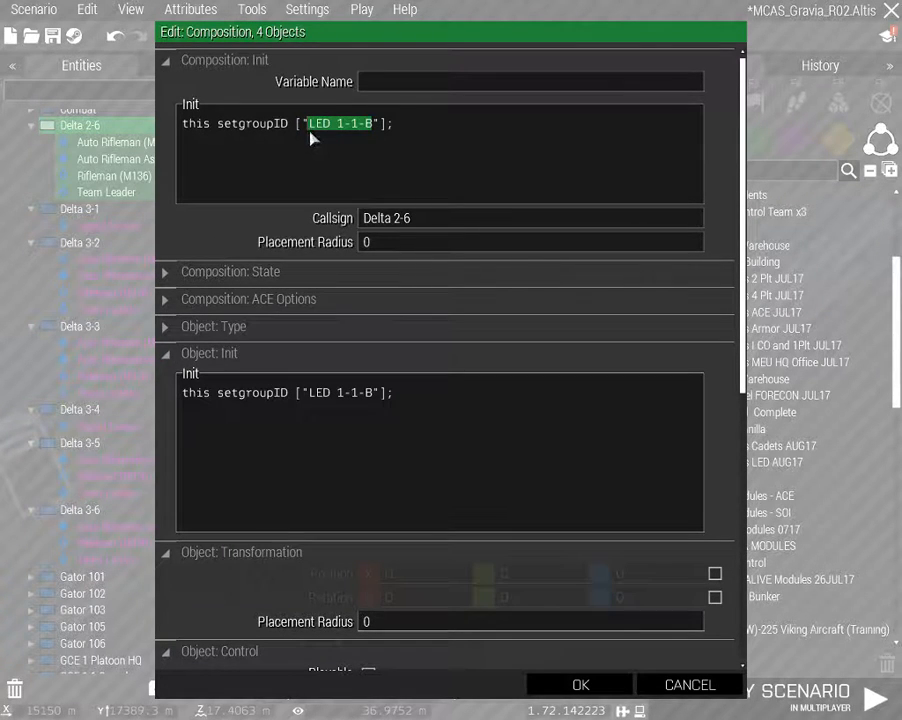
triple_click(428, 217)
text(LED 1-1-B)
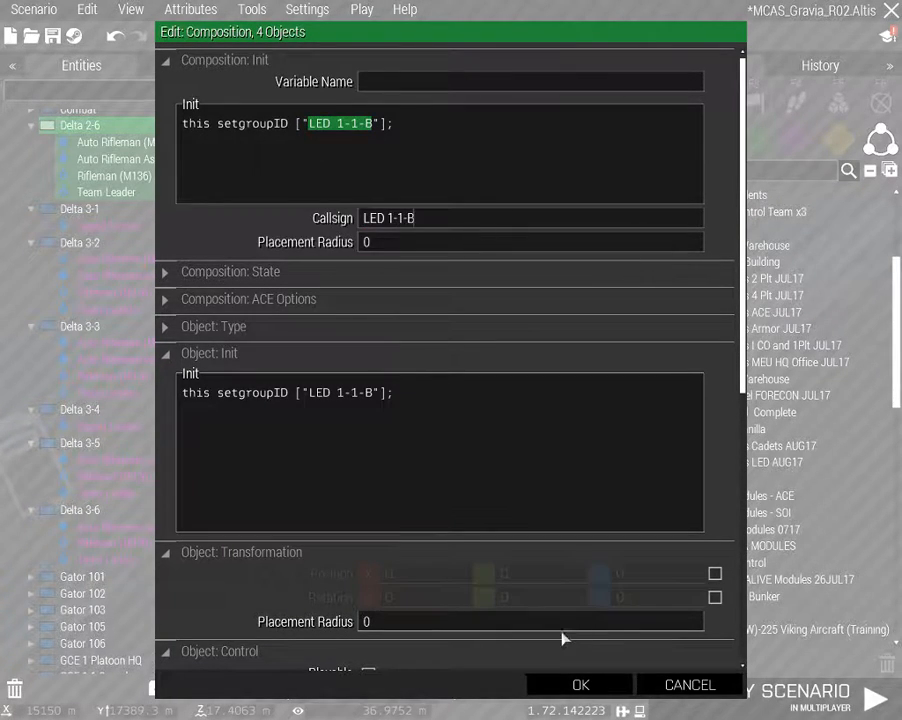
click(581, 684)
Set the callsign of the second squad leader's group, Delta 3-1, to LED 1-2 Squad
mouse_move(505, 592)
right_down()
mouse_move(513, 588)
mouse_move(493, 594)
right_up()
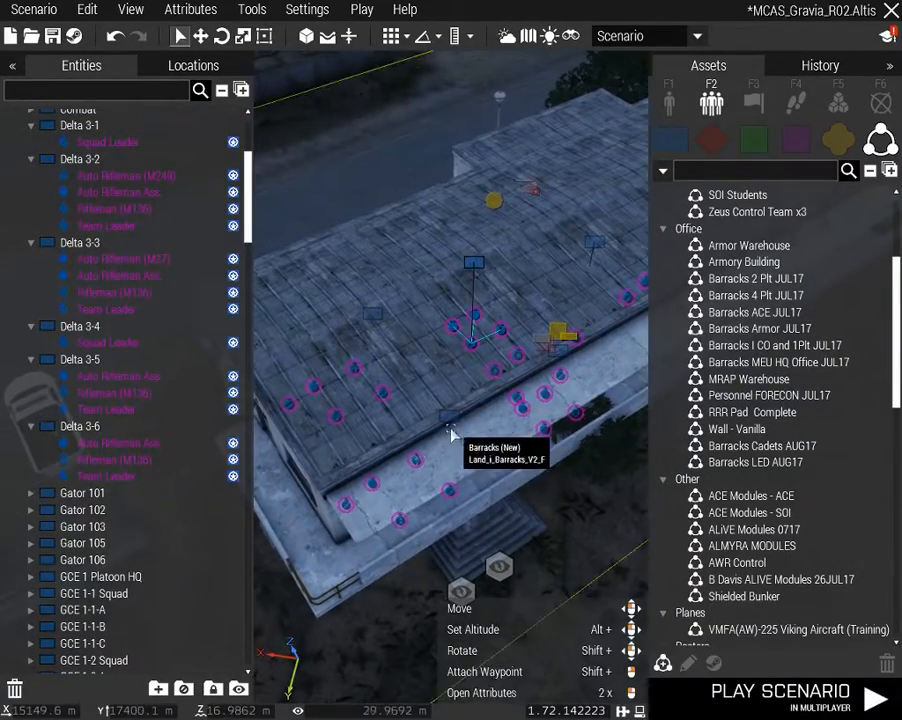
click(448, 418)
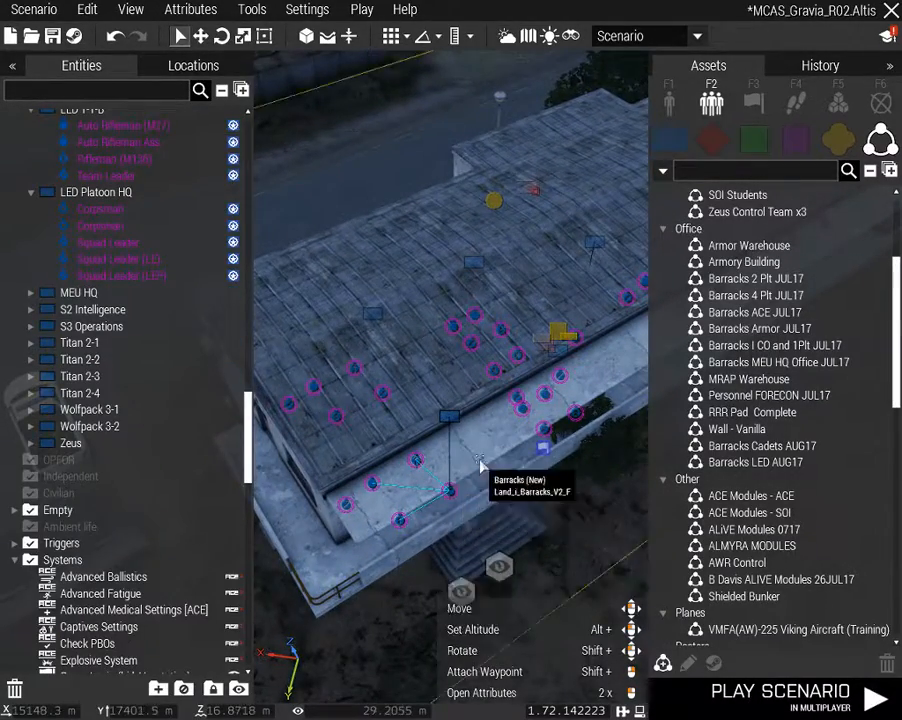
mouse_move(481, 464)
right_down()
mouse_move(520, 450)
mouse_move(493, 467)
mouse_move(486, 458)
right_up()
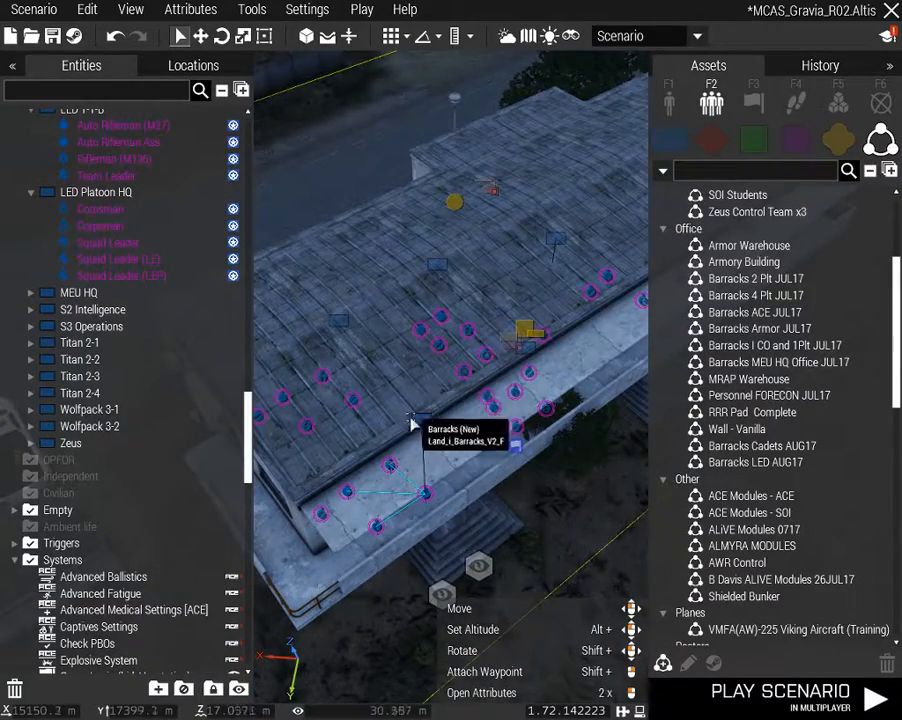
right_drag(358, 424, 334, 441)
click(341, 438)
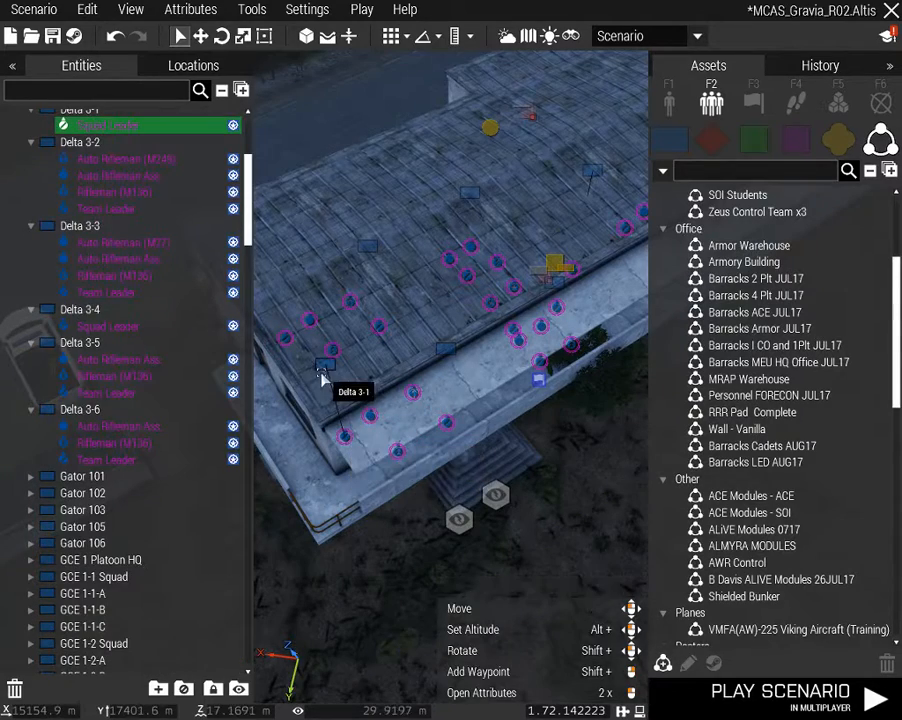
double_click(322, 376)
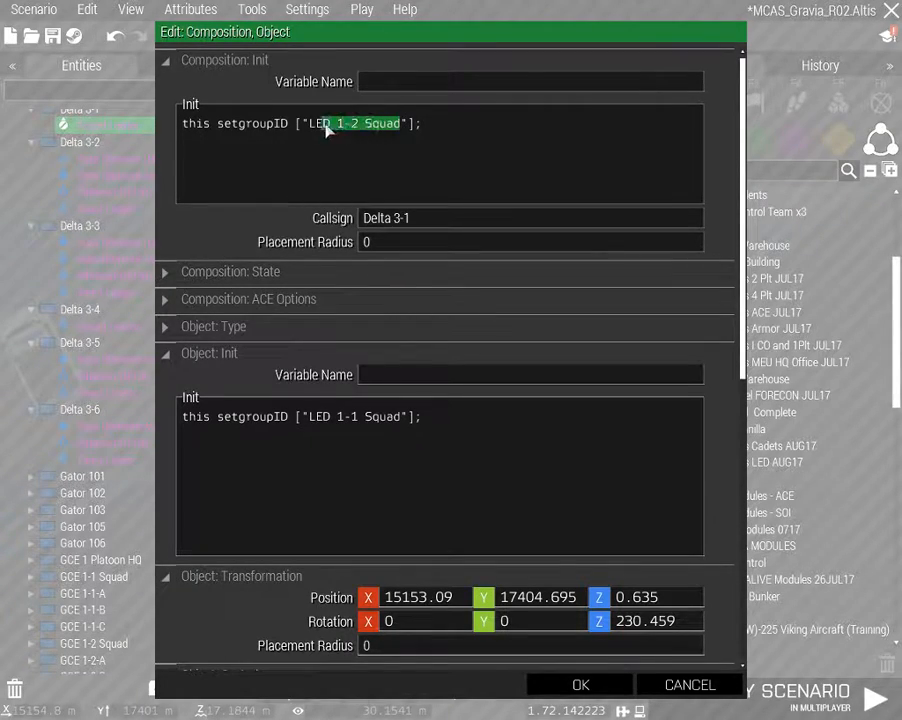
double_click(385, 218)
text(LED 1-2 Squad)
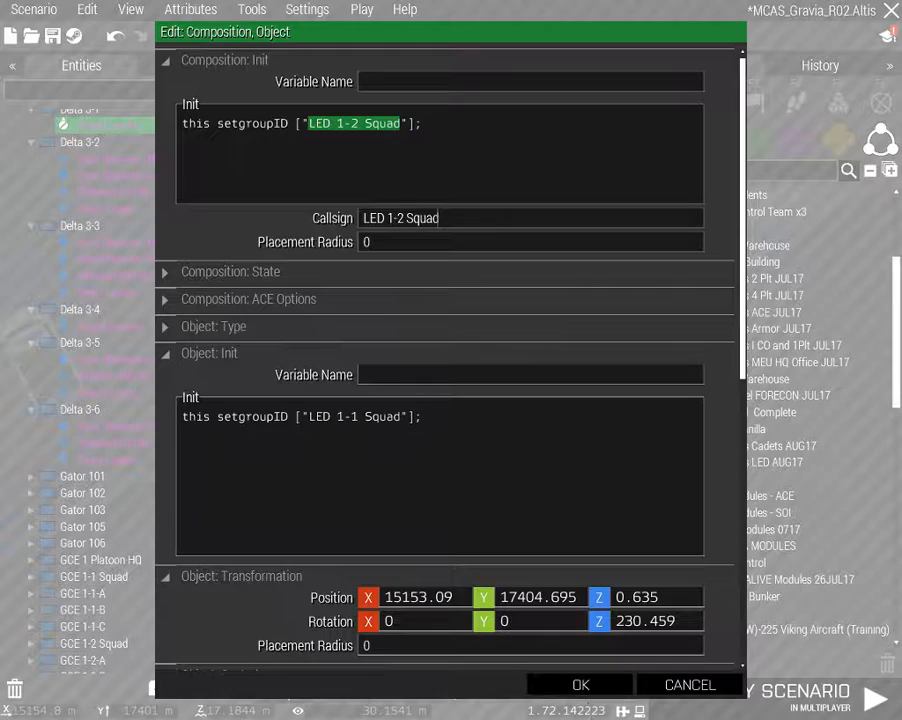
click(581, 684)
Set the callsign of the second squad's fireteam A group, Delta 3-2, to LED 1-2-A
click(445, 350)
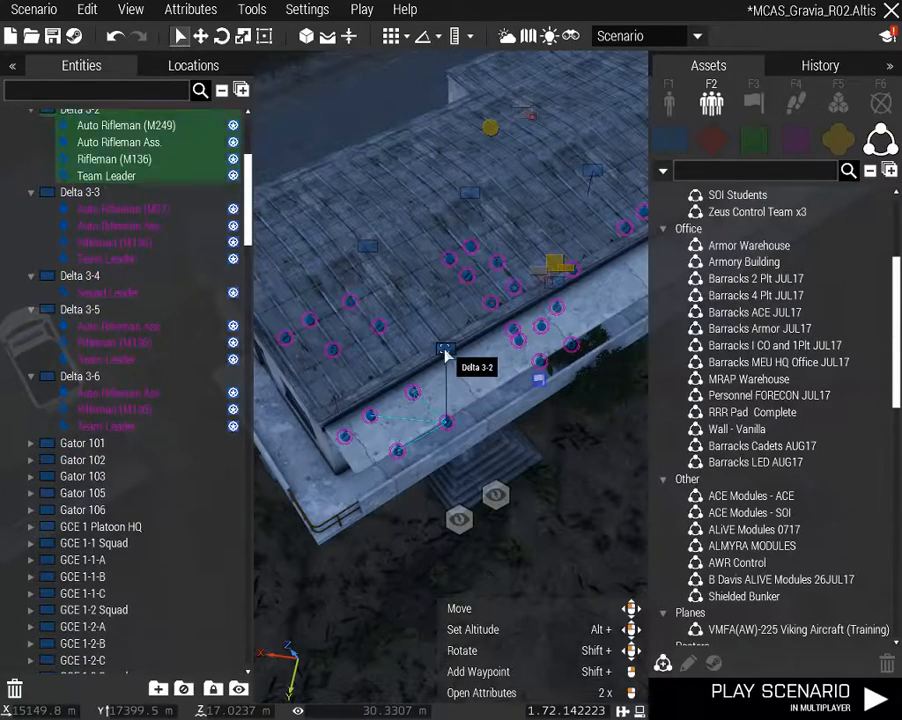
double_click(445, 352)
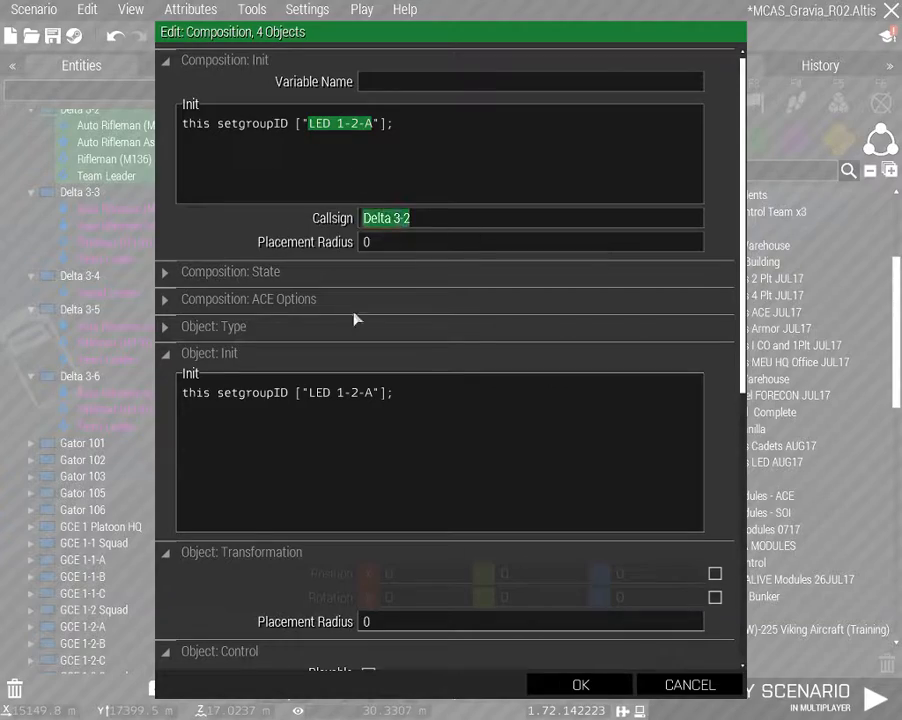
click(572, 684)
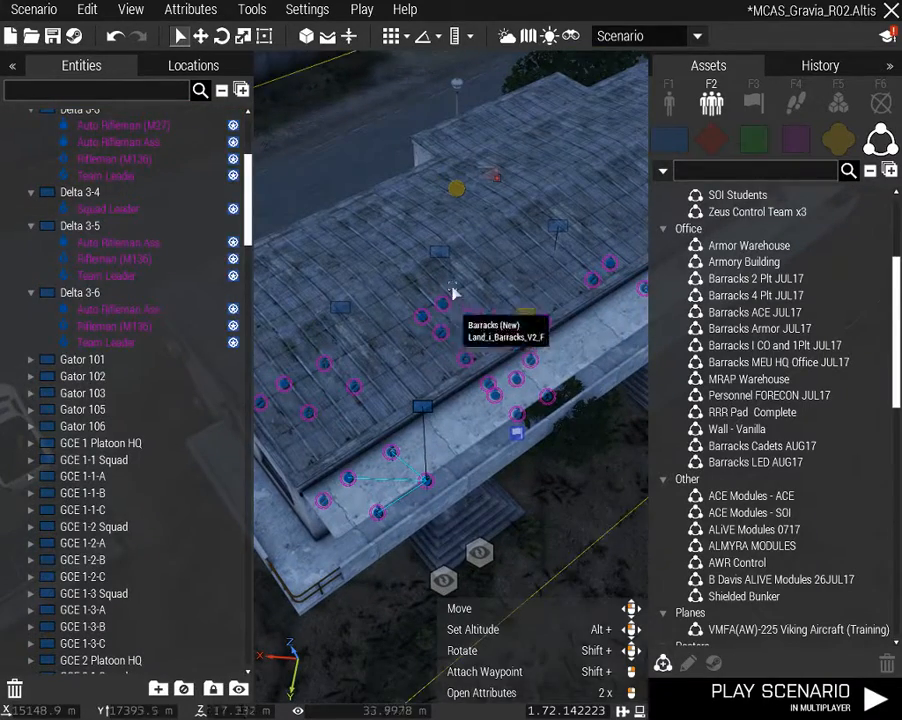
Set the callsign of the second squad's fireteam B group, Delta 3-3, to LED 1-2-B
click(441, 254)
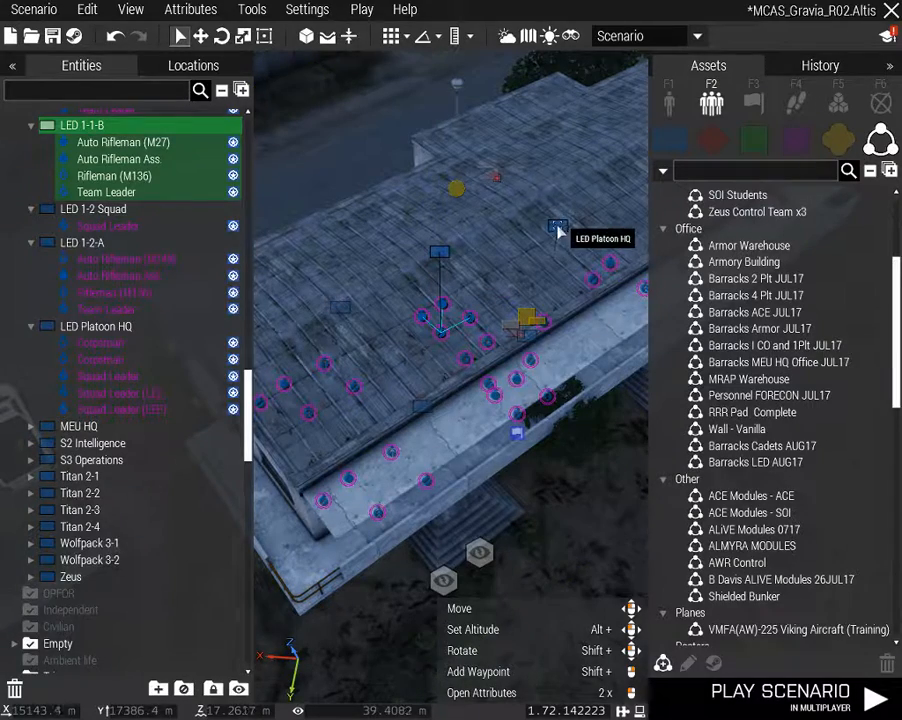
click(530, 343)
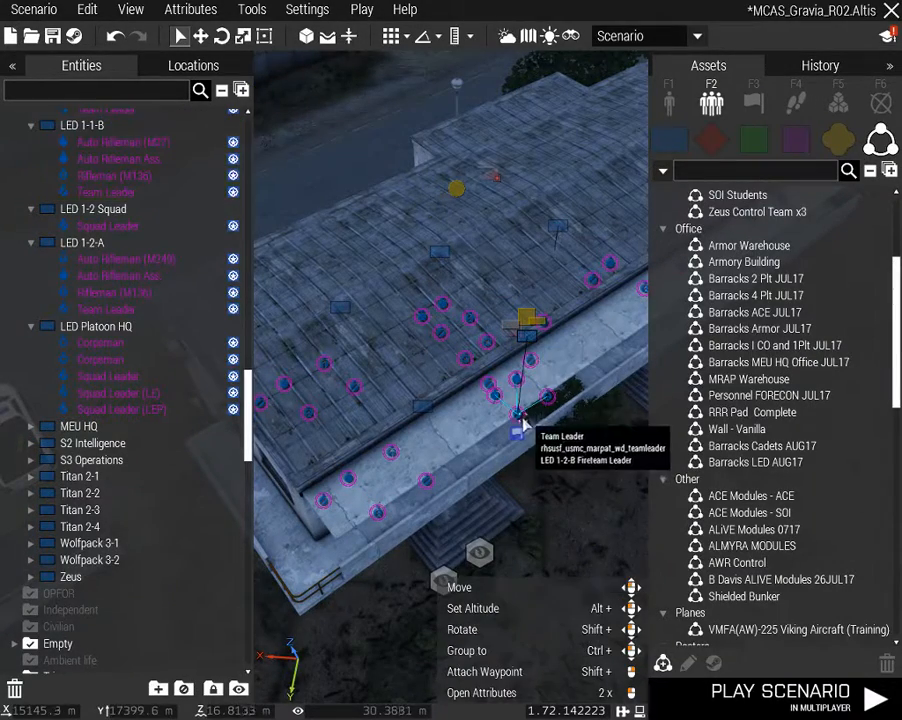
double_click(524, 345)
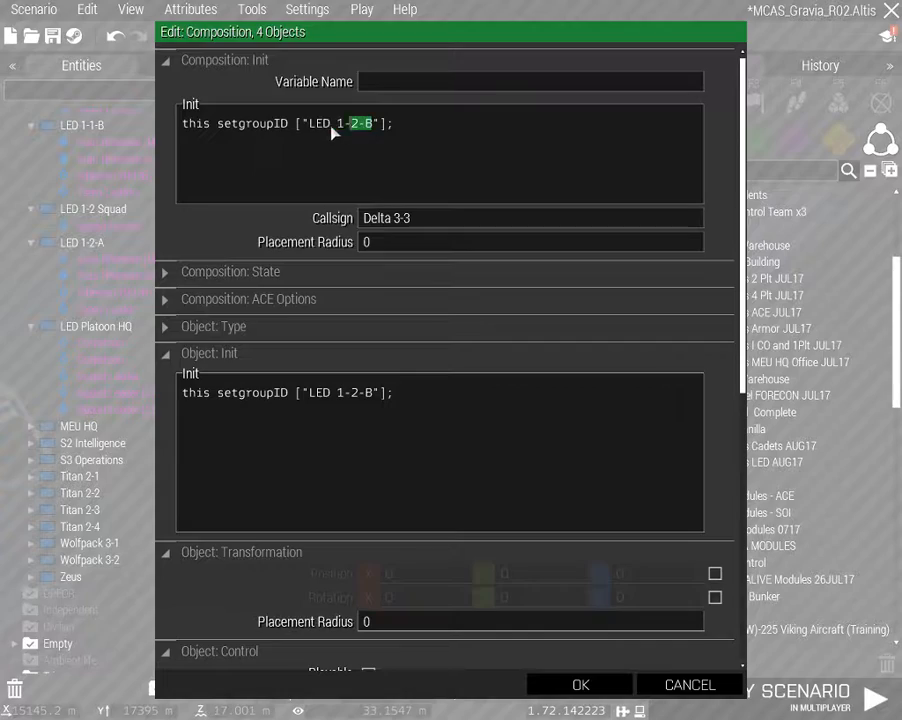
key(ctrl+a)
text(LED 1-2-B)
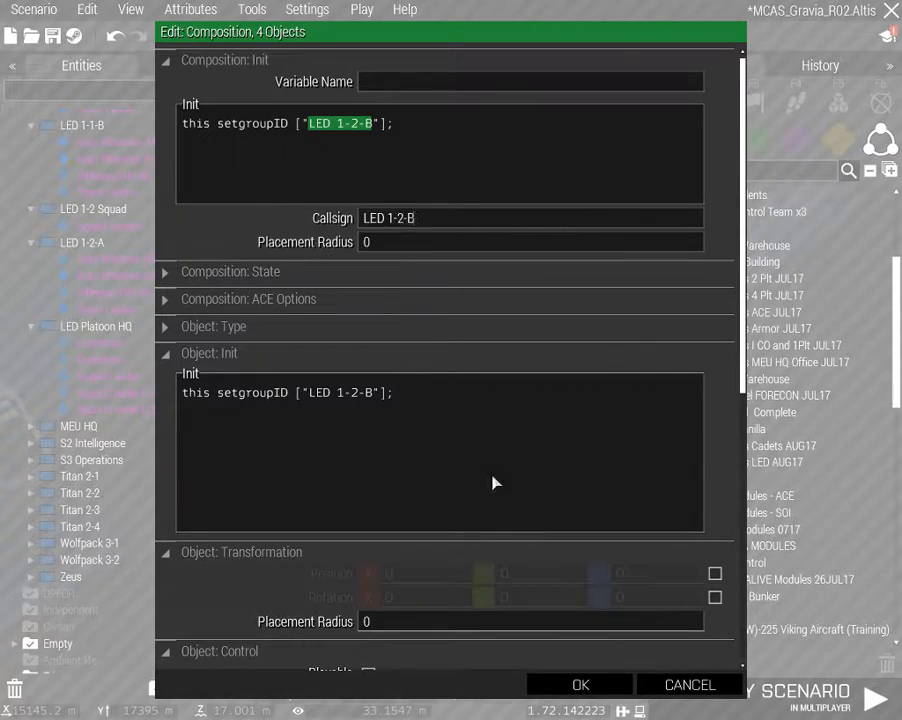
click(580, 684)
Set the callsign of the EOD squad leader's group, Delta 3-4, to LED-EOD 3-1 Squad
key(w)
key(d)
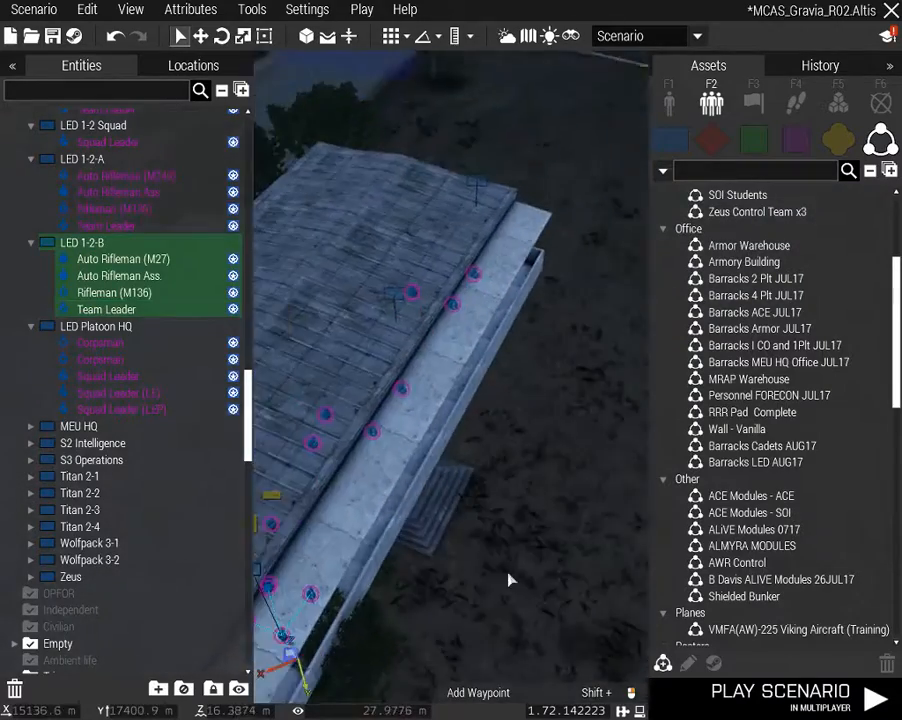
right_drag(509, 580, 403, 487)
click(410, 484)
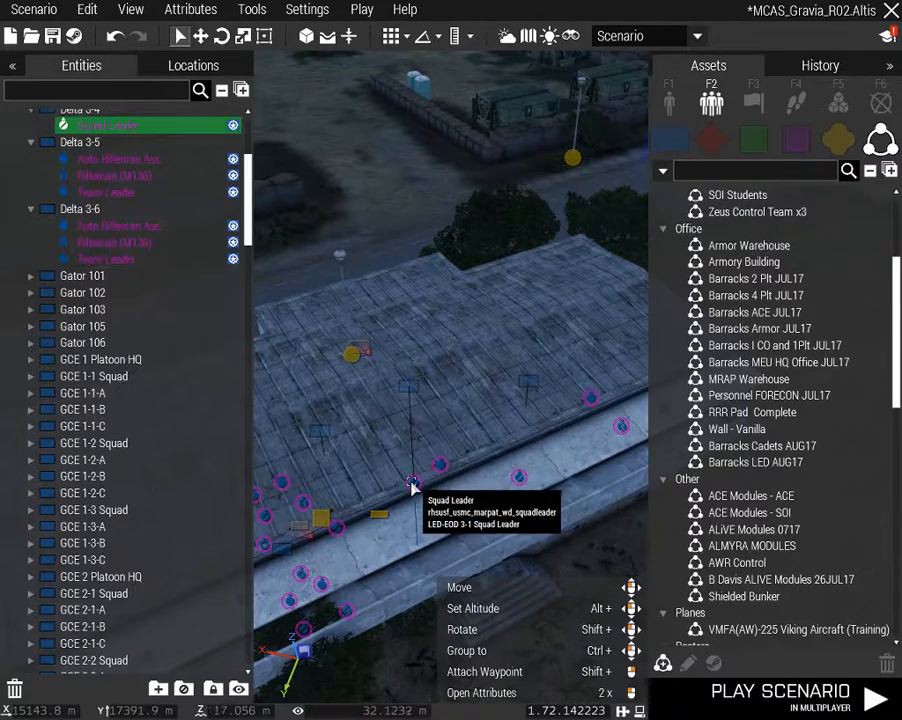
double_click(403, 387)
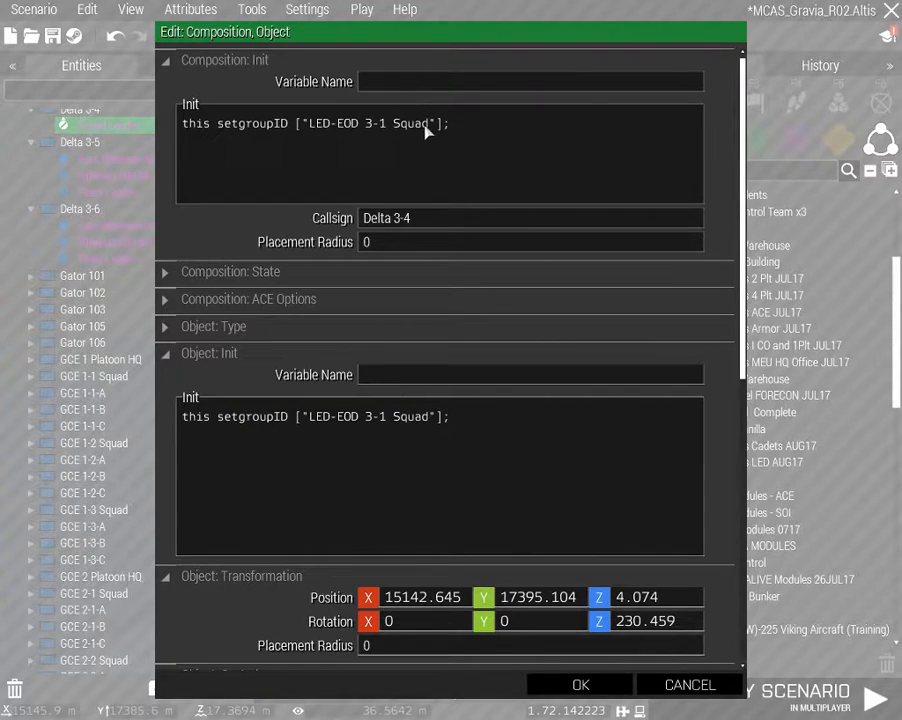
double_click(398, 222)
text(LED-EOD 3-1 Squad)
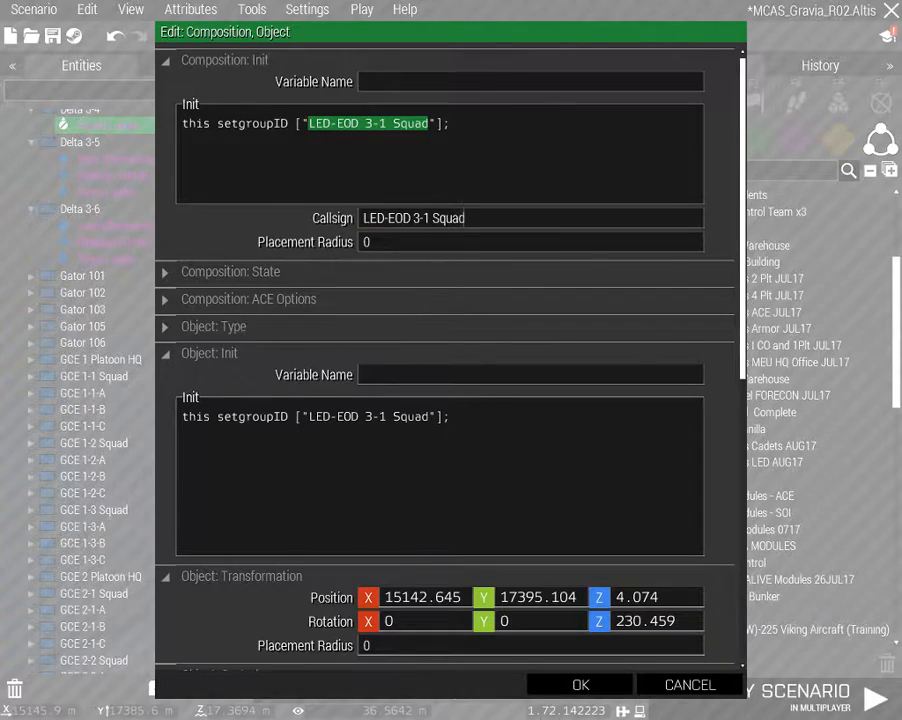
click(582, 685)
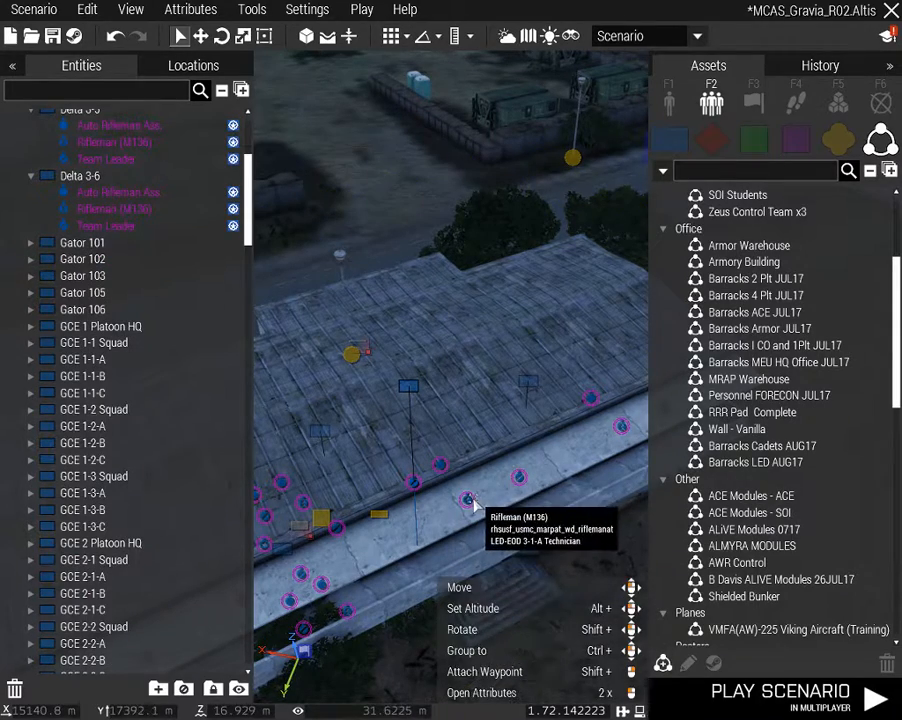
Set the callsign of the EOD fireteam A group, Delta 3-5, to LED-EOD 3-1-A
double_click(523, 391)
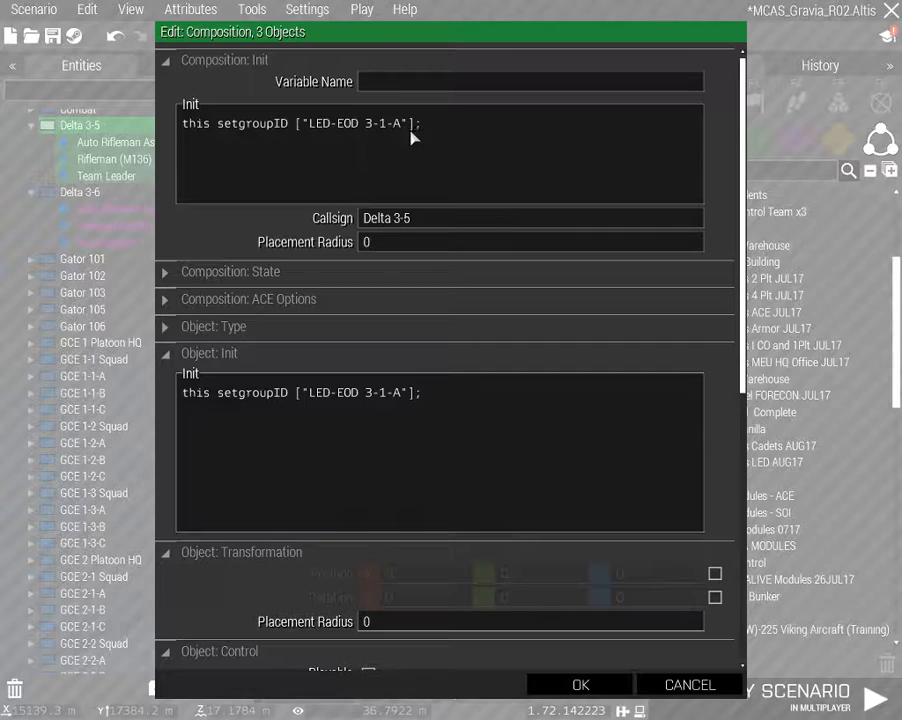
drag(315, 138, 311, 137)
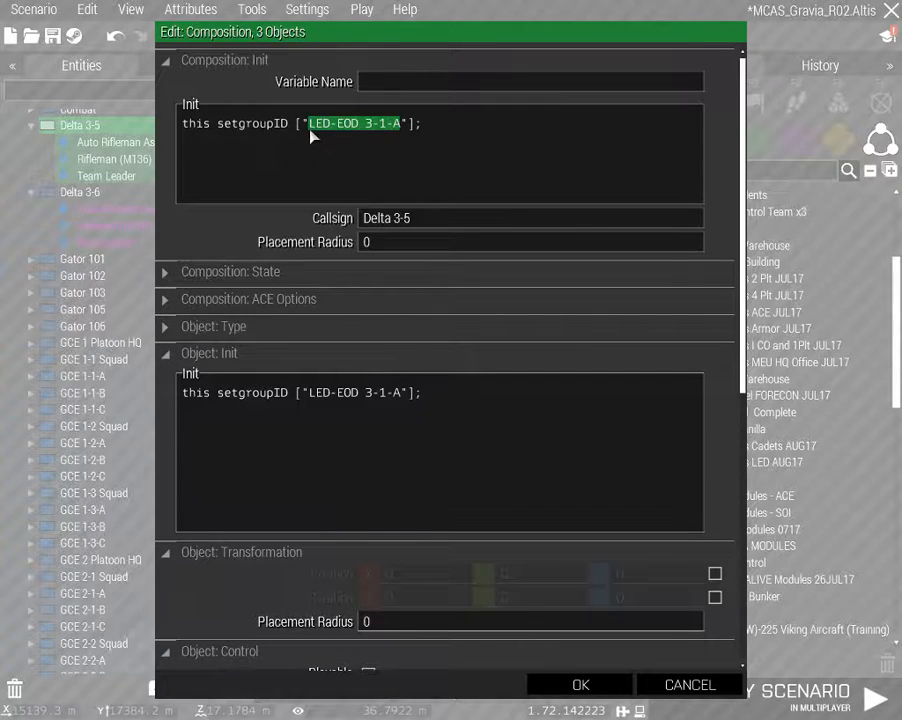
key(ctrl+c)
double_click(398, 217)
key(ctrl+v)
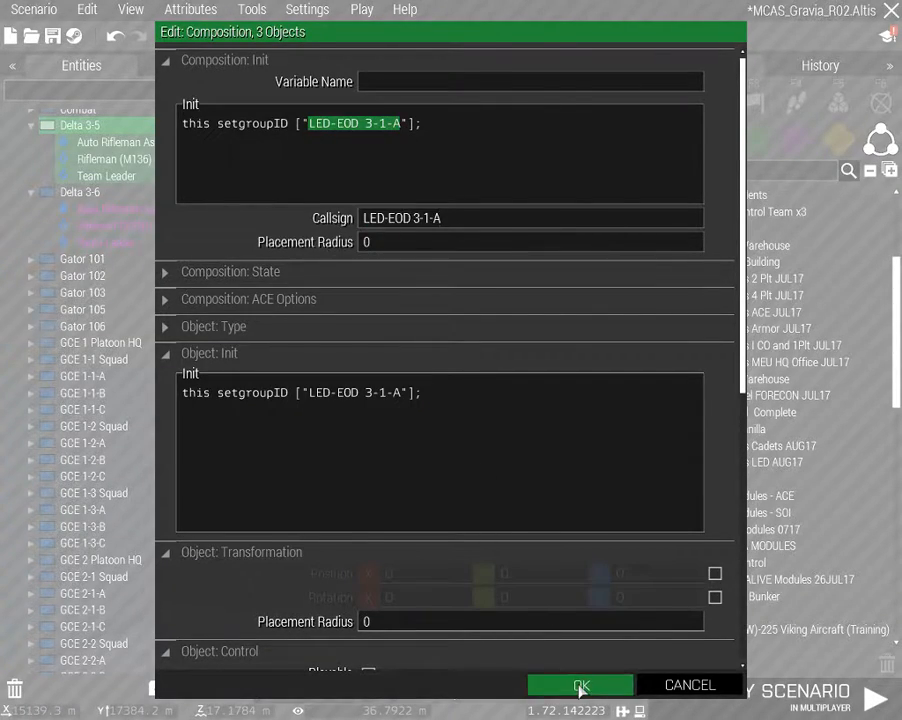
click(581, 686)
Set the callsign of the EOD fireteam B group, Delta 3-6, to LED-EOD 3-1-B
double_click(527, 350)
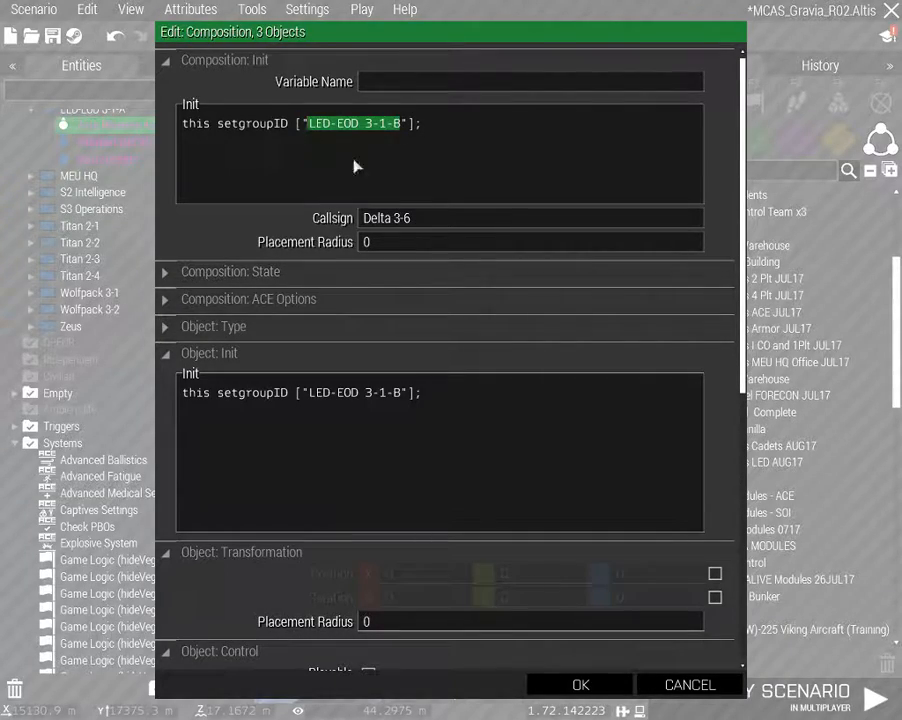
click(581, 681)
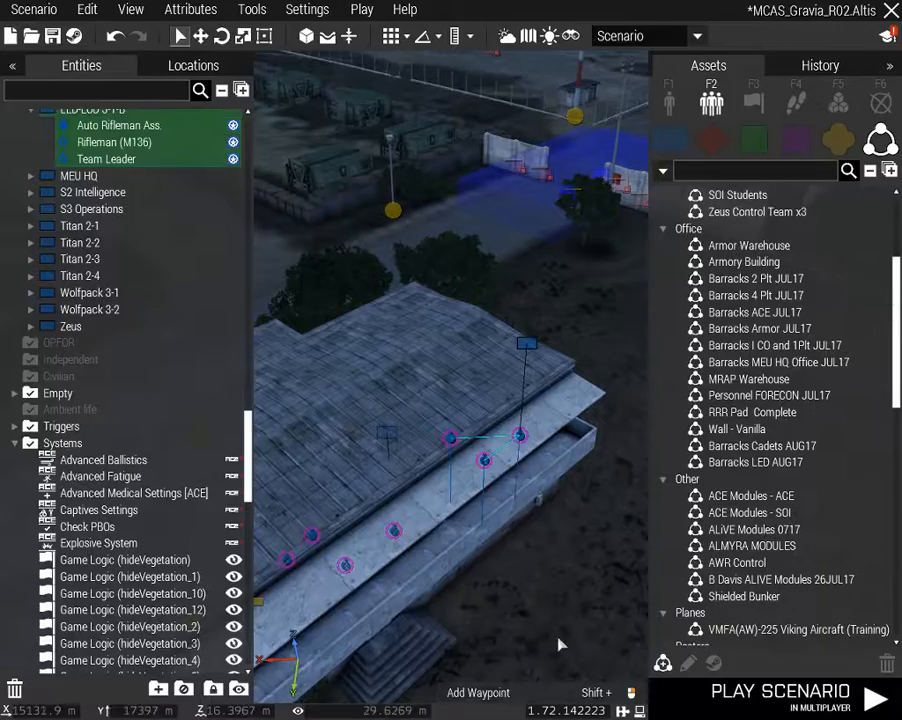
Move the Camping Chair and Office Table (New) into the MCAS Buildings layer and the User Texture (1m) into MCAS Signage
right_drag(562, 643, 427, 658)
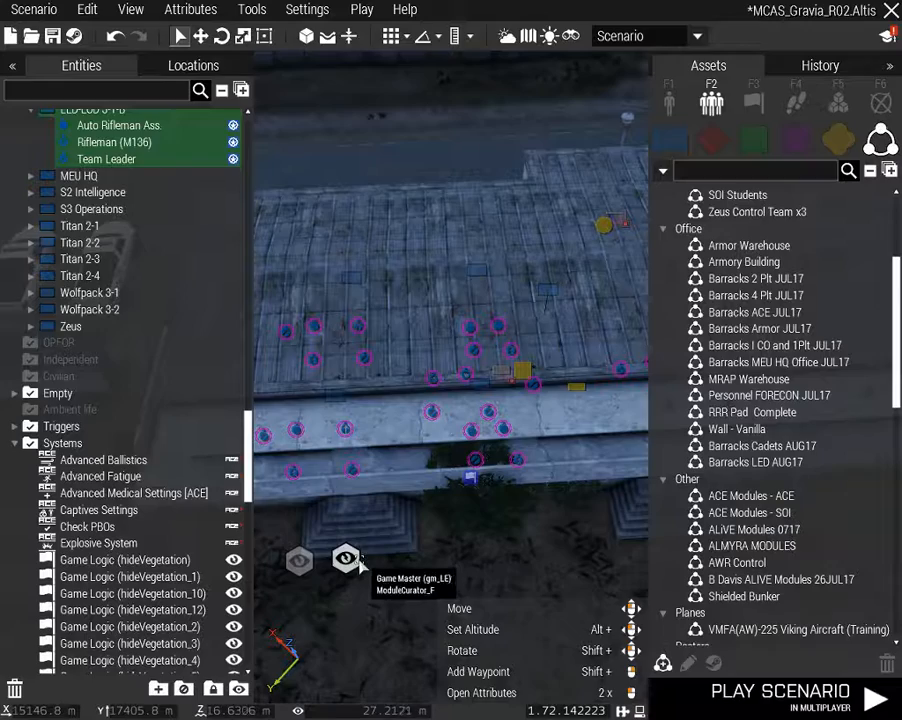
scroll(127, 505, down, 10)
scroll(127, 505, down, 7)
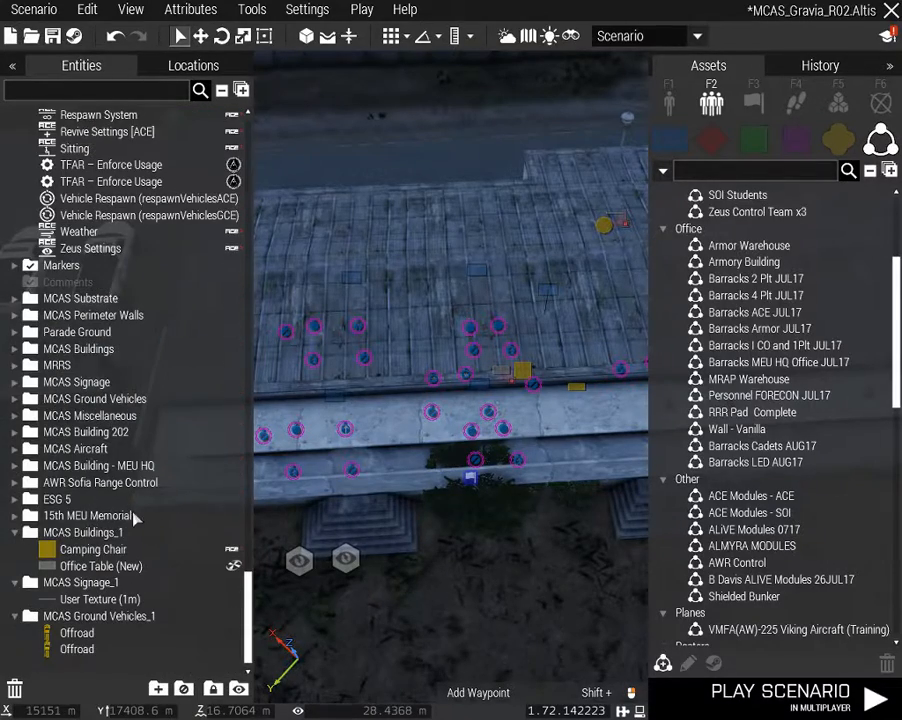
click(96, 552)
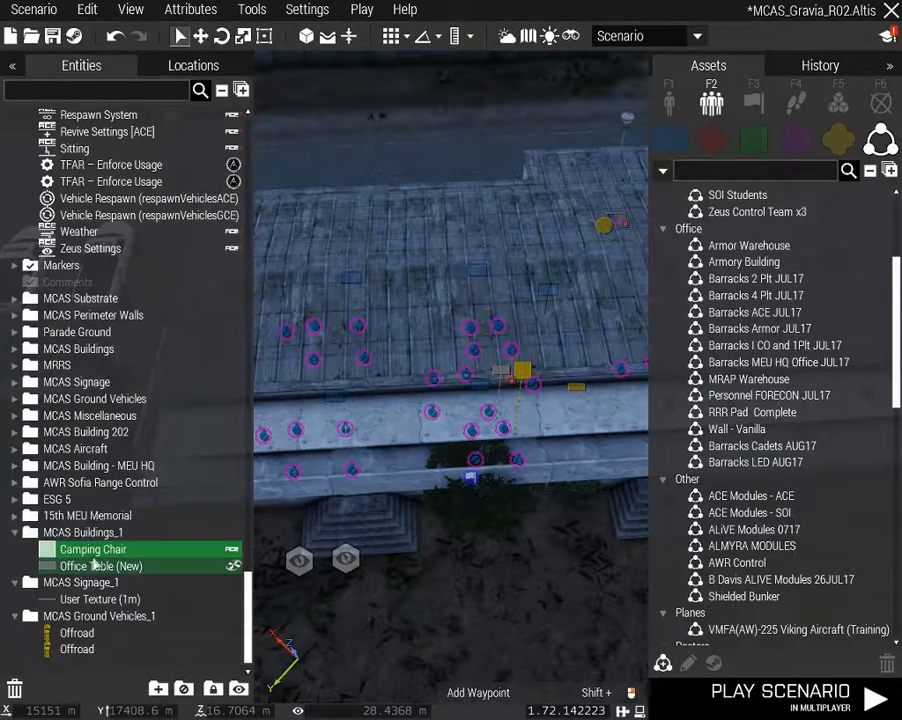
drag(96, 565, 96, 352)
click(116, 598)
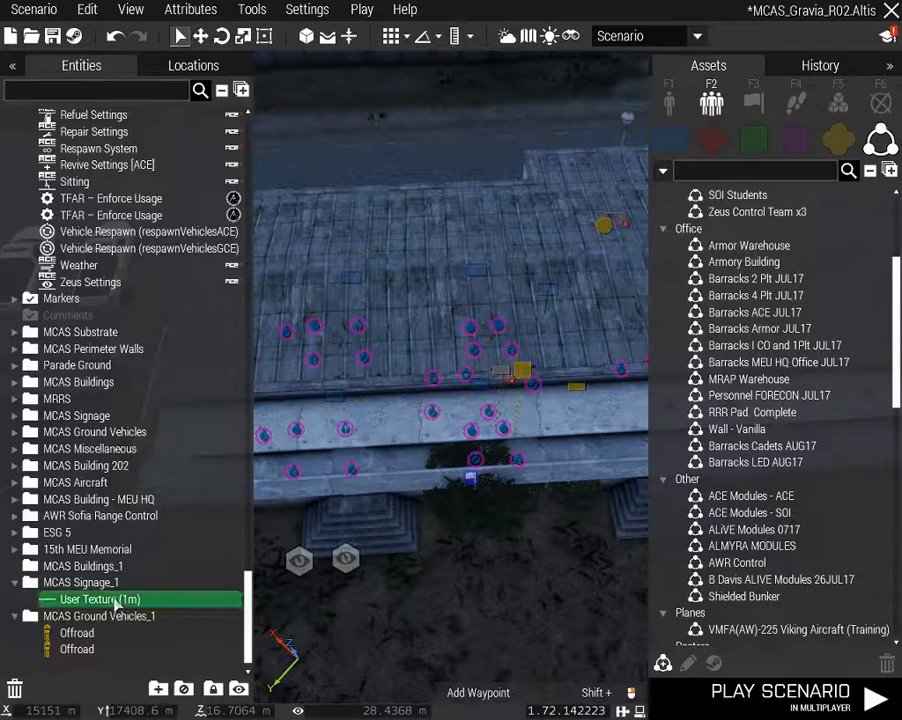
drag(88, 604, 70, 424)
Move both Offroad vehicles from MCAS Ground Vehicles_1 into the MCAS Ground Vehicles layer
click(80, 632)
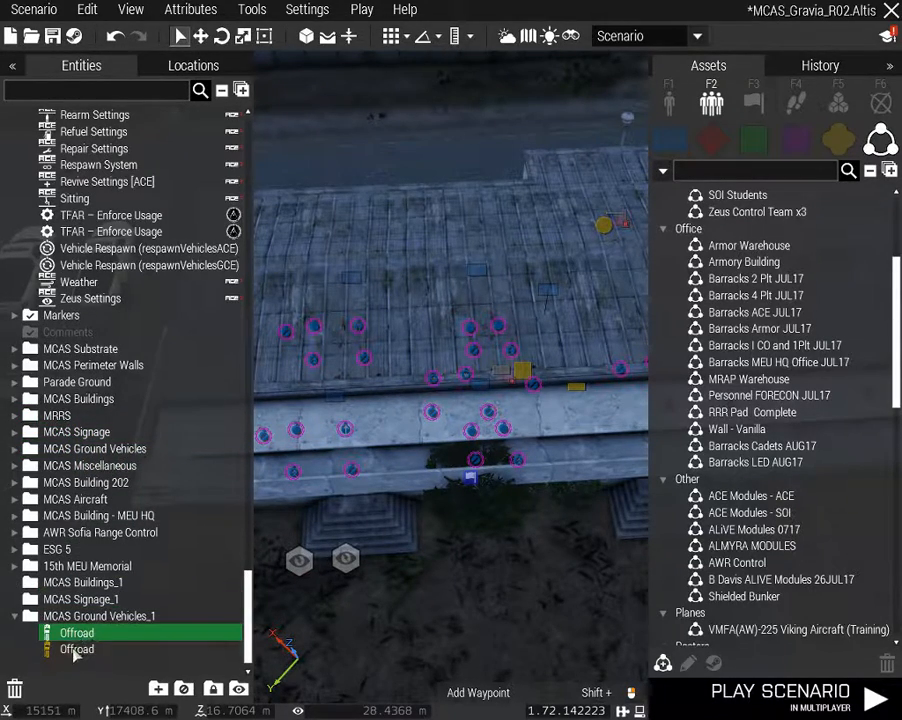
shift+click(75, 650)
drag(75, 650, 125, 450)
Delete the emptied layers MCAS Buildings_1, MCAS Signage_1 and MCAS Ground Vehicles_1
click(85, 614)
shift+click(90, 648)
click(14, 688)
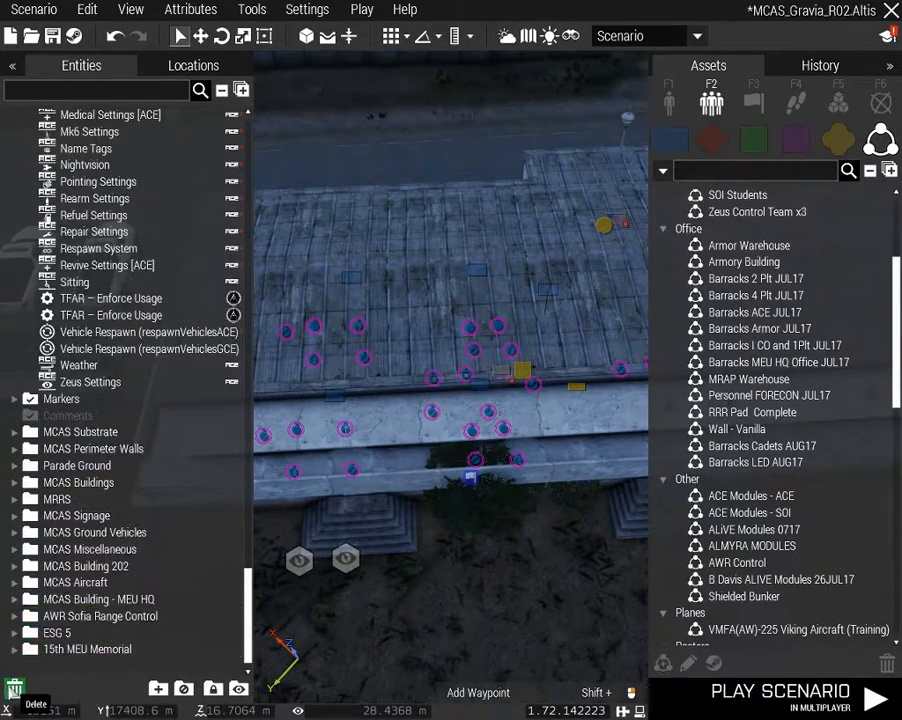
Check the attributes of Barracks (New) and move it from Empty into the MCAS Buildings layer
scroll(100, 480, up, 8)
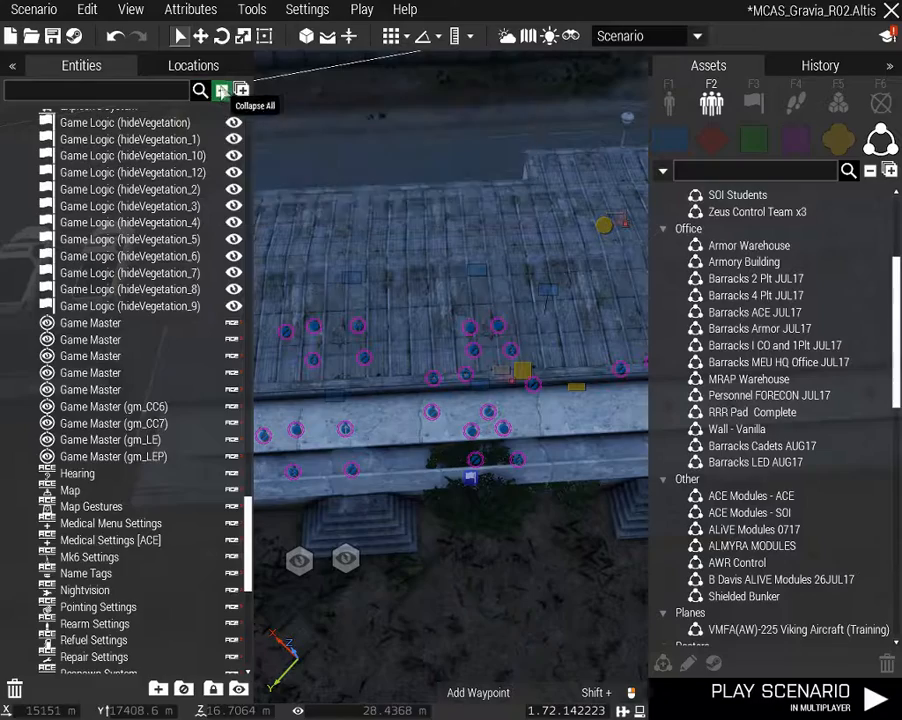
click(221, 91)
click(16, 186)
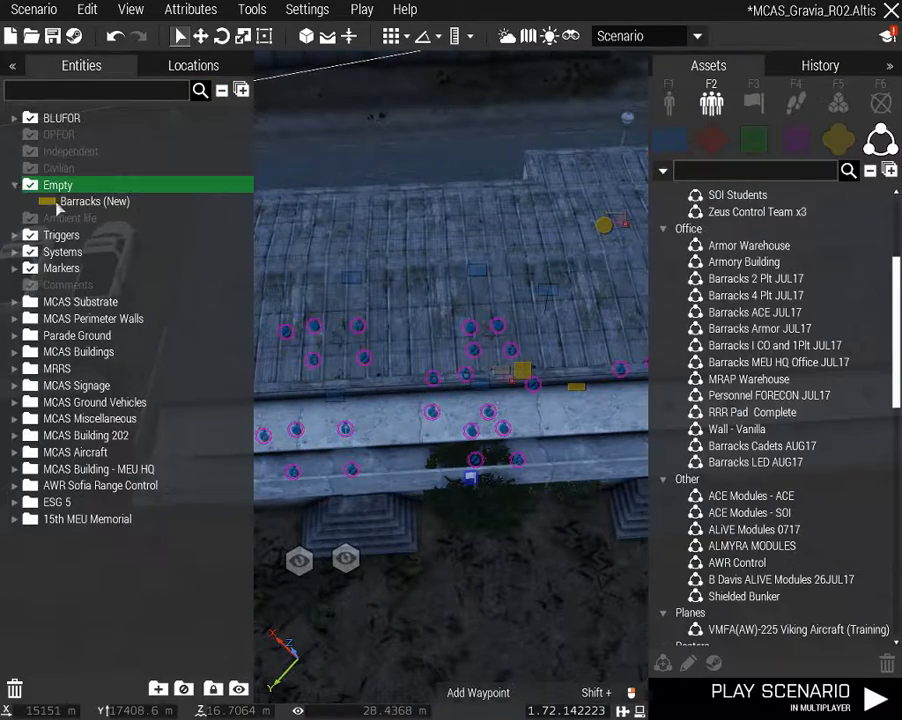
double_click(60, 203)
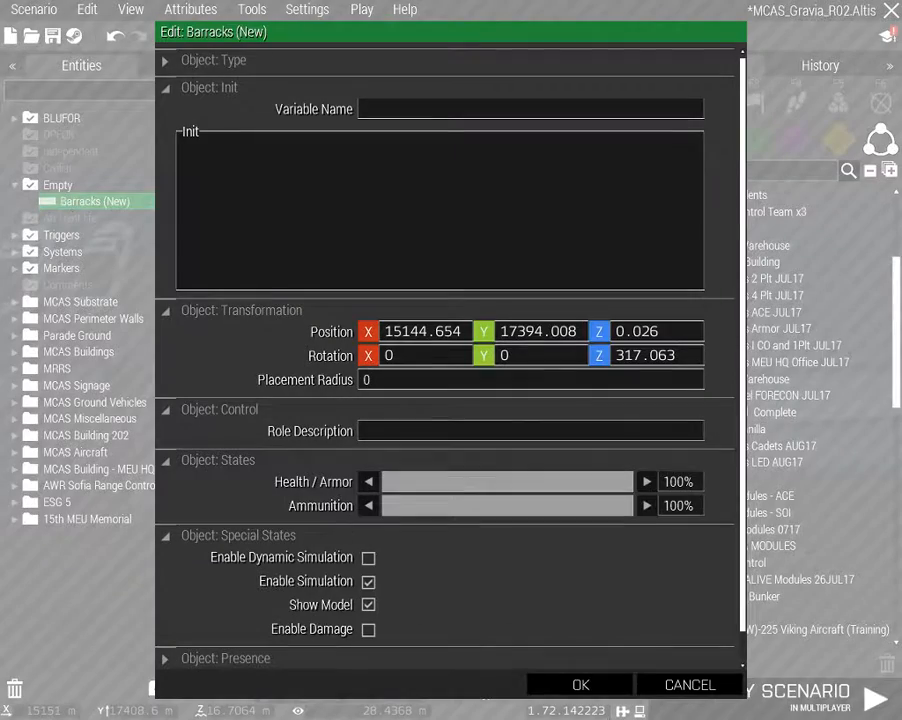
click(592, 684)
drag(100, 208, 112, 354)
Delete the BLUFOR groups from Alpha 1-5 through Alpha 3-1
right_drag(404, 598, 458, 568)
right_drag(559, 539, 289, 496)
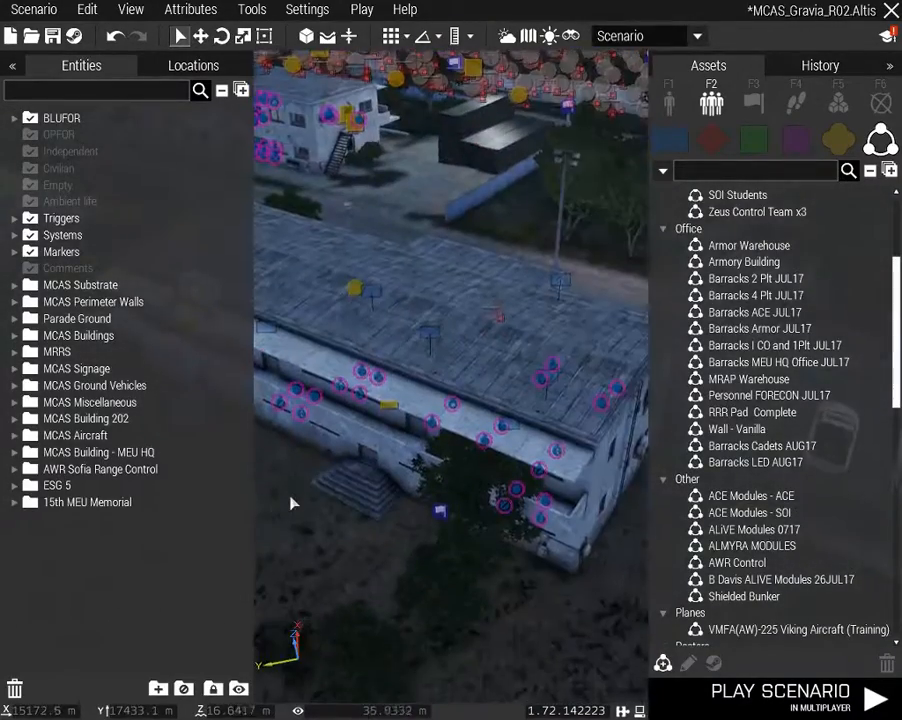
click(14, 119)
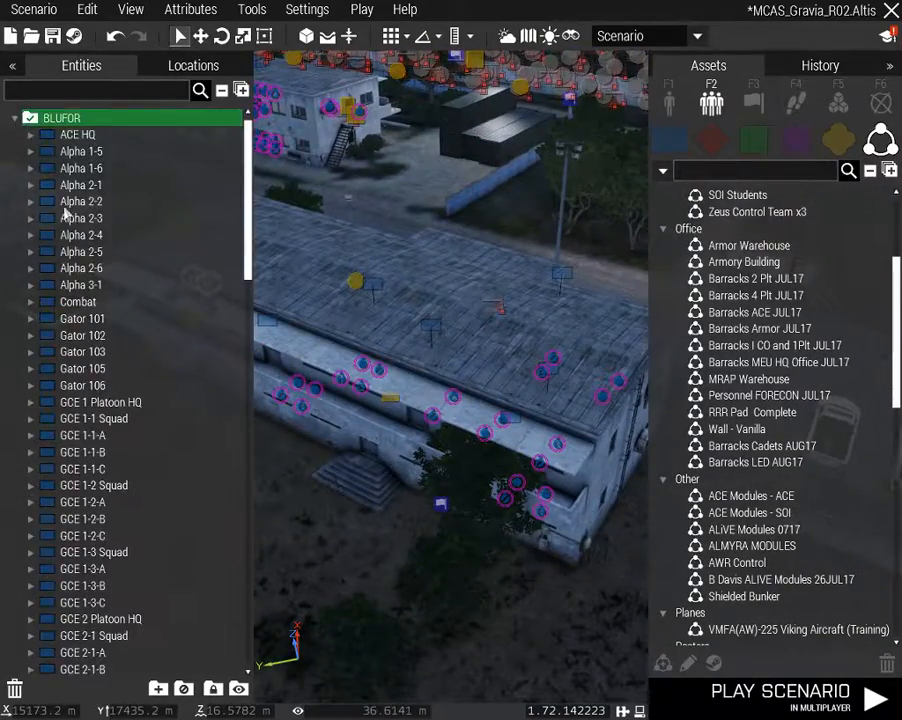
click(84, 152)
shift+click(92, 286)
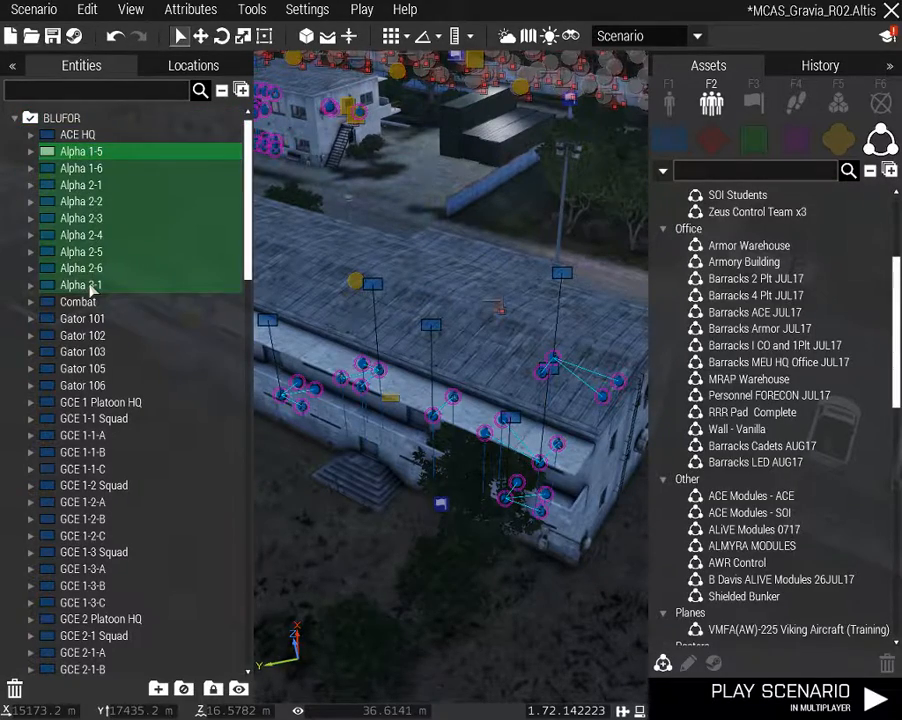
right_drag(338, 494, 306, 513)
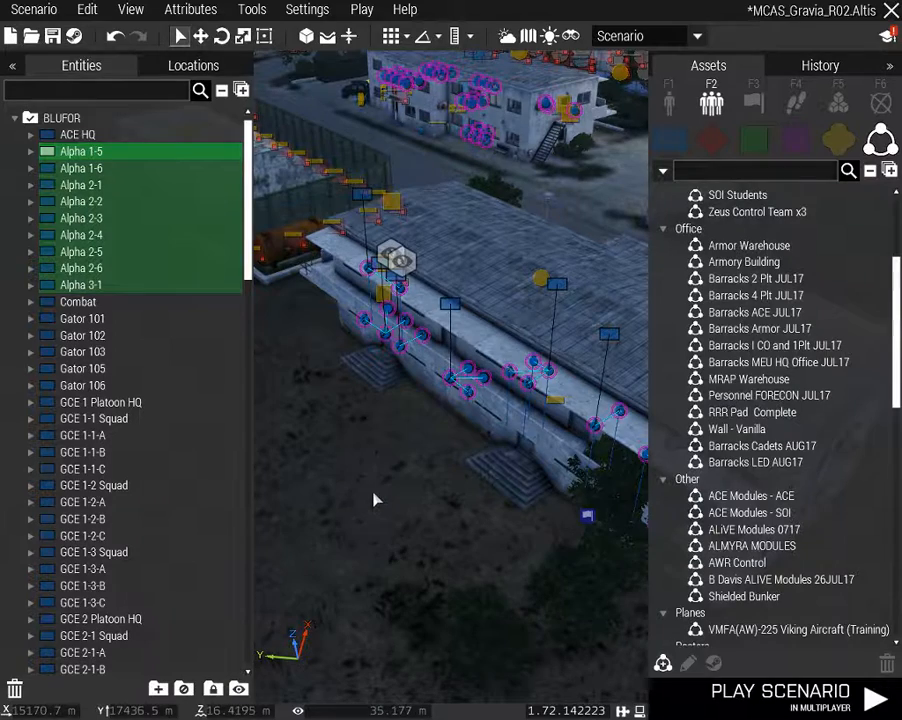
key(Delete)
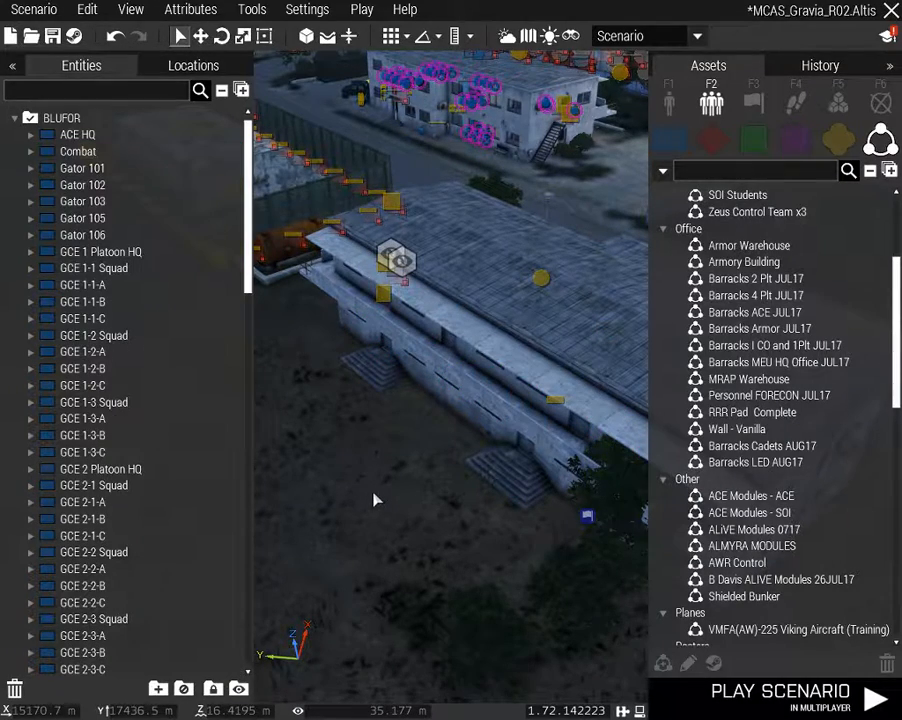
Undo the deletion of the Alpha groups and restore them to their places in the barracks
key(ctrl+z)
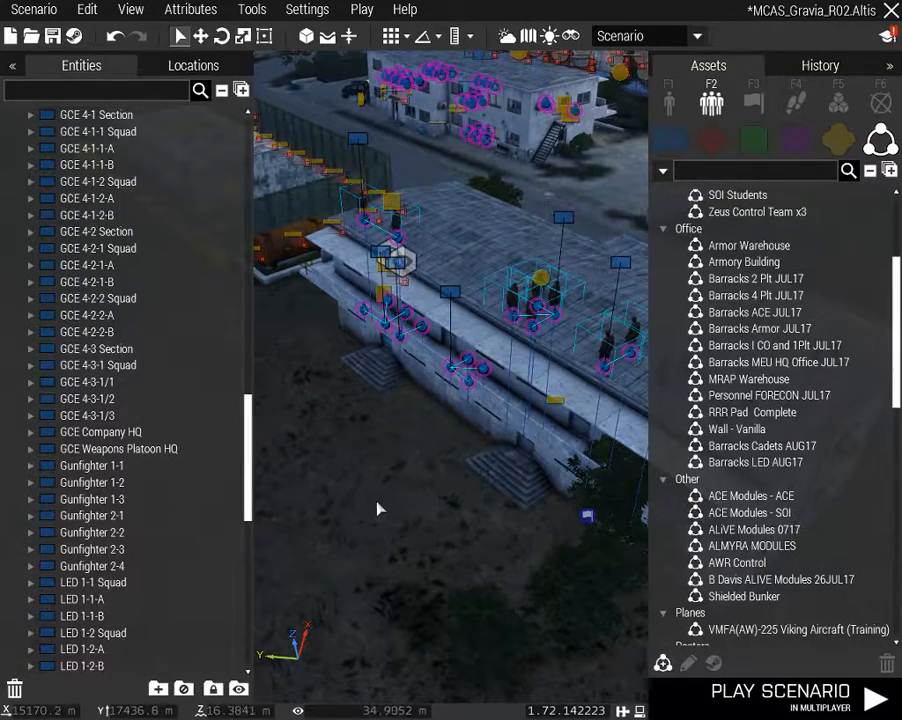
right_drag(377, 509, 391, 515)
key(ctrl+z)
key(ctrl+z)
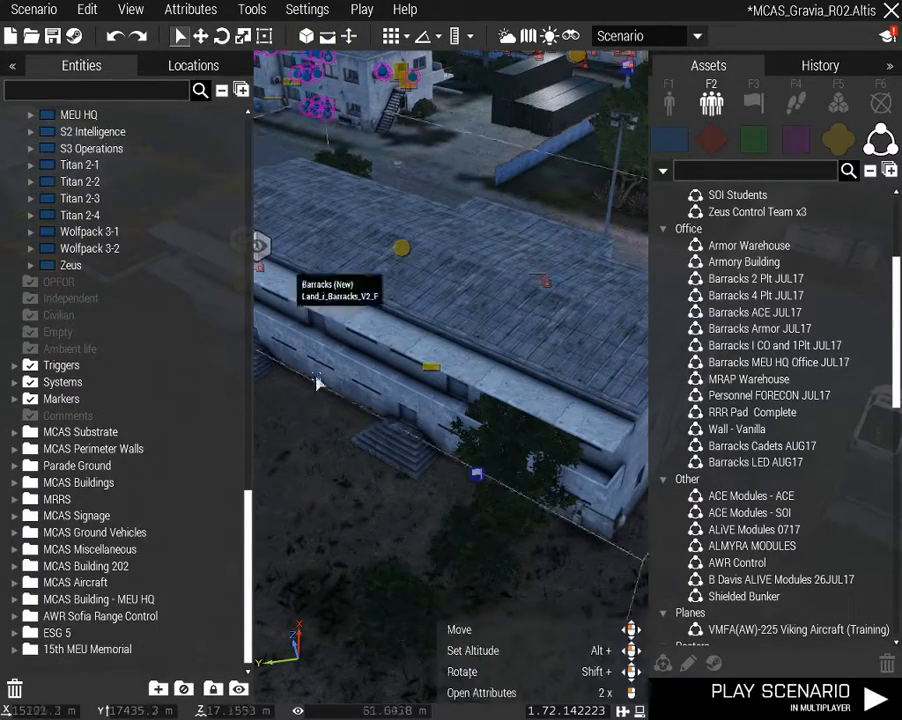
key(ctrl+z)
right_drag(418, 514, 374, 515)
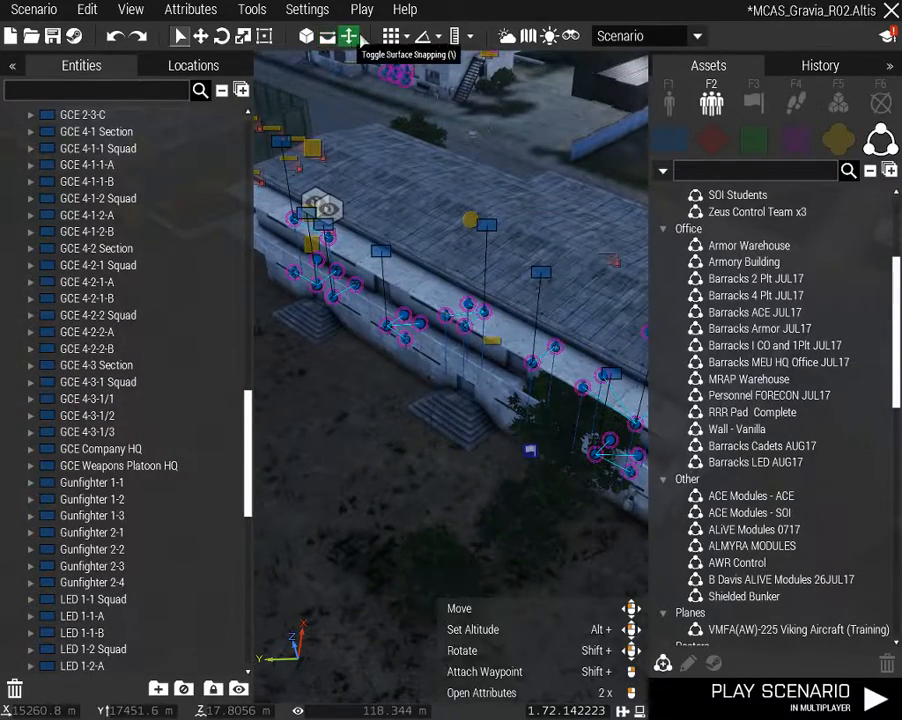
Set the callsign of the cadet headquarters group, Alpha 1-5, to Cadets HQ
right_drag(371, 448, 476, 455)
key(a)
key(s)
key(d)
key(q)
key(s)
key(z)
key(w)
key(q)
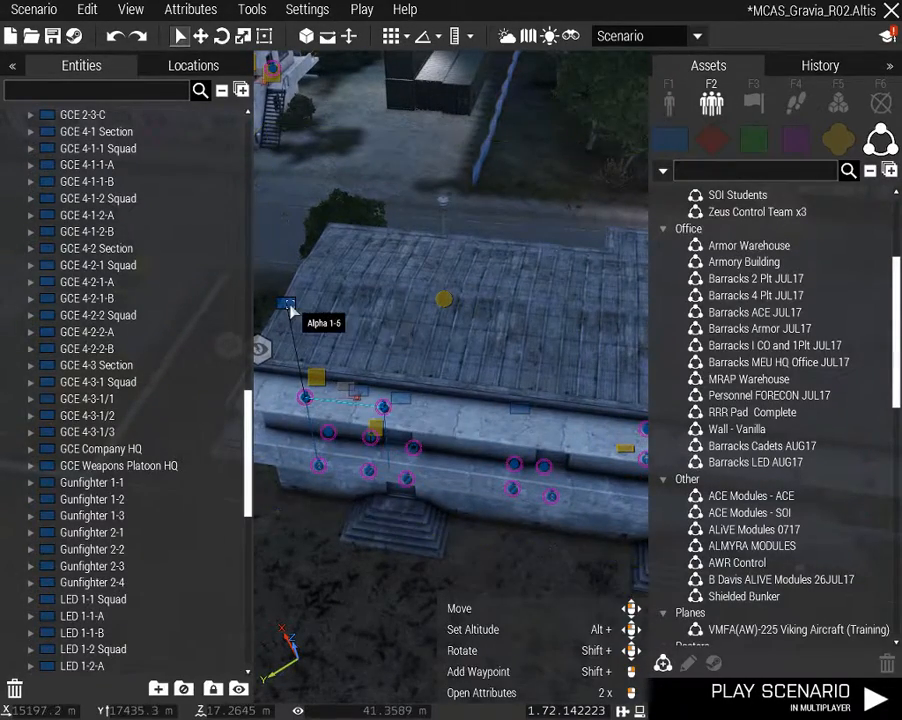
double_click(290, 308)
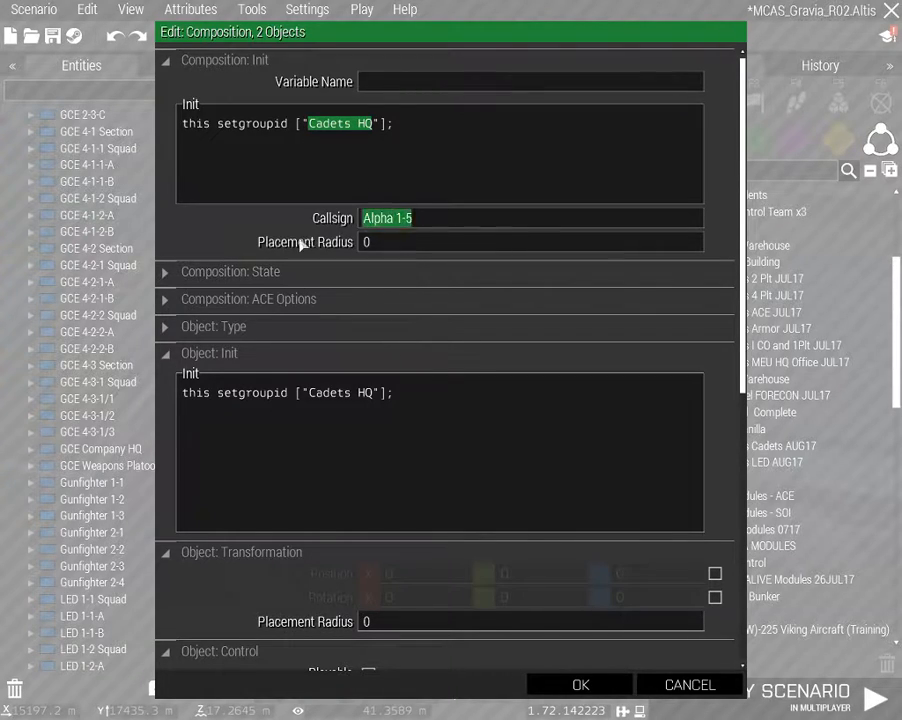
click(562, 688)
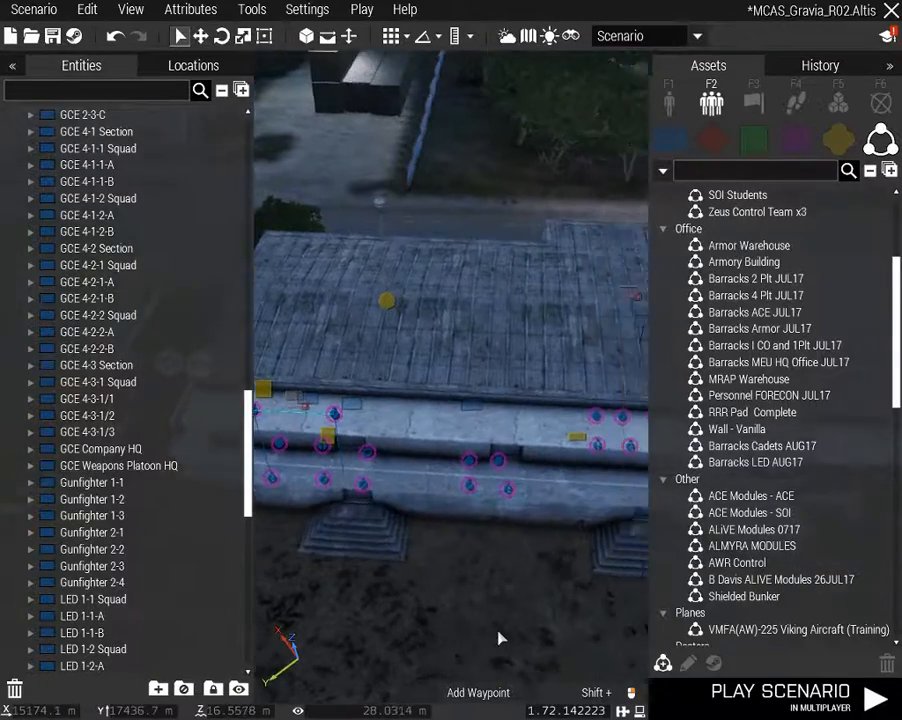
Set the callsign of the two-man squad group Alpha 1-6 to Cadets 1-1 Squad, matching its setgroupid init line
click(450, 476)
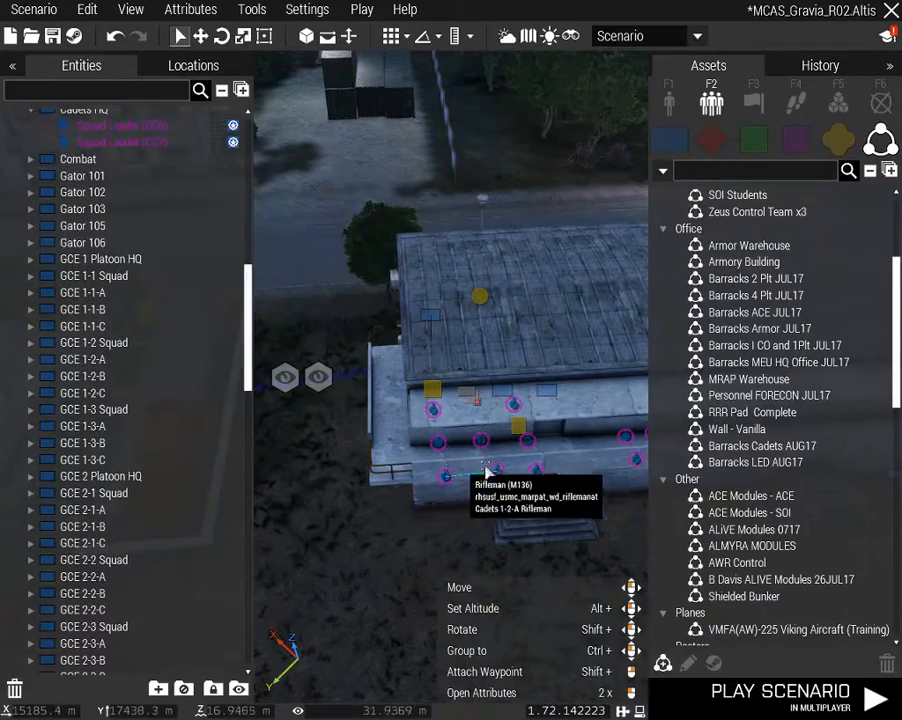
right_drag(501, 538, 588, 523)
key(a)
key(w)
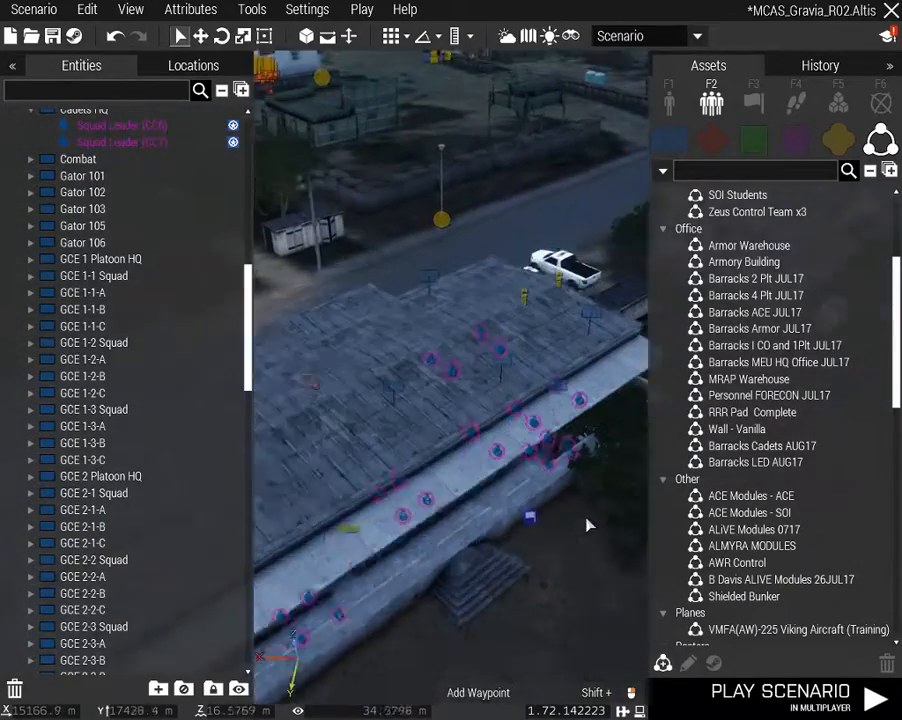
click(398, 381)
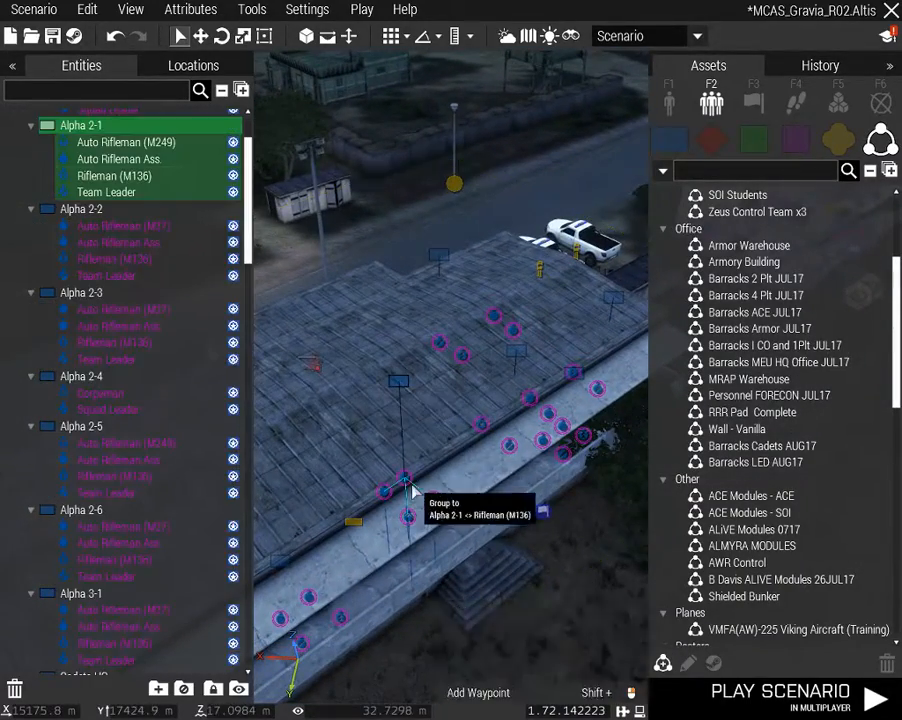
right_drag(350, 586, 328, 592)
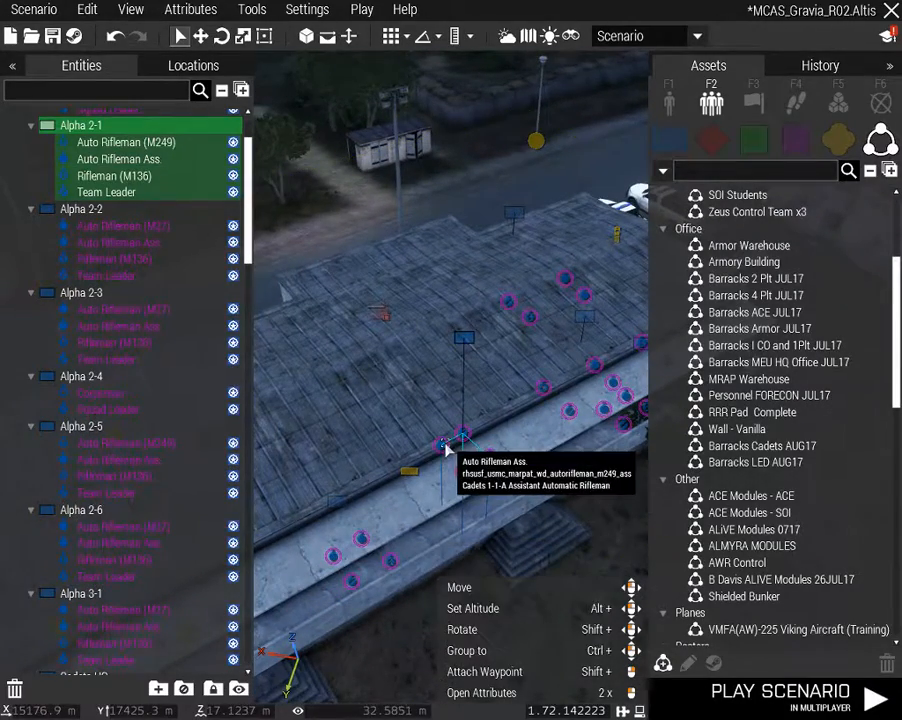
right_drag(444, 443, 477, 411)
click(485, 400)
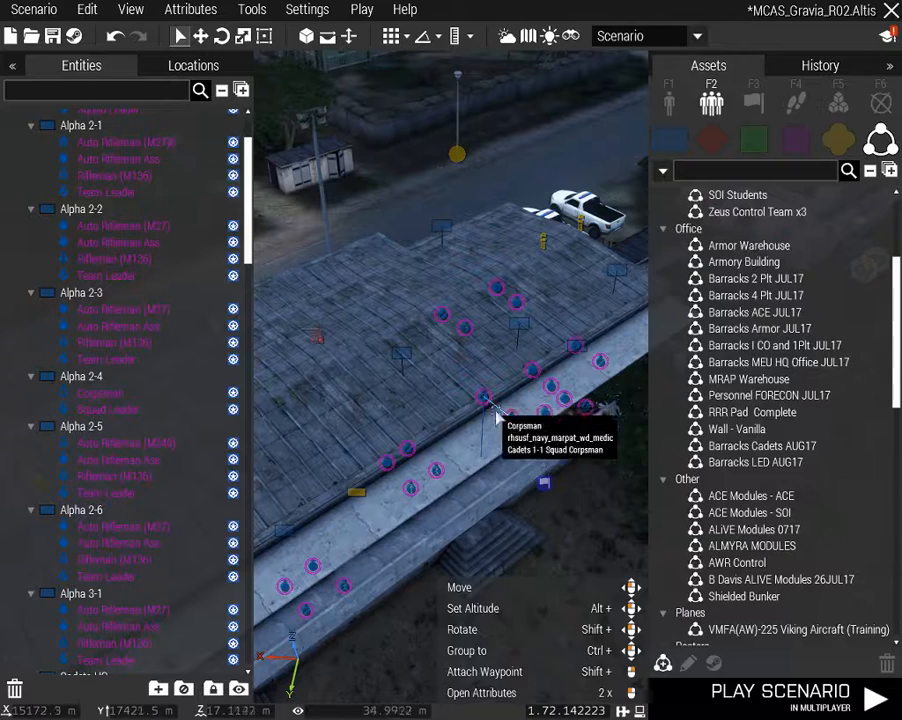
double_click(521, 322)
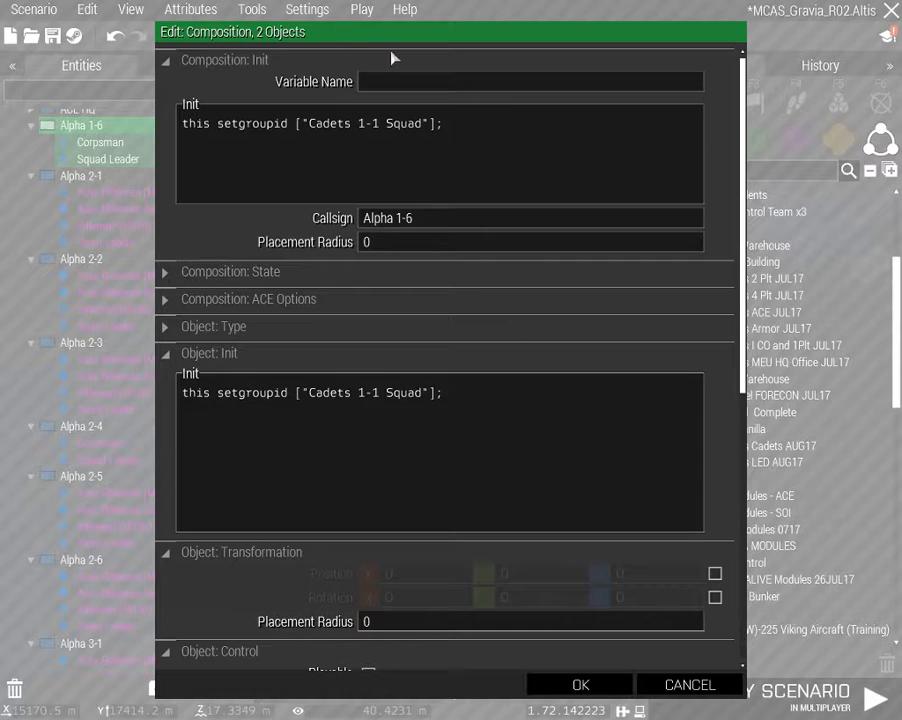
double_click(410, 217)
text(Cadets 1-1 Squad)
click(580, 684)
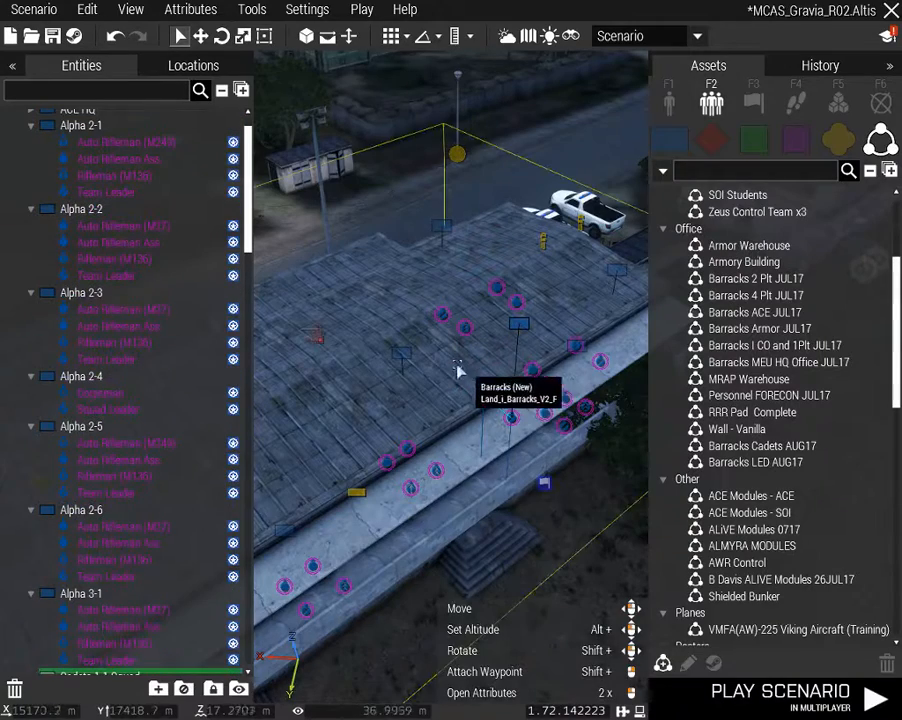
Set the callsign of the four-man group Alpha 2-1 to Cadets 1-1-A
double_click(399, 355)
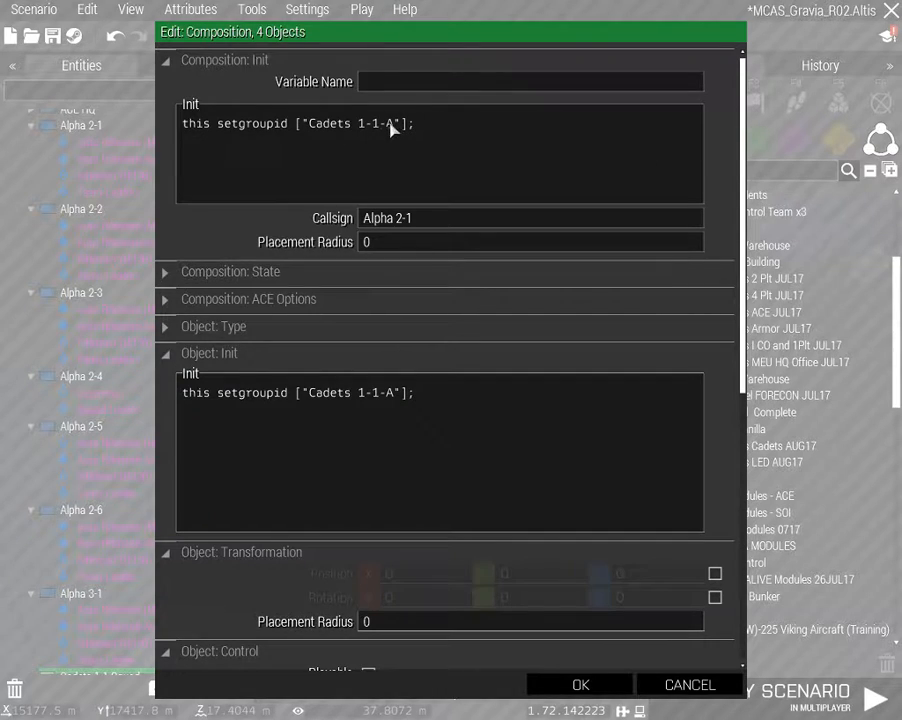
double_click(410, 217)
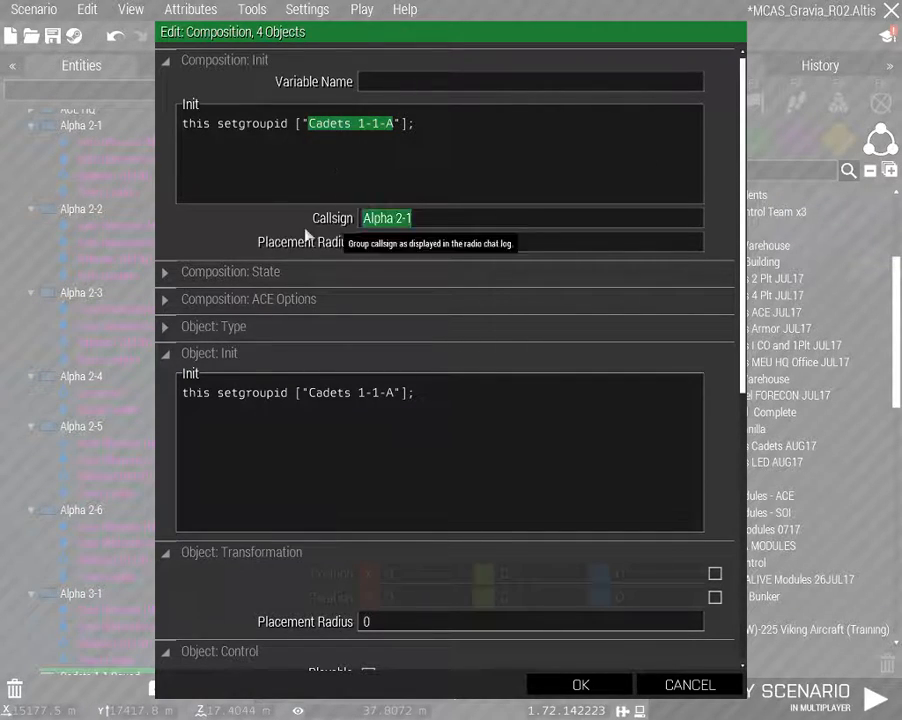
text(Cadets 1-1-A)
click(580, 686)
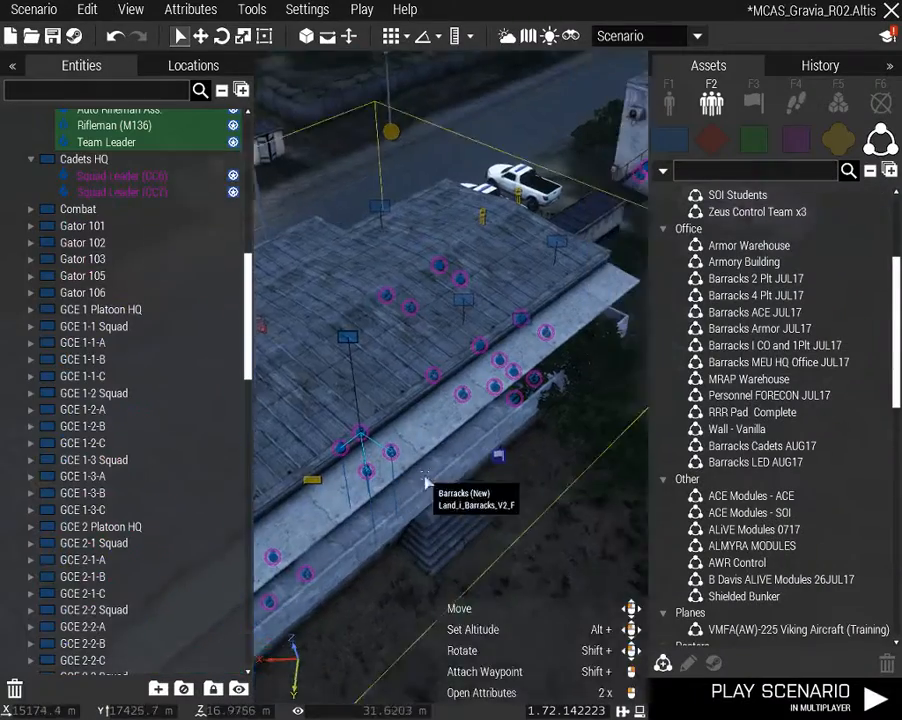
Set the callsign of group Alpha 2-2 to Cadets 1-1-B and of group Alpha 2-3 to Cadets 1-1-C
click(478, 217)
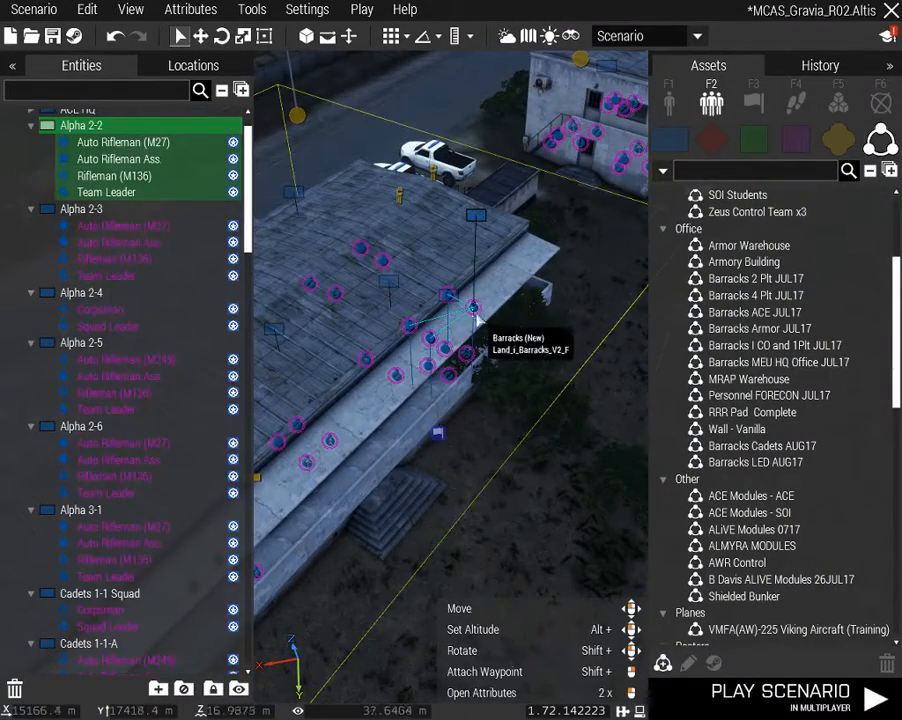
double_click(476, 217)
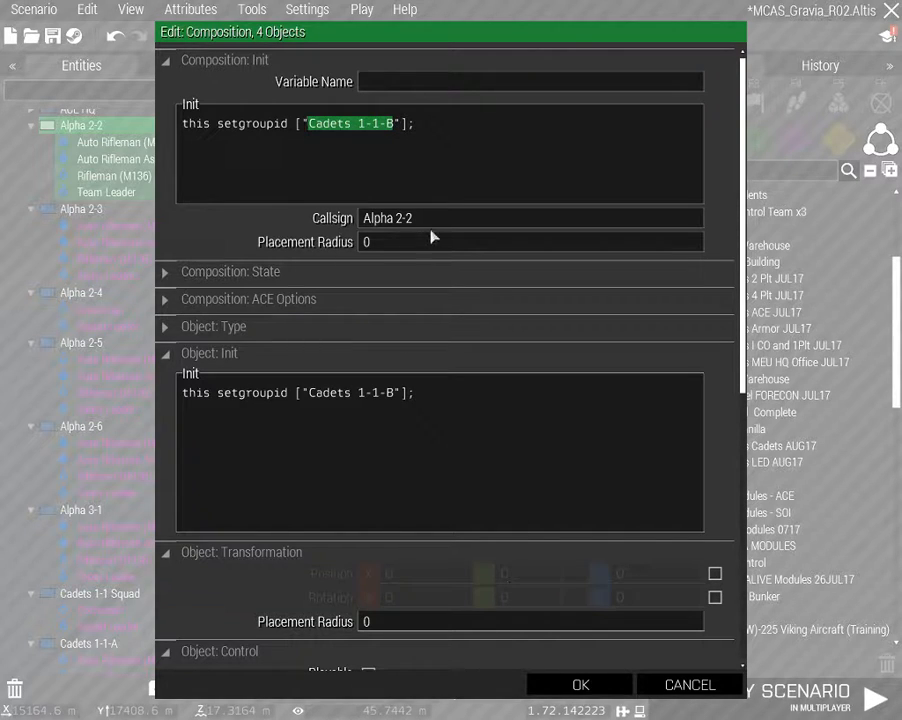
drag(428, 219, 298, 221)
text(Cadets 1-1-B)
click(580, 684)
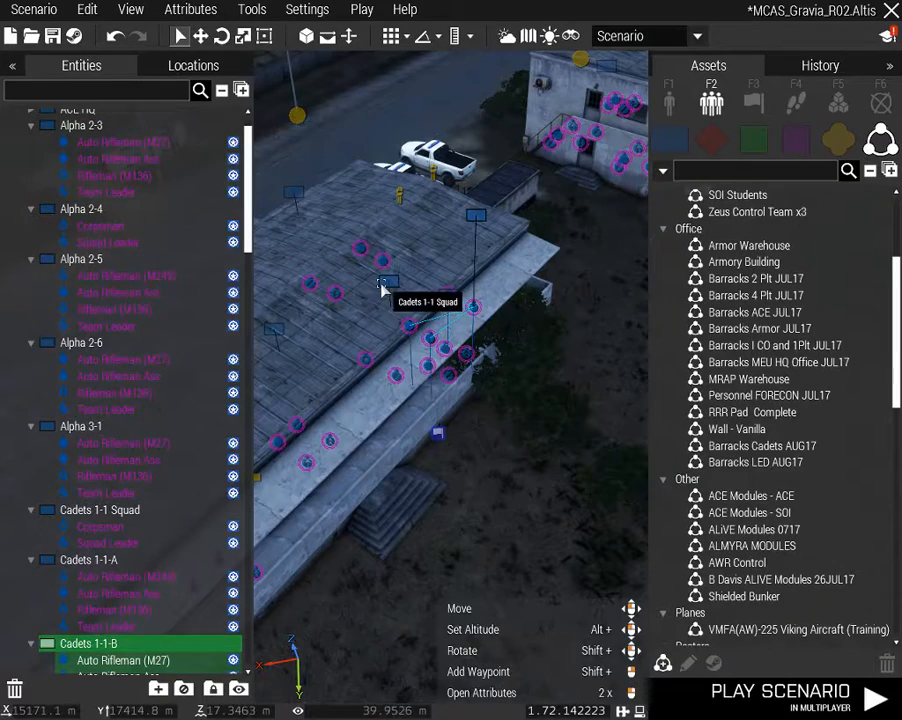
double_click(295, 194)
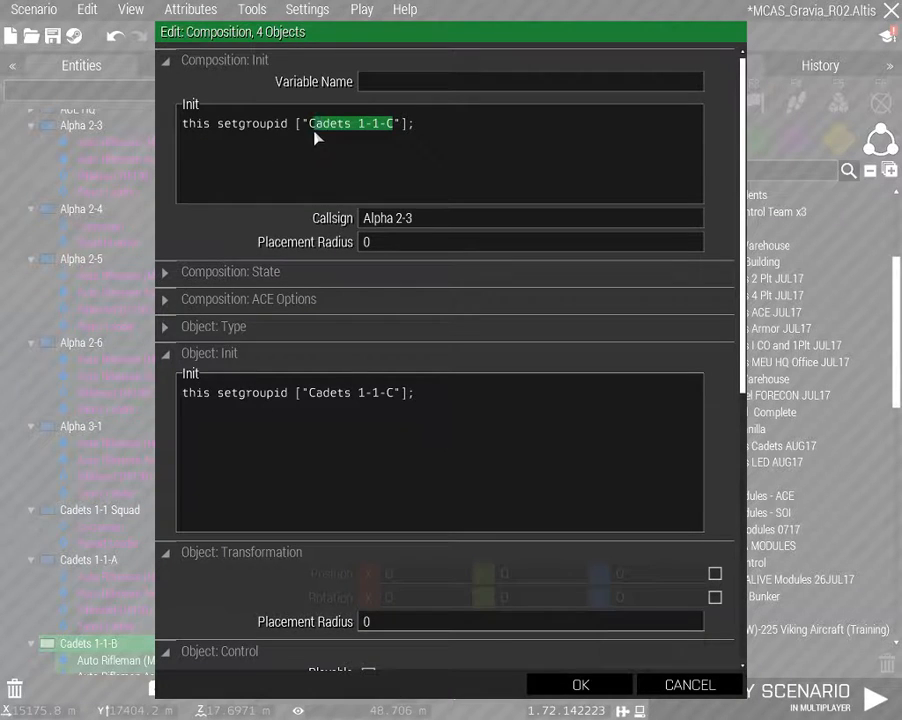
click(575, 684)
Set the callsign of the corpsman and squad leader group Alpha 2-4 to Cadets 1-2 Squad
scroll(448, 608, down, 3)
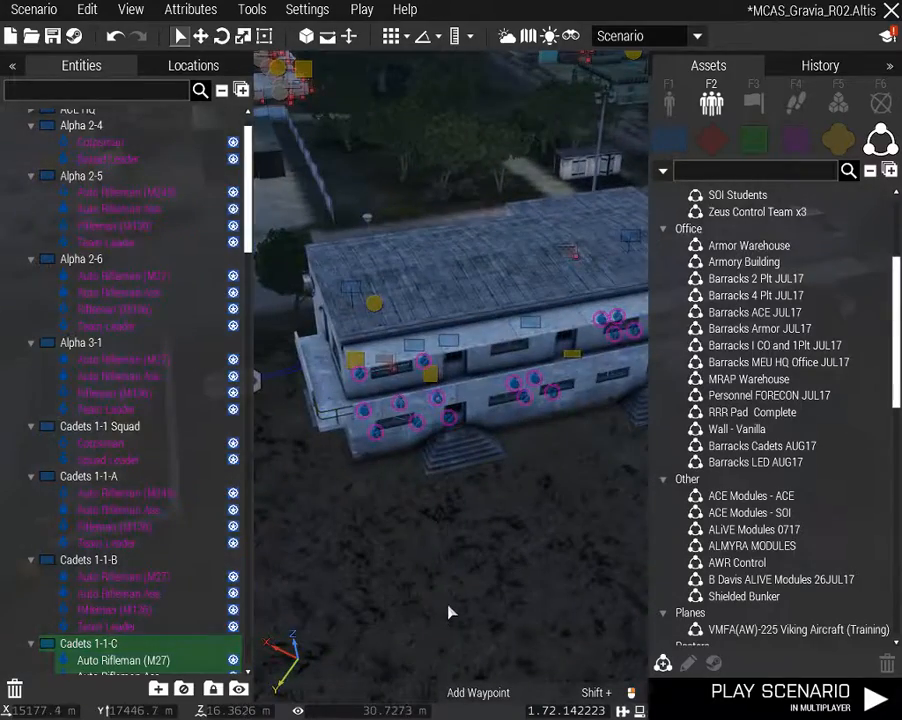
click(404, 354)
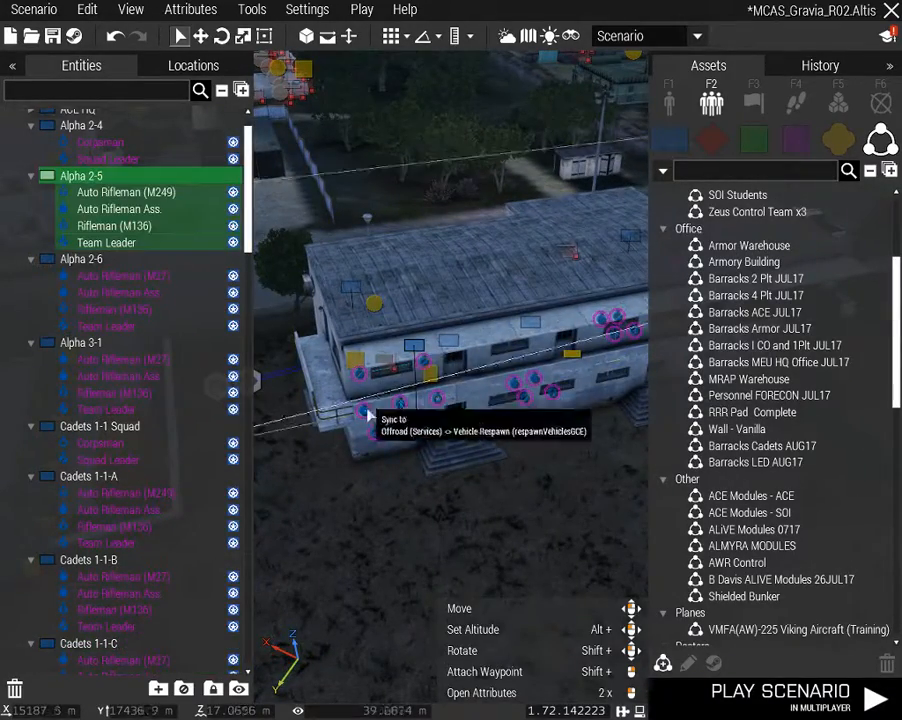
double_click(436, 338)
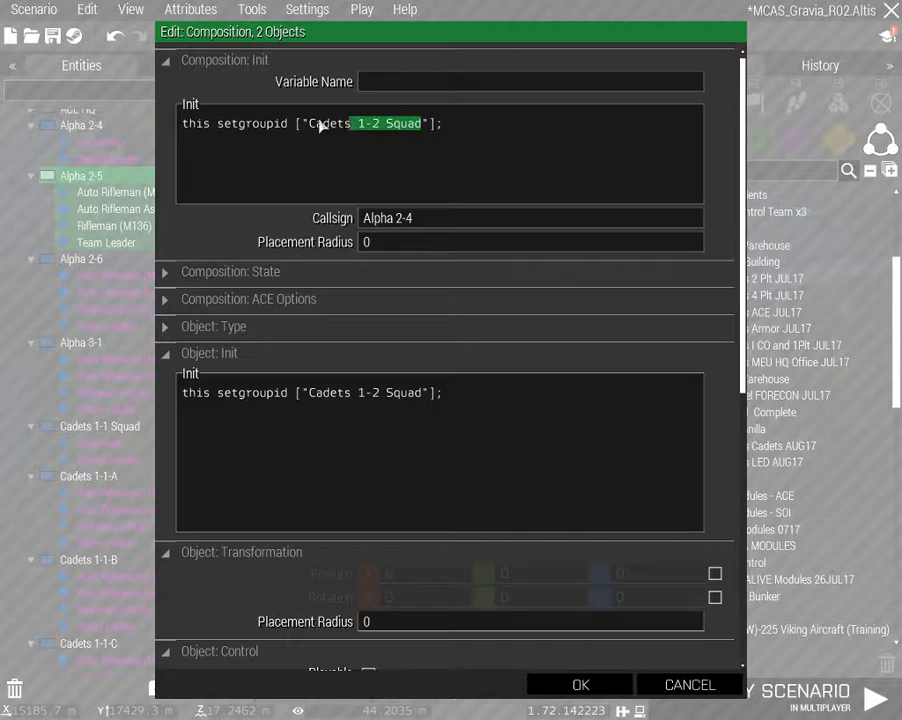
click(548, 680)
Set the callsign of group Alpha 2-5 to Cadets 1-2-A, matching its setgroupid init line
double_click(415, 355)
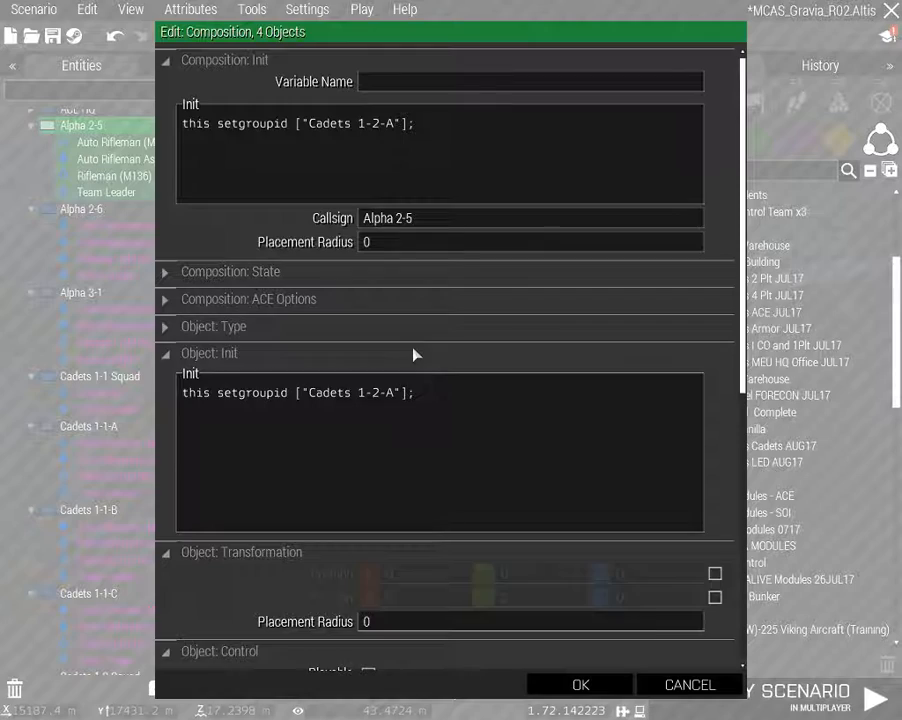
click(415, 354)
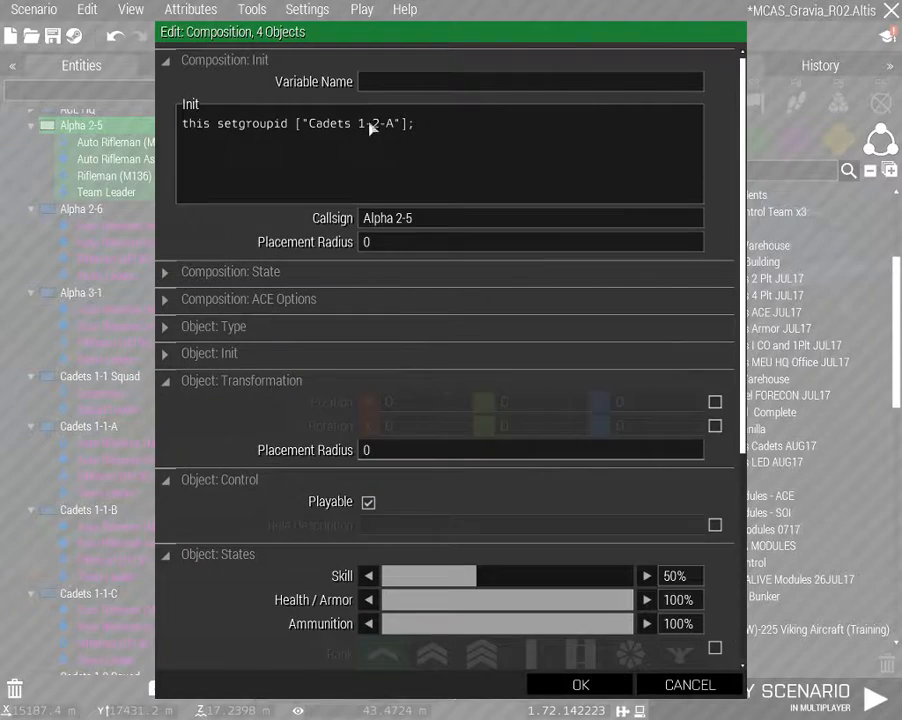
triple_click(430, 218)
text(Cadets 1-2-A)
click(585, 684)
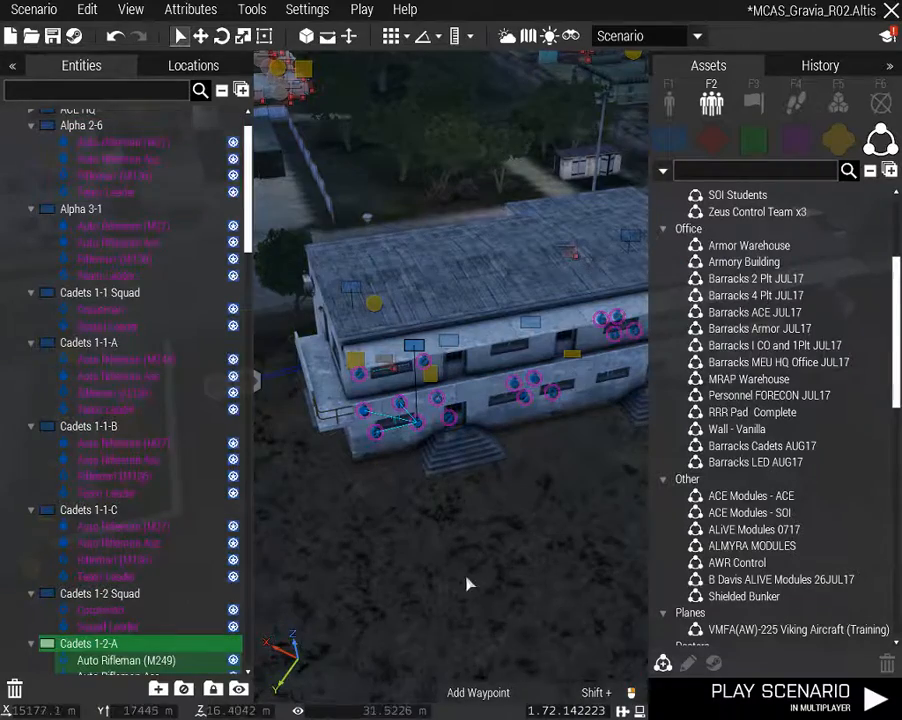
Copy the name Cadets 1-2-B from the init line of group Alpha 2-6 into its callsign
scroll(469, 550, up, 2)
double_click(455, 350)
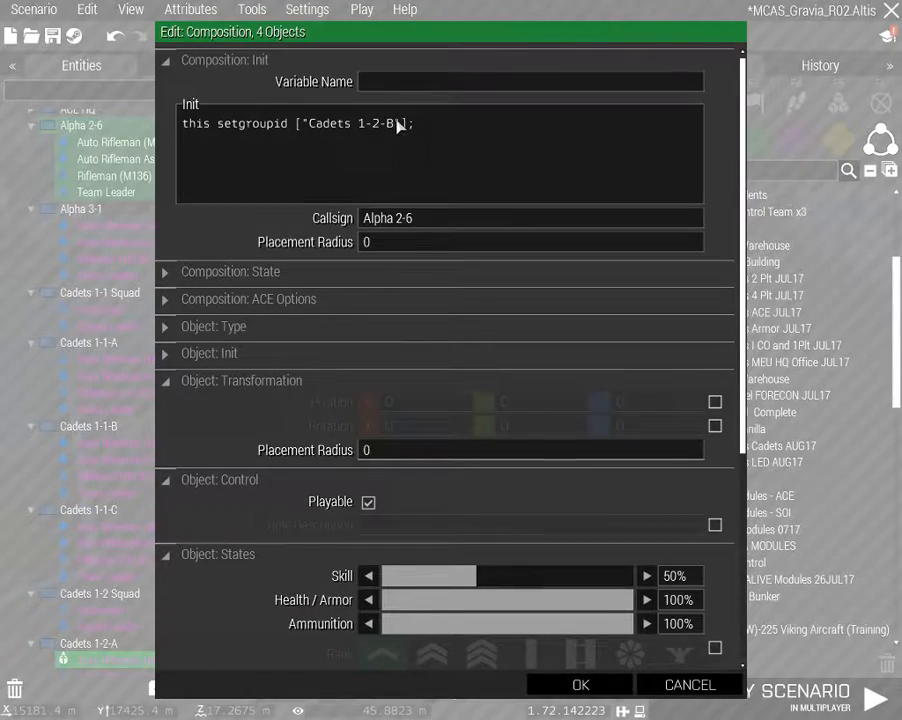
drag(396, 122, 323, 129)
triple_click(410, 219)
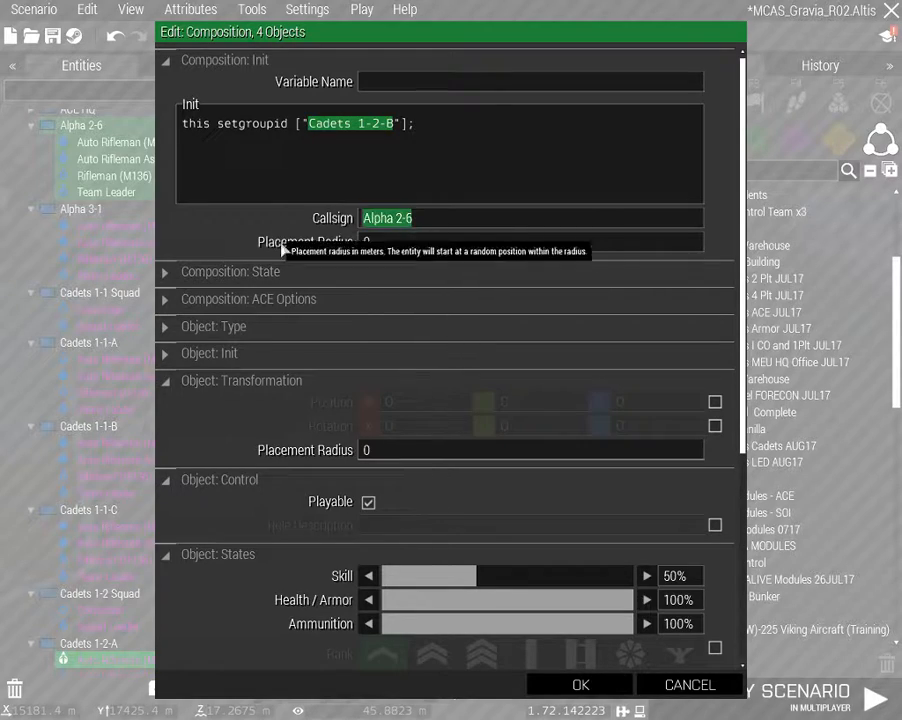
text(Cadets 1-2-B)
click(580, 684)
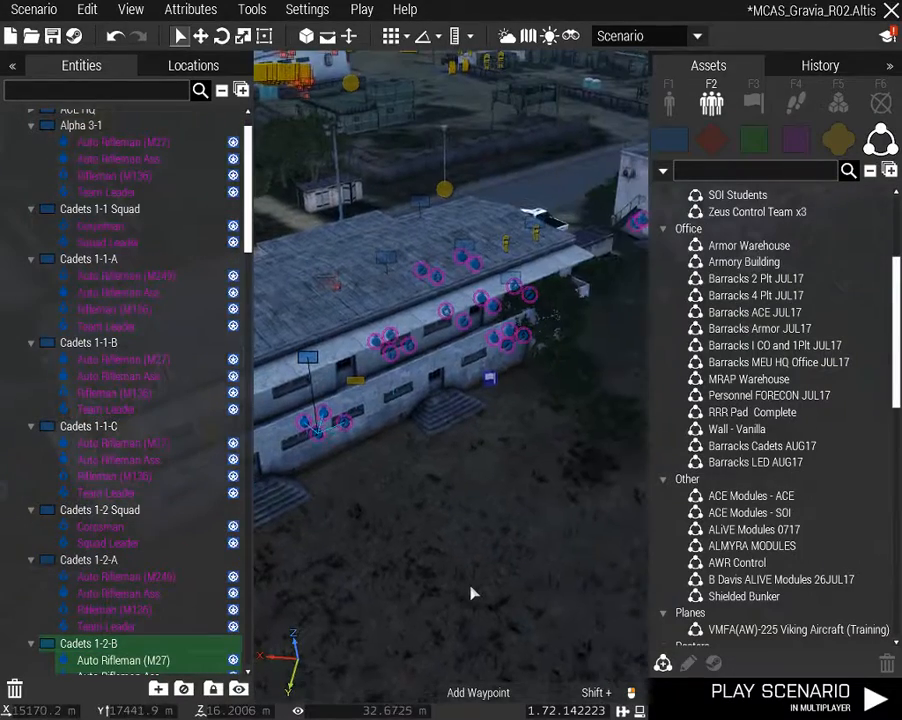
Copy the name Cadets 1-2-C from the init line of group Alpha 3-1 into its callsign
double_click(506, 282)
drag(396, 125, 306, 136)
key(ctrl+c)
triple_click(410, 218)
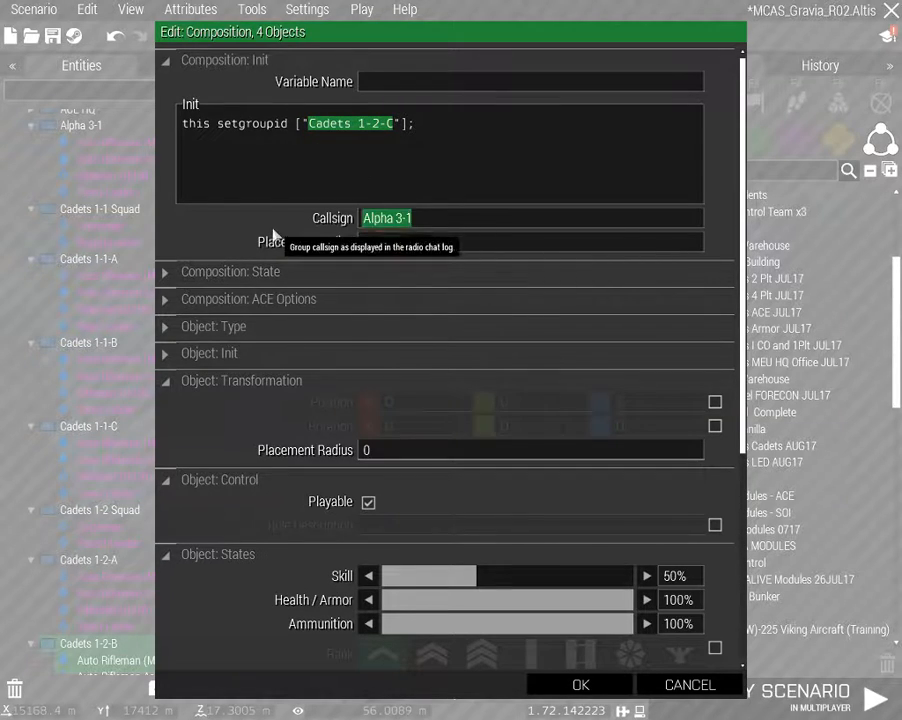
key(ctrl+v)
click(582, 685)
Save the MCAS_Gravia_R02 scenario and dismiss the cTab config message
right_drag(453, 607, 376, 598)
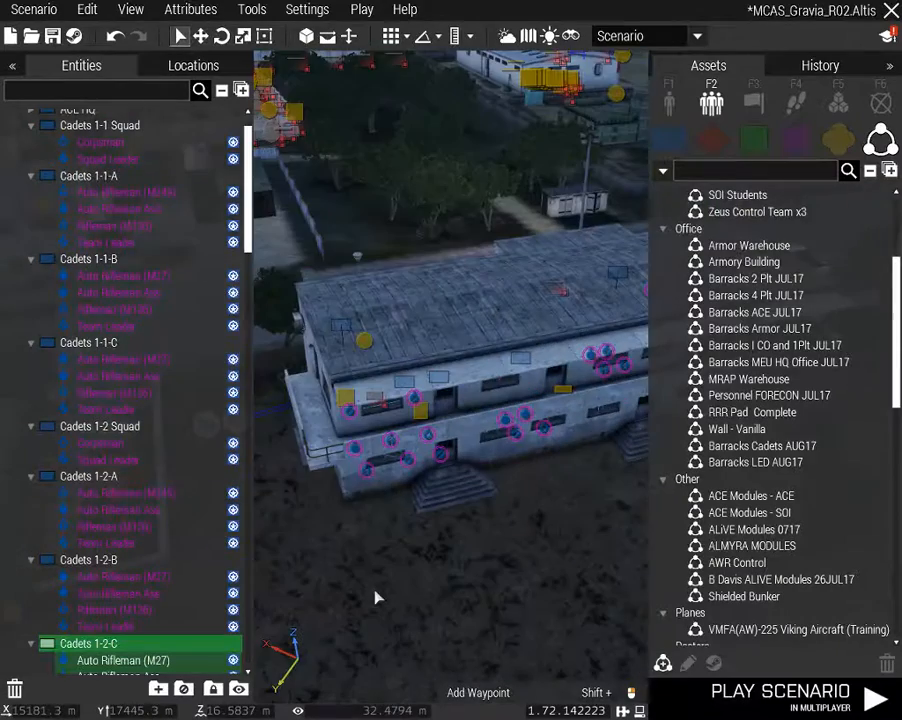
click(53, 37)
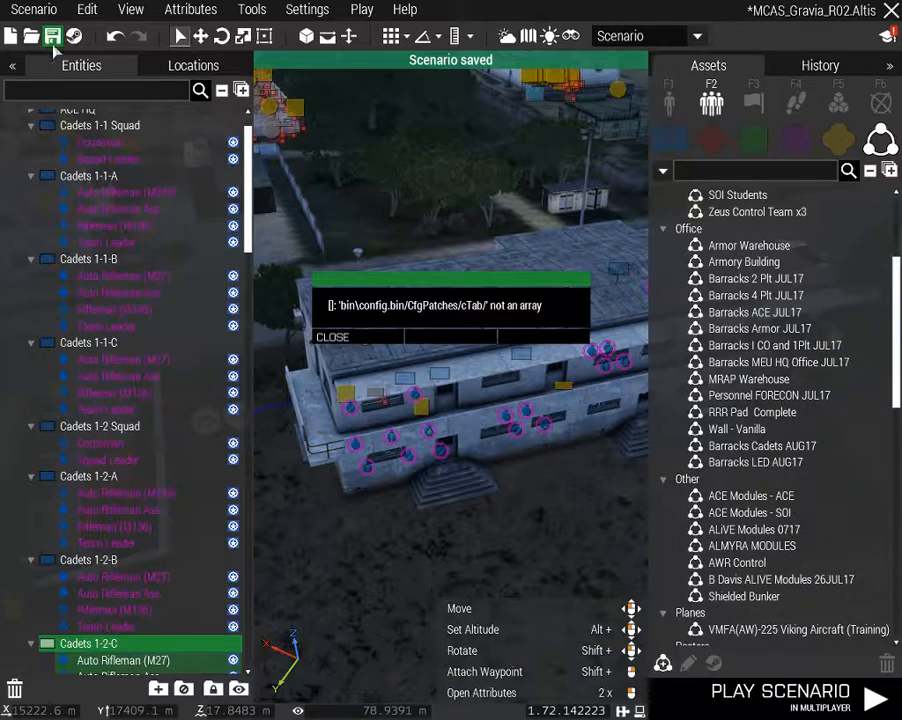
click(326, 338)
Launch the scenario in multiplayer and examine the MEU headquarters, company, GCE, Gator and Titan roles in the BLUFOR role list
click(753, 714)
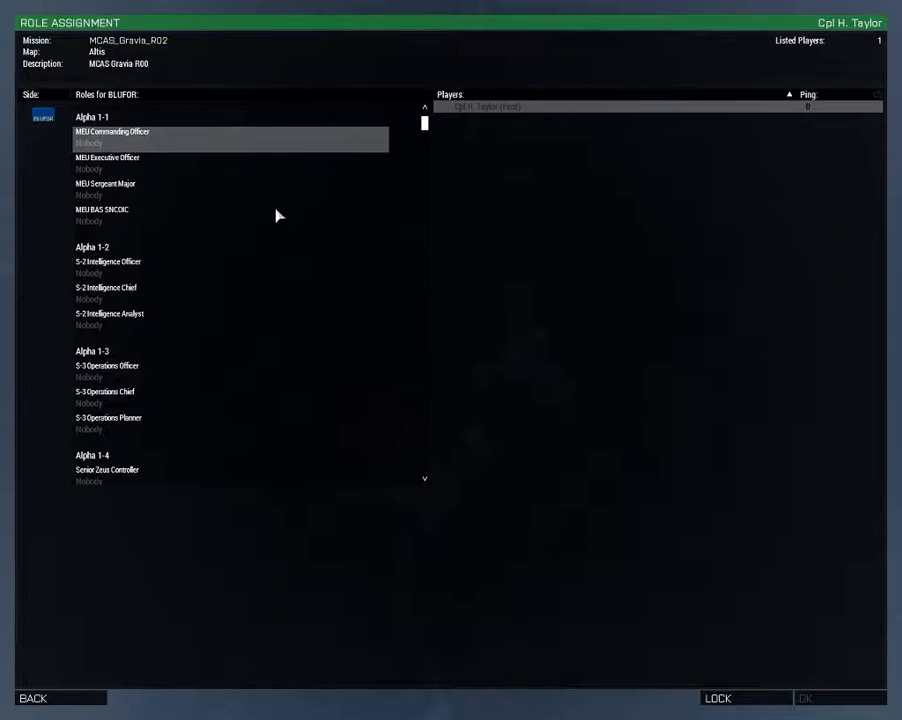
scroll(145, 229, down, 10)
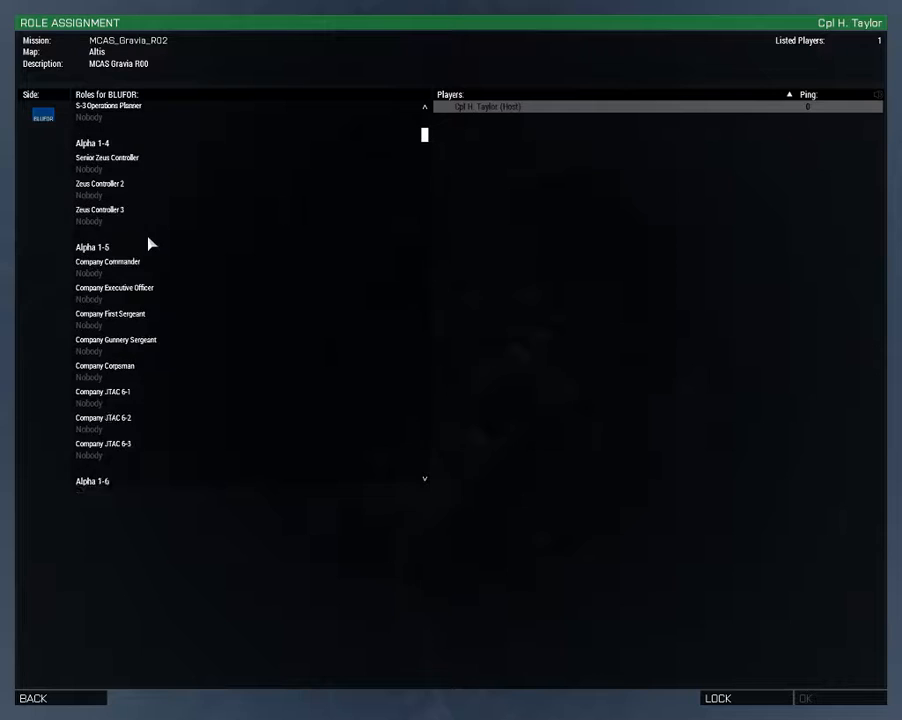
scroll(145, 242, up, 5)
scroll(138, 237, up, 5)
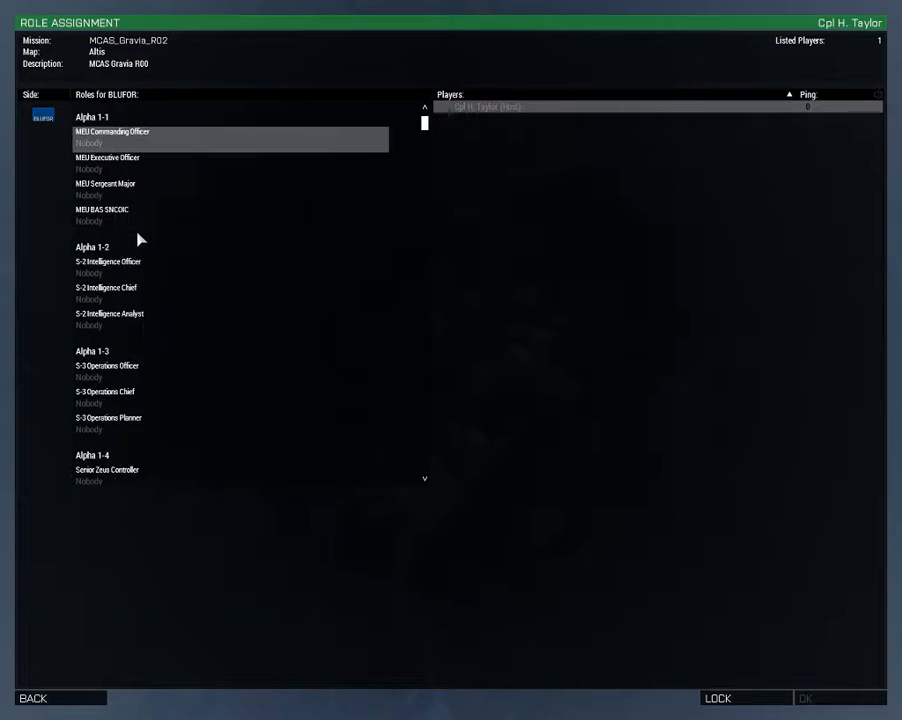
scroll(138, 237, down, 2)
scroll(138, 240, down, 3)
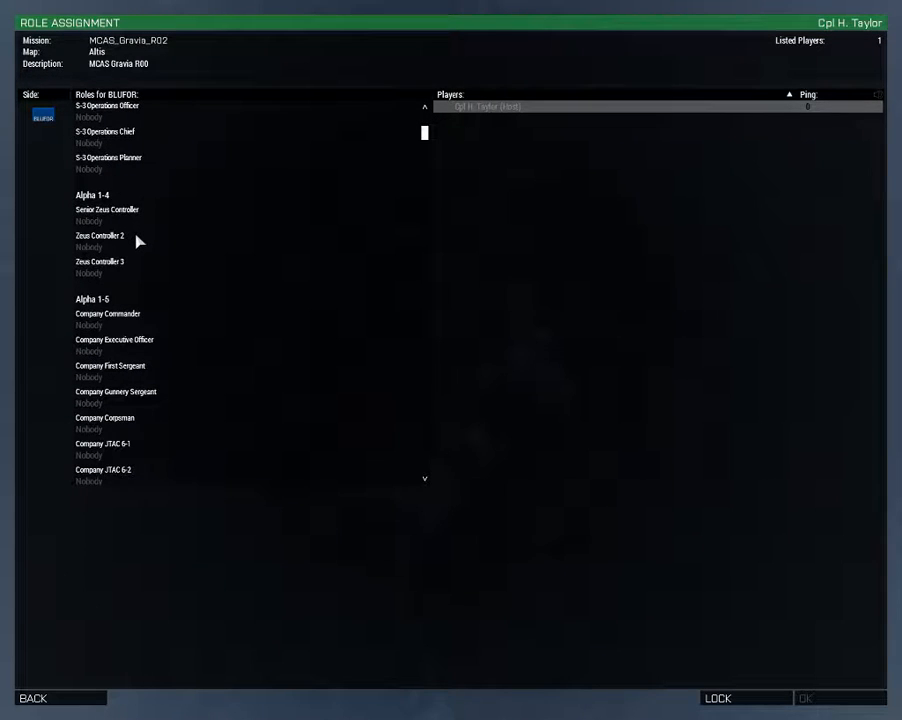
scroll(138, 240, down, 7)
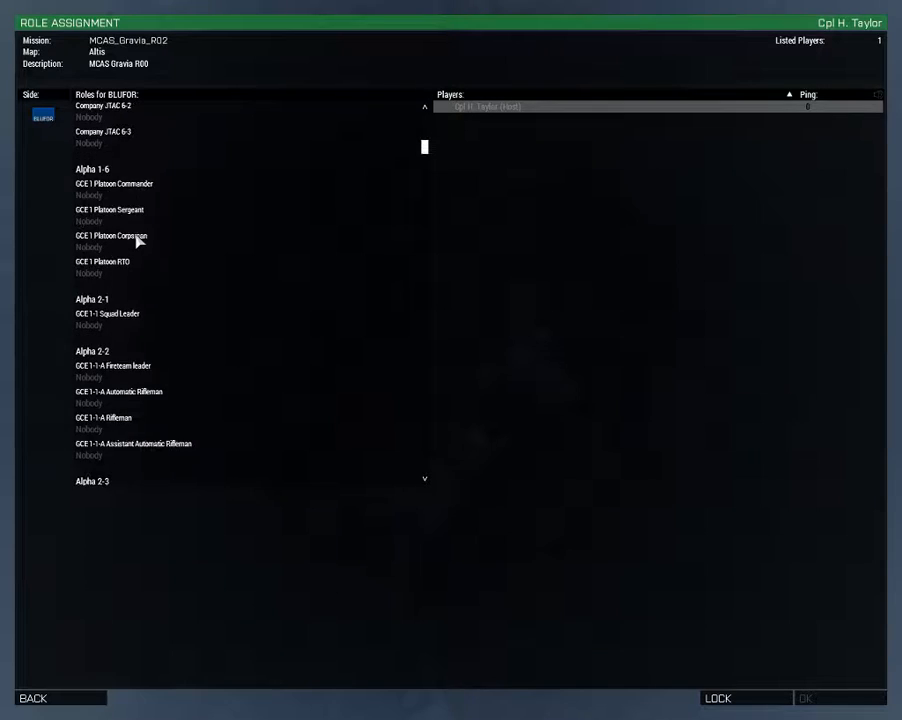
scroll(138, 240, down, 8)
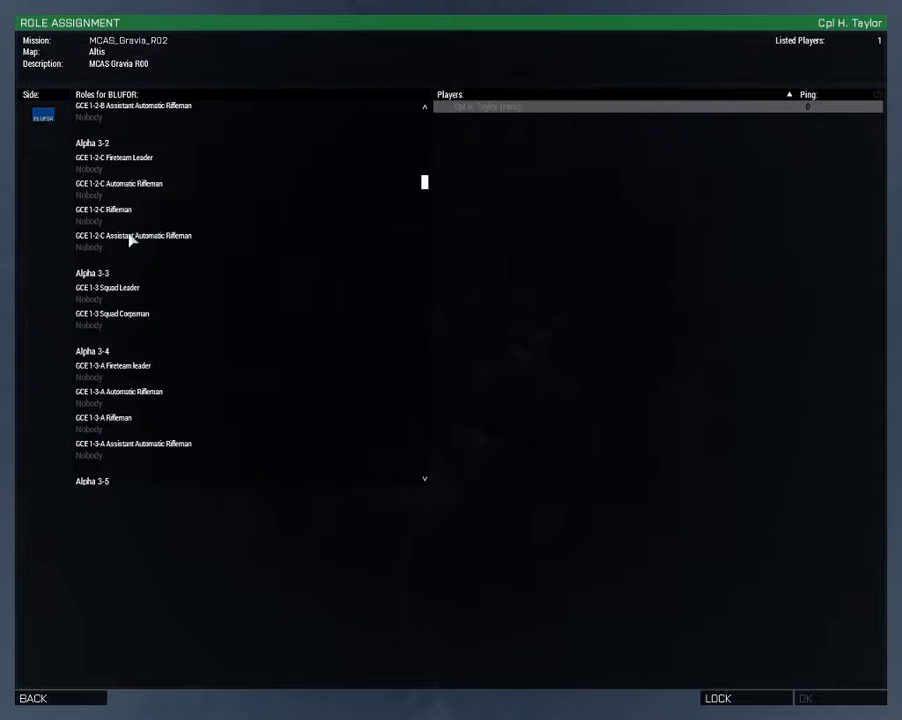
scroll(130, 240, up, 8)
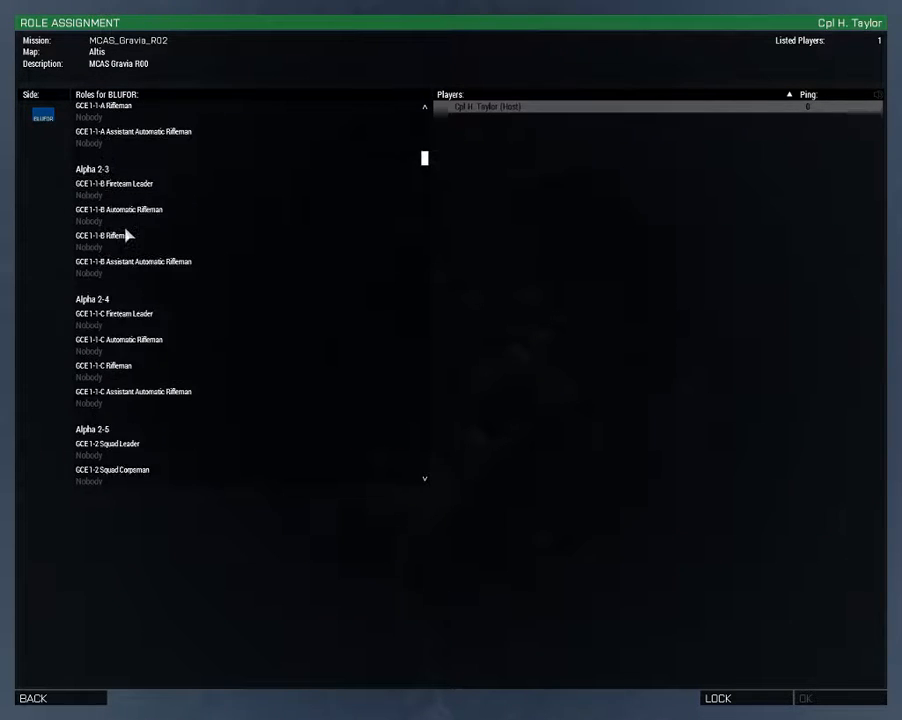
scroll(127, 235, down, 8)
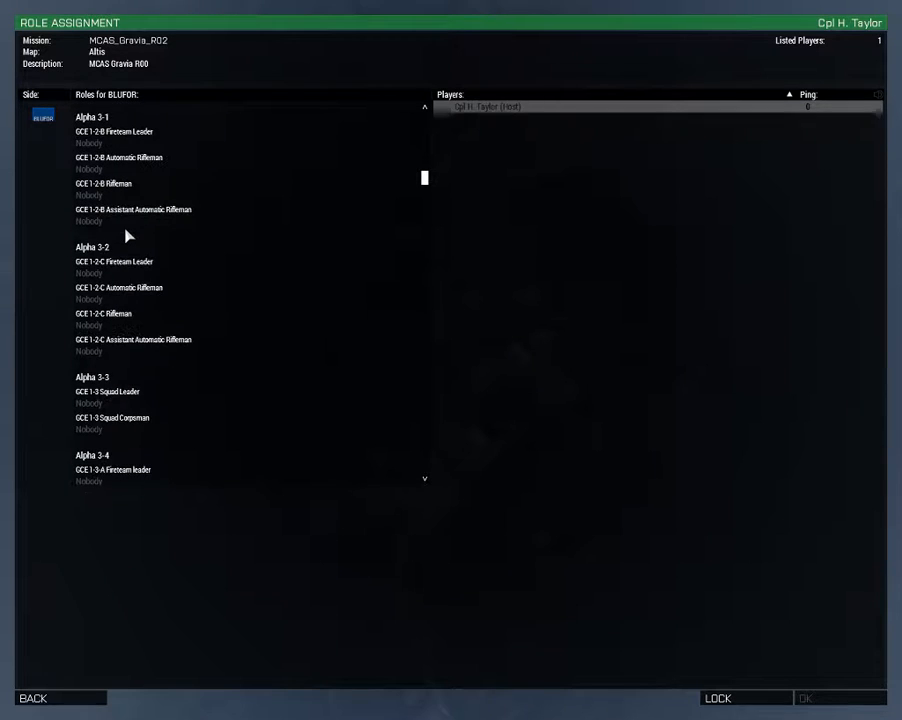
scroll(127, 235, down, 10)
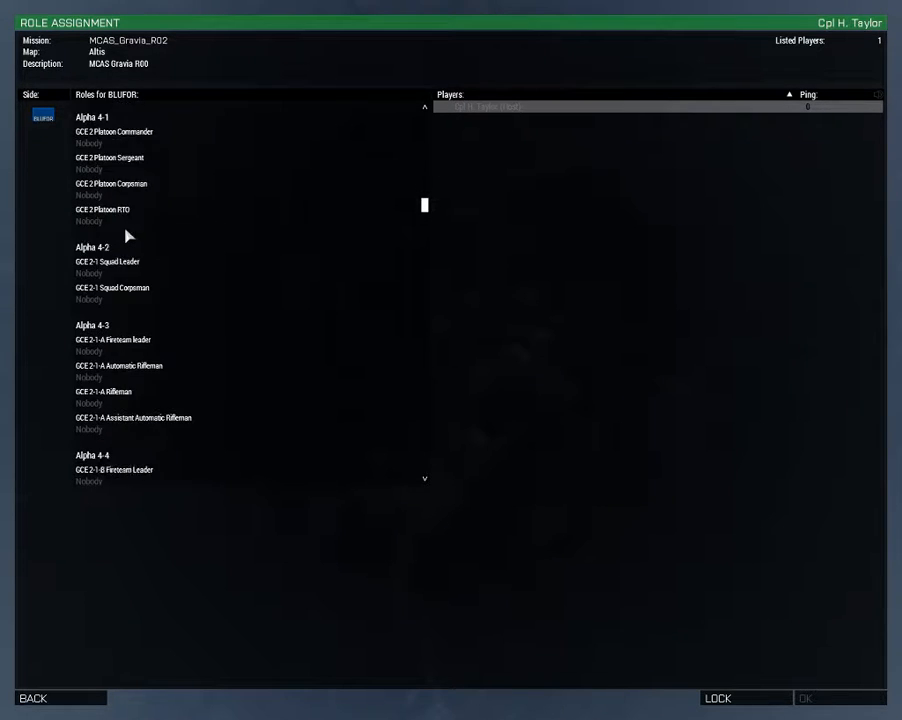
scroll(127, 237, down, 10)
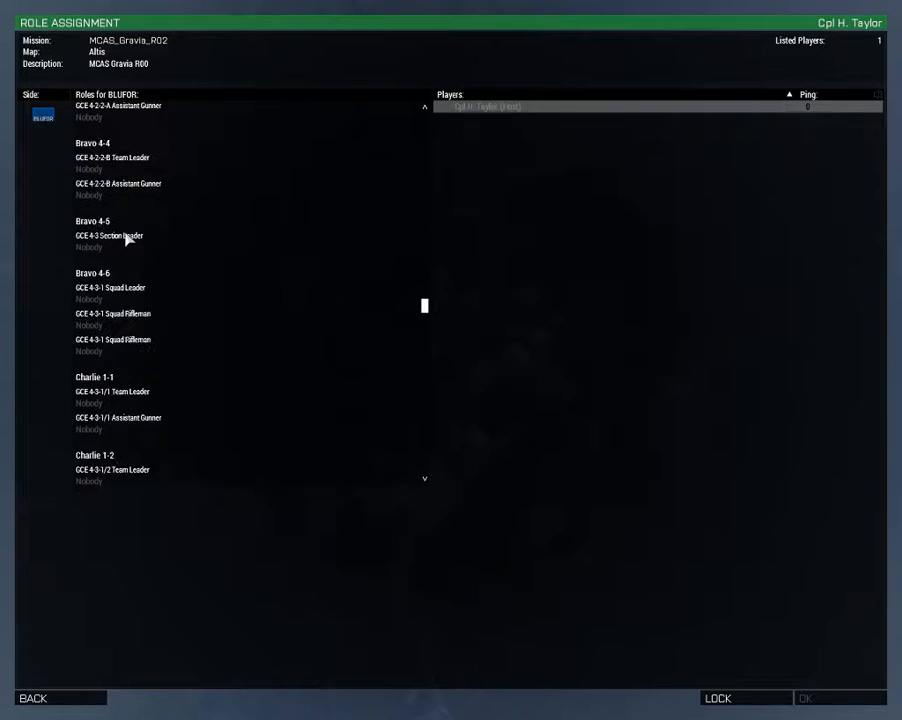
scroll(127, 240, down, 5)
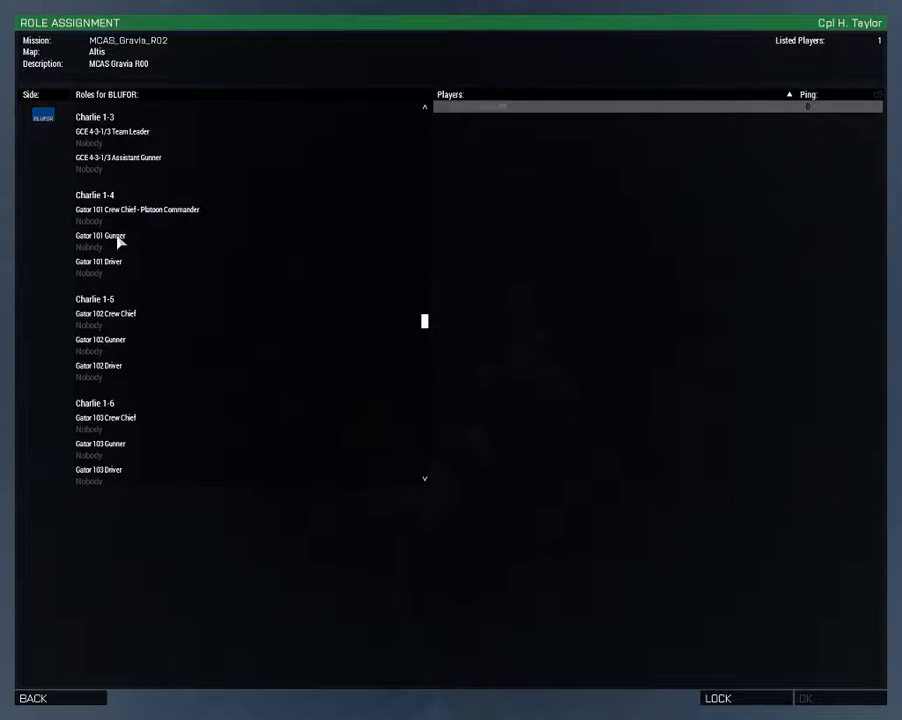
scroll(116, 242, down, 8)
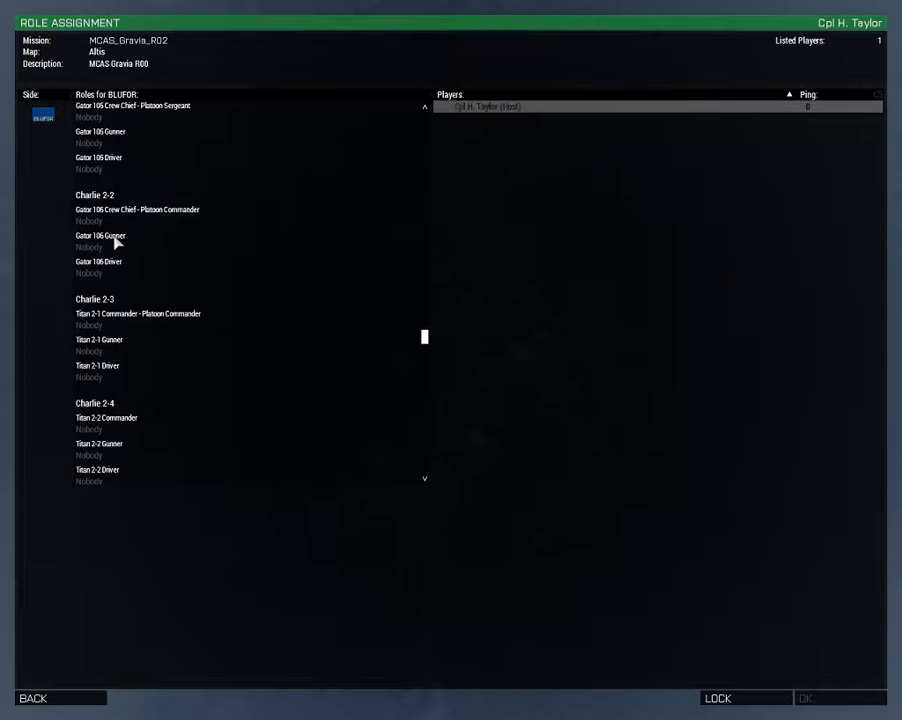
scroll(112, 244, down, 2)
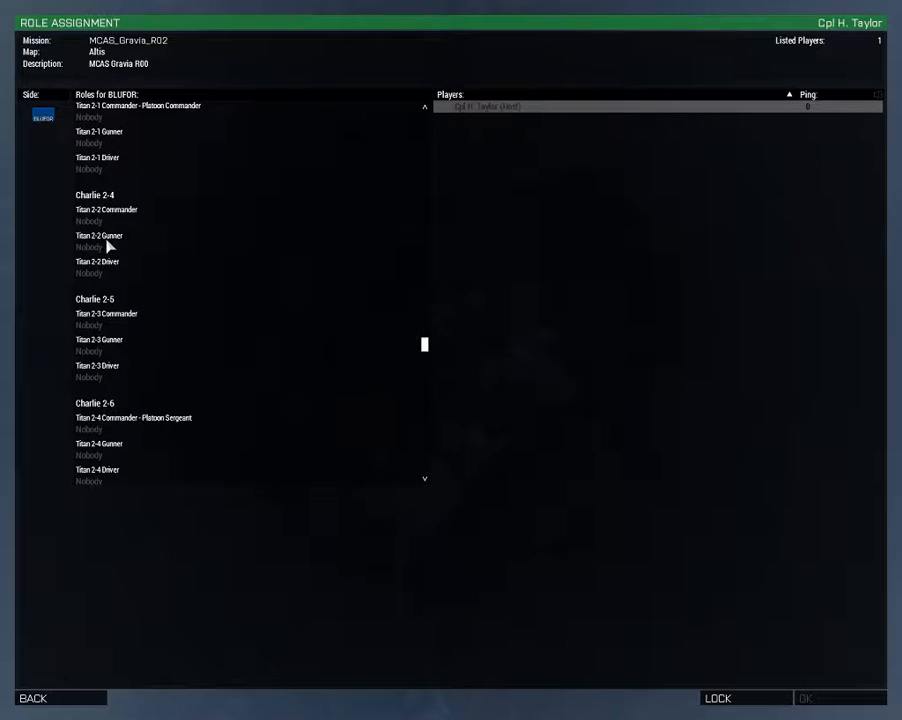
scroll(110, 250, up, 6)
scroll(110, 250, down, 10)
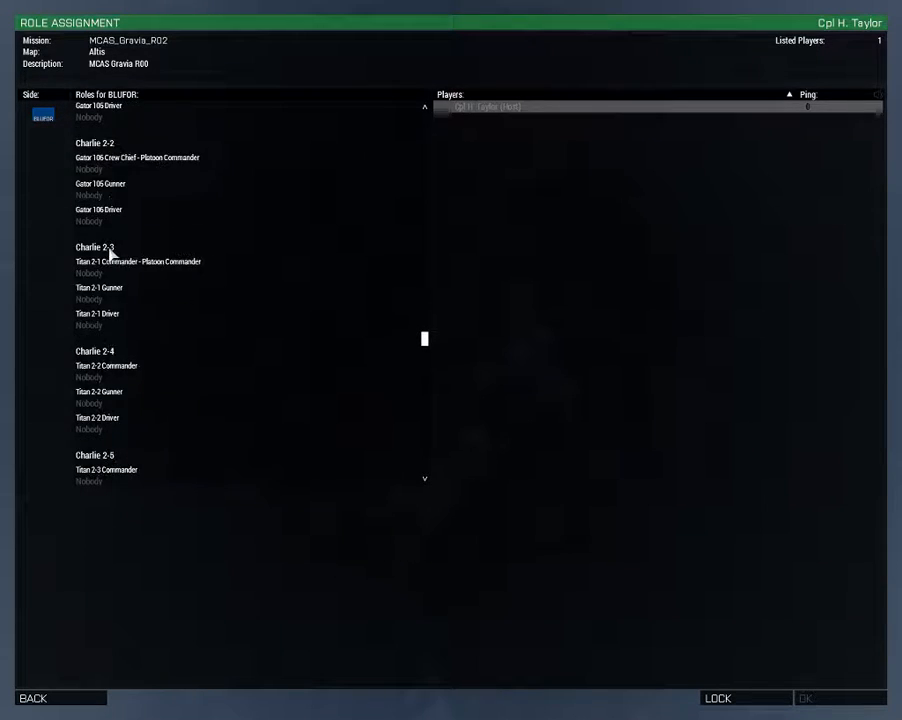
Examine the aviation roles from the ACE command group through the Combat, Gunfighter, Reaper and Wolfpack crews, comparing them with the neighbouring groups
scroll(100, 258, down, 10)
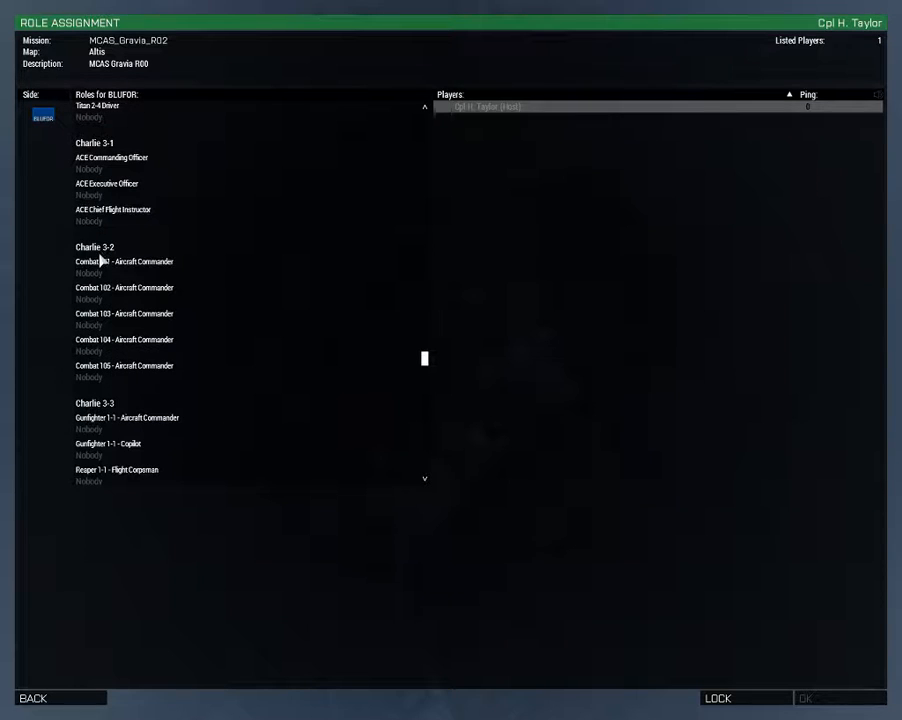
scroll(100, 262, down, 10)
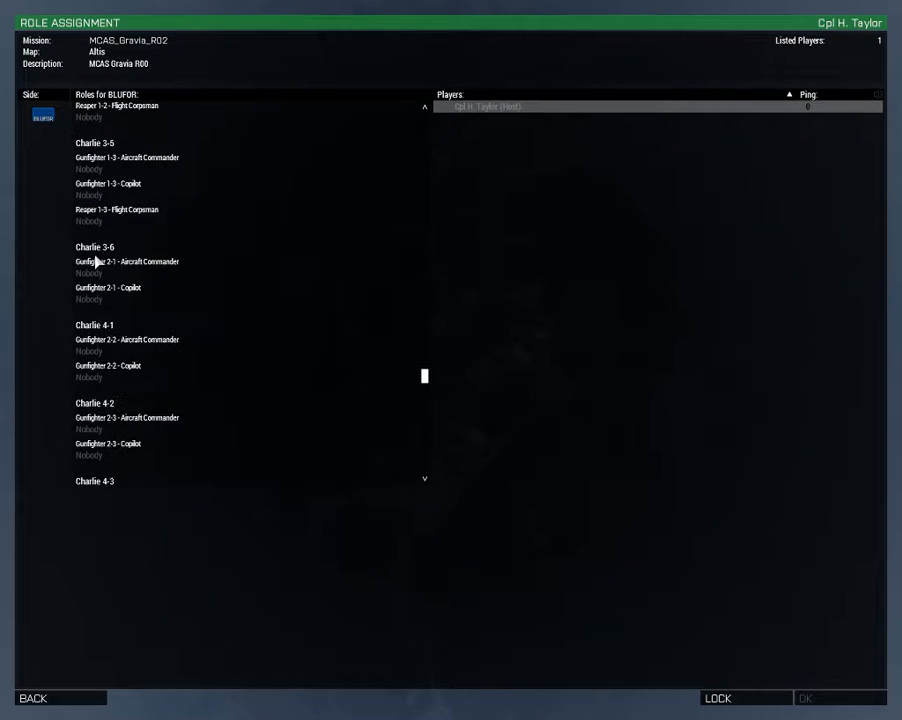
scroll(95, 262, down, 10)
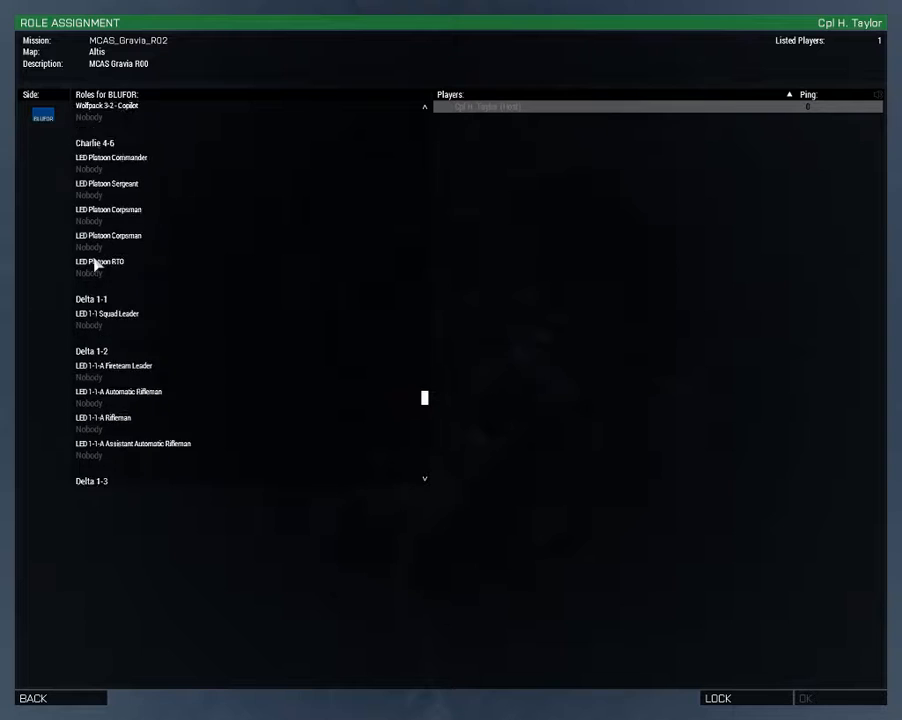
scroll(95, 263, up, 4)
scroll(138, 292, up, 2)
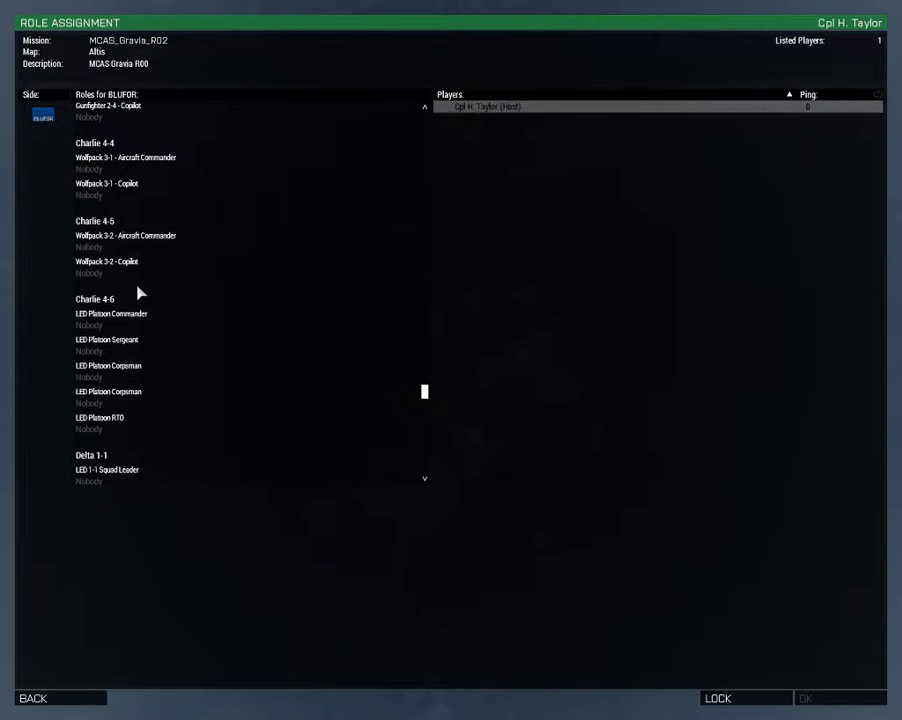
scroll(138, 292, up, 15)
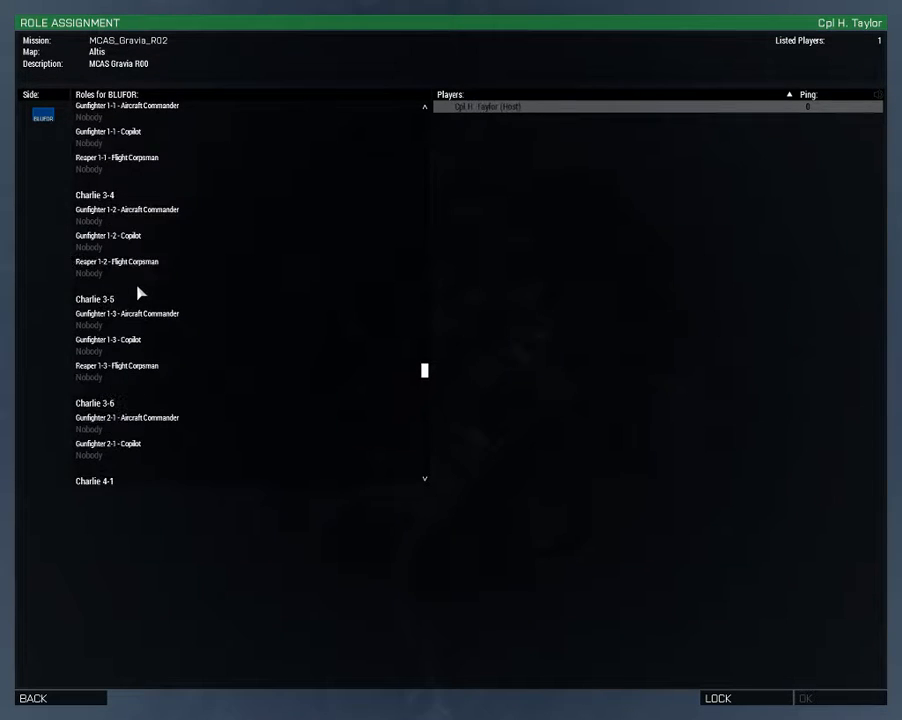
scroll(138, 292, down, 10)
scroll(138, 292, down, 20)
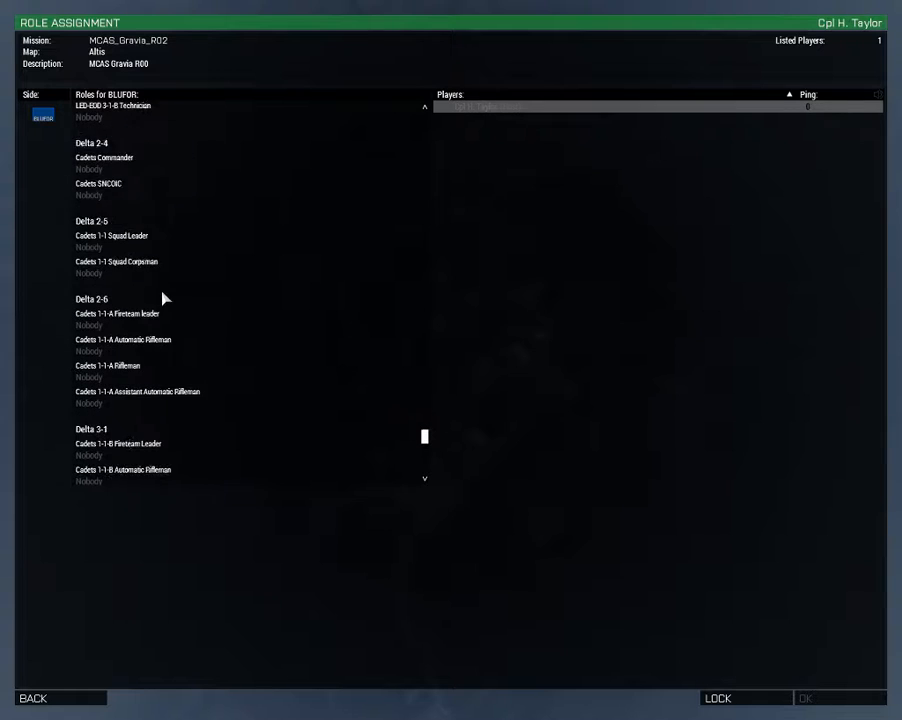
scroll(163, 304, down, 3)
scroll(160, 308, up, 20)
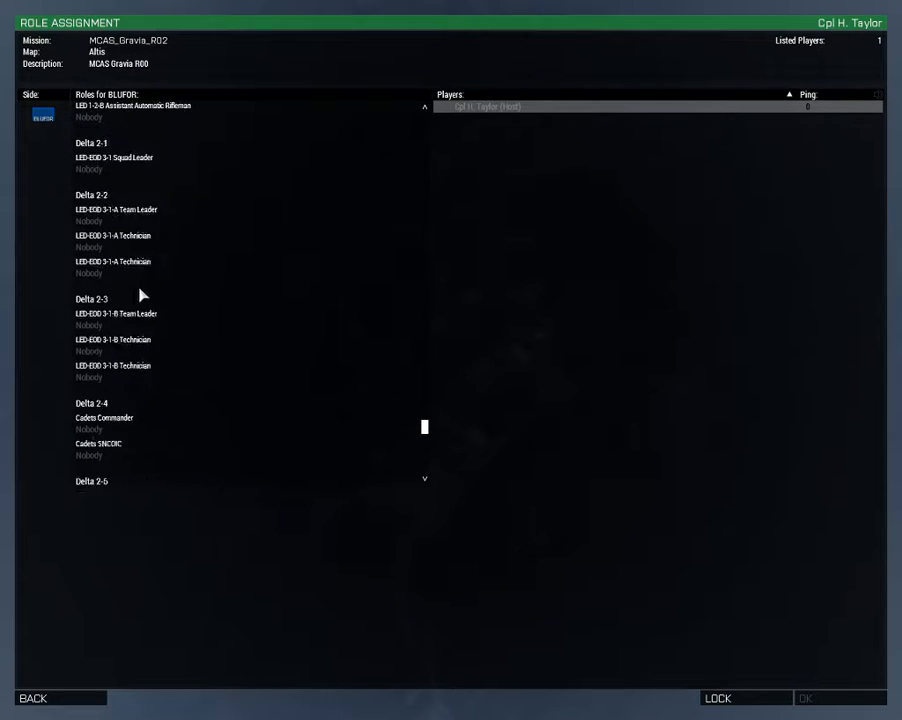
scroll(122, 286, up, 12)
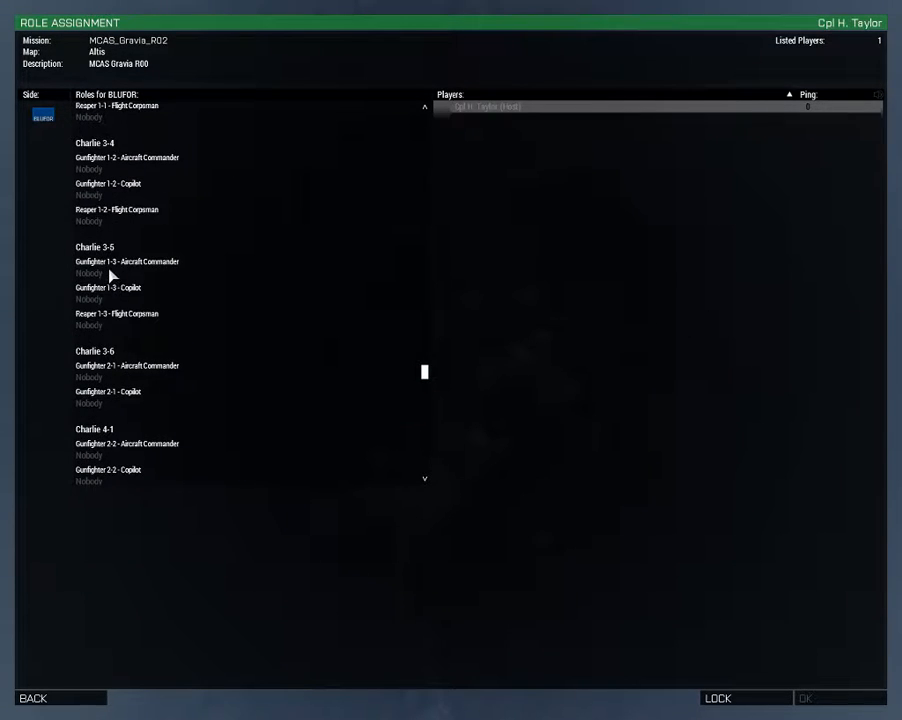
scroll(147, 278, down, 8)
scroll(153, 274, up, 8)
scroll(148, 277, up, 6)
scroll(148, 277, up, 2)
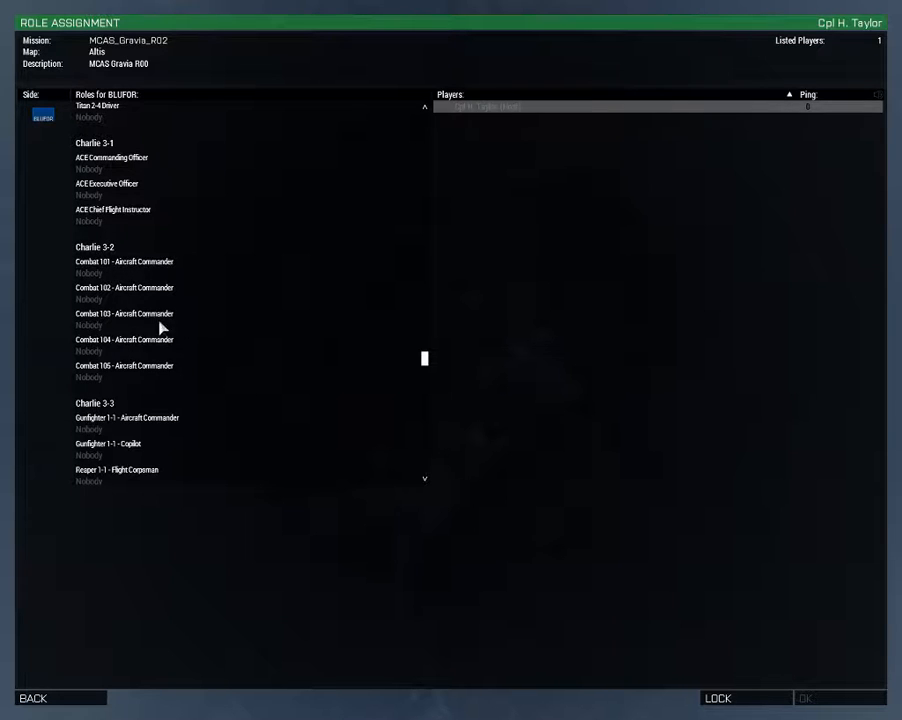
scroll(205, 307, down, 12)
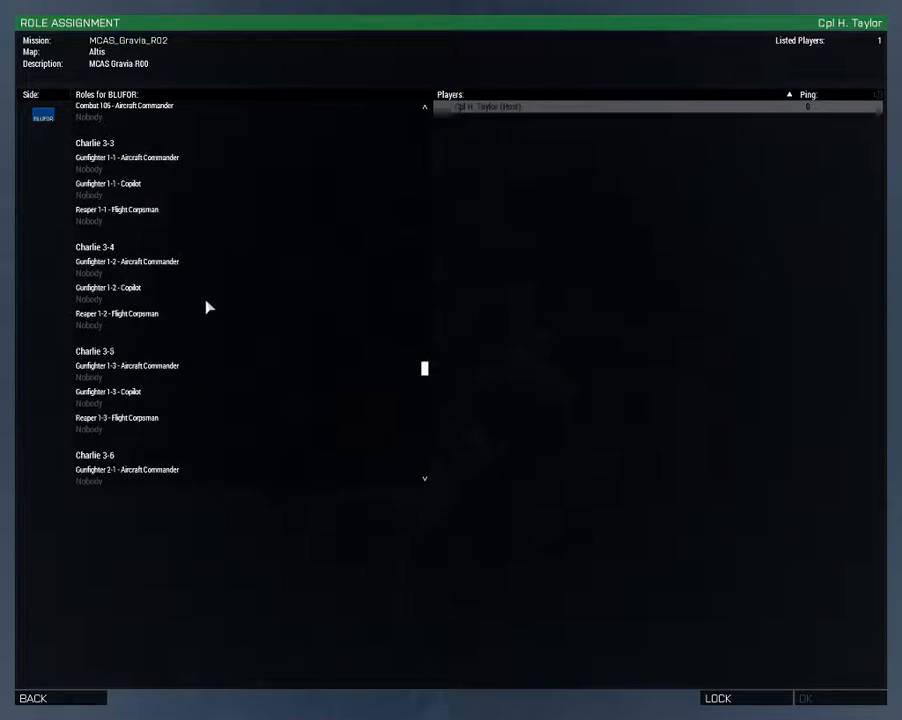
scroll(203, 307, up, 12)
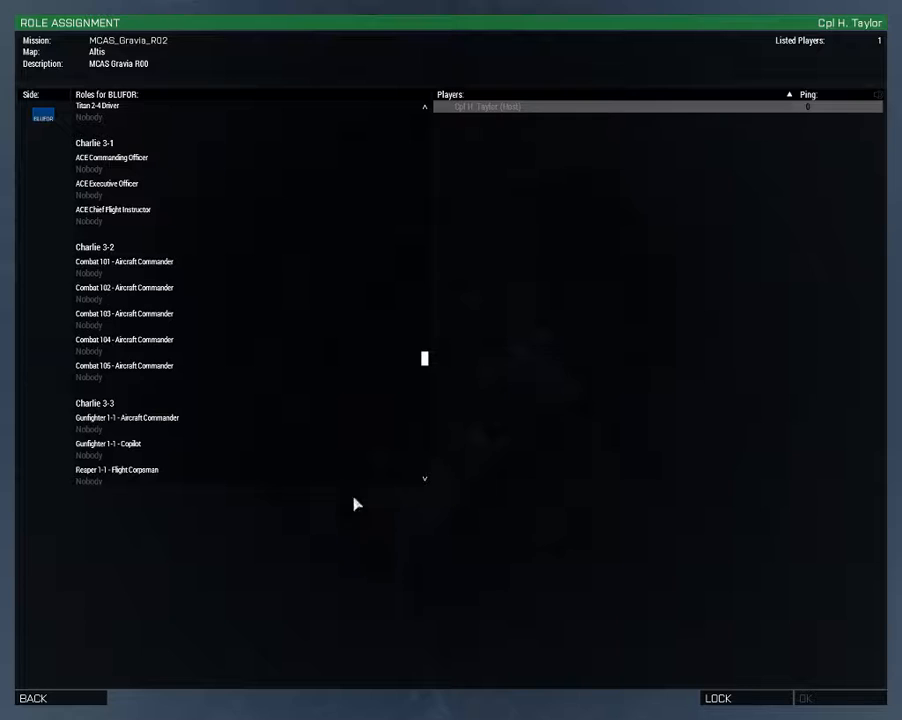
scroll(158, 310, down, 12)
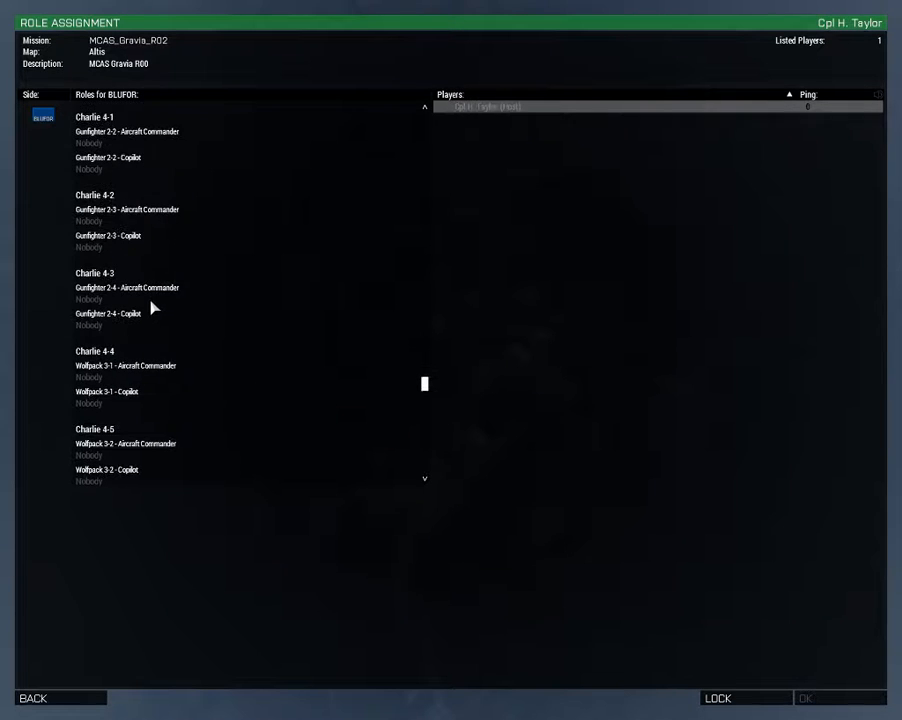
scroll(152, 310, down, 2)
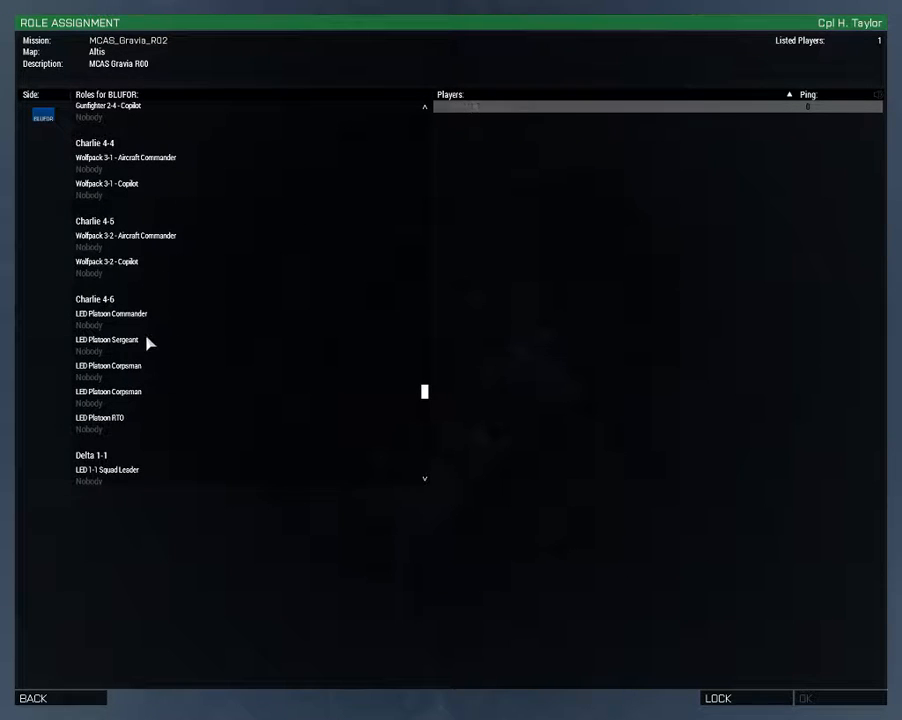
Check the LED, LED-EOD and Cadets roles through Cadets 1-2-C at the list's end, and return to the scenario editor
scroll(148, 340, down, 10)
scroll(148, 343, down, 10)
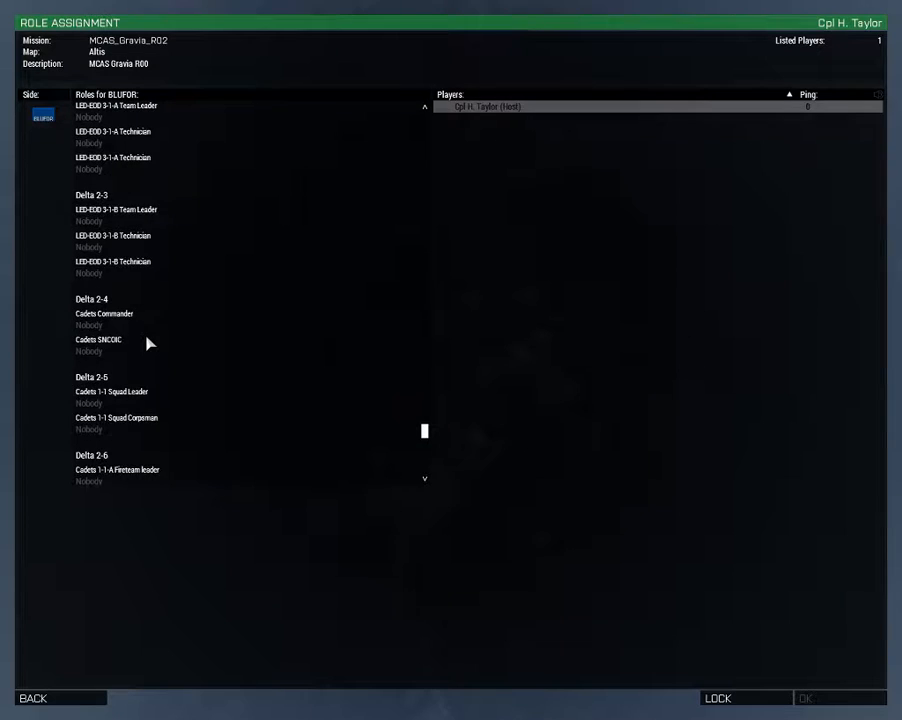
scroll(148, 343, up, 4)
scroll(146, 344, down, 5)
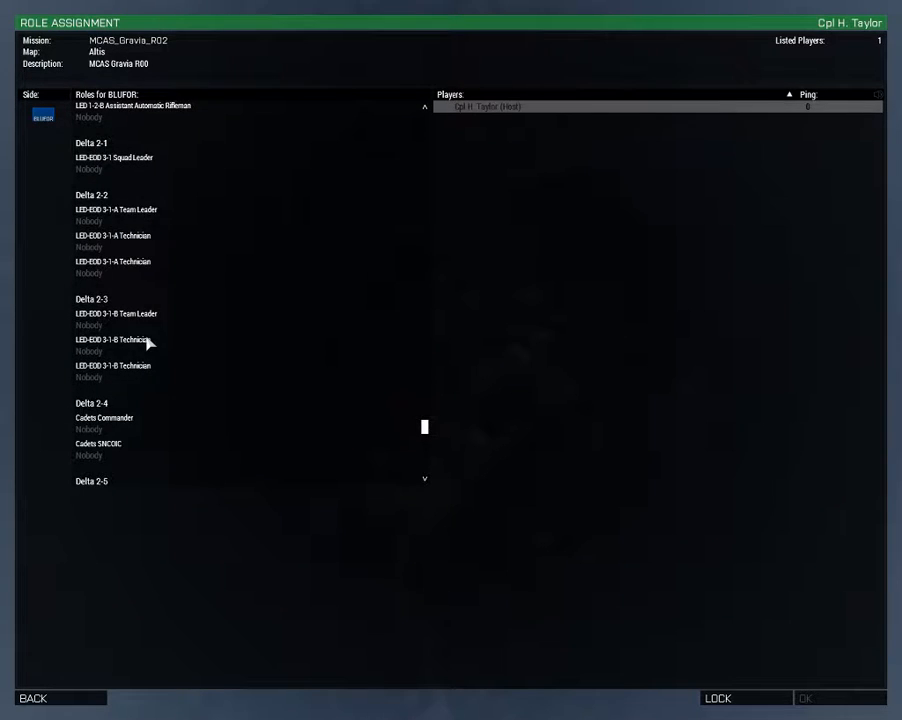
scroll(146, 344, down, 5)
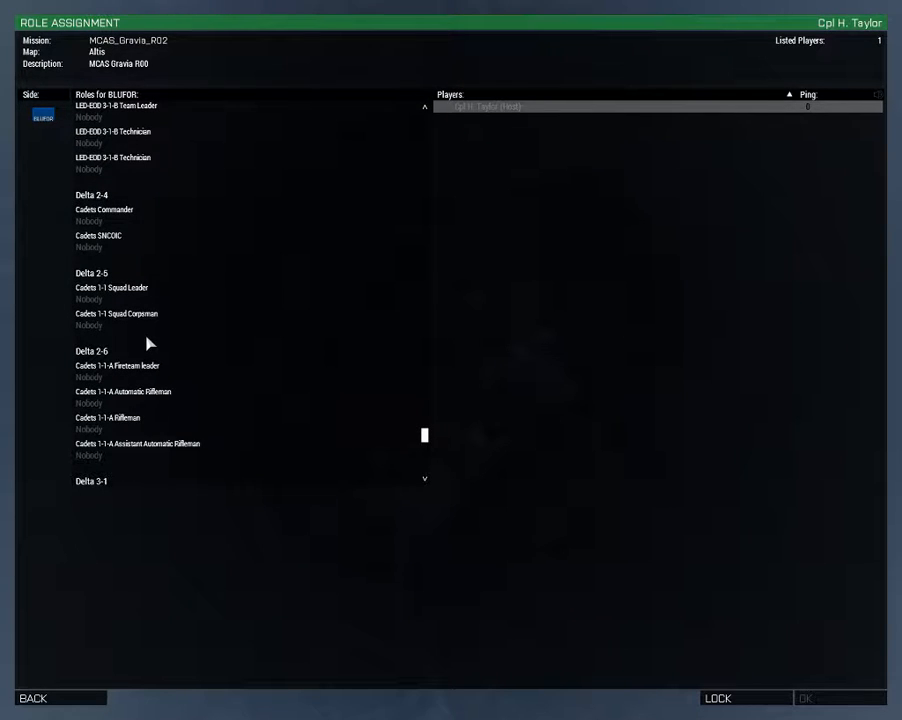
scroll(148, 344, down, 1)
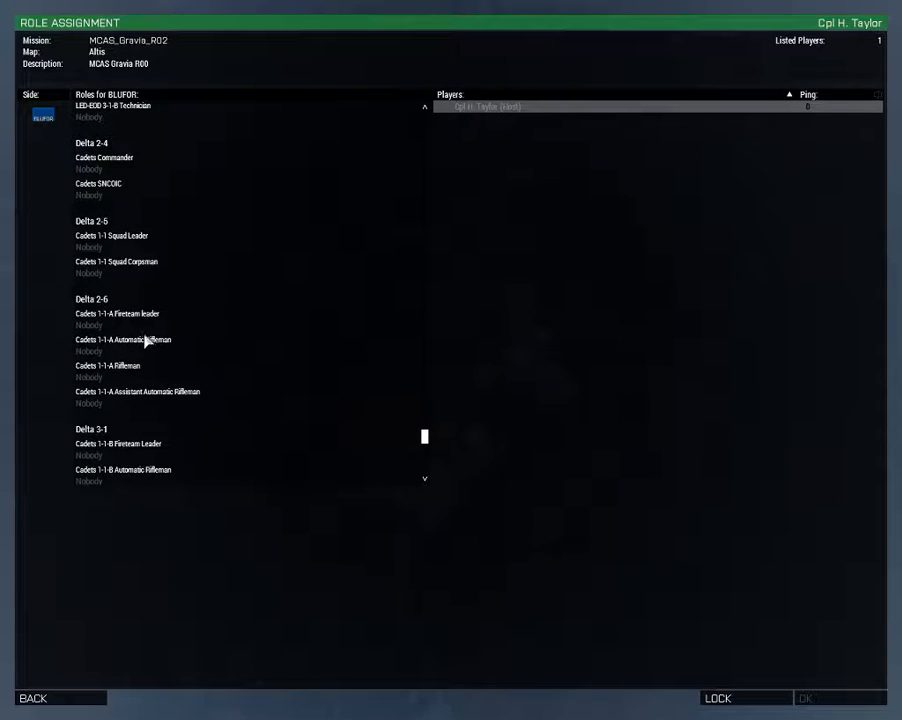
scroll(145, 341, down, 13)
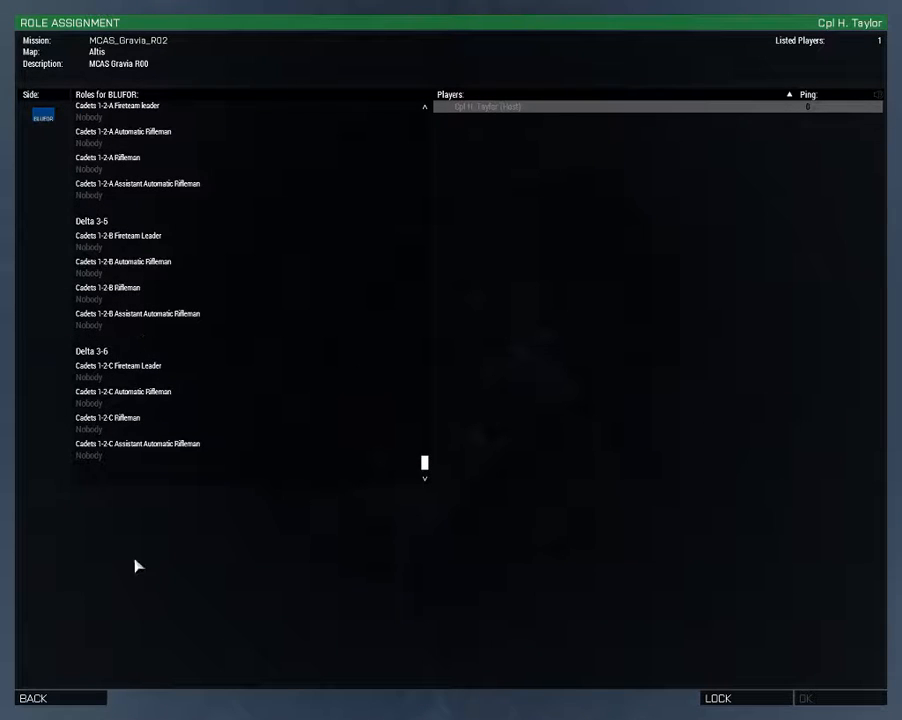
click(68, 702)
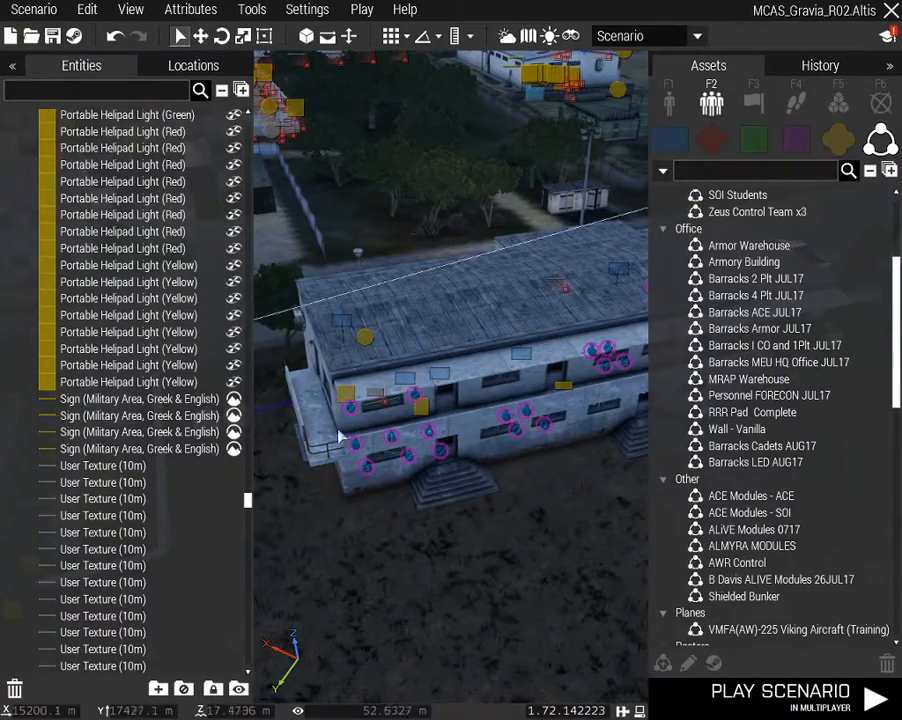
Examine the base's barracks, roads and synced vehicle area, ending at the cadets barracks with its Game Master modules
right_drag(338, 434, 199, 475)
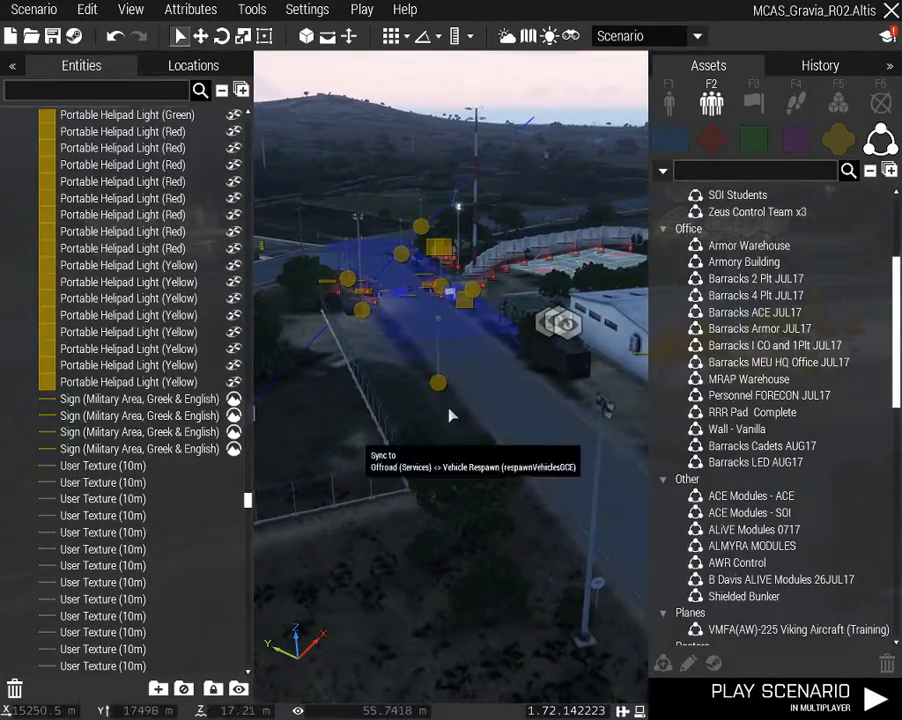
right_drag(443, 405, 235, 187)
key(w)
key(w)
key(d)
key(w)
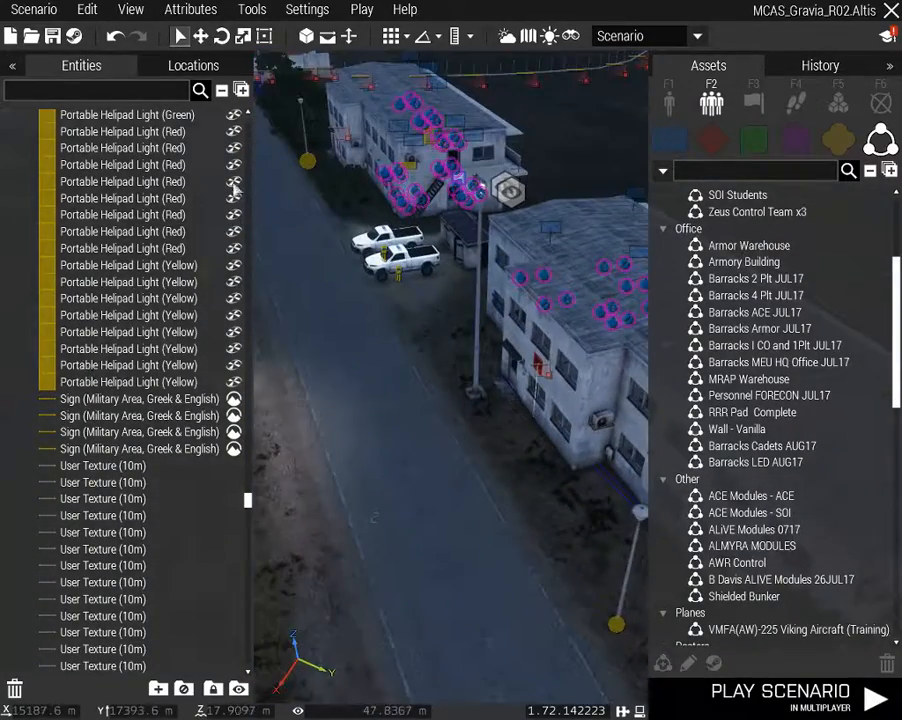
right_drag(455, 314, 568, 396)
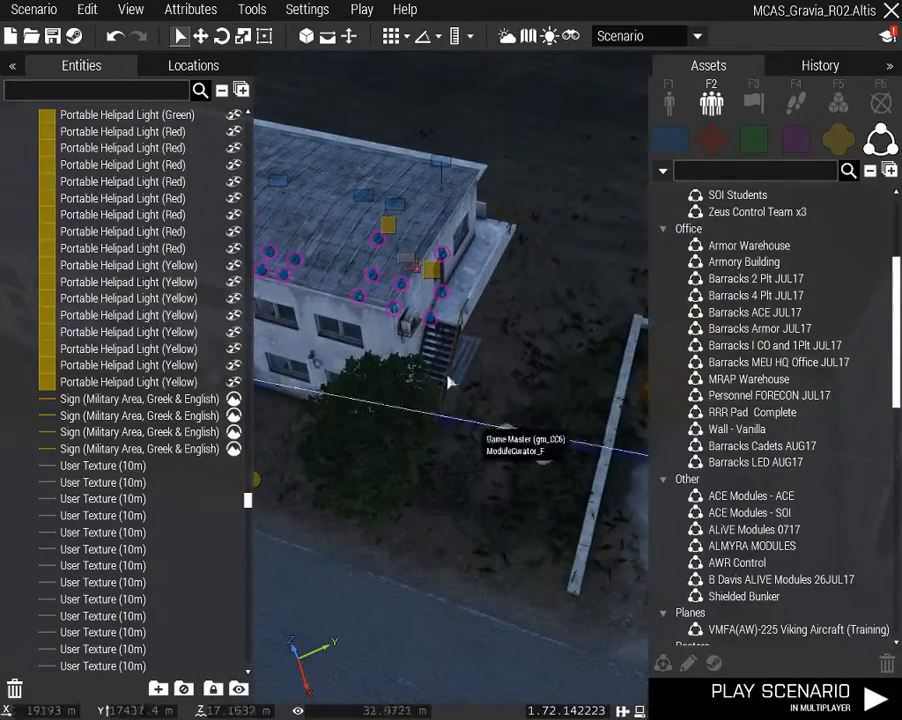
right_drag(447, 378, 854, 366)
mouse_move(560, 366)
right_down()
mouse_move(612, 368)
mouse_move(565, 384)
mouse_move(3, 394)
mouse_move(20, 342)
mouse_move(70, 357)
mouse_move(44, 372)
mouse_move(6, 368)
mouse_move(187, 390)
mouse_move(68, 382)
mouse_move(99, 381)
right_up()
right_drag(383, 407, 467, 405)
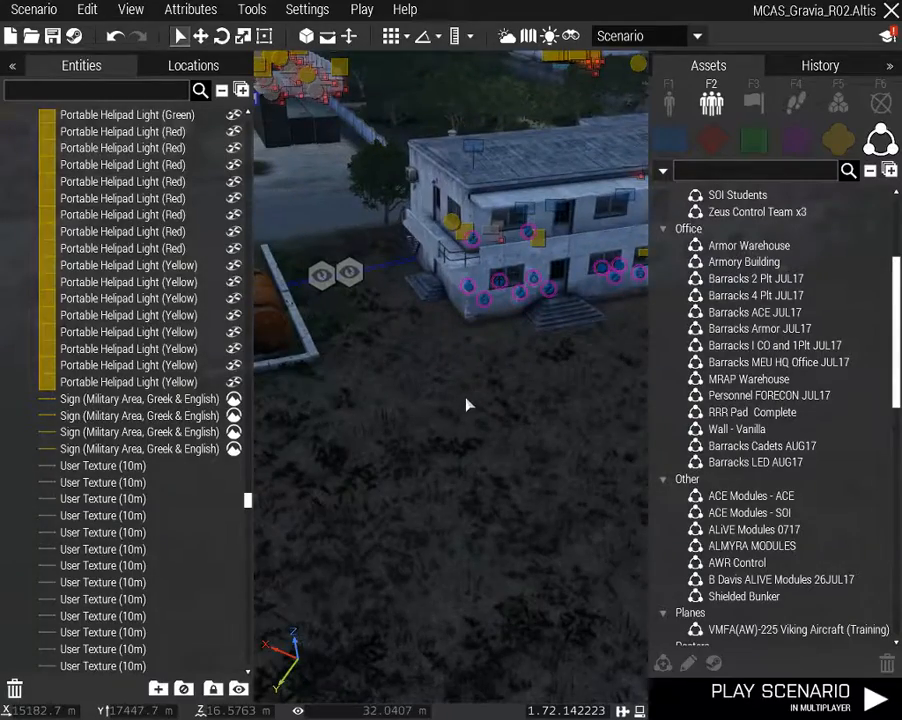
key(w)
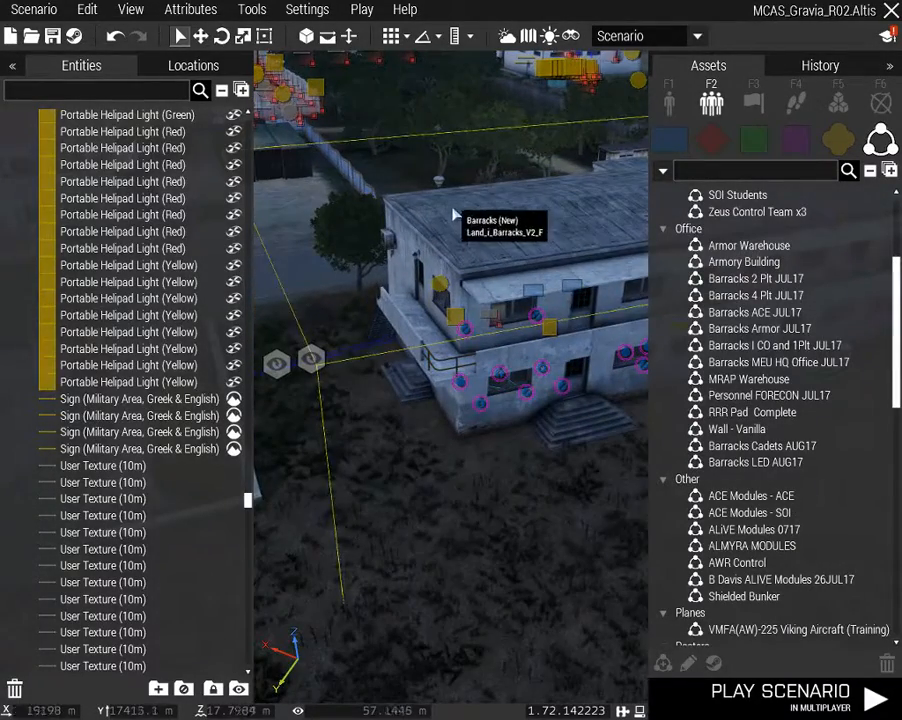
Select the Cadets HQ group at the barracks and check the variable name and init code of its Cadets Commander unit
click(462, 220)
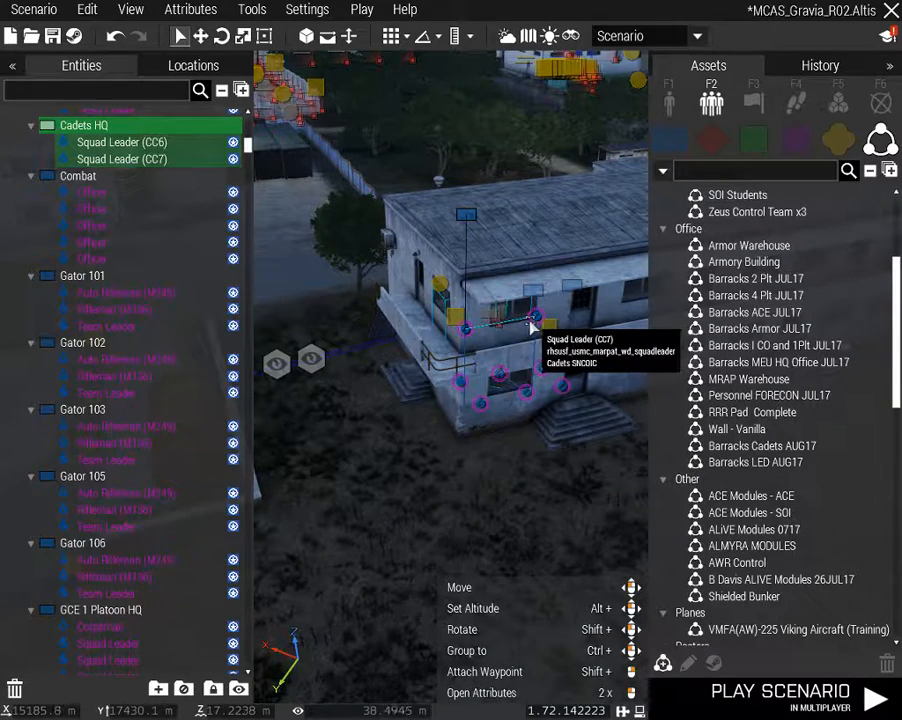
ctrl+drag(529, 322, 465, 328)
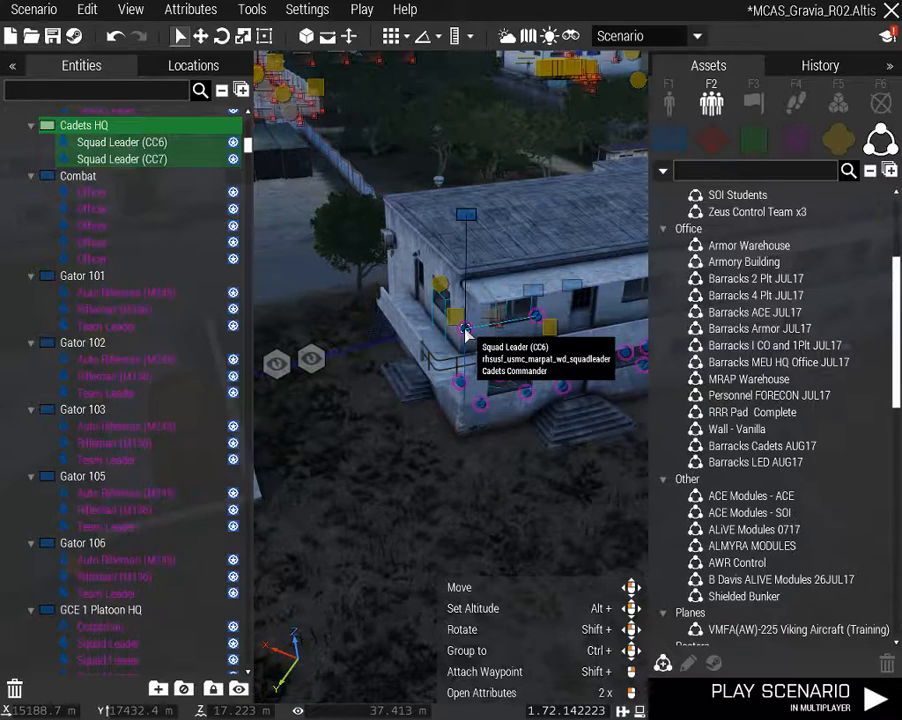
double_click(465, 332)
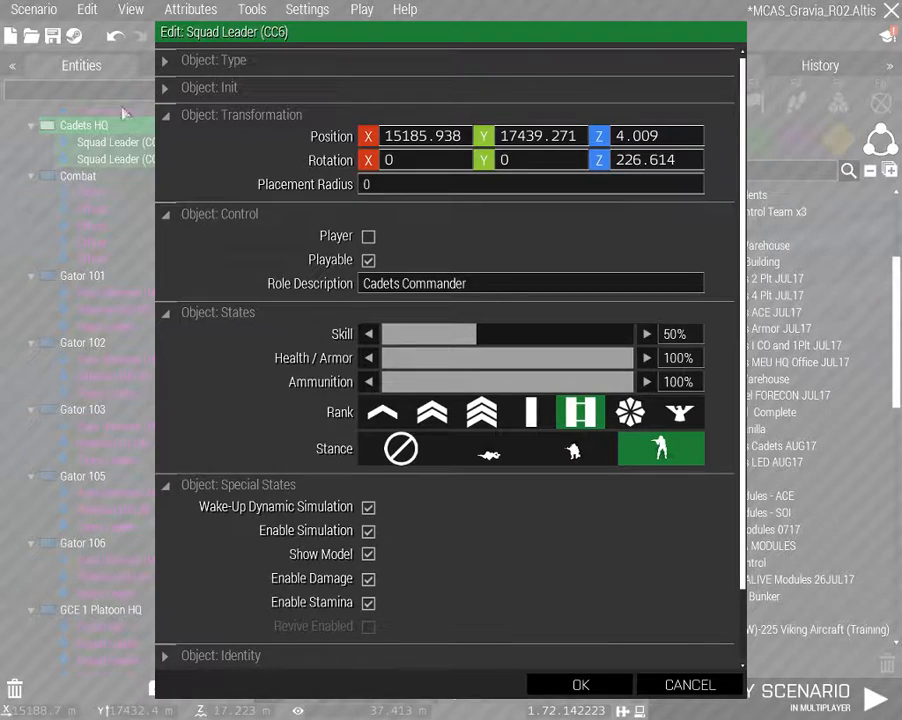
click(170, 63)
click(168, 66)
click(164, 90)
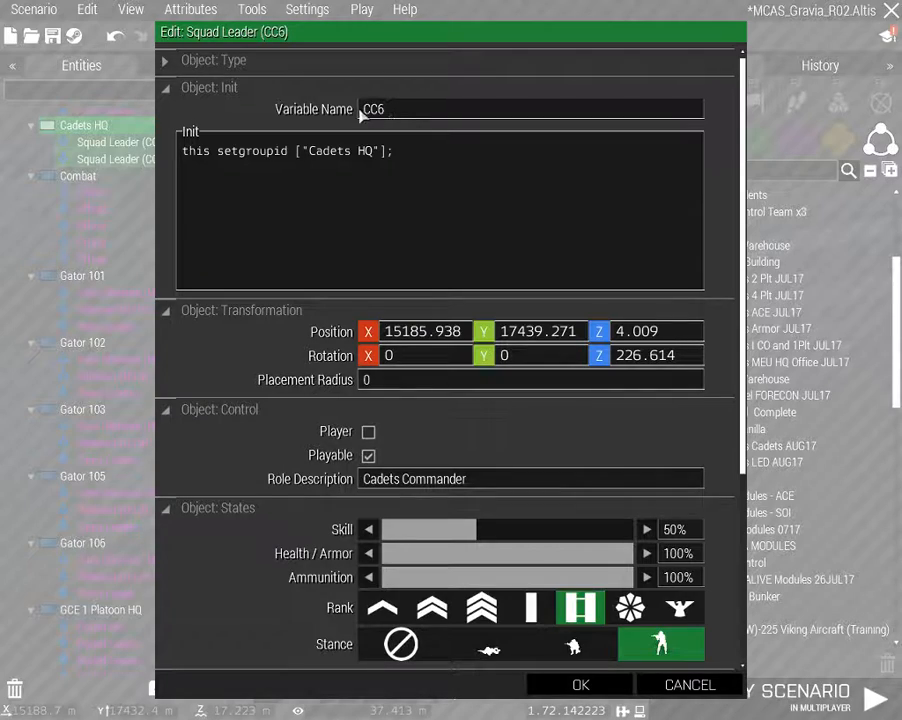
click(580, 684)
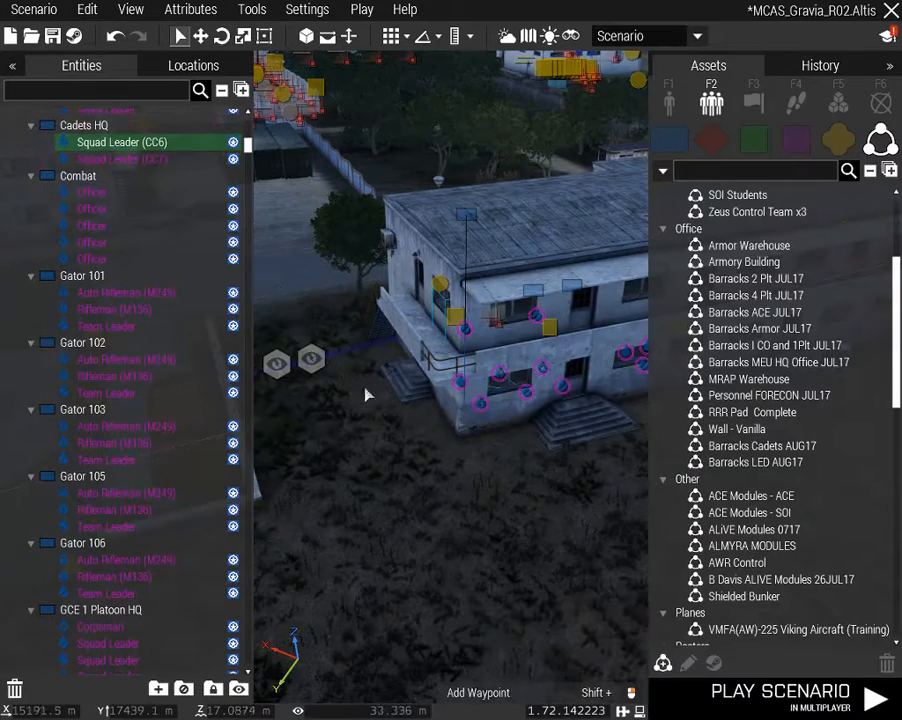
Check the variable name and owner of the gm_CC7 Game Master module beside the cadets barracks and discard the edit
right_drag(439, 399, 477, 395)
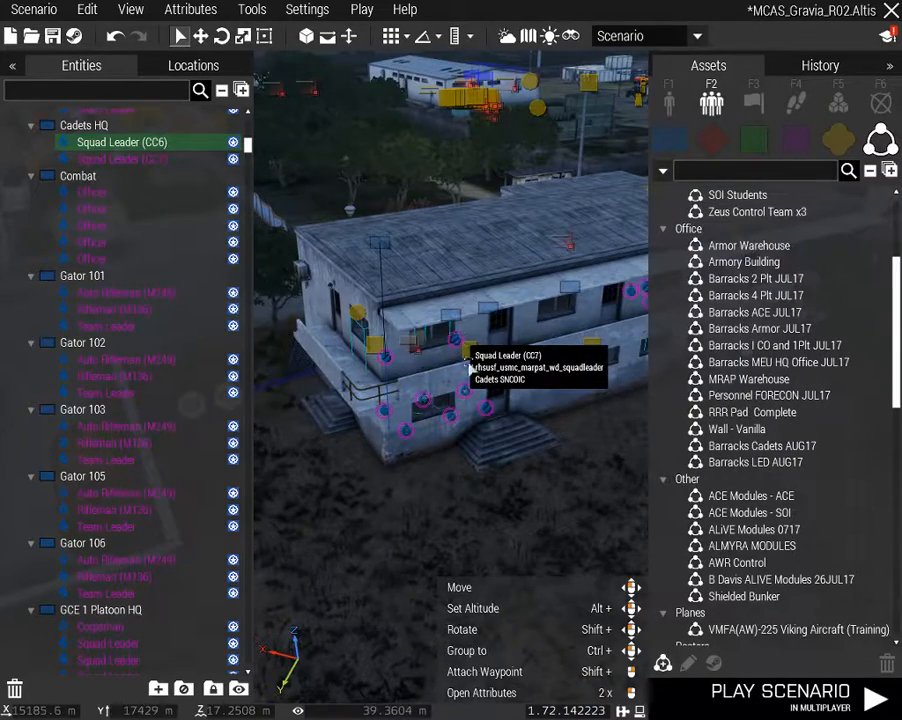
right_drag(468, 363, 449, 513)
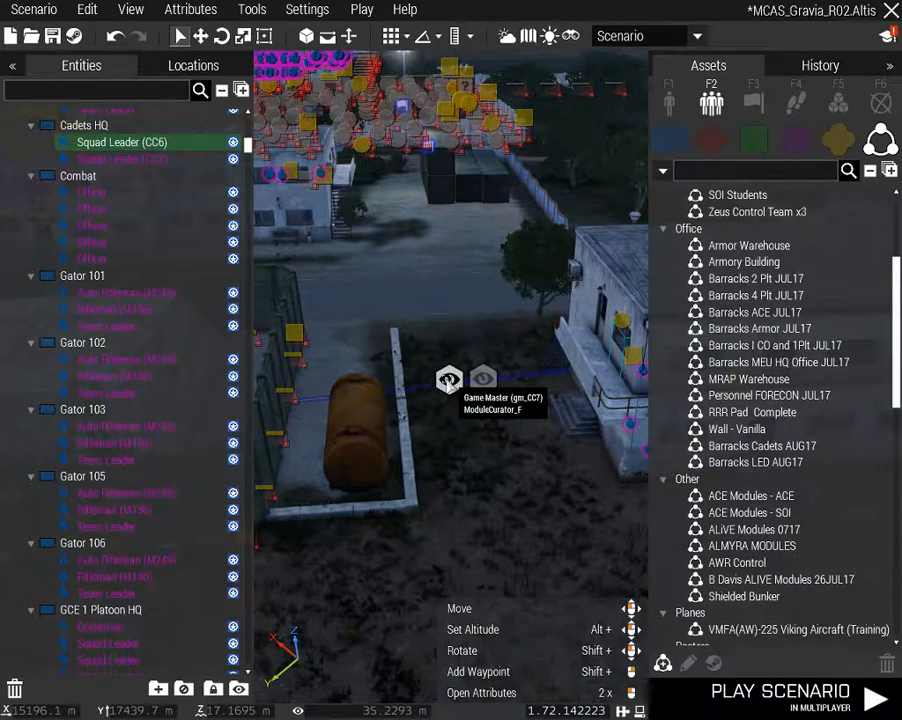
double_click(452, 379)
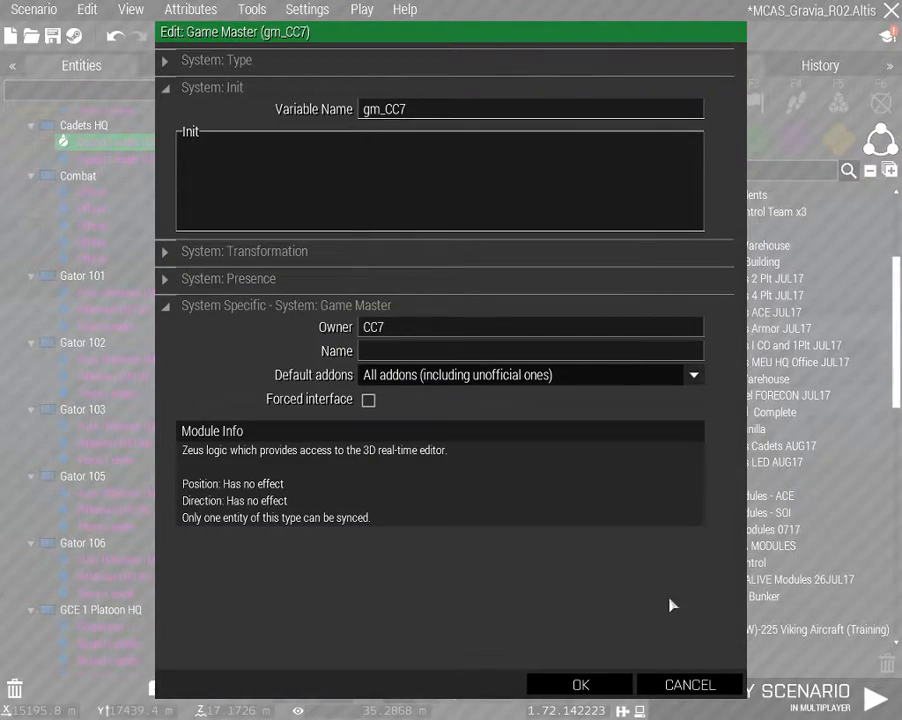
click(679, 688)
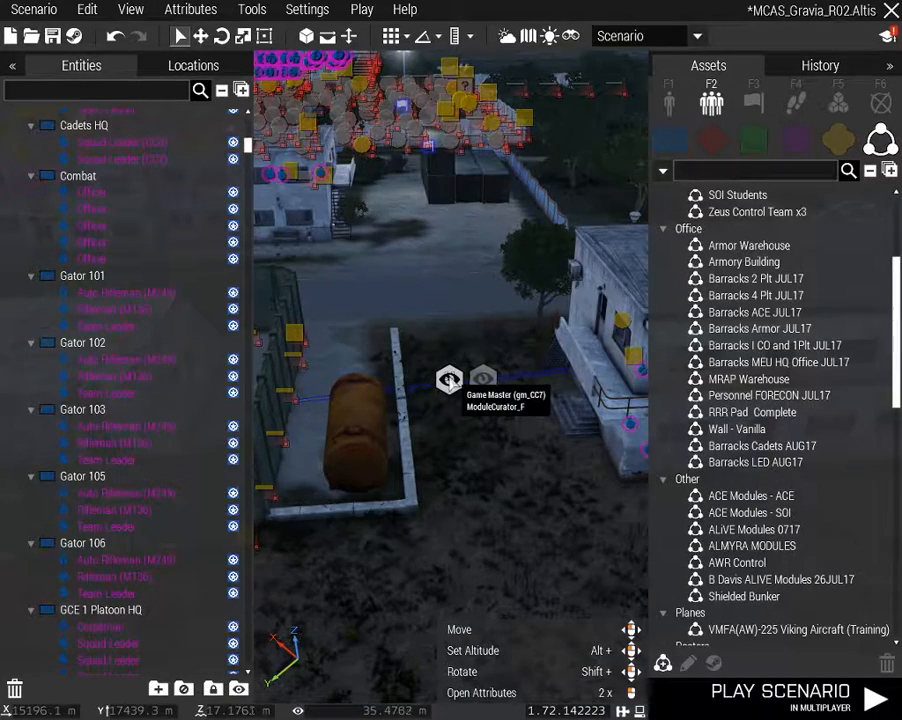
Review the gm_CC6 Game Master module's owner, variable name and default addons options, discard the edit, and inspect its sync lines
double_click(483, 380)
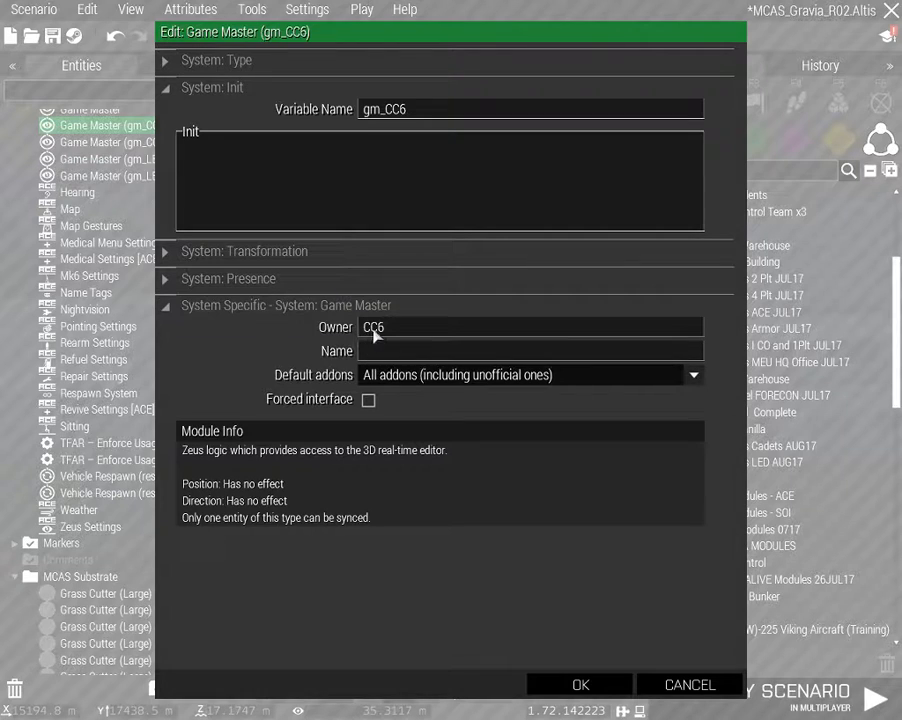
drag(392, 333, 363, 333)
drag(412, 112, 342, 113)
click(369, 376)
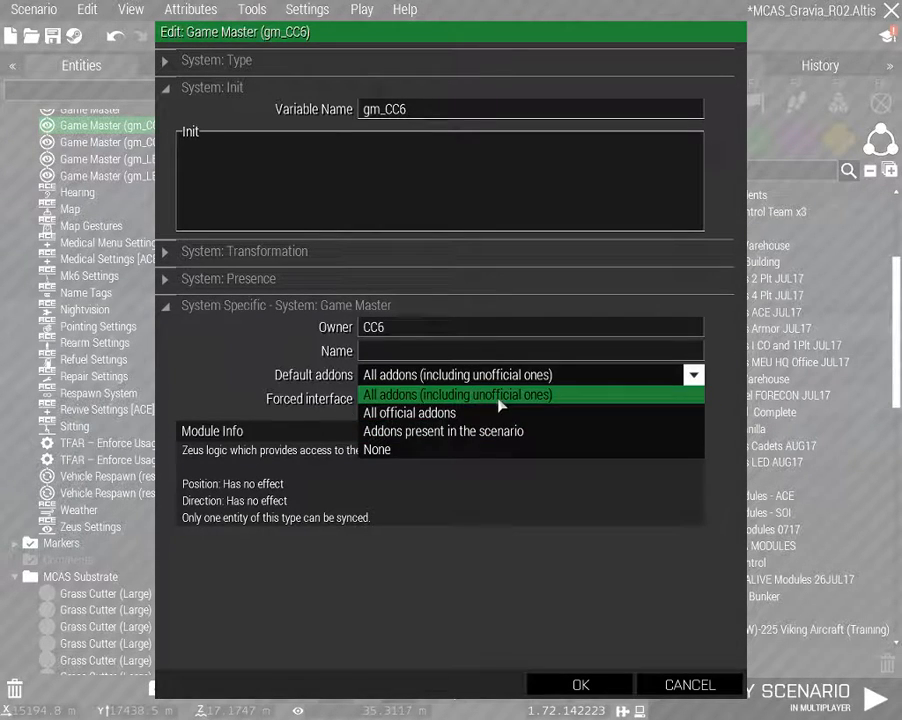
click(420, 394)
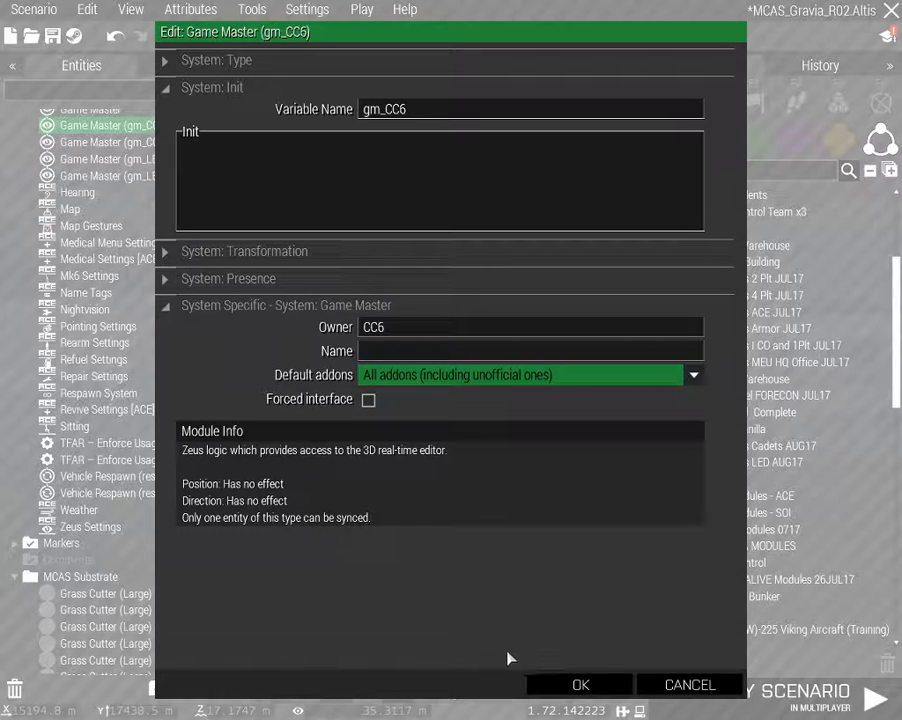
click(676, 688)
right_drag(502, 545, 485, 587)
key(w)
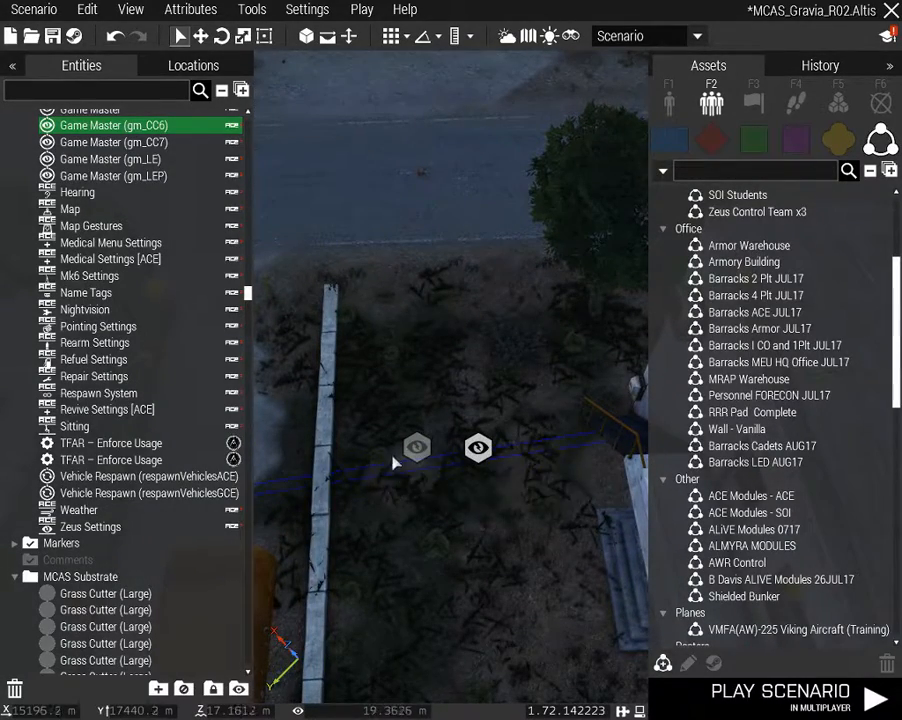
right_drag(393, 486, 397, 495)
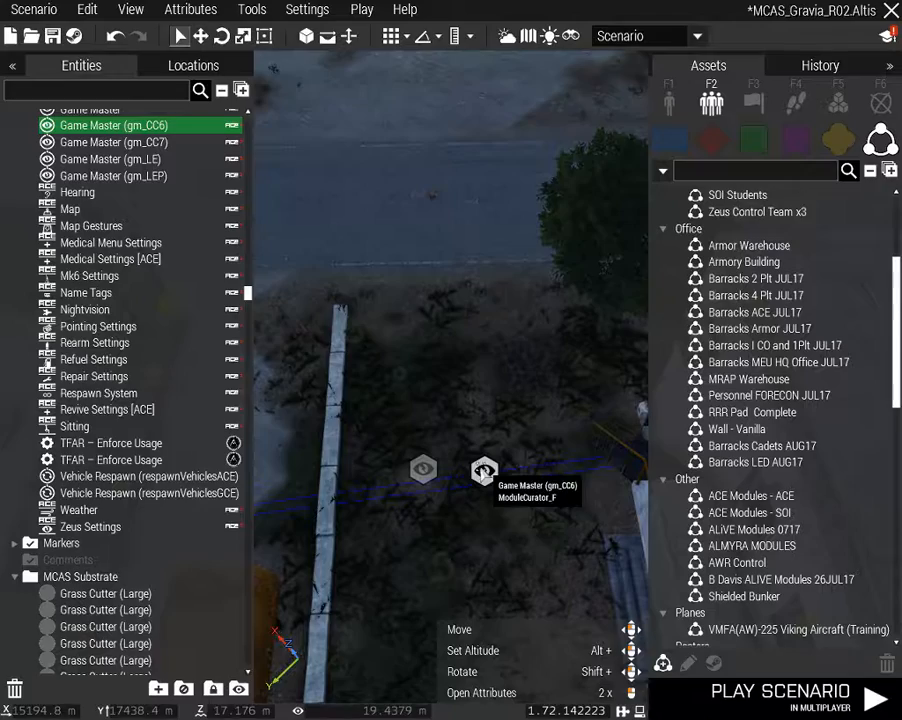
right_drag(392, 550, 505, 525)
right_drag(520, 471, 406, 488)
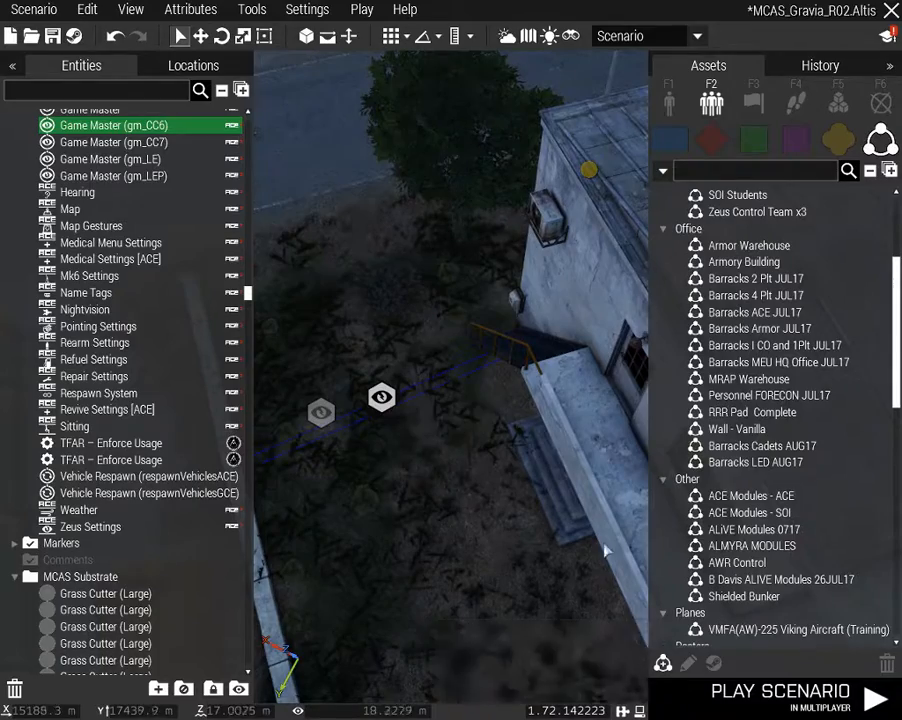
Find the respawnVehiclesGCE Vehicle Respawn module, review its delay, deserted distance, position and wreck settings, and discard the edit
right_drag(436, 598, 395, 469)
key(d)
key(w)
key(w)
key(w)
click(322, 381)
key(w)
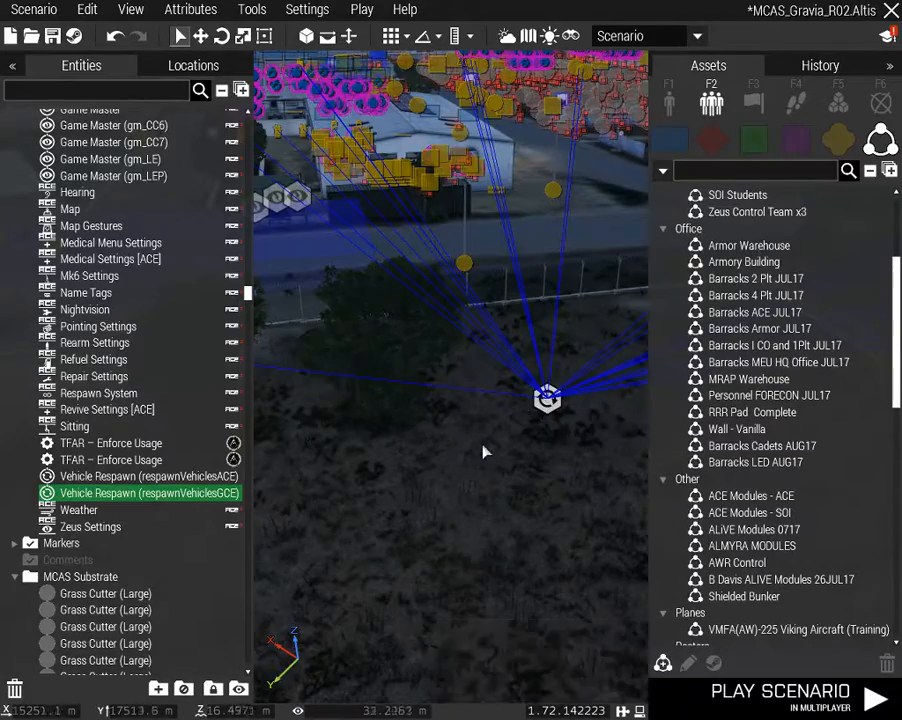
mouse_move(483, 453)
right_down()
mouse_move(423, 484)
mouse_move(517, 464)
mouse_move(493, 461)
right_up()
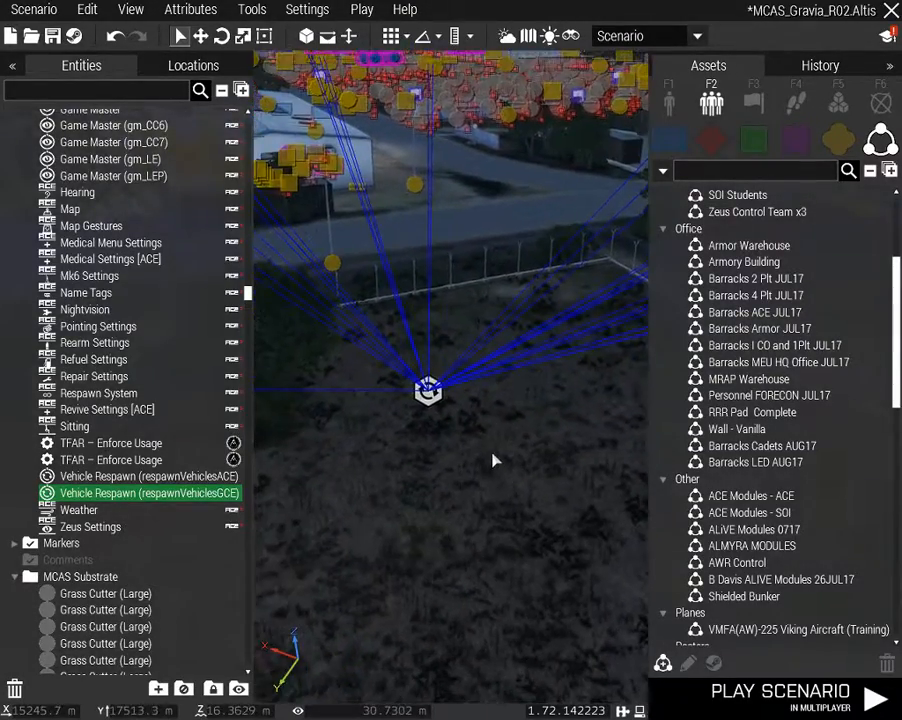
double_click(428, 391)
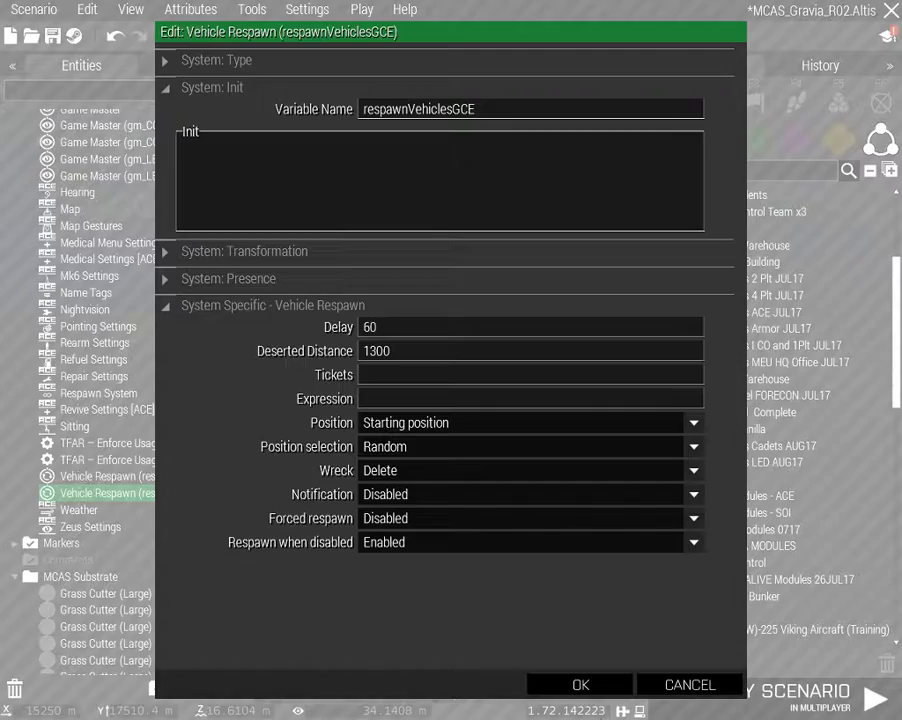
click(680, 688)
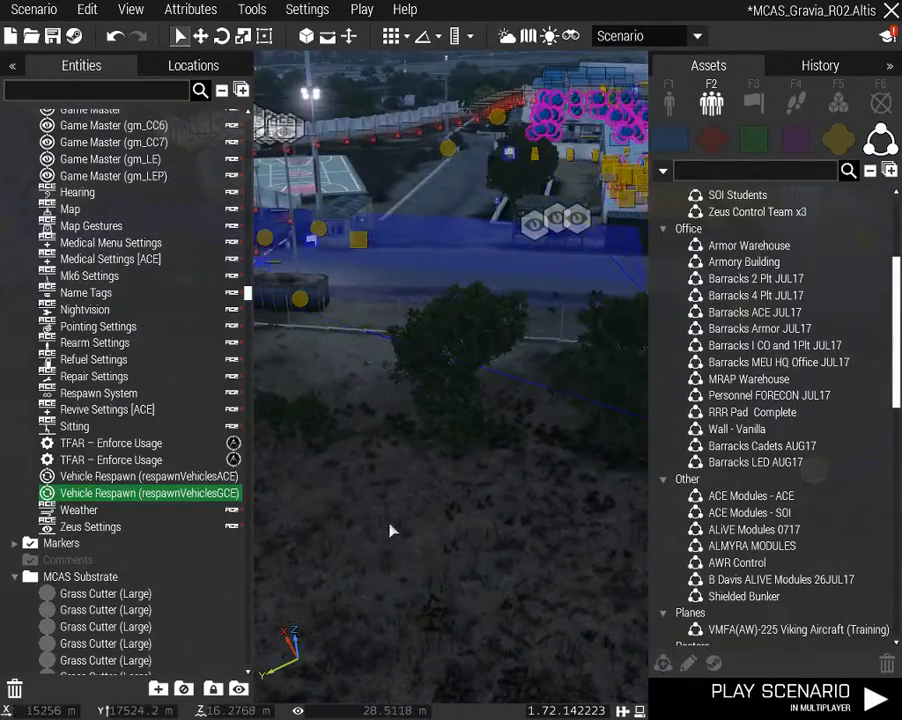
Examine the airfield, its distant Vehicle Respawn module and the helicopters parked on the landing pads
click(389, 525)
key(w)
right_drag(389, 525, 695, 516)
key(w)
key(w)
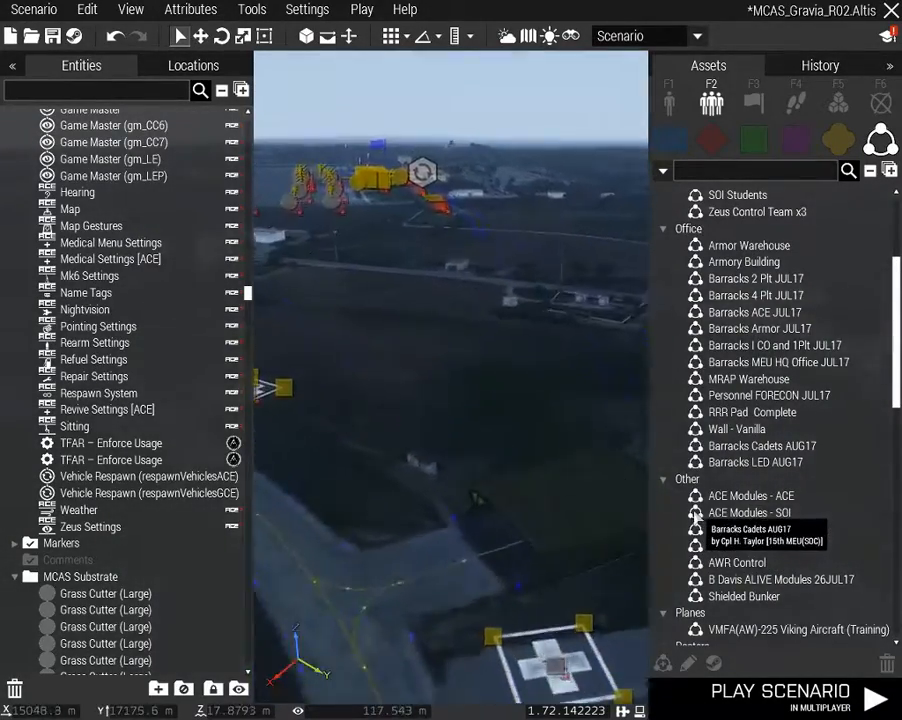
key(w)
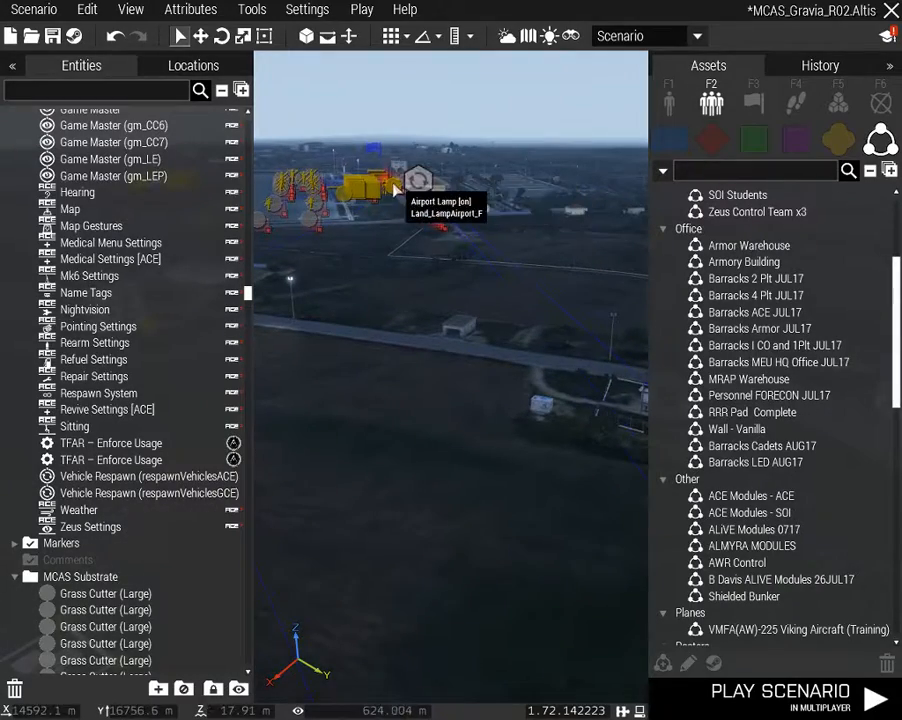
key(w)
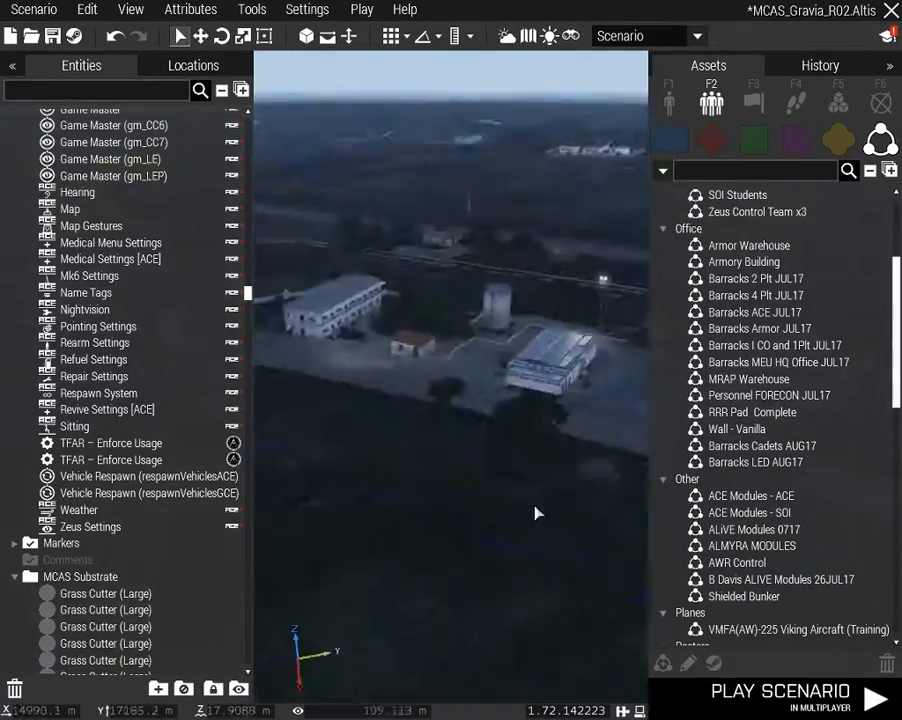
right_drag(640, 503, 576, 547)
key(w)
key(w)
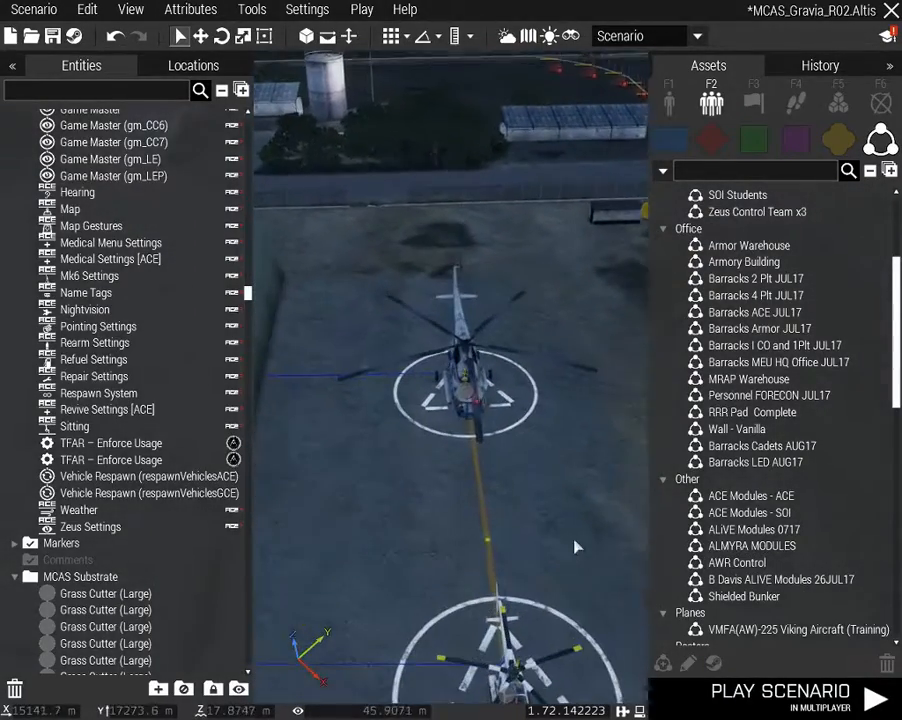
Sync the Mi-8AMT helicopter on its landing pad to the Vehicle Respawn module
click(469, 374)
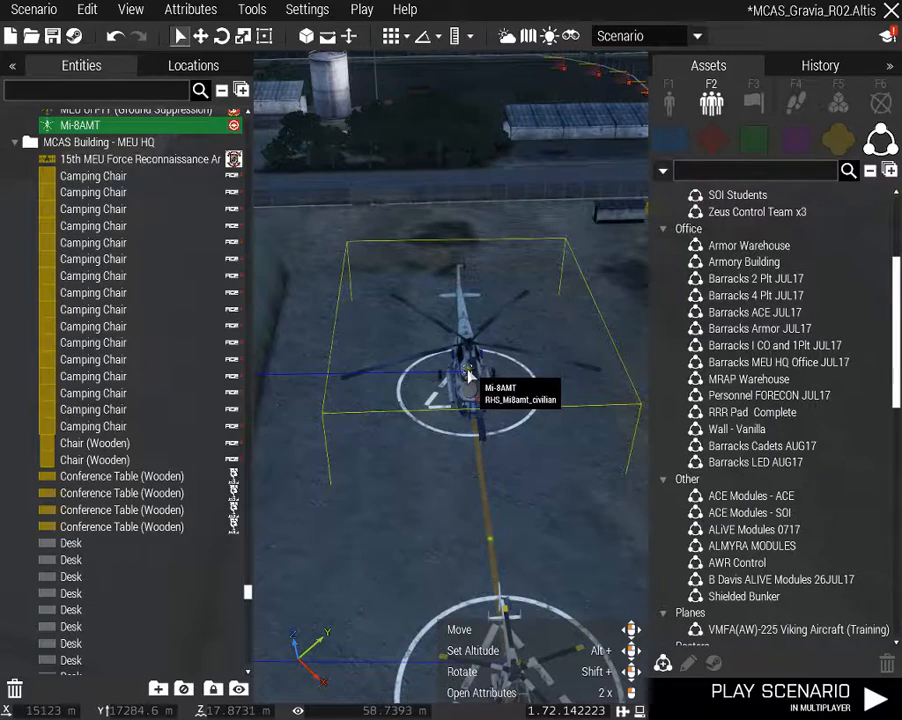
right_click(469, 374)
mouse_move(499, 338)
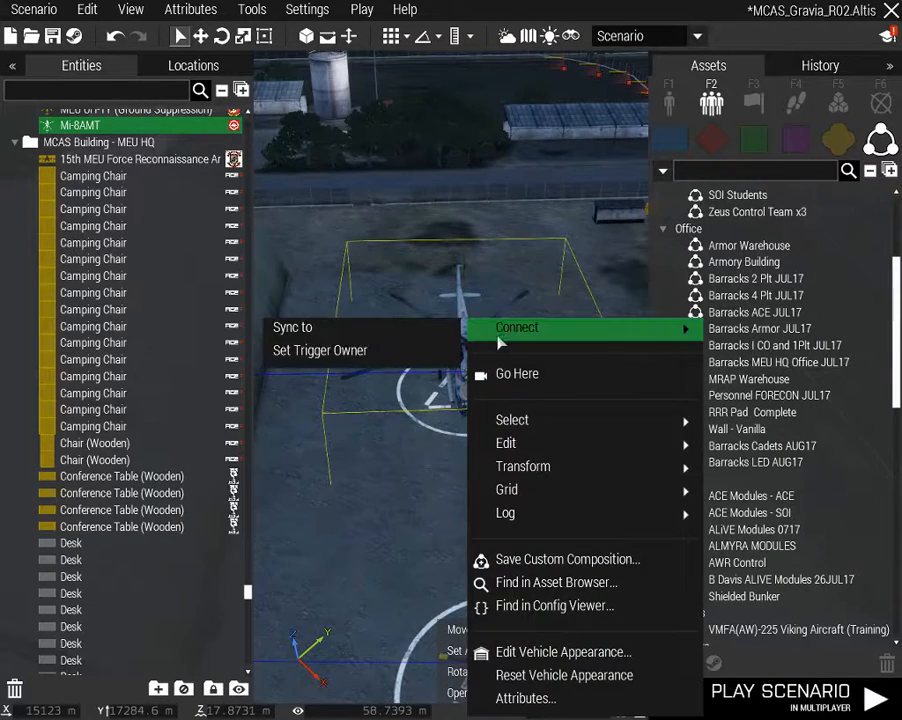
click(339, 334)
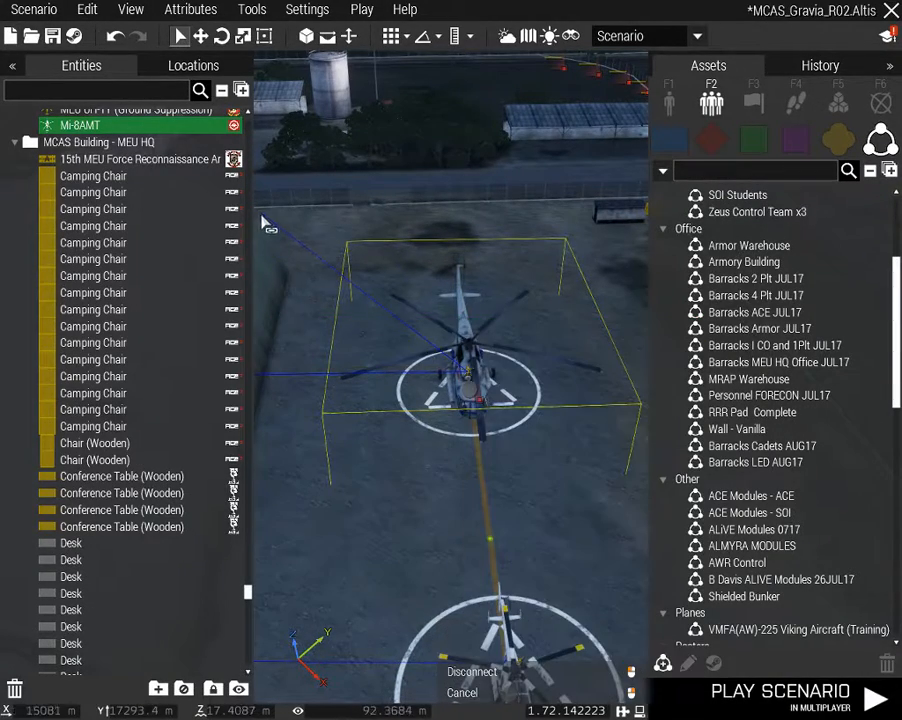
right_drag(374, 235, 193, 217)
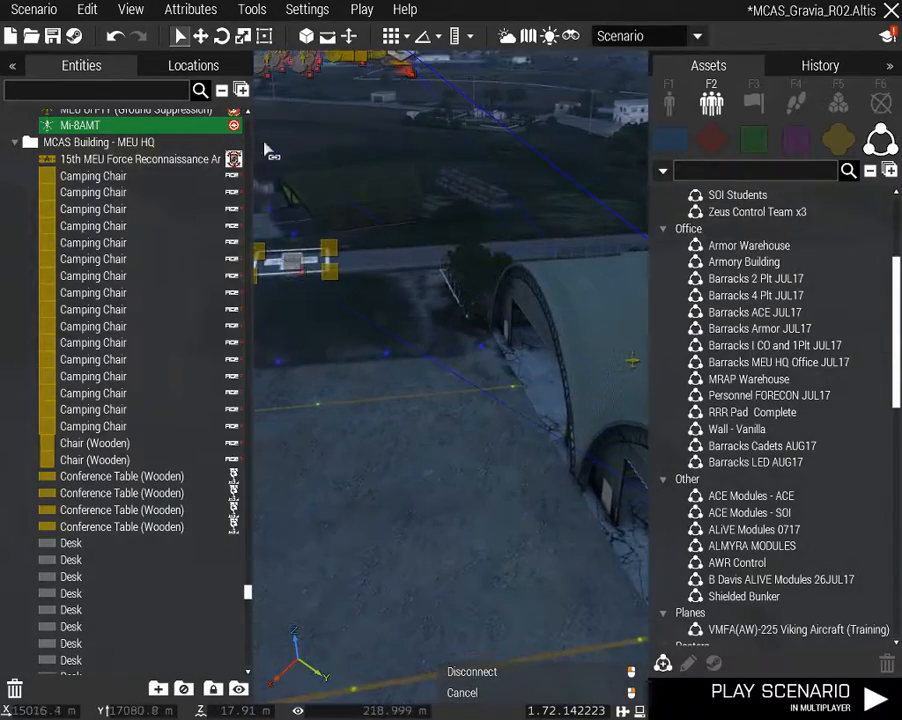
right_drag(455, 372, 347, 190)
click(384, 208)
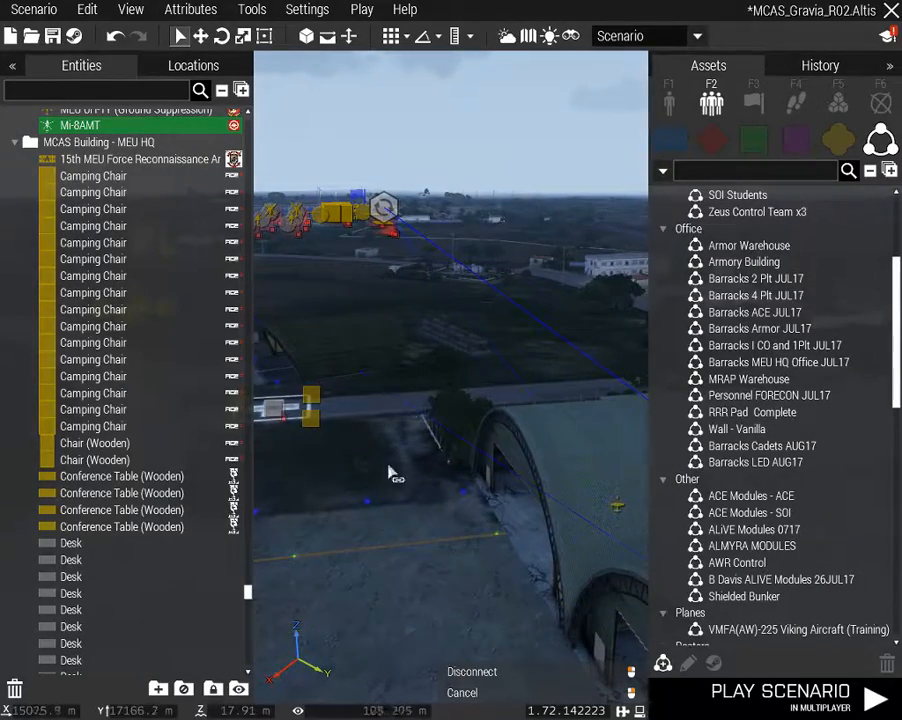
right_drag(362, 593, 549, 653)
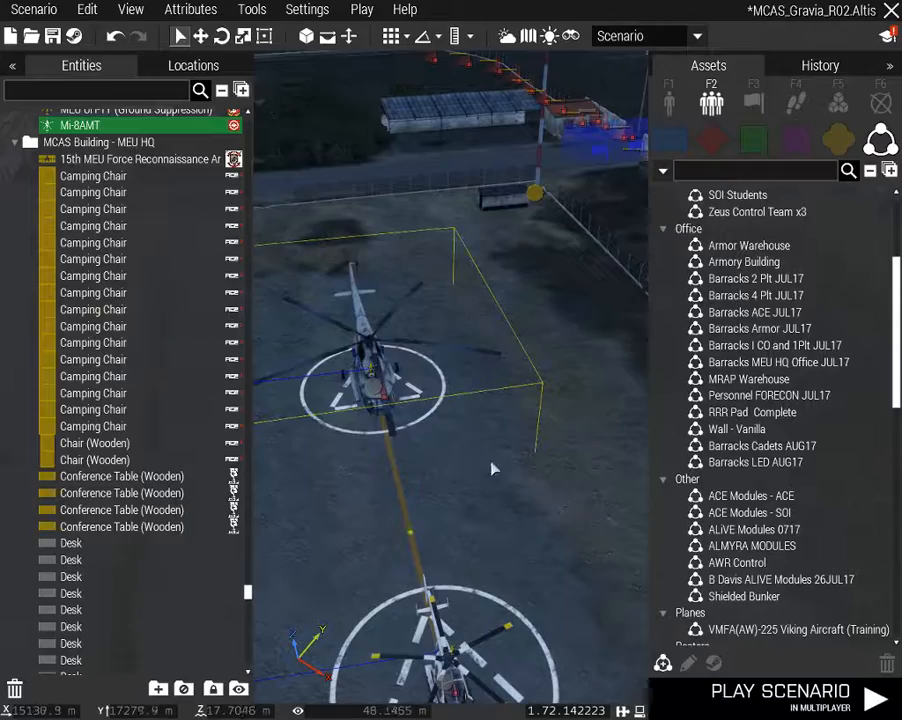
Examine the Offroad (Services) vehicles beside the open shelter and their sync line to the Vehicle Respawn module
right_drag(452, 508, 478, 506)
click(359, 529)
mouse_move(359, 529)
right_down()
mouse_move(447, 530)
mouse_move(373, 540)
right_up()
key(w)
click(435, 398)
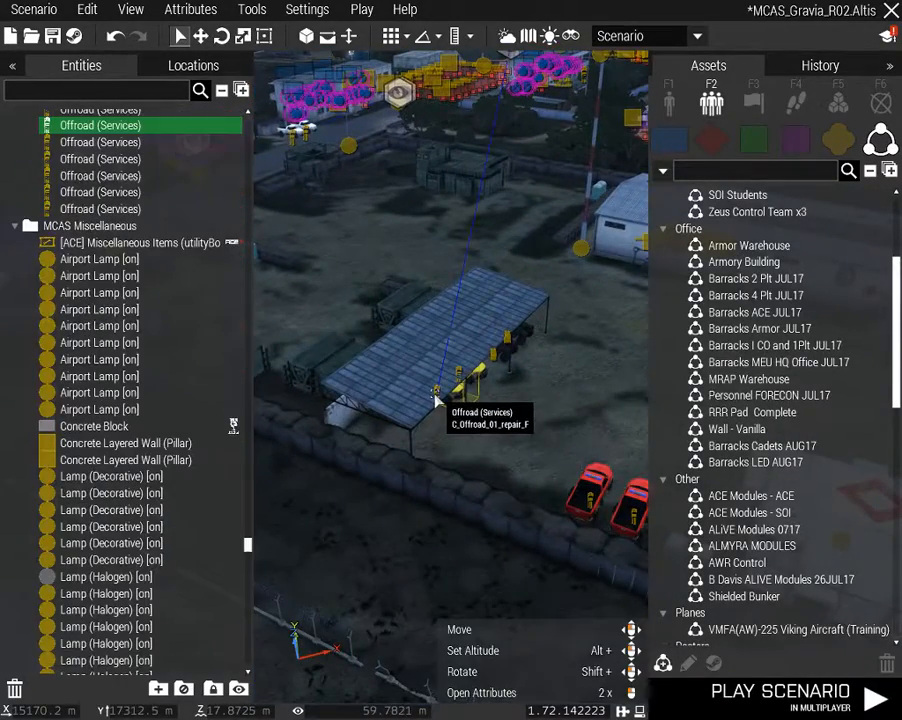
click(507, 466)
Find the cluster of ACE modules in the field near the runway and shift the Nightvision module slightly
right_drag(507, 466, 534, 477)
key(w)
key(w)
key(w)
key(w)
right_drag(429, 462, 455, 485)
key(w)
key(s)
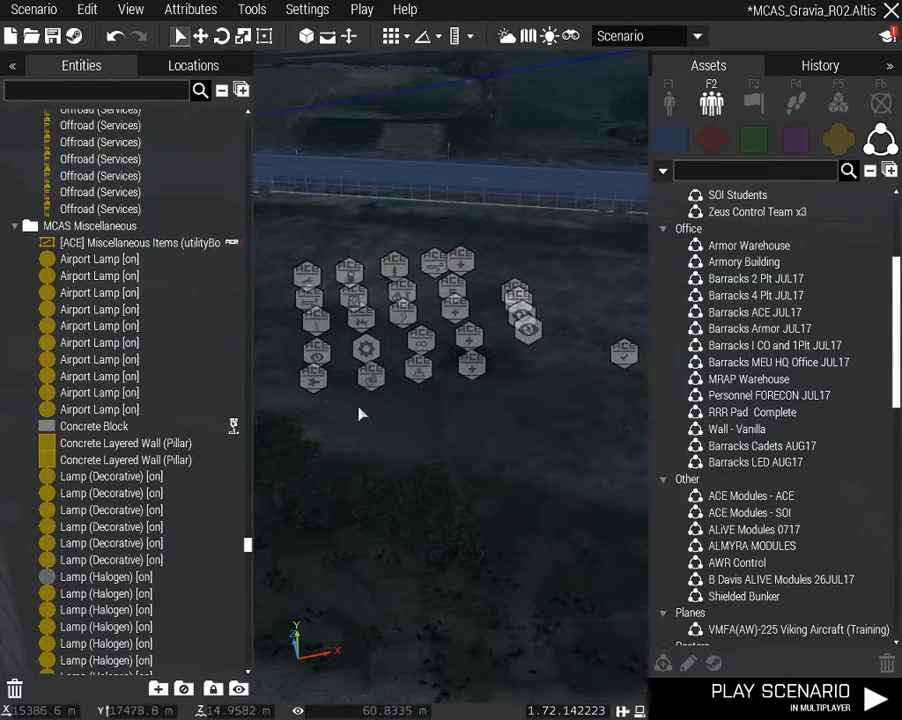
drag(318, 395, 341, 407)
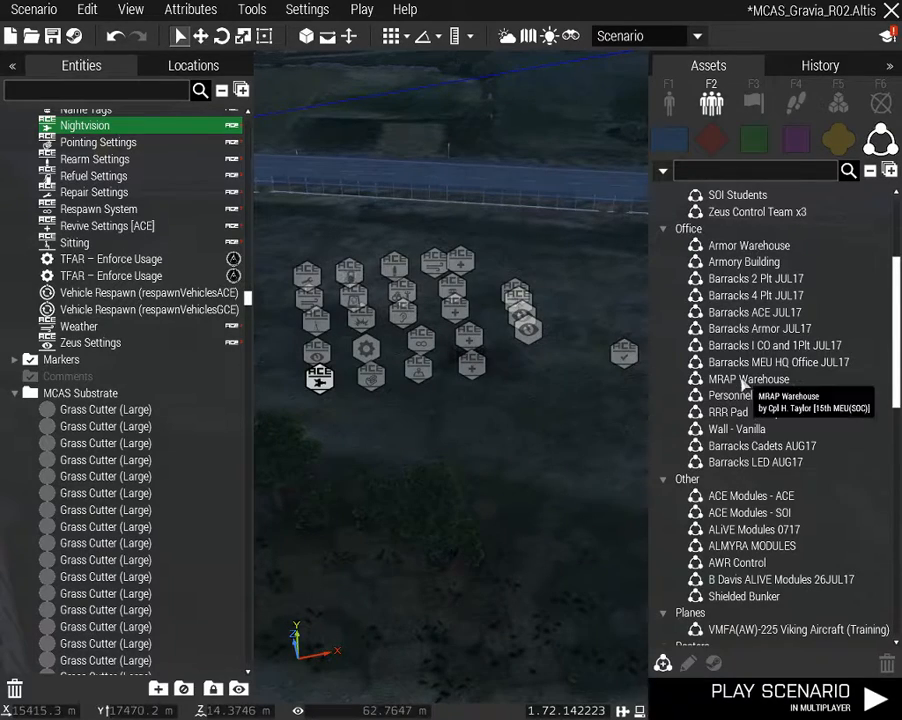
Place the ACE Modules - SOI composition in the empty field away from the existing modules
scroll(767, 480, down, 6)
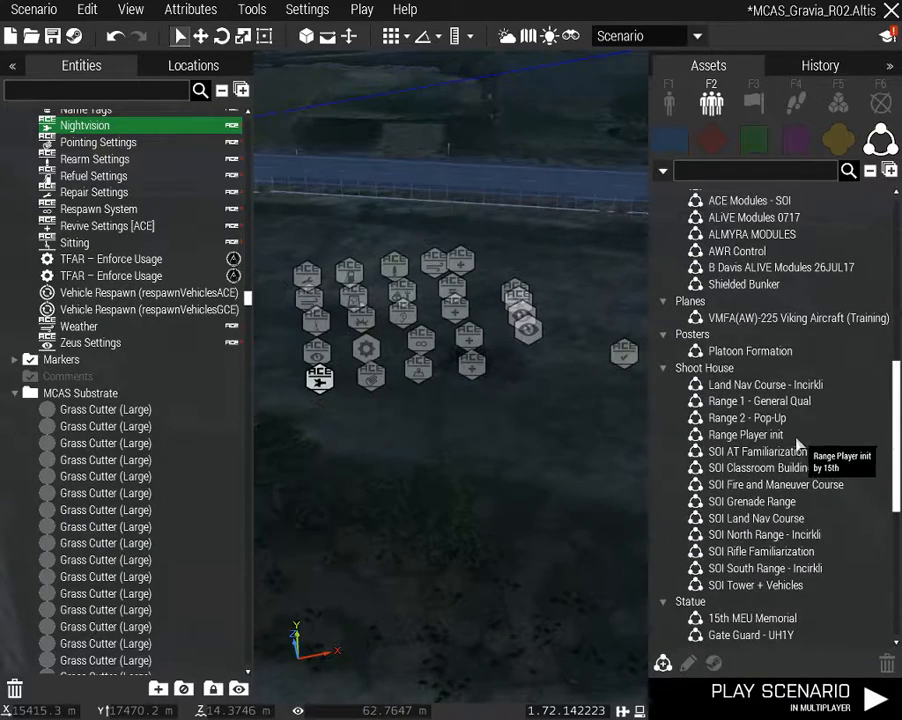
scroll(778, 438, up, 2)
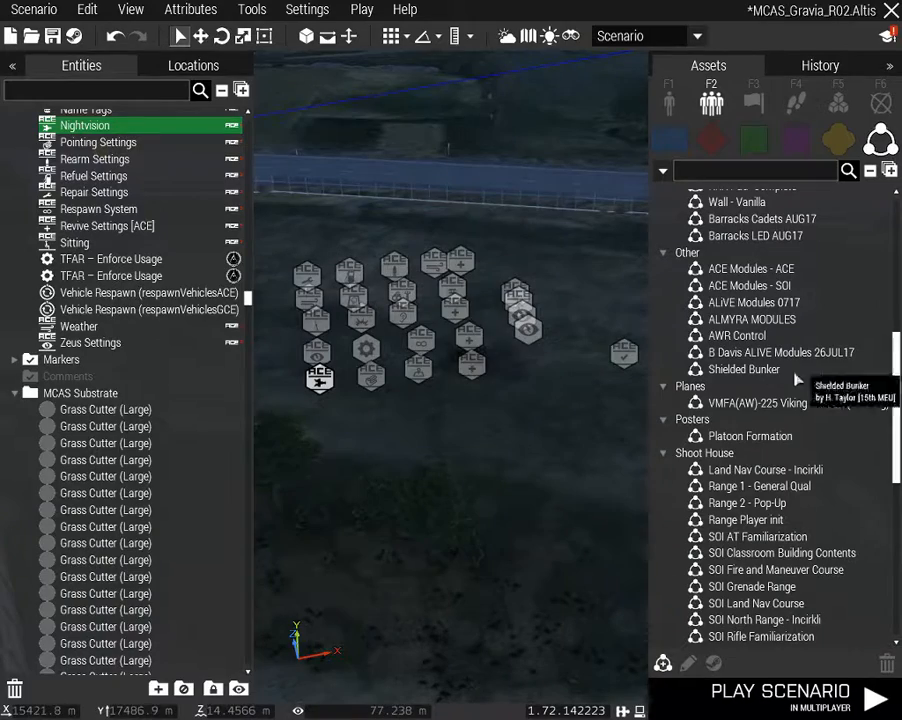
right_drag(525, 407, 644, 322)
key(w)
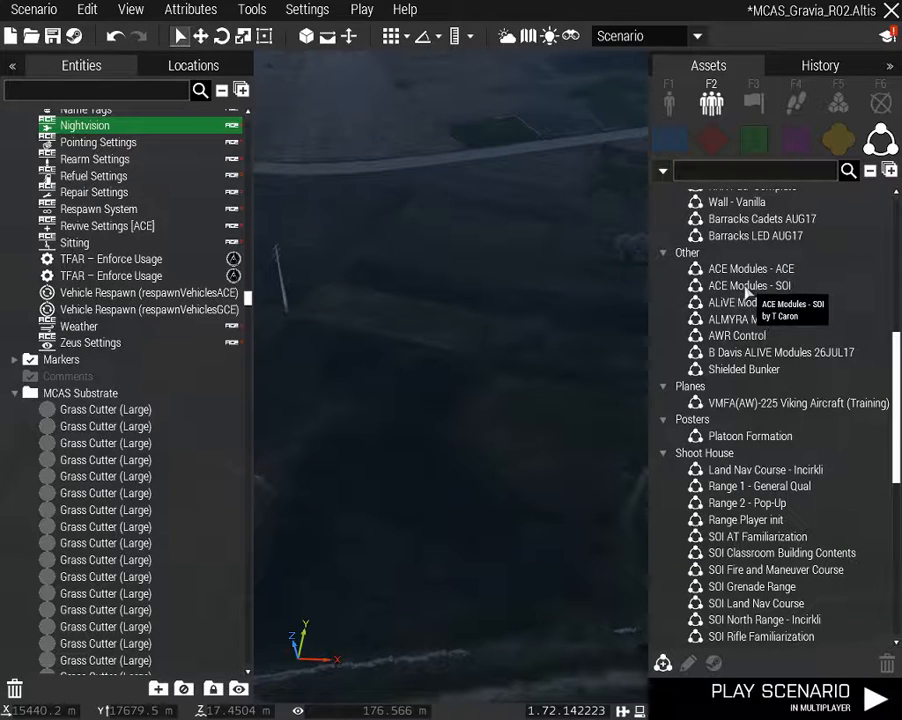
click(735, 286)
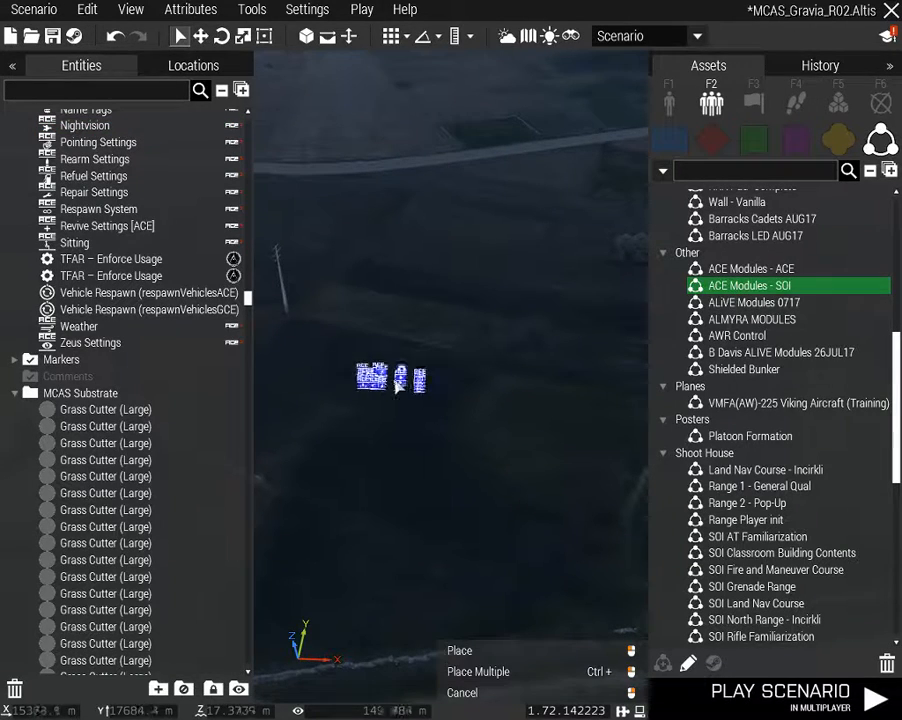
click(421, 418)
Inspect the modules in the placed ACE Modules - SOI composition and delete them all
scroll(417, 492, down, 5)
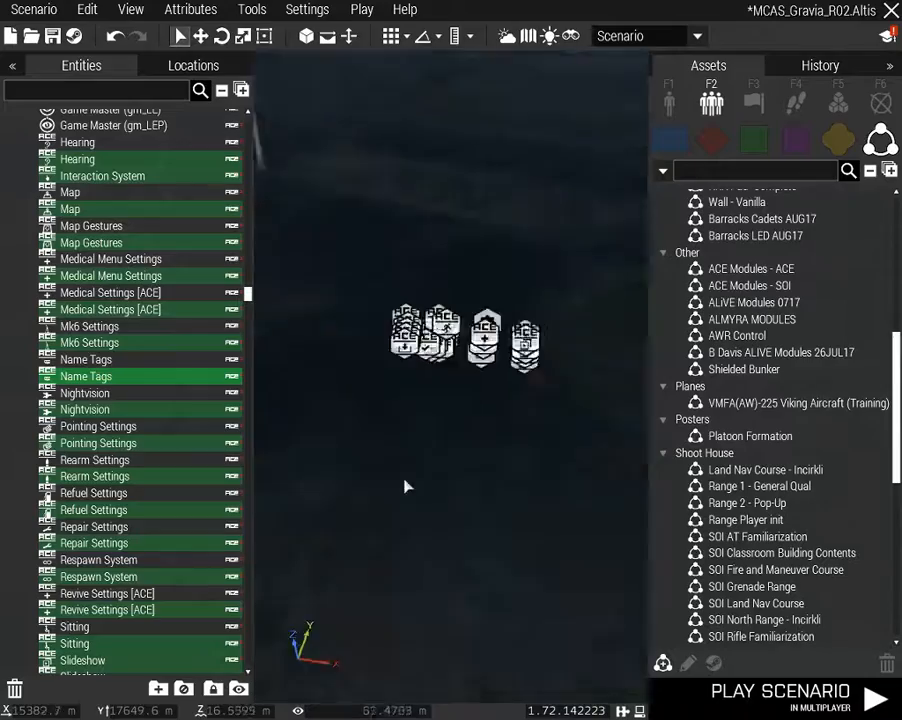
scroll(421, 494, up, 3)
right_drag(419, 489, 282, 398)
key(s)
right_drag(398, 478, 394, 408)
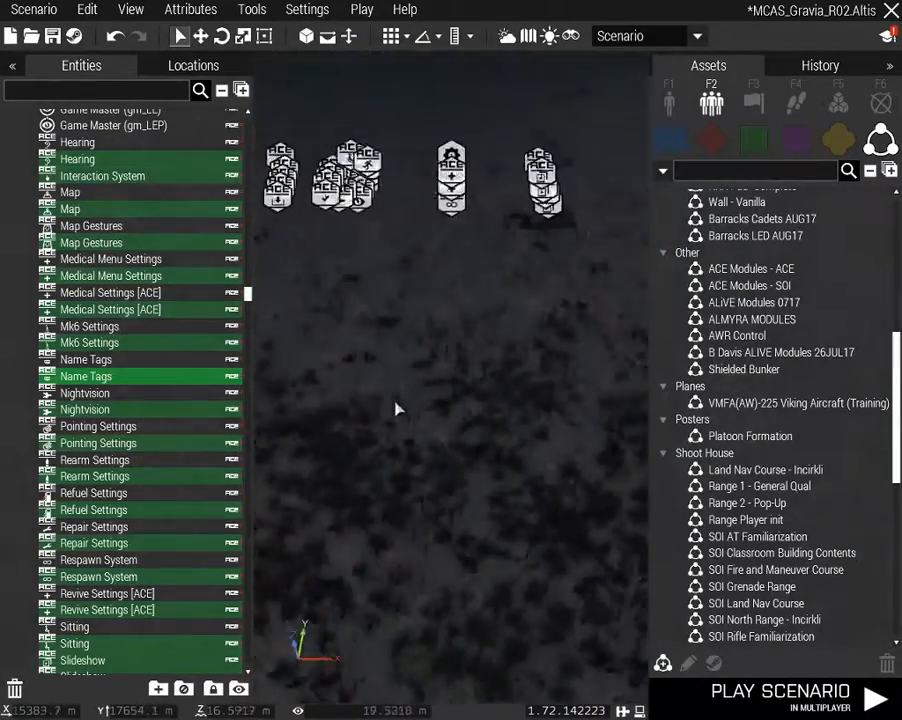
scroll(398, 407, down, 3)
scroll(396, 400, down, 1)
key(Delete)
Review the owner and addon settings of the Game Master module near the basketball court, and discard the edit
right_drag(457, 444, 244, 408)
key(d)
key(z)
key(w)
key(a)
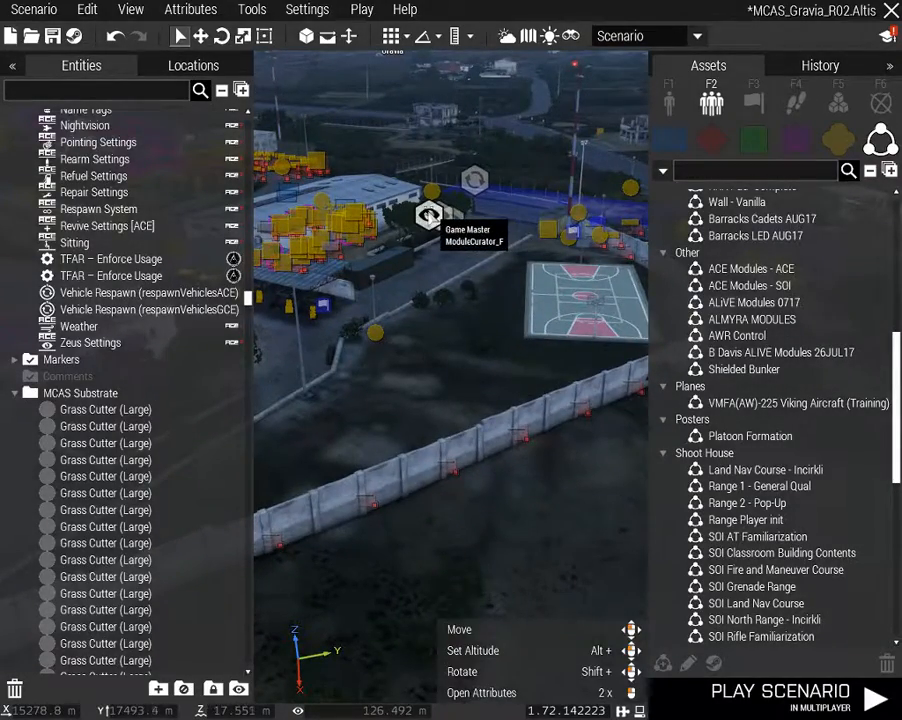
double_click(427, 215)
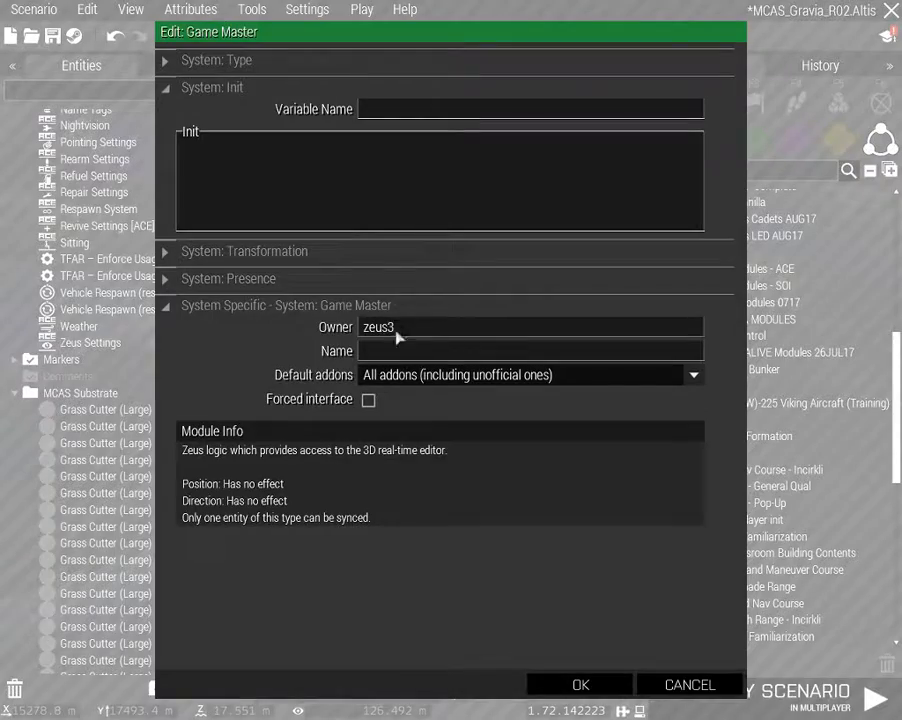
click(689, 686)
Review the owner settings of the two Game Master modules in the ACE module cluster, discarding both edits
right_drag(470, 536, 536, 582)
key(w)
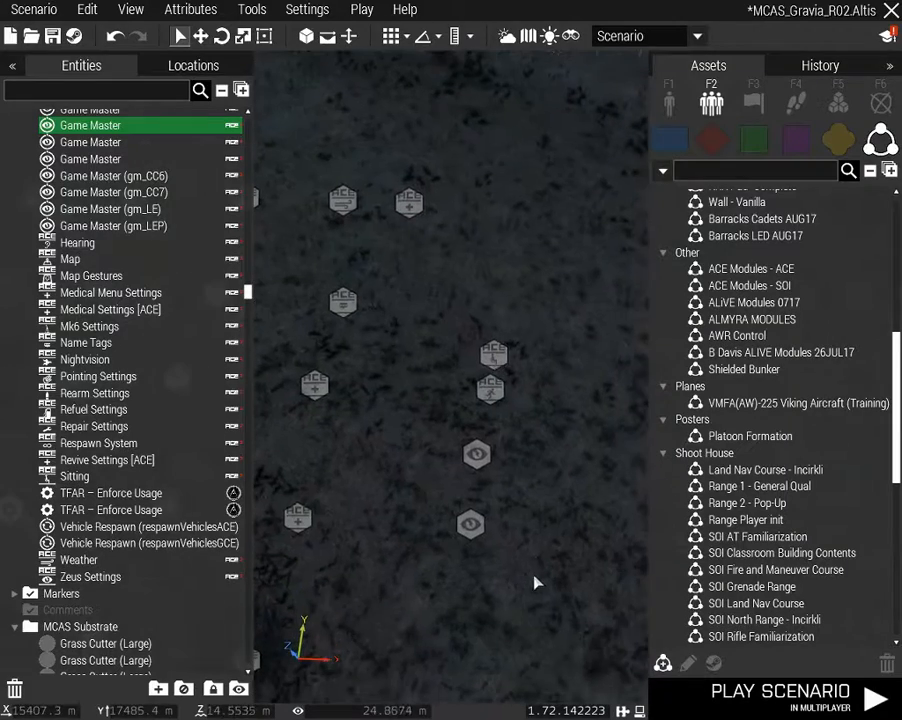
right_click(470, 523)
click(477, 453)
double_click(477, 455)
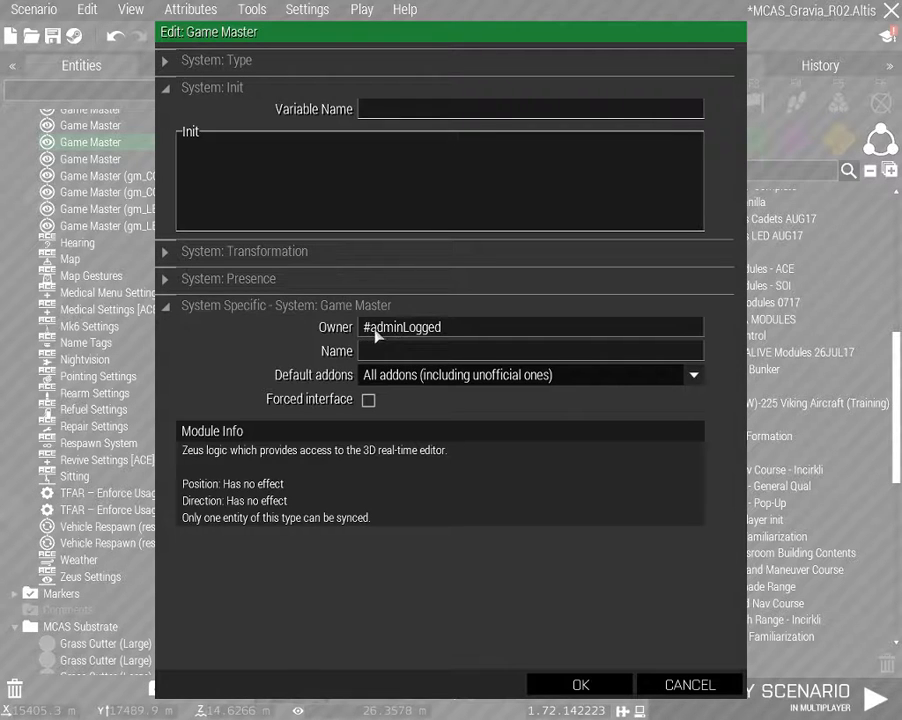
drag(463, 331, 288, 336)
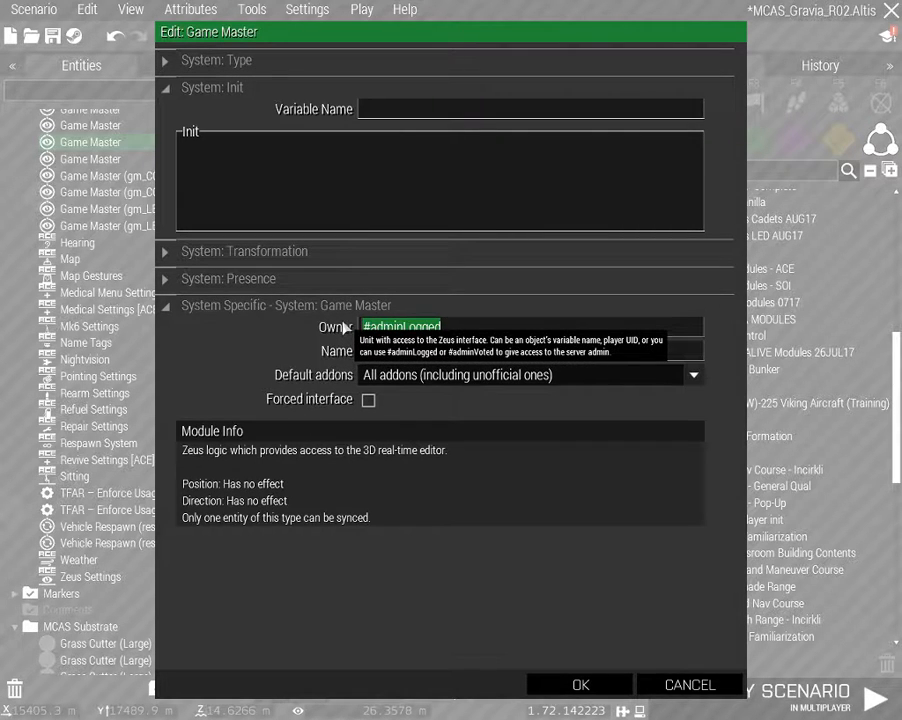
click(701, 686)
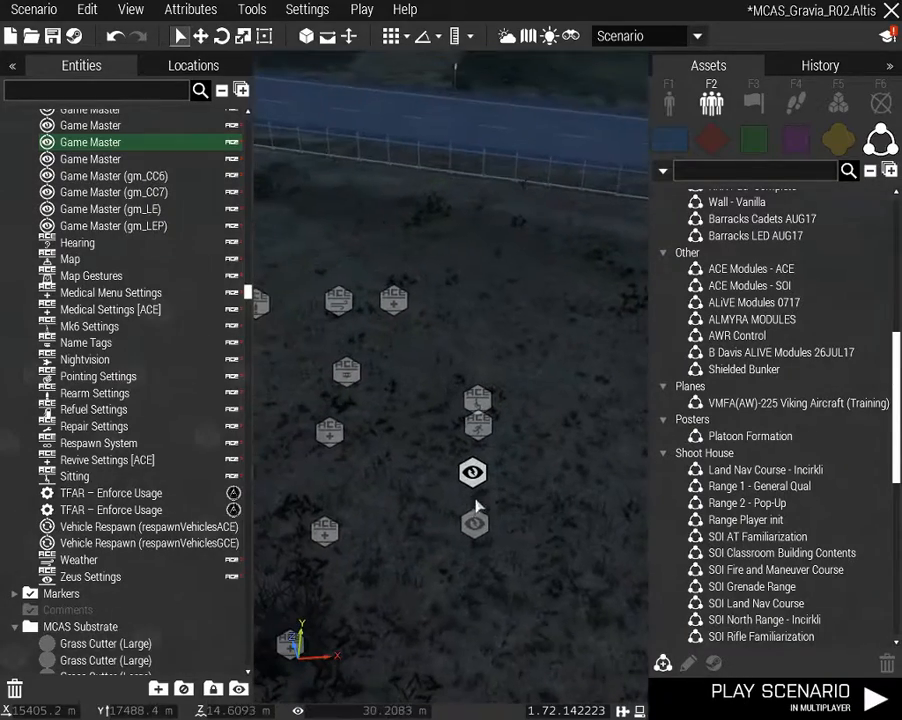
click(475, 521)
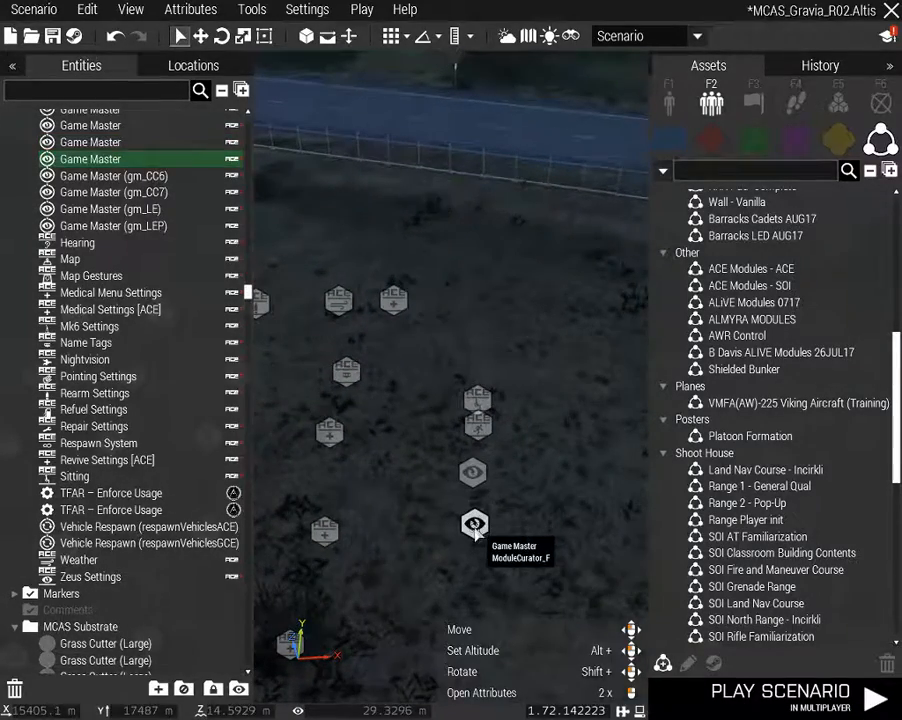
double_click(477, 529)
click(690, 686)
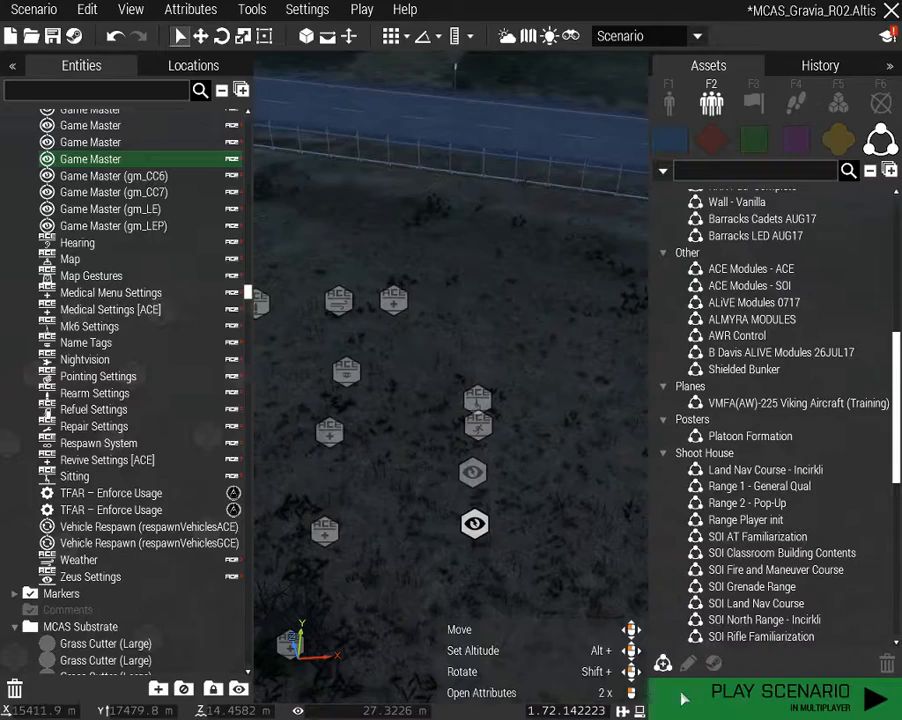
Review the Sitting module's enable option, discard the edit, and move the module clear of the Advanced Fatigue module
right_drag(481, 562, 384, 514)
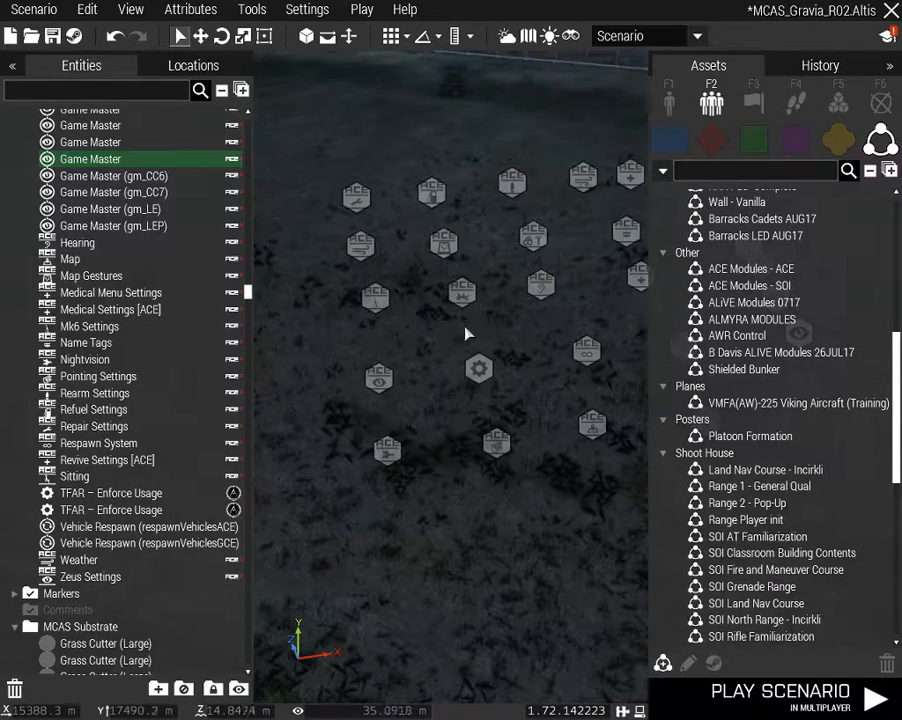
right_drag(490, 460, 570, 453)
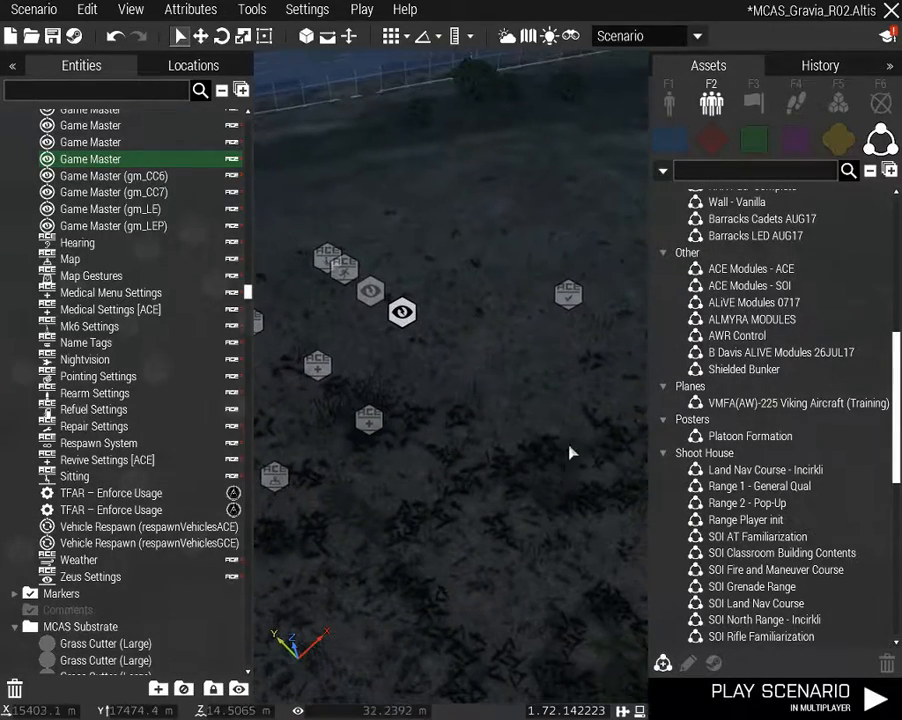
double_click(327, 257)
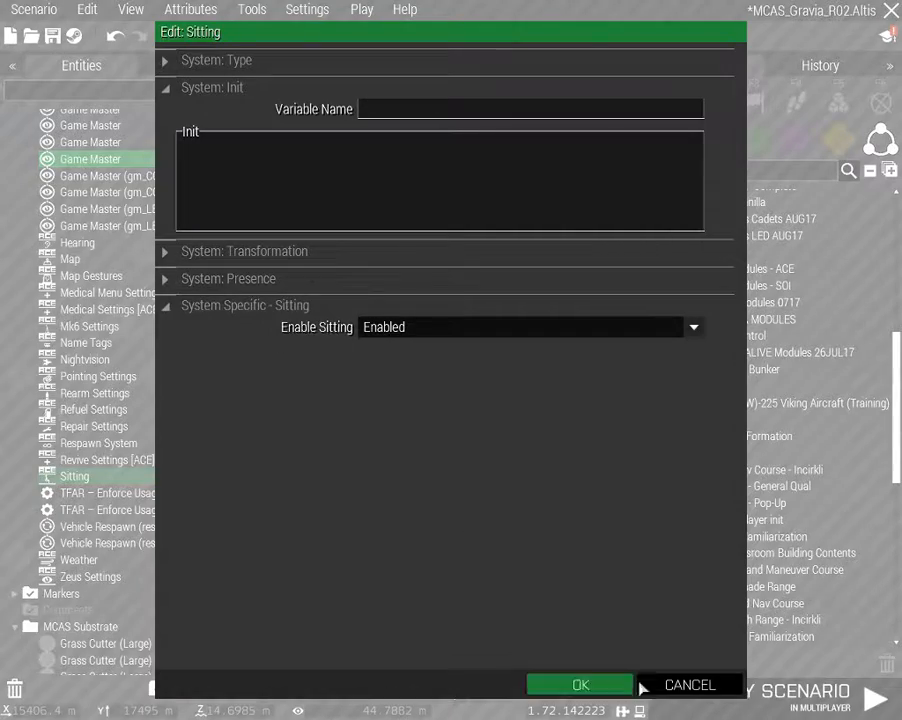
click(661, 685)
right_drag(450, 560, 382, 470)
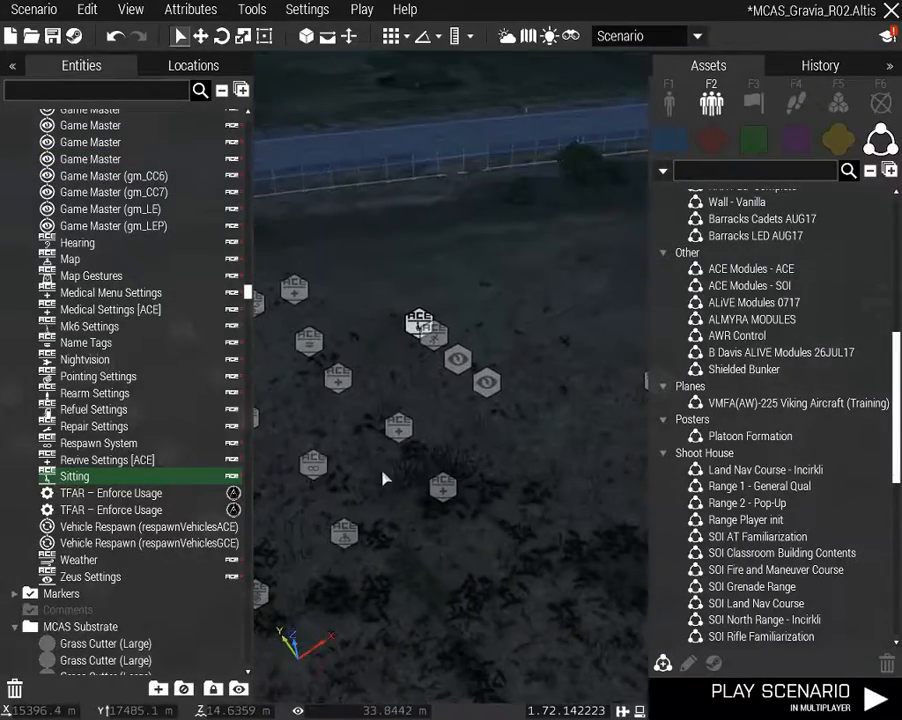
right_drag(500, 470, 539, 500)
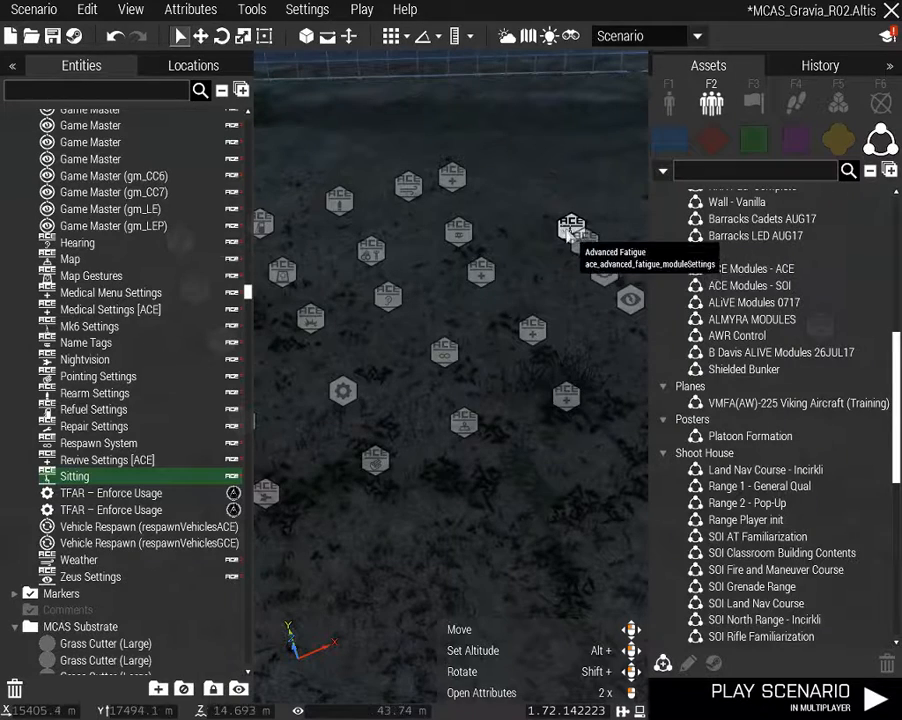
drag(570, 227, 553, 208)
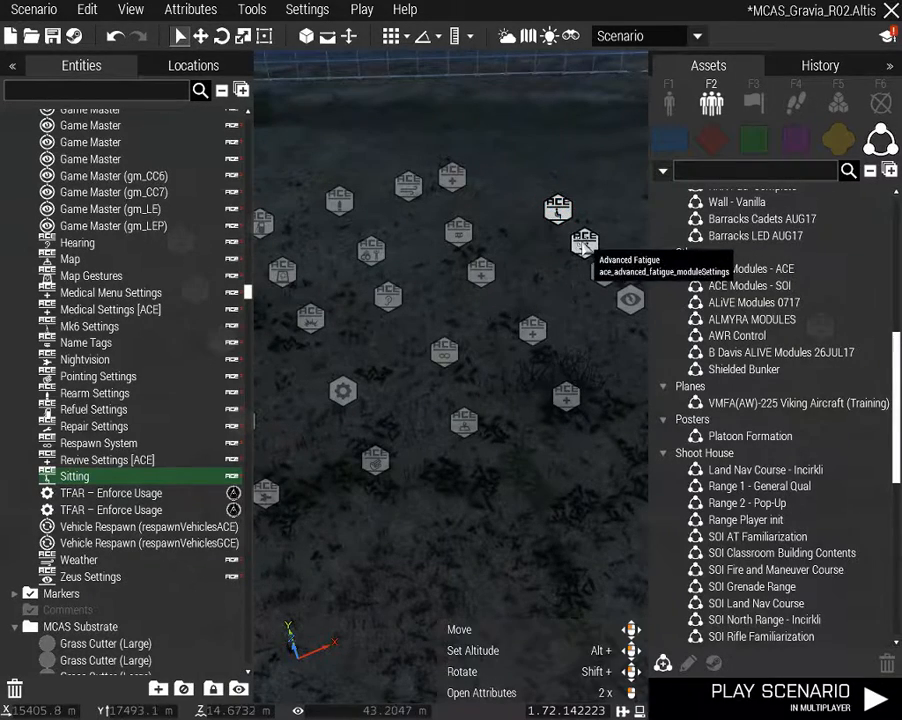
Review the Advanced Fatigue module's enabled state and its performance, recovery, load and terrain factors, discarding the edit
right_drag(571, 277, 533, 240)
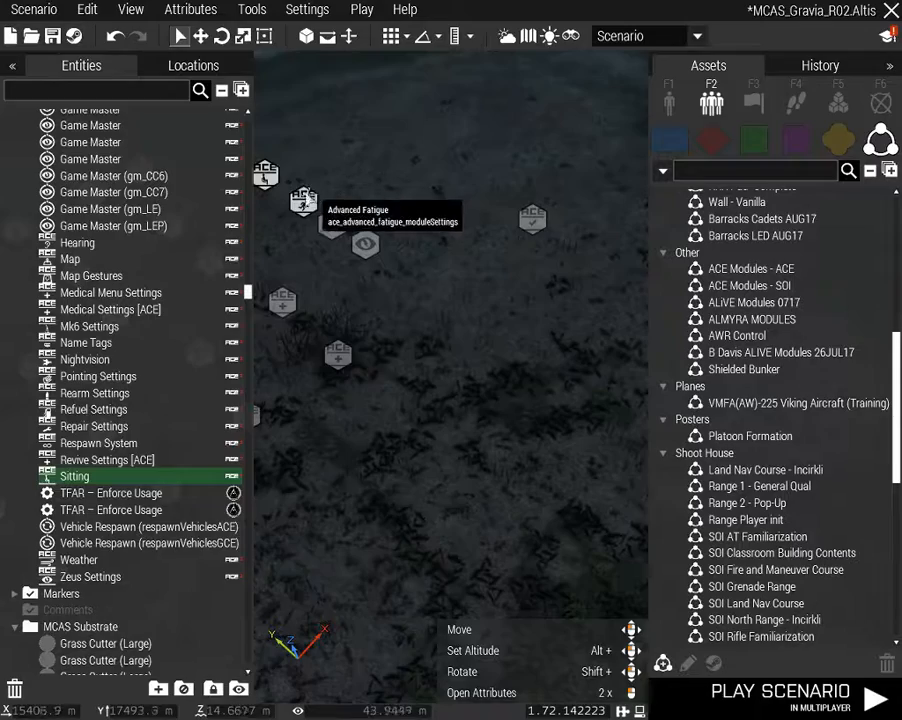
click(305, 204)
double_click(305, 204)
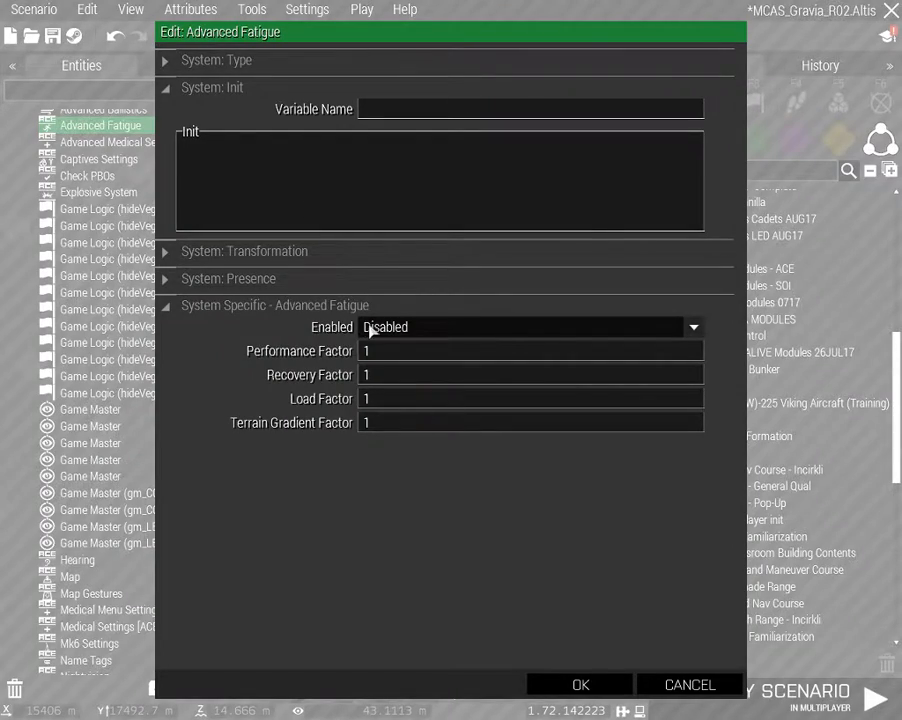
click(660, 684)
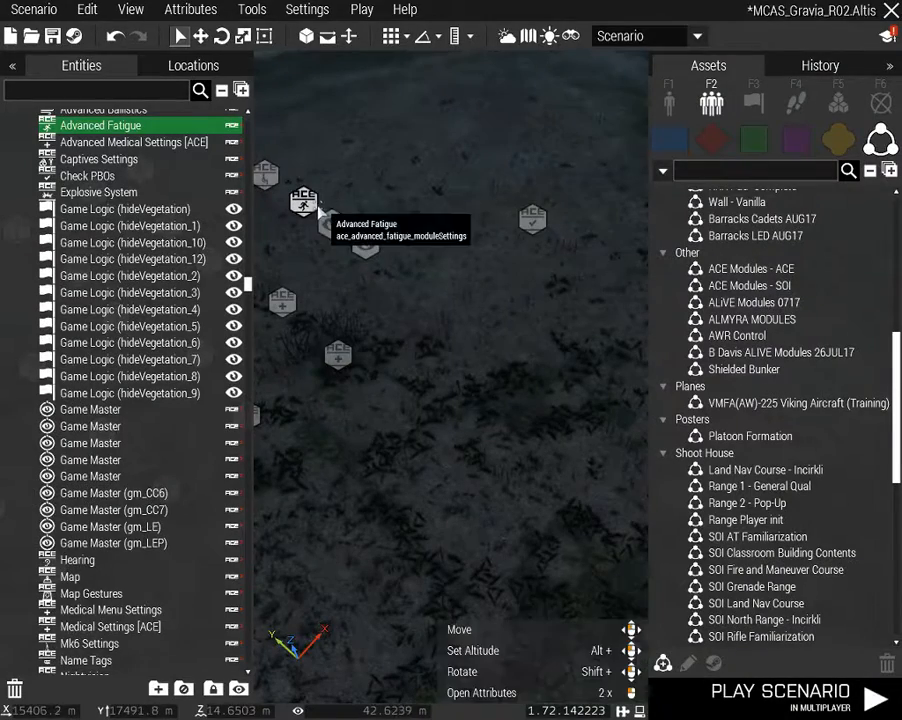
double_click(305, 208)
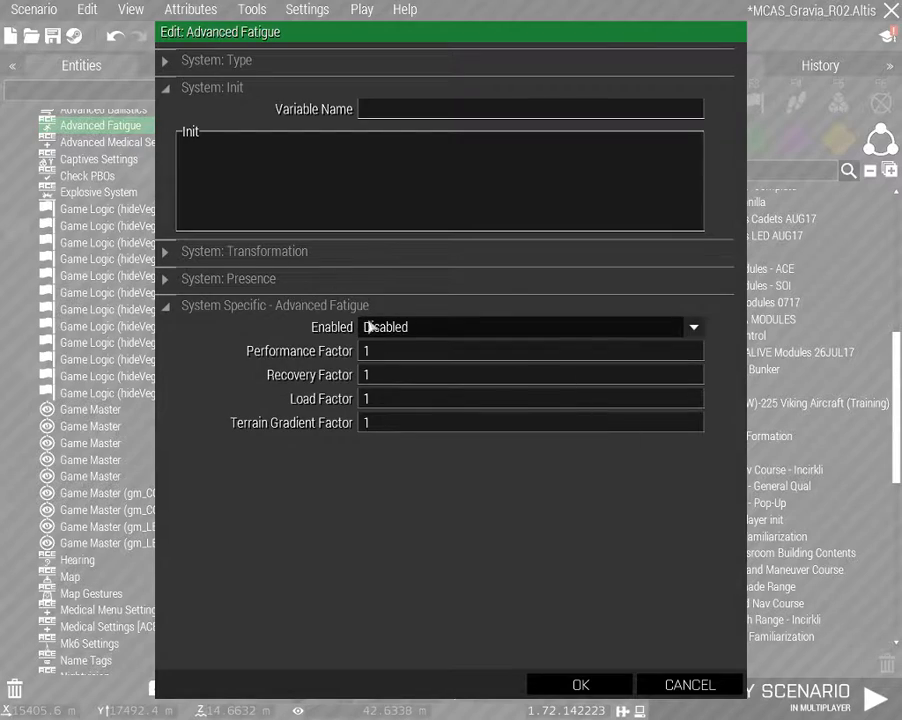
click(690, 685)
Review the Check PBOs action and whitelist settings and the Advanced Ballistics module's options without changing them
double_click(368, 286)
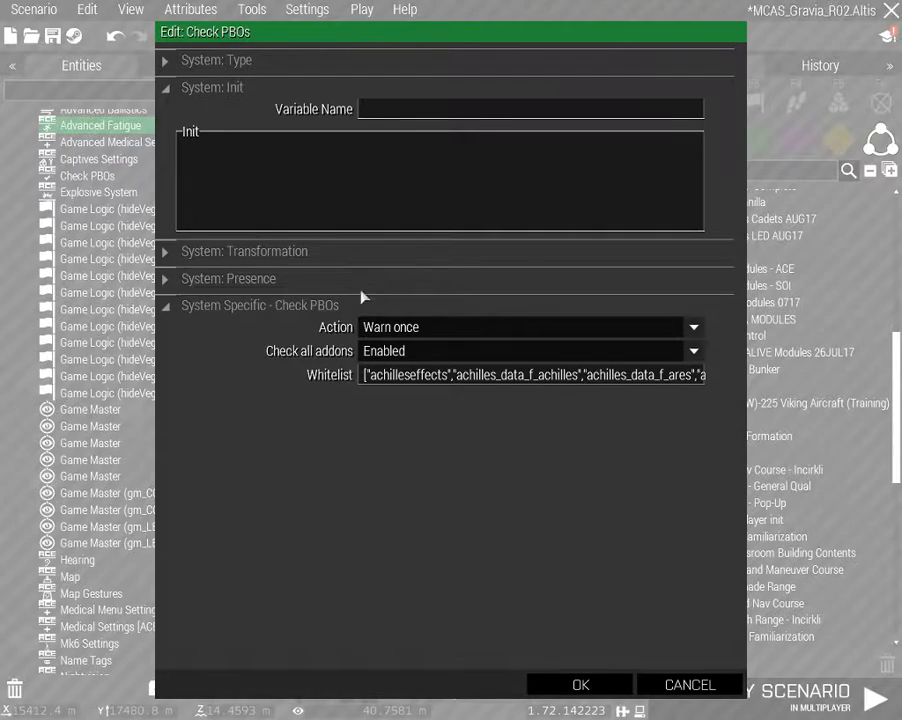
click(676, 684)
scroll(428, 497, up, 6)
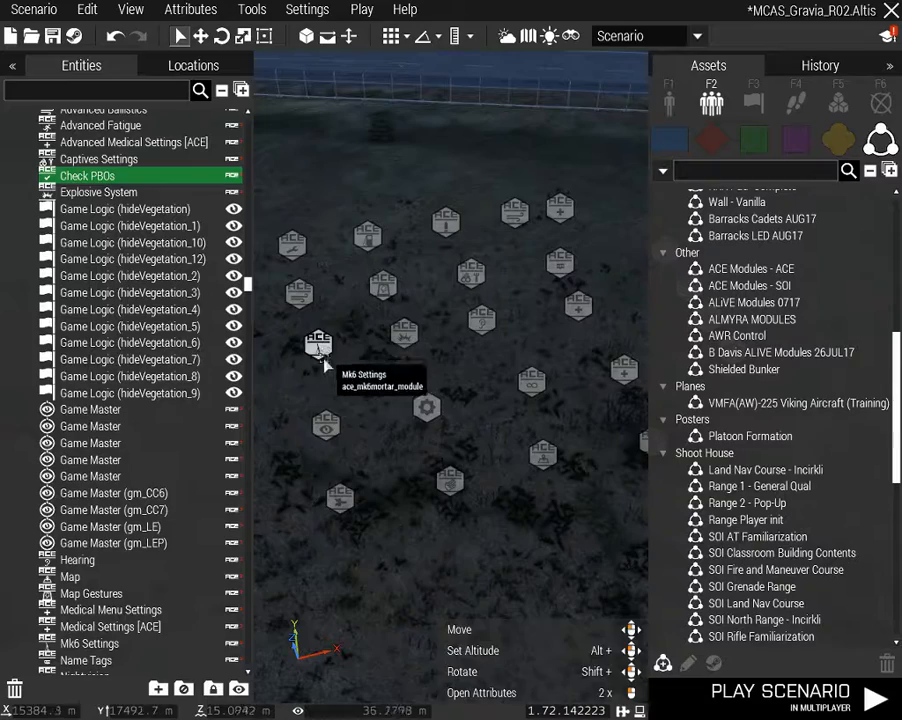
double_click(303, 304)
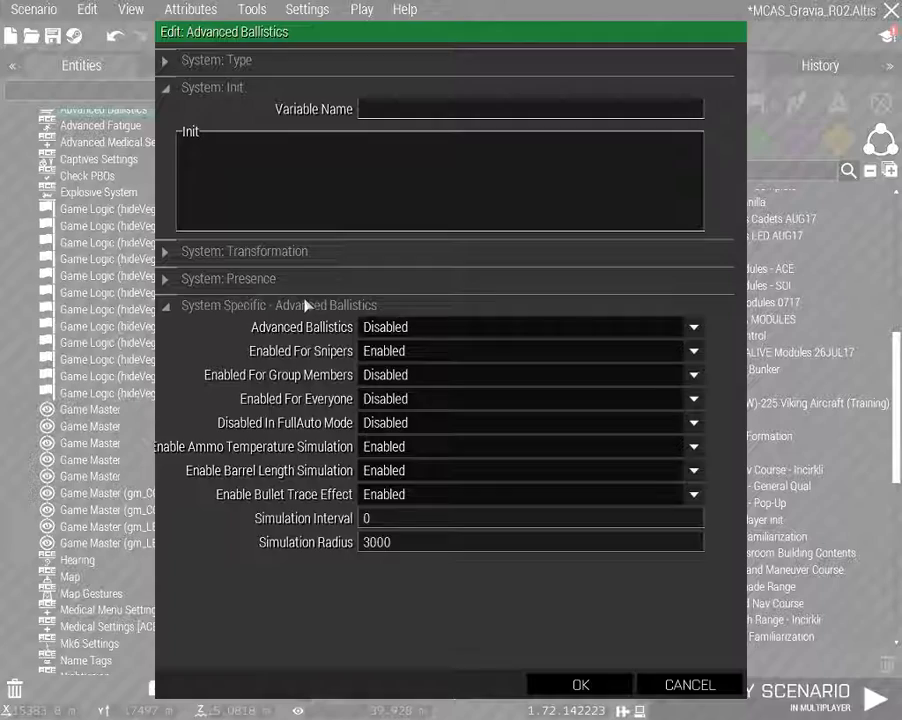
click(585, 688)
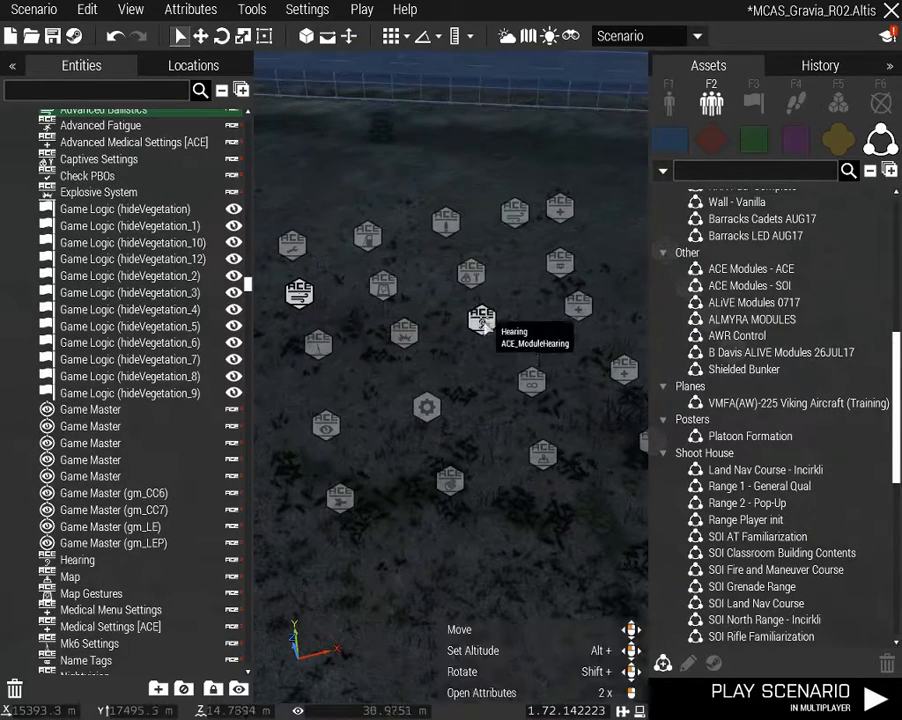
Review the Respawn System module's save gear and remove bodies options, and close its attributes
right_drag(556, 470, 570, 490)
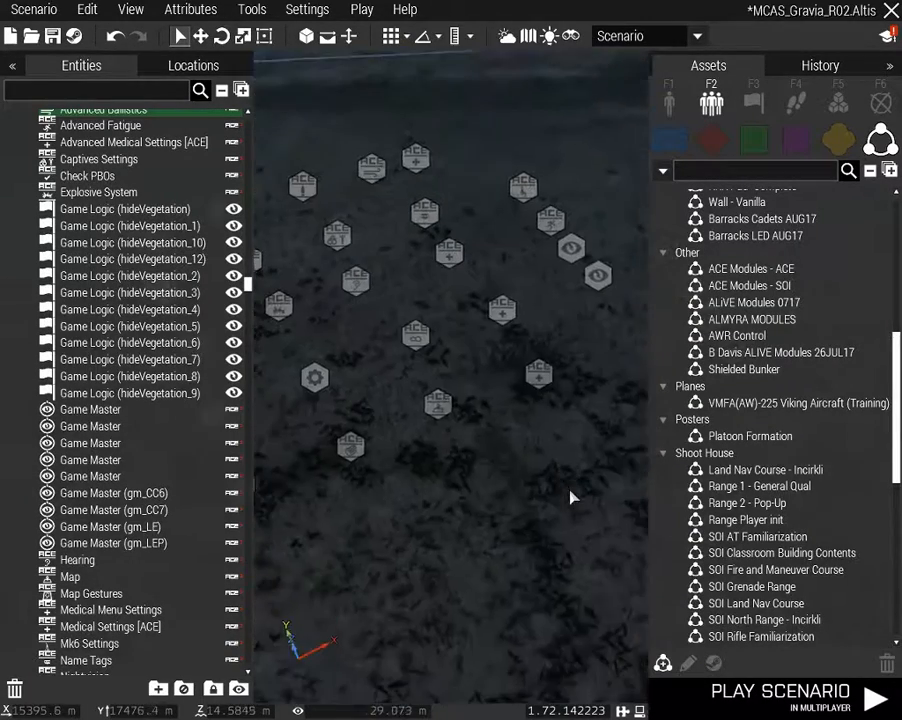
double_click(409, 343)
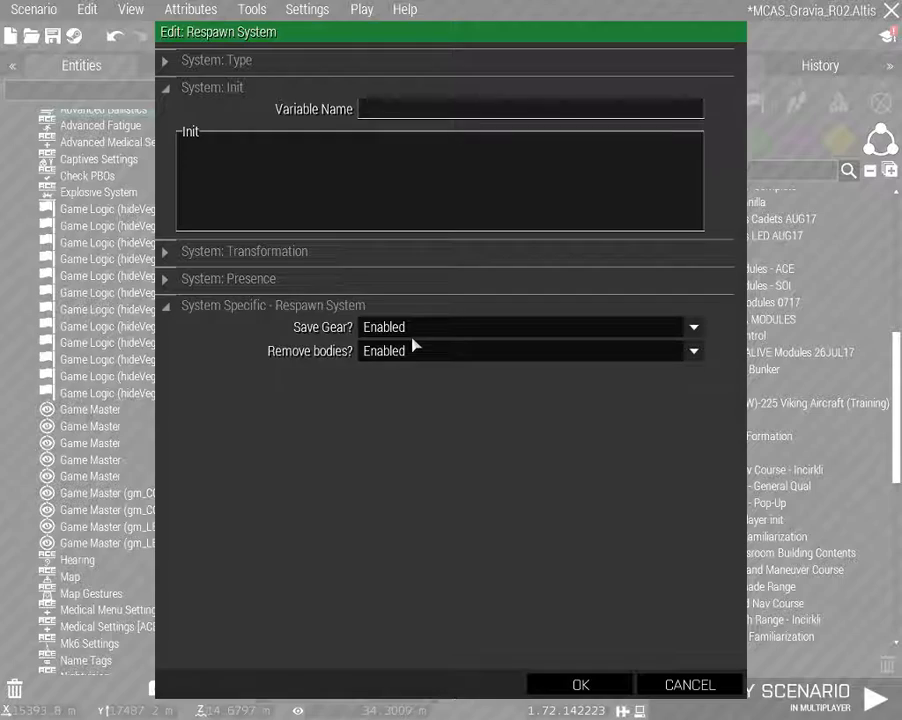
click(565, 688)
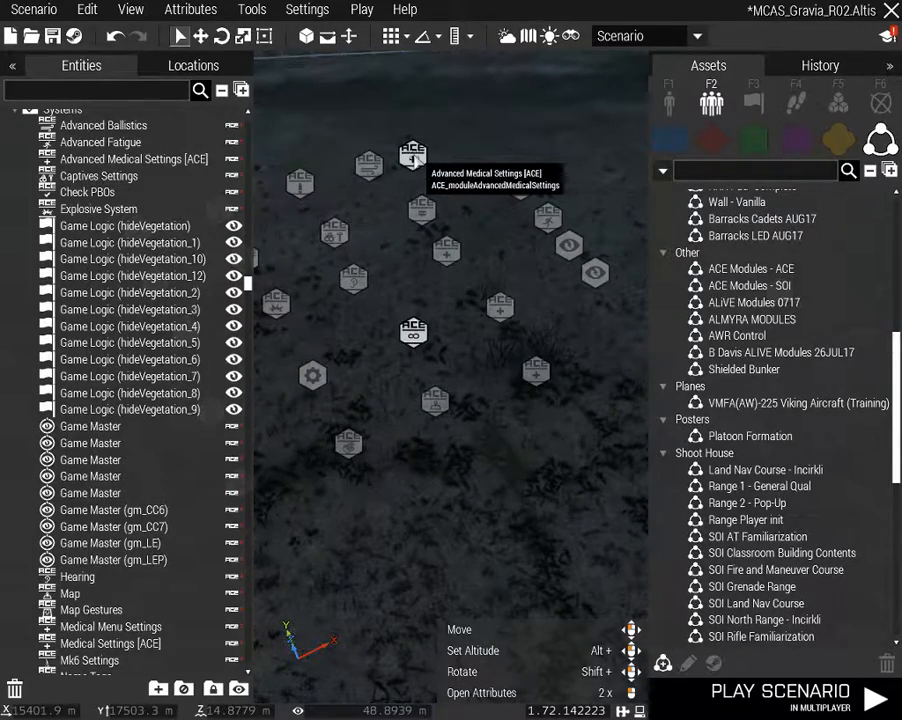
Review the Advanced Medical Settings module's wound, PAK and surgical kit options, close its attributes, and locate the Check PBOs module
double_click(413, 158)
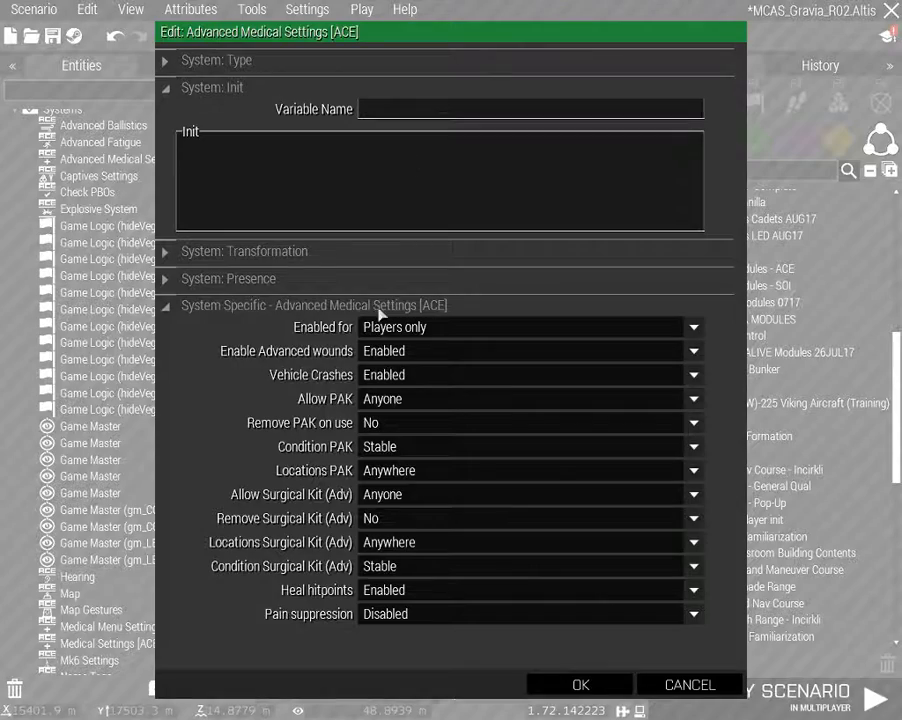
click(581, 685)
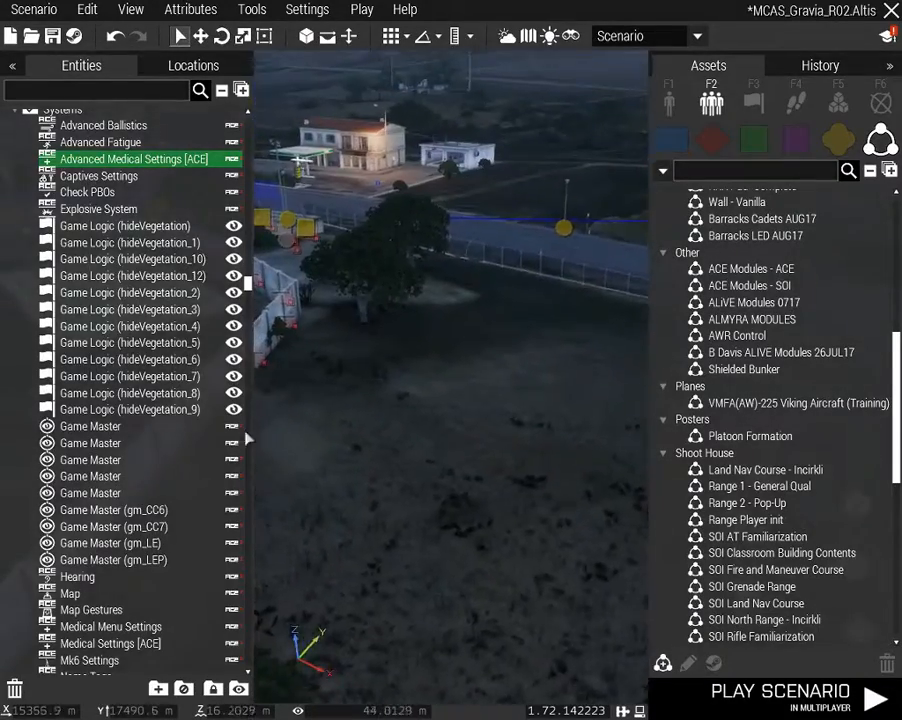
right_drag(245, 433, 550, 480)
click(510, 384)
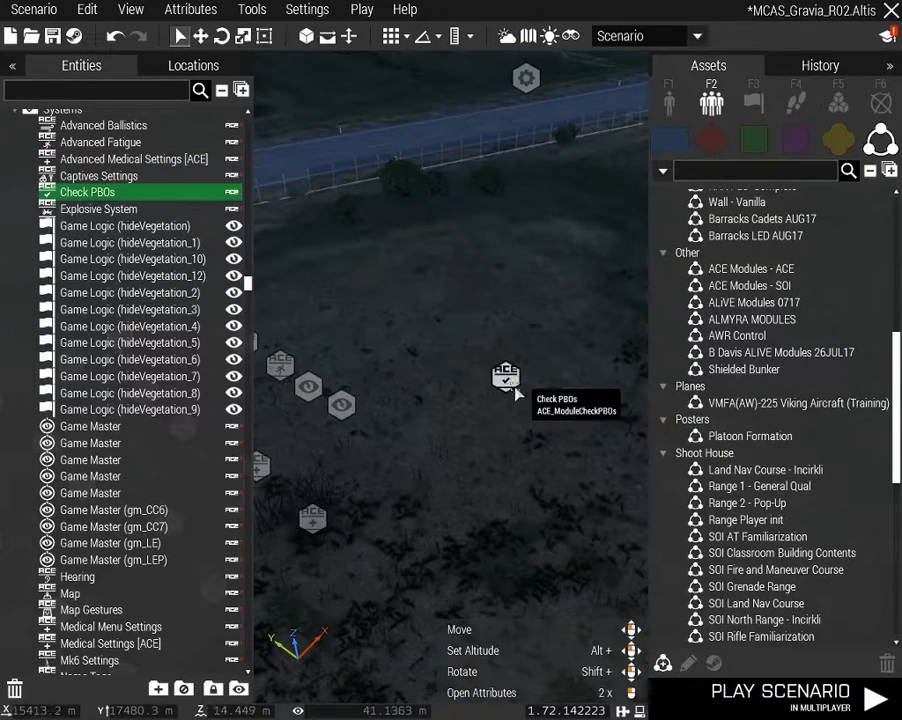
right_drag(475, 479, 480, 448)
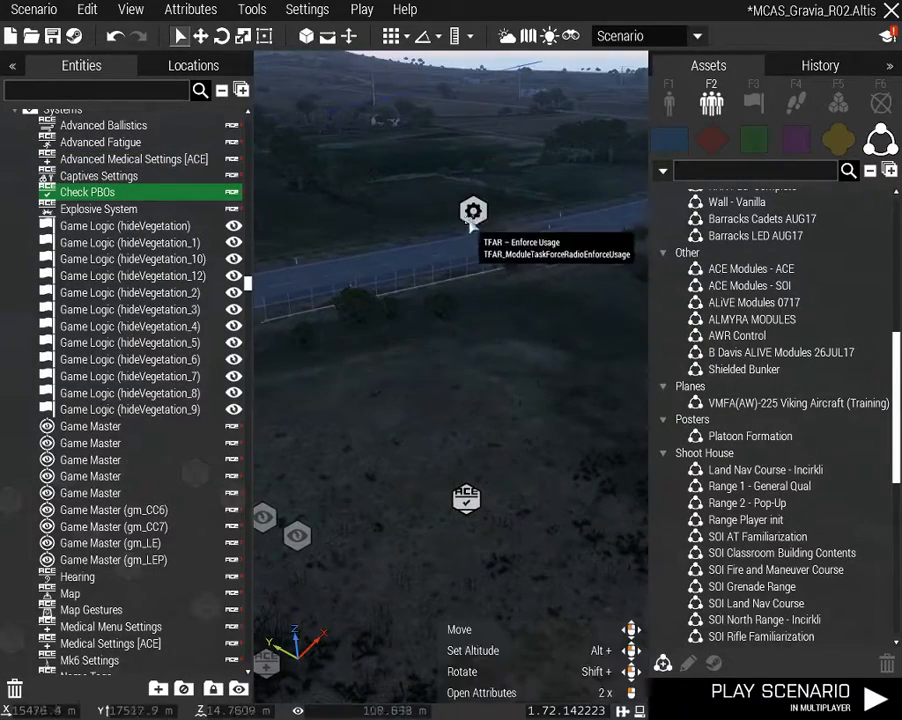
Compare the radio and frequency settings of the two TFAR – Enforce Usage modules, closing both without changes
click(474, 212)
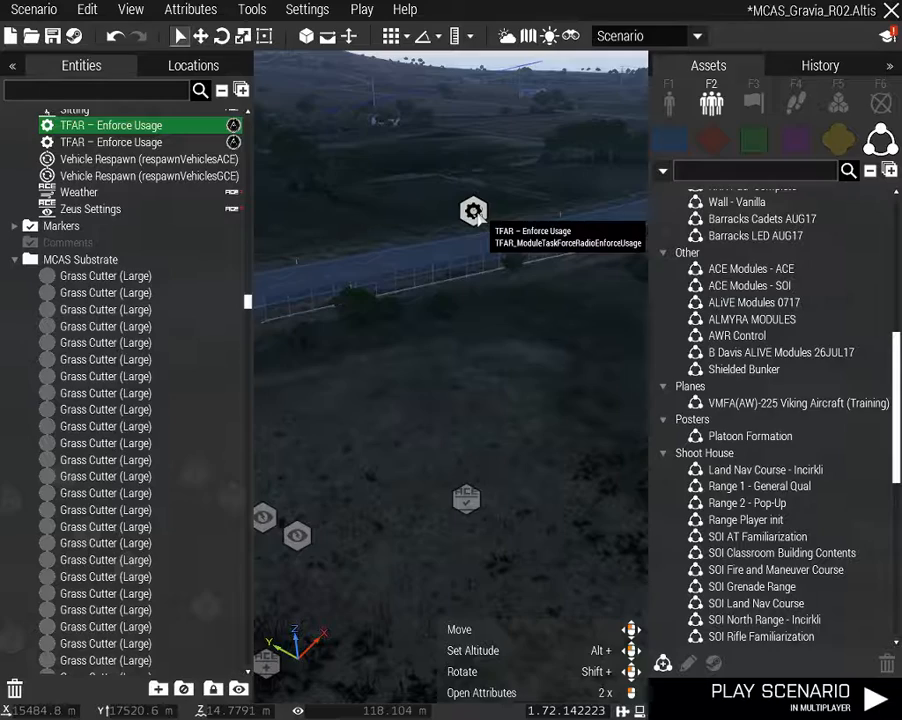
right_drag(480, 200, 389, 383)
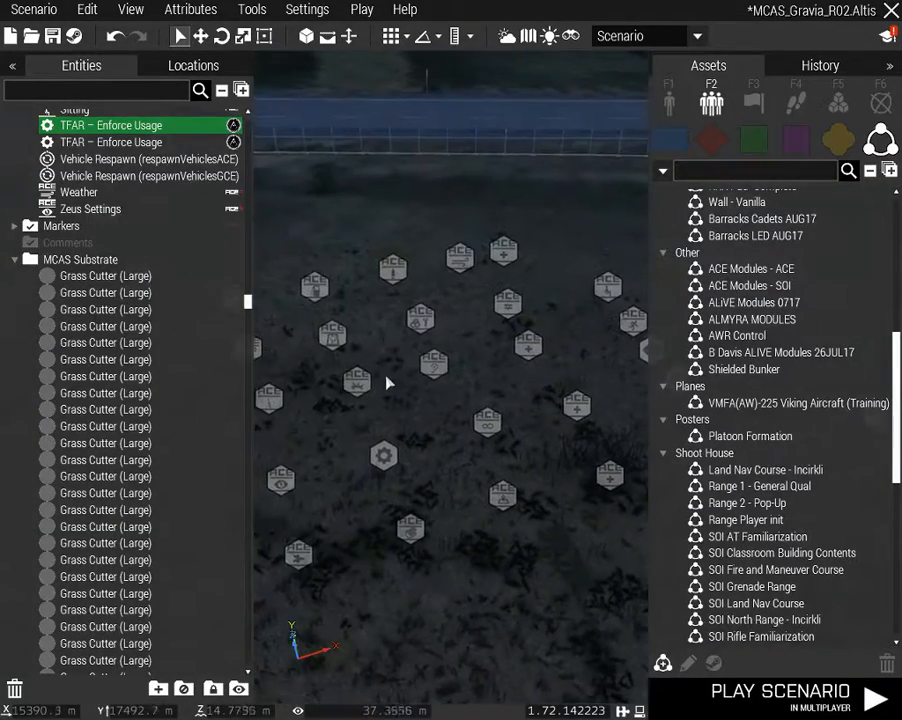
click(156, 143)
double_click(156, 127)
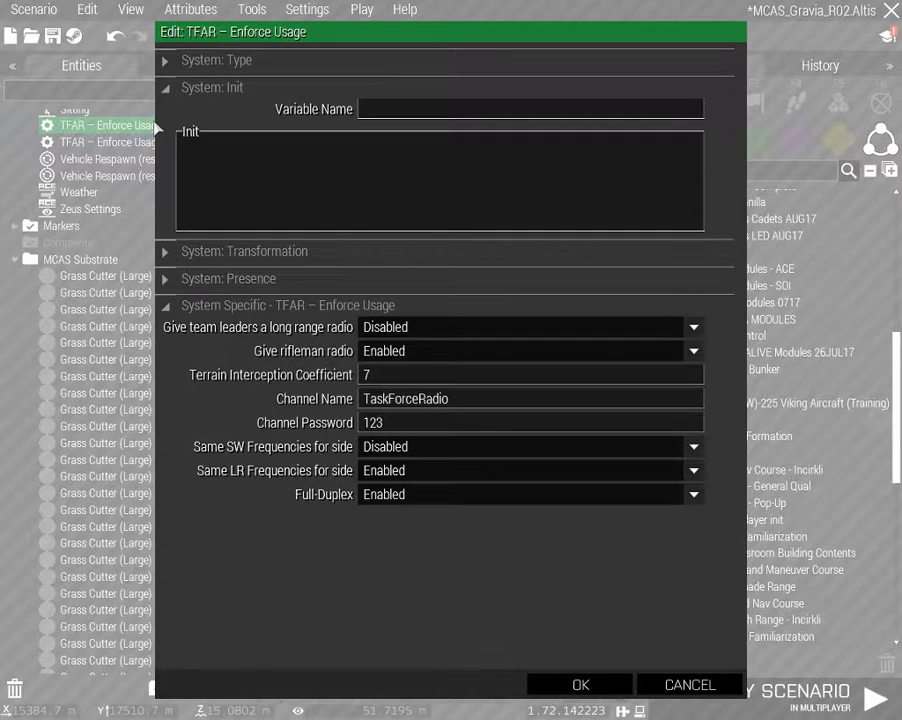
click(690, 685)
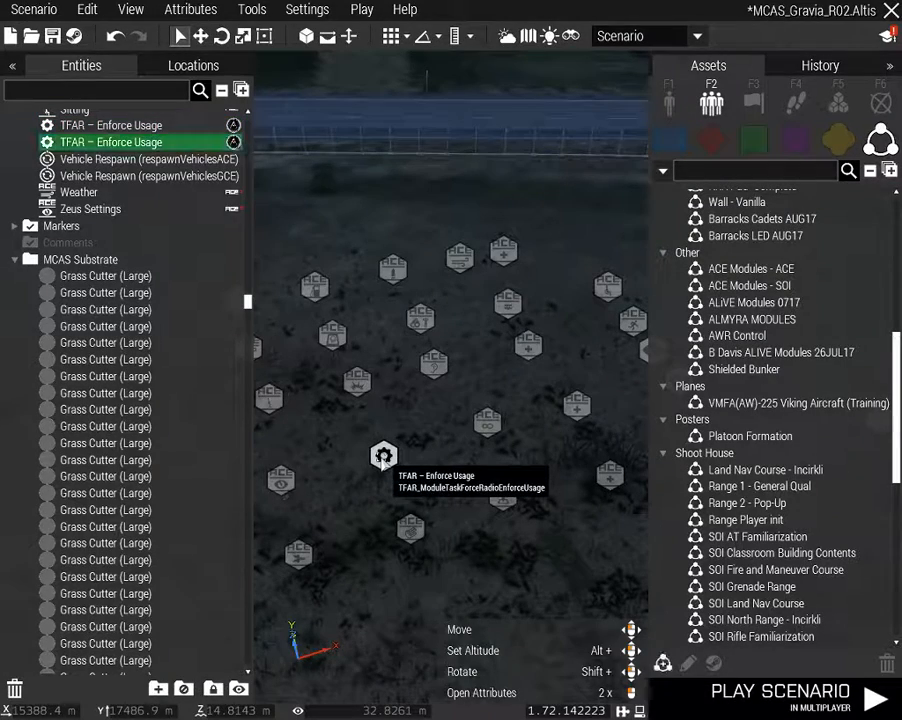
double_click(383, 456)
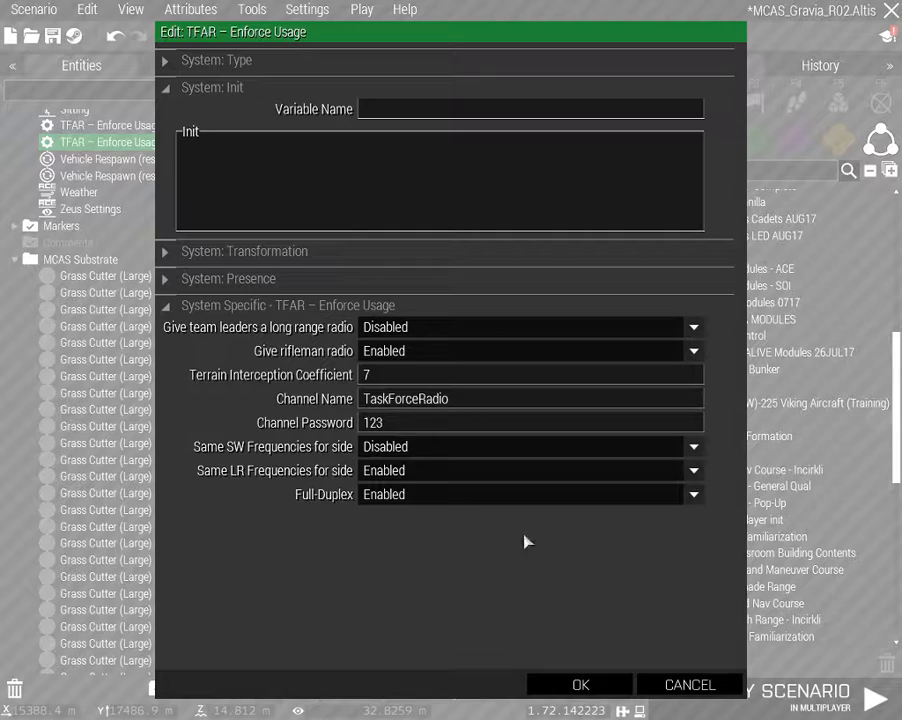
click(703, 687)
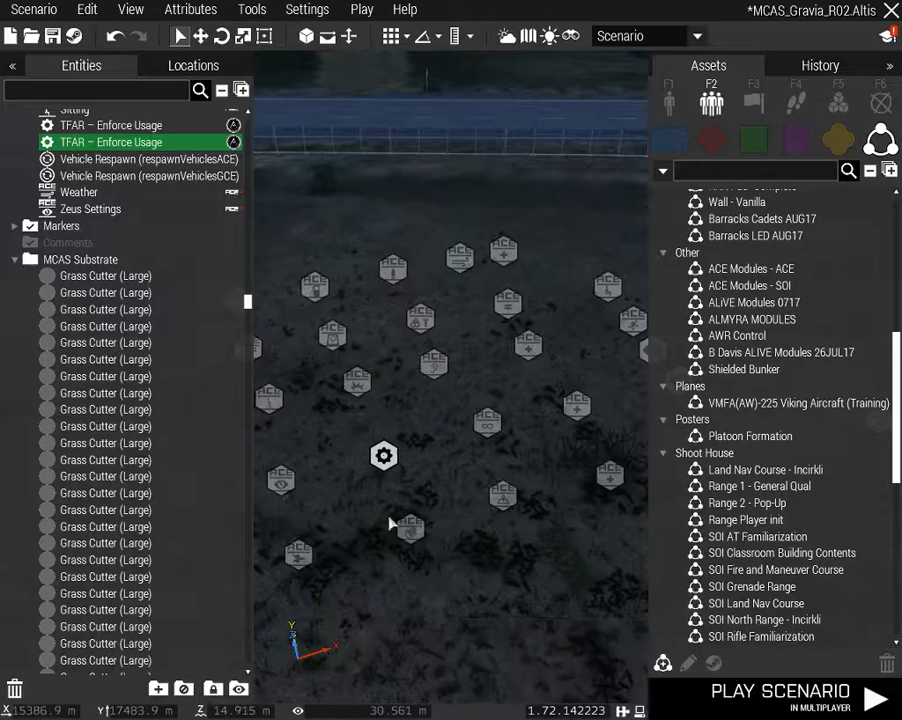
Delete the duplicate TFAR – Enforce Usage module beside the road and check the settings of the one among the ACE modules
right_drag(390, 522, 454, 432)
double_click(495, 167)
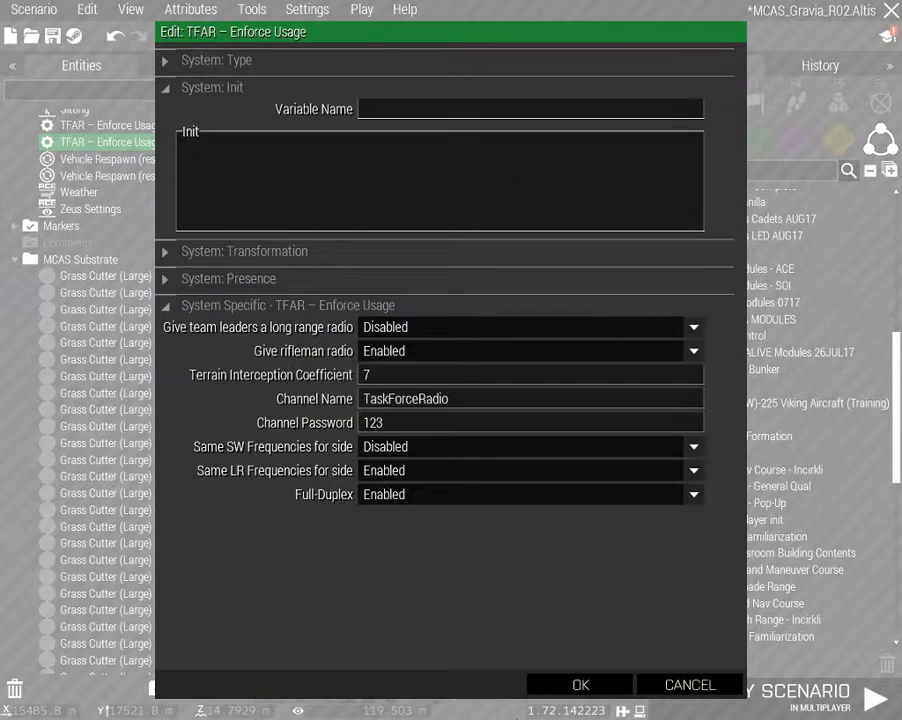
click(554, 688)
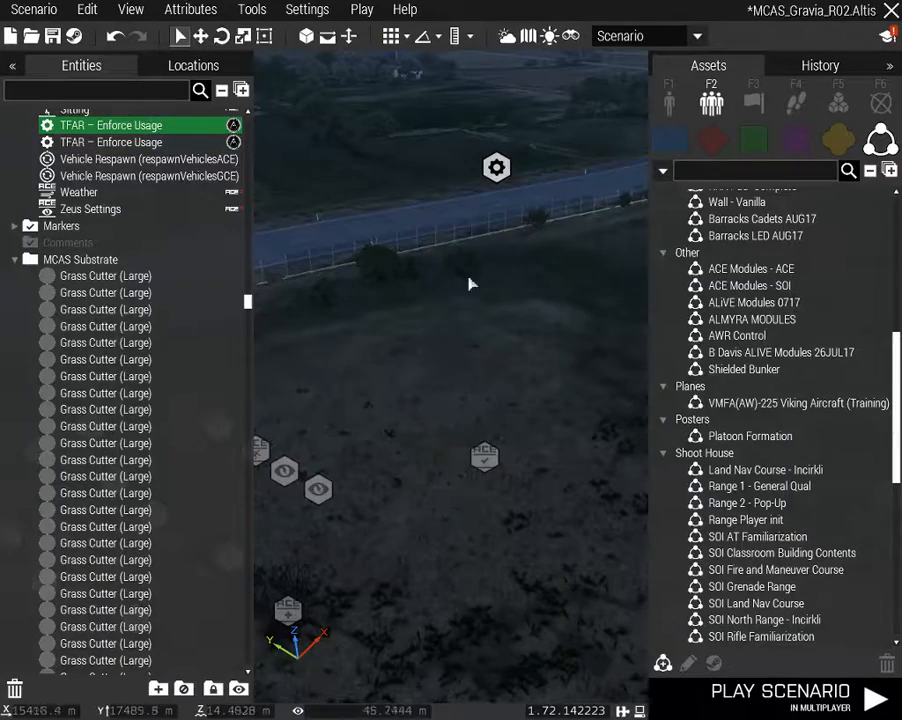
key(Delete)
right_drag(505, 302, 365, 363)
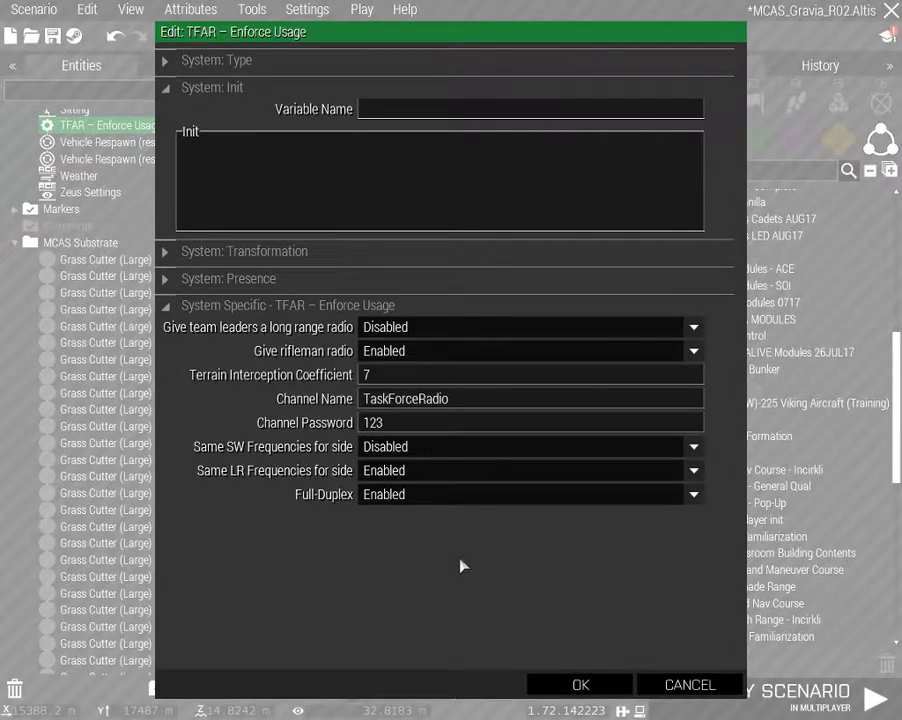
click(565, 684)
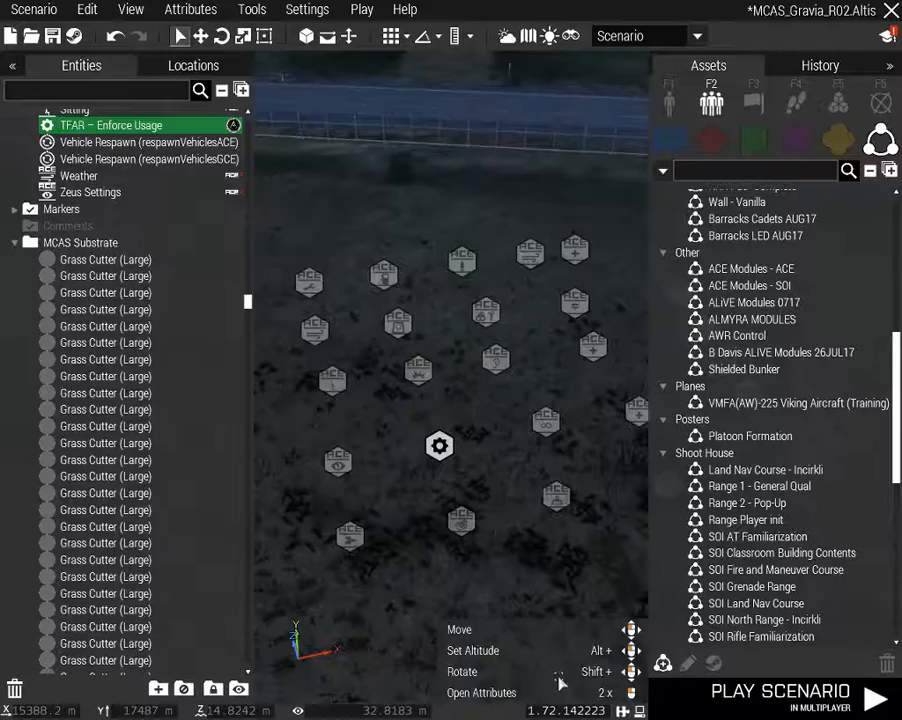
Select the Check PBOs module, save the scenario, and dismiss the configuration error
right_drag(452, 590, 480, 563)
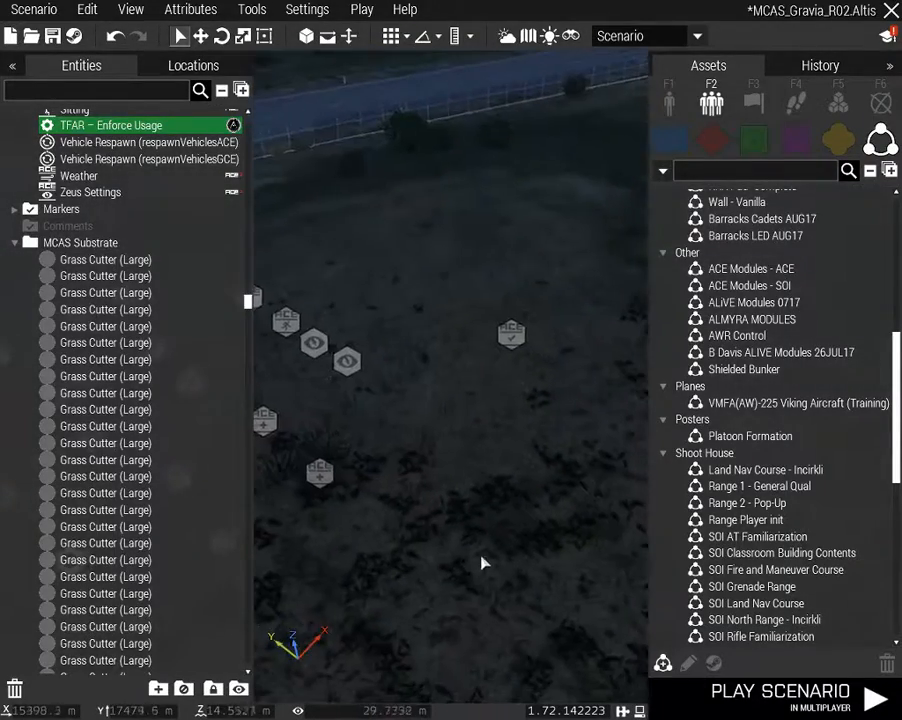
click(509, 332)
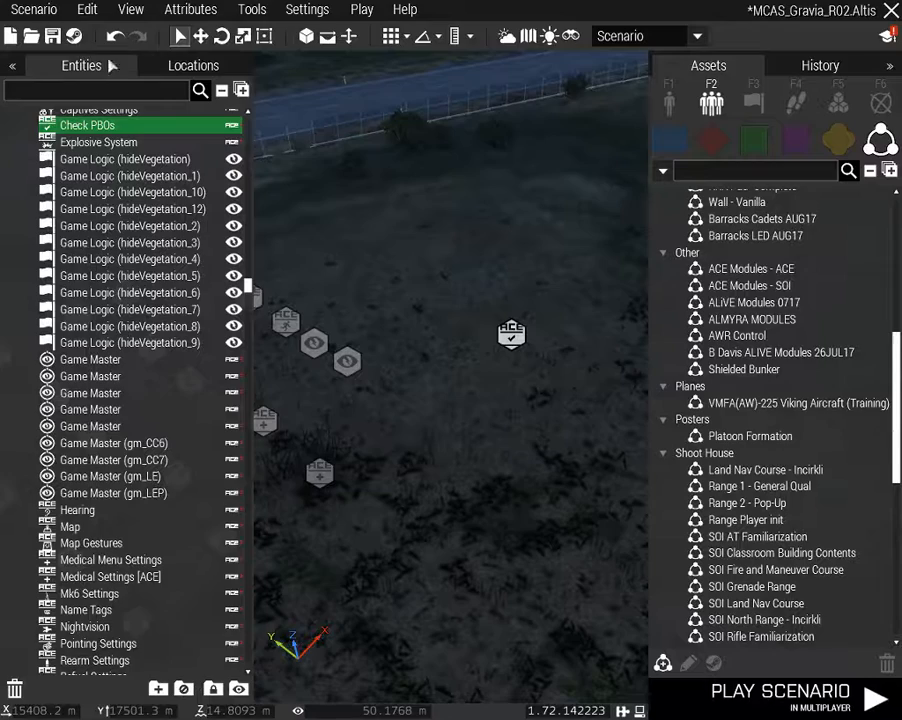
click(53, 37)
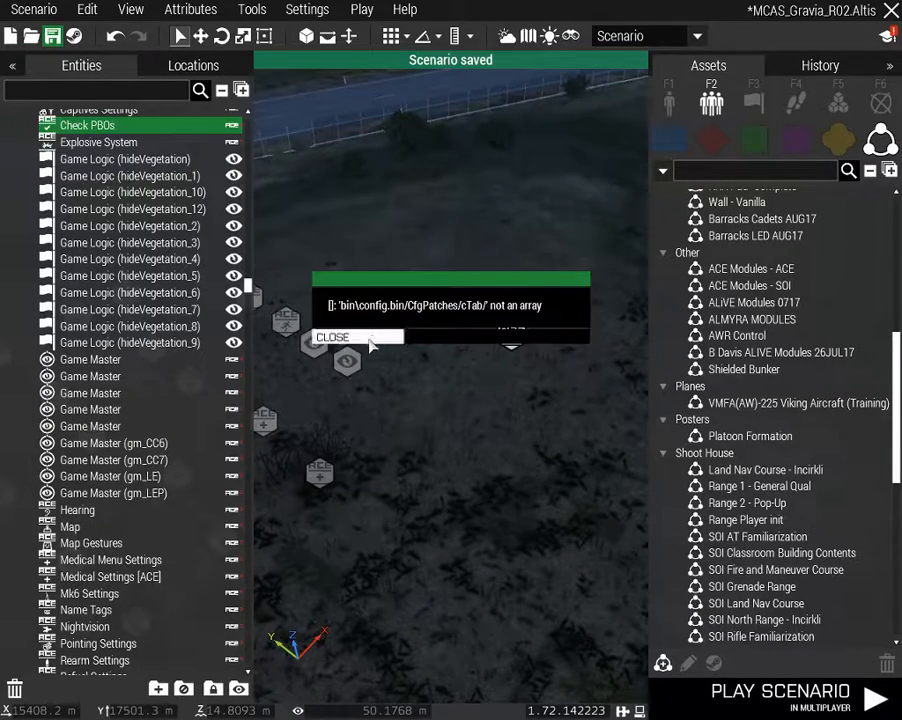
click(396, 336)
right_drag(429, 342, 475, 360)
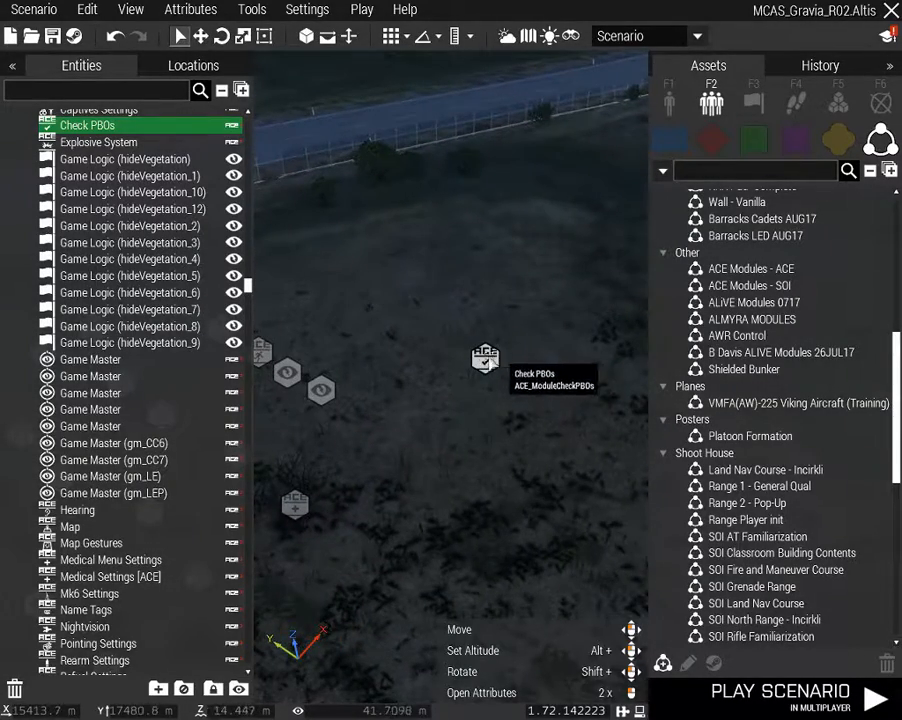
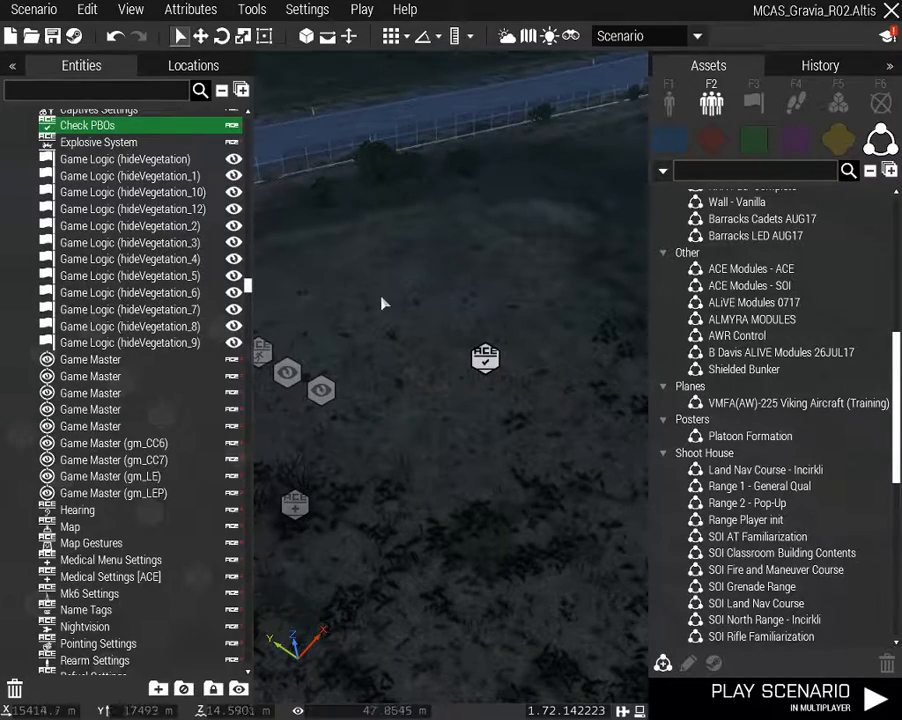
Examine the Check PBOs module's Check all addons option and read through its whitelist entries, discarding the edit
right_drag(381, 303, 563, 326)
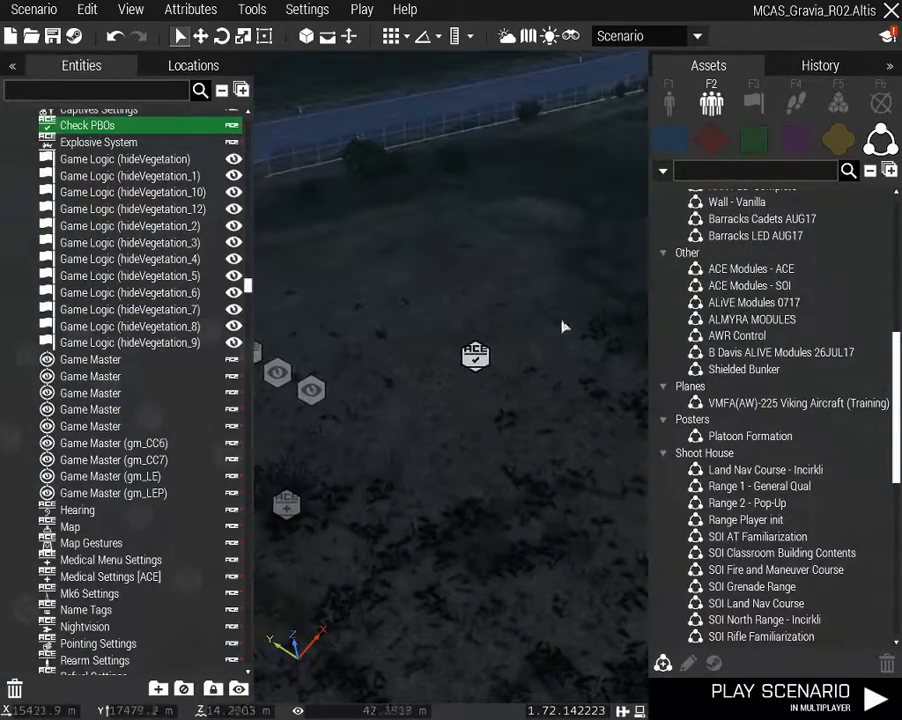
double_click(477, 357)
mouse_move(343, 332)
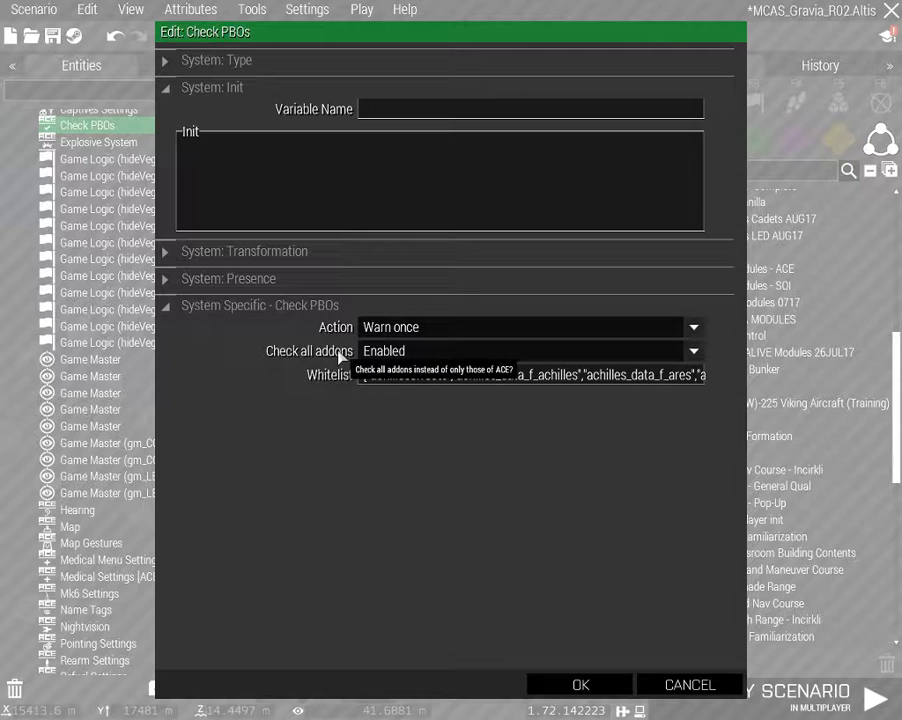
drag(411, 381, 681, 375)
click(654, 372)
drag(621, 373, 197, 381)
click(416, 383)
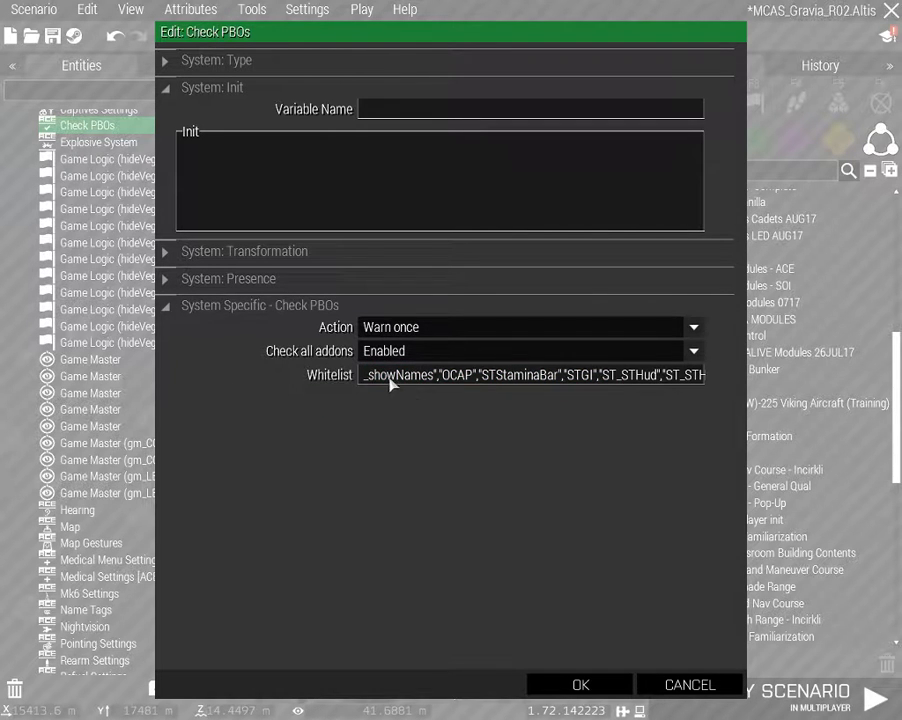
drag(390, 376, 234, 381)
click(402, 382)
key(Left)
key(Left)
key(Left)
key(Left)
key(Left)
key(Left)
key(Left)
key(Left)
key(Left)
key(Left)
key(Left)
key(Left)
key(Left)
key(Left)
key(Left)
key(Left)
key(Left)
key(Left)
key(Left)
key(Left)
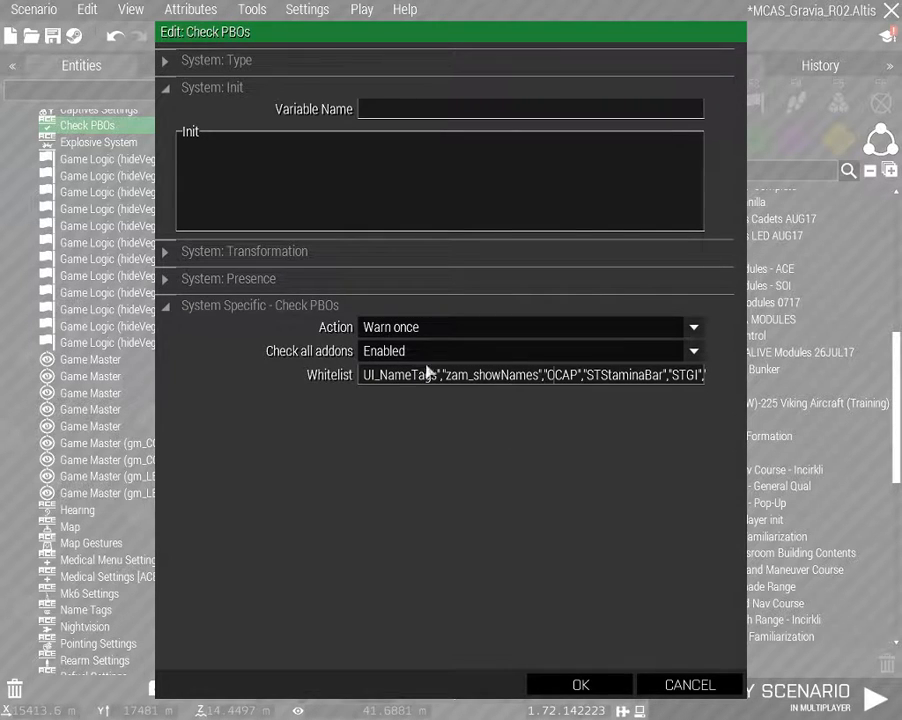
drag(364, 378, 431, 378)
click(519, 379)
click(684, 686)
Review the scenario's dynamic simulation settings in the Performance attributes and cancel without changes
right_drag(519, 487, 596, 332)
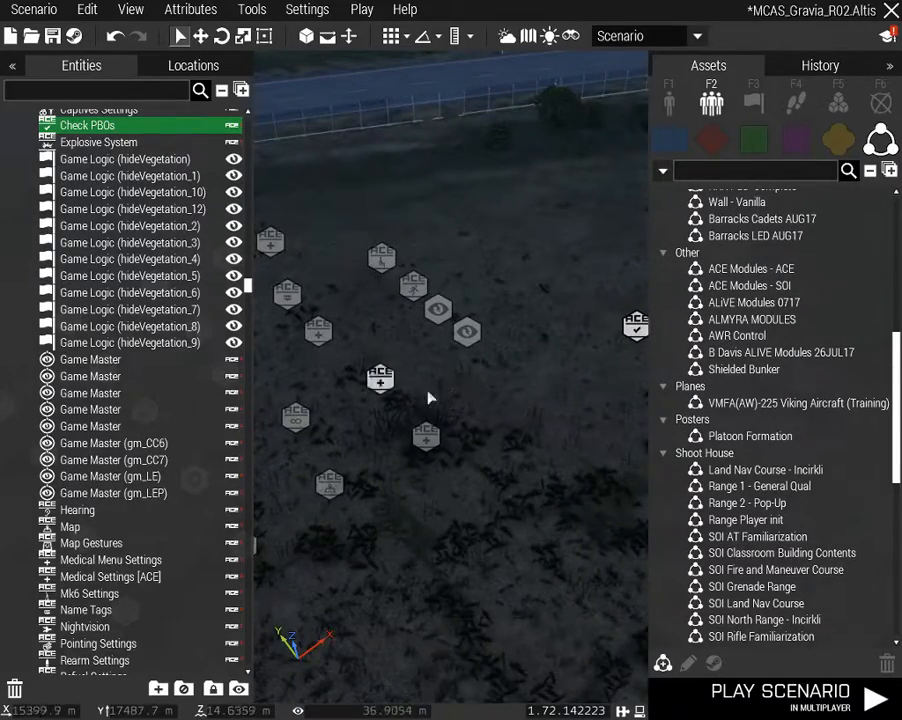
right_drag(548, 461, 540, 330)
right_drag(452, 519, 741, 590)
key(s)
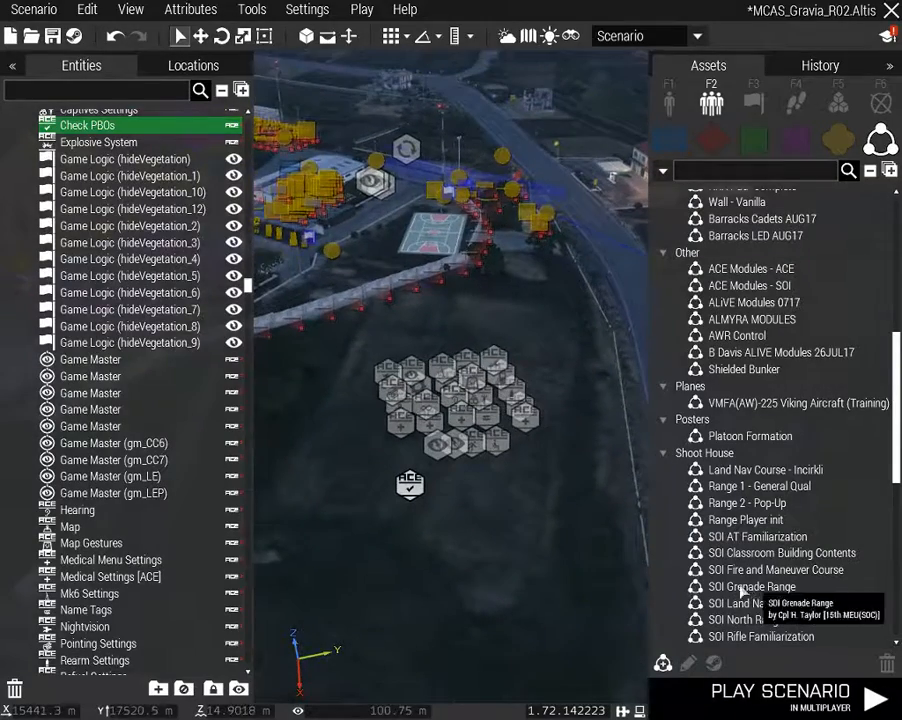
right_drag(437, 559, 346, 563)
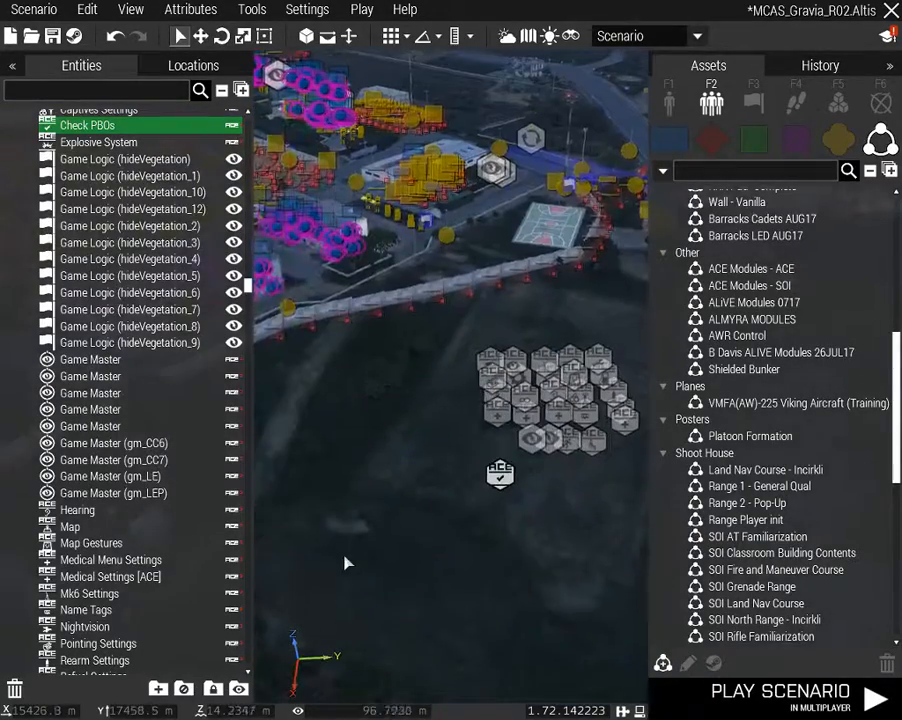
click(190, 9)
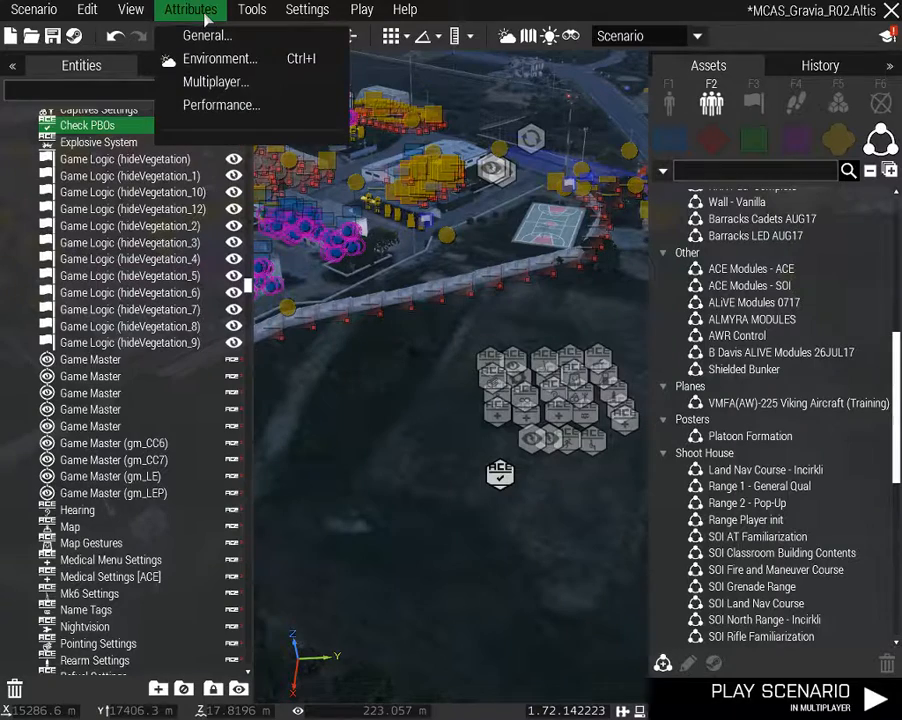
click(209, 112)
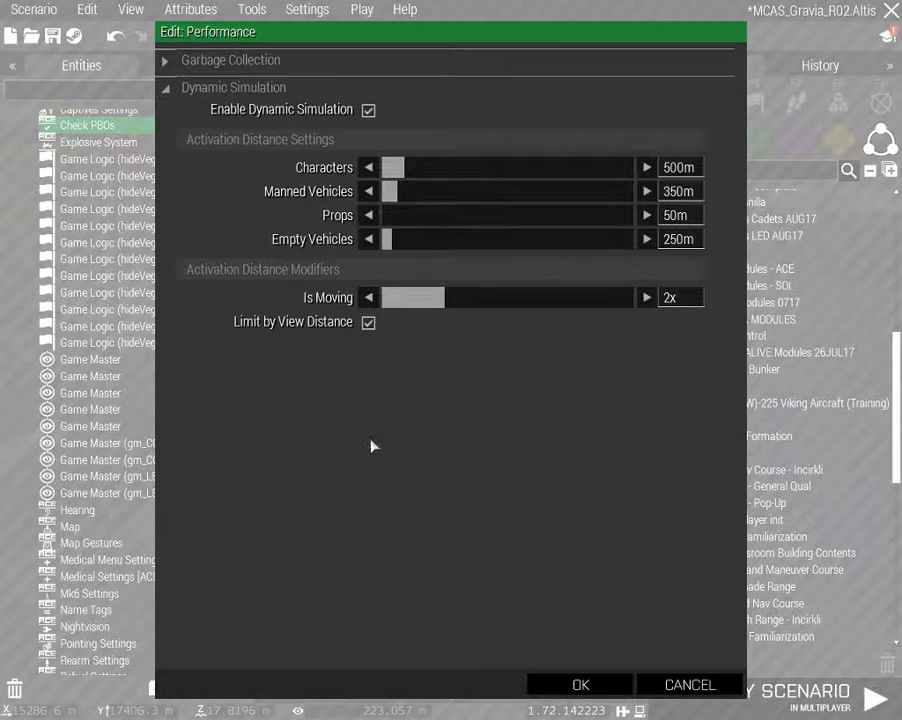
click(690, 684)
Update the multiplayer lobby summary to MCAS Gravia R02, check the respawn and revive settings, and confirm
click(188, 9)
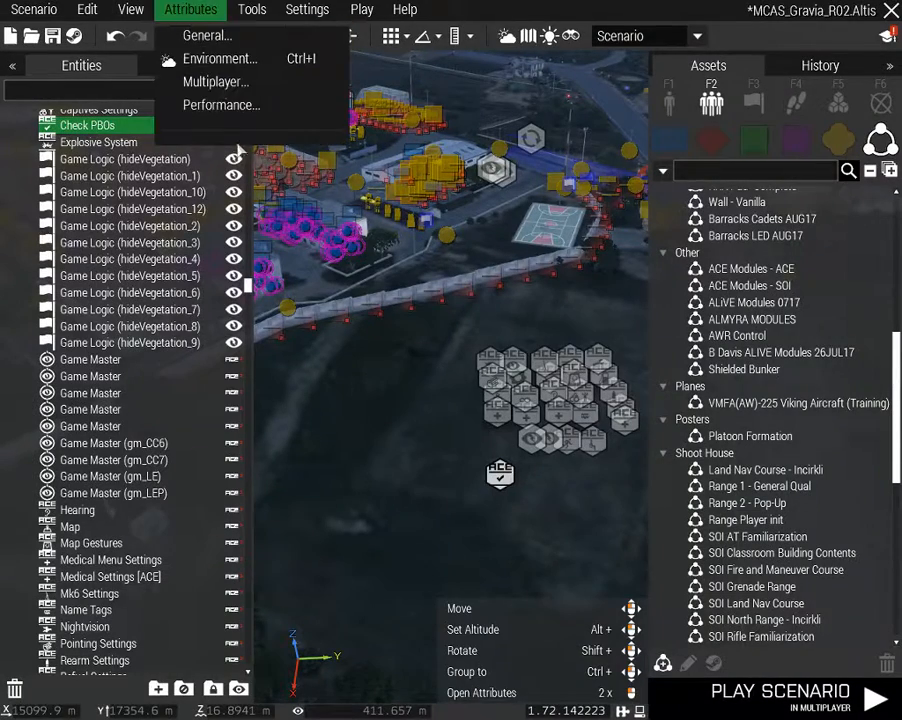
click(210, 85)
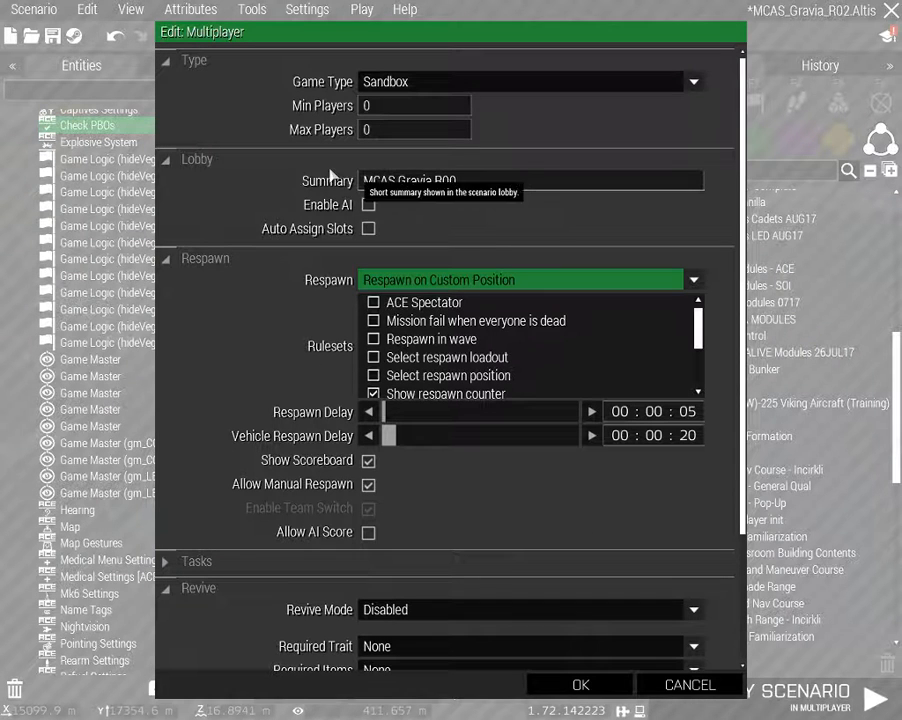
drag(485, 187, 450, 193)
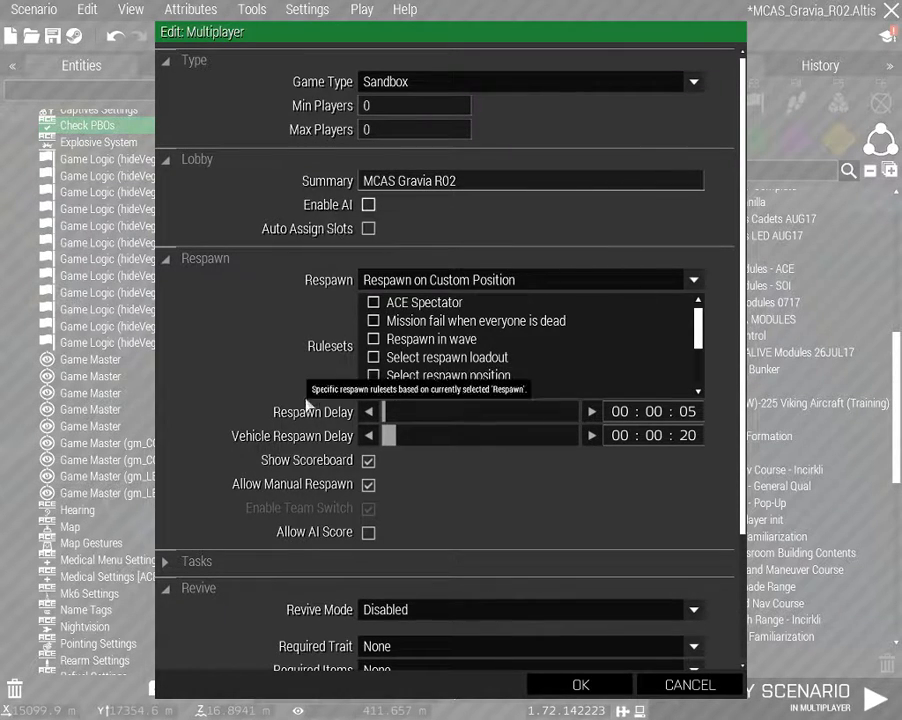
scroll(310, 402, down, 3)
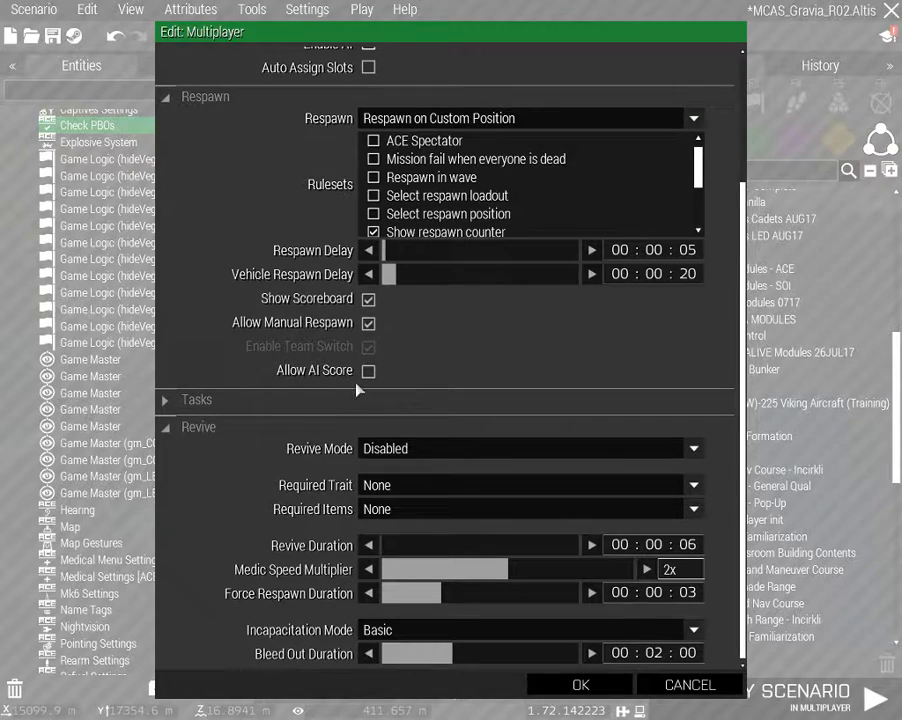
scroll(505, 420, up, 1)
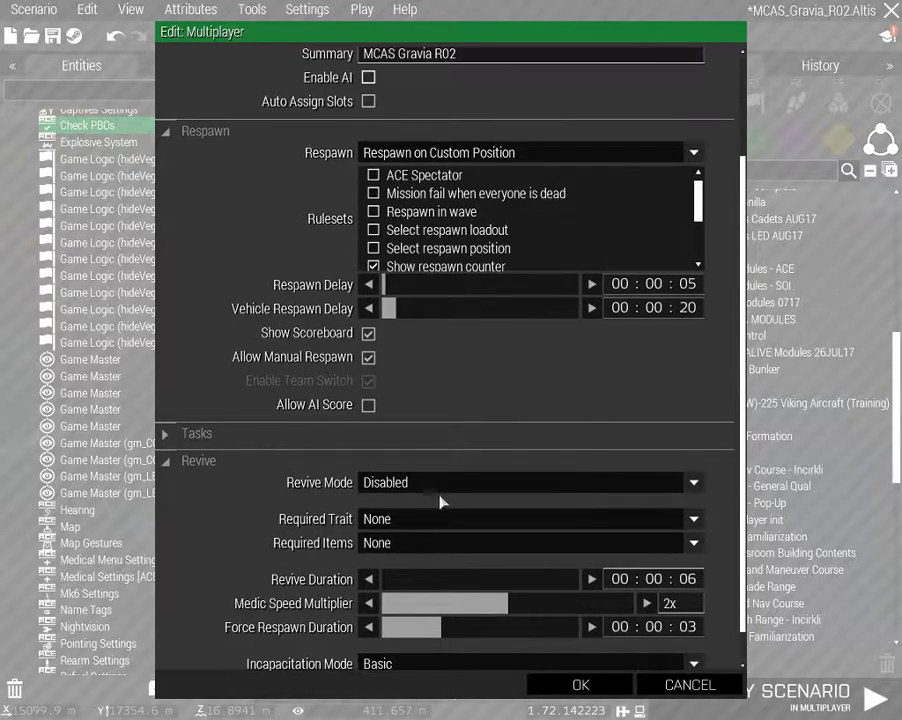
scroll(500, 455, up, 3)
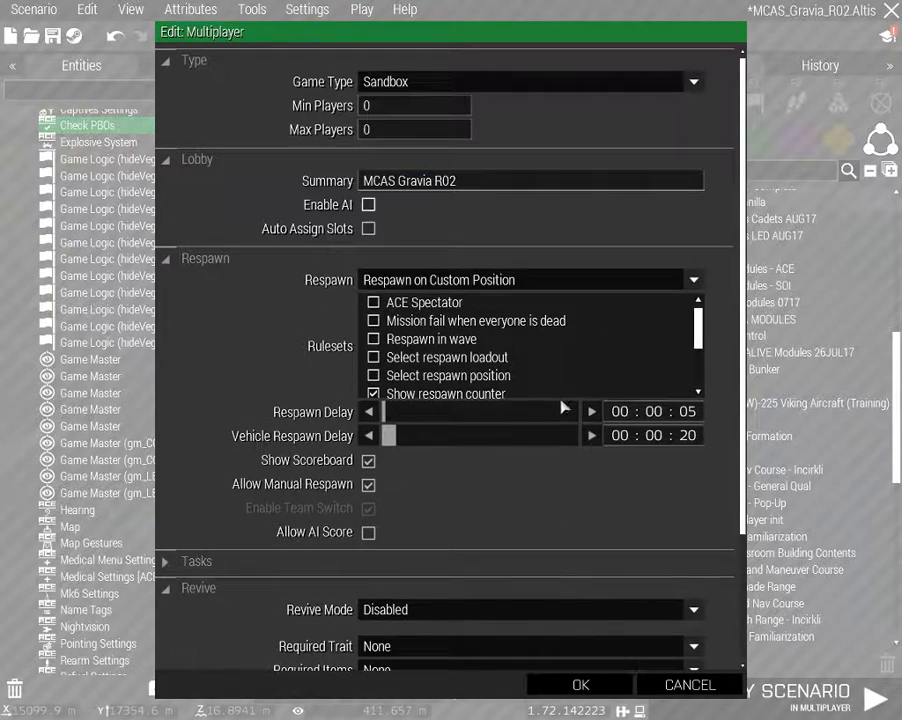
click(580, 684)
Set the scenario's environment date to 1 August and confirm the Environment attributes
click(195, 10)
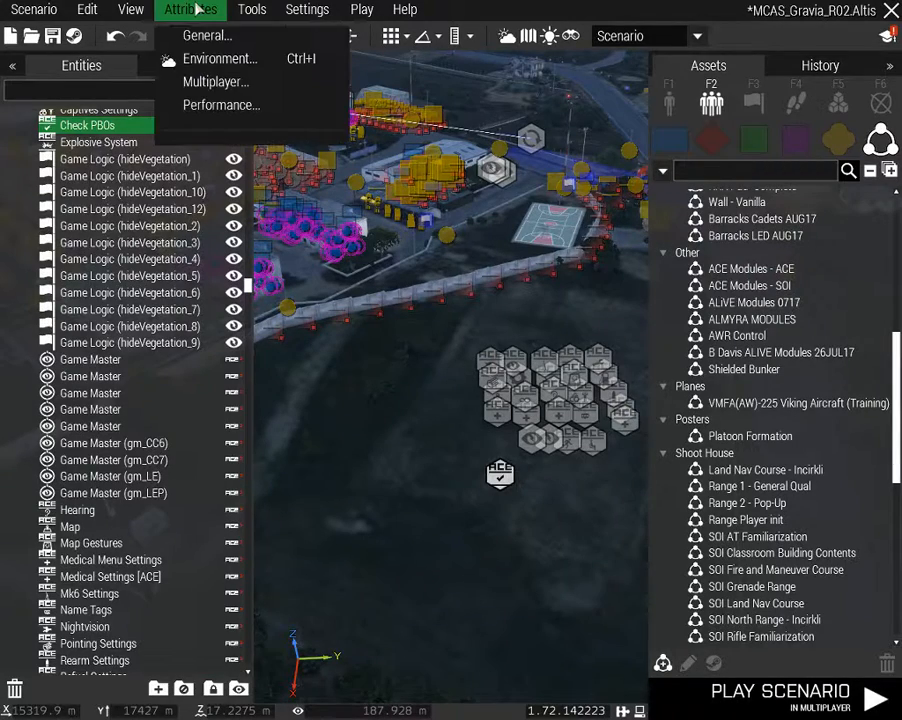
click(228, 62)
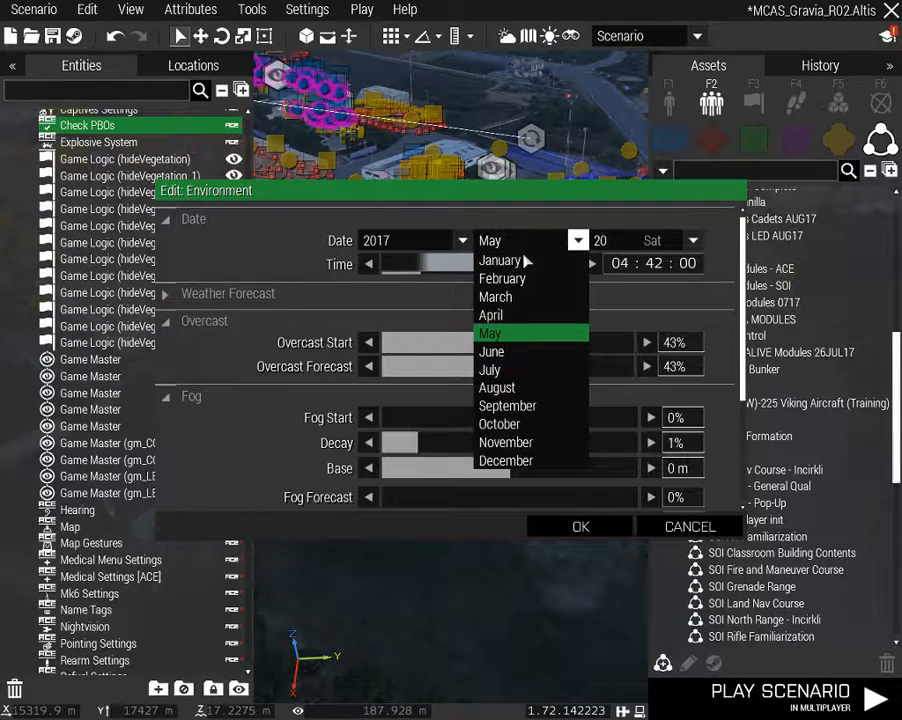
click(497, 387)
click(600, 241)
scroll(633, 304, up, 3)
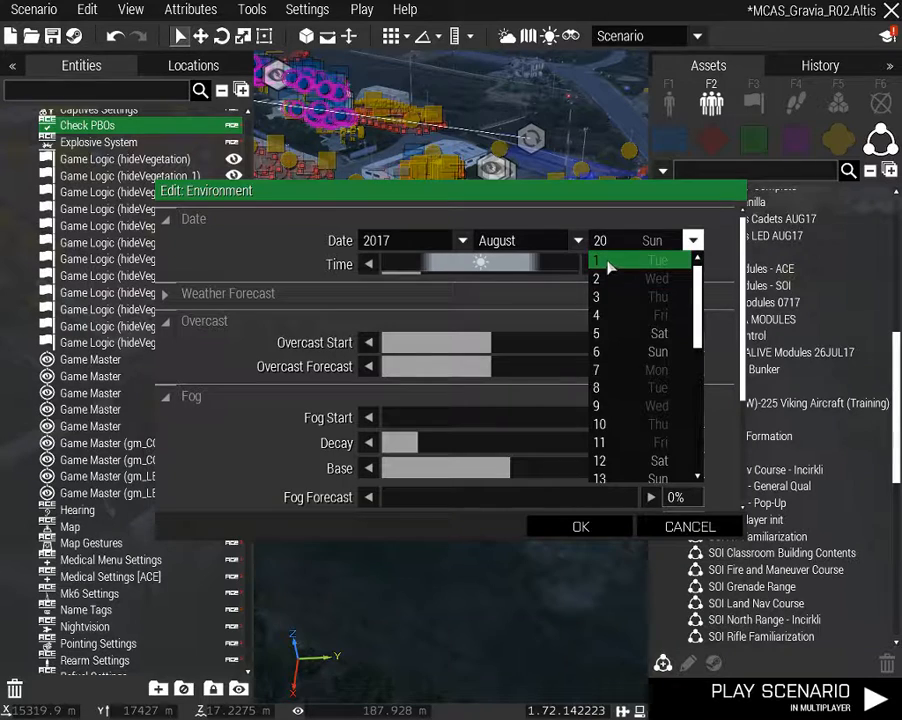
click(600, 260)
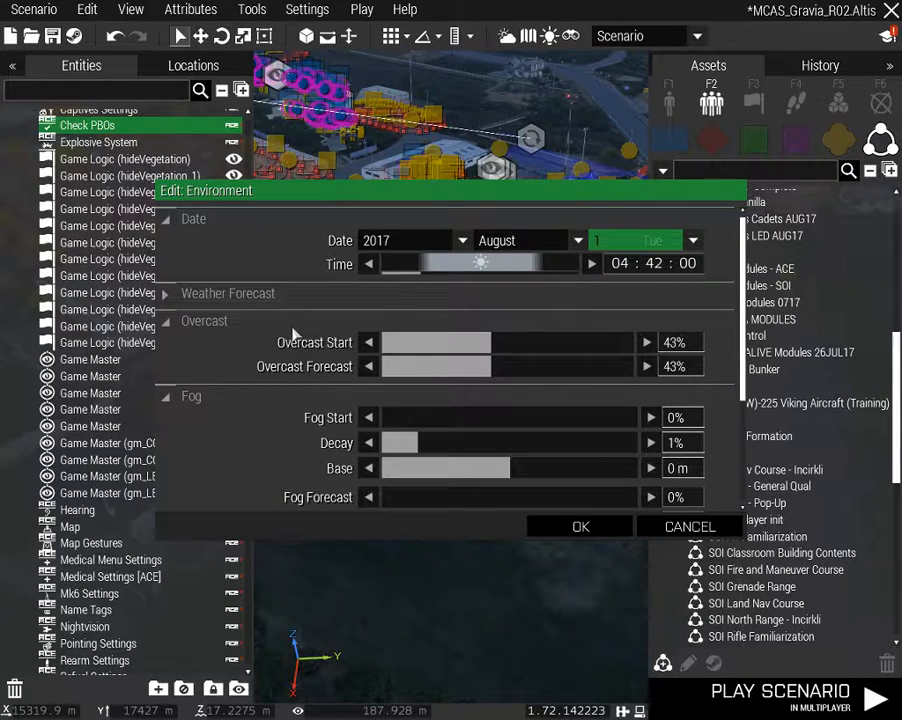
click(566, 531)
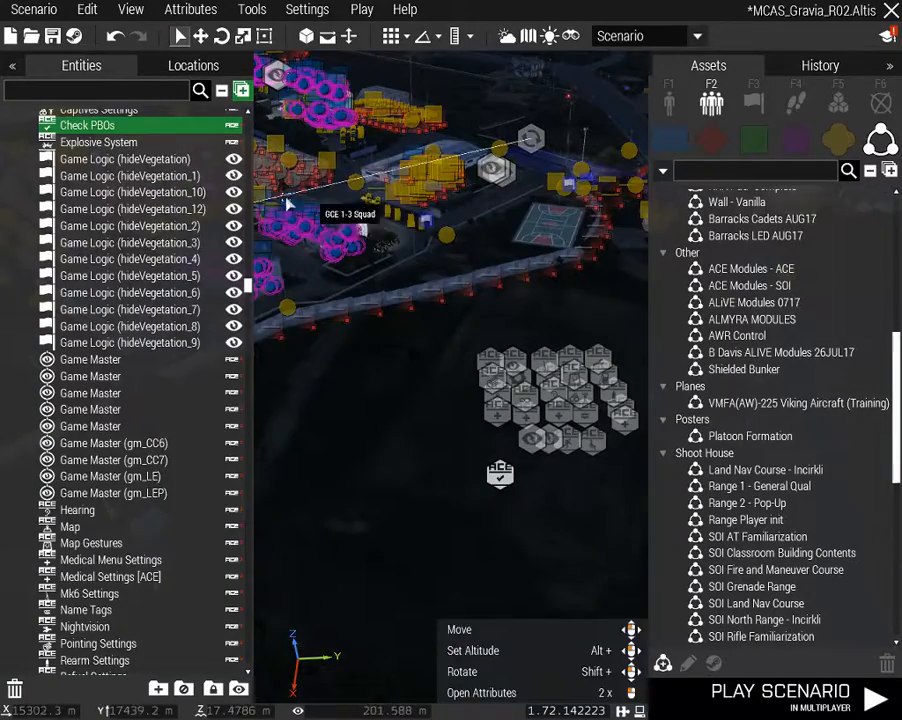
Change the revision in the scenario's General overview text to R02.04 and copy the whole text
right_drag(288, 204, 250, 344)
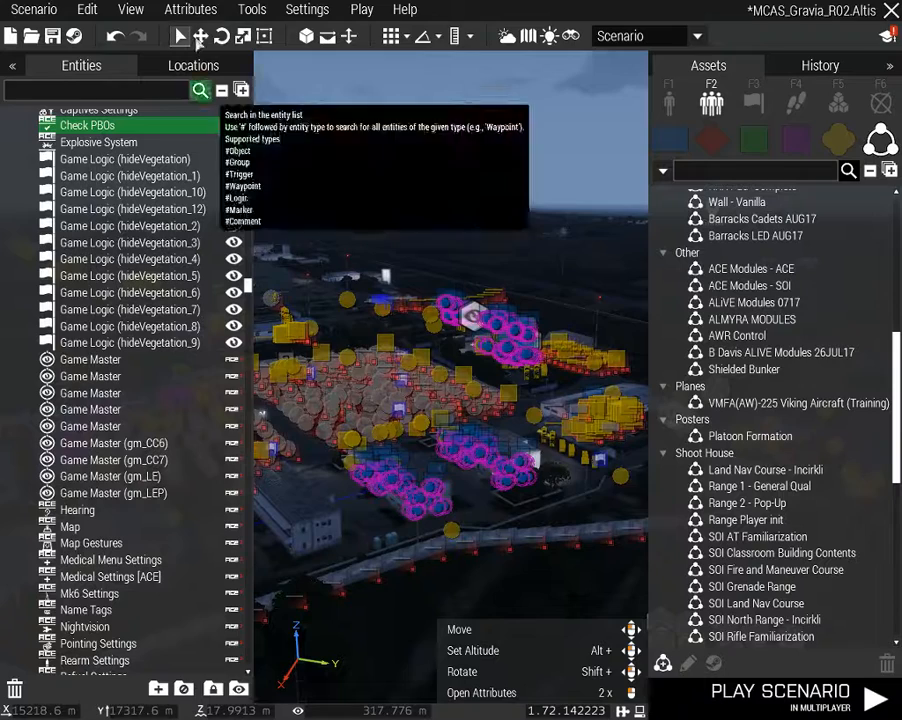
click(190, 9)
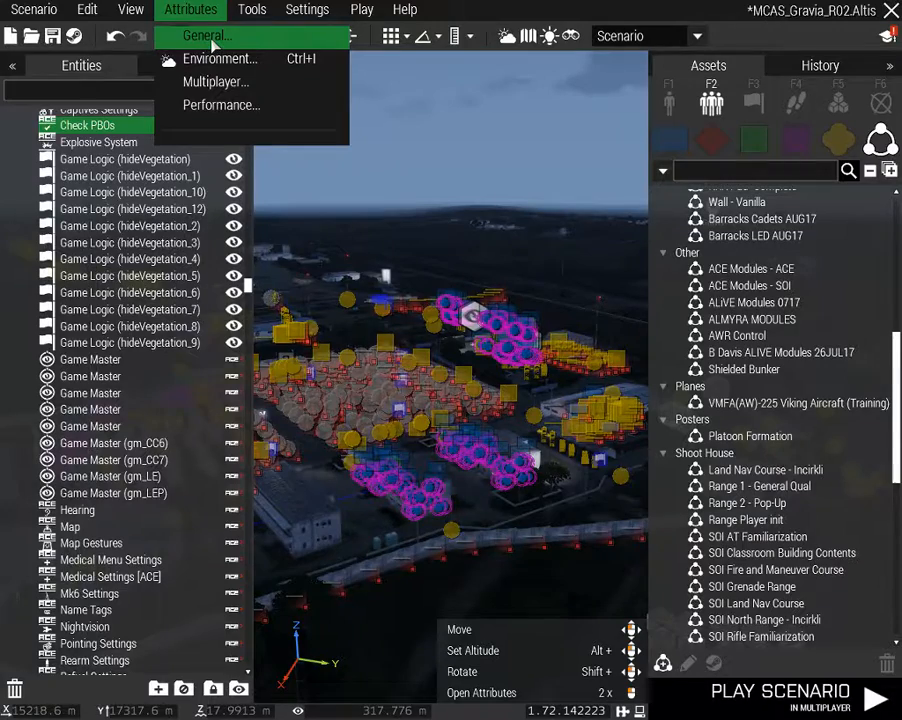
click(211, 39)
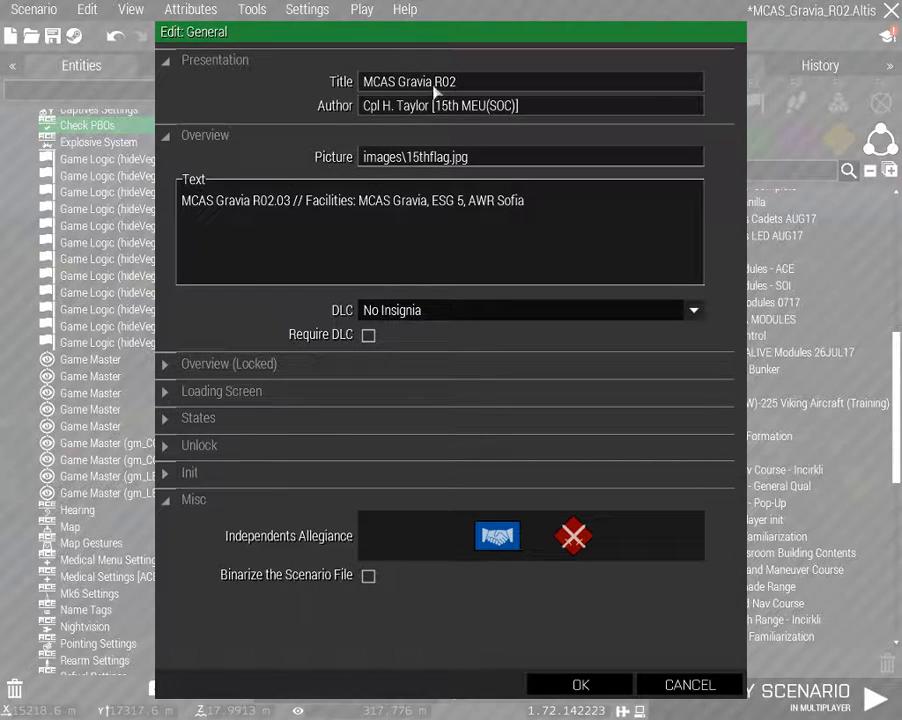
click(290, 206)
key(shift+Left)
text(4)
key(ctrl+a)
key(ctrl+c)
Replace the Overview (Locked) and Loading Screen texts with the copied R02.04 facilities text
click(167, 372)
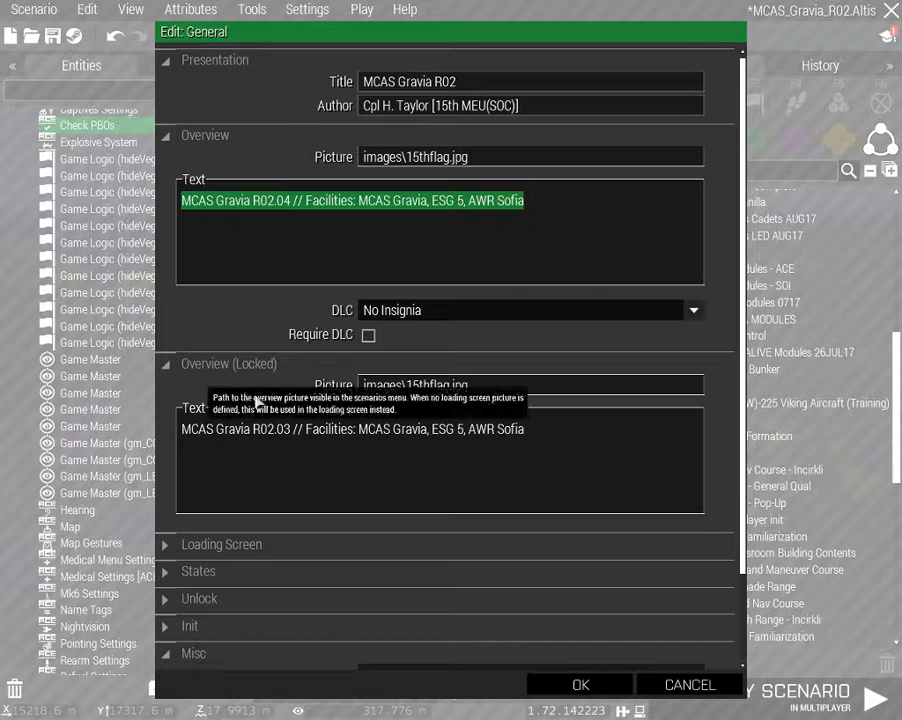
click(314, 434)
key(ctrl+a)
key(ctrl+v)
click(195, 546)
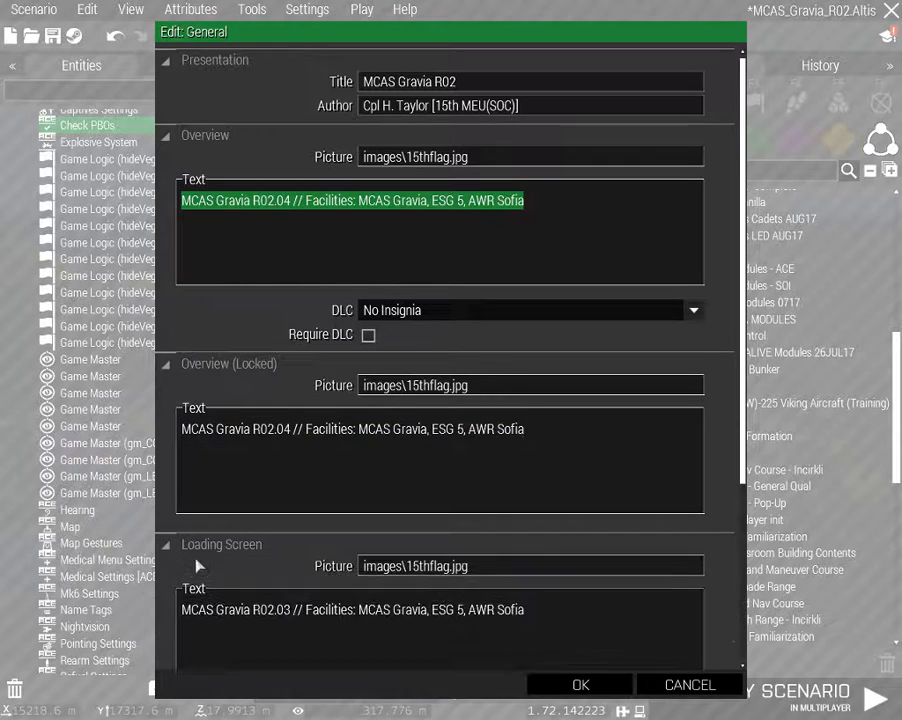
click(336, 624)
key(ctrl+a)
key(ctrl+v)
scroll(243, 520, down, 5)
scroll(260, 400, down, 2)
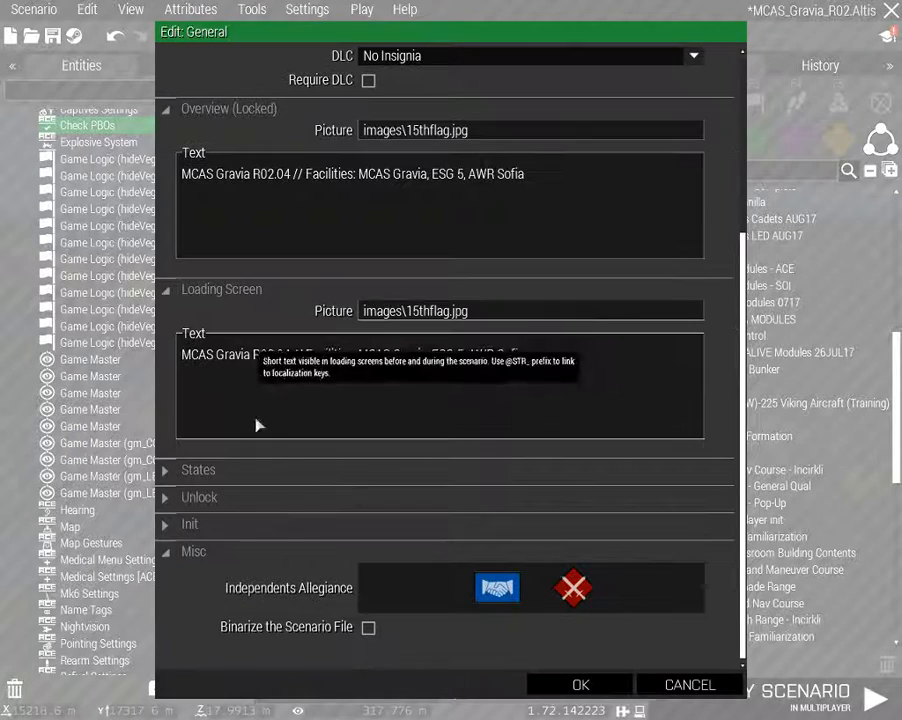
Review the presentation texts and the Binarize the Scenario File option, leave it unticked, and confirm the General attributes
scroll(240, 560, up, 3)
scroll(227, 591, down, 3)
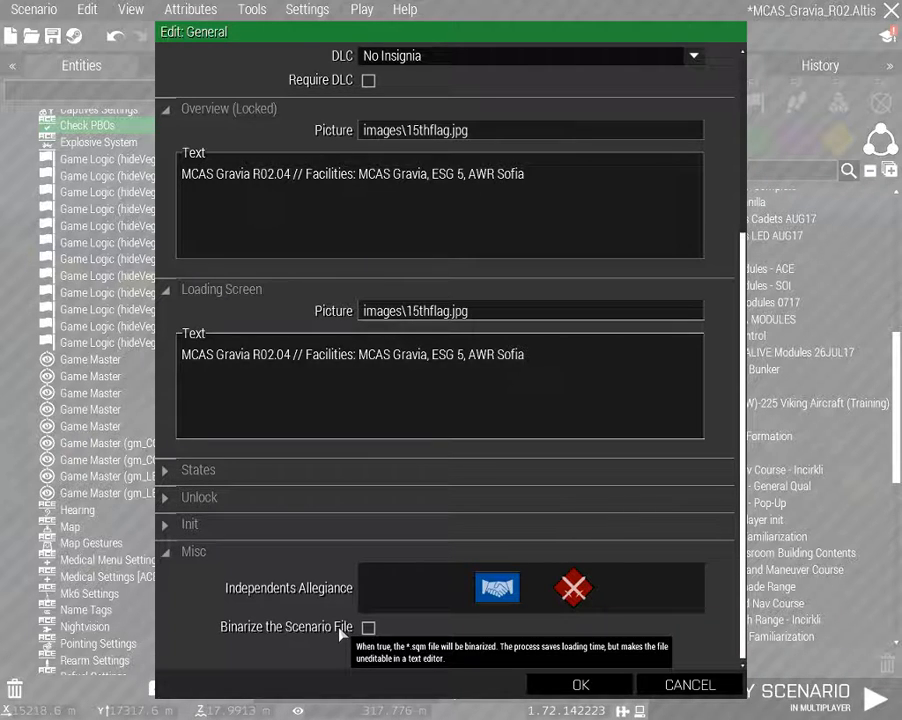
scroll(480, 530, up, 5)
scroll(421, 540, down, 5)
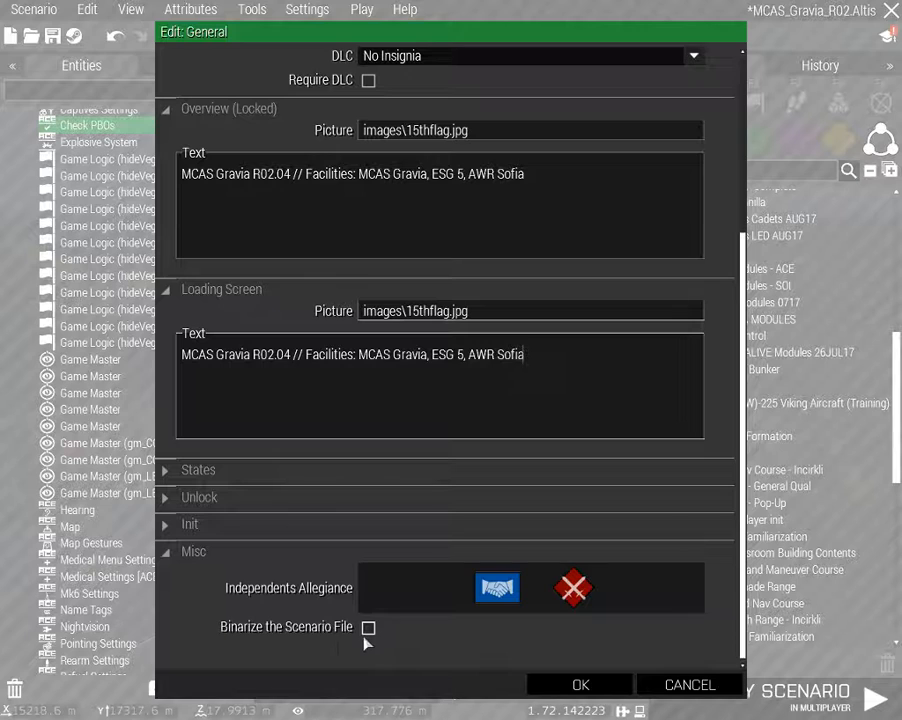
scroll(471, 557, up, 5)
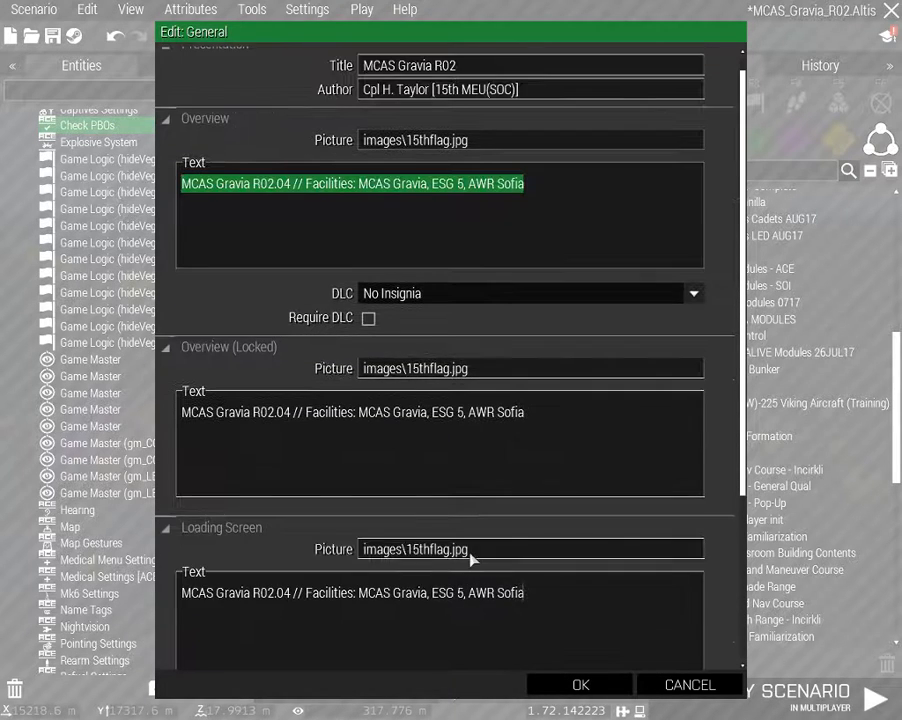
scroll(465, 565, up, 1)
scroll(445, 566, down, 2)
scroll(432, 561, up, 2)
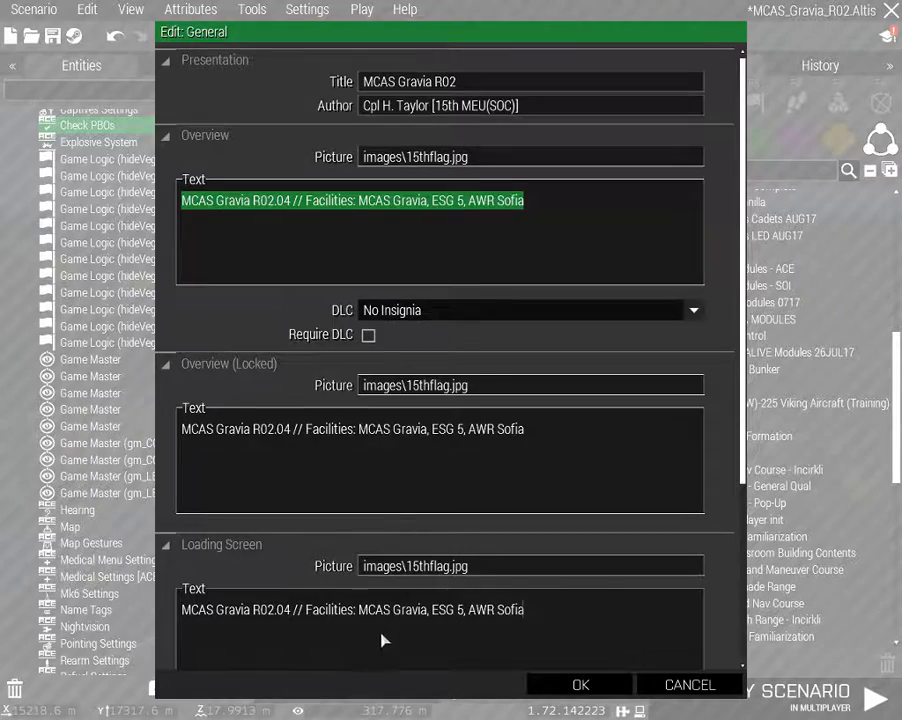
scroll(380, 630, down, 3)
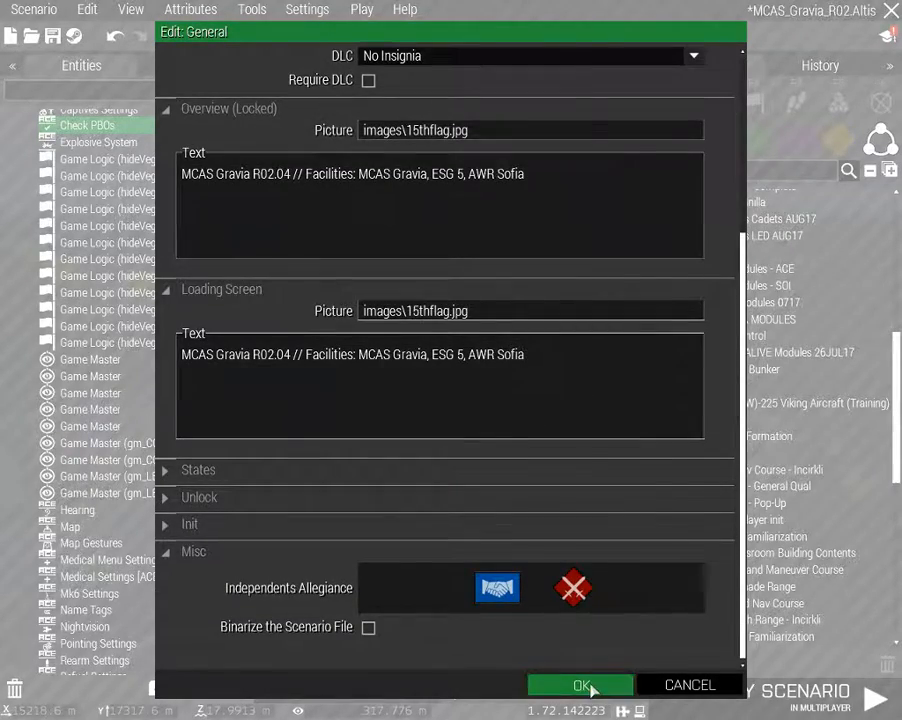
click(582, 685)
Recheck the overview and loading screen texts in the scenario's General attributes
click(190, 10)
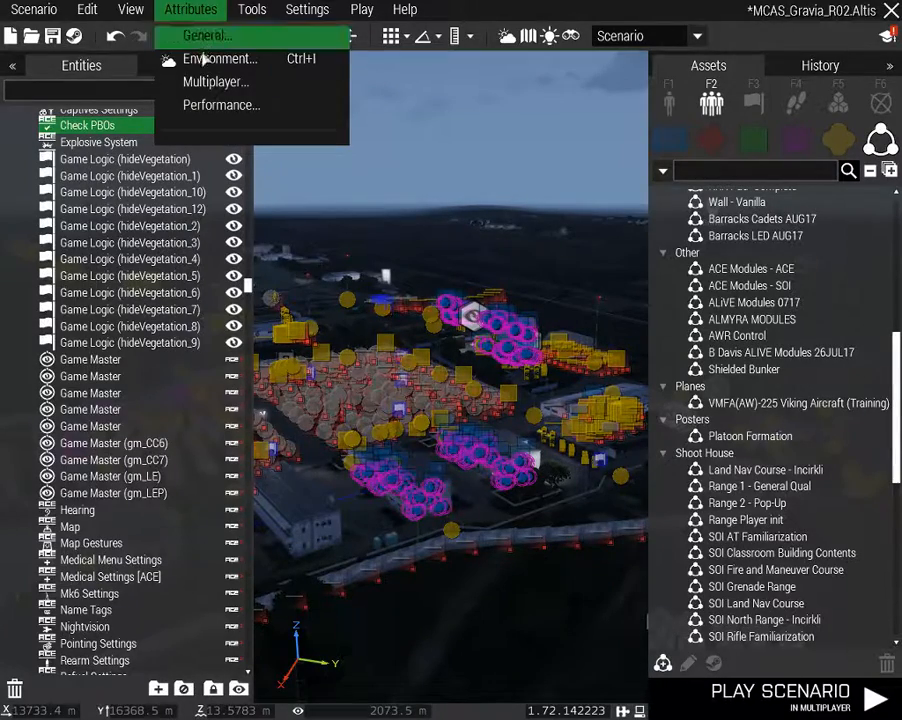
click(203, 36)
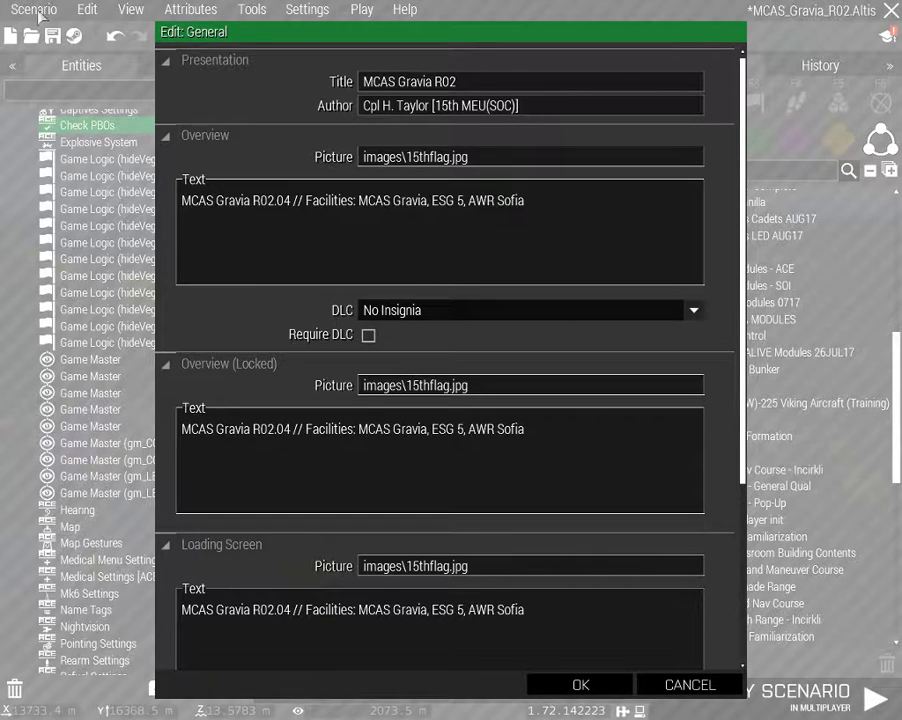
click(576, 683)
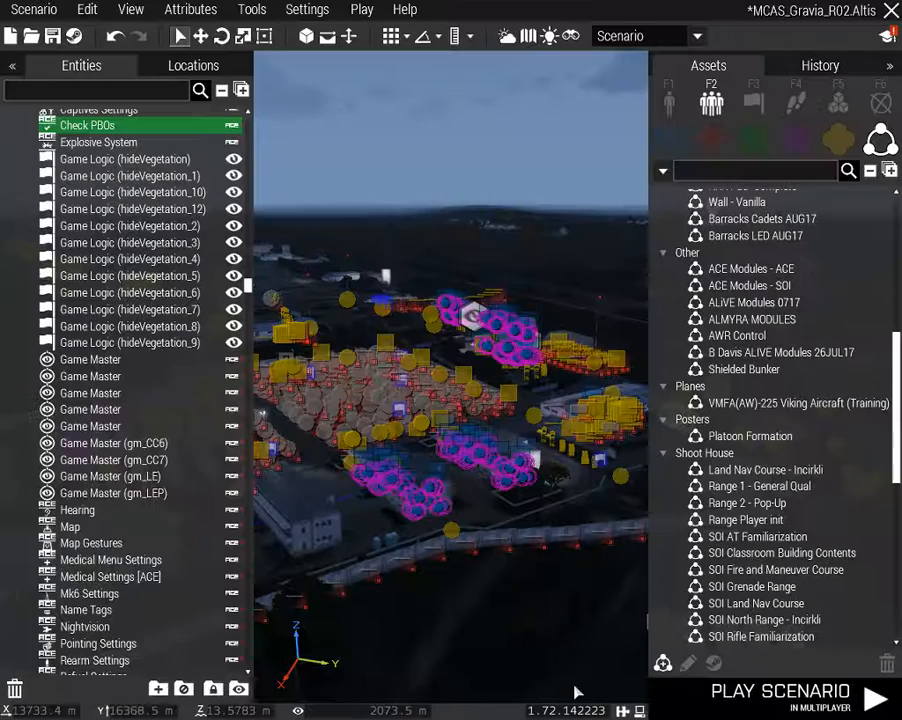
Save the scenario and start closing the editor
click(52, 36)
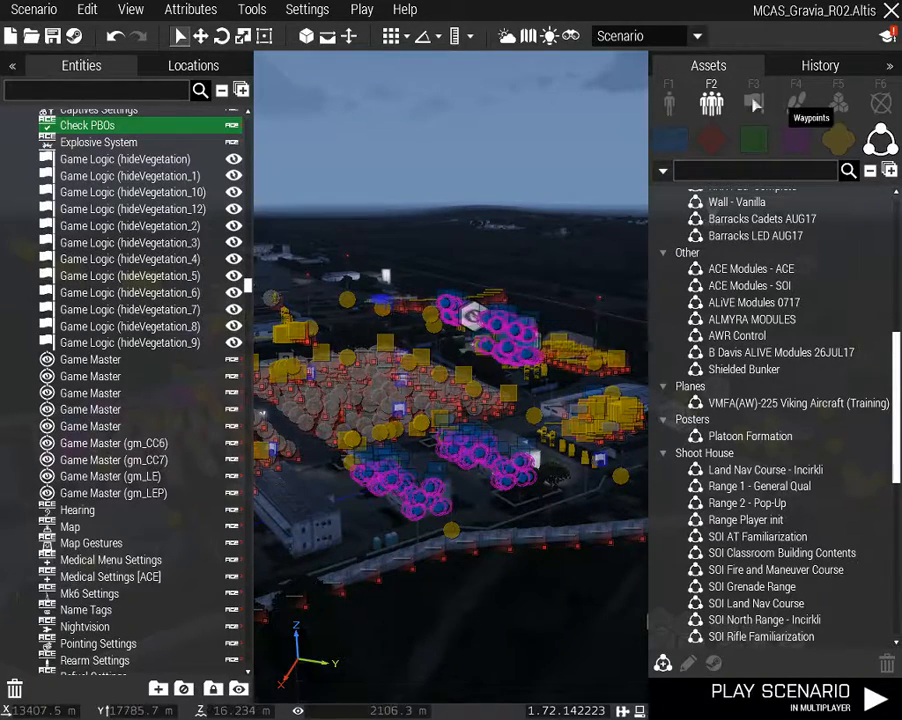
key(Escape)
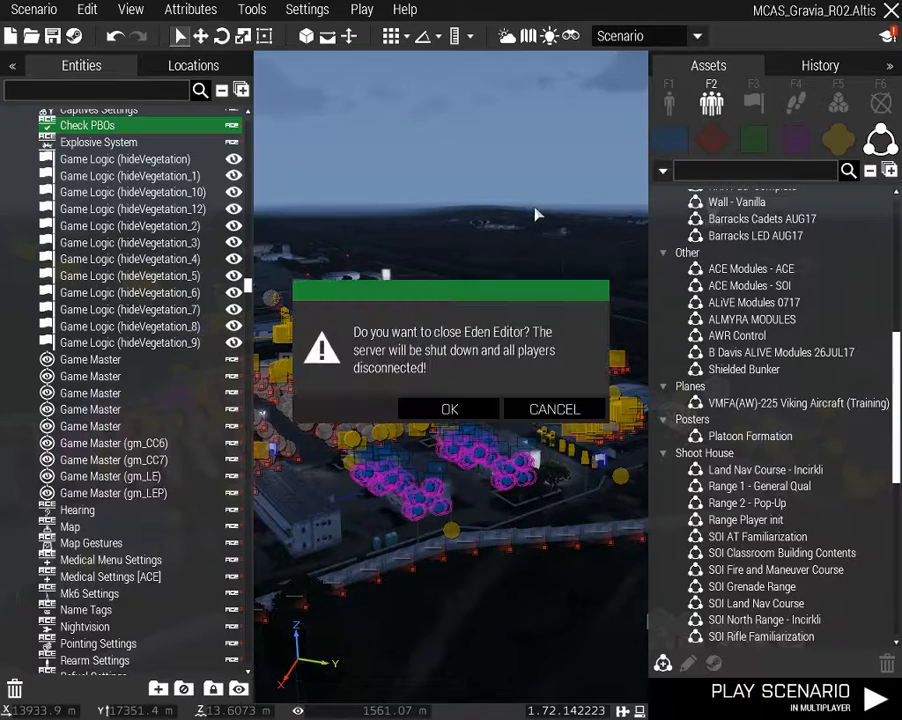